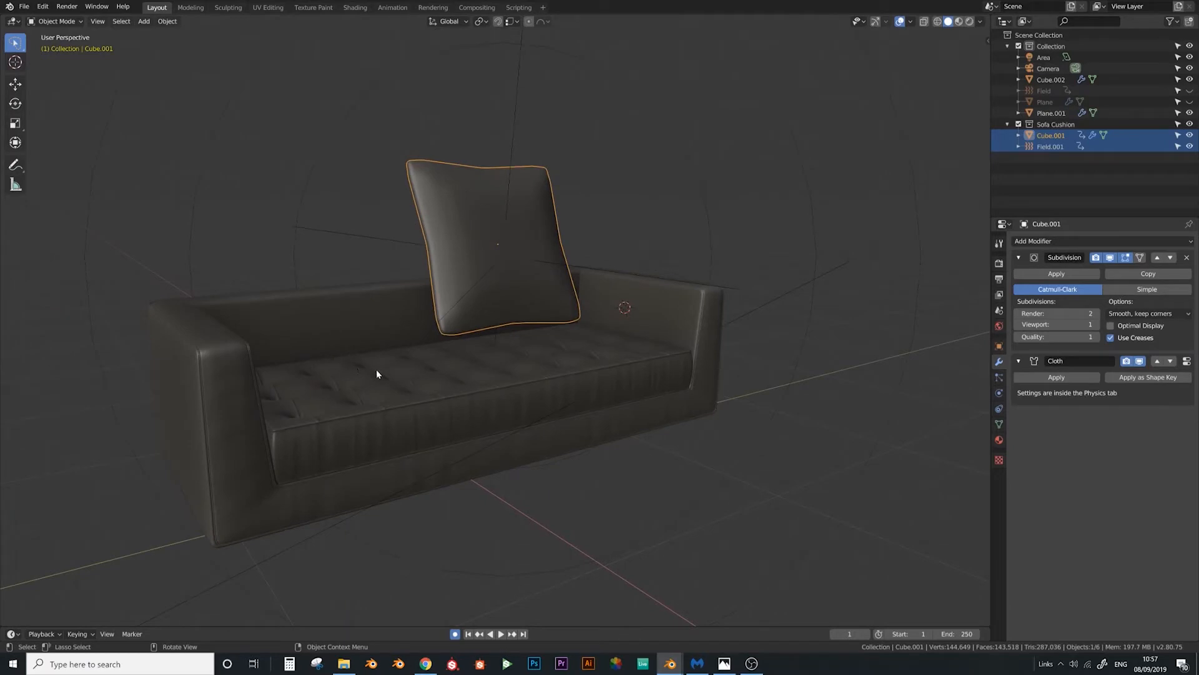
# Play the finished sofa cushion's cloth simulation to preview how it inflates, and return to the first frame
pyautogui.moveTo(376, 369); pyautogui.dragTo(361, 377, button='middle')
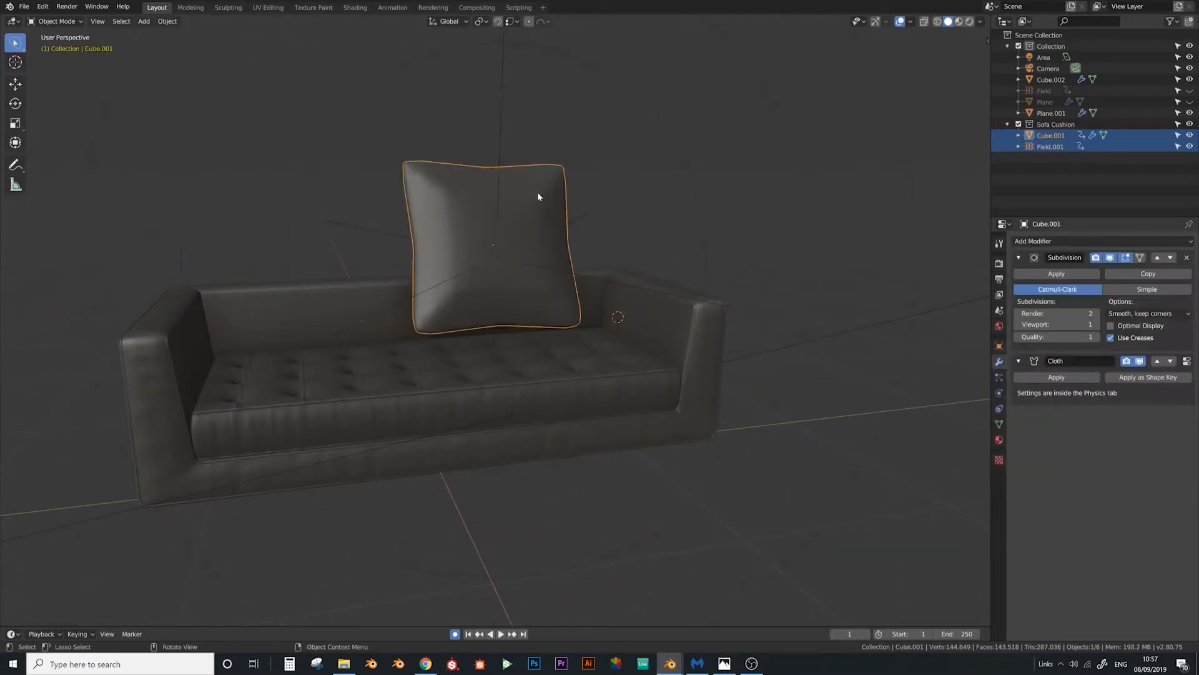
pyautogui.moveTo(501, 222); pyautogui.dragTo(533, 256, button='middle')
pyautogui.click(500, 634)
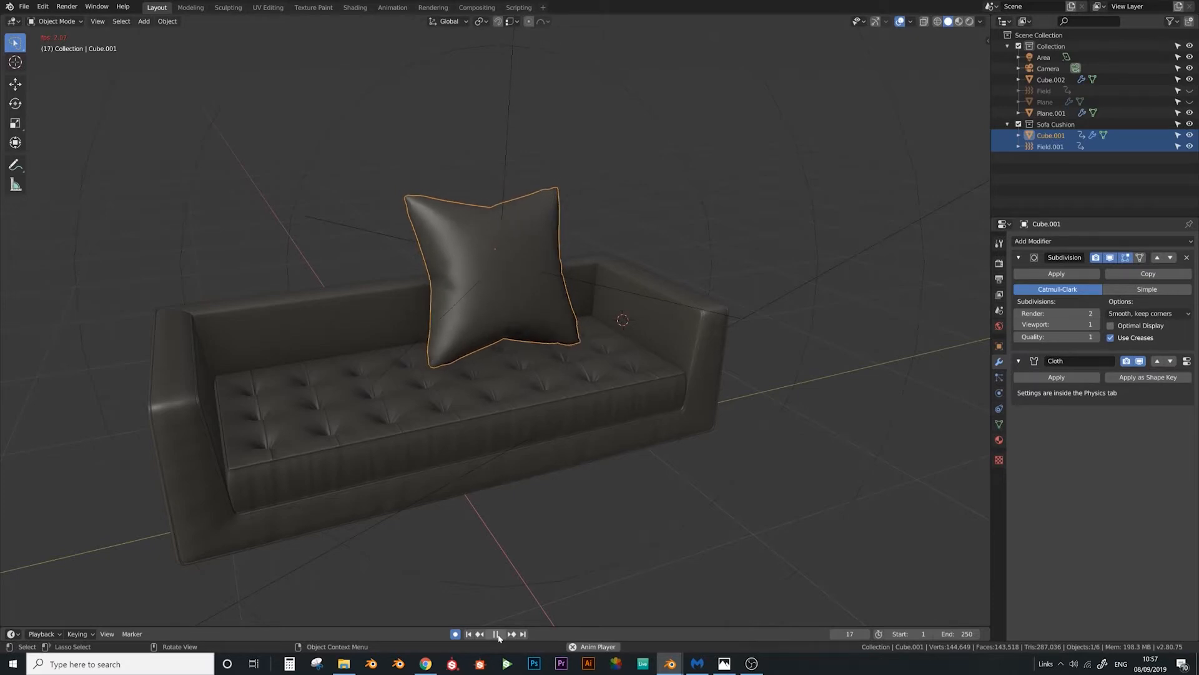
pyautogui.click(496, 634)
pyautogui.moveTo(536, 500); pyautogui.dragTo(509, 409, button='middle')
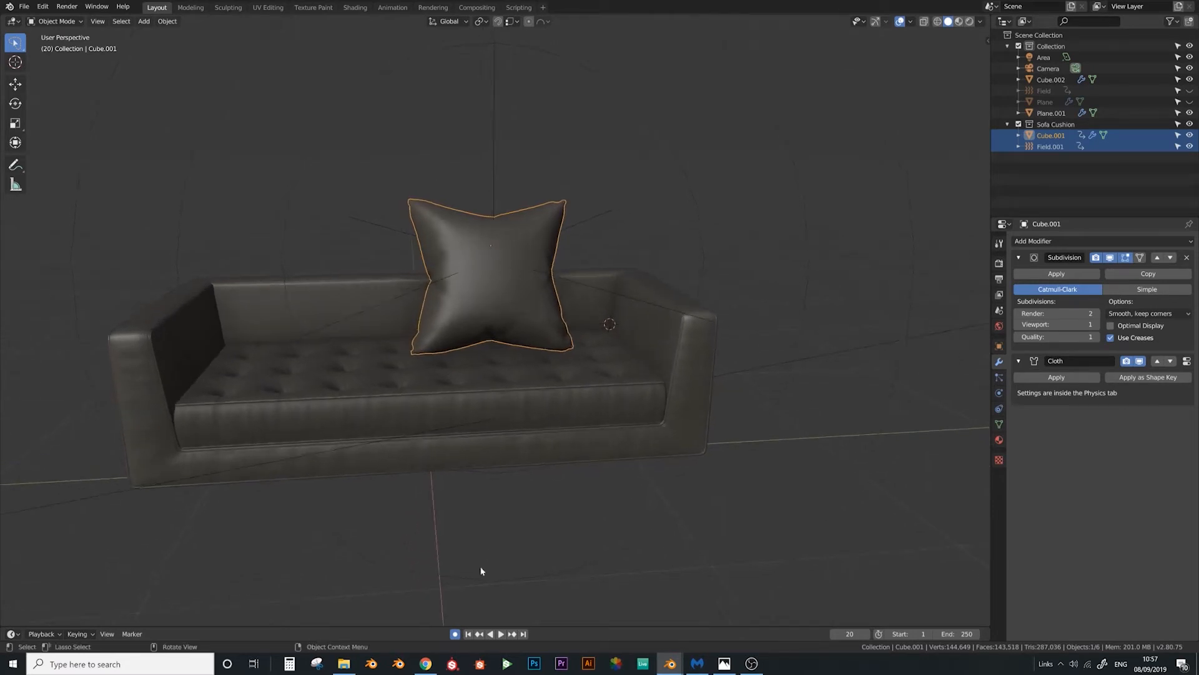
pyautogui.click(468, 634)
# Isolate the selected cushion in local view and place the 3D cursor in the empty space beside it
pyautogui.press('KP_Divide')
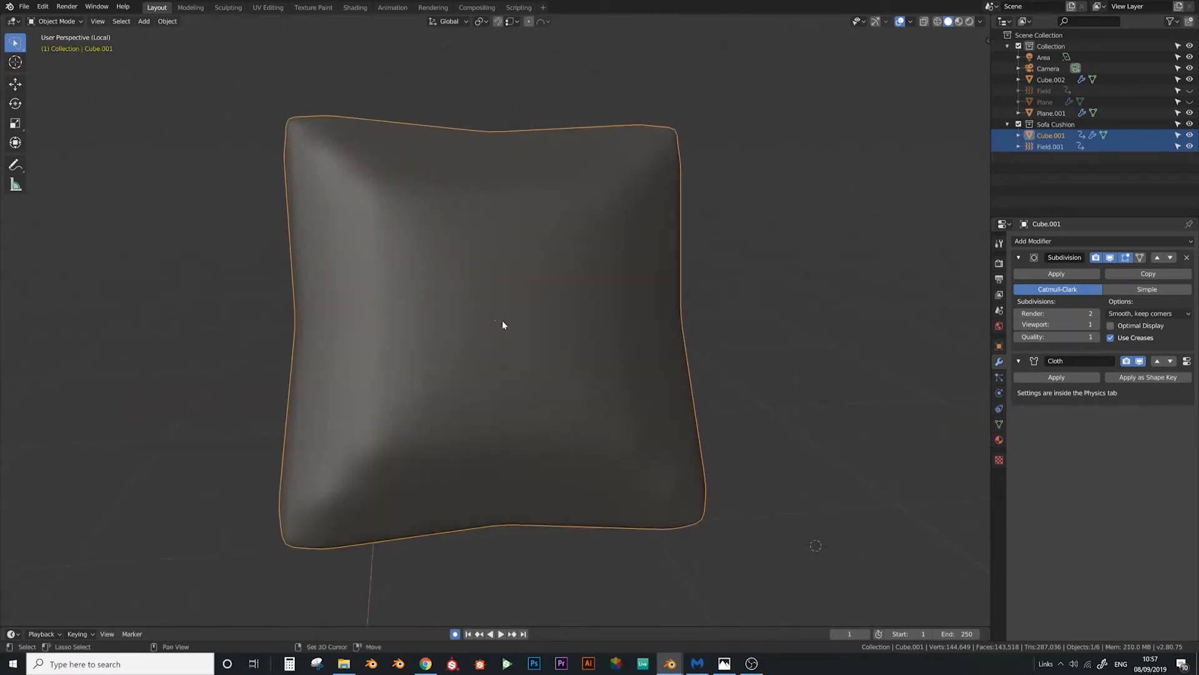
pyautogui.keyDown('shift'); pyautogui.moveTo(718, 391); pyautogui.dragTo(544, 345, button='middle'); pyautogui.keyUp('shift')
pyautogui.scroll(-3, 544, 346)
pyautogui.keyDown('shift'); pyautogui.moveTo(607, 418); pyautogui.dragTo(499, 408, button='middle'); pyautogui.keyUp('shift')
pyautogui.keyDown('shift'); pyautogui.rightClick(587, 397); pyautogui.keyUp('shift')
# Add a cube at the 3D cursor and scale it uniformly to about 0.345
pyautogui.hotkey('shift', 'a')
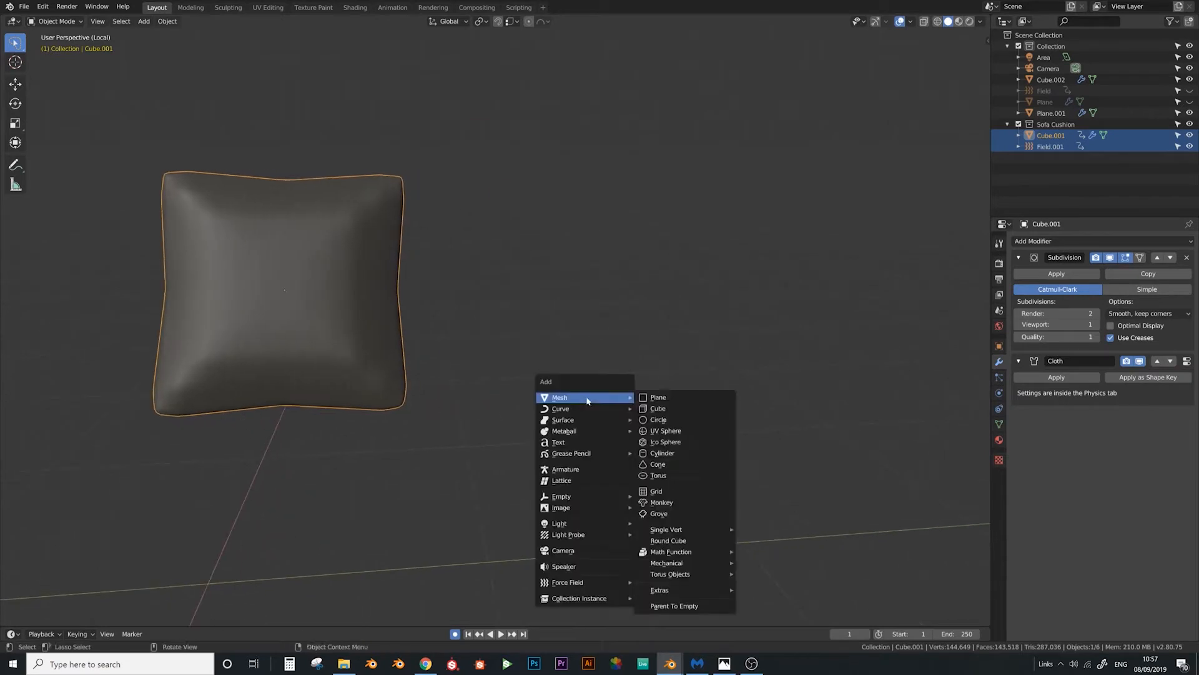
pyautogui.click(662, 407)
pyautogui.press('s')
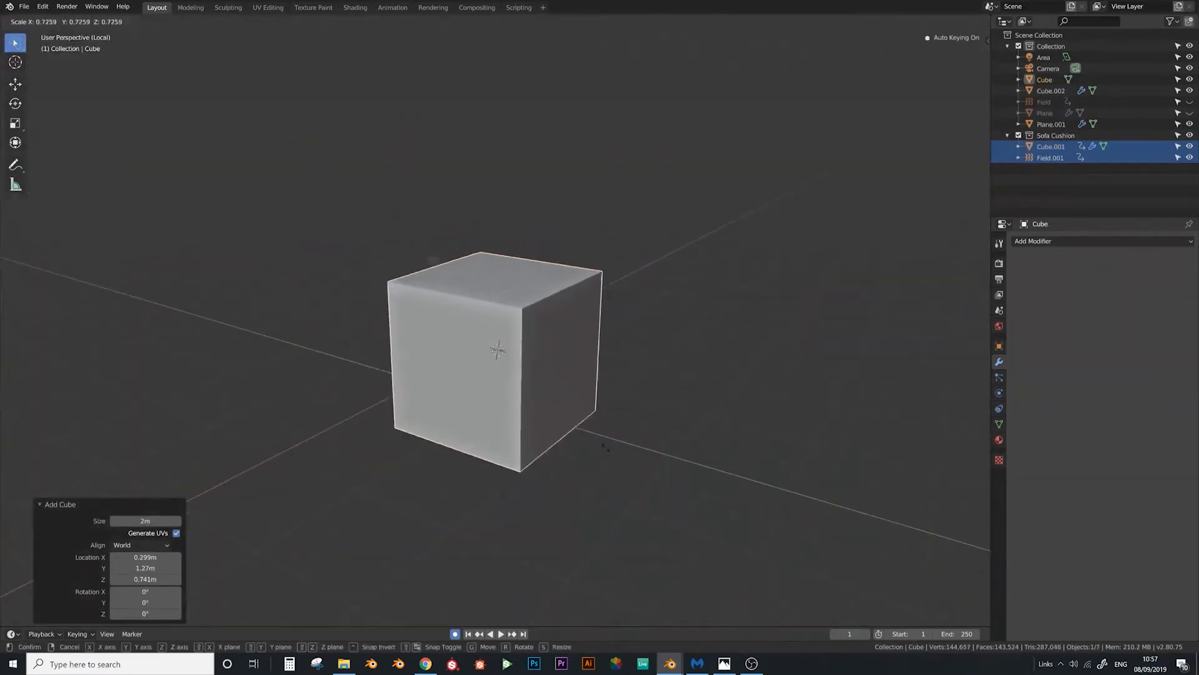
pyautogui.click(564, 395)
# Flatten the cube into a thin slab by scaling it to about 0.048 along Z in front view
pyautogui.press('KP_7')
pyautogui.press('KP_1')
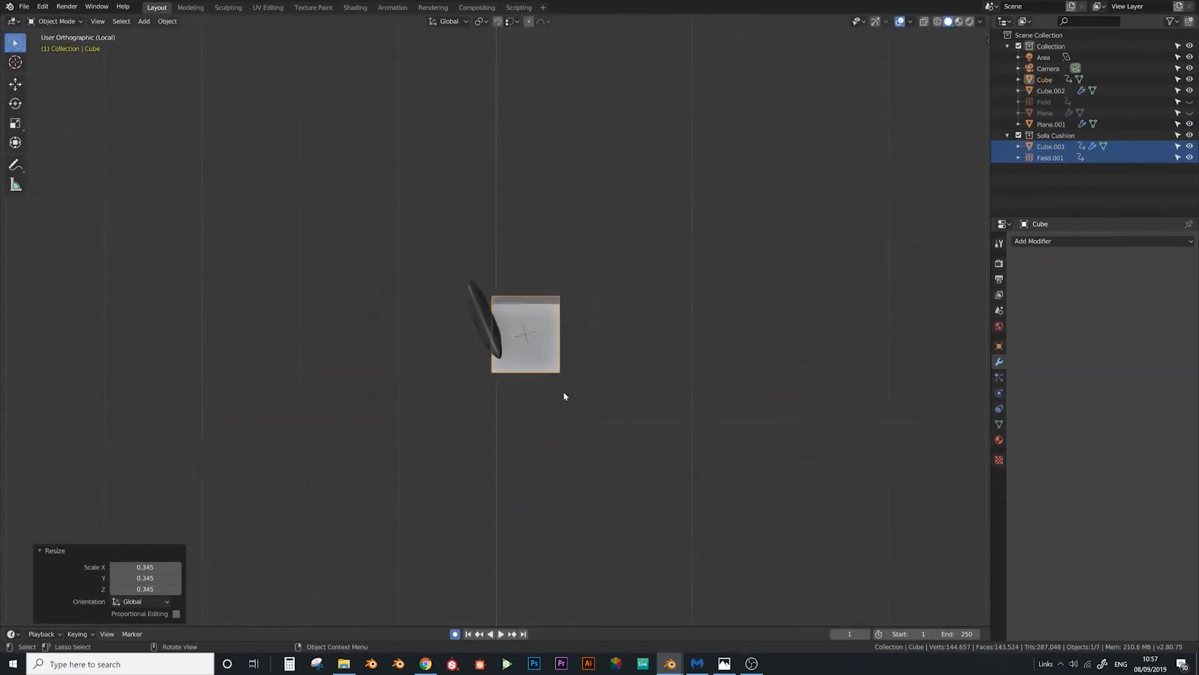
pyautogui.scroll(3, 541, 424)
pyautogui.press('s')
pyautogui.press('z')
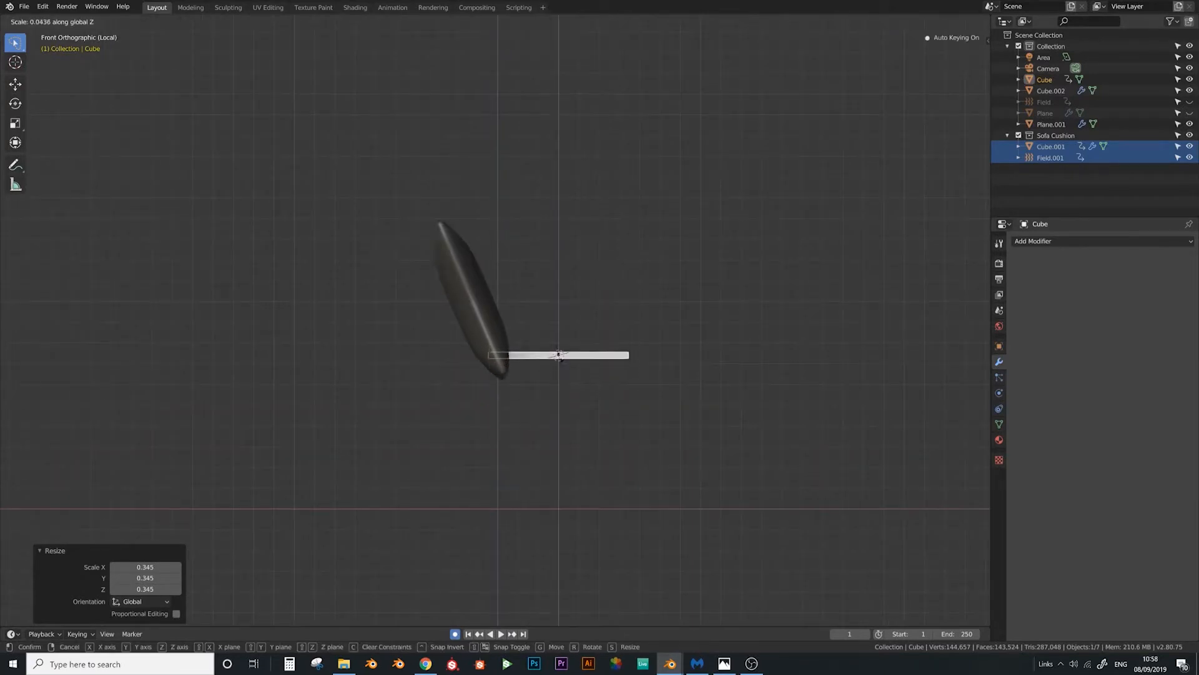
pyautogui.click(560, 360)
pyautogui.moveTo(560, 359); pyautogui.dragTo(483, 365, button='middle')
pyautogui.scroll(3, 557, 404)
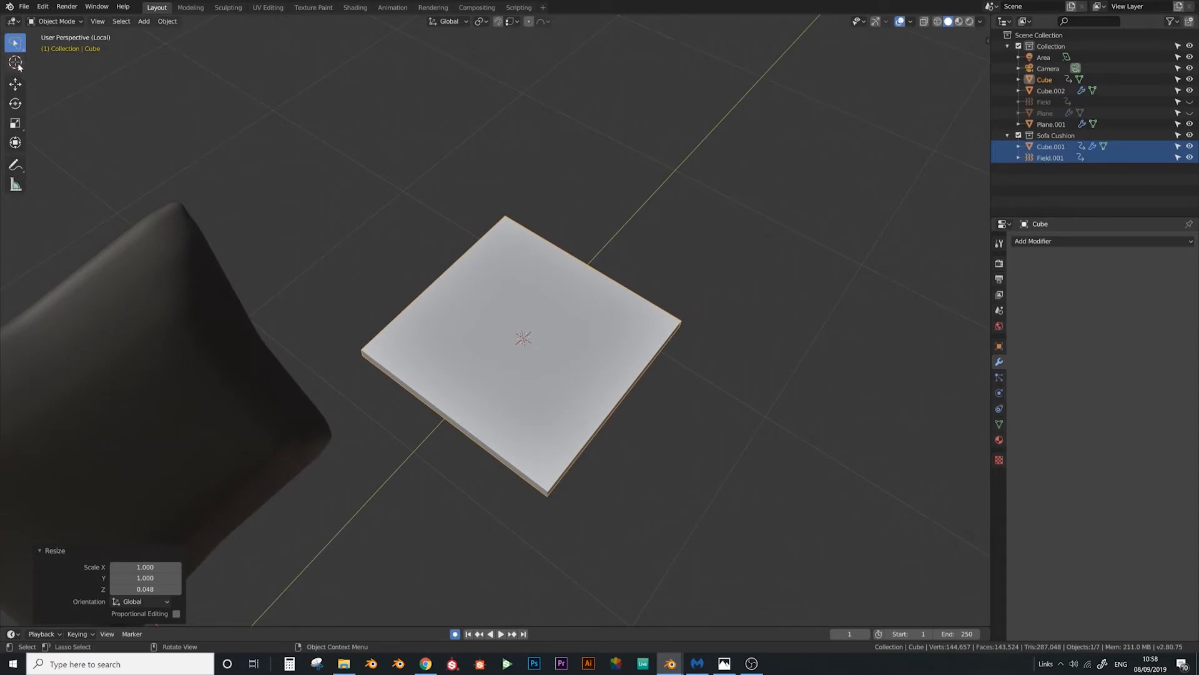
# Enter edit mode on the slab and select its top and bottom faces in face select mode
pyautogui.press('Tab')
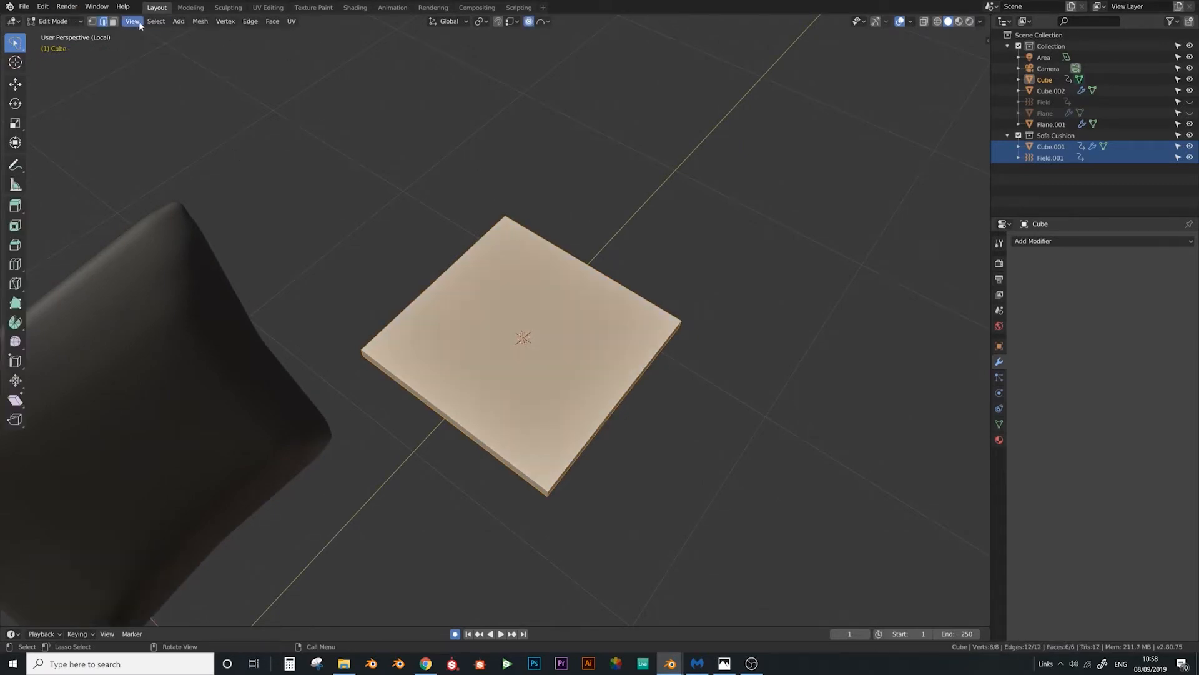
pyautogui.click(587, 341)
pyautogui.moveTo(585, 362); pyautogui.dragTo(512, 381, button='middle')
pyautogui.keyDown('shift'); pyautogui.click(596, 313); pyautogui.keyUp('shift')
pyautogui.press('Tab')
pyautogui.press('Tab')
# Try to add dense loop cuts across the slab in both directions, and undo them
pyautogui.hotkey('ctrl', 'r')
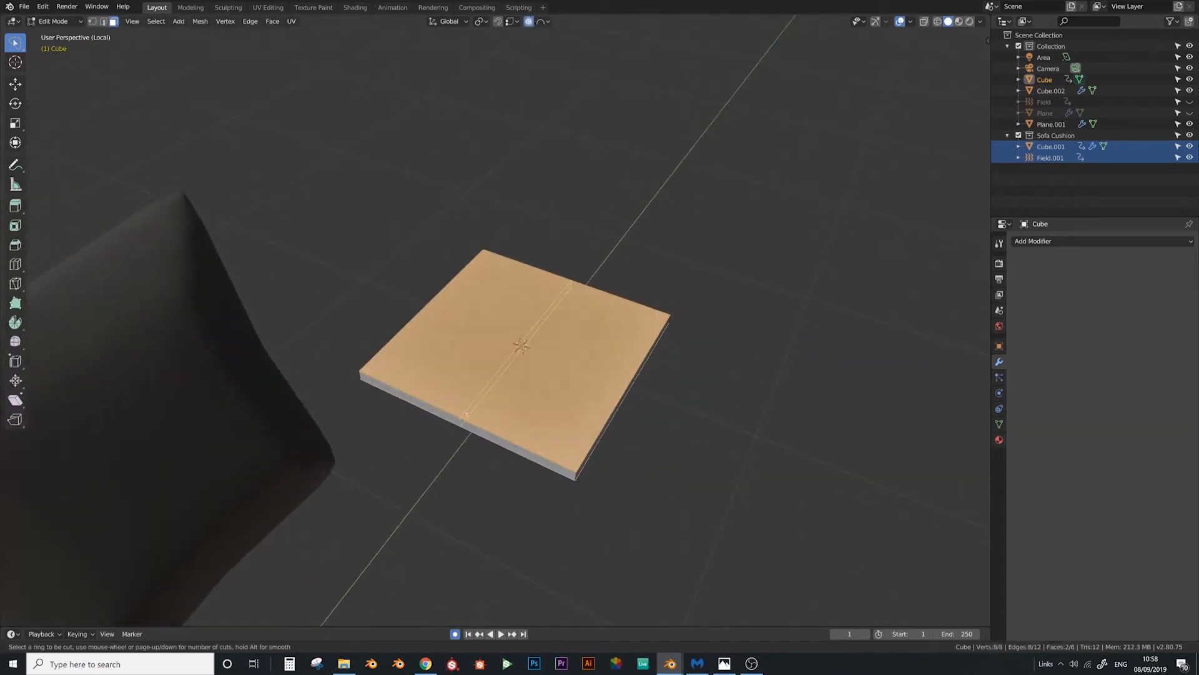
pyautogui.scroll(13, 466, 414)
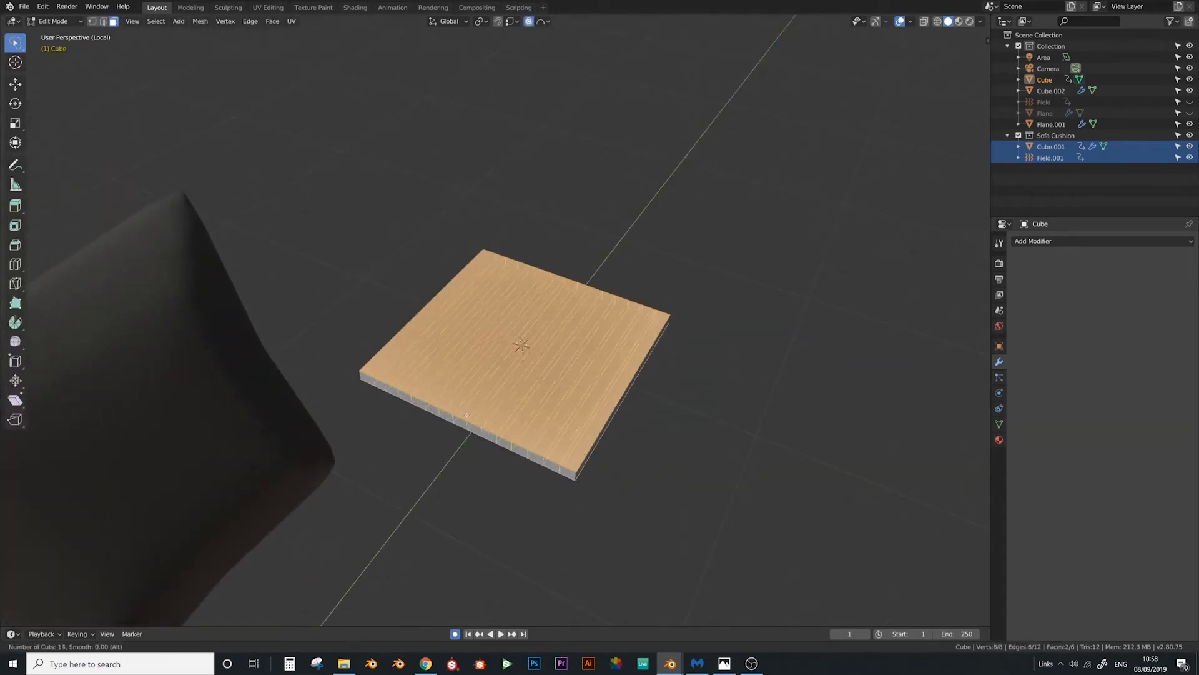
pyautogui.click(467, 414)
pyautogui.rightClick(467, 414)
pyautogui.hotkey('ctrl', 'r')
pyautogui.moveTo(466, 415); pyautogui.dragTo(654, 530, button='middle')
pyautogui.scroll(19, 541, 456)
pyautogui.scroll(1, 541, 456)
pyautogui.click(541, 456)
pyautogui.rightClick(541, 456)
pyautogui.hotkey('ctrl', 'z')
# Add one centred loop cut in each horizontal direction, dividing the slab into four quarters
pyautogui.press('Tab')
pyautogui.press('Tab')
pyautogui.hotkey('ctrl', 'r')
pyautogui.click(581, 429)
pyautogui.rightClick(581, 429)
pyautogui.hotkey('ctrl', 'r')
pyautogui.click(543, 404)
pyautogui.rightClick(543, 403)
# Select both centre loops and scale them inward to about 0.956 in X and Y, with Z locked
pyautogui.keyDown('alt'); pyautogui.keyDown('shift'); pyautogui.click(545, 410); pyautogui.keyUp('shift'); pyautogui.keyUp('alt')
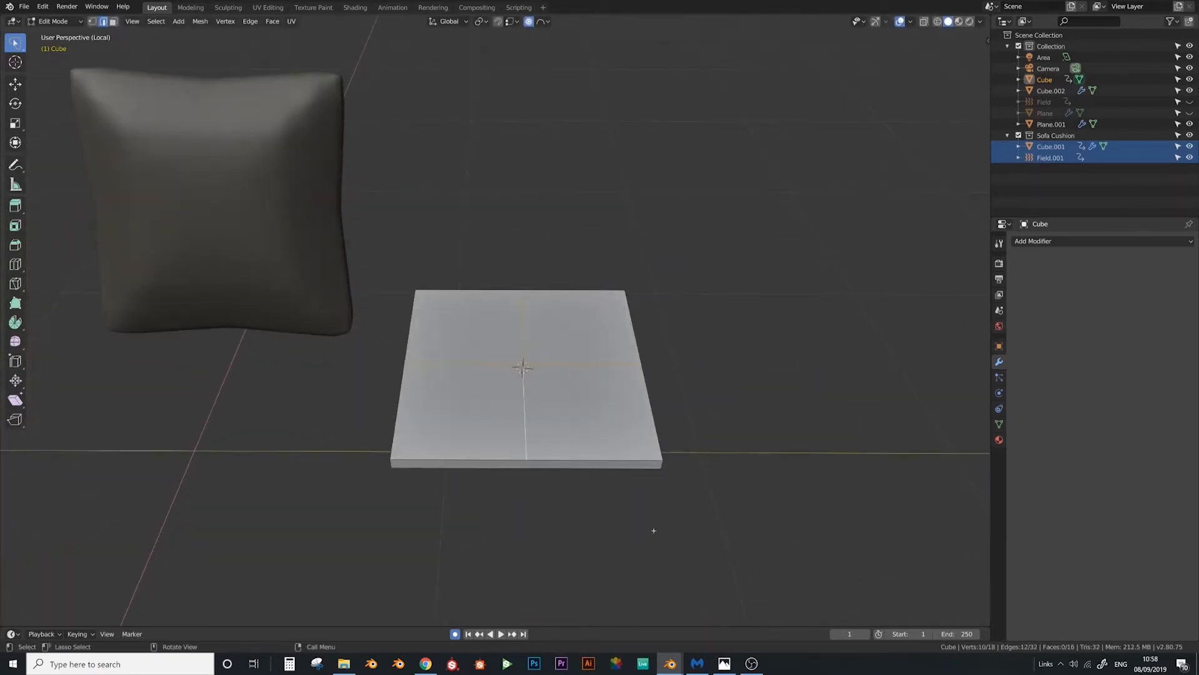
pyautogui.press('s')
pyautogui.hotkey('shift', 'z')
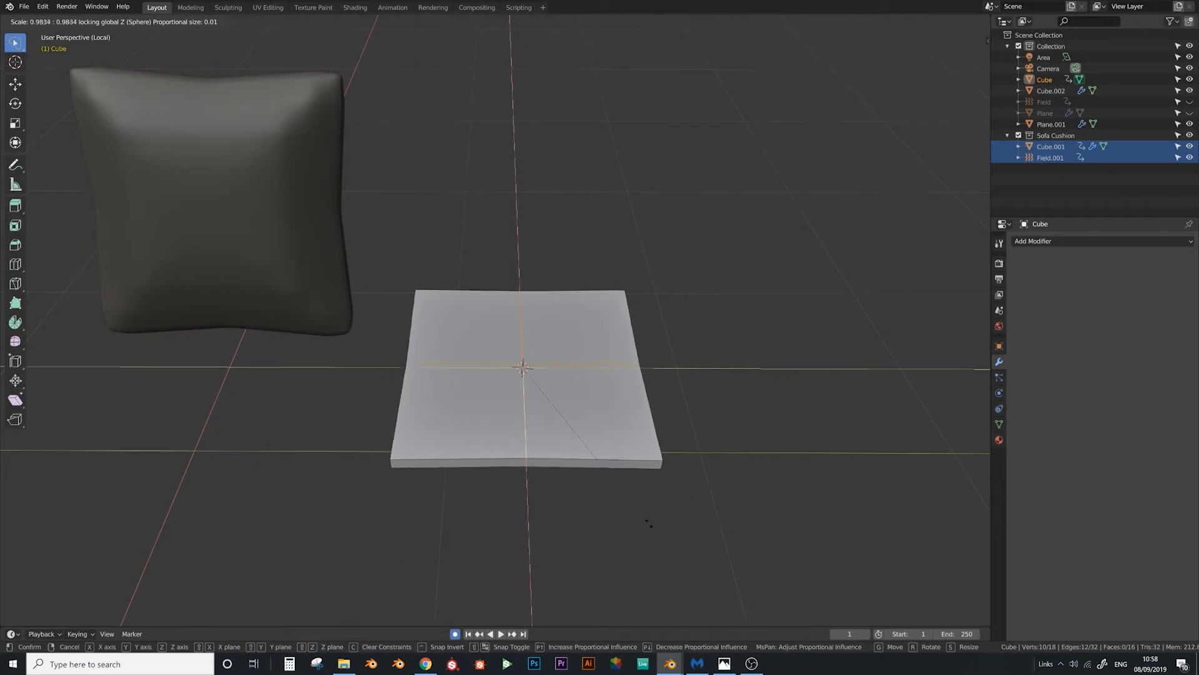
pyautogui.click(643, 514)
pyautogui.moveTo(638, 500); pyautogui.dragTo(632, 481, button='middle')
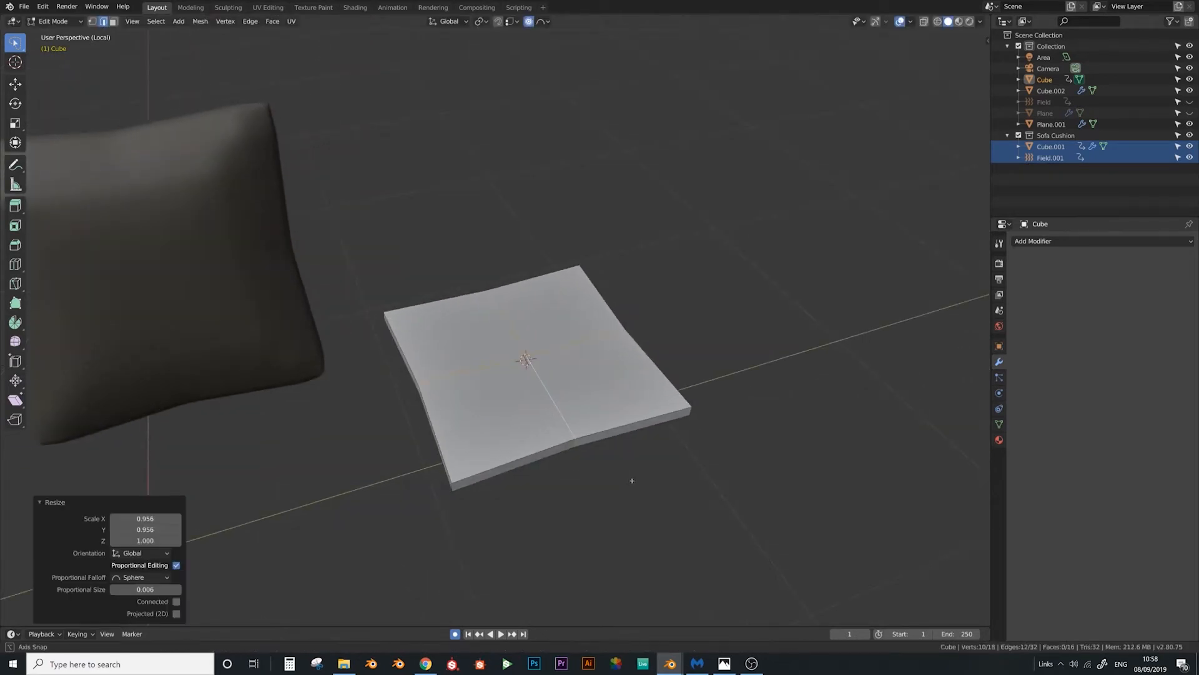
# Add nine loop cuts across one half of the slab and eight parallel cuts across the other half
pyautogui.hotkey('ctrl', 'r')
pyautogui.scroll(7, 470, 365)
pyautogui.scroll(1, 471, 367)
pyautogui.click(471, 367)
pyautogui.rightClick(470, 367)
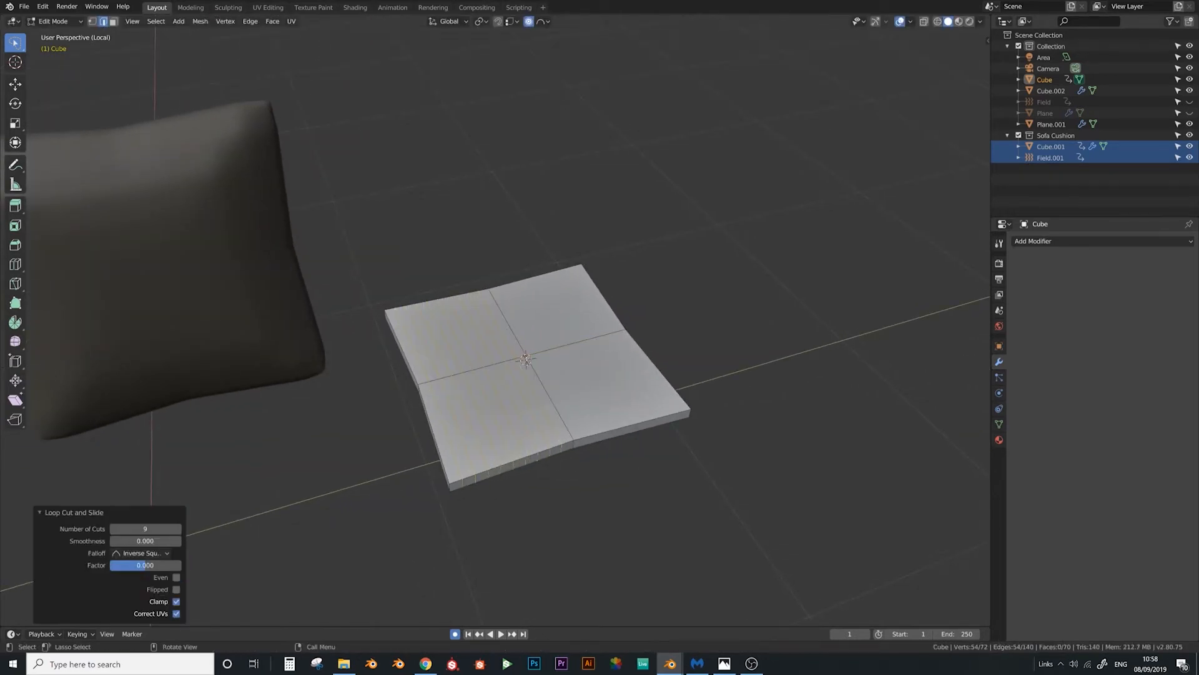
pyautogui.hotkey('ctrl', 'r')
pyautogui.scroll(7, 571, 341)
pyautogui.click(571, 341)
pyautogui.rightClick(571, 341)
# Add eight loop cuts to each half of the slab in the perpendicular direction to complete the grid
pyautogui.moveTo(571, 342); pyautogui.dragTo(638, 354, button='middle')
pyautogui.hotkey('ctrl', 'r')
pyautogui.scroll(7, 592, 366)
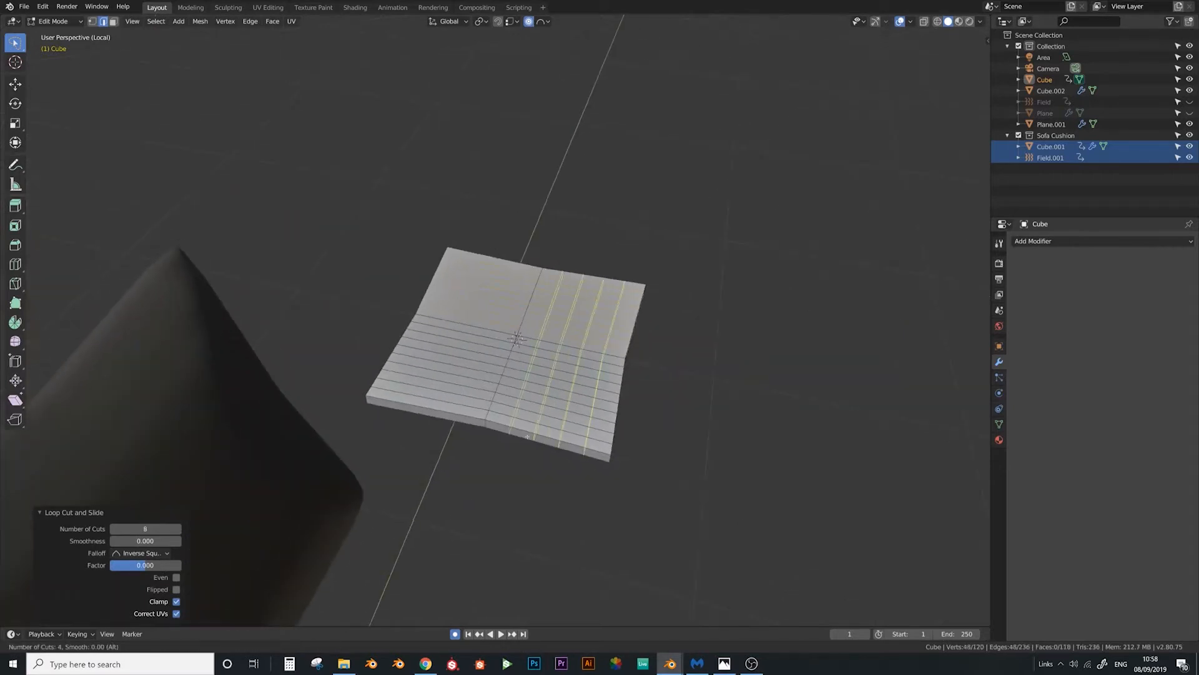
pyautogui.click(593, 365)
pyautogui.rightClick(592, 365)
pyautogui.scroll(2, 423, 399)
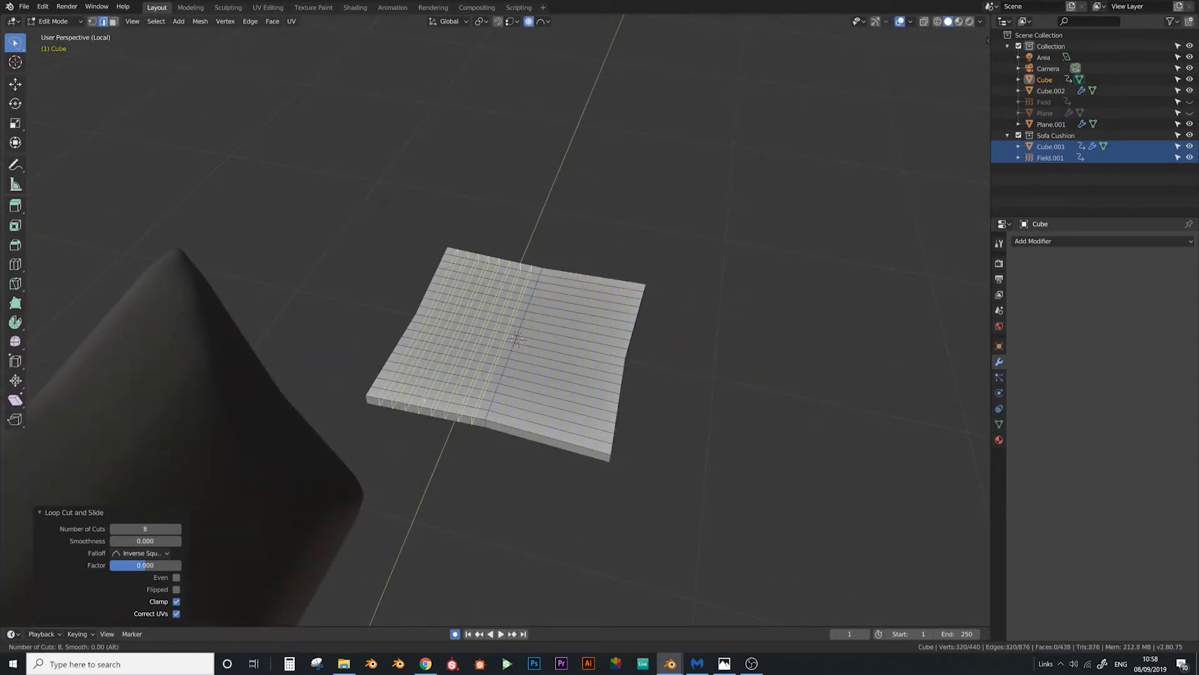
pyautogui.click(423, 399)
pyautogui.rightClick(423, 398)
# Select the whole slab mesh and scale it up along Z to make it thicker
pyautogui.moveTo(424, 398); pyautogui.dragTo(528, 450, button='middle')
pyautogui.press('a')
pyautogui.press('s')
pyautogui.press('z')
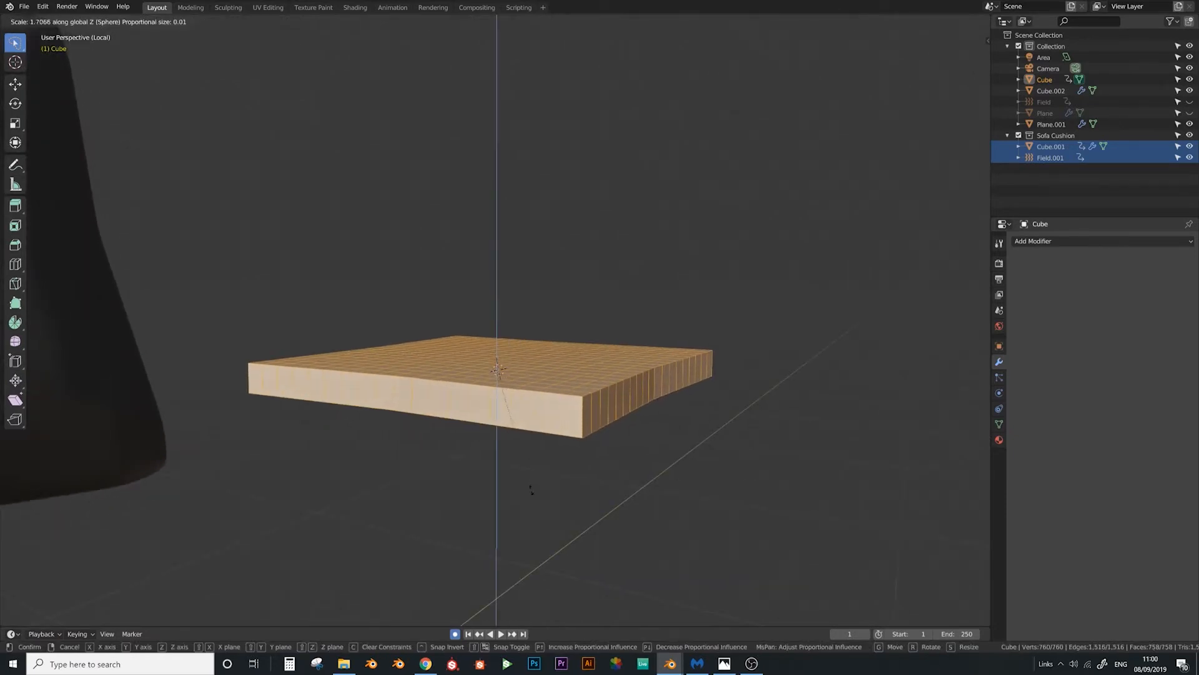
pyautogui.click(610, 426)
# Add a loop cut around the middle of the slab's sides and scale it outward to about 1.05, with Z locked
pyautogui.hotkey('ctrl', 'r')
pyautogui.click(583, 434)
pyautogui.rightClick(583, 434)
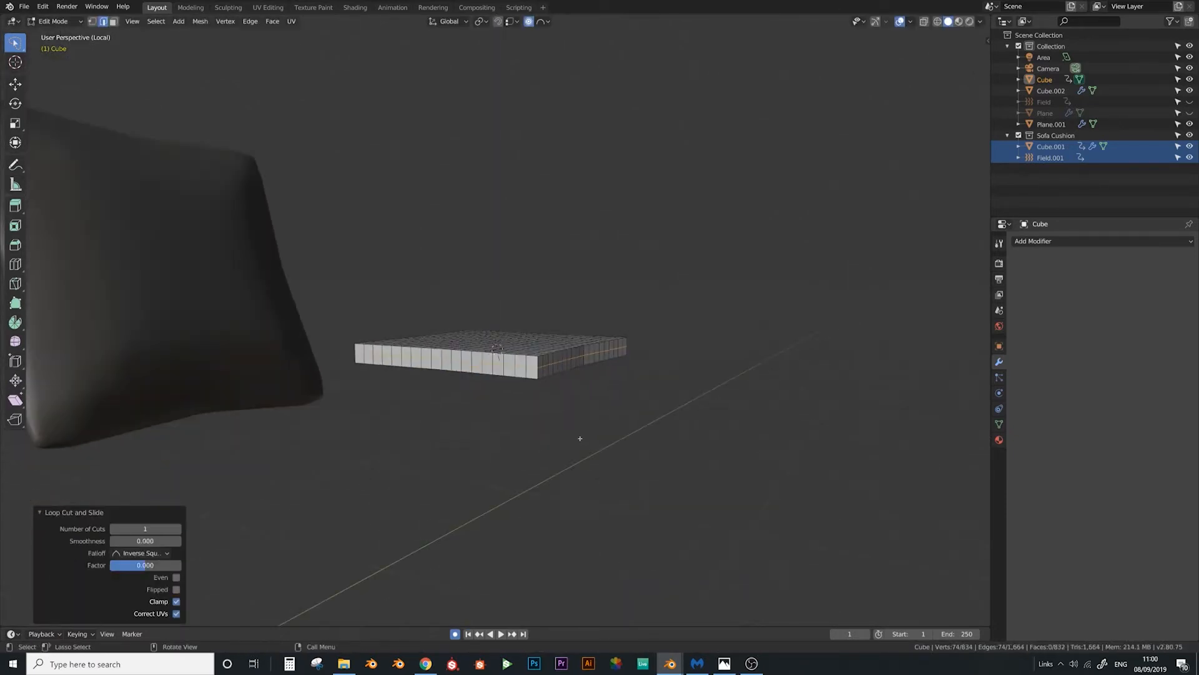
pyautogui.press('s')
pyautogui.hotkey('shift', 'z')
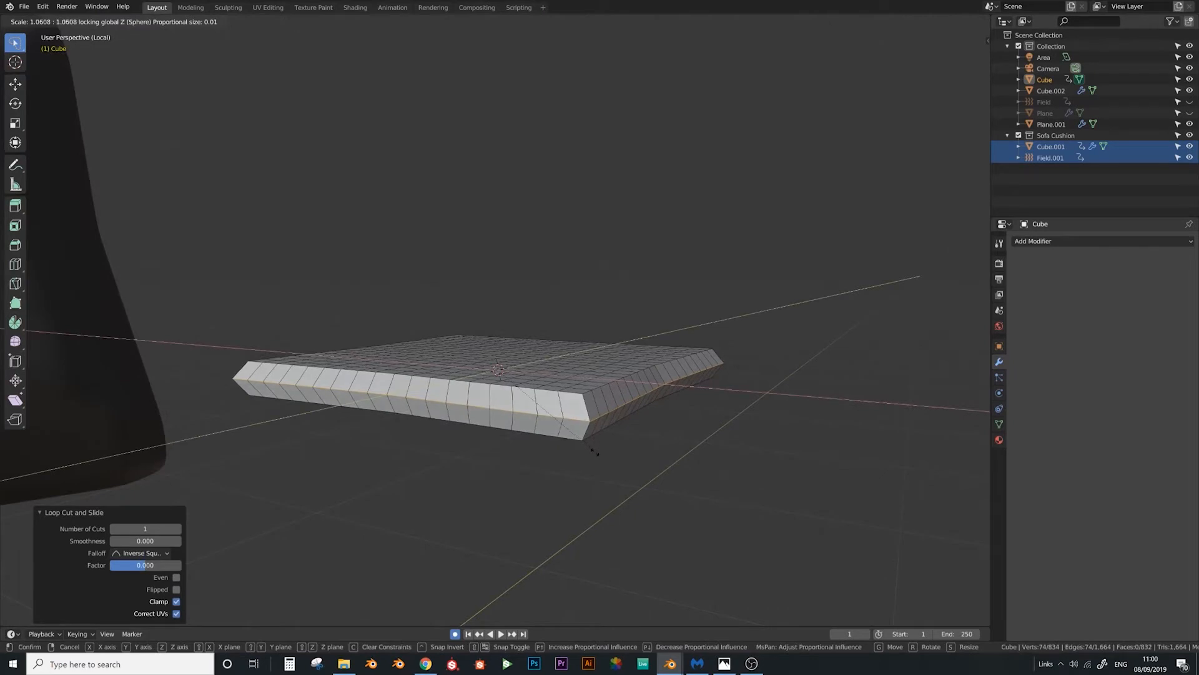
pyautogui.click(588, 443)
pyautogui.press('F3')
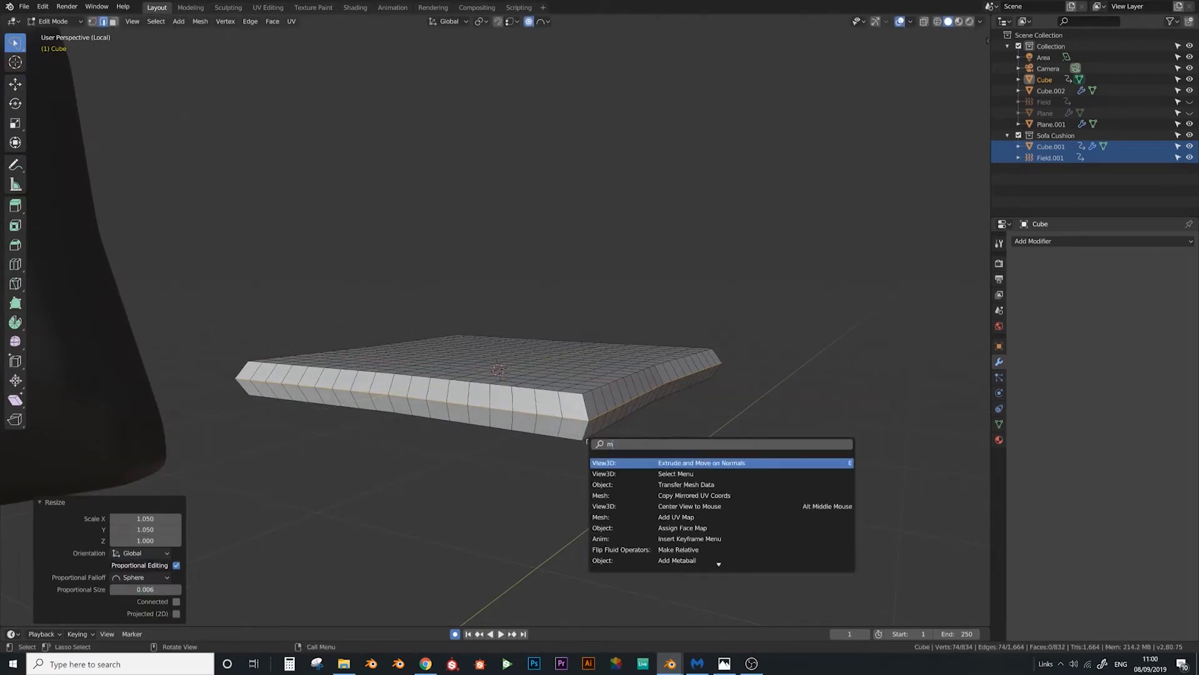
pyautogui.press('Escape')
pyautogui.press('e')
pyautogui.rightClick(588, 442)
pyautogui.press('a')
pyautogui.press('r')
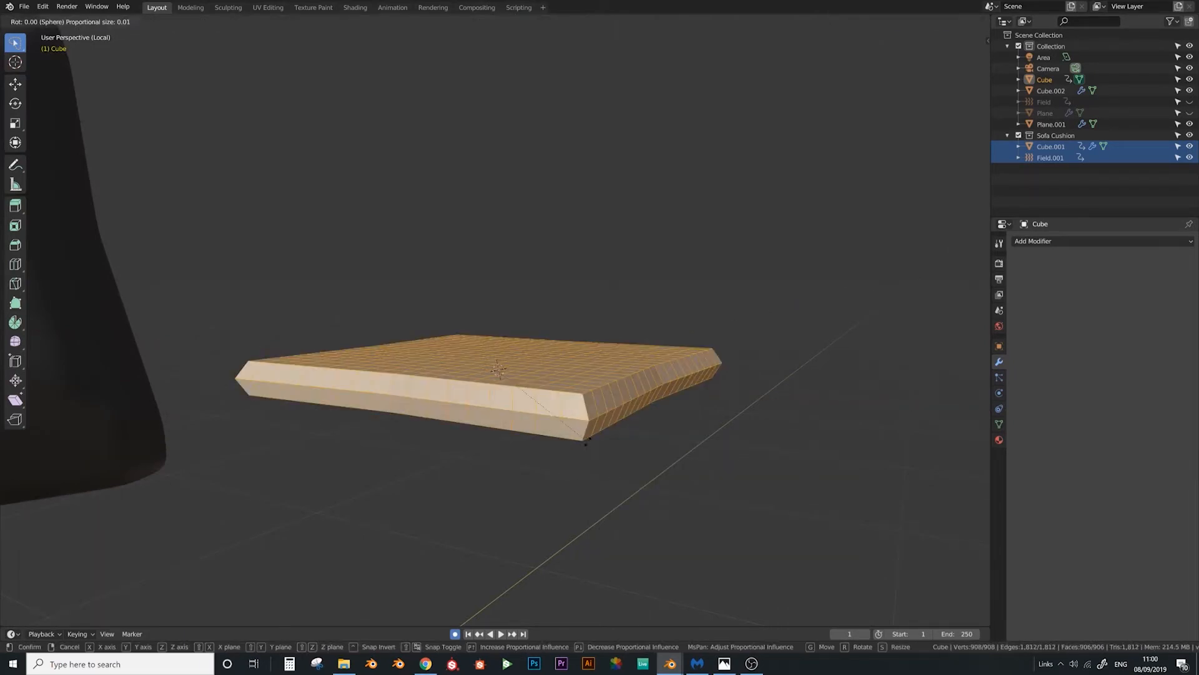
pyautogui.rightClick(588, 441)
# Select the edge loop around the middle of the slab's sides and mark it as a seam
pyautogui.keyDown('alt'); pyautogui.click(572, 418); pyautogui.keyUp('alt')
pyautogui.press('F3')
pyautogui.write('mark')
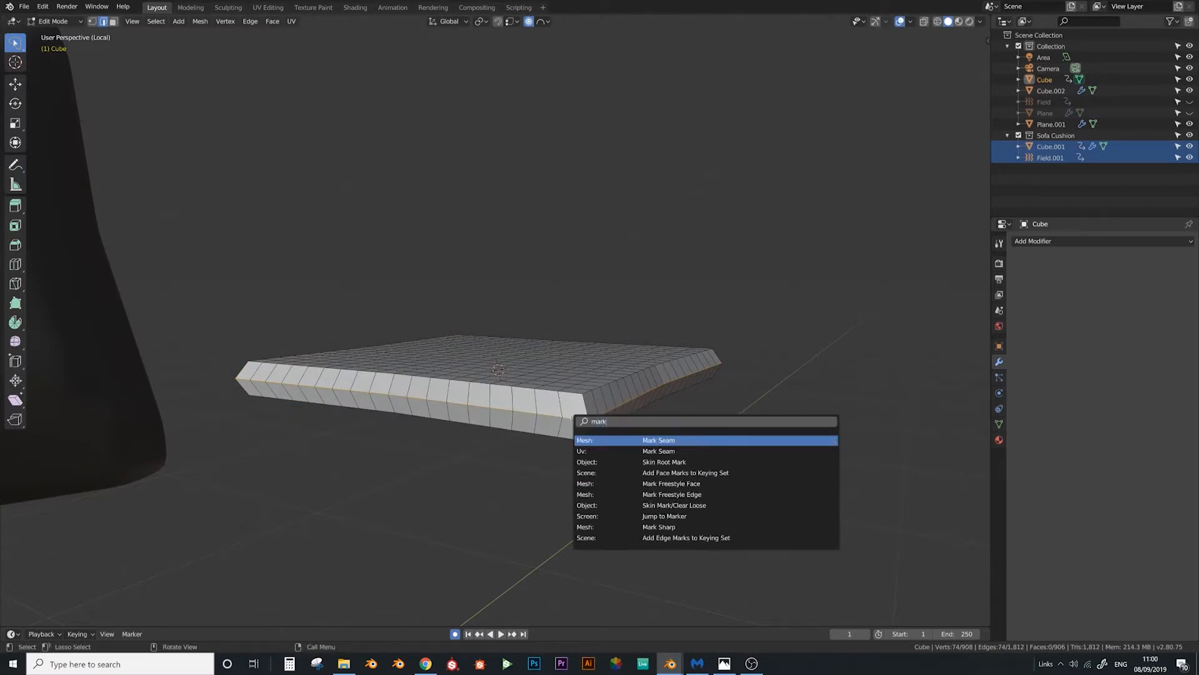
pyautogui.press('Return')
pyautogui.moveTo(572, 418); pyautogui.dragTo(536, 426, button='middle')
# Select the whole mesh and UV-unwrap it with the Angle Based method, leaving edit mode to inspect the shape
pyautogui.press('a')
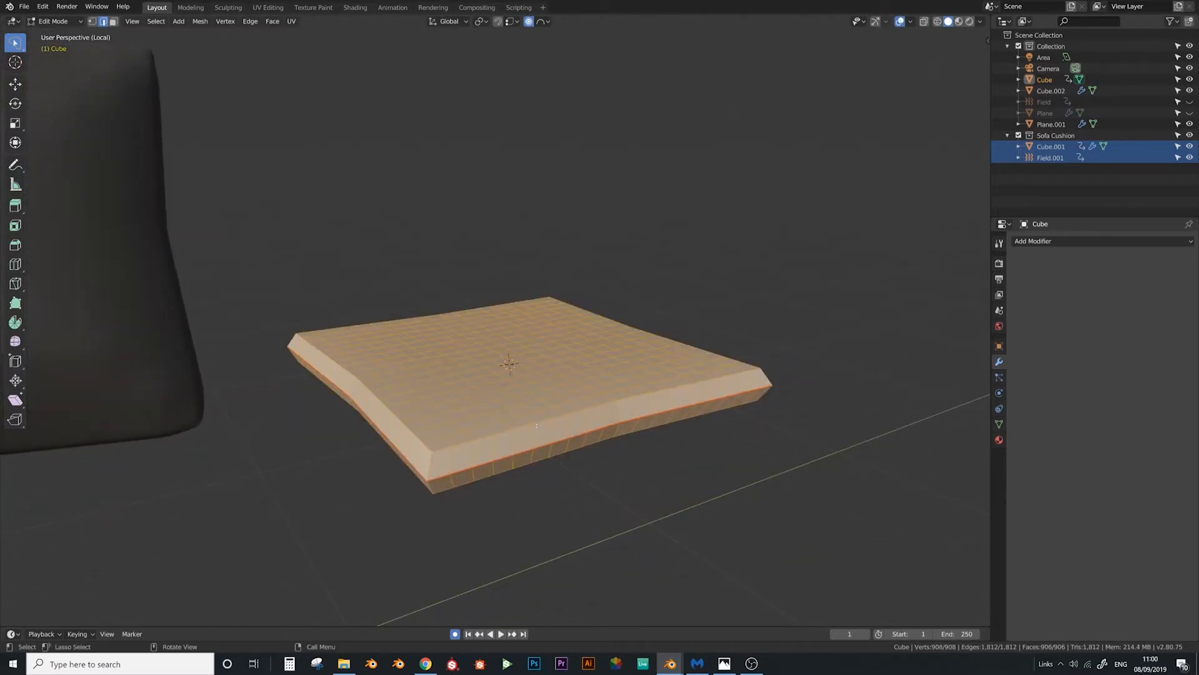
pyautogui.press('u')
pyautogui.click(536, 426)
pyautogui.moveTo(537, 427); pyautogui.dragTo(487, 402, button='middle')
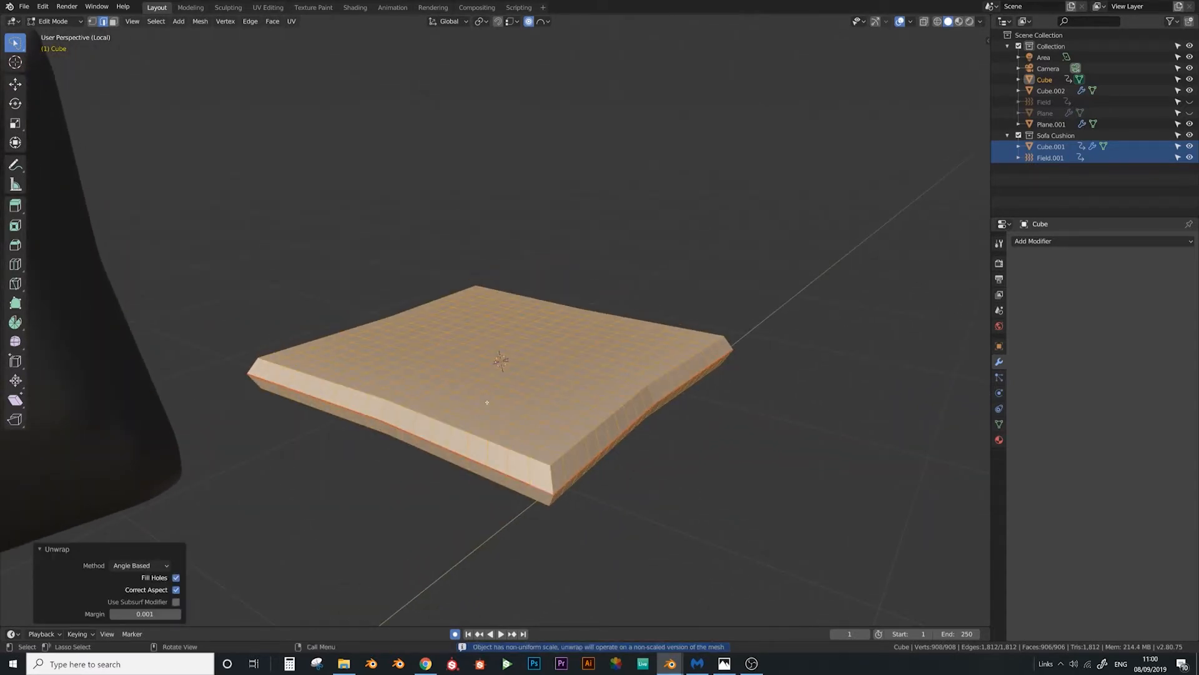
pyautogui.press('Tab')
pyautogui.moveTo(488, 403); pyautogui.dragTo(555, 384, button='middle')
# Select all top faces by similar normal, shrink the selection by one ring and raise it about 0.016 m along Z
pyautogui.press('Tab')
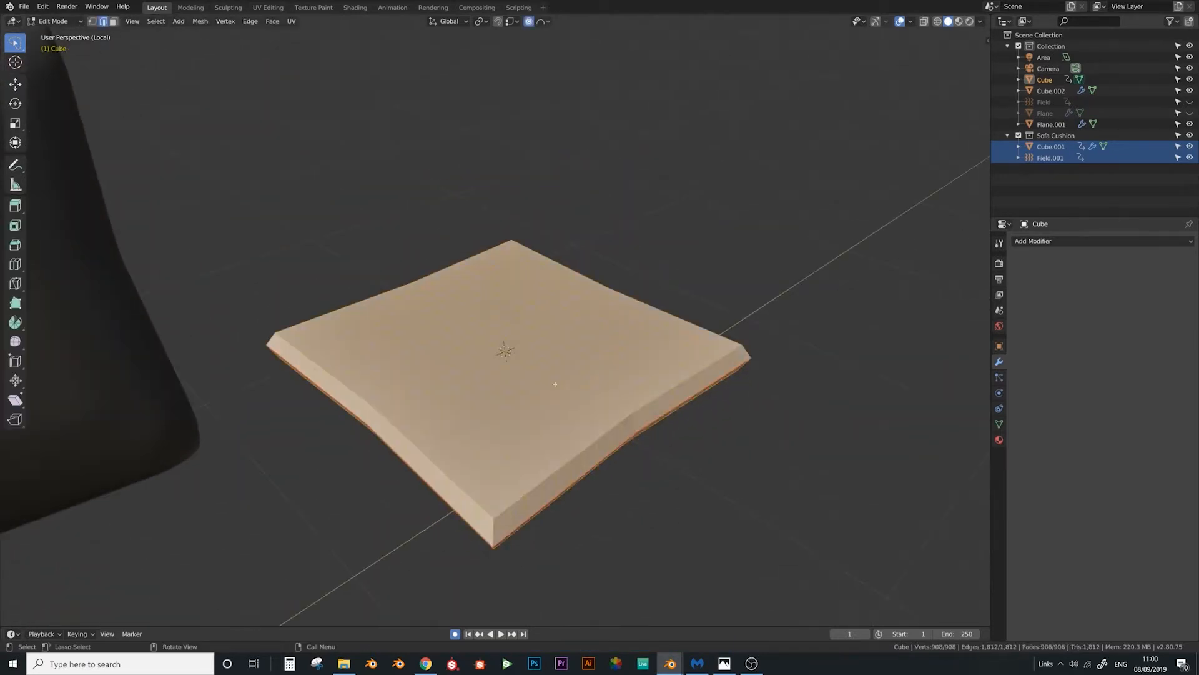
pyautogui.click(499, 347)
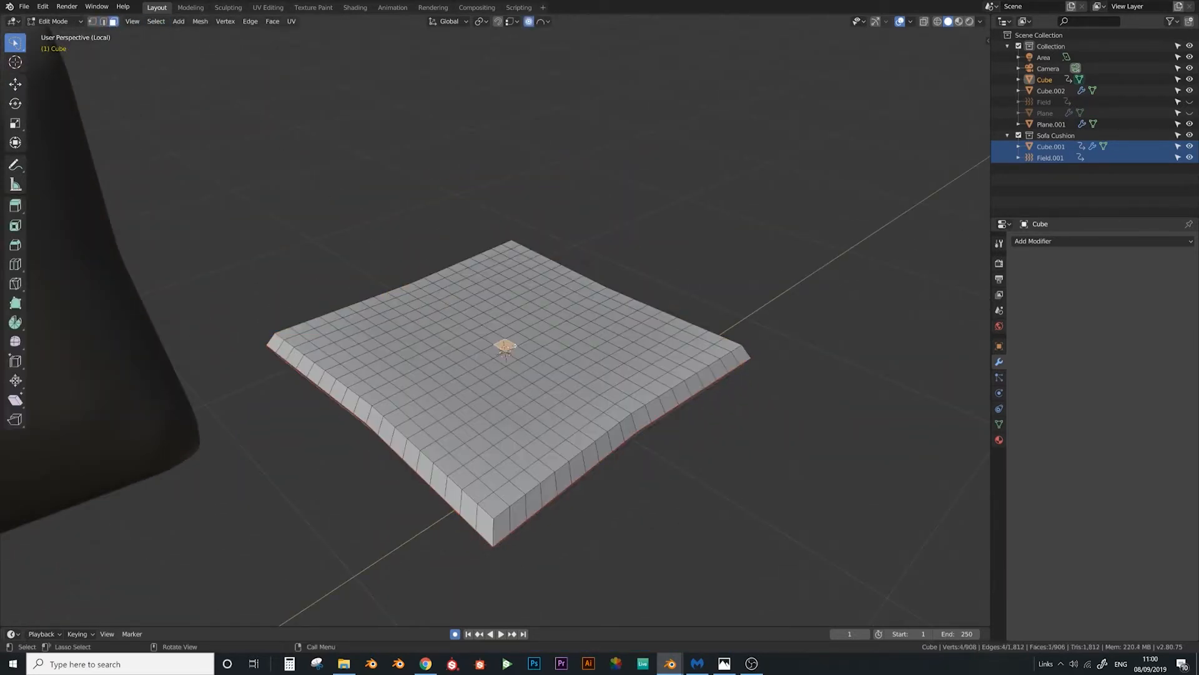
pyautogui.hotkey('shift', 'g')
pyautogui.click(528, 386)
pyautogui.moveTo(528, 385); pyautogui.dragTo(578, 373, button='middle')
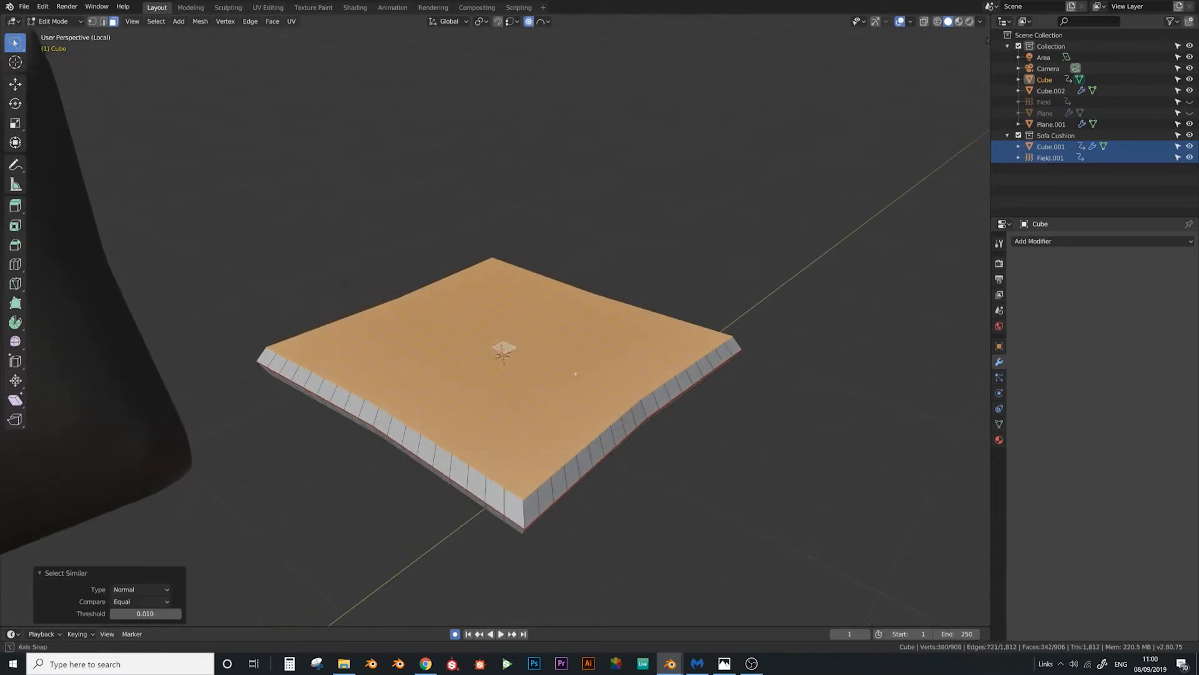
pyautogui.press('ctrl+KP_Subtract')
pyautogui.press('g')
pyautogui.press('z')
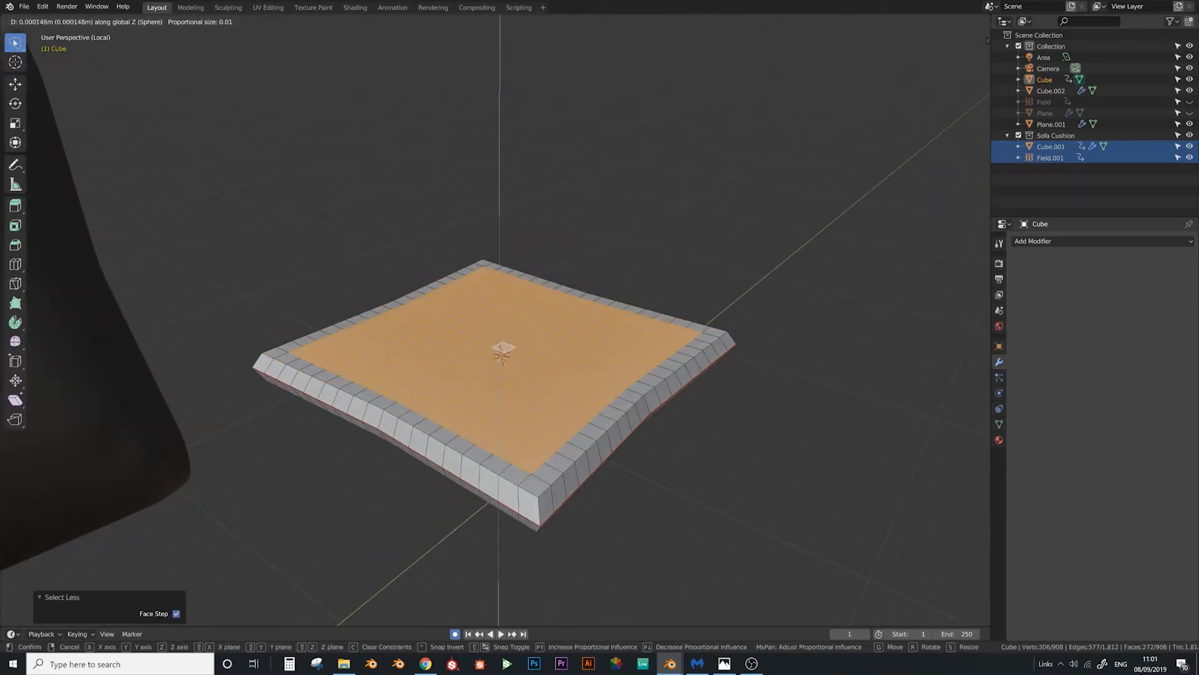
pyautogui.click(576, 303)
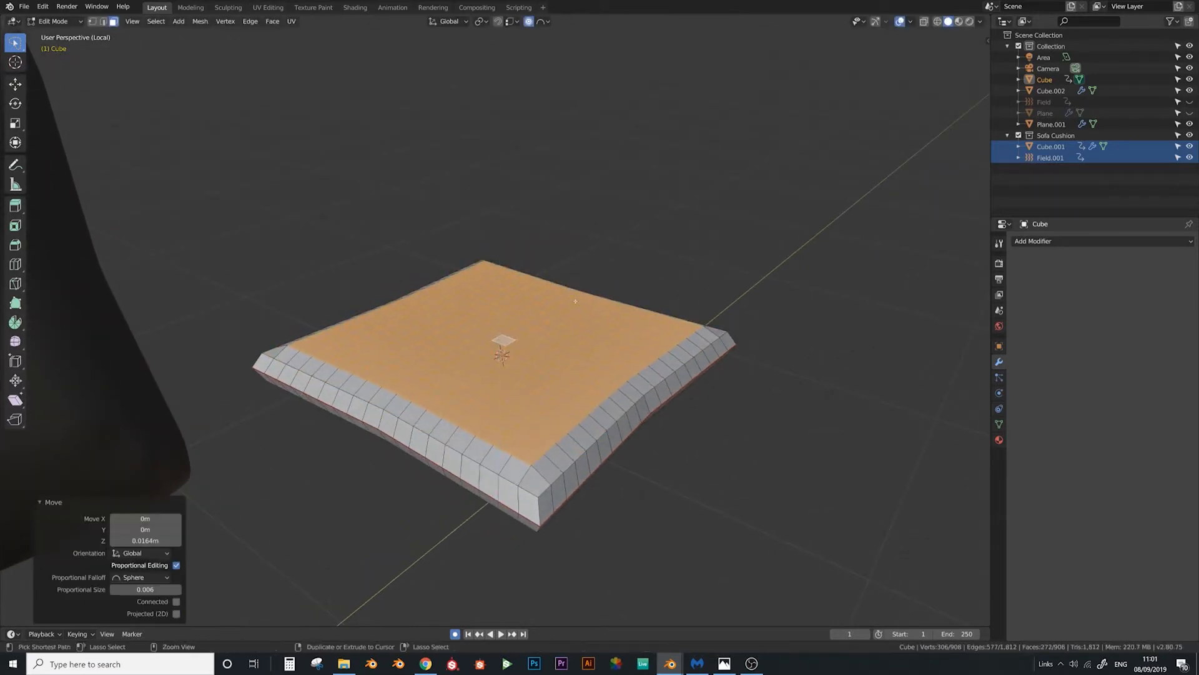
# Shrink the top-face selection three times, raising it along Z after each shrink, the last time by about 0.005 m
pyautogui.press('ctrl+KP_Subtract')
pyautogui.moveTo(578, 301); pyautogui.dragTo(587, 238, button='middle')
pyautogui.scroll(-1, 587, 238)
pyautogui.press('g')
pyautogui.press('z')
pyautogui.click(582, 203)
pyautogui.press('ctrl+KP_Subtract')
pyautogui.press('g')
pyautogui.press('z')
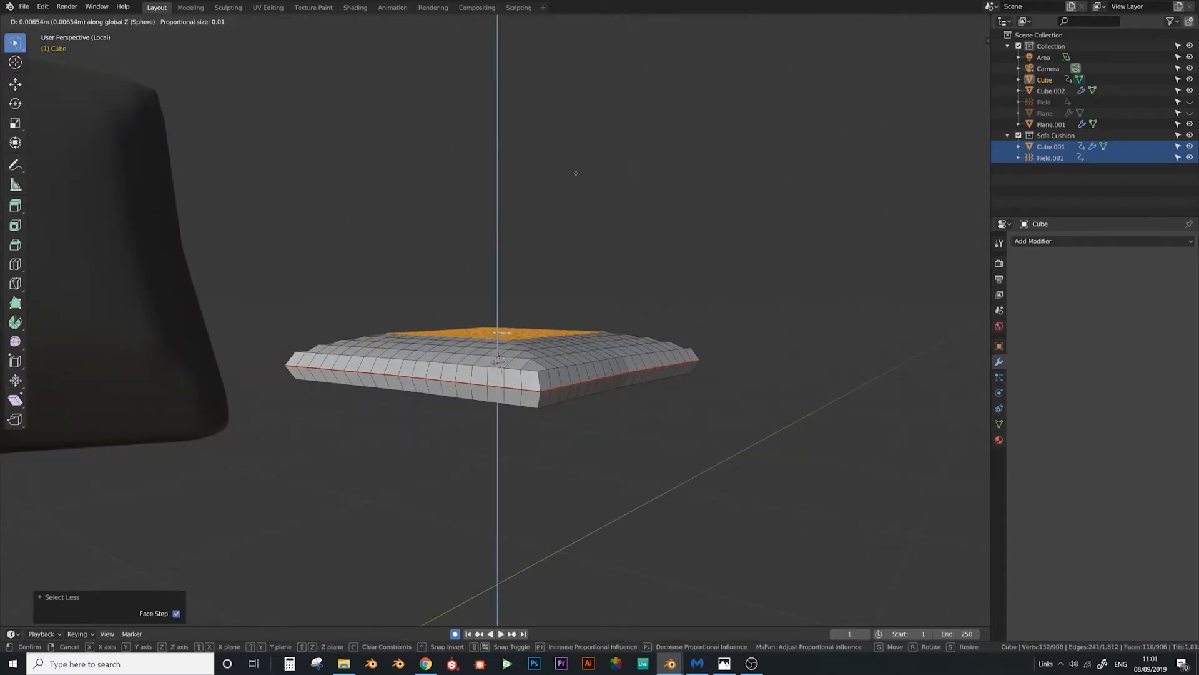
pyautogui.click(573, 175)
pyautogui.press('ctrl+KP_Subtract')
pyautogui.press('g')
pyautogui.press('z')
pyautogui.click(574, 153)
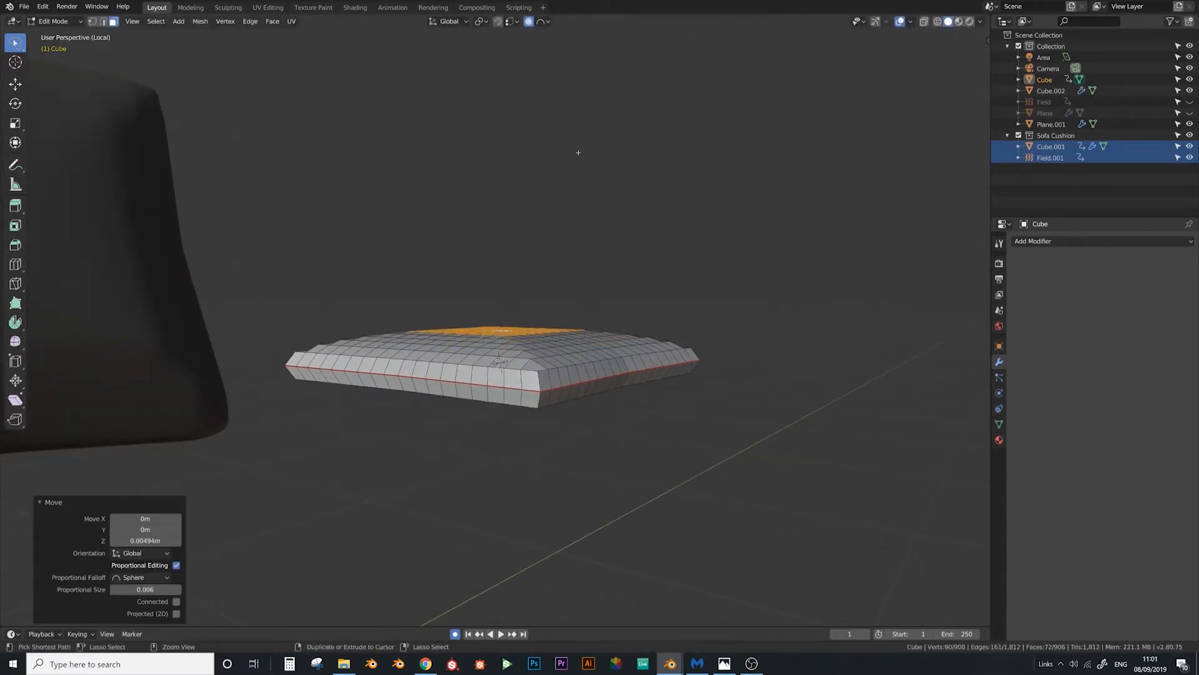
# Continue doming the top by shrinking the selection three more times and raising the innermost faces slightly along Z each time
pyautogui.press('ctrl+KP_Subtract')
pyautogui.press('g')
pyautogui.press('z')
pyautogui.click(571, 135)
pyautogui.press('ctrl+KP_Subtract')
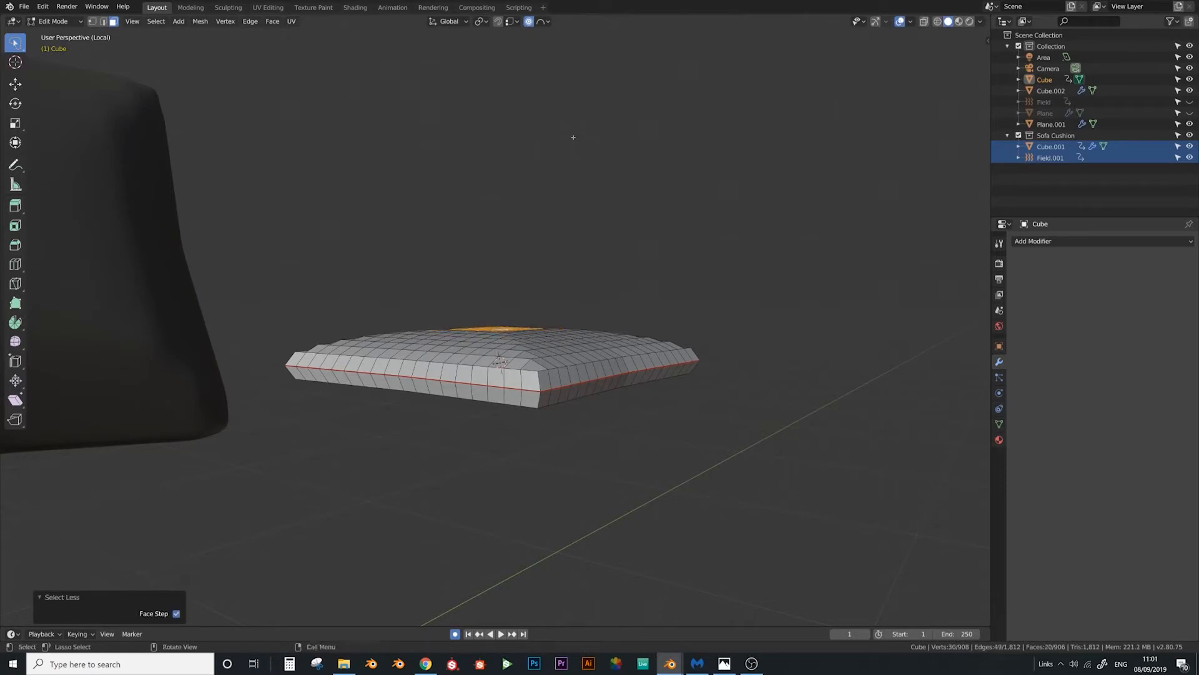
pyautogui.press('g')
pyautogui.press('z')
pyautogui.click(577, 126)
pyautogui.press('ctrl+KP_Subtract')
pyautogui.press('g')
pyautogui.press('z')
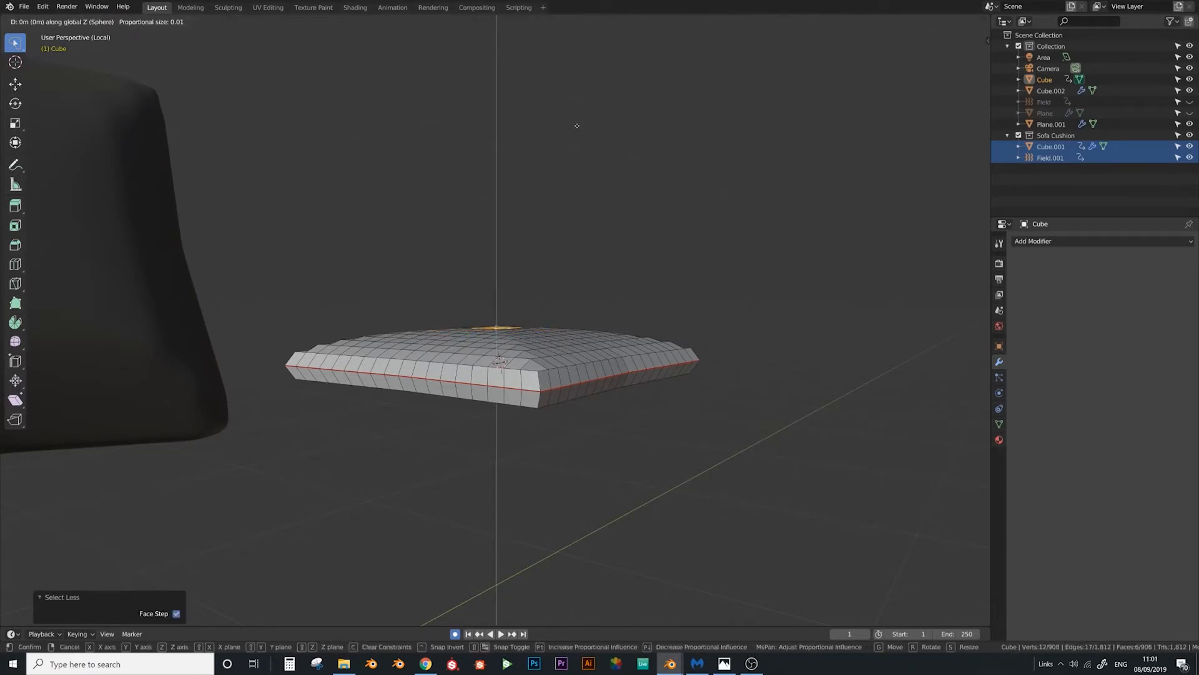
pyautogui.click(574, 120)
# Select all bottom faces by similar normal, shrink the selection by one ring and lower it along Z
pyautogui.moveTo(575, 121); pyautogui.dragTo(498, 344, button='middle')
pyautogui.click(498, 344)
pyautogui.hotkey('shift', 'g')
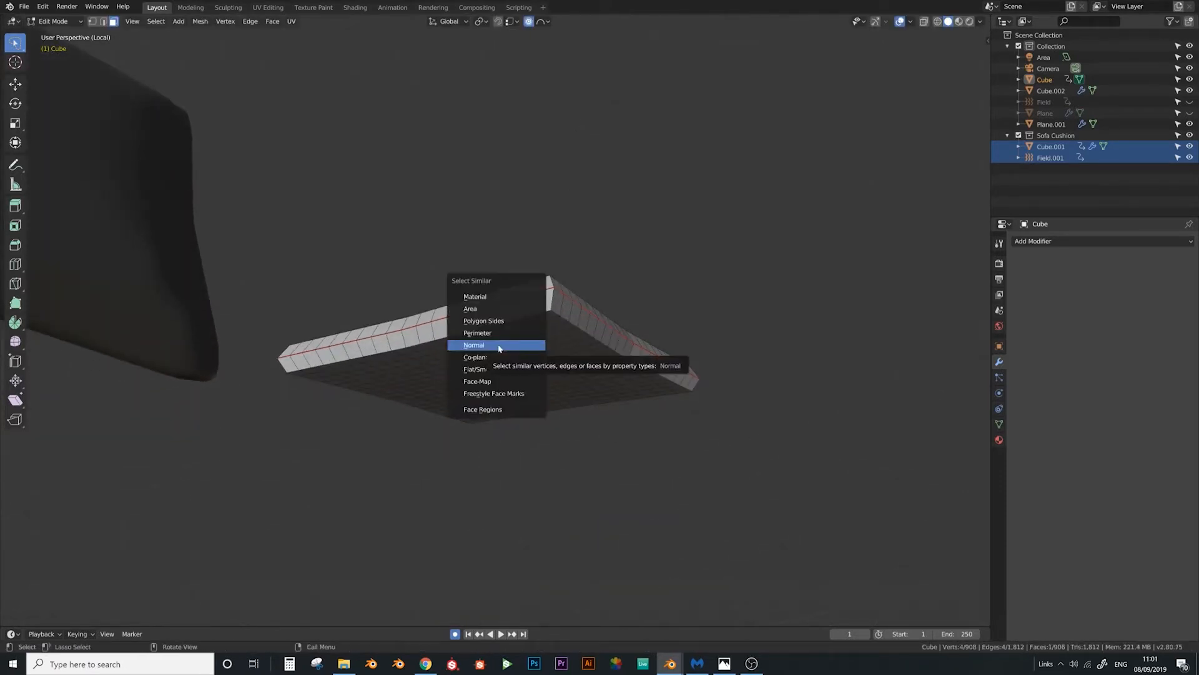
pyautogui.hotkey('shift', 'g')
pyautogui.click(505, 378)
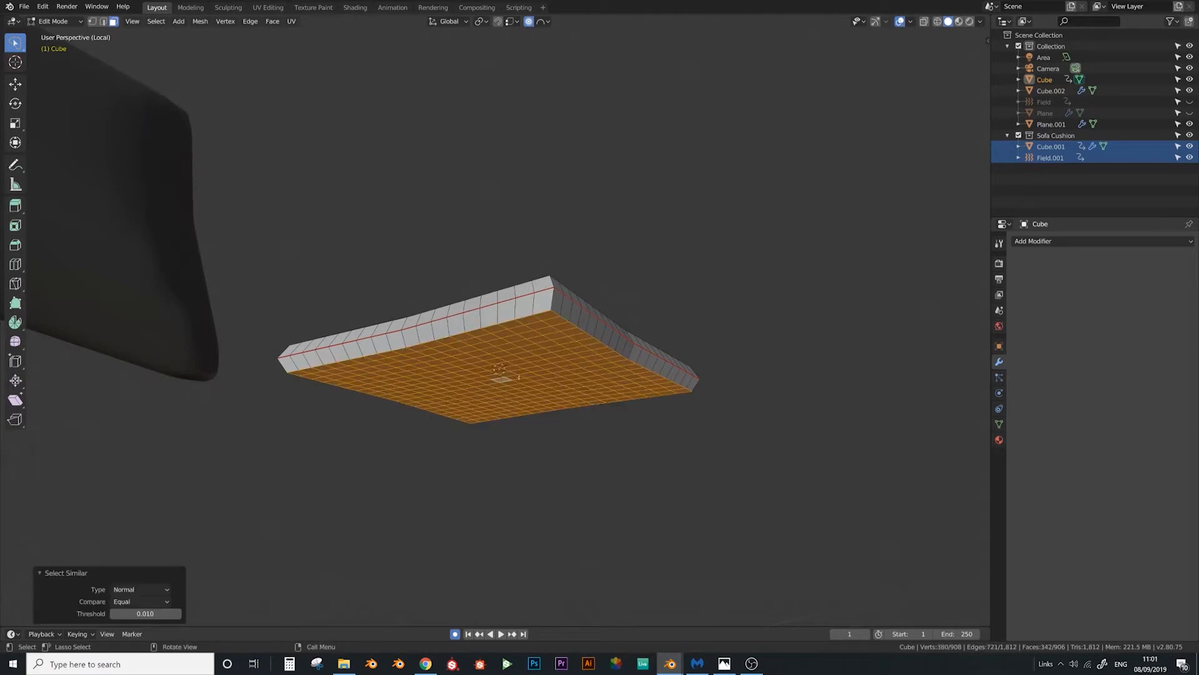
pyautogui.moveTo(505, 377); pyautogui.dragTo(511, 373, button='middle')
pyautogui.press('ctrl+KP_Subtract')
pyautogui.press('ctrl+KP_Subtract')
pyautogui.press('g')
pyautogui.press('z')
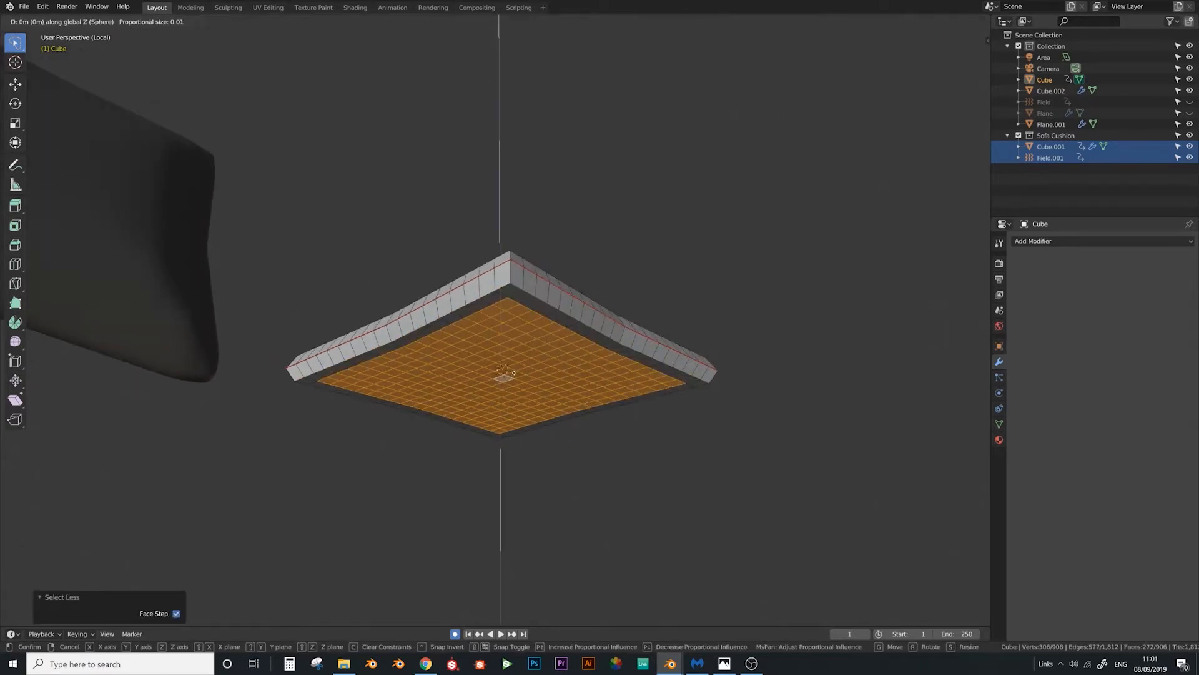
pyautogui.click(502, 422)
# Shrink the bottom-face selection further, lower the inner faces along Z to dome the underside, and leave edit mode
pyautogui.press('ctrl+KP_Subtract')
pyautogui.press('ctrl+KP_Subtract')
pyautogui.press('ctrl+KP_Subtract')
pyautogui.press('g')
pyautogui.press('z')
pyautogui.click(501, 490)
pyautogui.press('Tab')
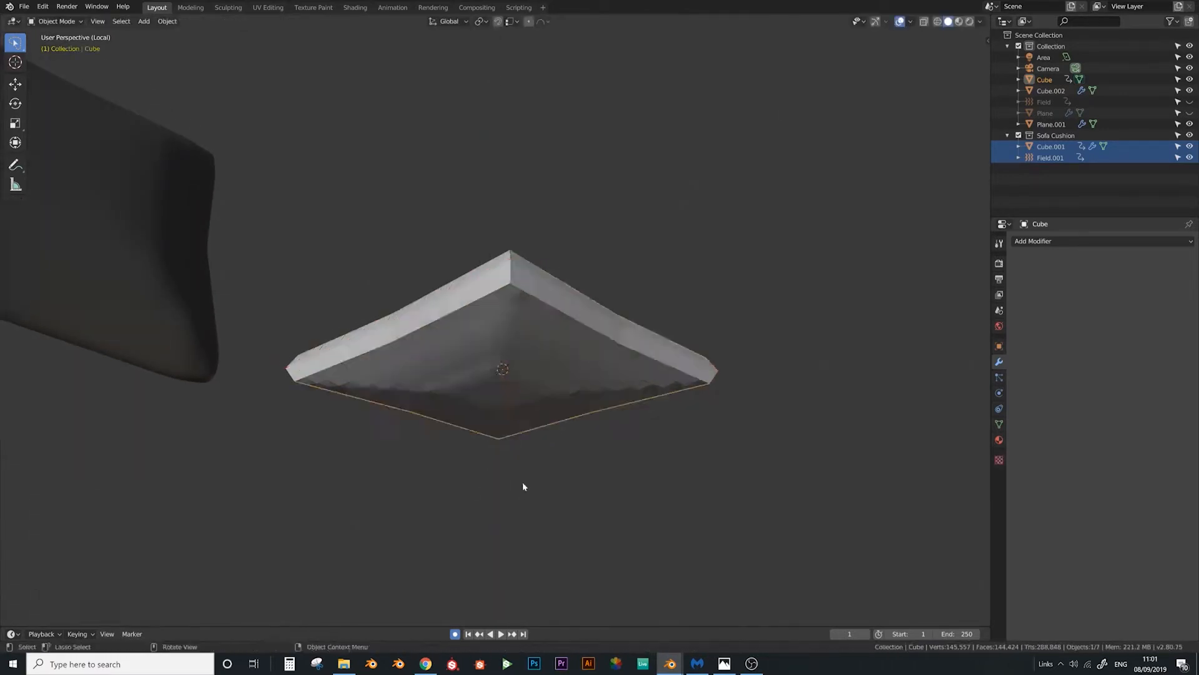
# Shade the cushion smooth in object mode
pyautogui.scroll(-4, 523, 482)
pyautogui.moveTo(523, 481)
pyautogui.mouseDown(button='middle')
pyautogui.moveTo(459, 460)
pyautogui.moveTo(483, 420)
pyautogui.moveTo(444, 444)
pyautogui.moveTo(492, 465)
pyautogui.moveTo(497, 345)
pyautogui.moveTo(475, 370)
pyautogui.mouseUp(button='middle')
pyautogui.scroll(4, 458, 459)
pyautogui.rightClick(497, 345)
pyautogui.click(505, 349)
pyautogui.rightClick(478, 351)
pyautogui.click(486, 351)
# Rotate the cushion upright, move it beside the dark cushion and rotate it about 4° more to match its tilt
pyautogui.moveTo(512, 323); pyautogui.dragTo(446, 274, button='middle')
pyautogui.moveTo(616, 382); pyautogui.dragTo(649, 371, button='middle')
pyautogui.press('r')
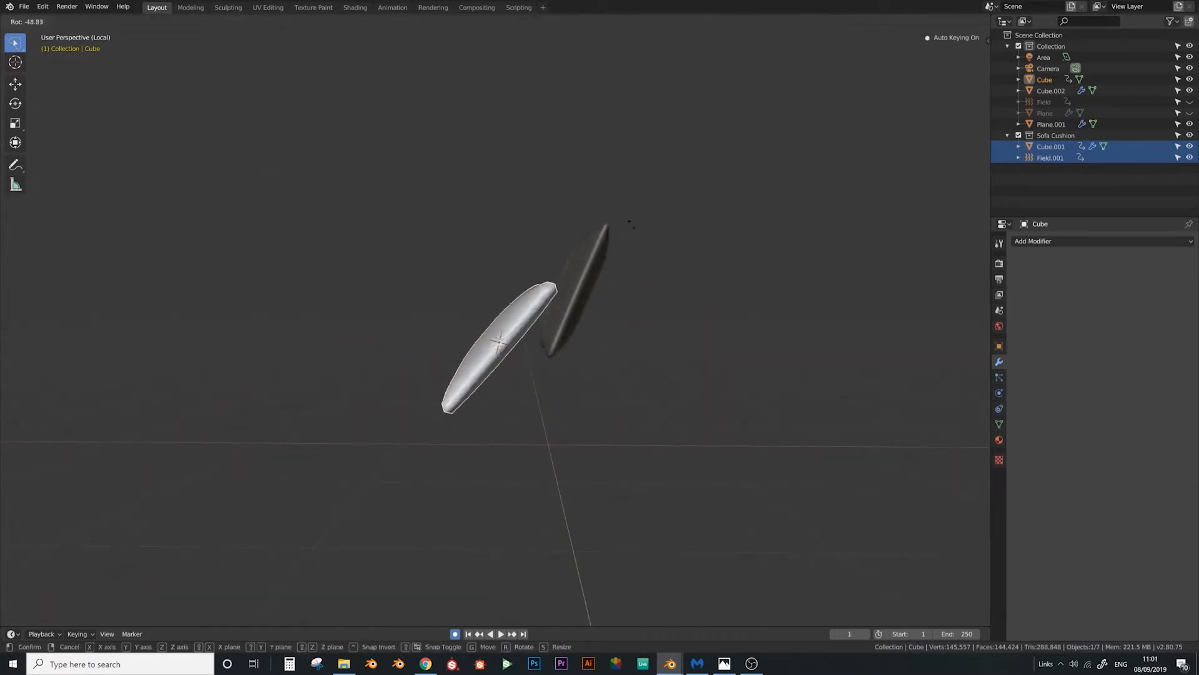
pyautogui.click(583, 194)
pyautogui.press('g')
pyautogui.click(681, 148)
pyautogui.press('r')
pyautogui.click(678, 159)
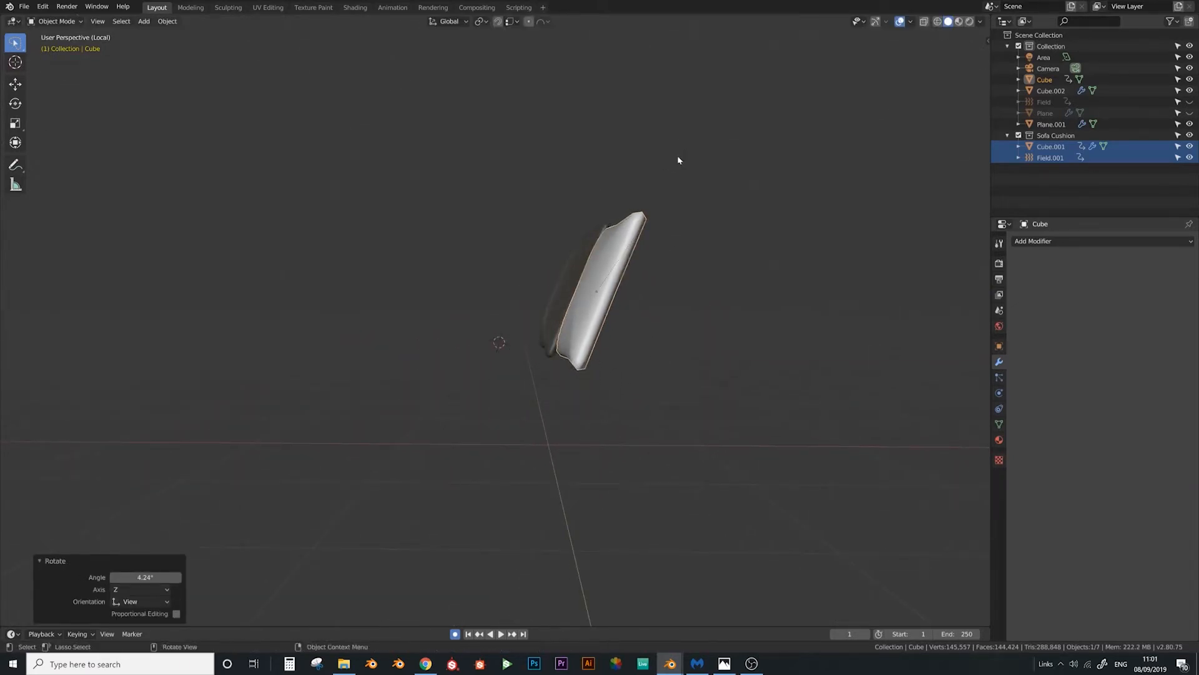
# Scale the cushion to roughly match the size of the dark cushion
pyautogui.moveTo(679, 160); pyautogui.dragTo(485, 441, button='middle')
pyautogui.press('s')
pyautogui.click(686, 495)
pyautogui.click(473, 421)
pyautogui.click(467, 420)
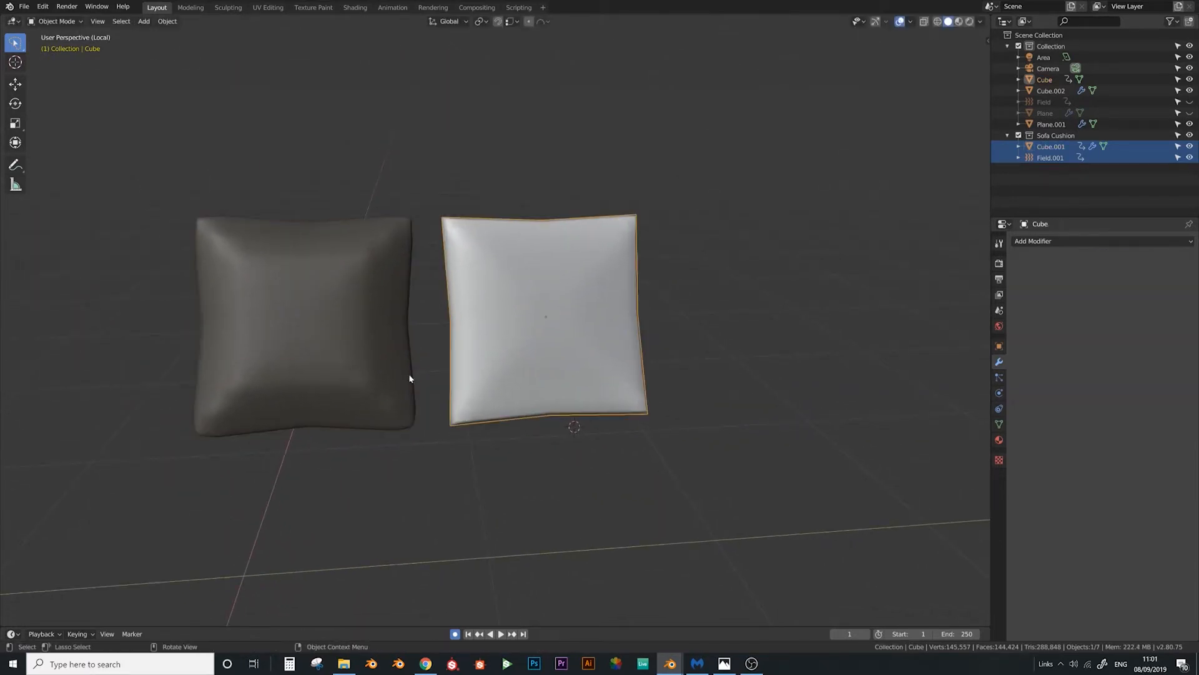
# Select the four corner vertices on the cushion's seam in edit mode, scale them slightly inward and return to object mode
pyautogui.moveTo(421, 409); pyautogui.dragTo(506, 446, button='middle')
pyautogui.scroll(3, 506, 446)
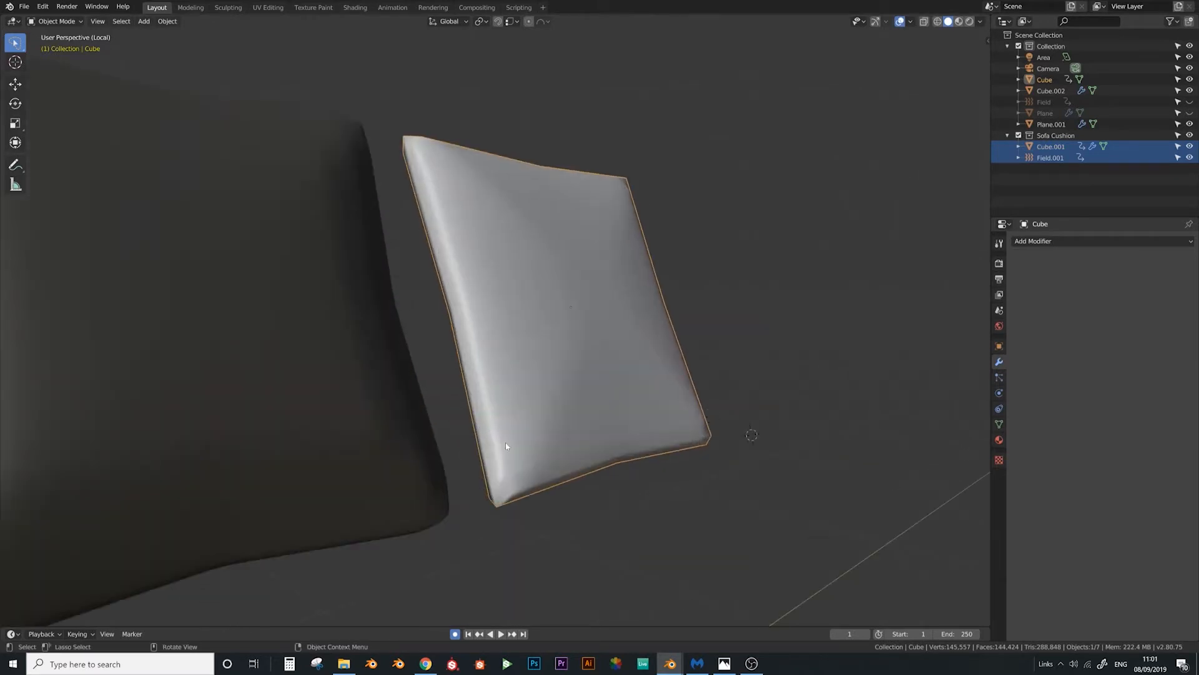
pyautogui.press('Tab')
pyautogui.moveTo(500, 503); pyautogui.dragTo(481, 452, button='middle')
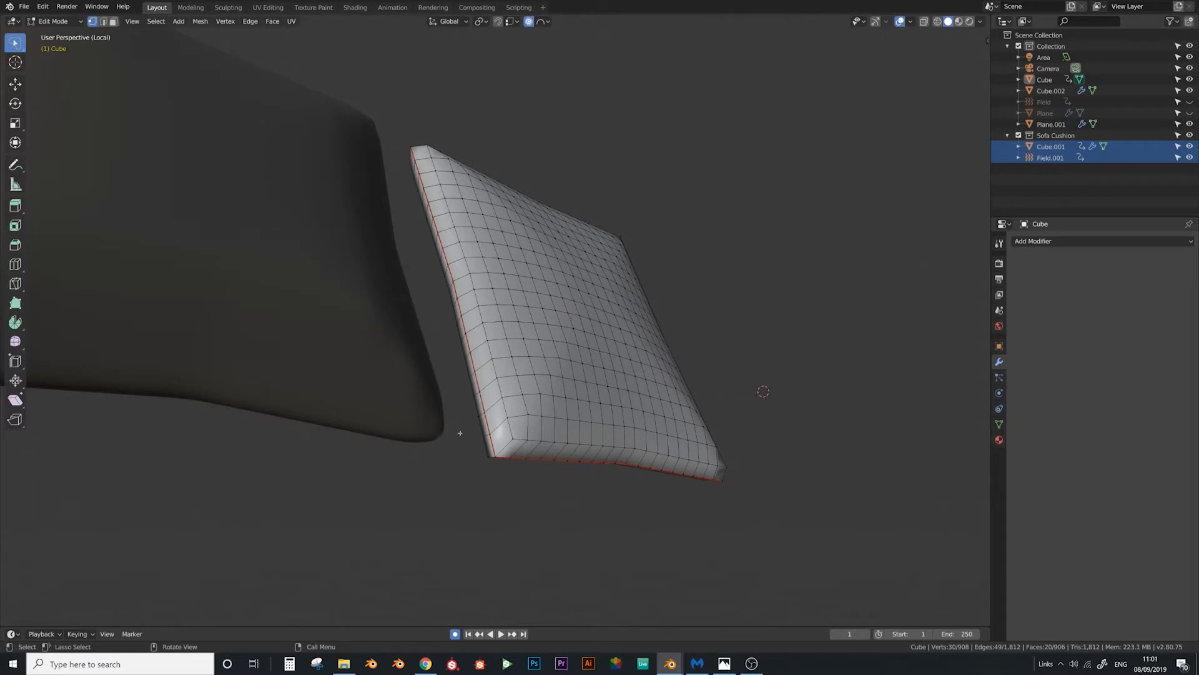
pyautogui.moveTo(739, 364); pyautogui.dragTo(681, 400, button='middle')
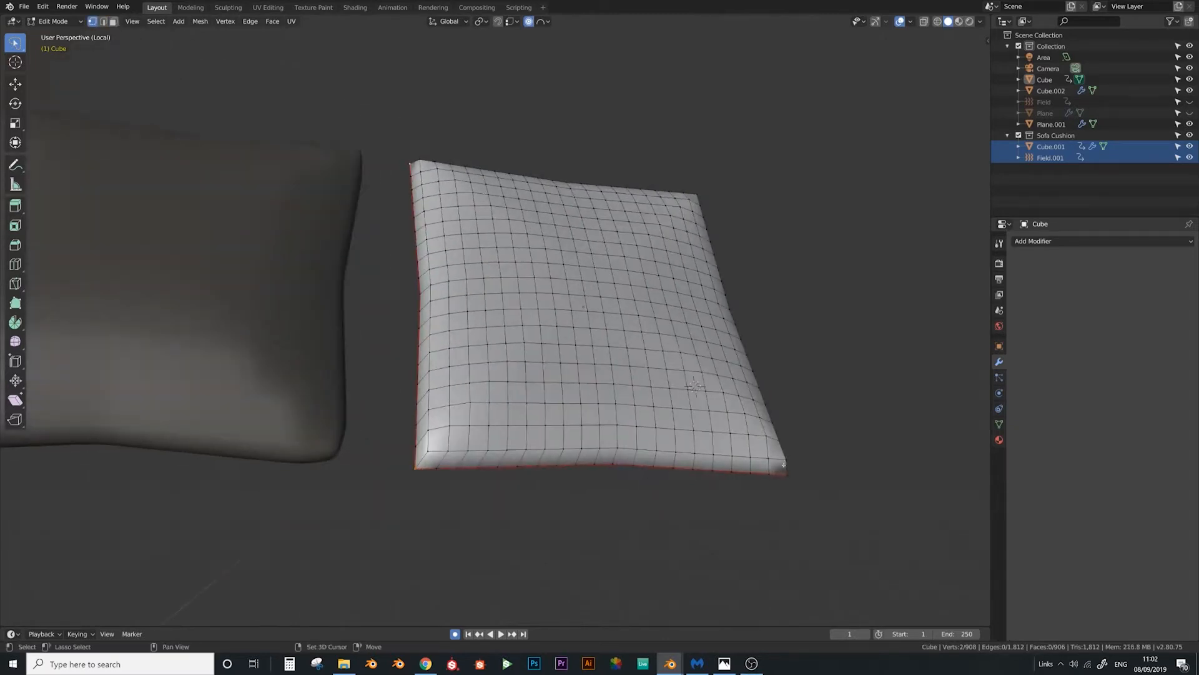
pyautogui.keyDown('shift'); pyautogui.click(788, 474); pyautogui.keyUp('shift')
pyautogui.moveTo(806, 455); pyautogui.dragTo(757, 396, button='middle')
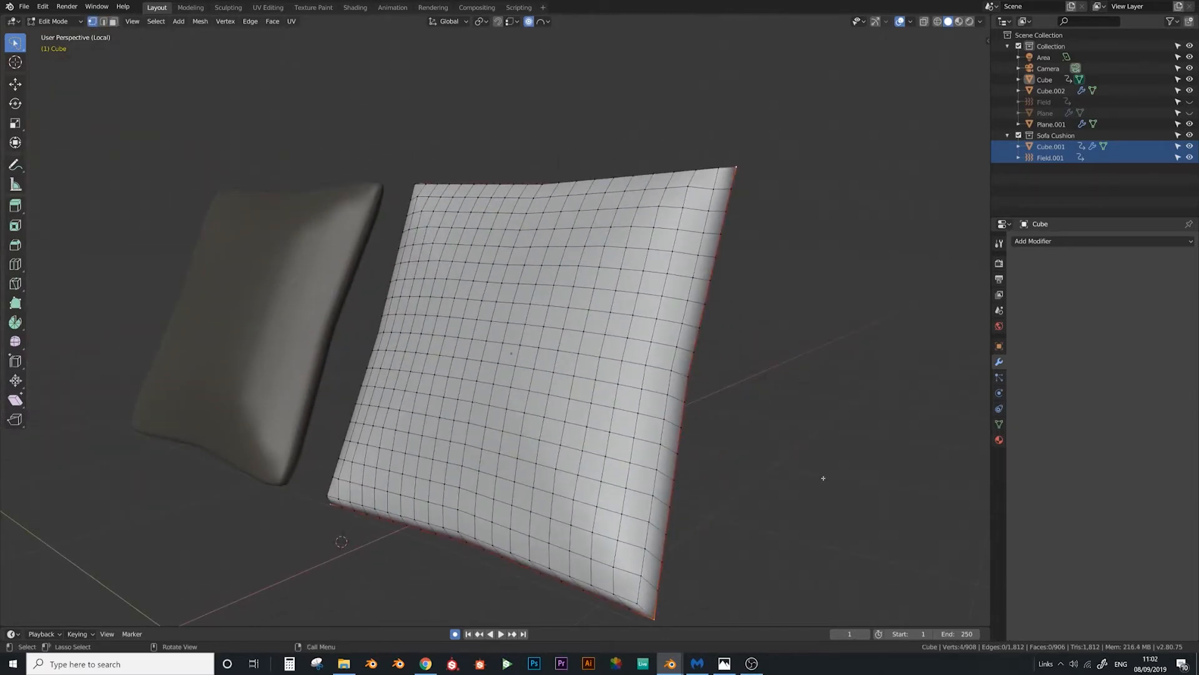
pyautogui.press('s')
pyautogui.click(803, 460)
pyautogui.press('Tab')
pyautogui.scroll(-1, 703, 541)
pyautogui.moveTo(699, 543); pyautogui.dragTo(740, 542, button='middle')
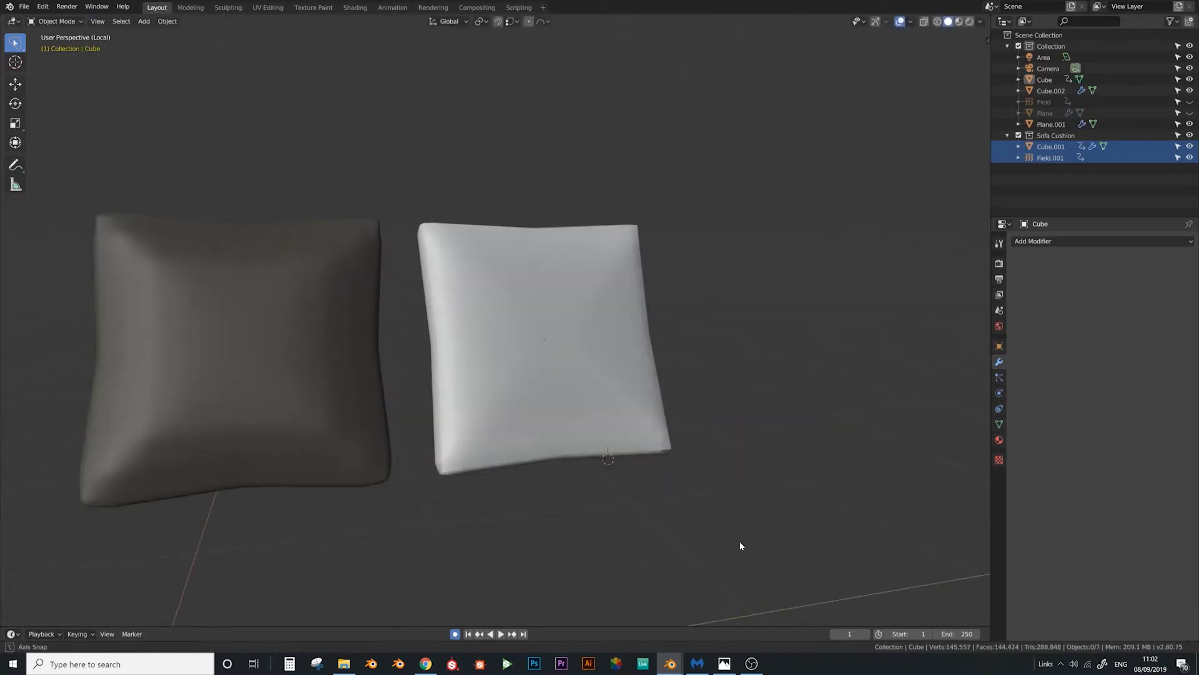
# Select the light cushion and enable Cloth physics on it
pyautogui.moveTo(562, 422); pyautogui.dragTo(542, 400, button='middle')
pyautogui.click(542, 399)
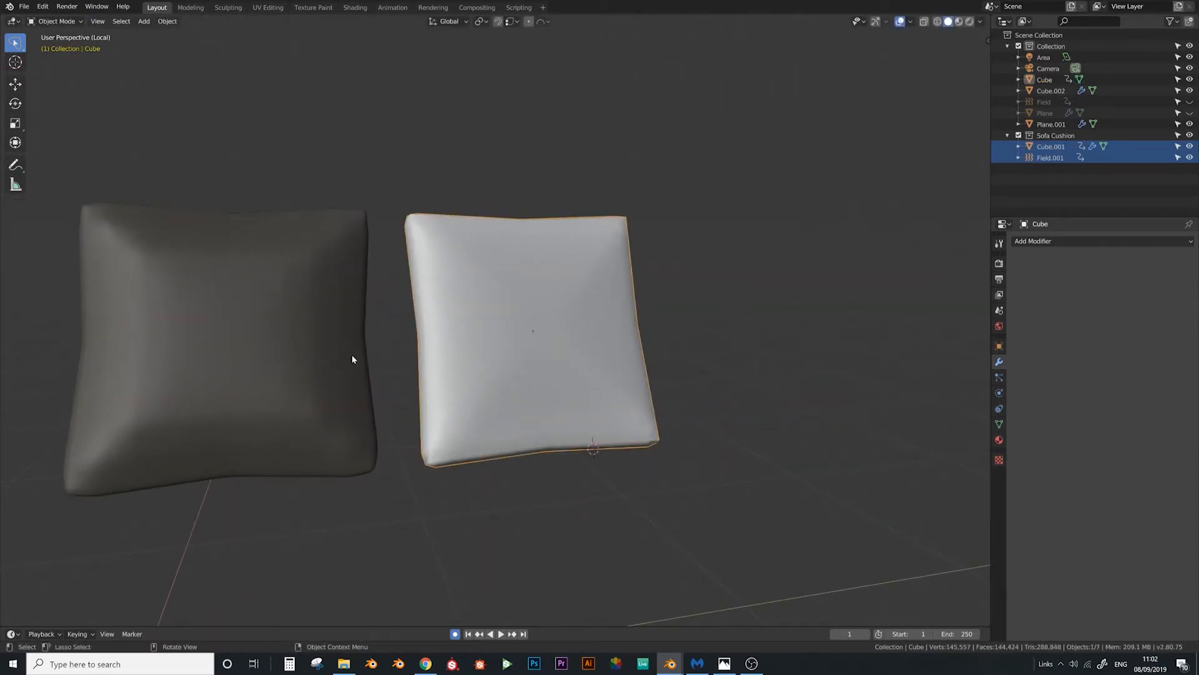
pyautogui.click(1000, 390)
pyautogui.click(1000, 382)
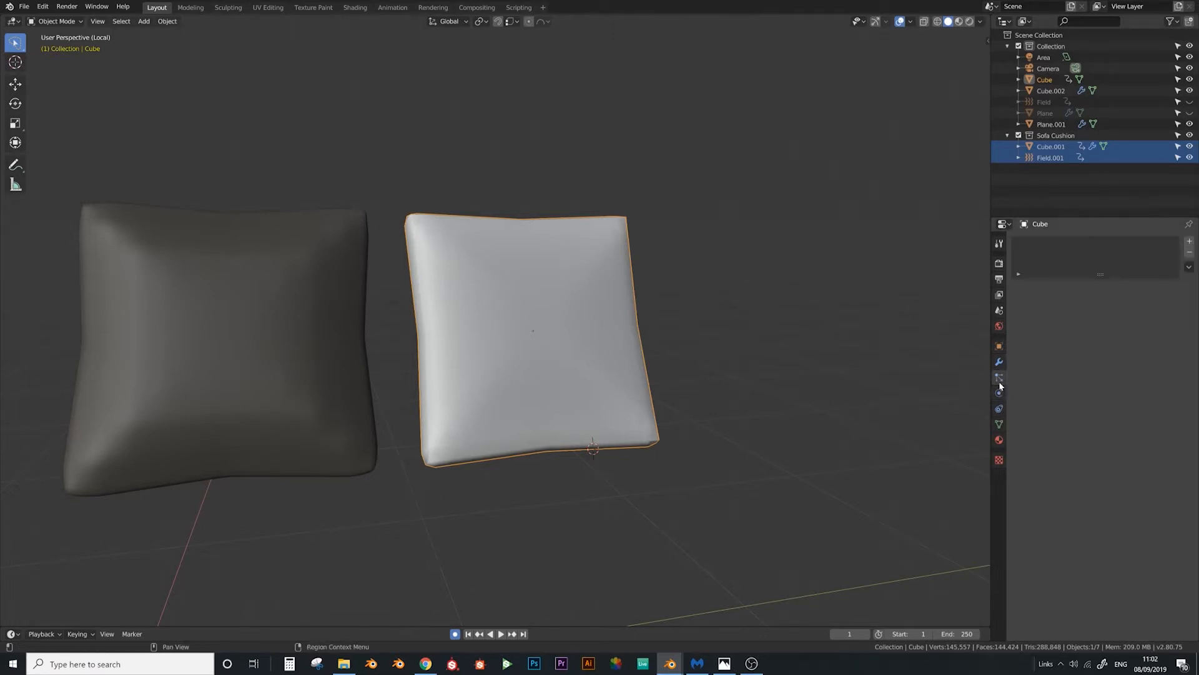
pyautogui.click(1000, 392)
pyautogui.click(1052, 281)
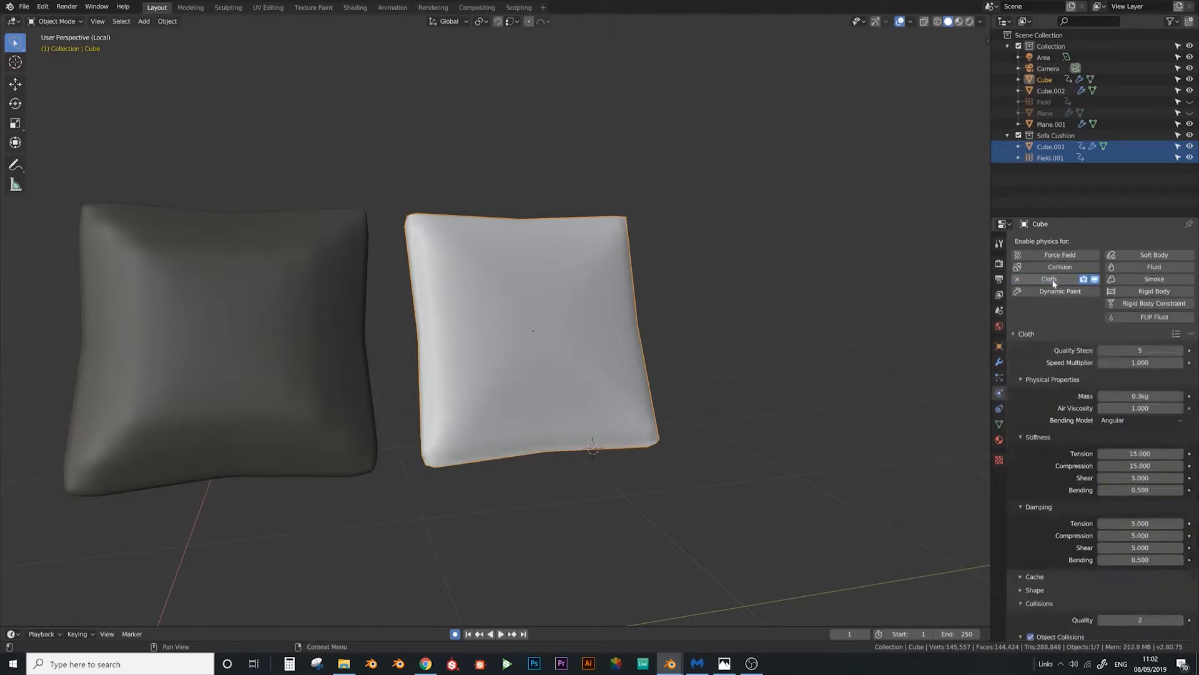
# Add a Subdivision Surface modifier to the cushion and place it above the Cloth modifier in the stack
pyautogui.click(999, 362)
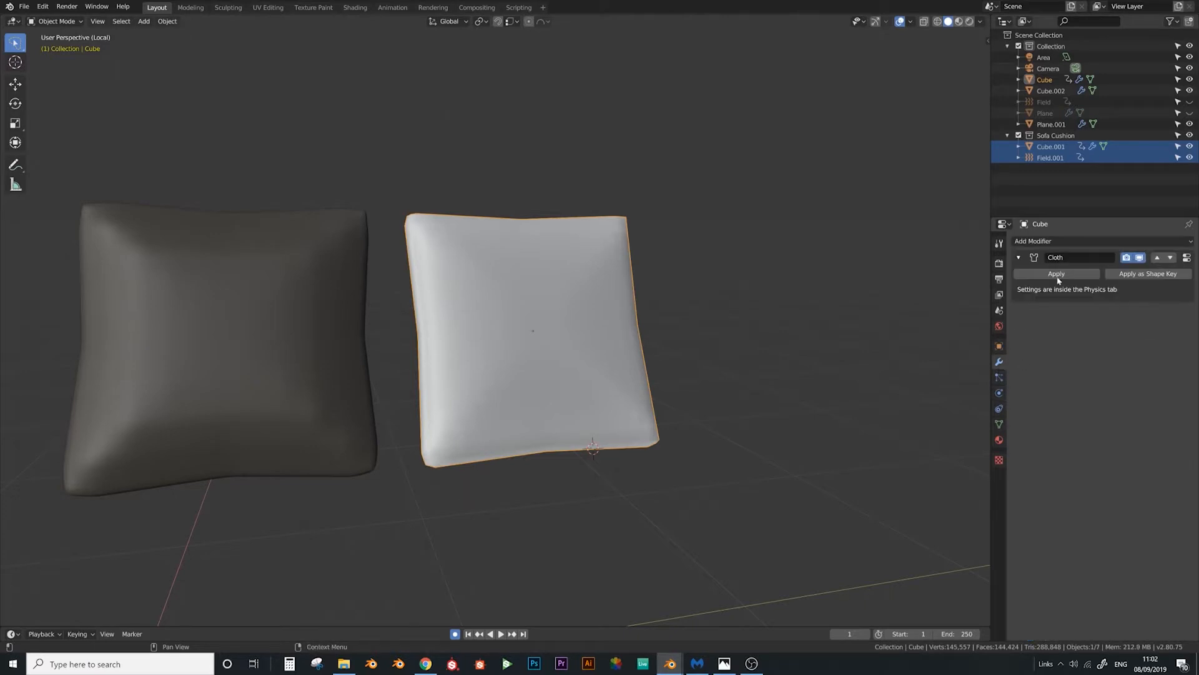
pyautogui.click(1052, 243)
pyautogui.click(998, 424)
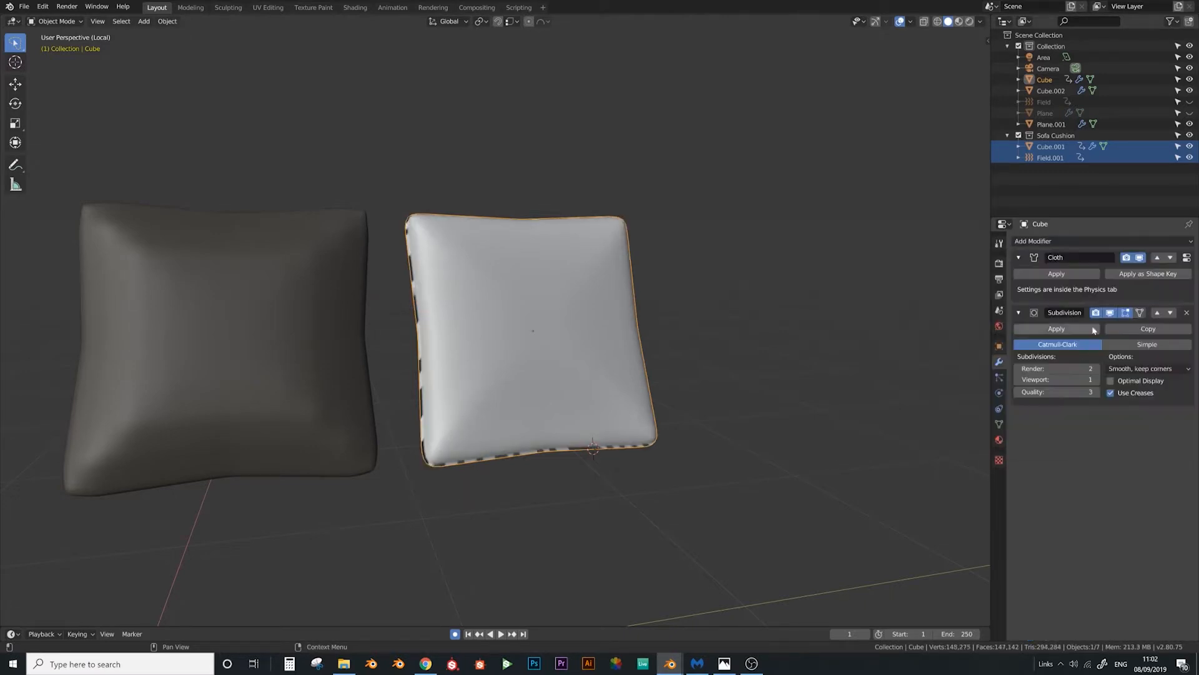
pyautogui.click(1157, 313)
pyautogui.moveTo(674, 322); pyautogui.dragTo(639, 325, button='middle')
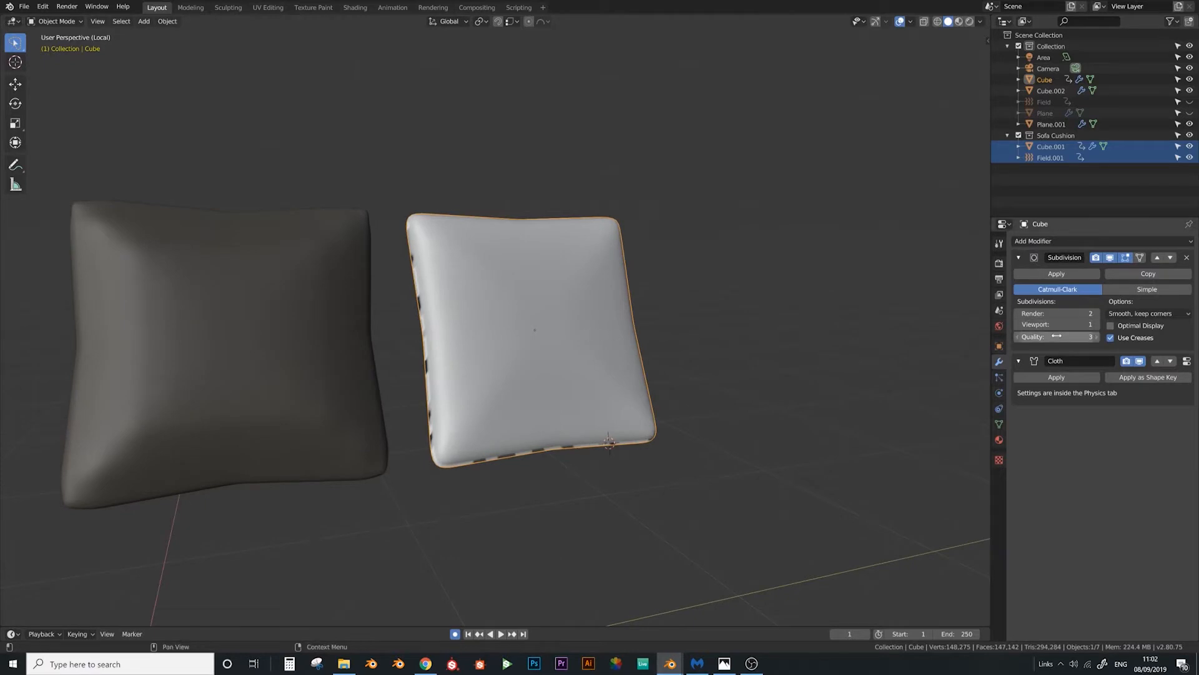
pyautogui.click(1021, 337)
pyautogui.click(1021, 337)
pyautogui.moveTo(674, 366); pyautogui.dragTo(643, 366, button='middle')
pyautogui.scroll(1, 825, 381)
# Set the cloth stiffness to 50 for tension and compression and 0.2 for shear and bending
pyautogui.click(1000, 378)
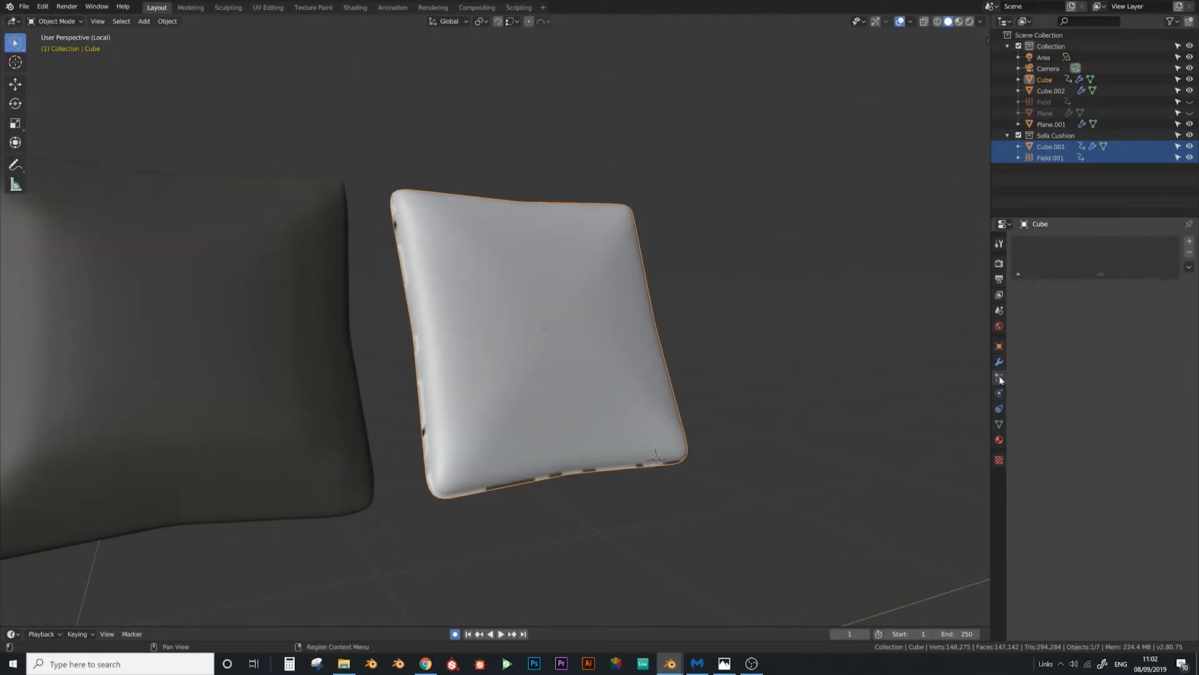
pyautogui.click(998, 393)
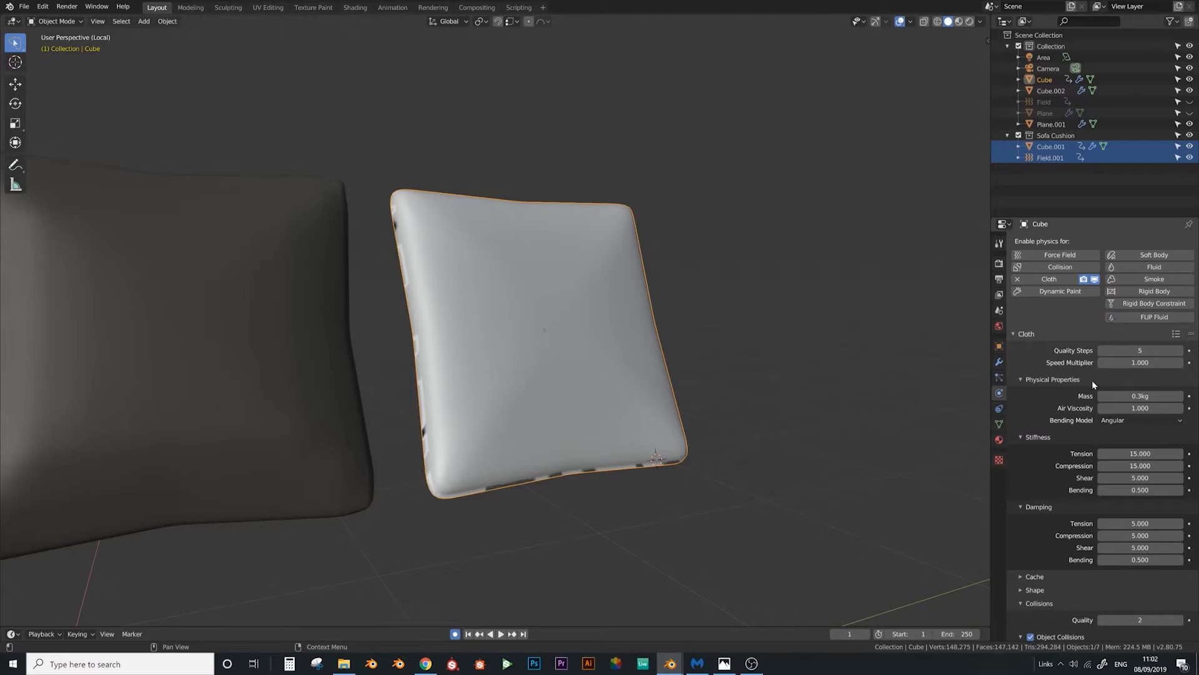
pyautogui.scroll(-1, 1075, 406)
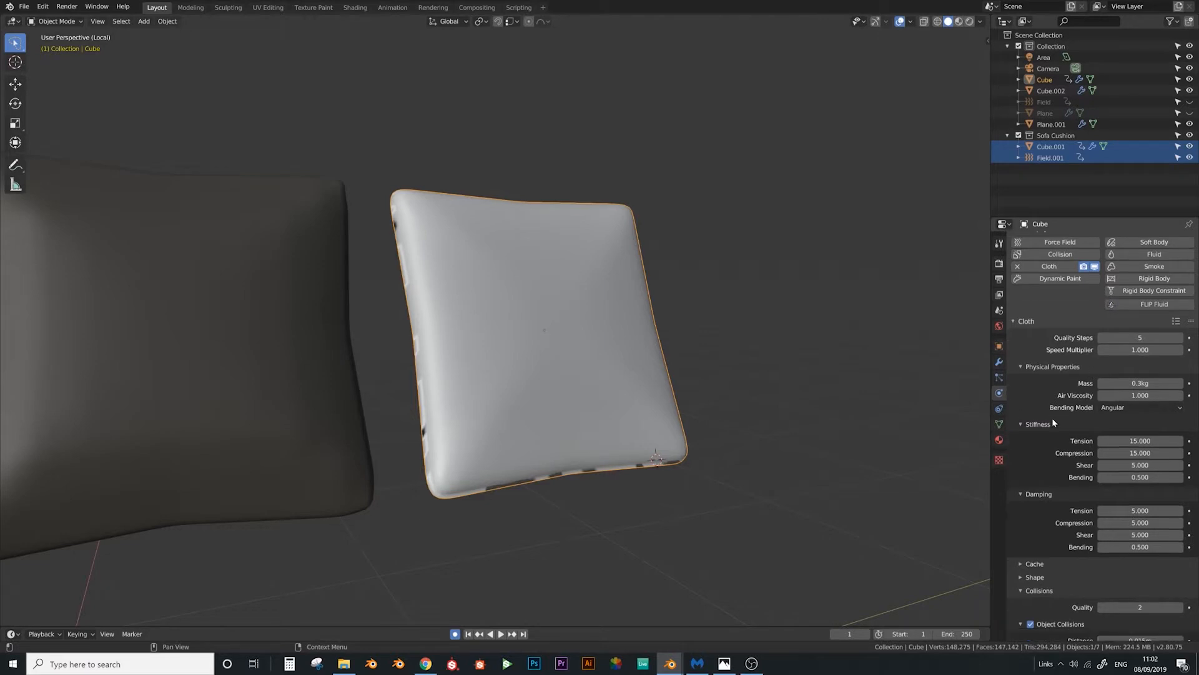
pyautogui.click(1148, 440)
pyautogui.write('15.0')
pyautogui.press('Return')
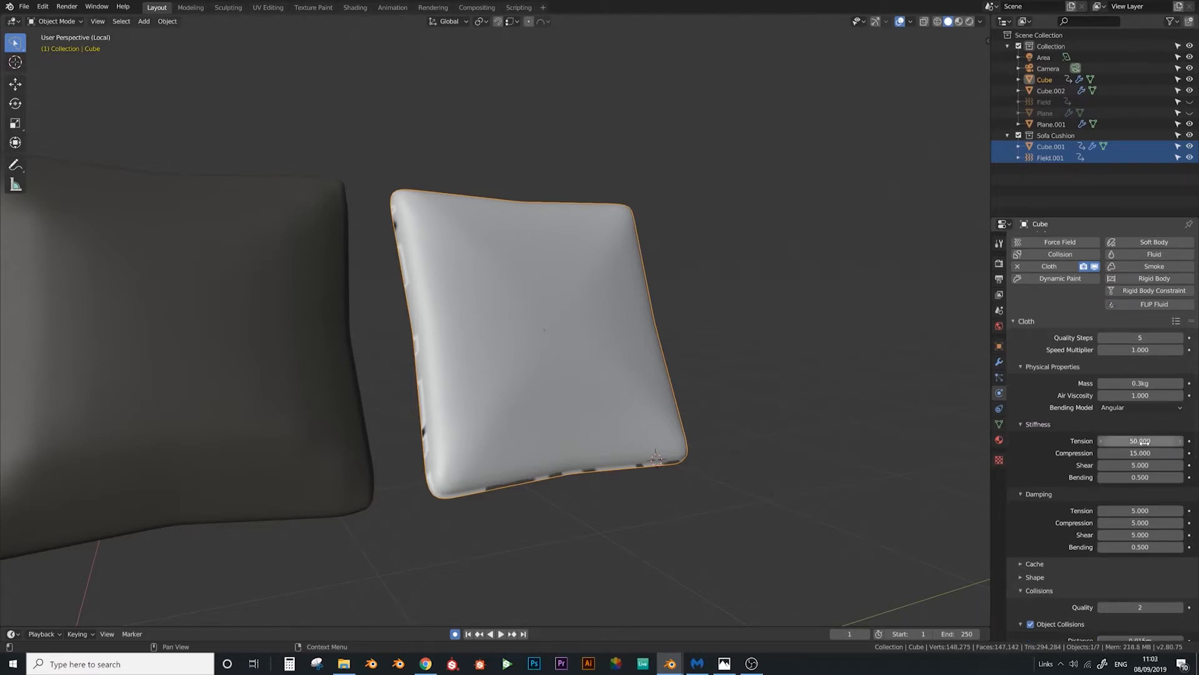
pyautogui.click(1142, 453)
pyautogui.press('Return')
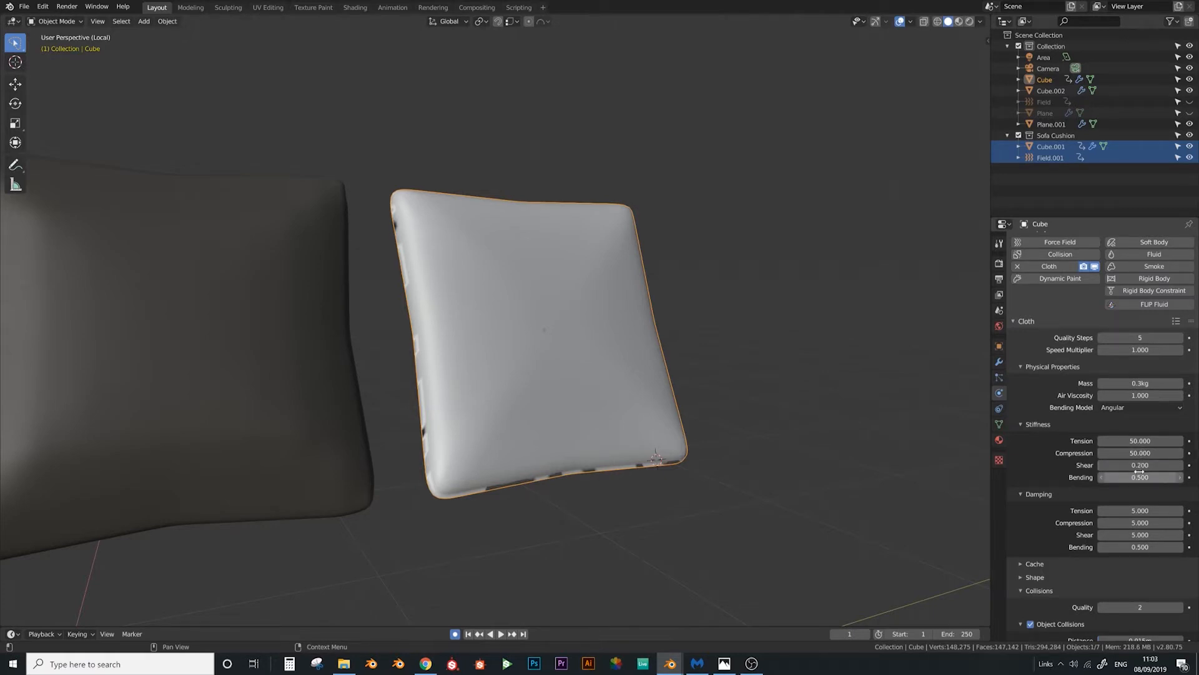
pyautogui.hotkey('ctrl', 'v')
# Set the cloth damping to 0.2 for tension and compression and 5 for shear
pyautogui.scroll(-3, 1092, 478)
pyautogui.click(1136, 435)
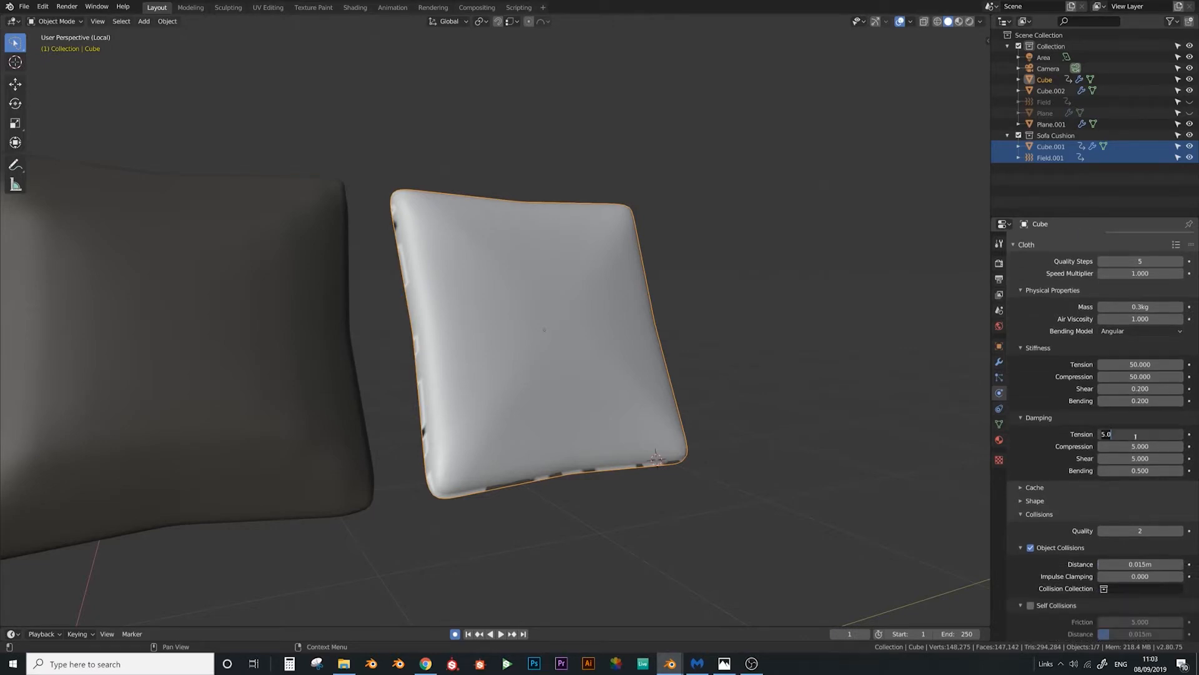
pyautogui.click(1131, 446)
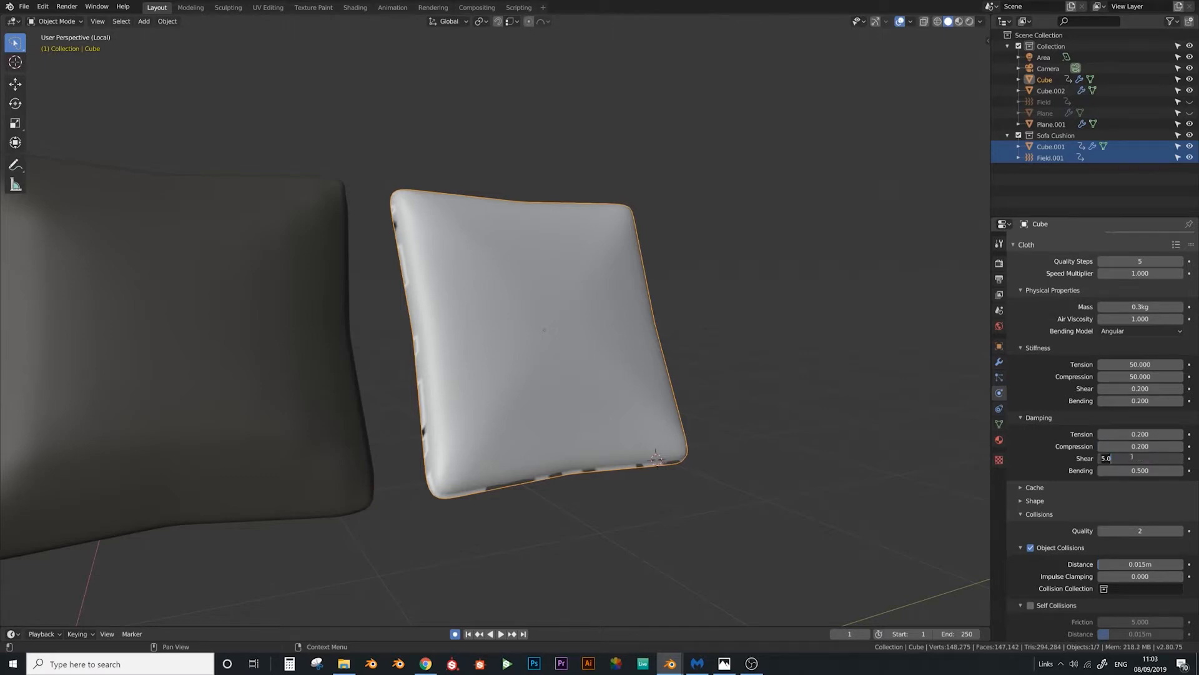
pyautogui.write('5.0')
pyautogui.press('Return')
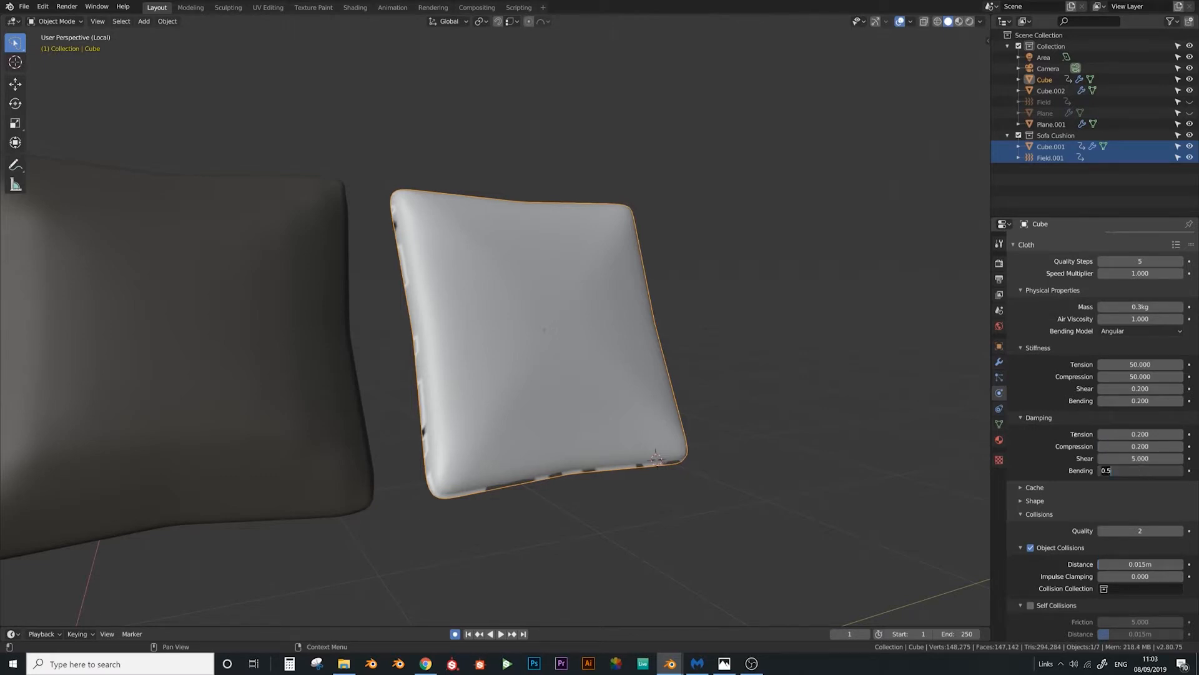
# Enable self collisions for the cloth with friction 1 and a distance of 0.001 m
pyautogui.scroll(-1, 1014, 527)
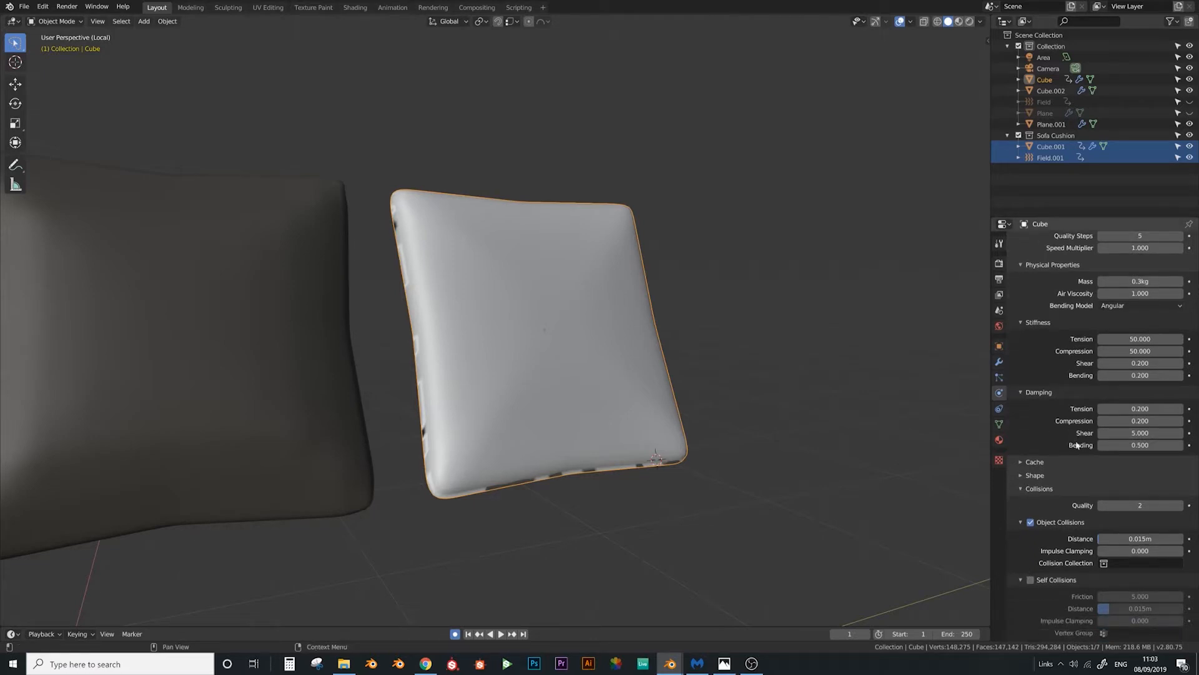
pyautogui.click(1031, 580)
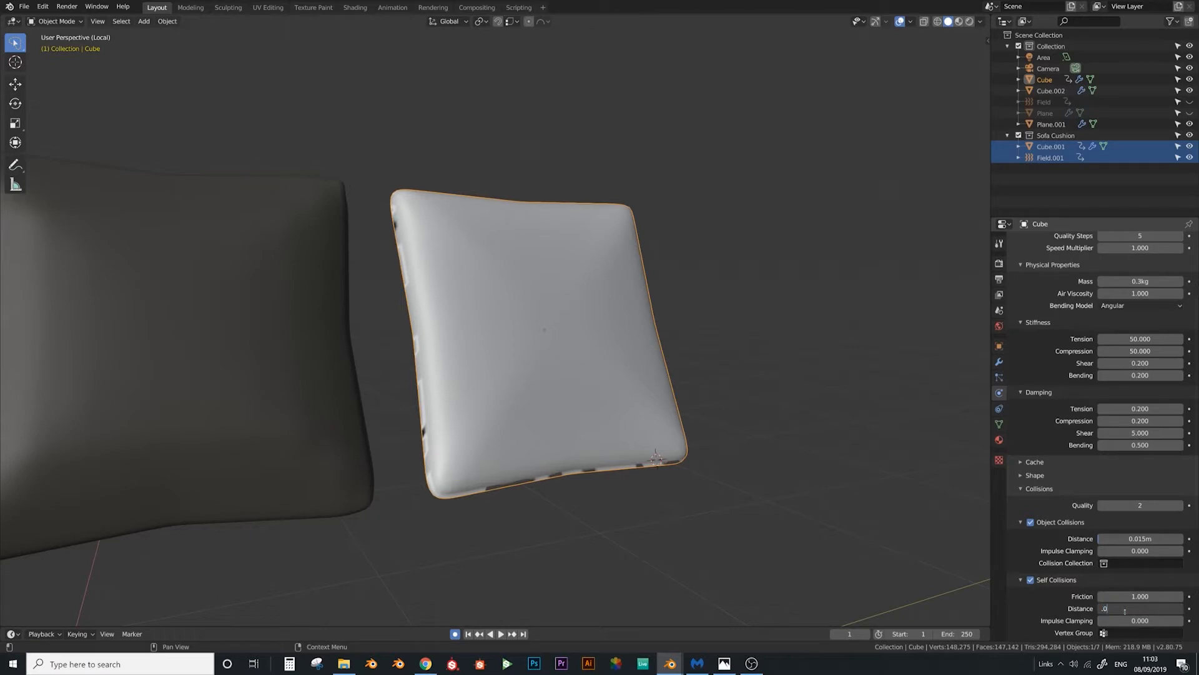
pyautogui.write('1')
pyautogui.press('Return')
# Set the object collision distance to 0.001 m and reduce the cloth's gravity field weight to 0.132
pyautogui.scroll(-2, 1125, 610)
pyautogui.click(1140, 500)
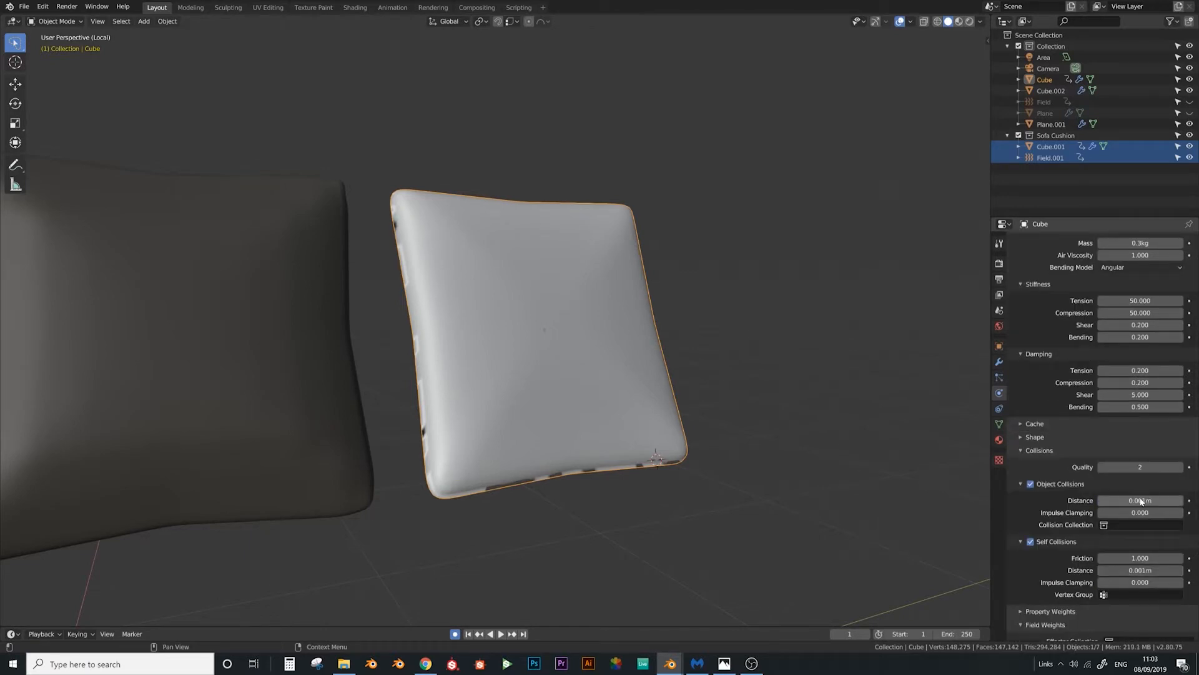
pyautogui.scroll(-5, 1038, 500)
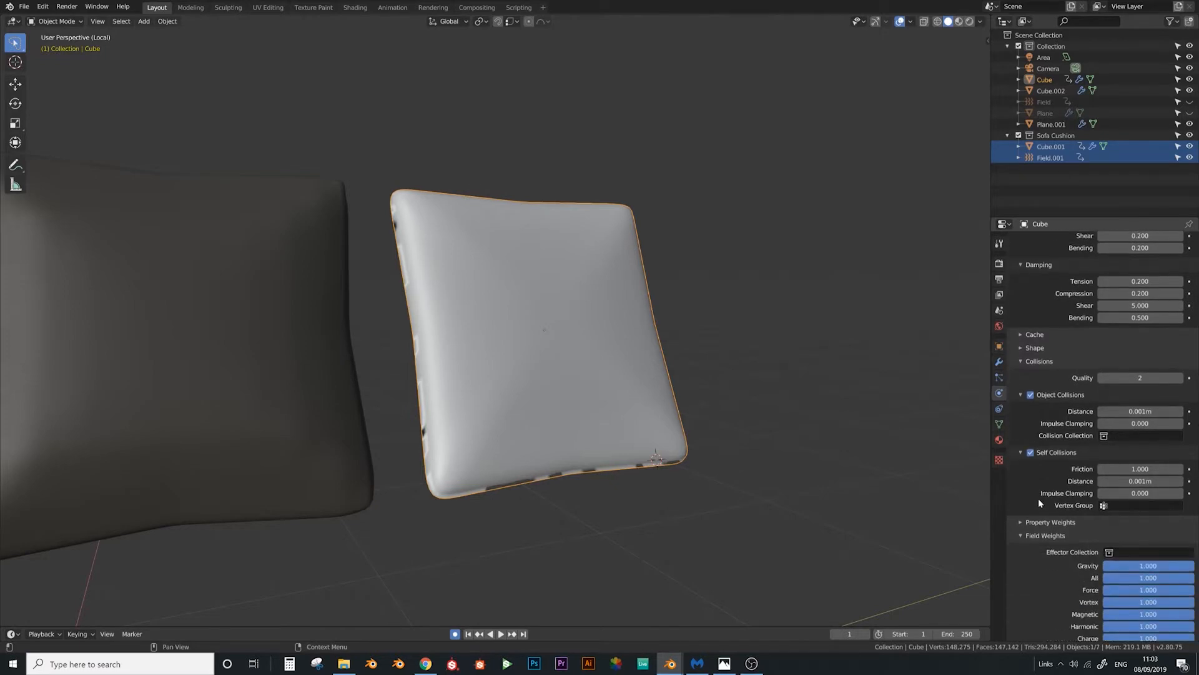
pyautogui.moveTo(1184, 528); pyautogui.dragTo(1161, 528)
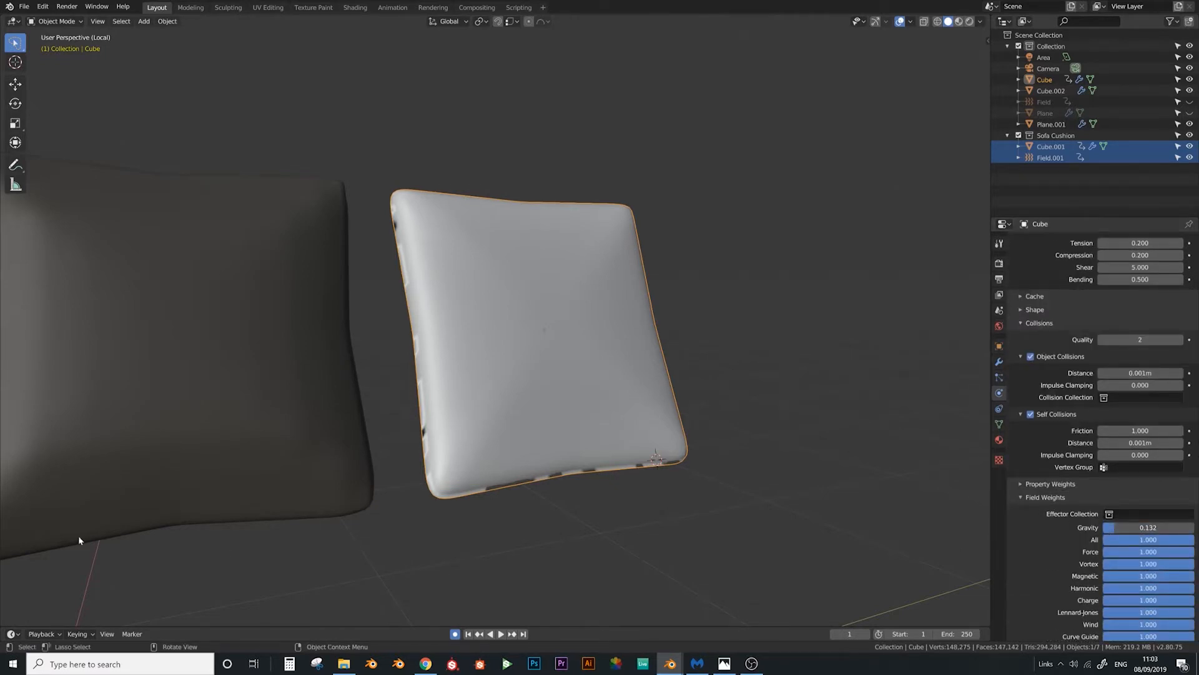
# Add a Force-type force field at the cushion's origin with a strength of 500 and a noise amount of 10
pyautogui.moveTo(607, 347); pyautogui.dragTo(573, 344, button='middle')
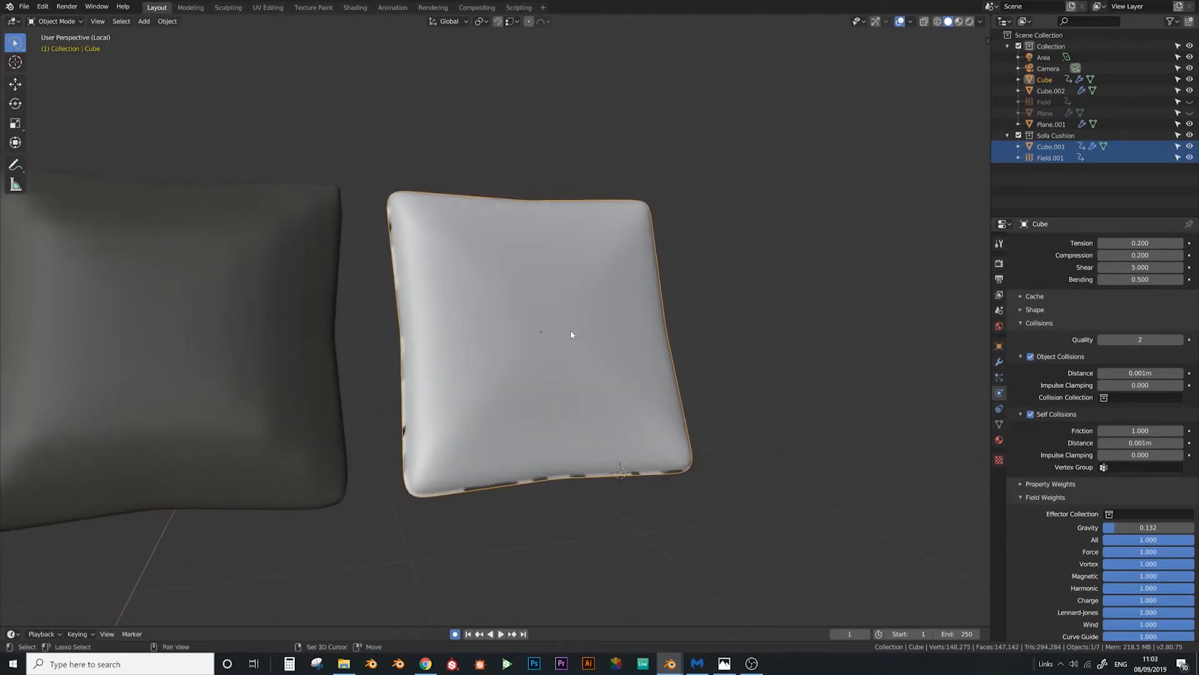
pyautogui.hotkey('shift', 's')
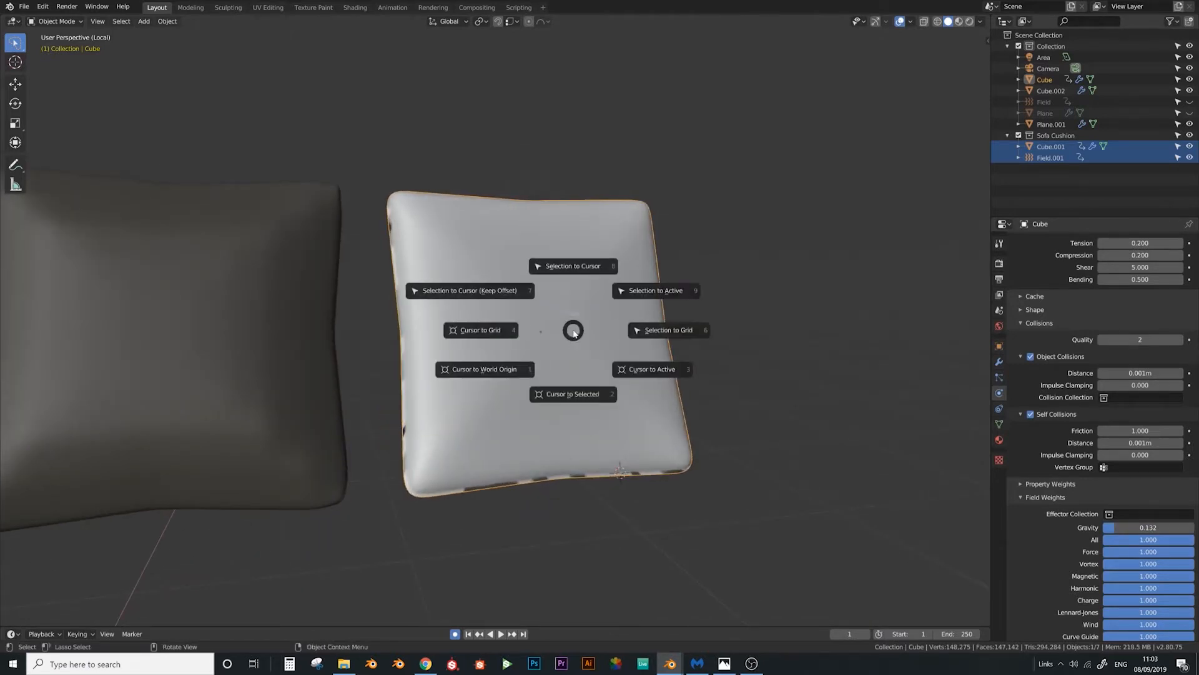
pyautogui.click(574, 396)
pyautogui.hotkey('shift', 'a')
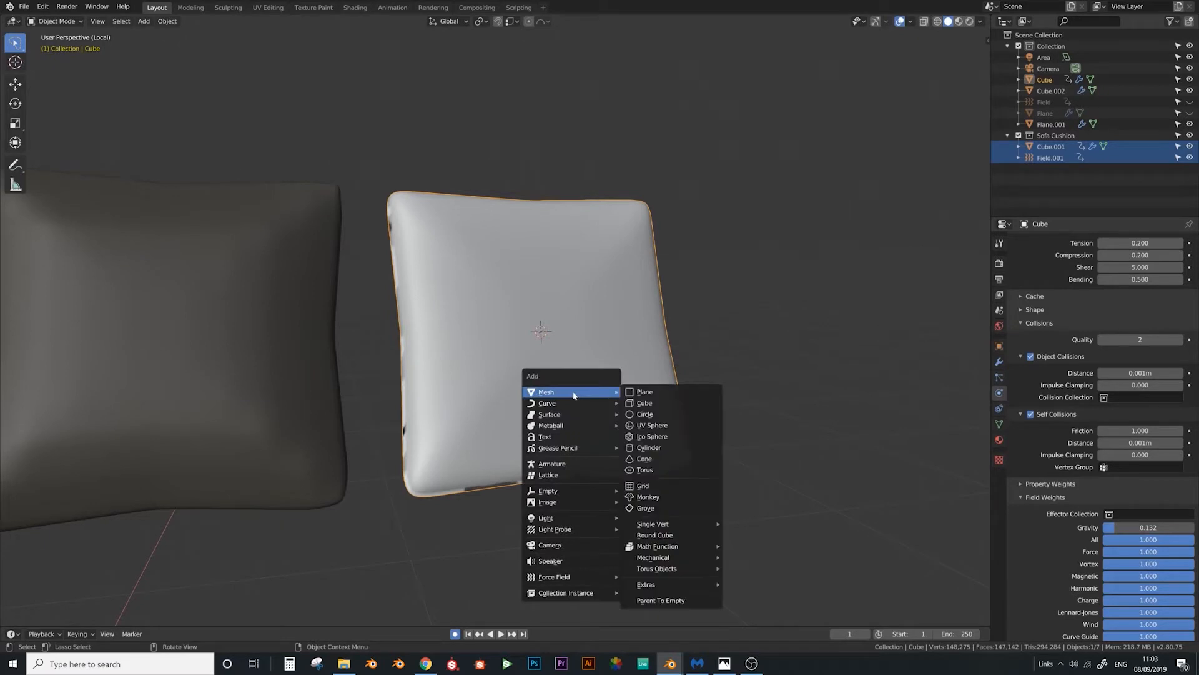
pyautogui.moveTo(581, 578)
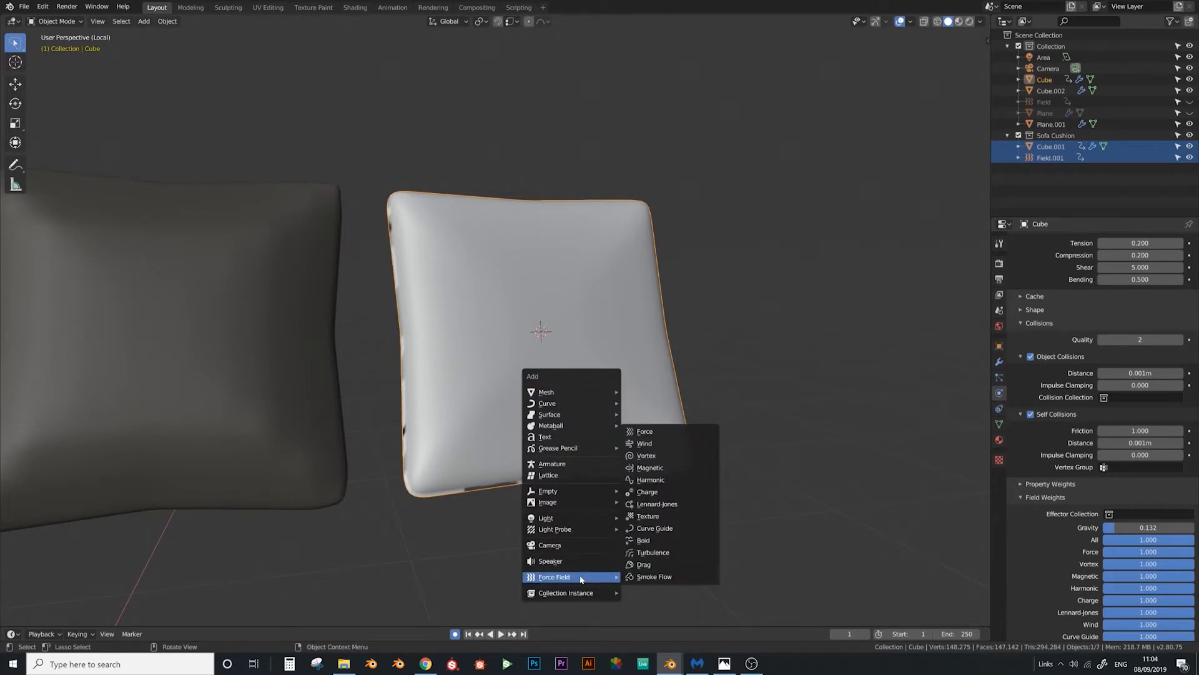
pyautogui.click(668, 433)
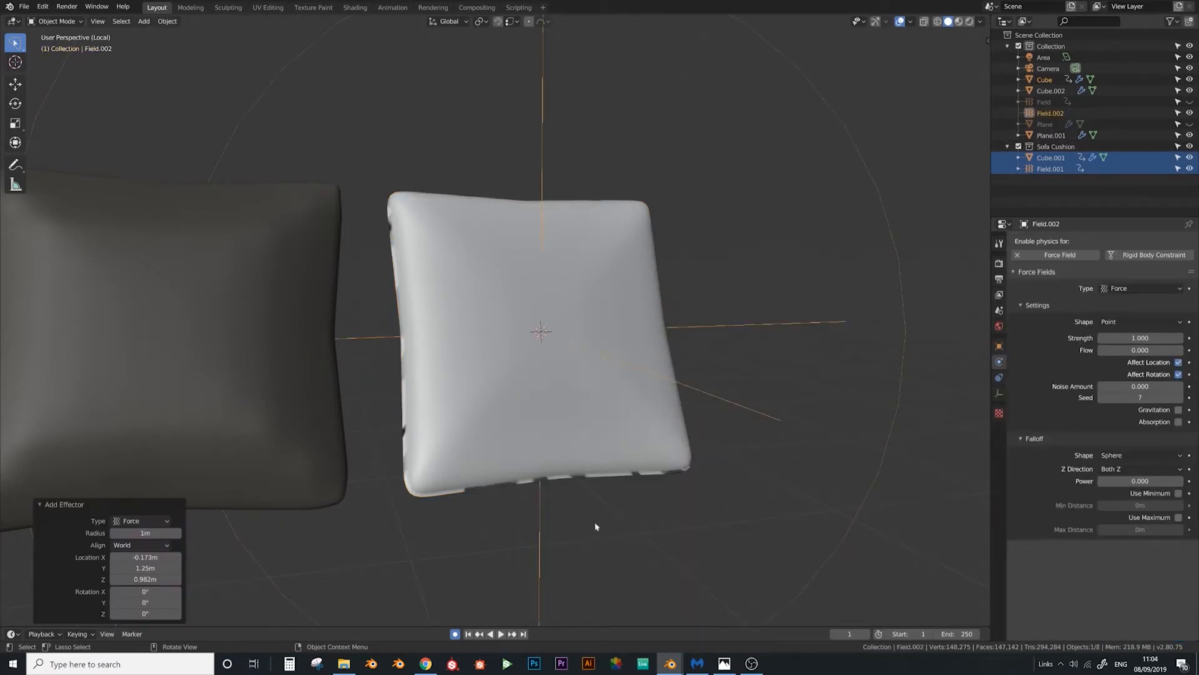
pyautogui.click(1138, 338)
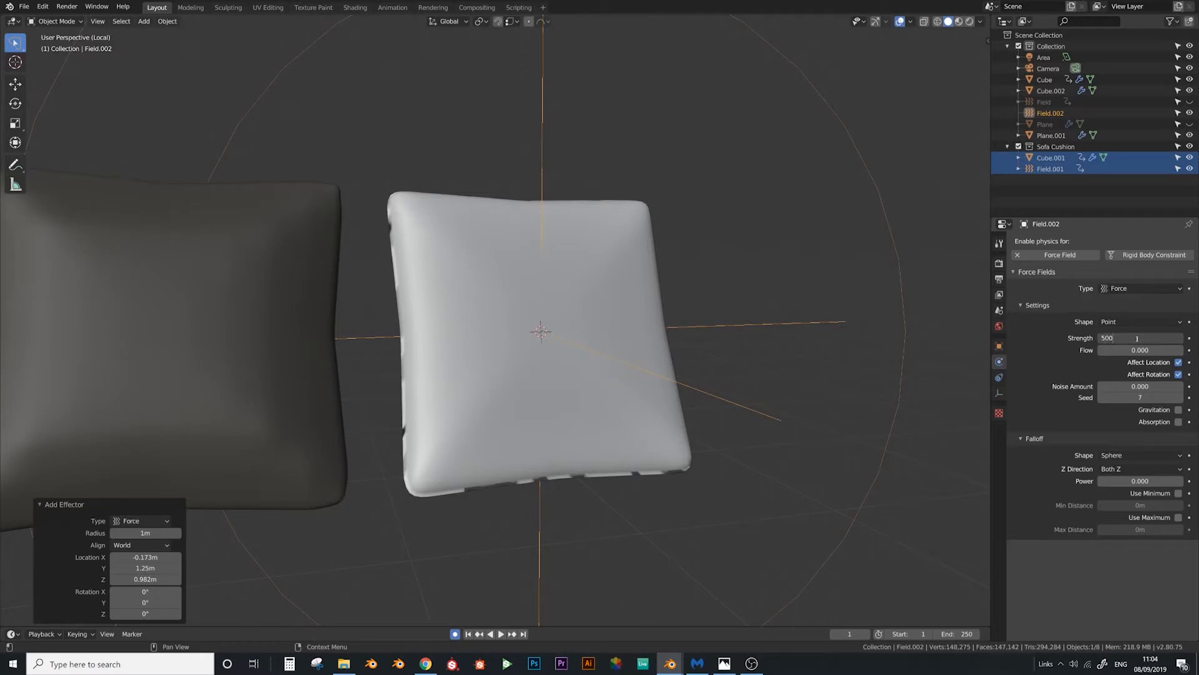
pyautogui.click(1126, 387)
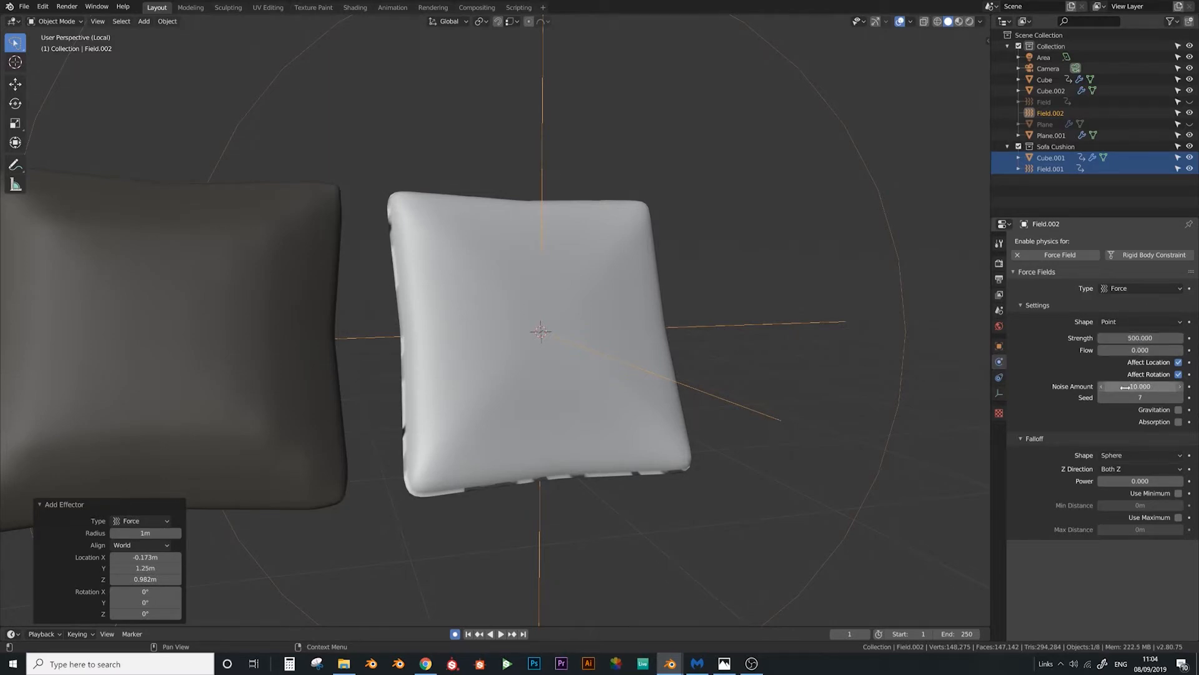
# Delete the old cushion and its force field from the Sofa Cushion collection and exit local view
pyautogui.moveTo(729, 373); pyautogui.dragTo(371, 305, button='middle')
pyautogui.click(370, 305)
pyautogui.press('x')
pyautogui.click(371, 303)
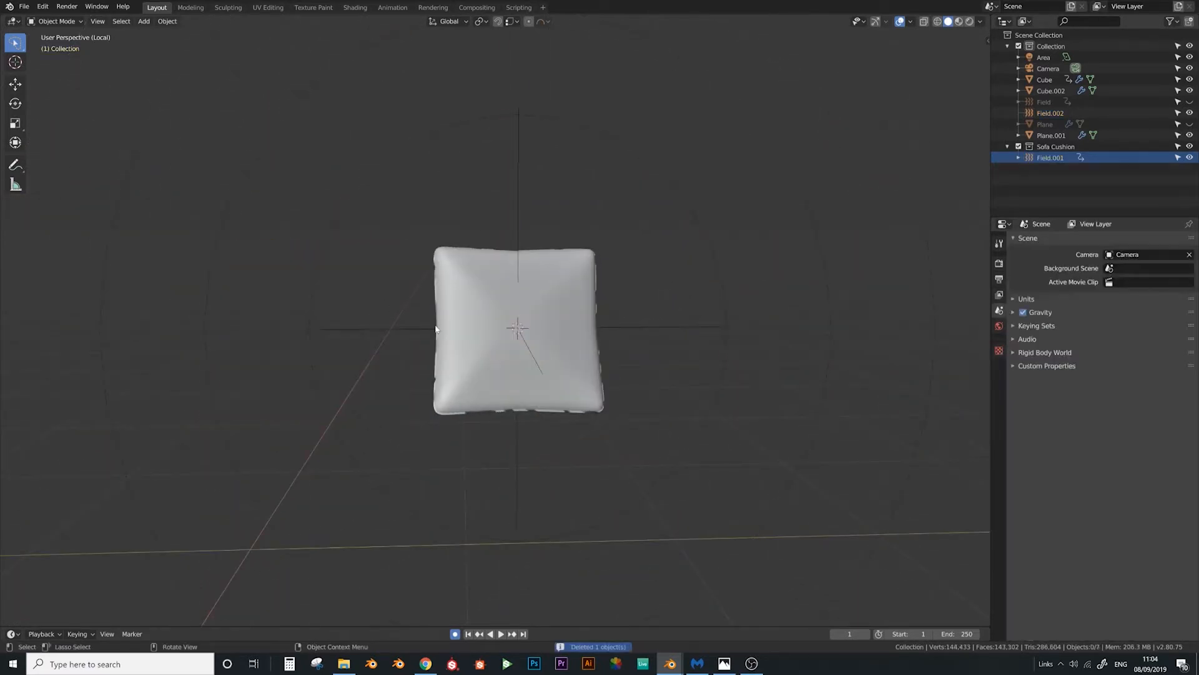
pyautogui.press('KP_Divide')
pyautogui.press('Delete')
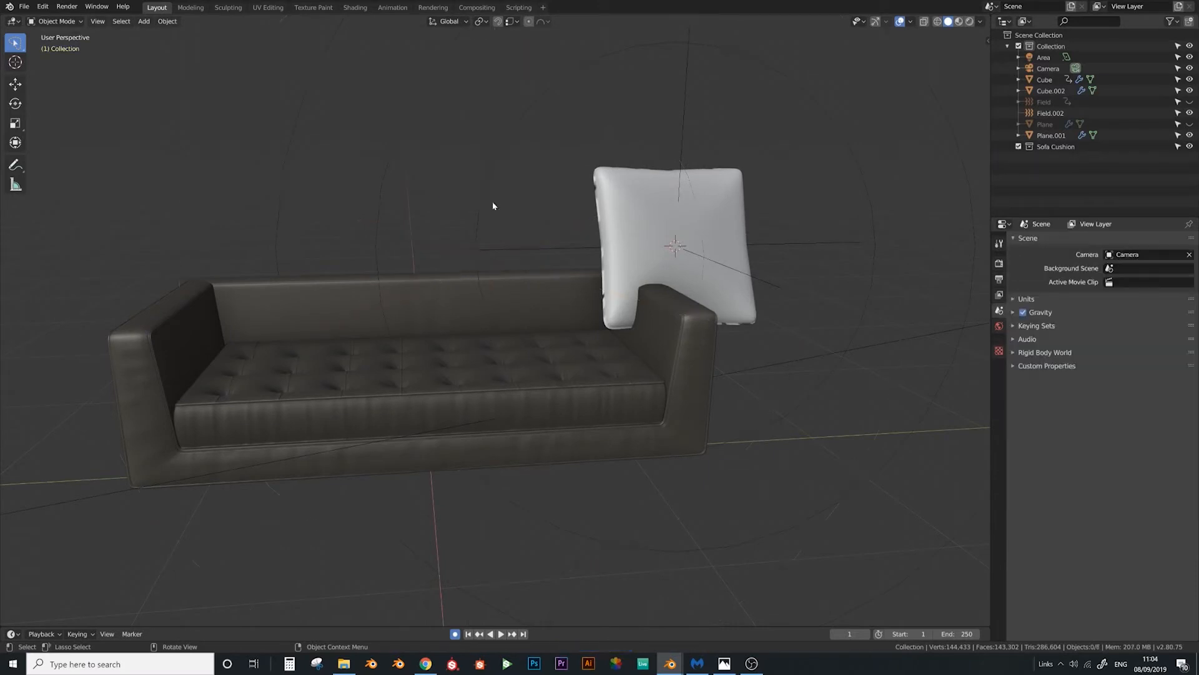
# Disable the Subdivision modifiers in the viewport for the sofa frame and the tufted seat, and check their Collision physics
pyautogui.click(555, 306)
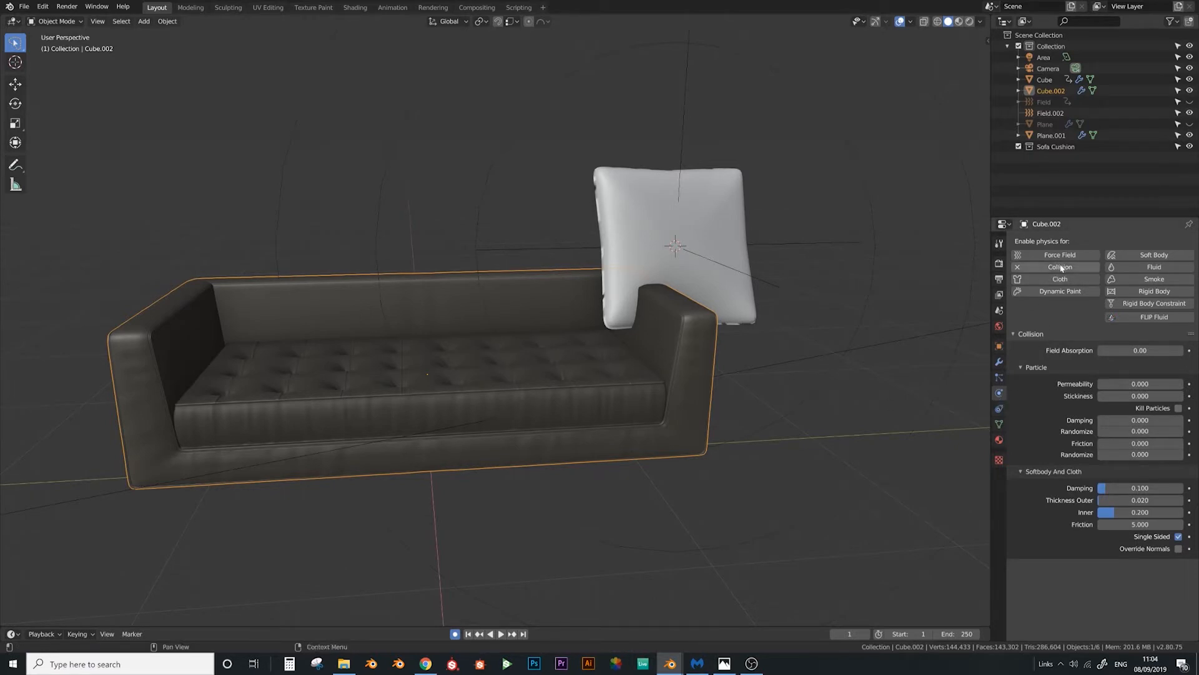
pyautogui.click(1000, 362)
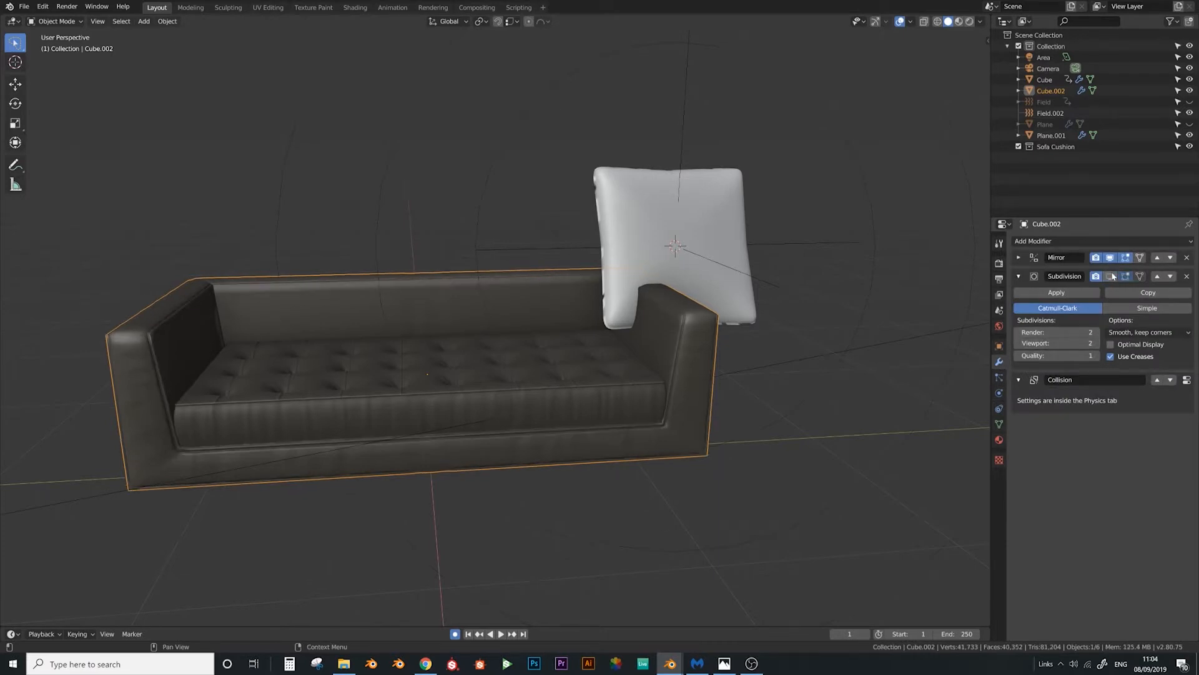
pyautogui.click(606, 361)
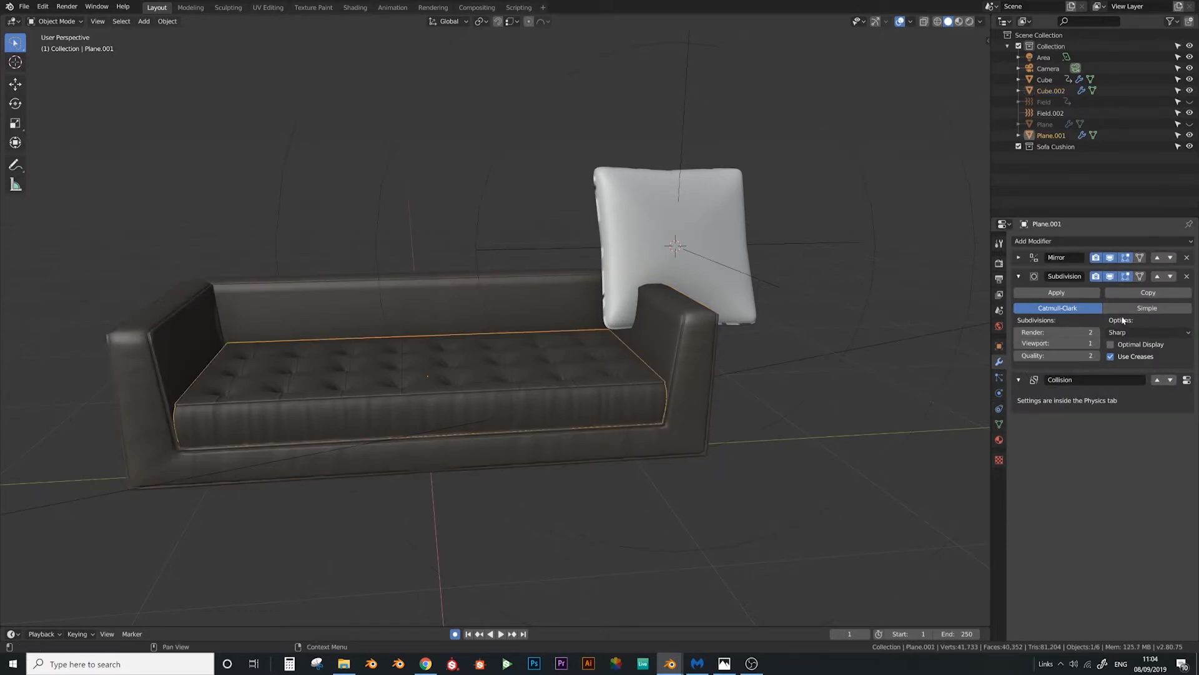
pyautogui.click(1110, 276)
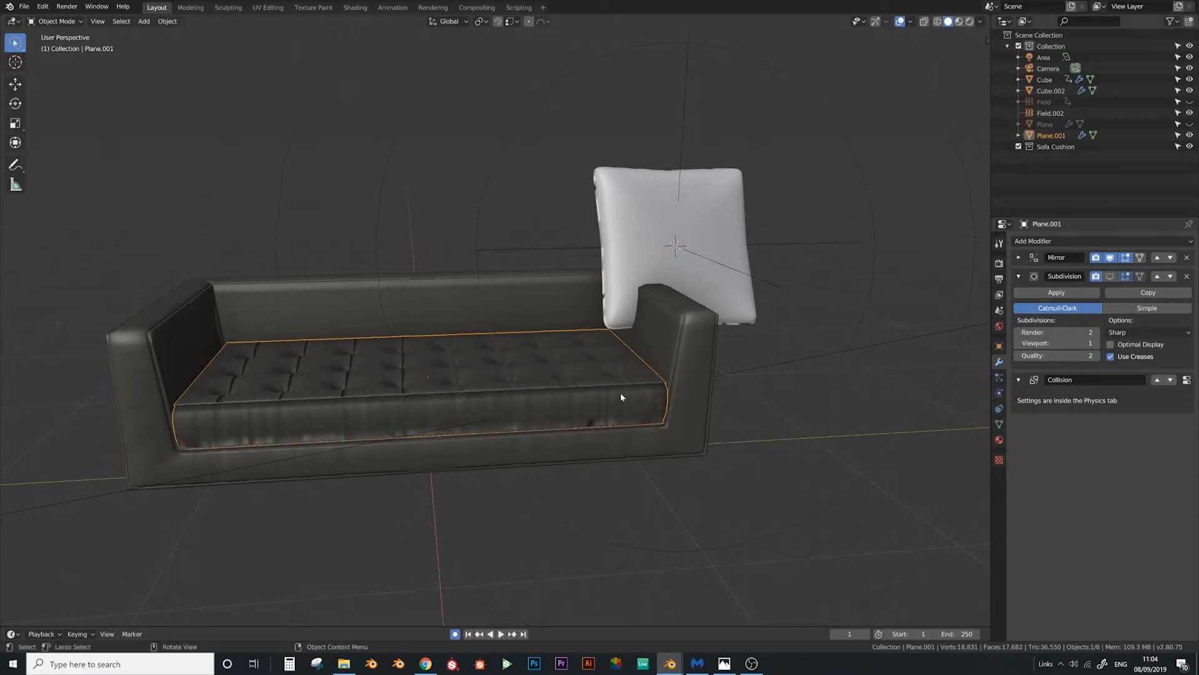
pyautogui.click(999, 393)
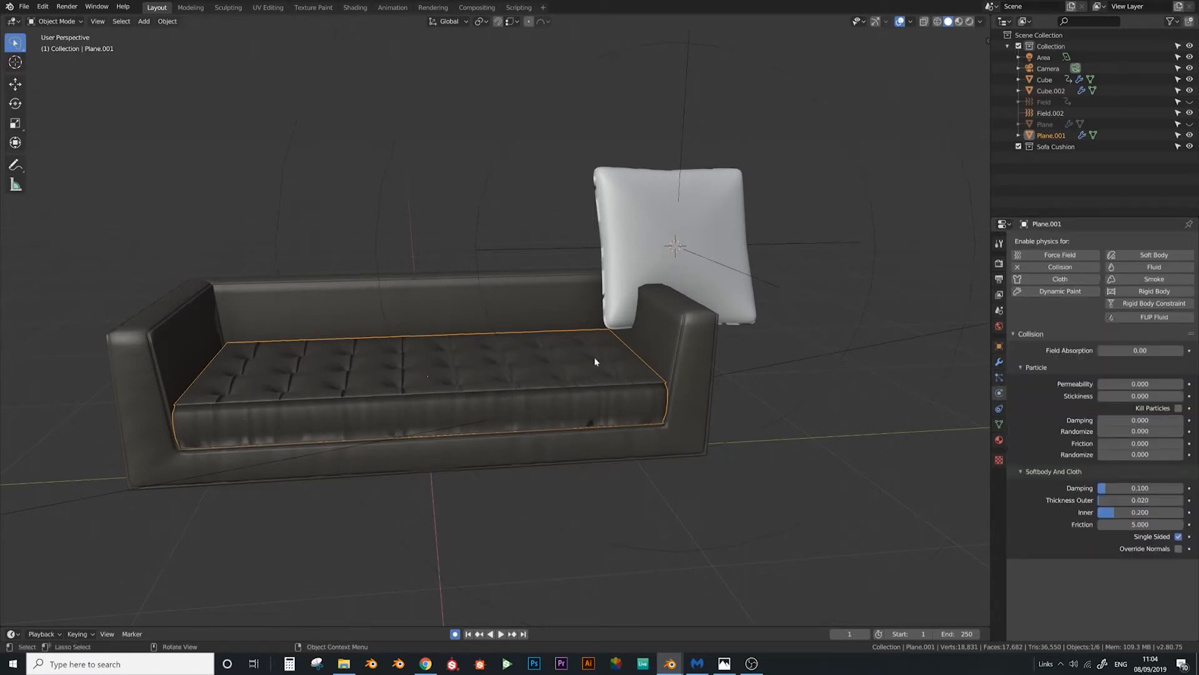
pyautogui.click(647, 355)
pyautogui.click(613, 383)
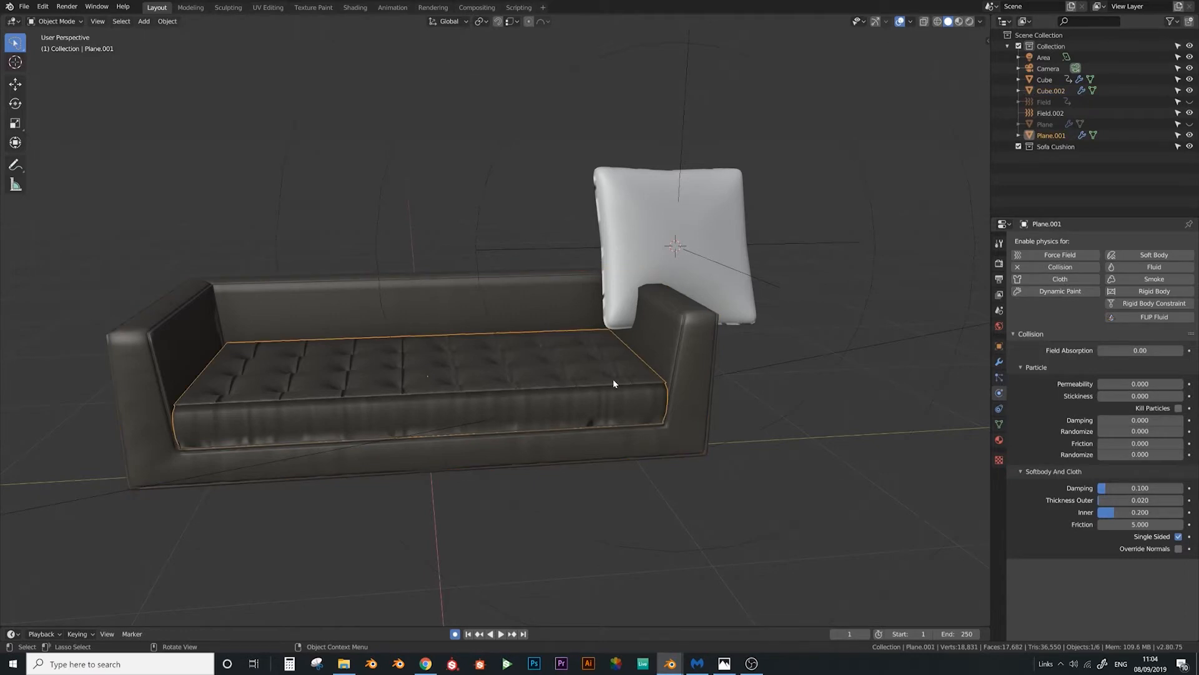
# Select the cushion together with its force field and move them over the sofa seat, beside the armrest near the backrest
pyautogui.click(650, 260)
pyautogui.keyDown('shift'); pyautogui.click(683, 152); pyautogui.keyUp('shift')
pyautogui.press('g')
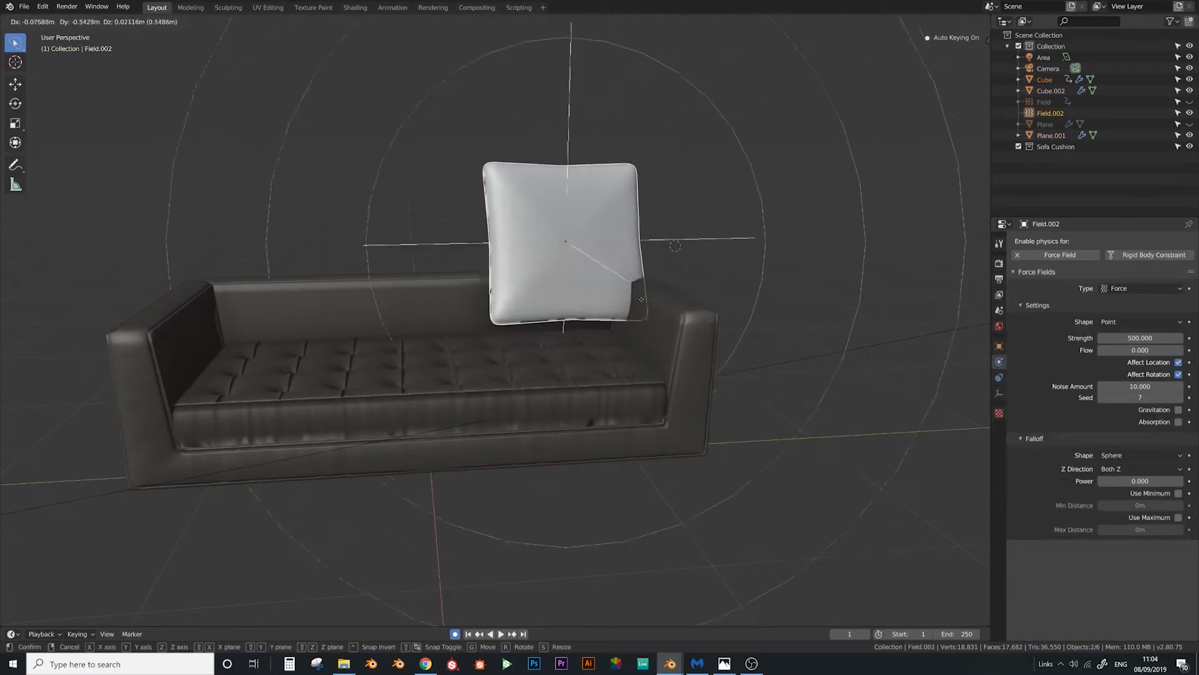
pyautogui.click(593, 302)
pyautogui.moveTo(610, 301); pyautogui.dragTo(617, 362, button='middle')
pyautogui.press('g')
pyautogui.click(633, 365)
# Rotate the cushion and its force field about the Z axis and adjust their position above the sofa's corner
pyautogui.press('r')
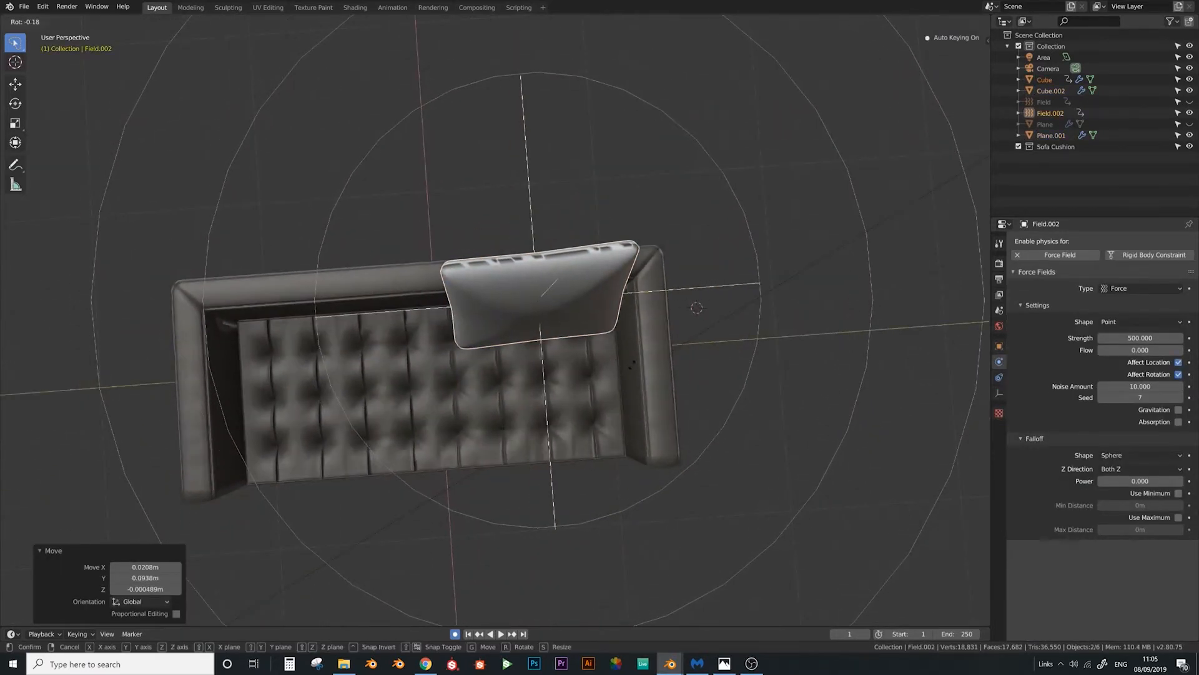
pyautogui.press('z')
pyautogui.click(627, 412)
pyautogui.press('g')
pyautogui.click(634, 416)
pyautogui.moveTo(634, 416); pyautogui.dragTo(562, 381, button='middle')
pyautogui.press('g')
pyautogui.click(701, 354)
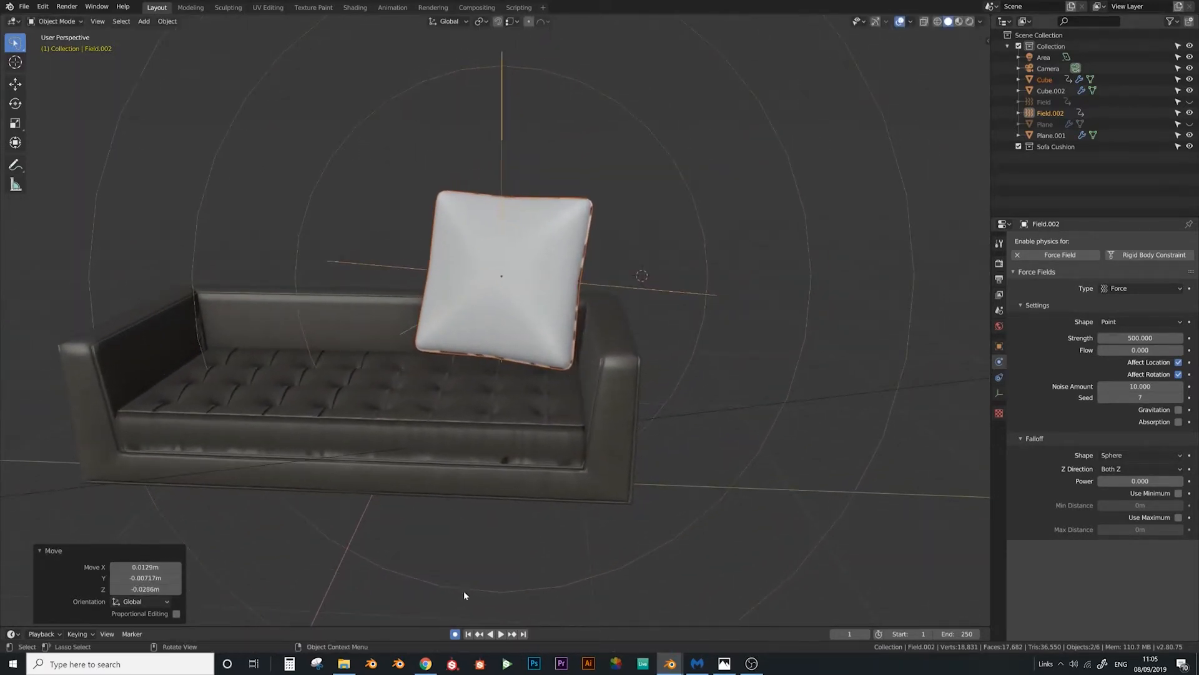
# Run the cloth simulation briefly and examine the cushion's side seam up close
pyautogui.click(501, 634)
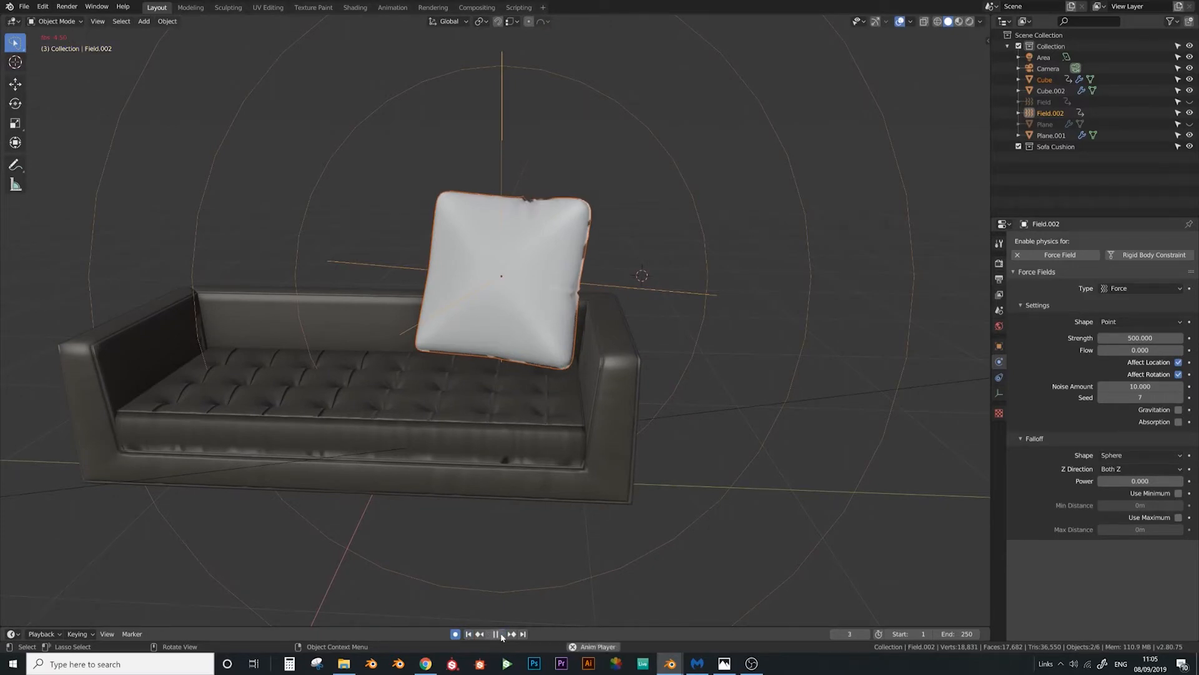
pyautogui.press('Escape')
pyautogui.moveTo(612, 247); pyautogui.dragTo(529, 273, button='middle')
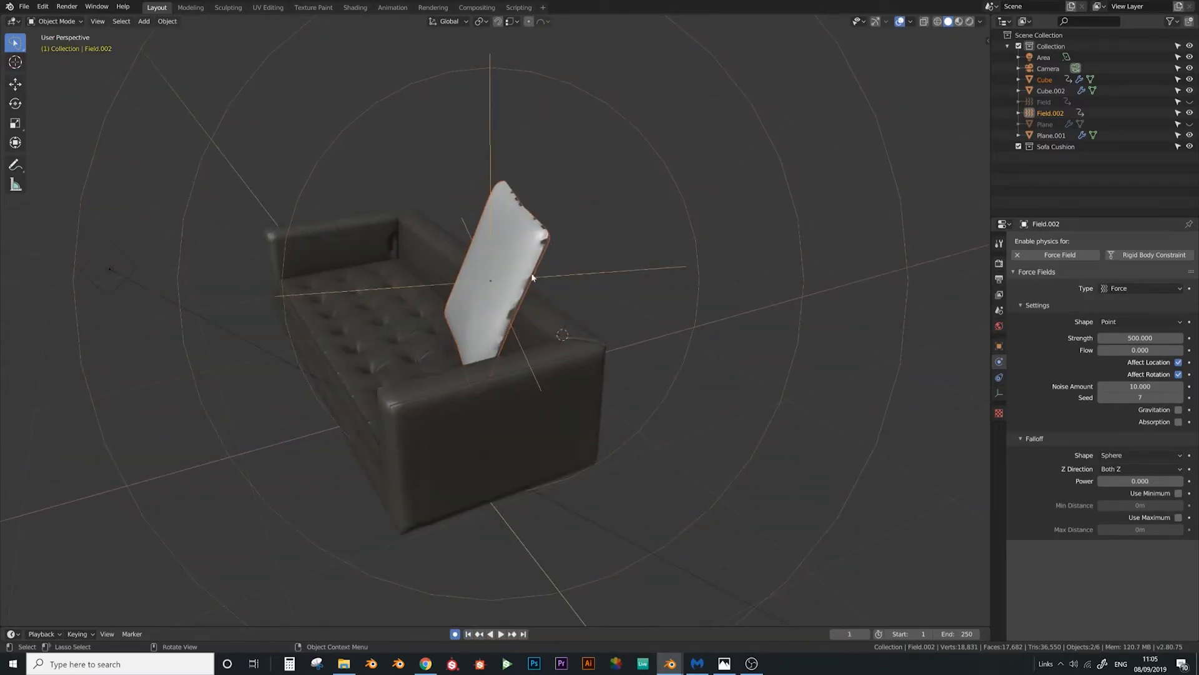
pyautogui.scroll(4, 537, 266)
pyautogui.hotkey('alt', 'a')
pyautogui.keyDown('shift'); pyautogui.moveTo(572, 226); pyautogui.dragTo(439, 330, button='middle'); pyautogui.keyUp('shift')
# Merge the cushion mesh's vertices by distance with a merge distance of 0.0001 m
pyautogui.click(477, 368)
pyautogui.press('Tab')
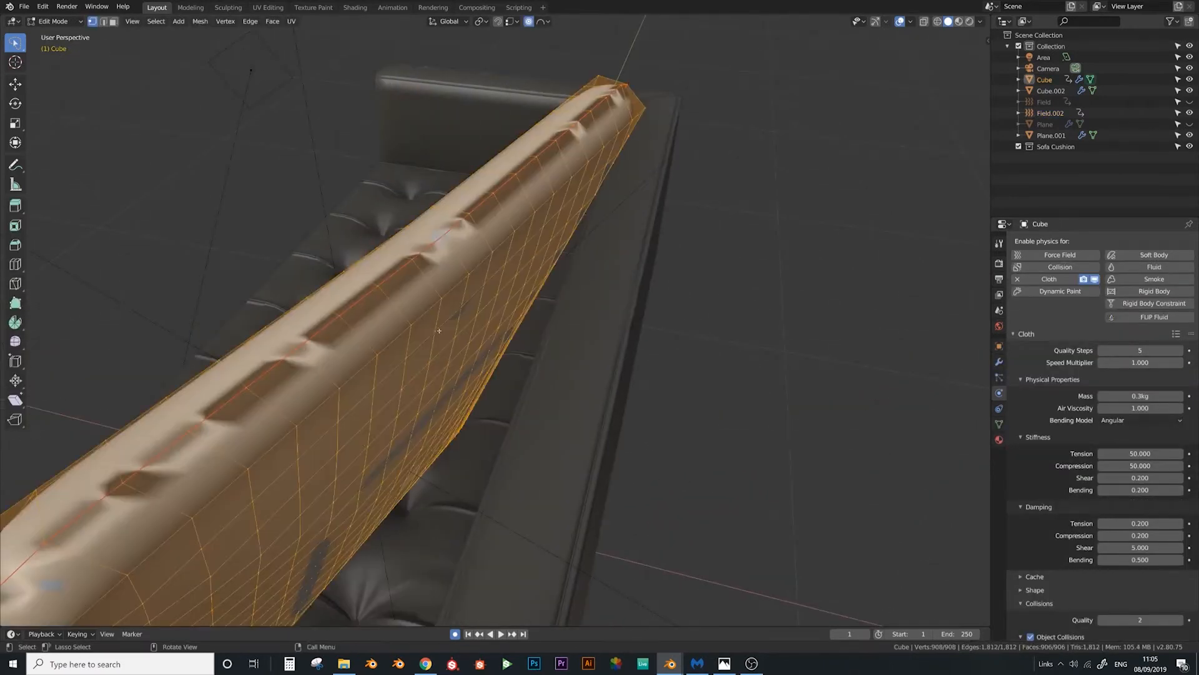
pyautogui.click(201, 22)
pyautogui.moveTo(230, 243)
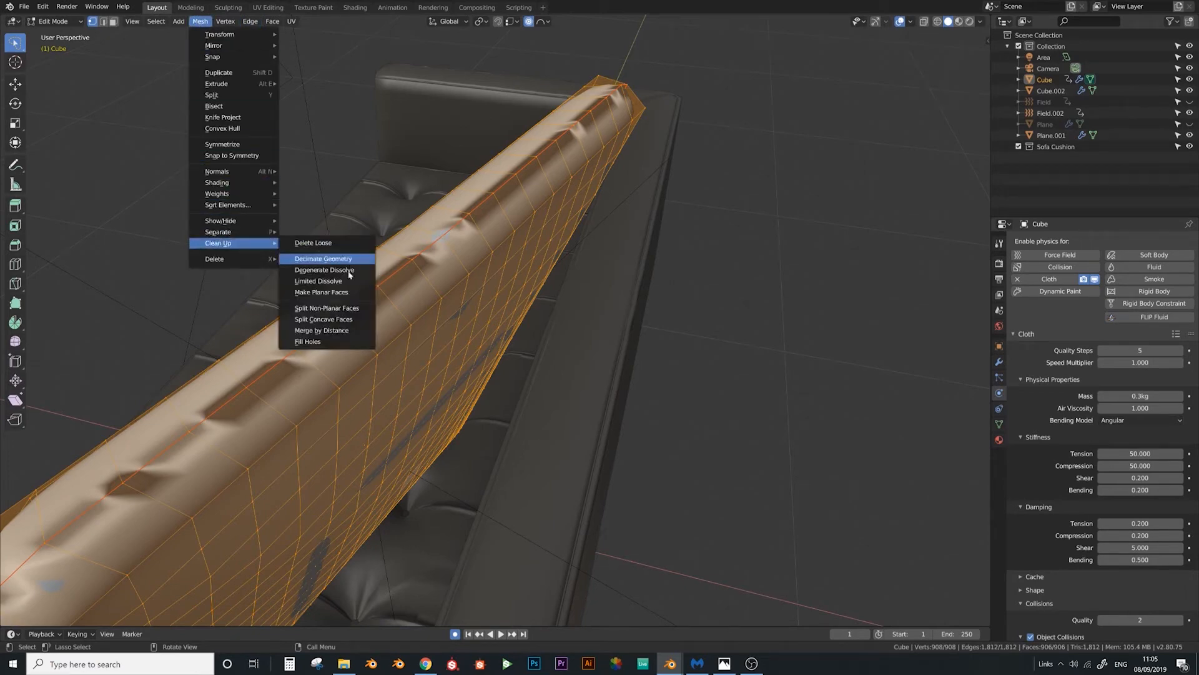
pyautogui.click(321, 330)
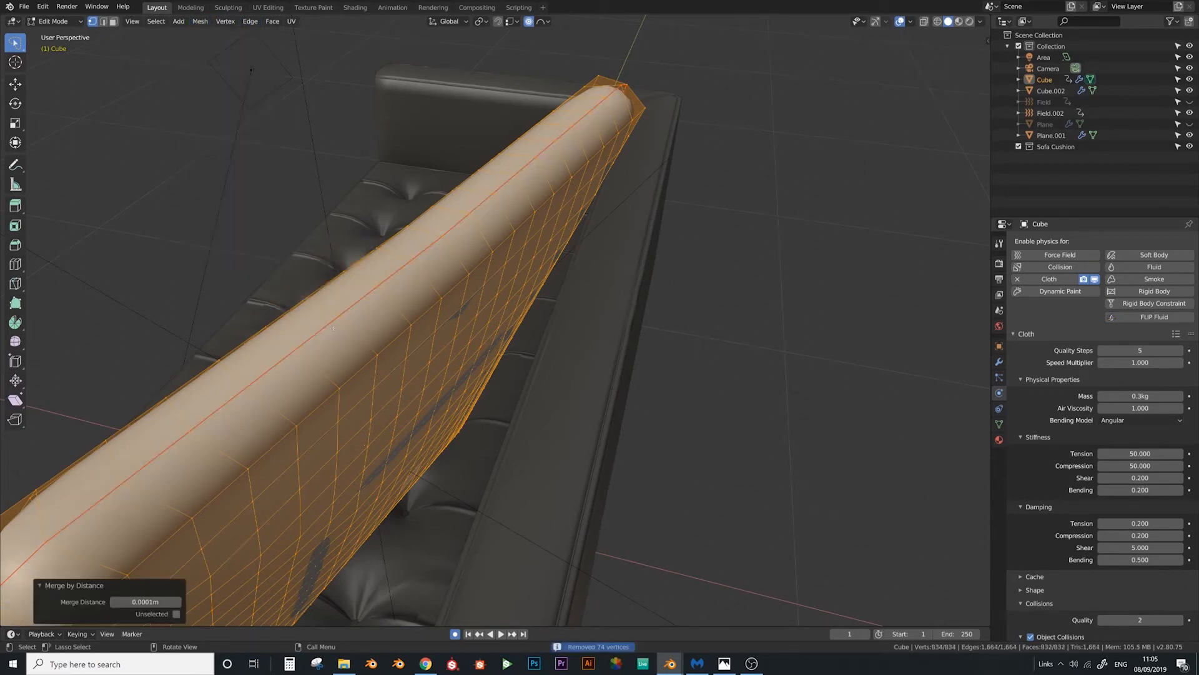
pyautogui.moveTo(322, 330); pyautogui.dragTo(500, 327, button='middle')
pyautogui.press('Tab')
pyautogui.scroll(-3, 472, 319)
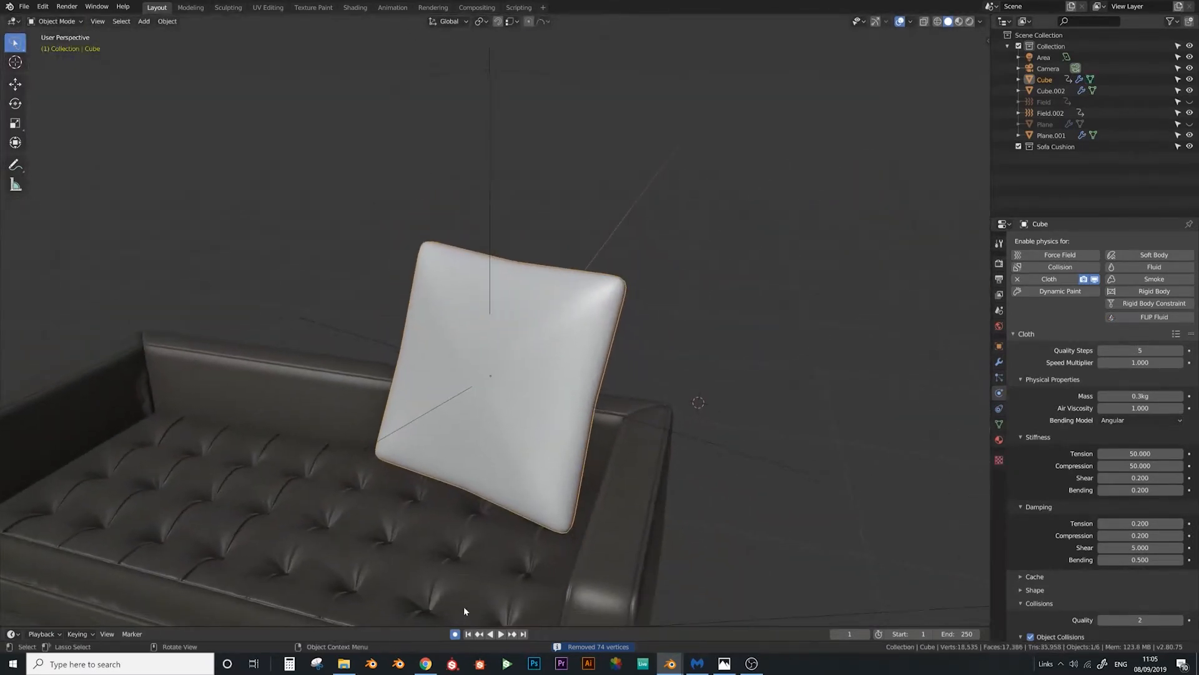
# Play the cushion's cloth simulation, inspect how it lands on the sofa, and return to the first frame
pyautogui.click(501, 635)
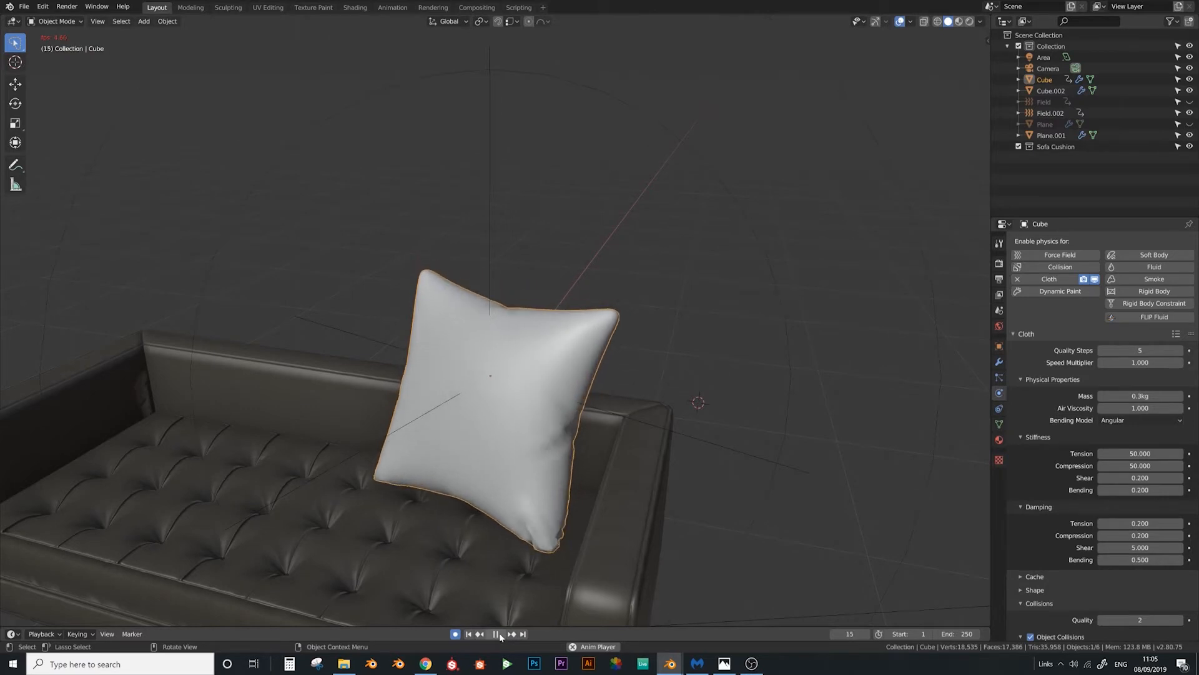
pyautogui.click(501, 635)
pyautogui.moveTo(518, 581); pyautogui.dragTo(516, 448, button='middle')
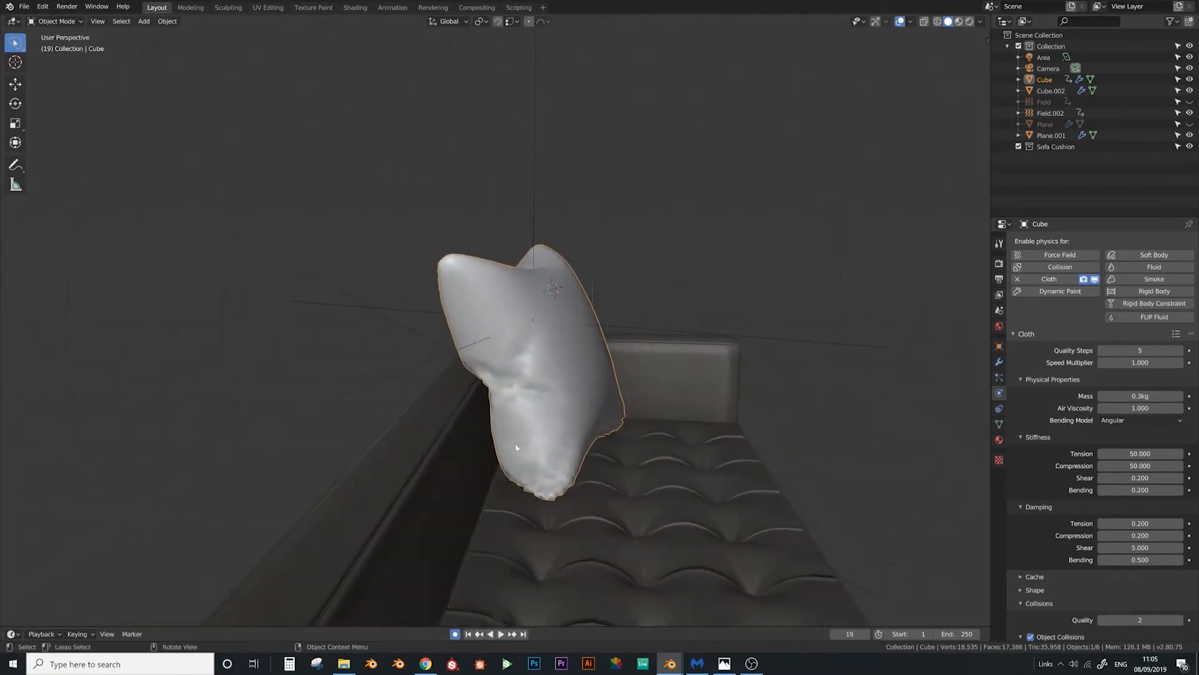
pyautogui.click(468, 634)
# Set the force field's strength to 1000, test the cushion simulation with it, and rewind to the first frame
pyautogui.click(534, 193)
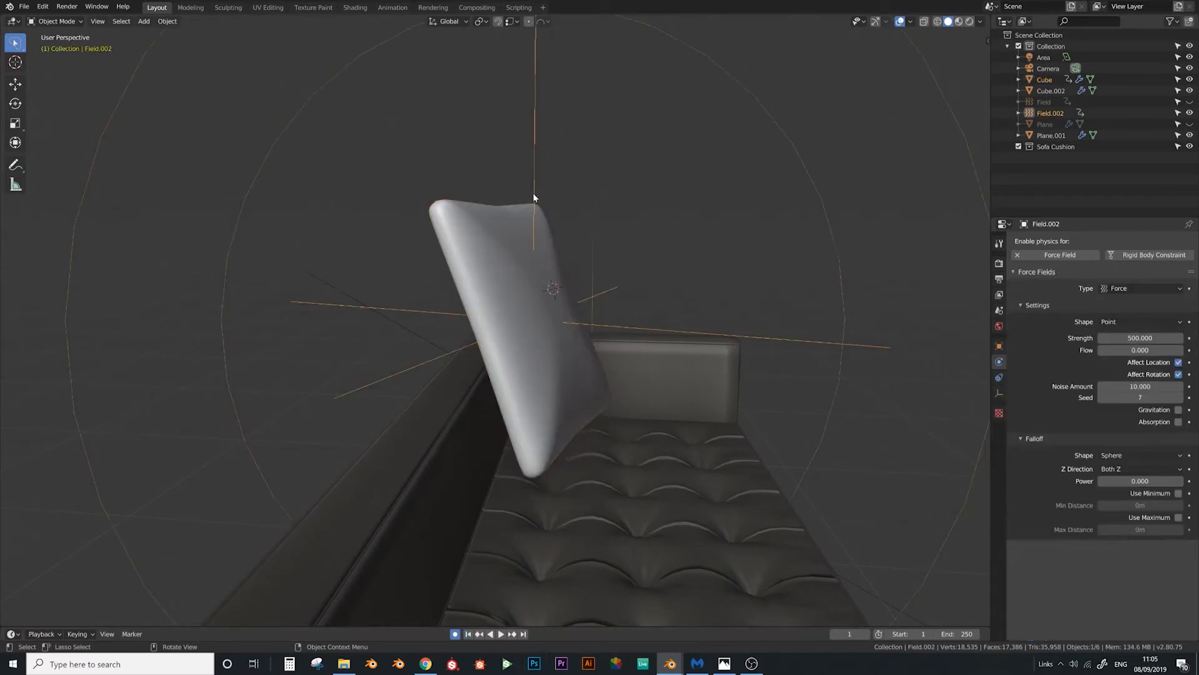
pyautogui.click(1139, 338)
pyautogui.write('100')
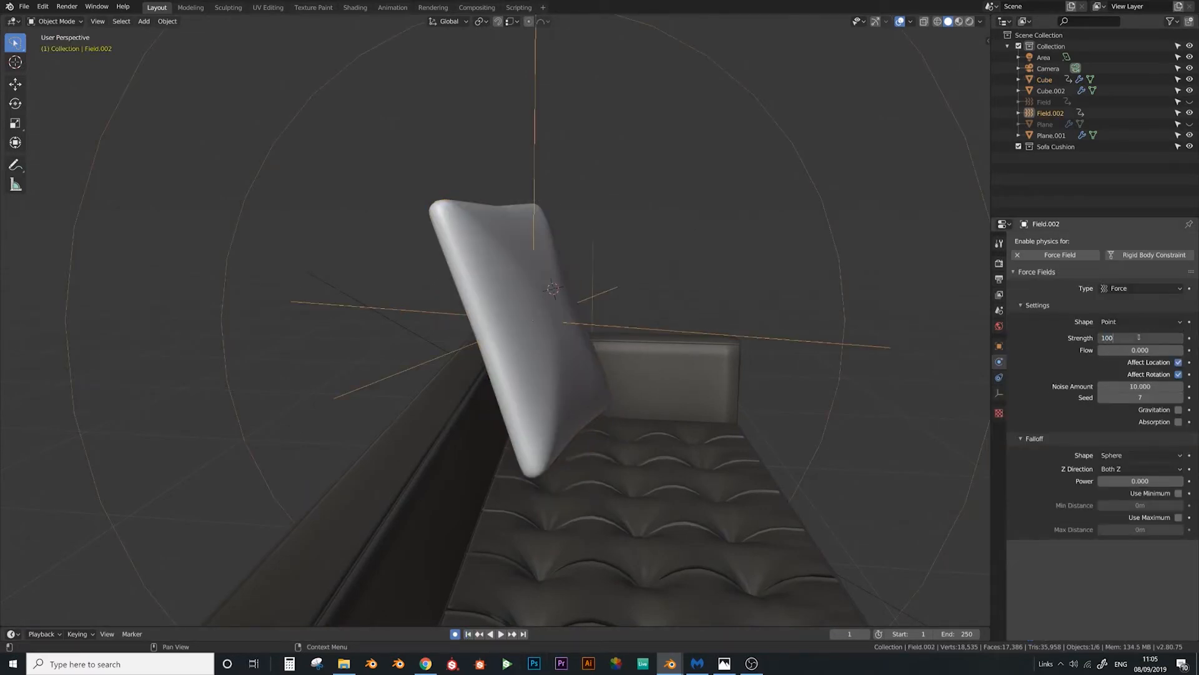
pyautogui.write('0')
pyautogui.press('Return')
pyautogui.click(500, 634)
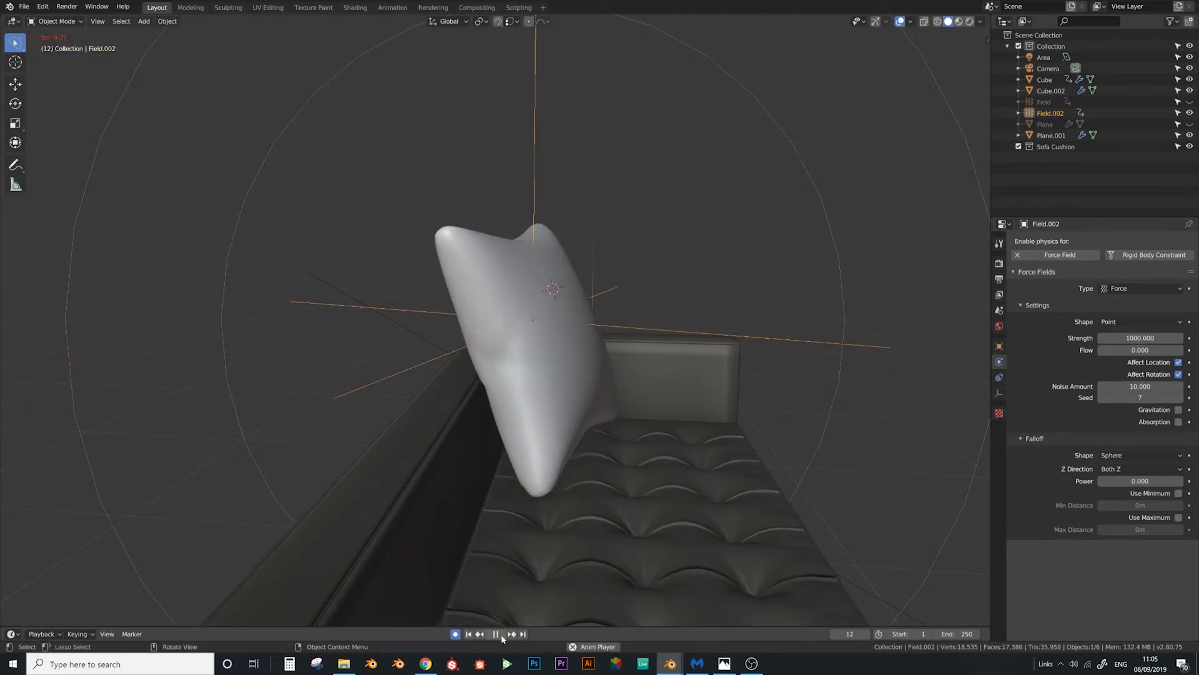
pyautogui.press('space')
pyautogui.moveTo(563, 498); pyautogui.dragTo(511, 606, button='middle')
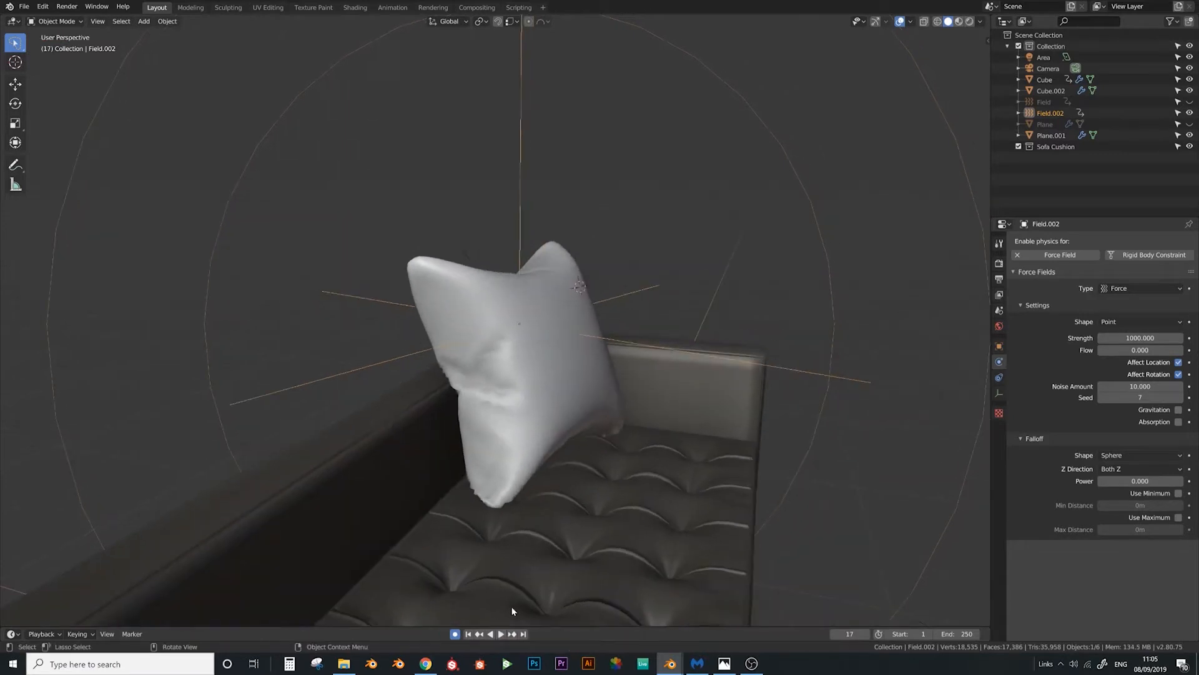
pyautogui.click(468, 634)
# Set the force field's strength to 100, play the simulation to check the cushion's shape, and rewind to the first frame
pyautogui.click(1135, 337)
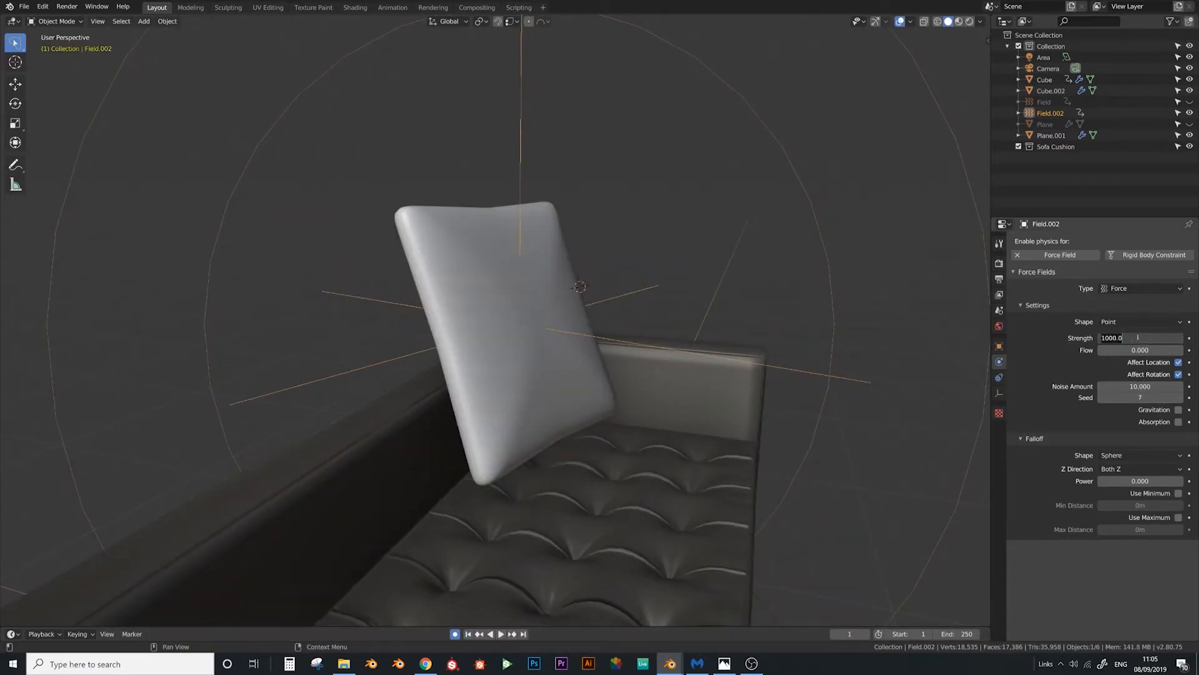
pyautogui.write('100')
pyautogui.press('Return')
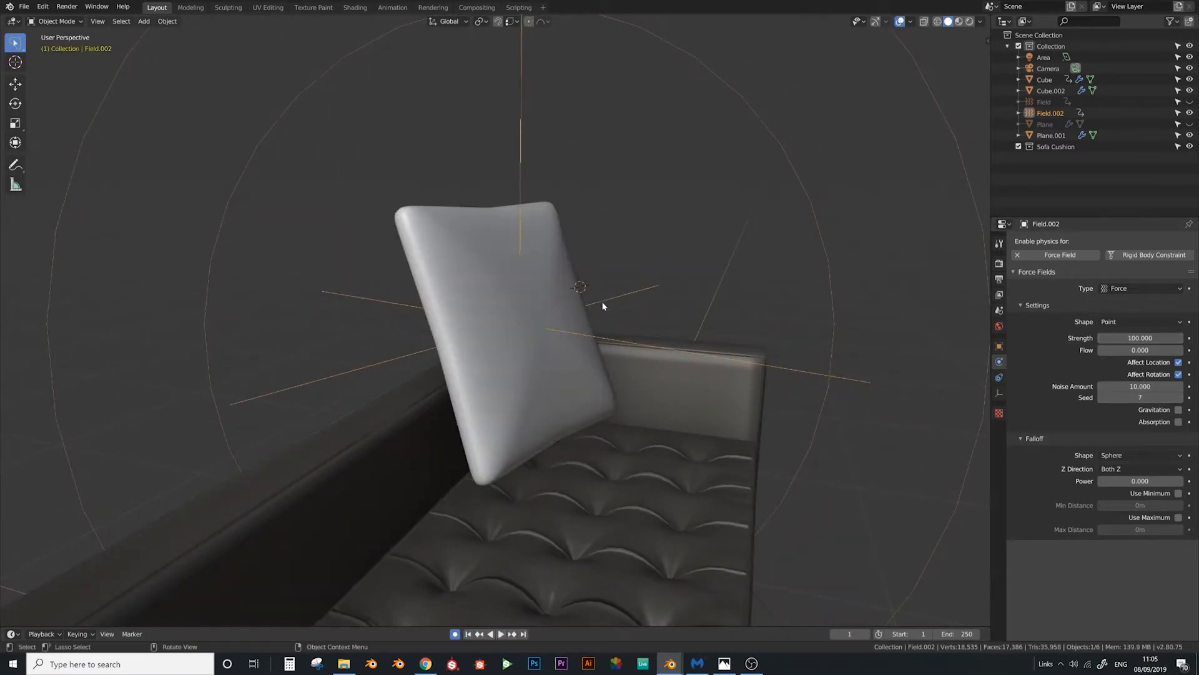
pyautogui.moveTo(603, 303); pyautogui.dragTo(594, 496, button='middle')
pyautogui.click(501, 634)
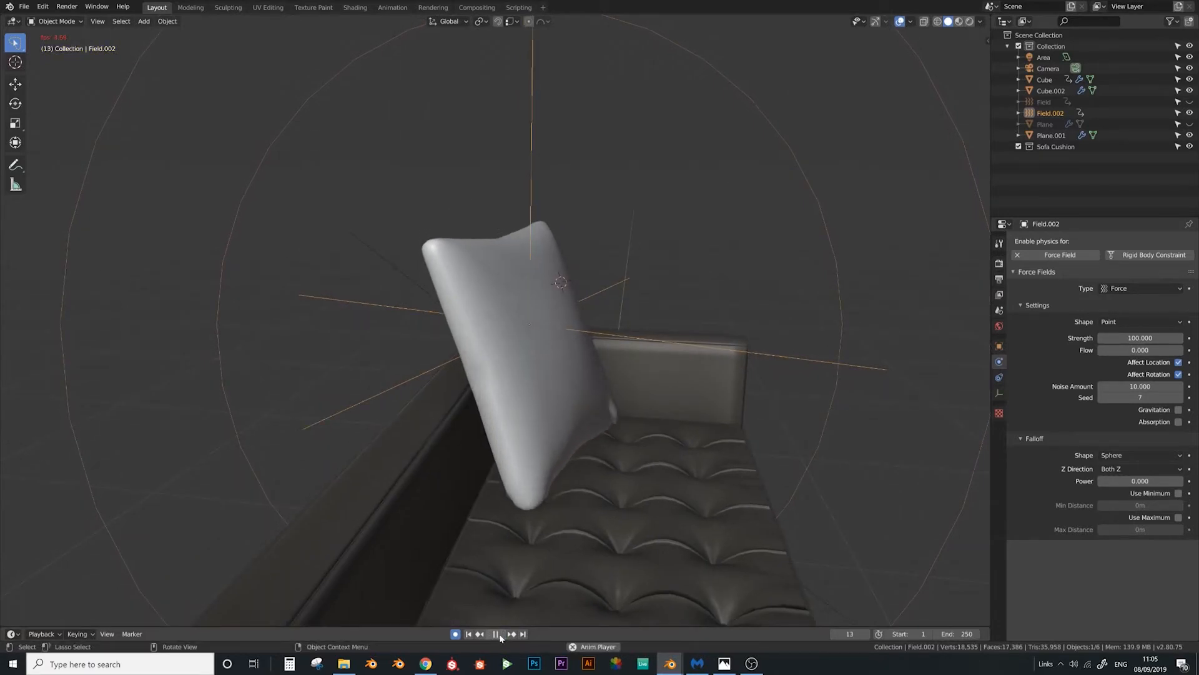
pyautogui.click(496, 634)
pyautogui.moveTo(627, 446); pyautogui.dragTo(529, 567, button='middle')
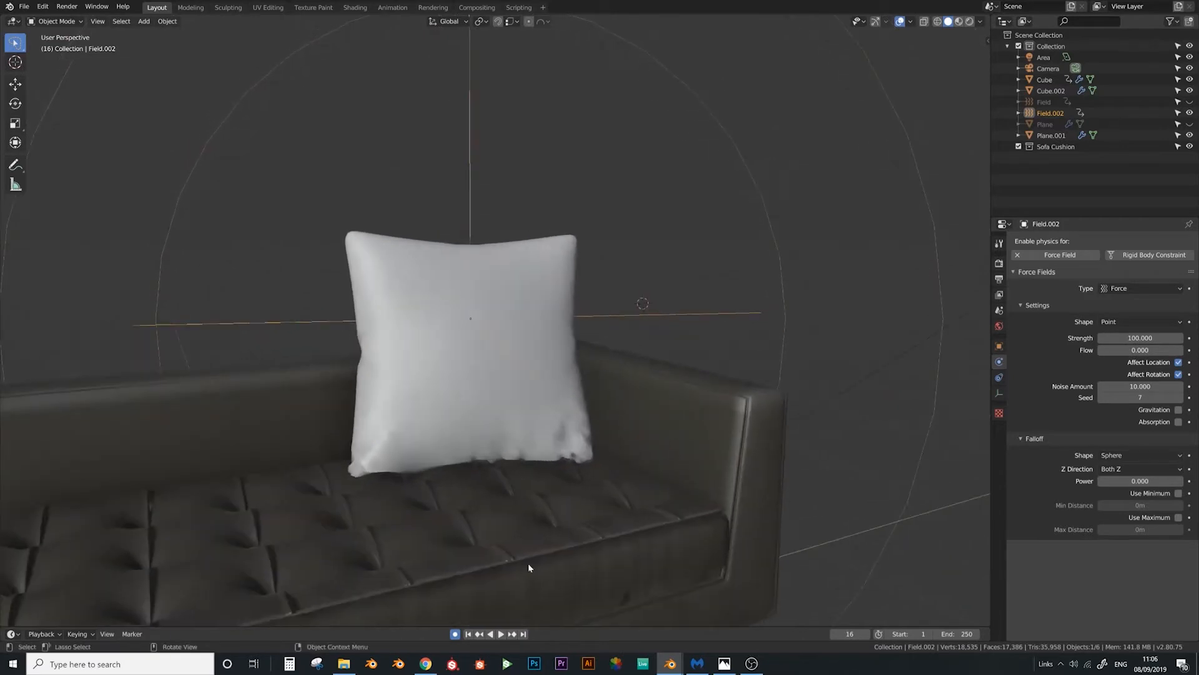
pyautogui.click(468, 634)
# Set the force field's strength to 400, play the cushion simulation twice to check its shape, and rewind to the first frame
pyautogui.click(1145, 338)
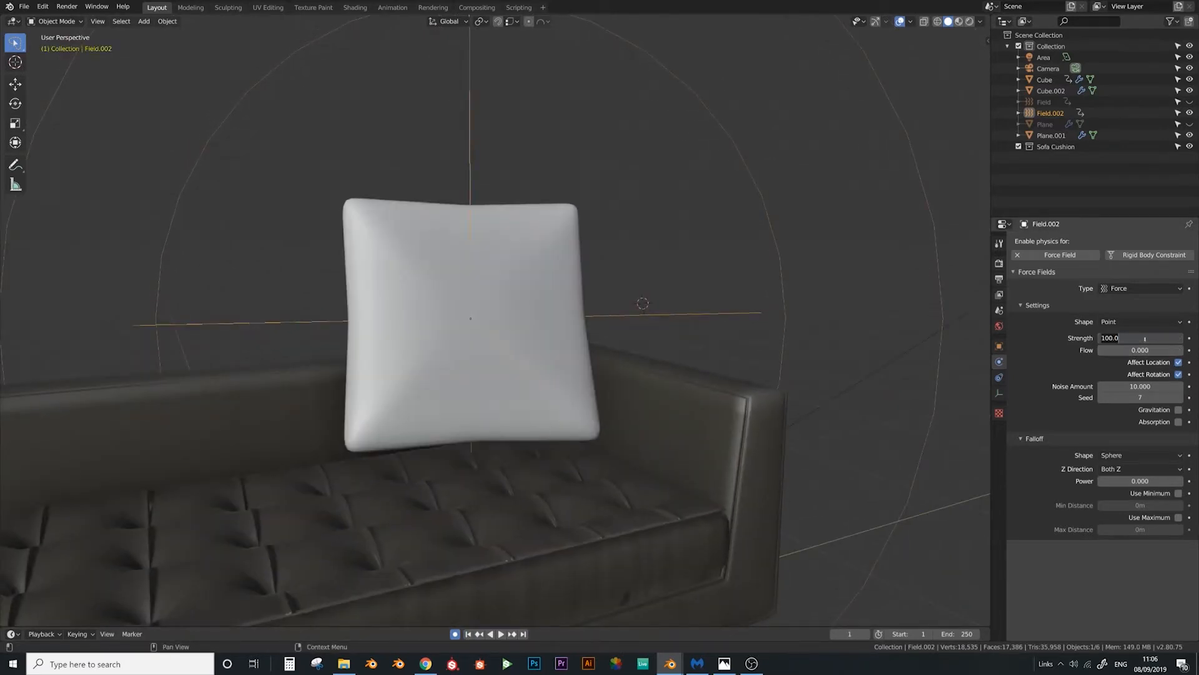
pyautogui.write('400')
pyautogui.press('Return')
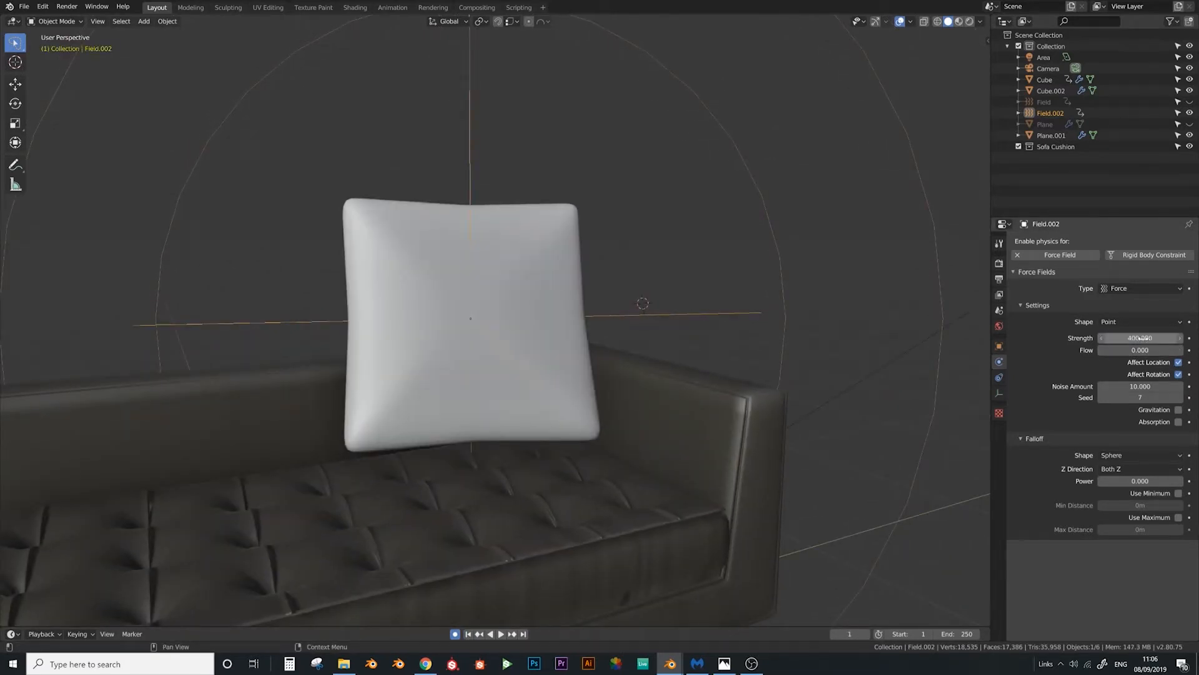
pyautogui.moveTo(812, 312); pyautogui.dragTo(485, 584, button='middle')
pyautogui.click(501, 634)
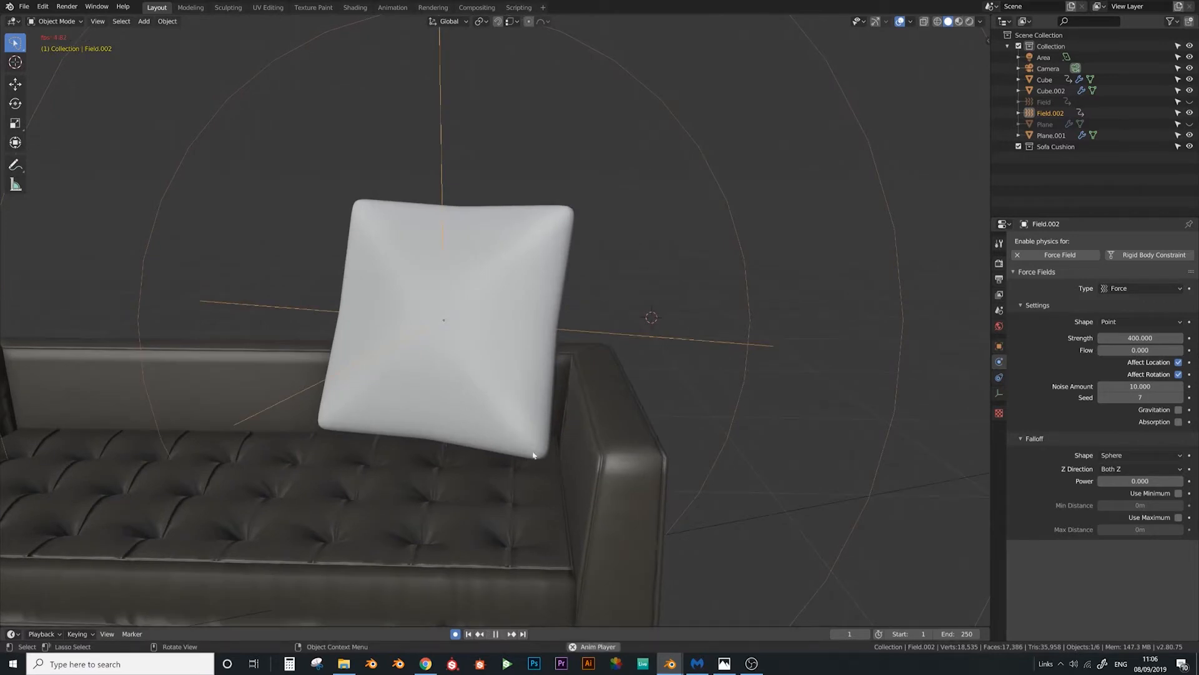
pyautogui.moveTo(557, 443); pyautogui.dragTo(527, 436, button='middle')
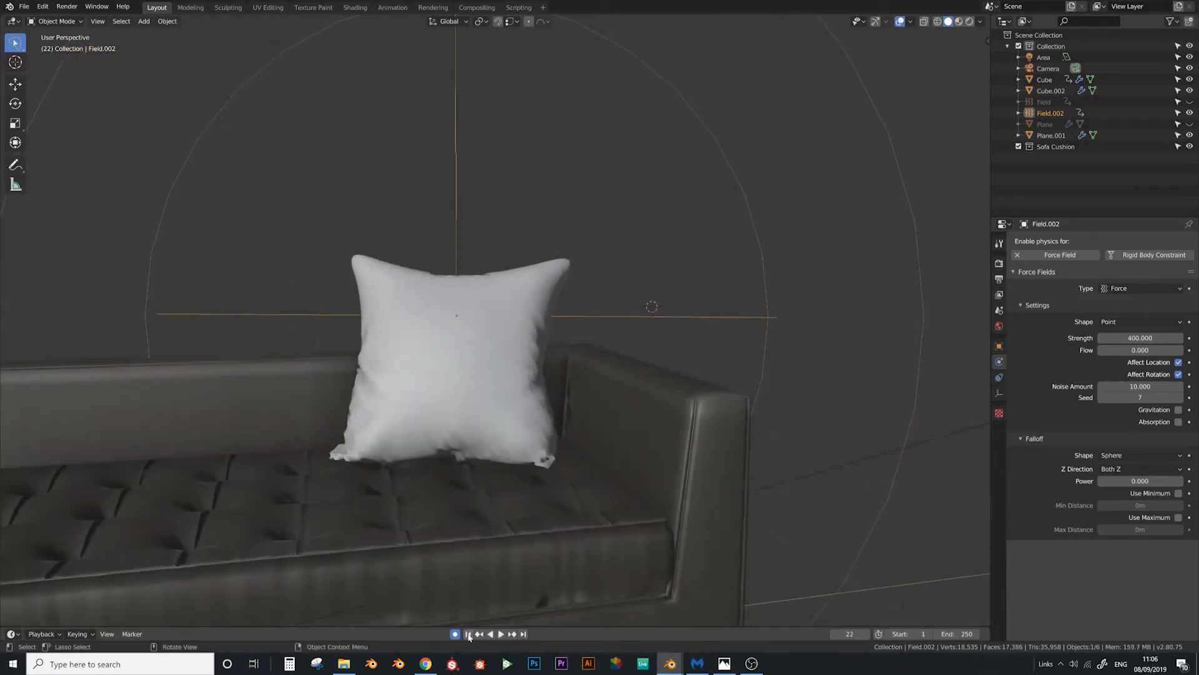
pyautogui.click(468, 633)
pyautogui.click(501, 633)
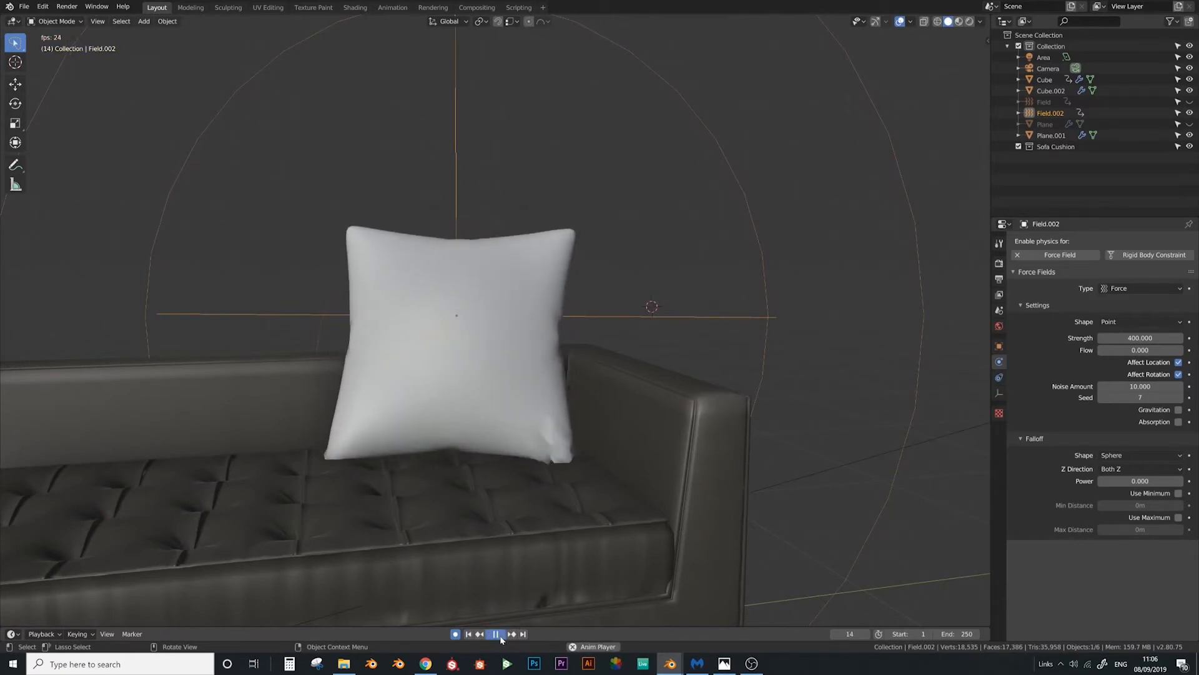
pyautogui.click(501, 634)
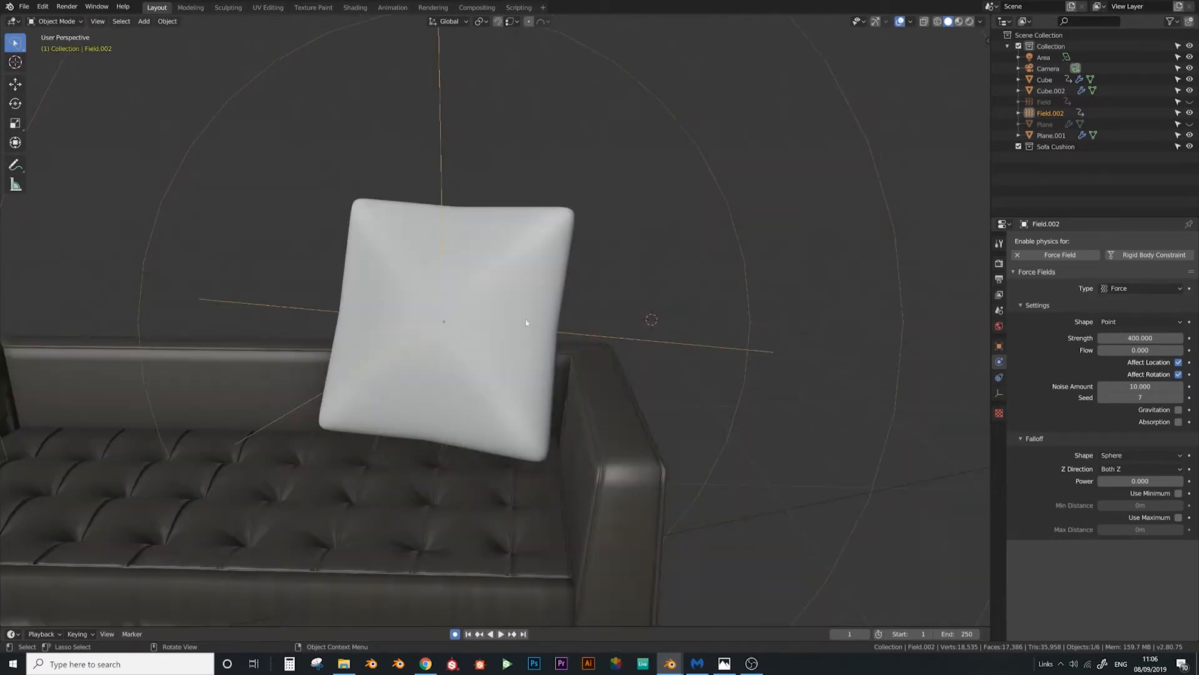
# Move the cushion and its force field about 0.045 m along Y, and run the simulation to frame 18
pyautogui.moveTo(528, 323); pyautogui.dragTo(500, 242, button='middle')
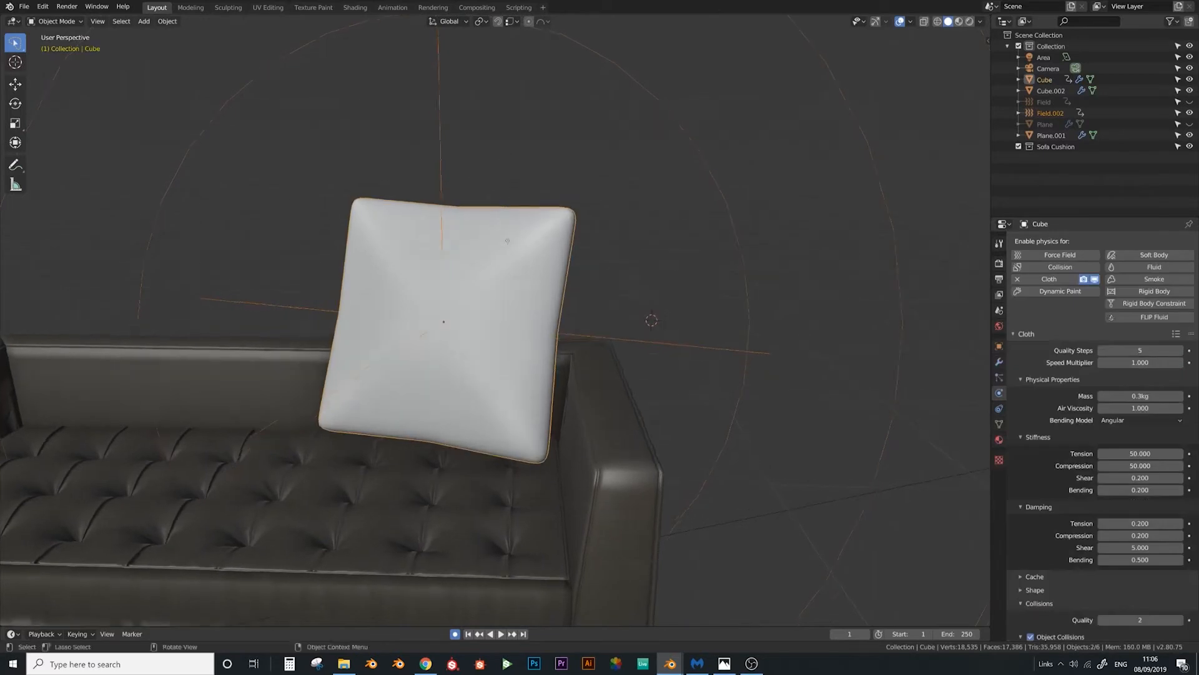
pyautogui.moveTo(471, 237); pyautogui.dragTo(474, 240)
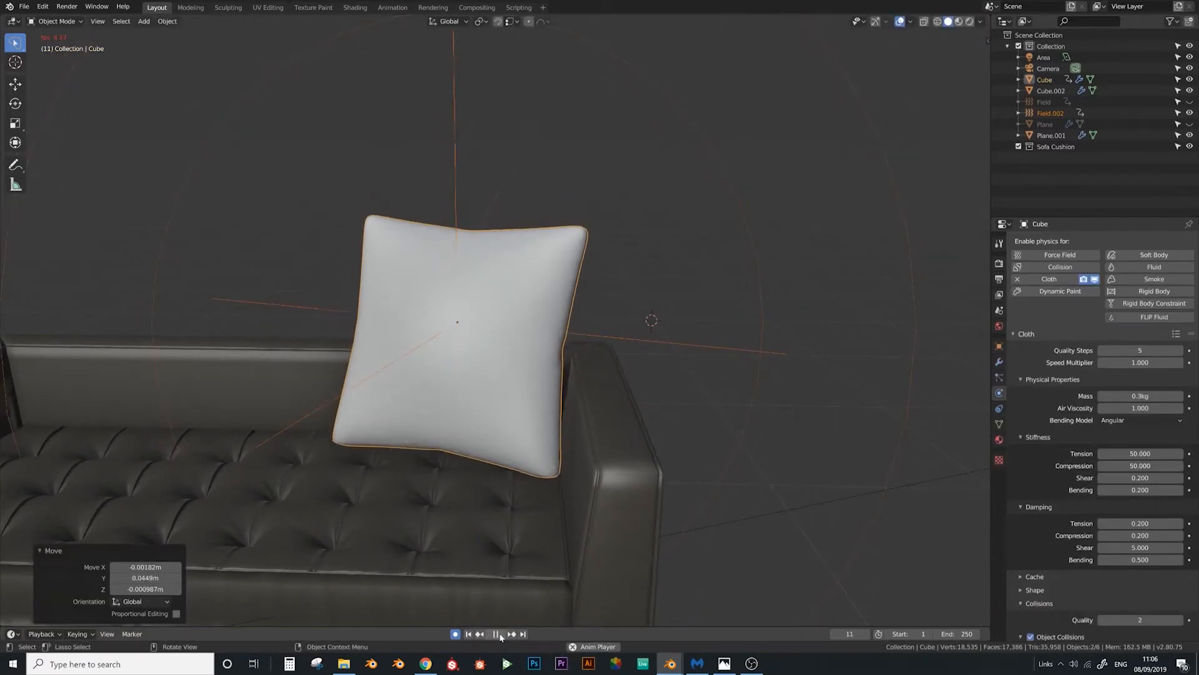
pyautogui.click(496, 634)
pyautogui.moveTo(536, 449); pyautogui.dragTo(509, 406, button='middle')
pyautogui.scroll(-5, 533, 425)
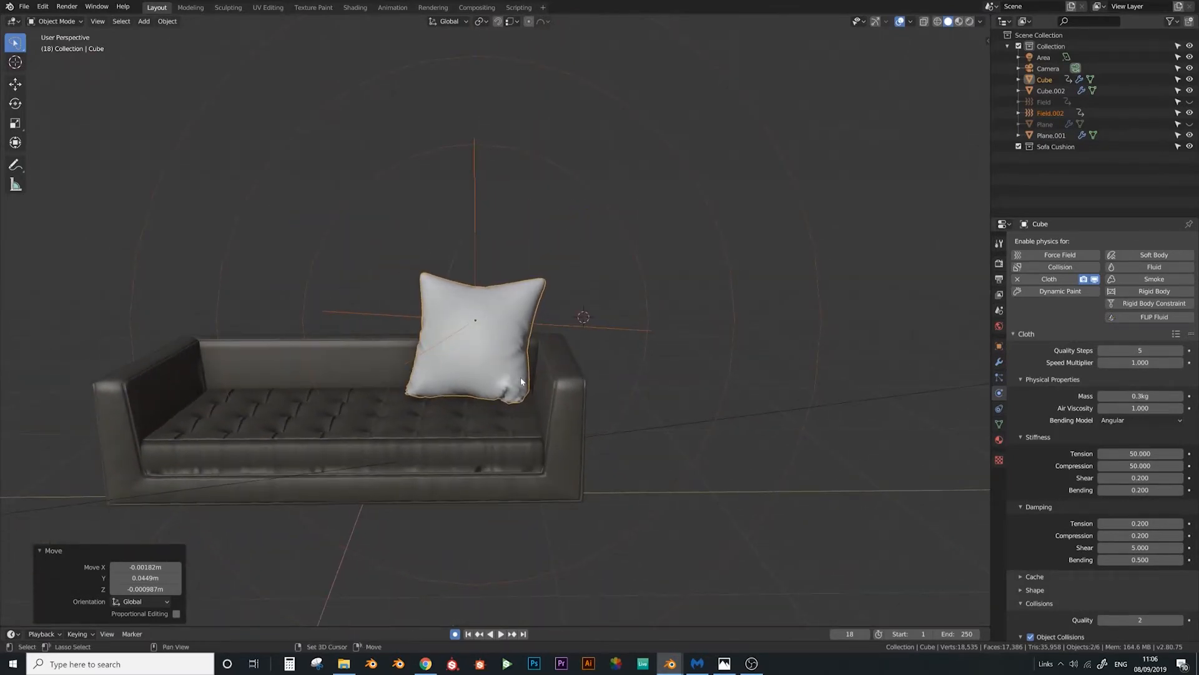
# Duplicate the cushion and force field about 0.64 m along the sofa, and apply the original cushion's Subdivision and Cloth modifiers
pyautogui.hotkey('shift', 'd')
pyautogui.click(411, 376)
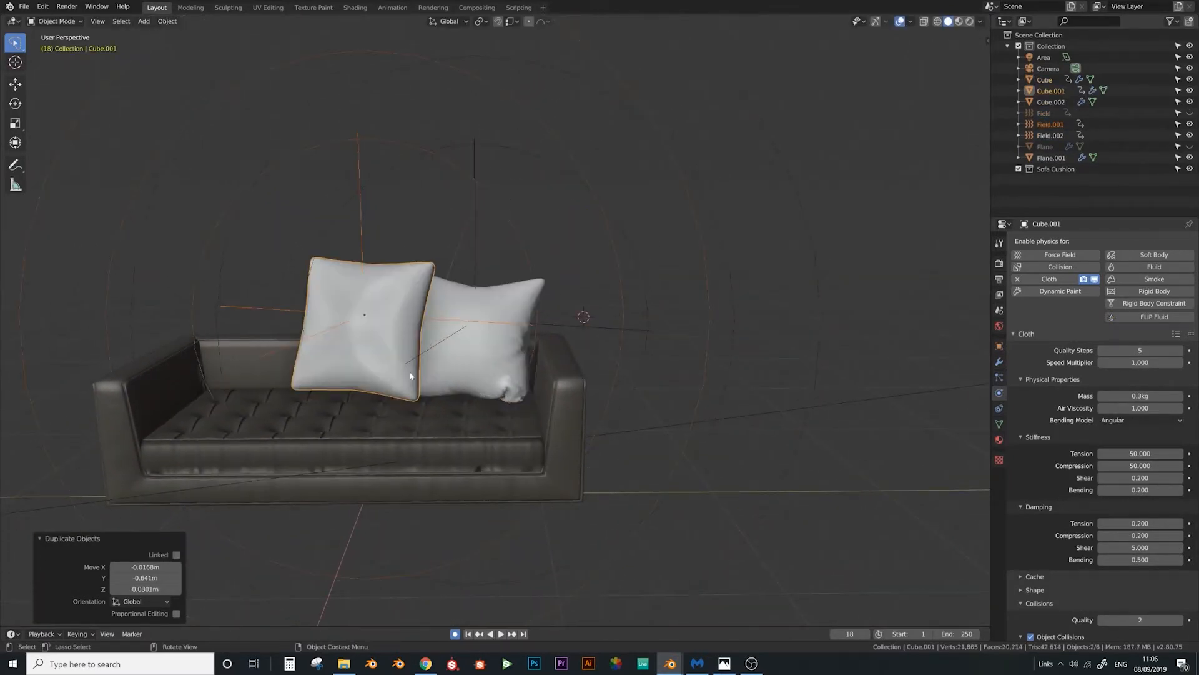
pyautogui.click(515, 348)
pyautogui.click(999, 363)
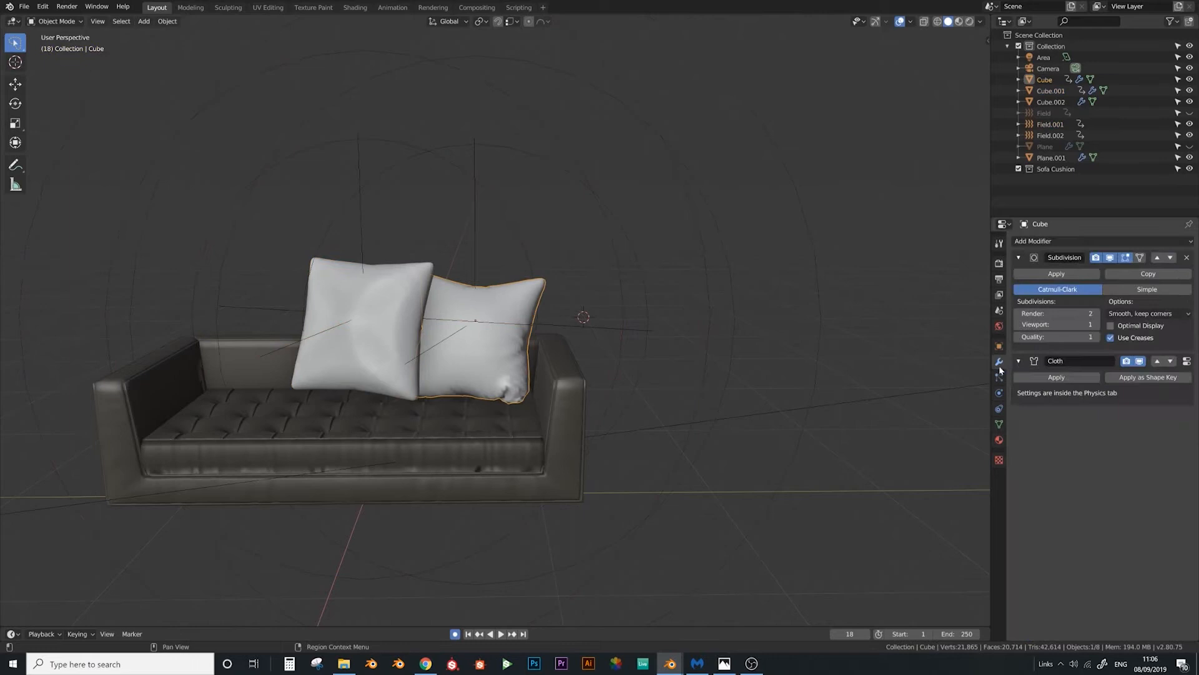
pyautogui.click(1053, 275)
pyautogui.click(1053, 275)
# Move the settled original cushion into the sofa corner so it rests against the armrest
pyautogui.scroll(3, 482, 336)
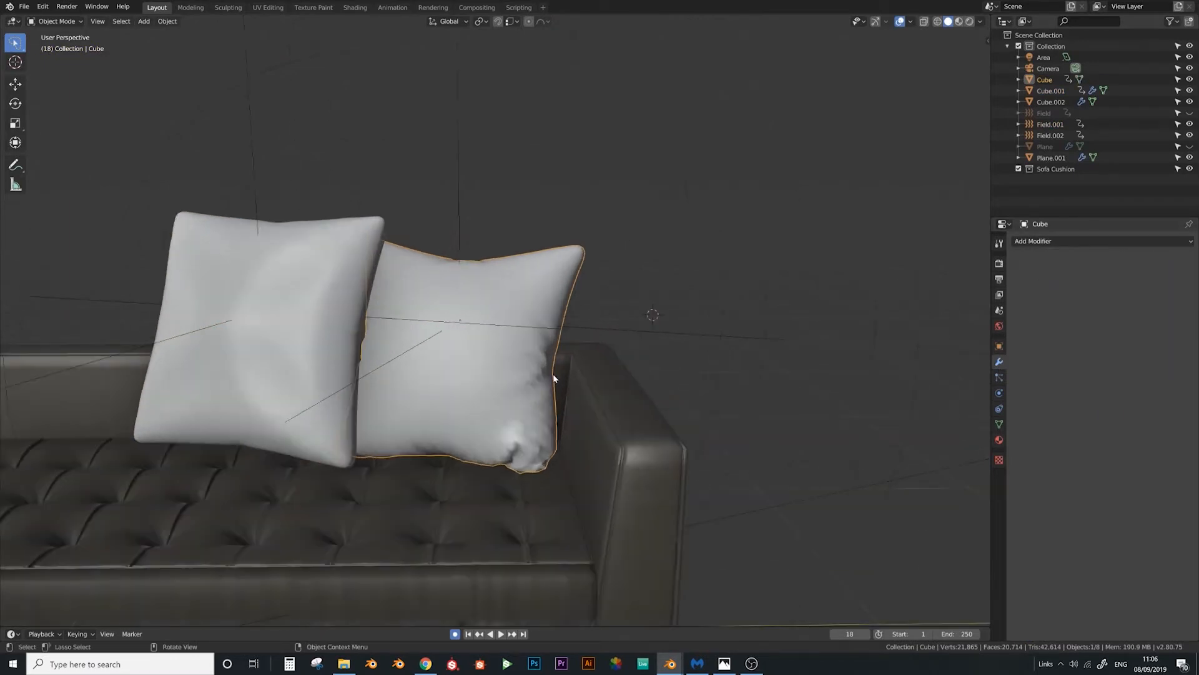
pyautogui.press('g')
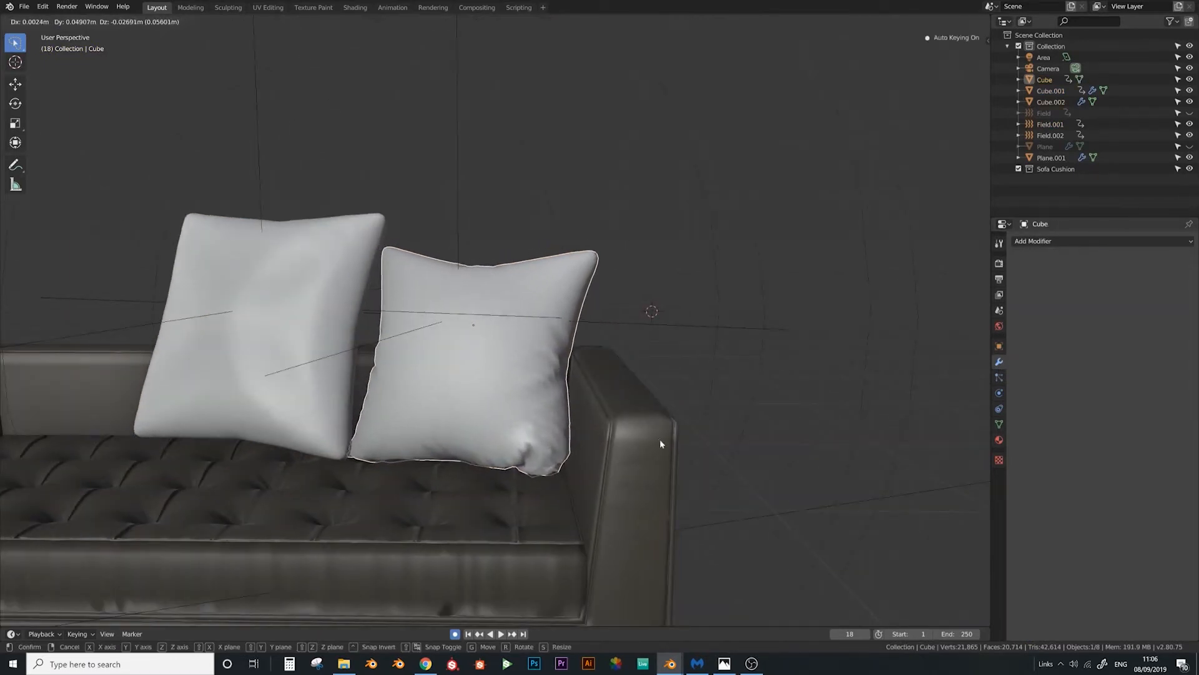
pyautogui.click(660, 441)
pyautogui.moveTo(656, 440); pyautogui.dragTo(565, 482, button='middle')
pyautogui.press('g')
pyautogui.click(611, 423)
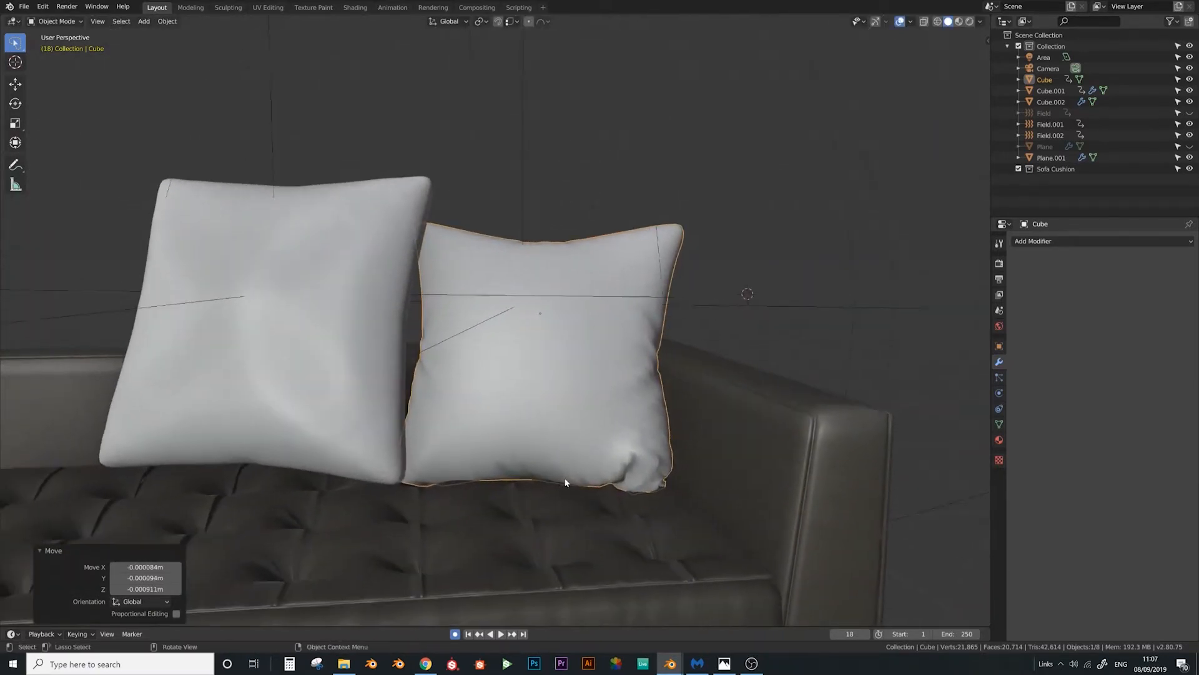
pyautogui.moveTo(680, 464); pyautogui.dragTo(598, 448, button='middle')
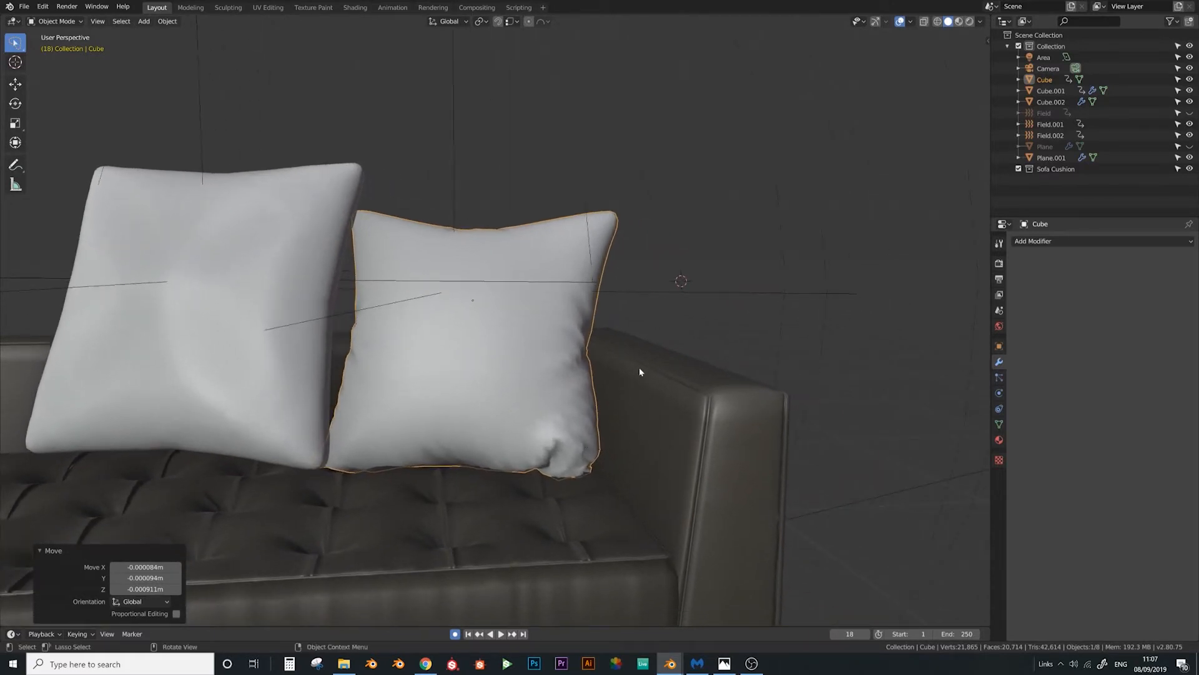
pyautogui.moveTo(623, 383); pyautogui.dragTo(663, 380, button='middle')
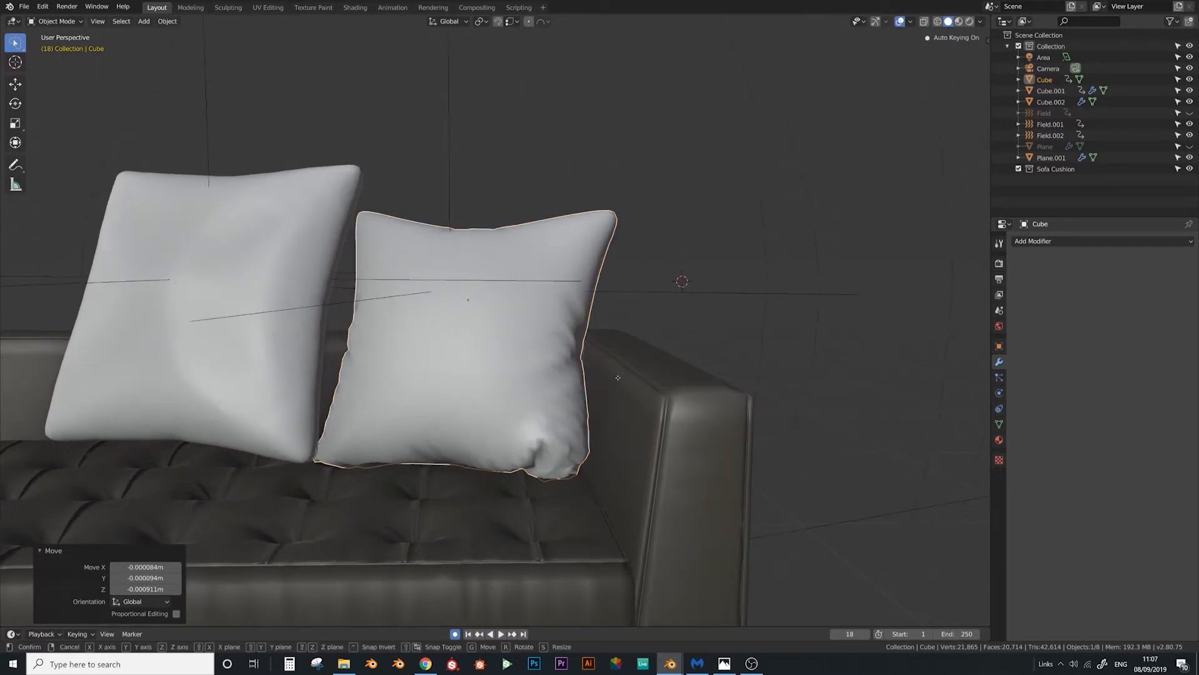
pyautogui.press('g')
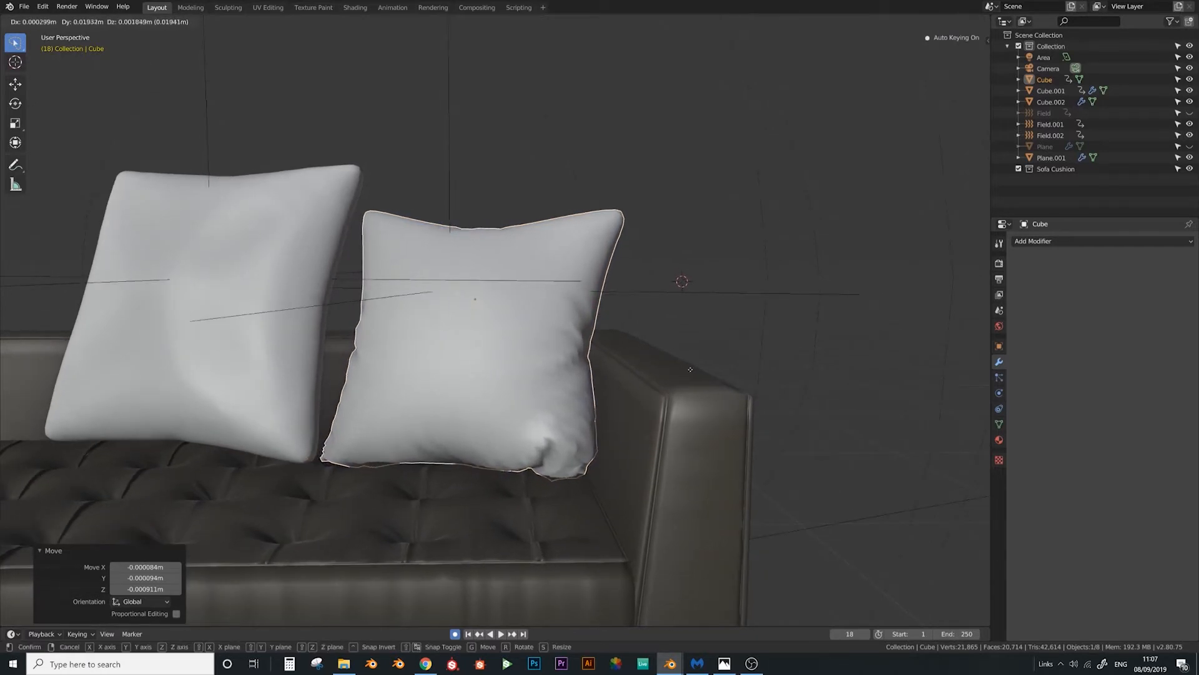
pyautogui.click(676, 365)
# Isolate the settled cushion in local view and smooth its crumpled lower corners in Sculpt Mode
pyautogui.moveTo(676, 365); pyautogui.dragTo(524, 362, button='middle')
pyautogui.press('KP_Divide')
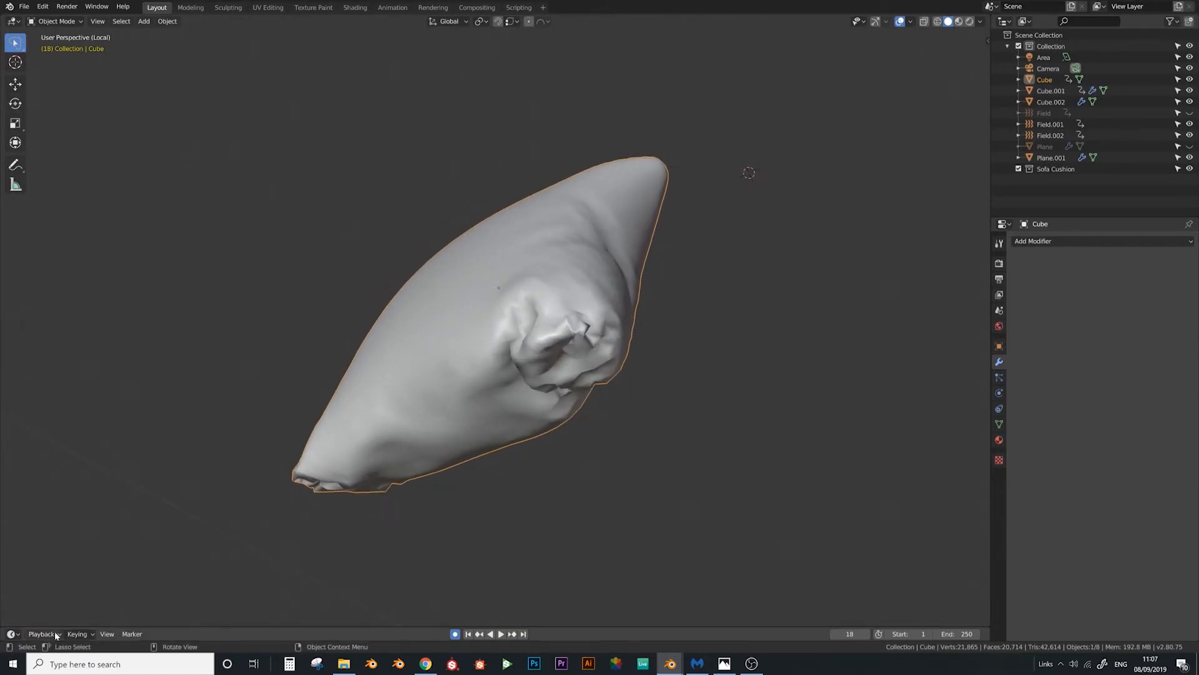
pyautogui.click(55, 21)
pyautogui.click(58, 58)
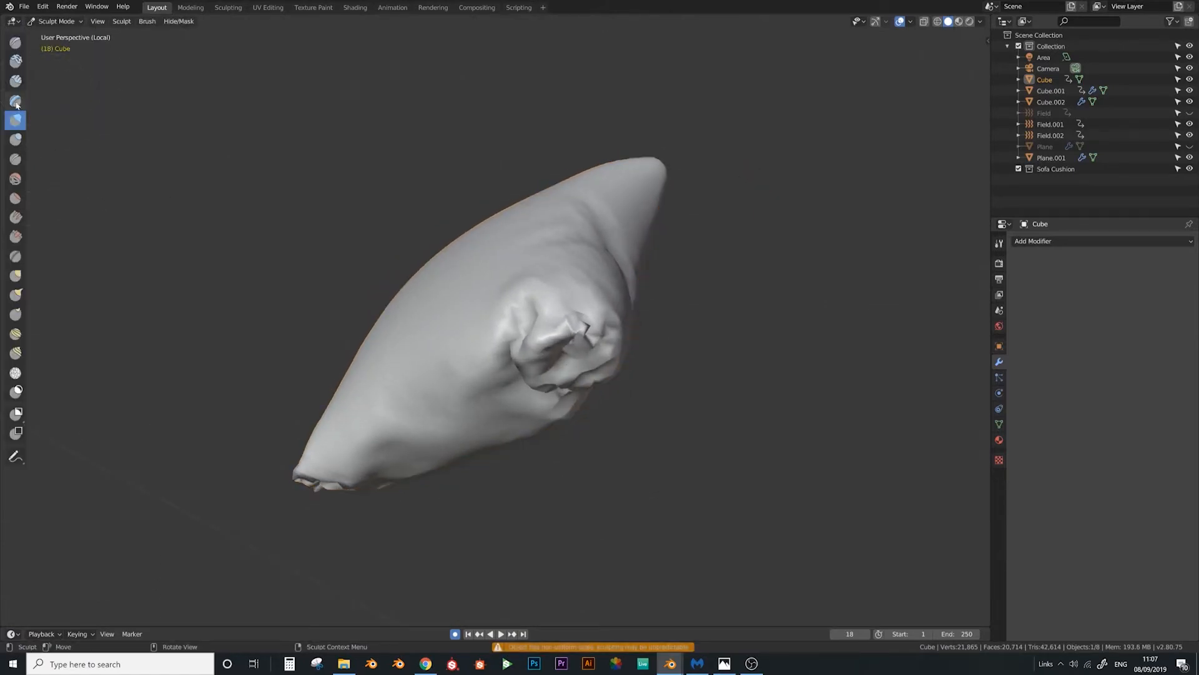
pyautogui.moveTo(628, 446); pyautogui.dragTo(598, 326, button='middle')
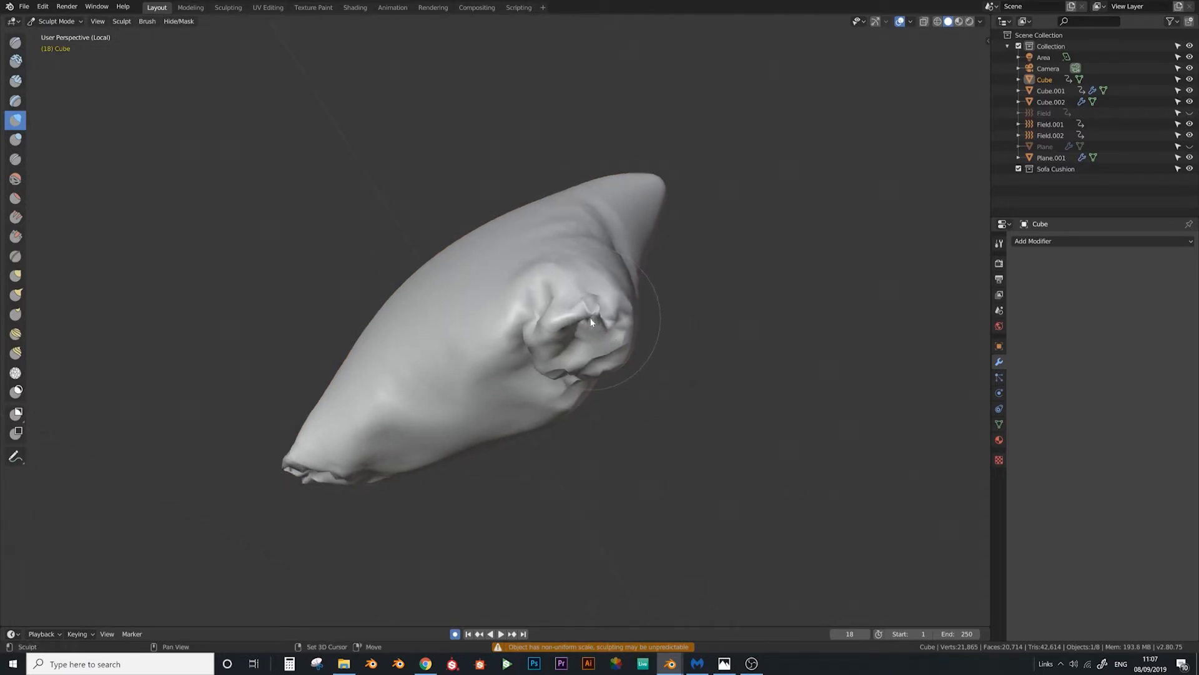
pyautogui.moveTo(605, 326)
pyautogui.keyDown('shift'); pyautogui.mouseDown()
pyautogui.moveTo(567, 327)
pyautogui.moveTo(599, 374)
pyautogui.mouseUp(); pyautogui.keyUp('shift')
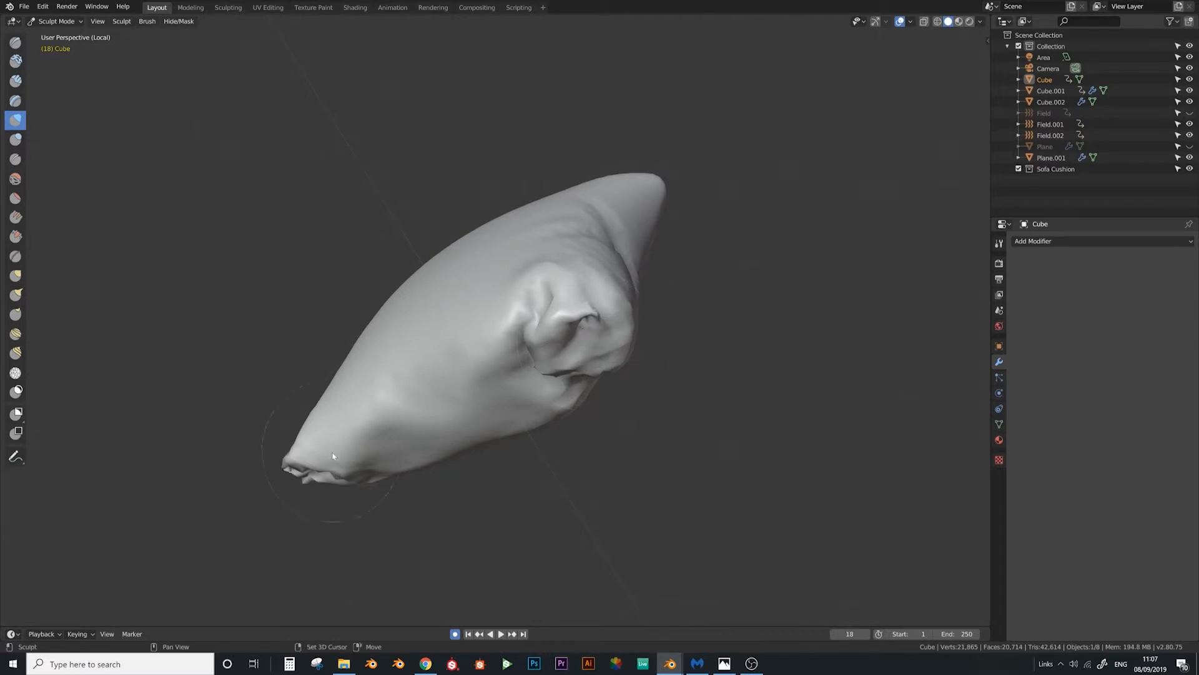
pyautogui.moveTo(333, 457)
pyautogui.mouseDown(button='middle')
pyautogui.moveTo(490, 212)
pyautogui.moveTo(534, 362)
pyautogui.mouseUp(button='middle')
pyautogui.moveTo(534, 363); pyautogui.dragTo(554, 359)
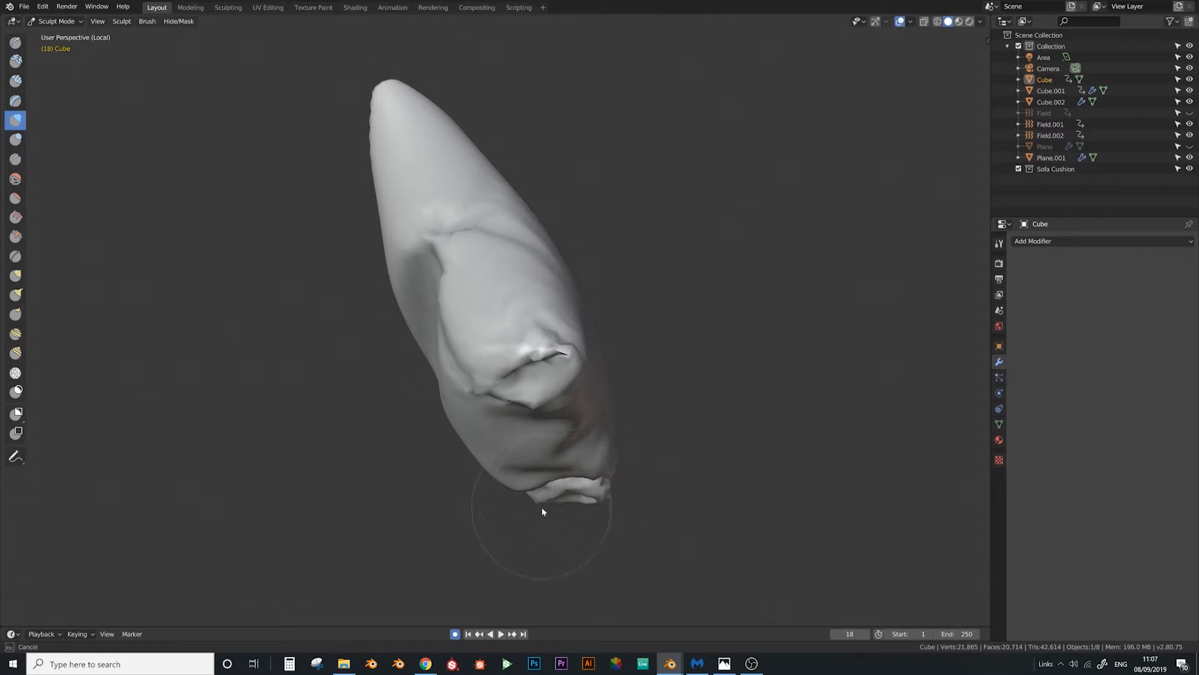
# Add a Subdivision Surface modifier to the settled cushion and inspect its mesh in wireframe and solid shading
pyautogui.moveTo(542, 507); pyautogui.dragTo(512, 477, button='middle')
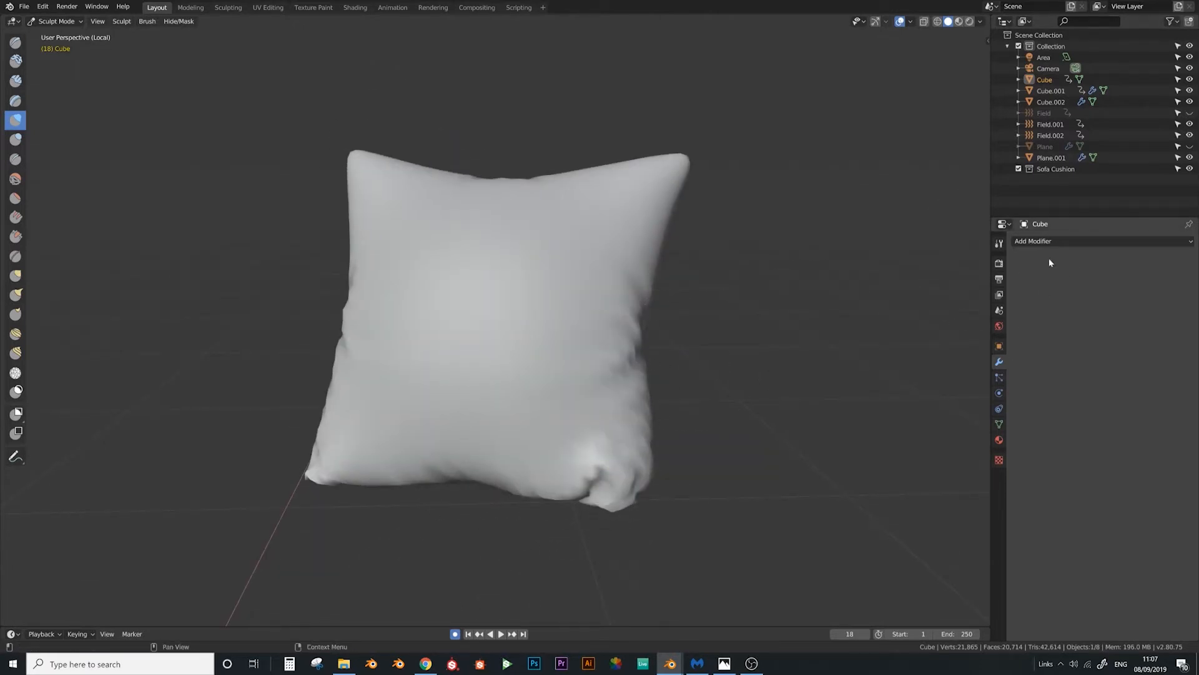
pyautogui.click(1042, 244)
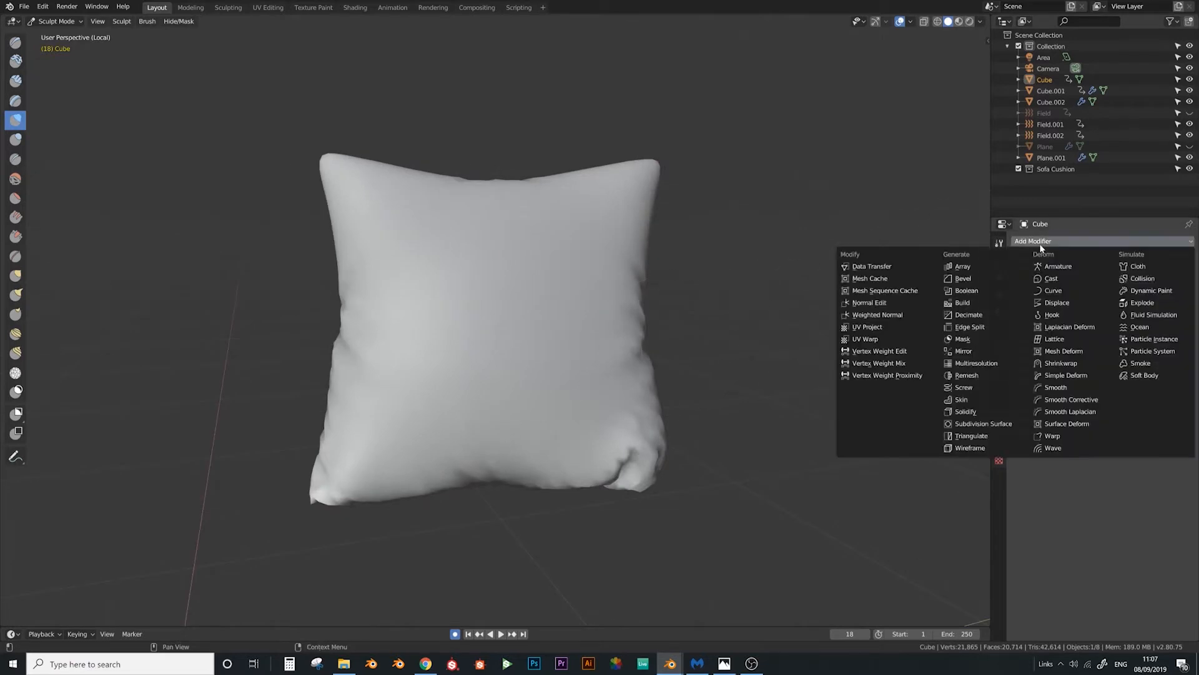
pyautogui.click(983, 424)
pyautogui.moveTo(700, 406)
pyautogui.mouseDown(button='middle')
pyautogui.moveTo(683, 403)
pyautogui.moveTo(752, 407)
pyautogui.mouseUp(button='middle')
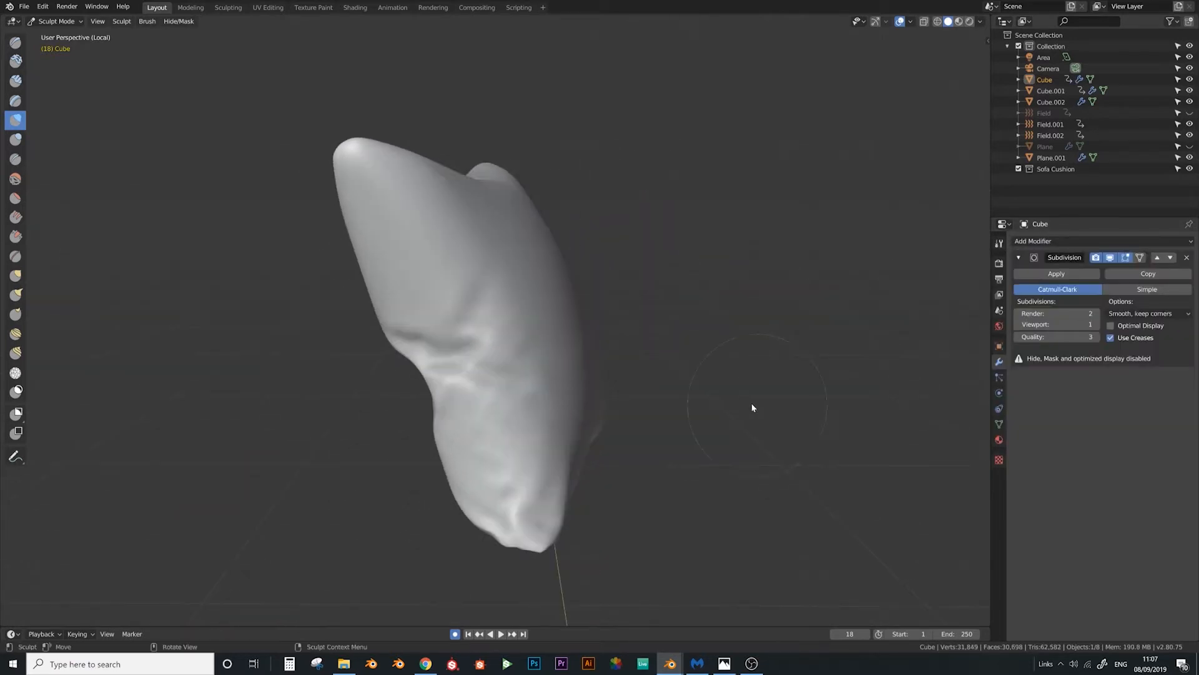
pyautogui.press('z')
pyautogui.click(553, 362)
pyautogui.moveTo(532, 364); pyautogui.dragTo(519, 358, button='middle')
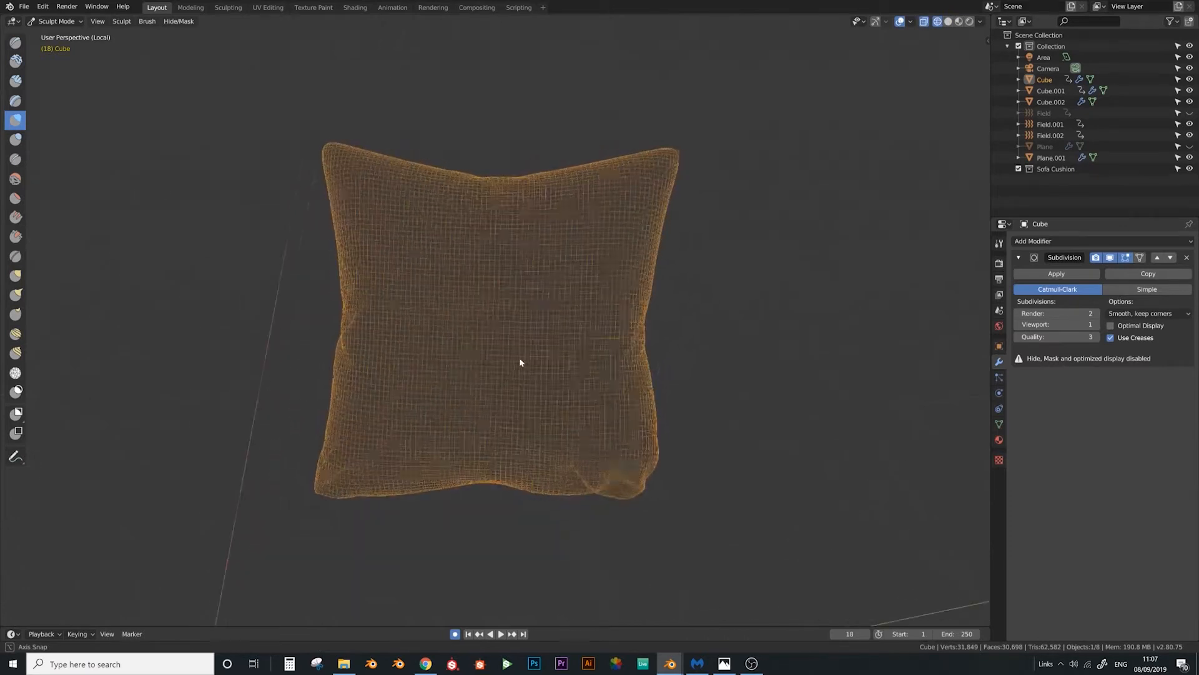
pyautogui.press('z')
pyautogui.moveTo(641, 361)
pyautogui.mouseDown(button='middle')
pyautogui.moveTo(664, 349)
pyautogui.moveTo(475, 476)
pyautogui.mouseUp(button='middle')
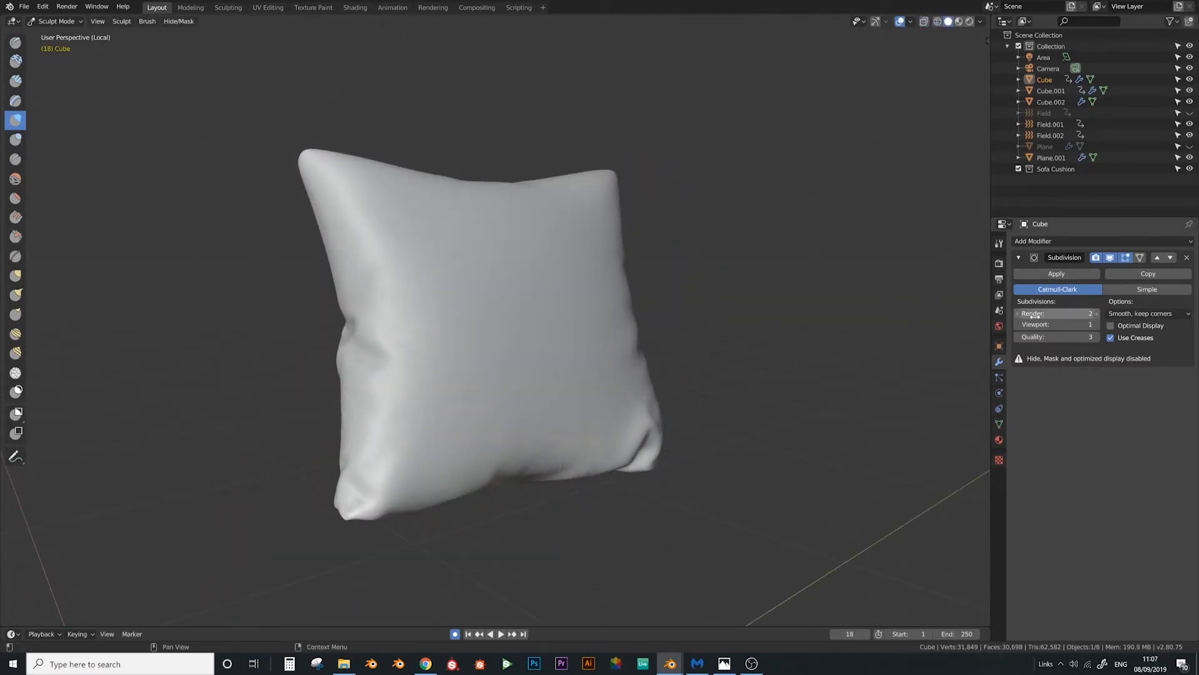
pyautogui.moveTo(480, 431); pyautogui.dragTo(431, 404, button='middle')
# Leave local view, return to Object Mode, and rotate the duplicate cushion together with its force field as seen from above
pyautogui.press('KP_Divide')
pyautogui.scroll(-3, 449, 436)
pyautogui.click(63, 22)
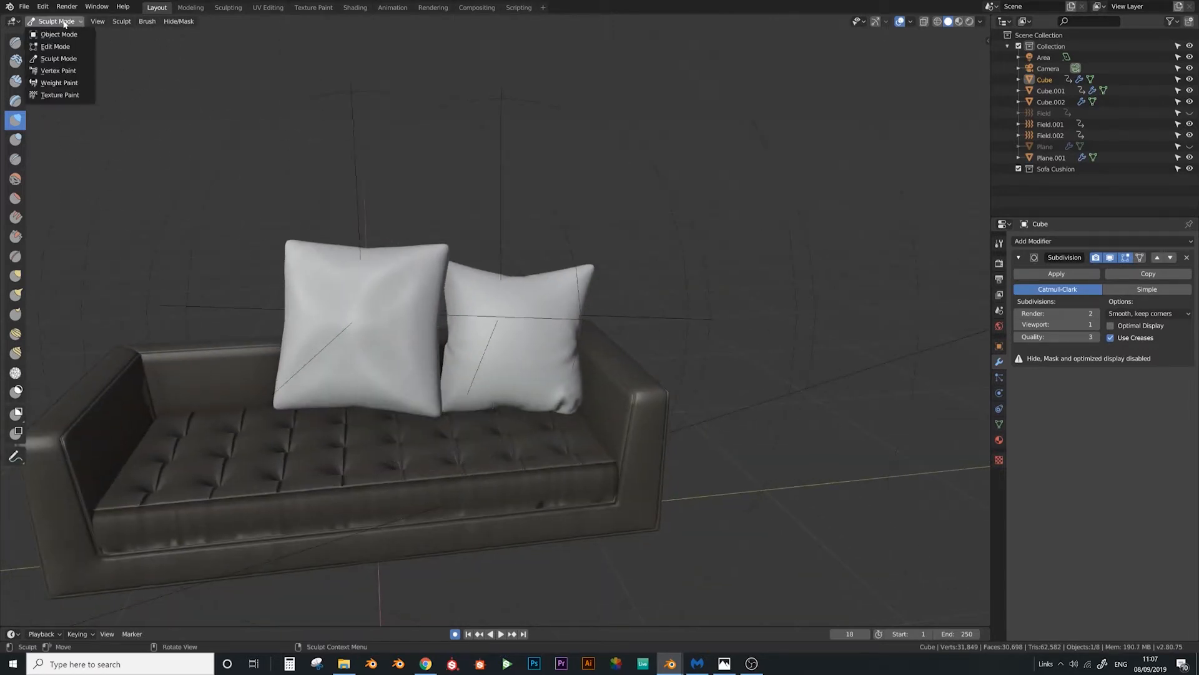
pyautogui.click(62, 36)
pyautogui.click(317, 315)
pyautogui.keyDown('shift'); pyautogui.click(361, 242); pyautogui.keyUp('shift')
pyautogui.moveTo(396, 347); pyautogui.dragTo(429, 454, button='middle')
pyautogui.press('r')
pyautogui.click(512, 477)
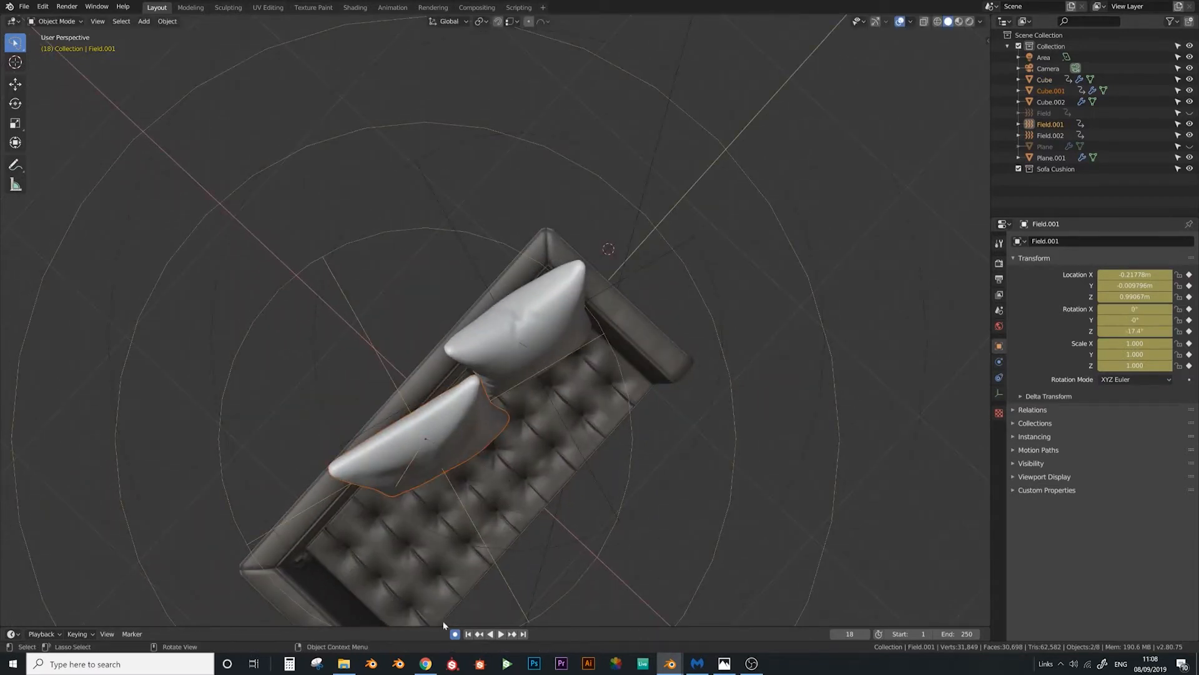
# At the first frame, move the duplicate cushion and its force field clear of the settled cushion and rotate them -13.1°
pyautogui.click(468, 634)
pyautogui.moveTo(538, 453); pyautogui.dragTo(498, 431, button='middle')
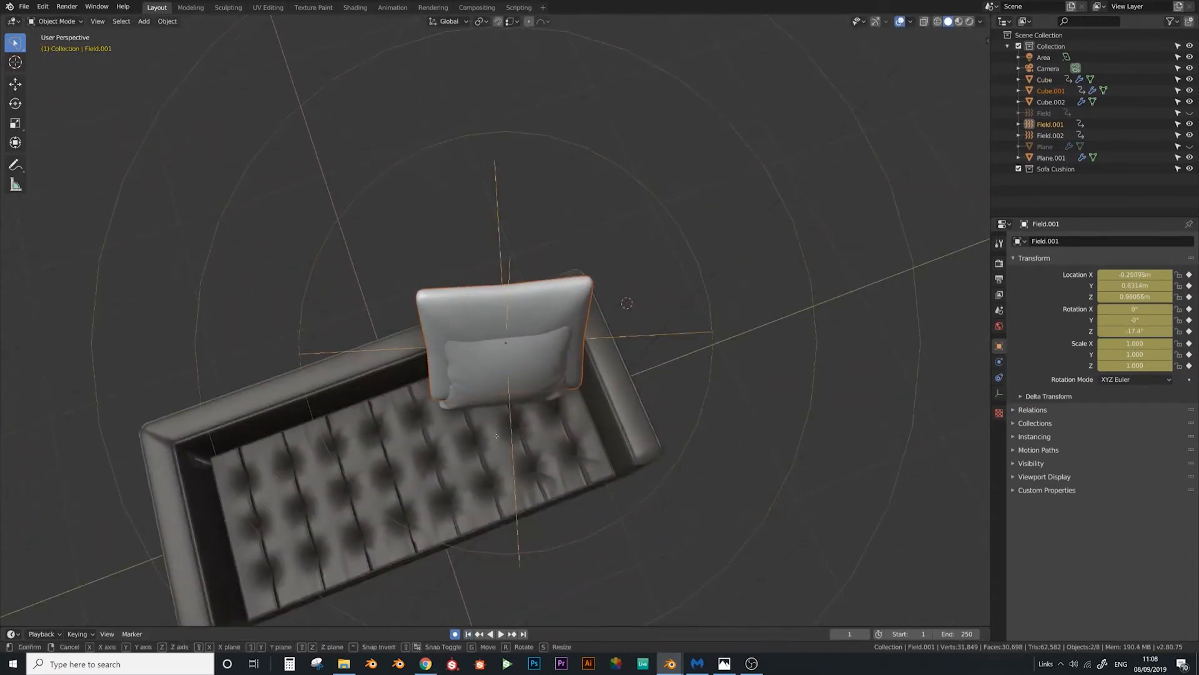
pyautogui.press('g')
pyautogui.click(362, 487)
pyautogui.press('r')
pyautogui.click(403, 518)
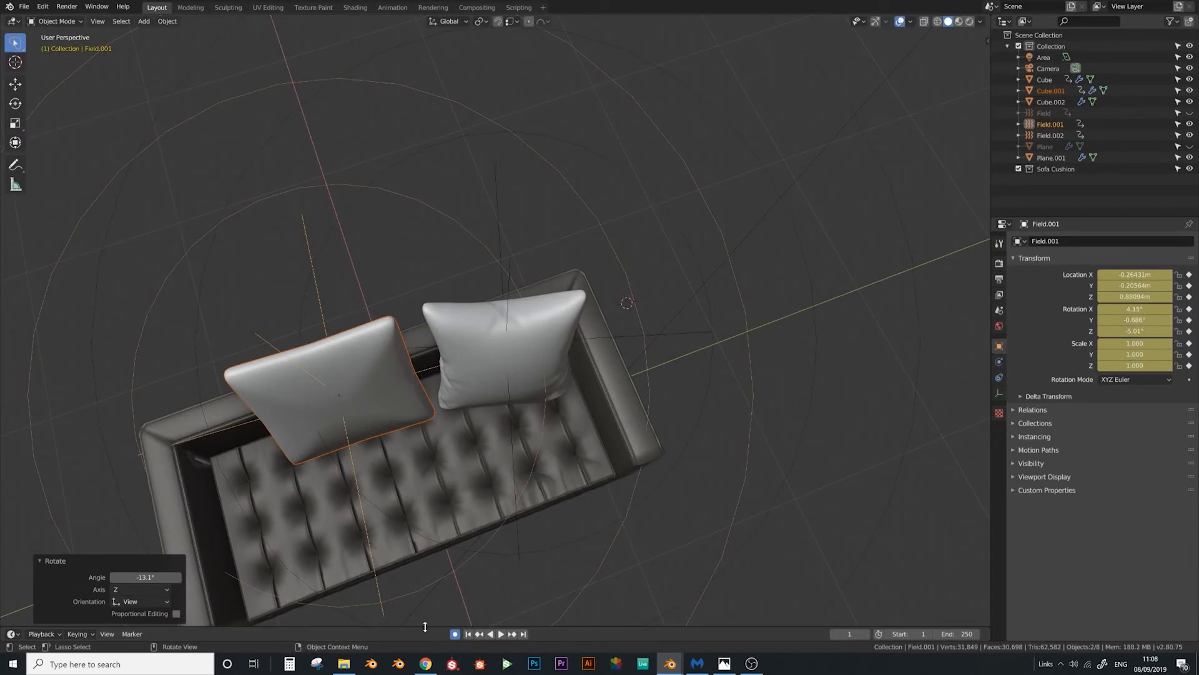
# Expand the timeline, turn off automatic keyframing, and delete the keyframes of the duplicate cushion and its force field
pyautogui.moveTo(425, 626); pyautogui.dragTo(469, 567)
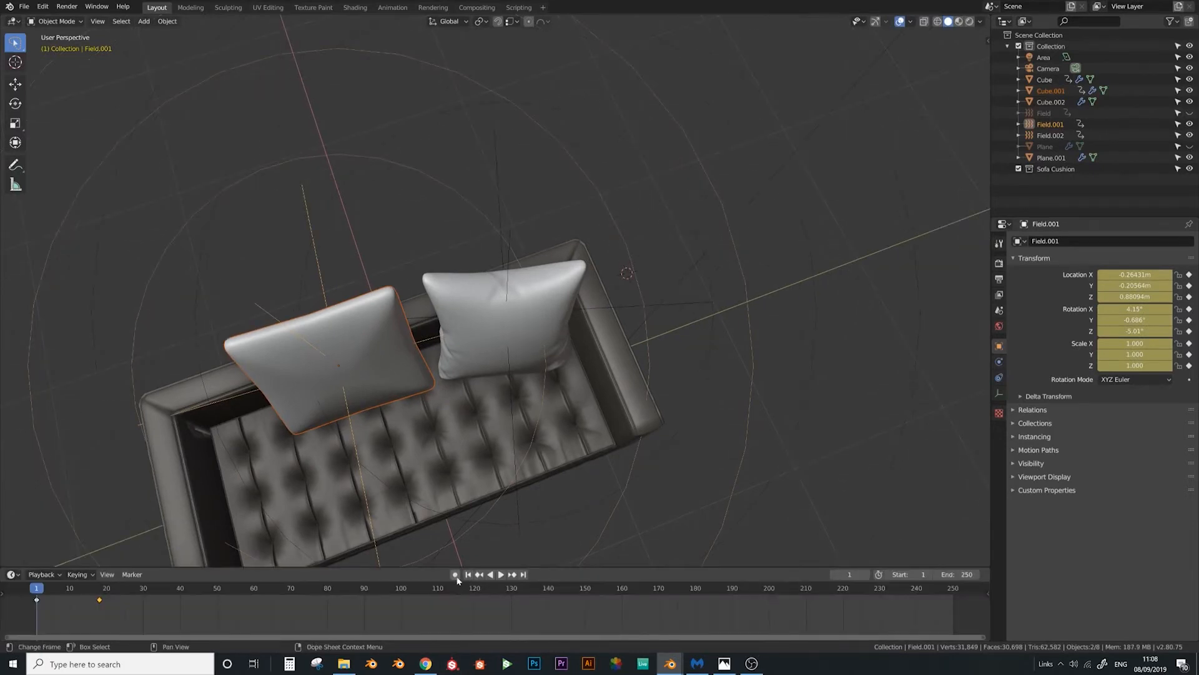
pyautogui.press('Delete')
pyautogui.rightClick(39, 603)
pyautogui.click(41, 605)
# Reposition the duplicate cushion and its force field above the sofa seat, beside the settled cushion
pyautogui.moveTo(250, 549); pyautogui.dragTo(613, 497, button='middle')
pyautogui.press('g')
pyautogui.click(569, 475)
pyautogui.press('g')
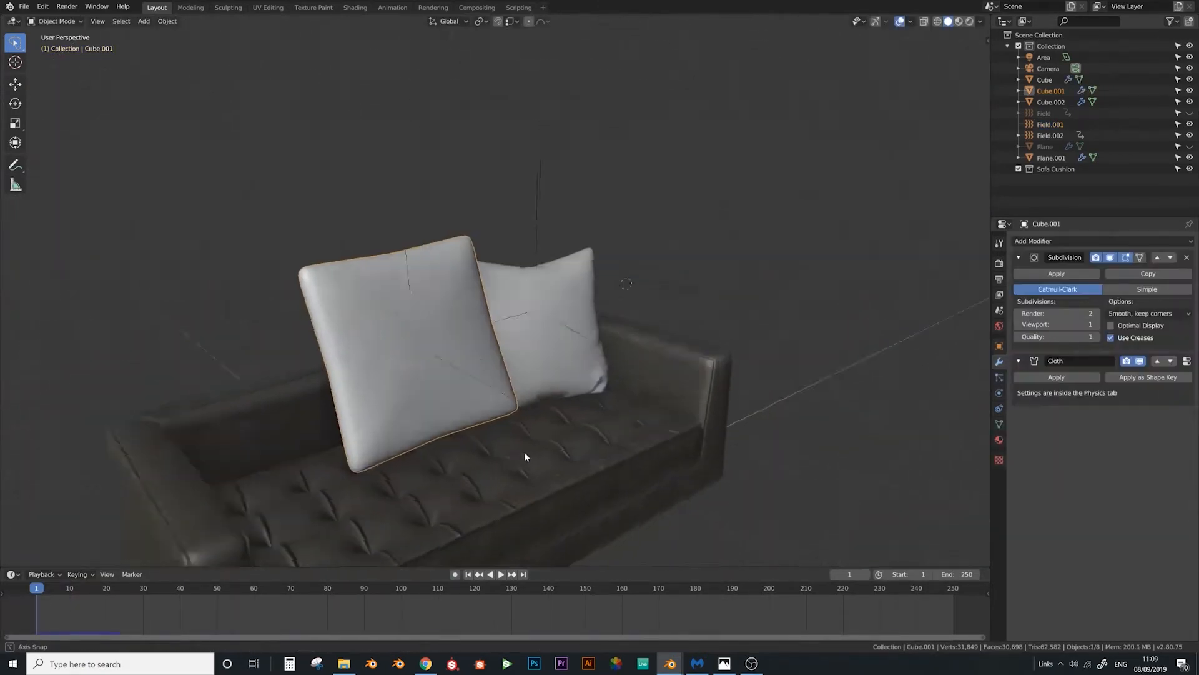
# Enable Collision physics on the settled cushion, briefly run the cloth simulation, and return to the first frame
pyautogui.moveTo(525, 454); pyautogui.dragTo(474, 450, button='middle')
pyautogui.click(474, 334)
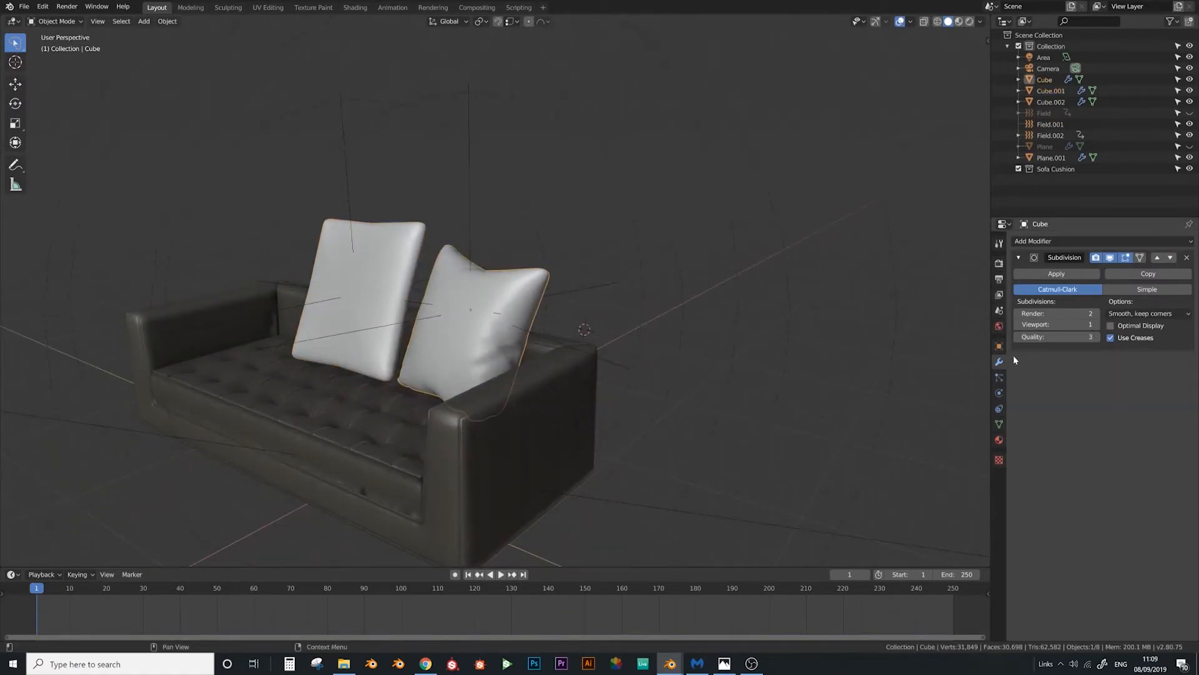
pyautogui.click(1000, 393)
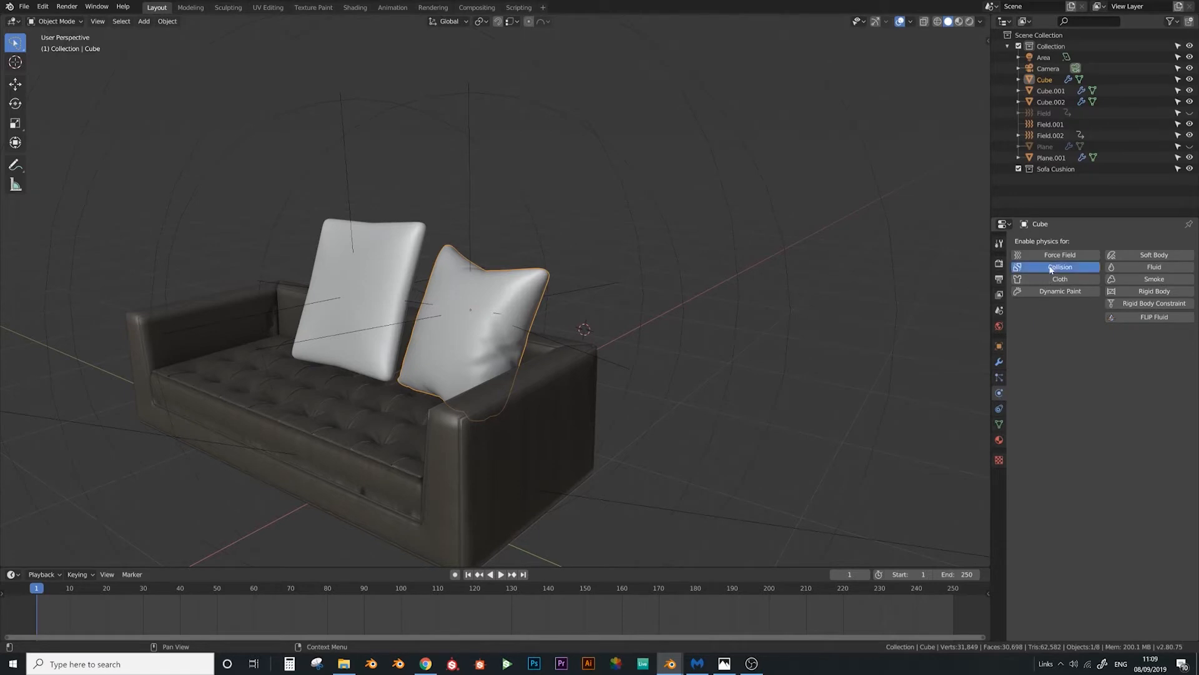
pyautogui.click(1051, 268)
pyautogui.moveTo(600, 293); pyautogui.dragTo(522, 362, button='middle')
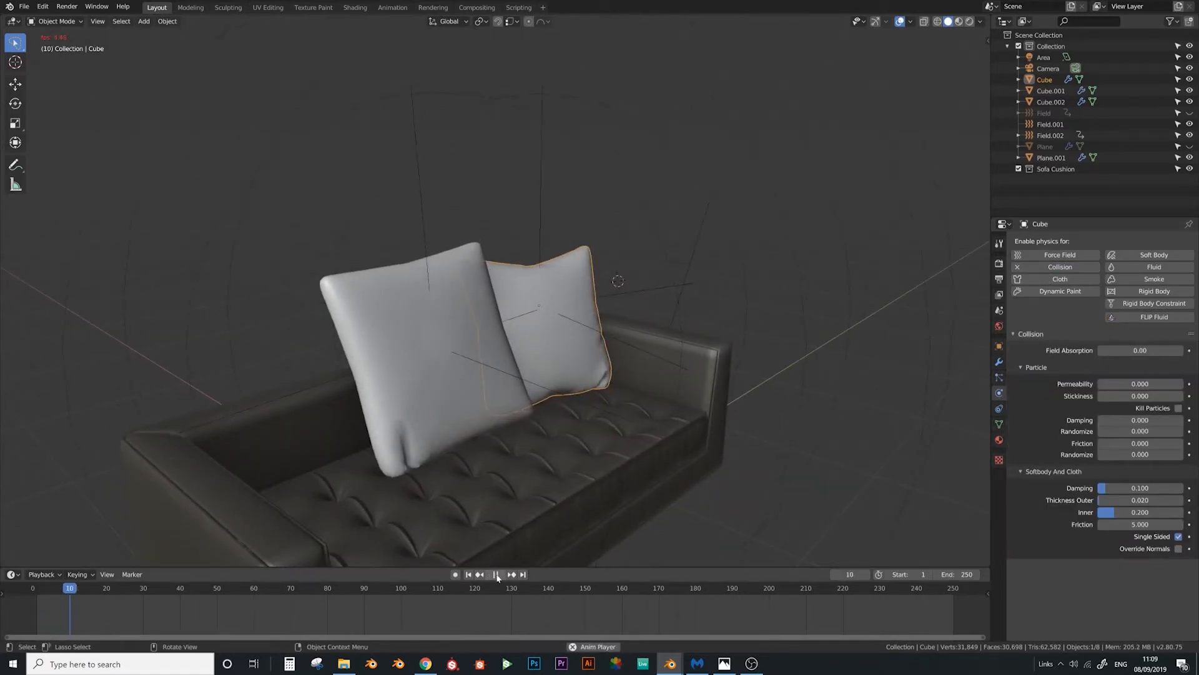
pyautogui.click(468, 574)
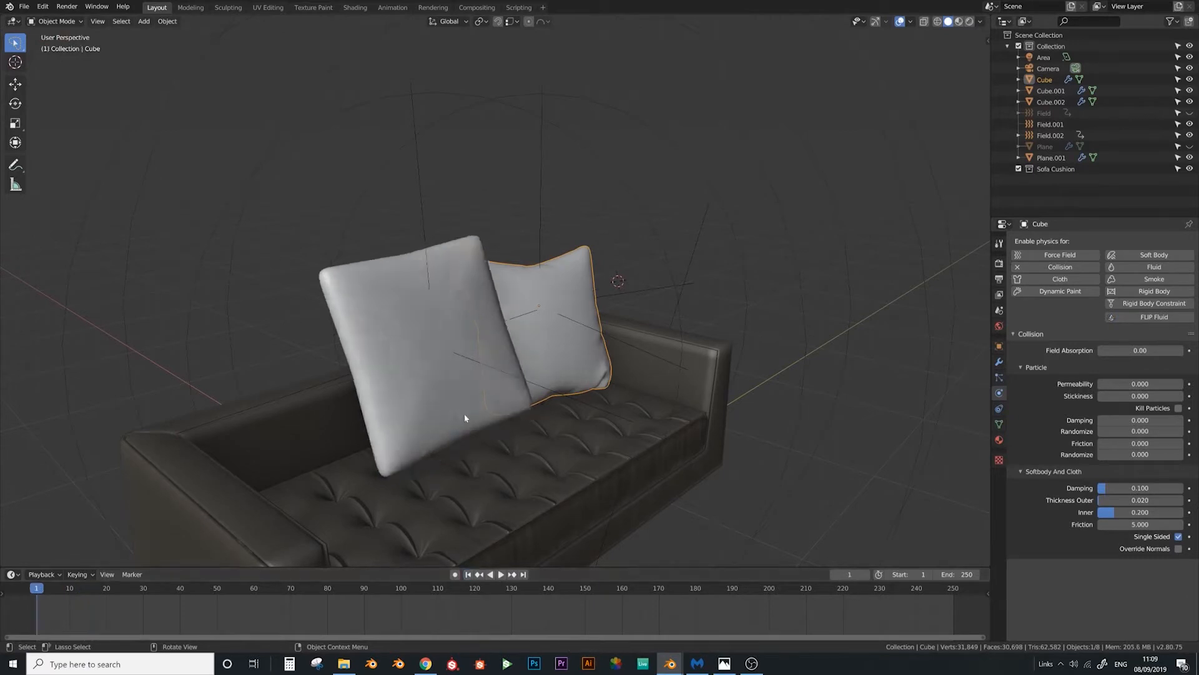
# Select the duplicate cushion's force field, replay the simulation while viewing both cushions from the side, and rewind to the first frame
pyautogui.moveTo(463, 414); pyautogui.dragTo(450, 348, button='middle')
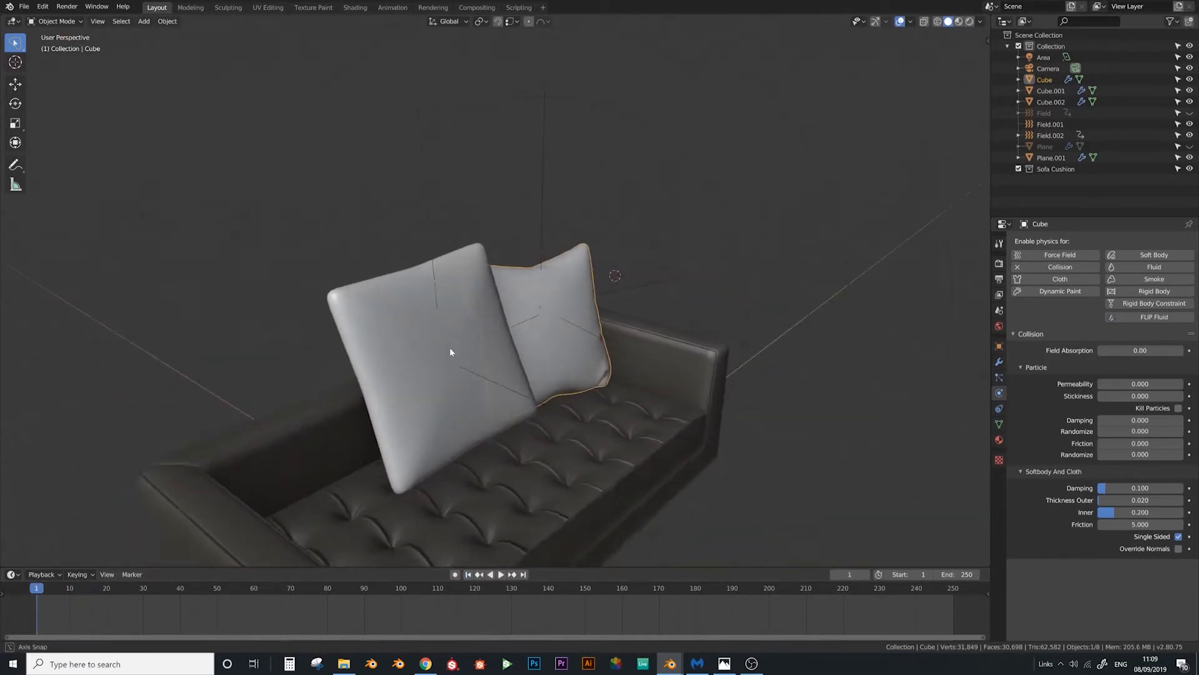
pyautogui.click(428, 281)
pyautogui.moveTo(429, 281); pyautogui.dragTo(510, 340, button='middle')
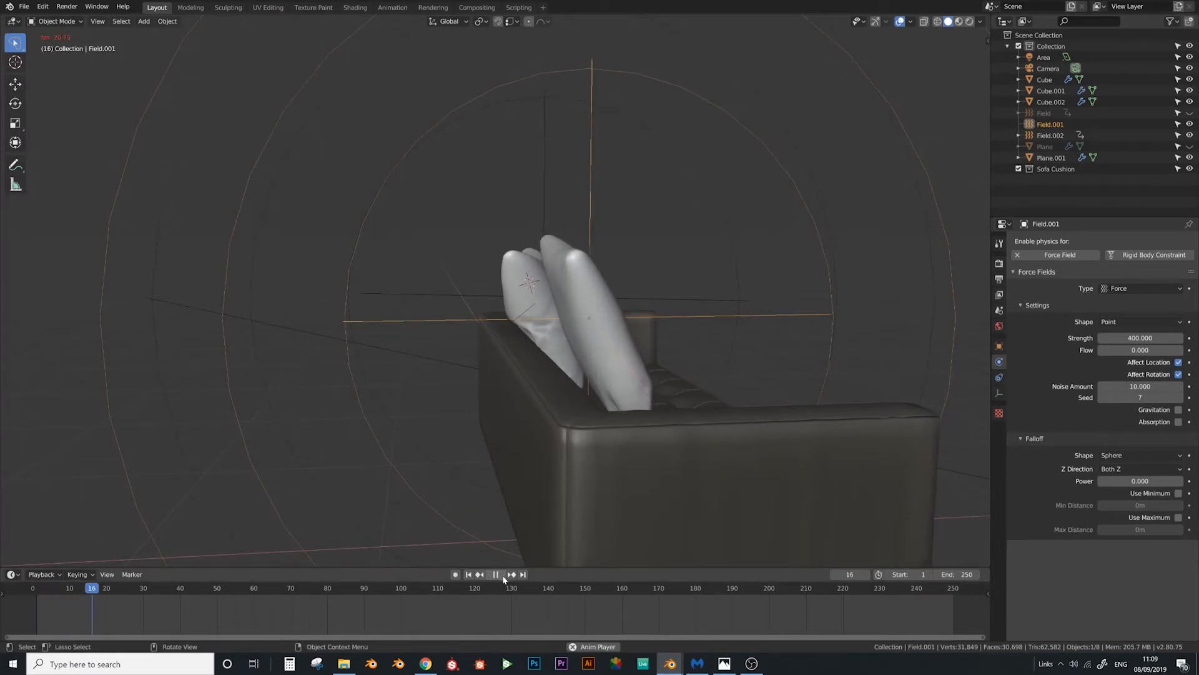
pyautogui.press('space')
pyautogui.moveTo(548, 458); pyautogui.dragTo(546, 484, button='middle')
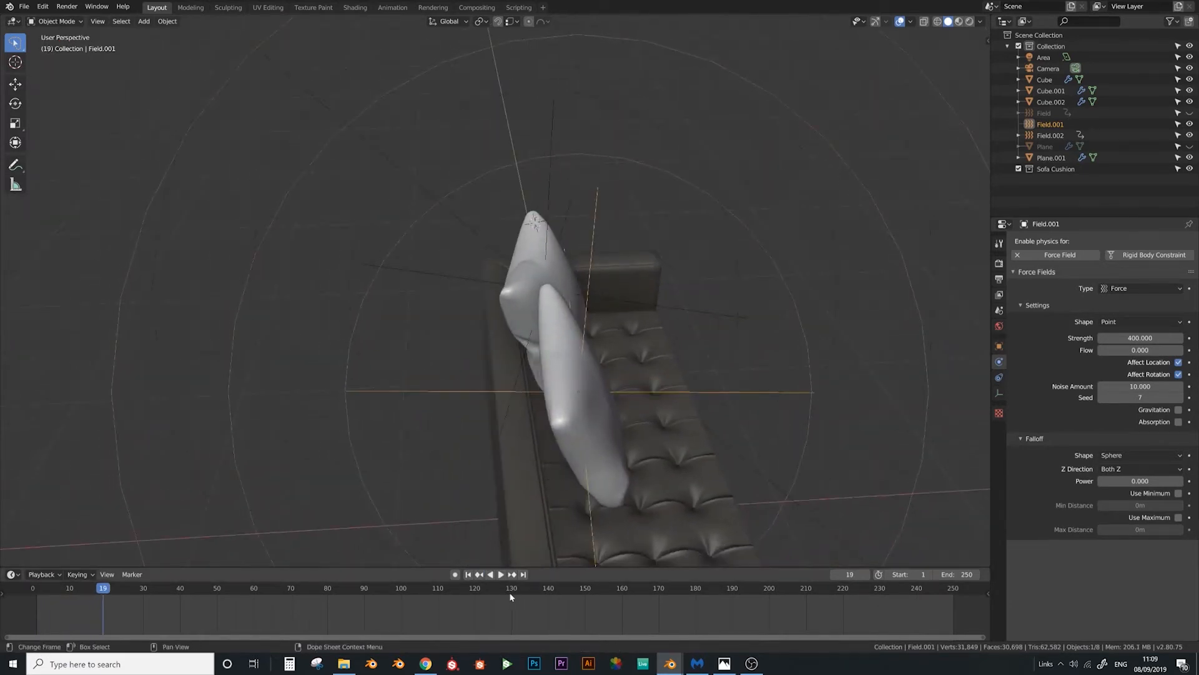
pyautogui.click(469, 574)
# As seen from above, move the duplicate cushion and its force field away from the settled cushion and rotate them slightly toward the sofa back
pyautogui.moveTo(592, 418); pyautogui.dragTo(585, 453, button='middle')
pyautogui.click(561, 430)
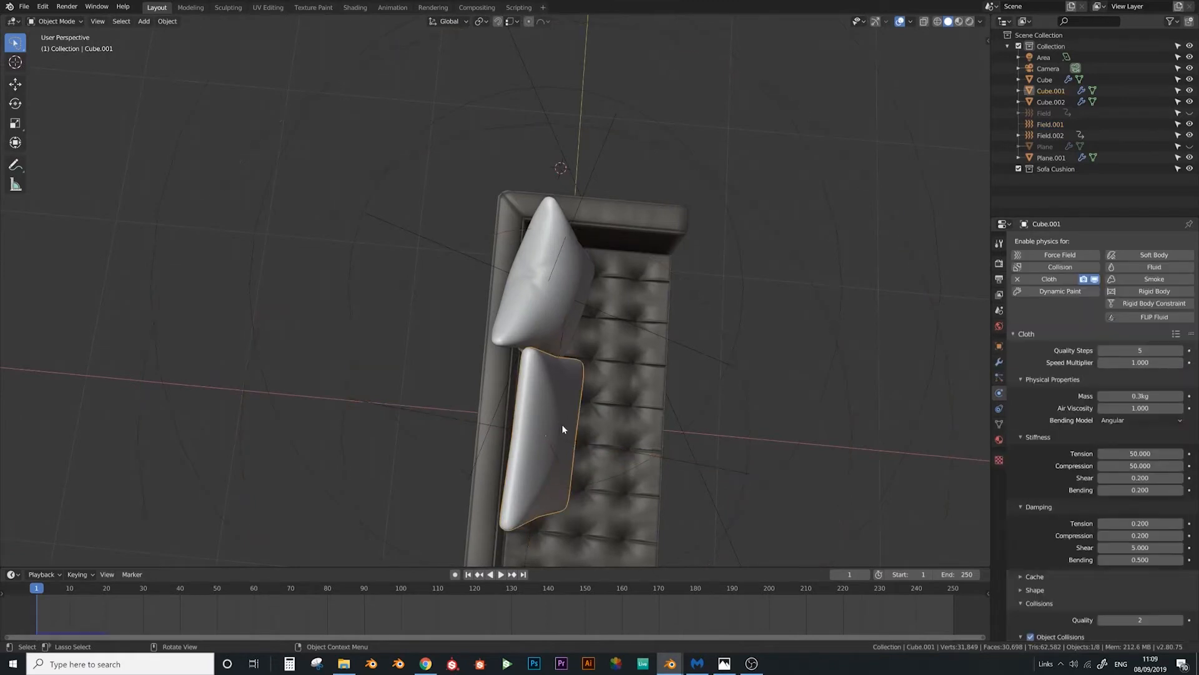
pyautogui.keyDown('shift'); pyautogui.click(585, 446); pyautogui.keyUp('shift')
pyautogui.press('g')
pyautogui.click(570, 464)
pyautogui.press('r')
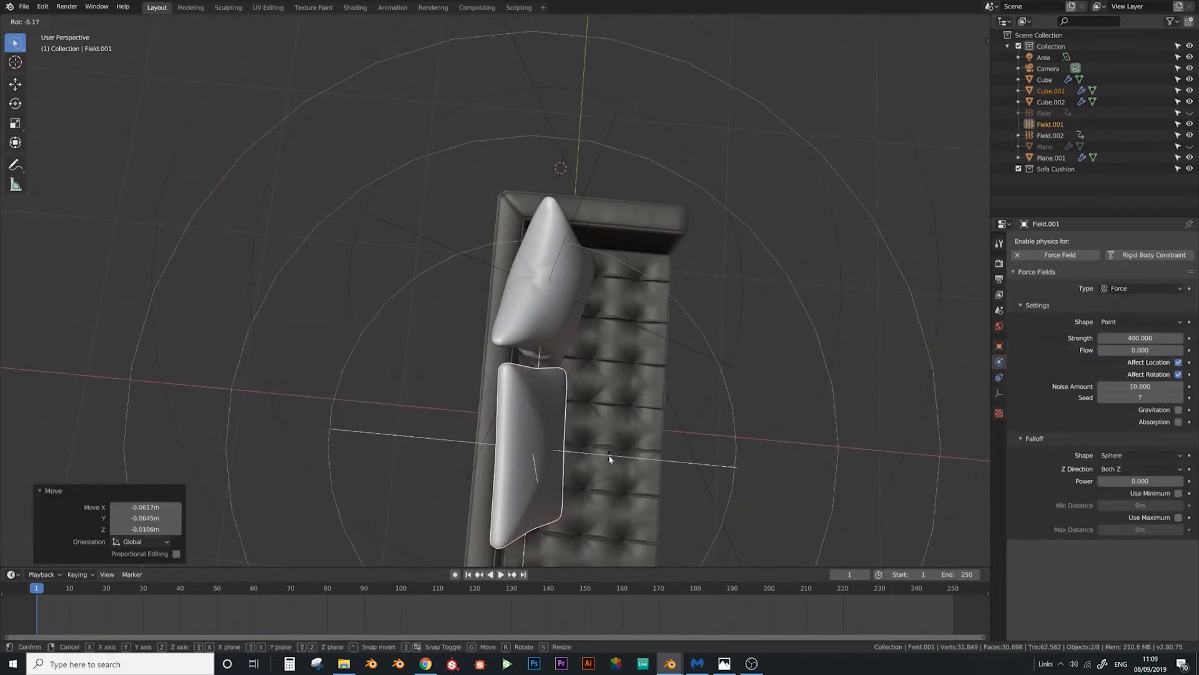
pyautogui.click(610, 459)
pyautogui.press('g')
pyautogui.click(602, 460)
pyautogui.moveTo(602, 460); pyautogui.dragTo(617, 388, button='middle')
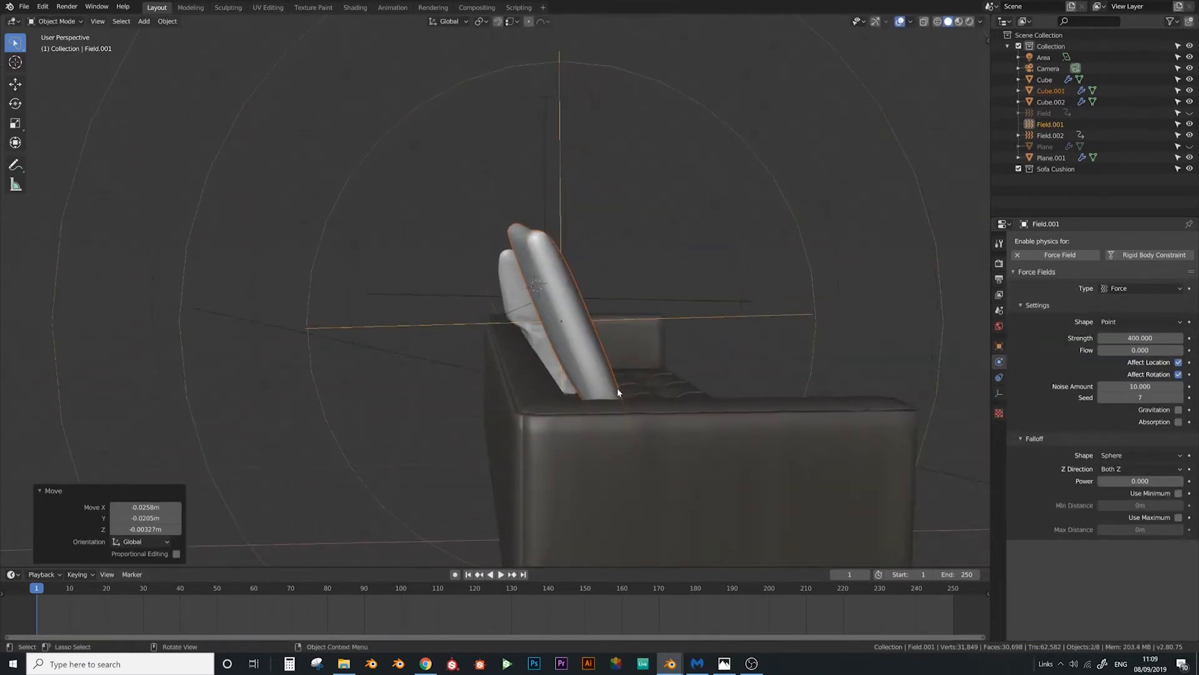
# Set the strength of the duplicate cushion's force field to 650 and run the cloth simulation to frame 20
pyautogui.click(612, 321)
pyautogui.click(621, 323)
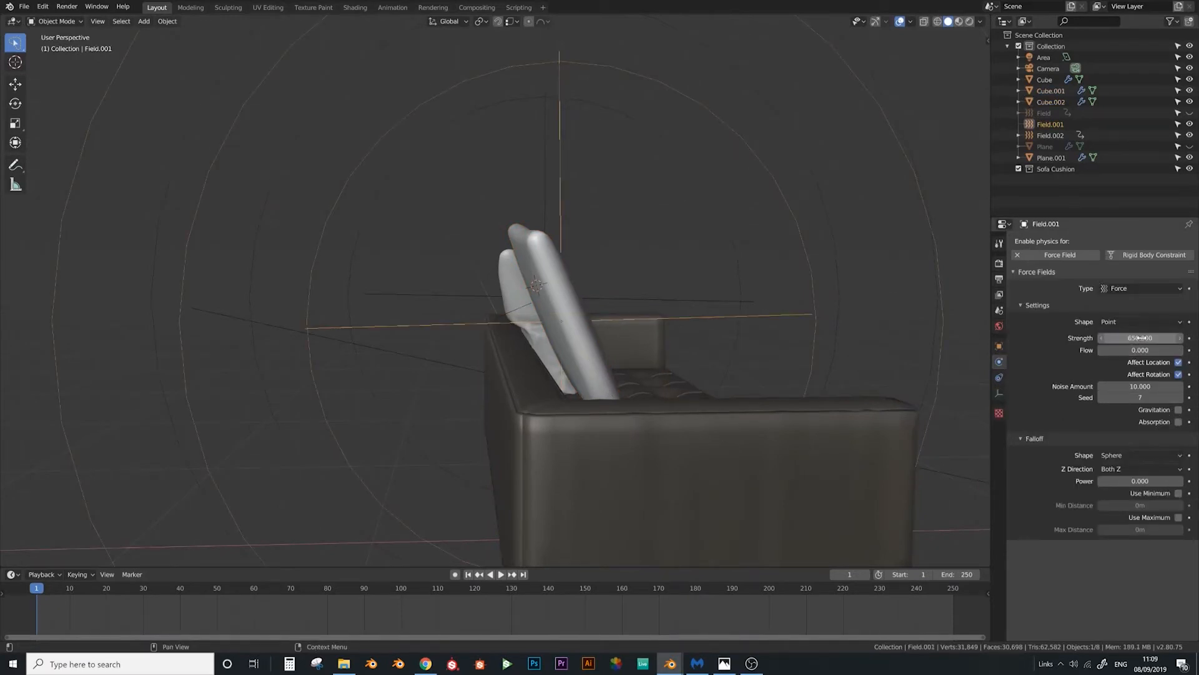
pyautogui.click(499, 576)
pyautogui.moveTo(610, 451); pyautogui.dragTo(549, 447, button='middle')
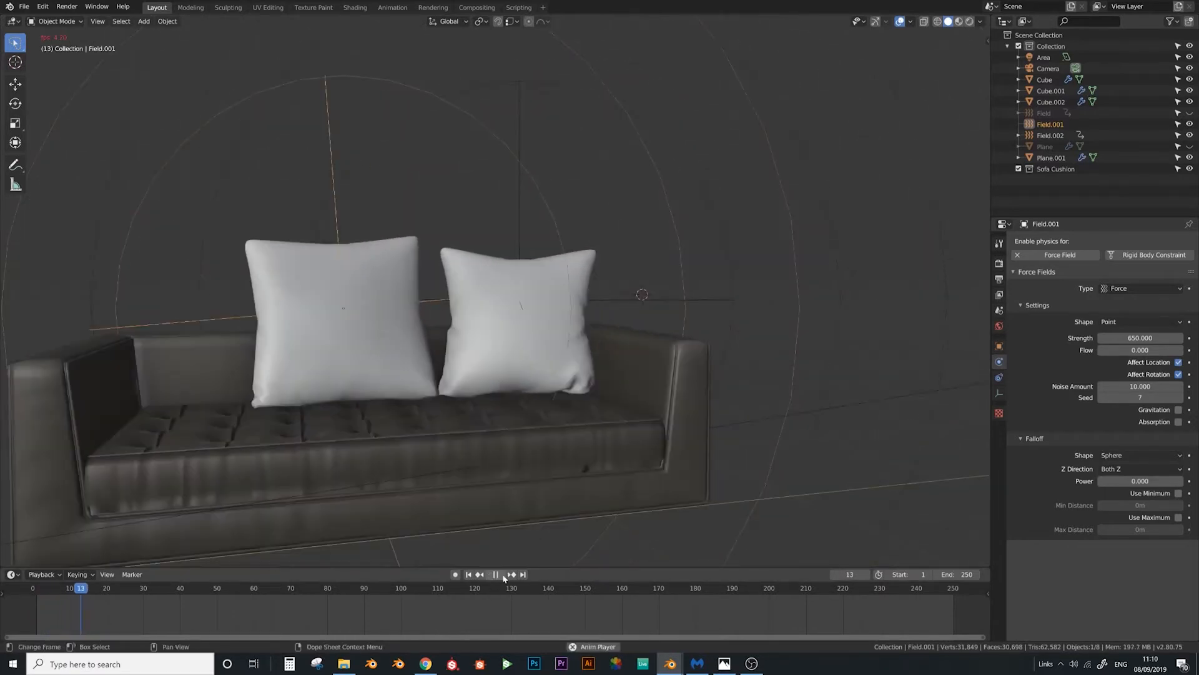
pyautogui.click(496, 575)
pyautogui.moveTo(437, 481); pyautogui.dragTo(429, 457, button='middle')
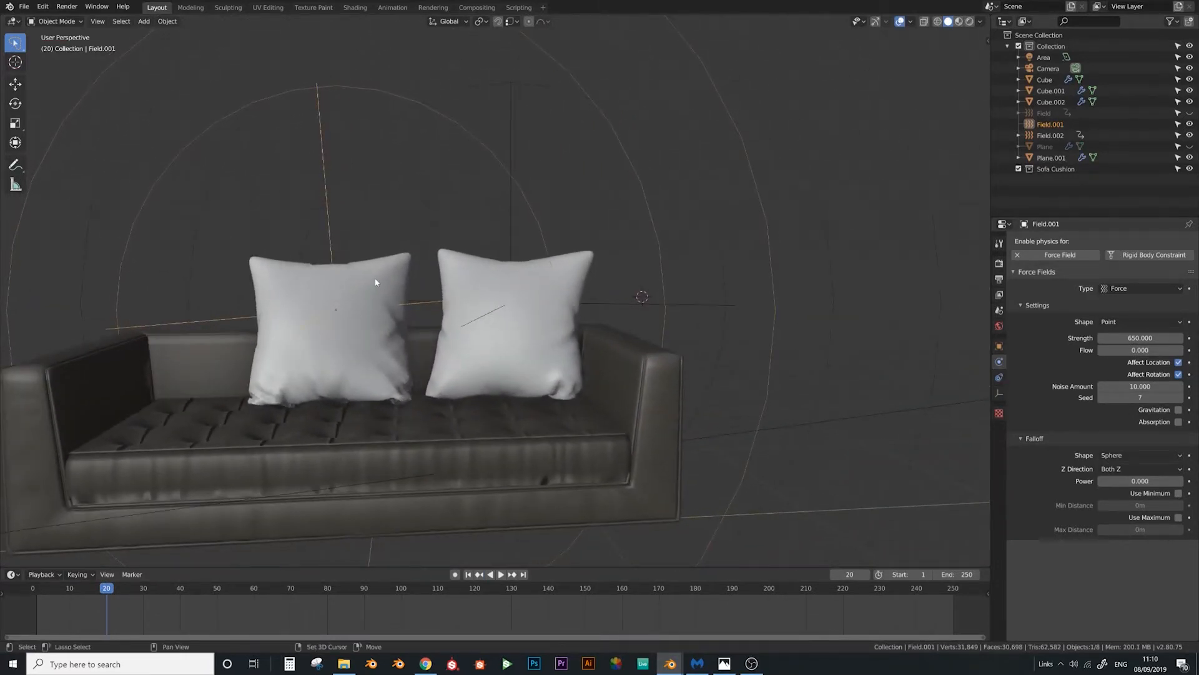
# Duplicate the simulated second cushion together with its force field and place the copies at the free end of the sofa
pyautogui.keyDown('shift'); pyautogui.click(379, 300); pyautogui.keyUp('shift')
pyautogui.moveTo(381, 316); pyautogui.dragTo(373, 348, button='middle')
pyautogui.hotkey('shift', 'd')
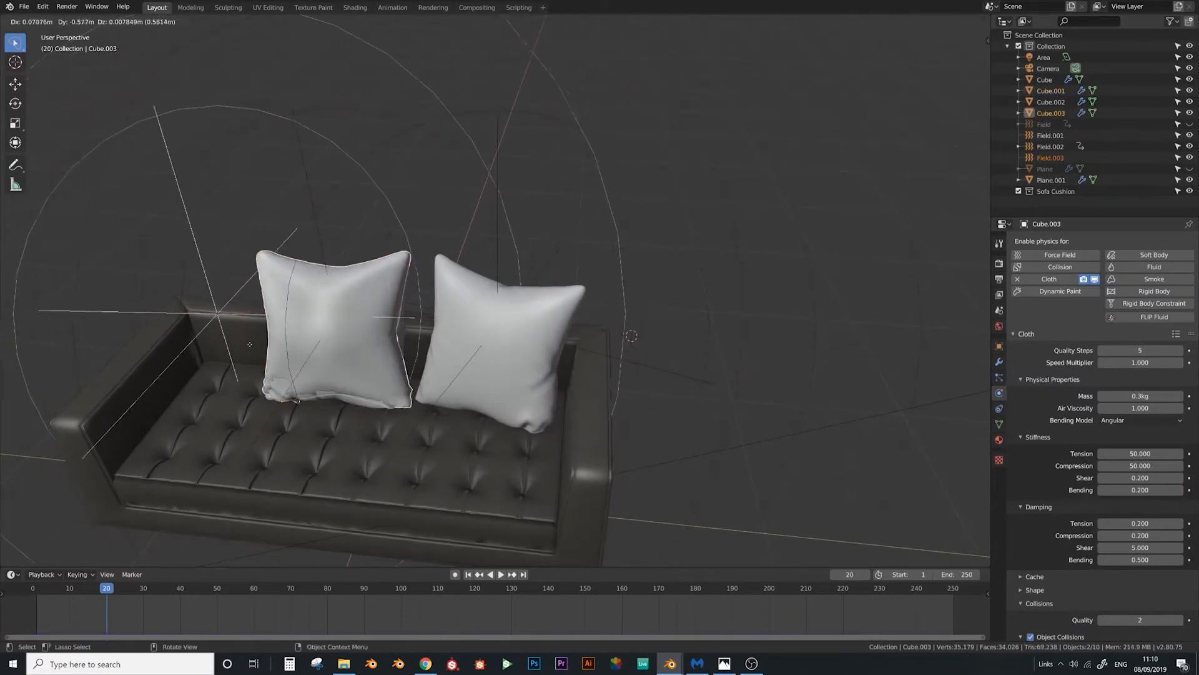
pyautogui.click(314, 373)
# Apply the Subdivision and Cloth modifiers of the middle cushion to freeze its simulated shape
pyautogui.click(386, 344)
pyautogui.moveTo(386, 343); pyautogui.dragTo(415, 336, button='middle')
pyautogui.click(999, 362)
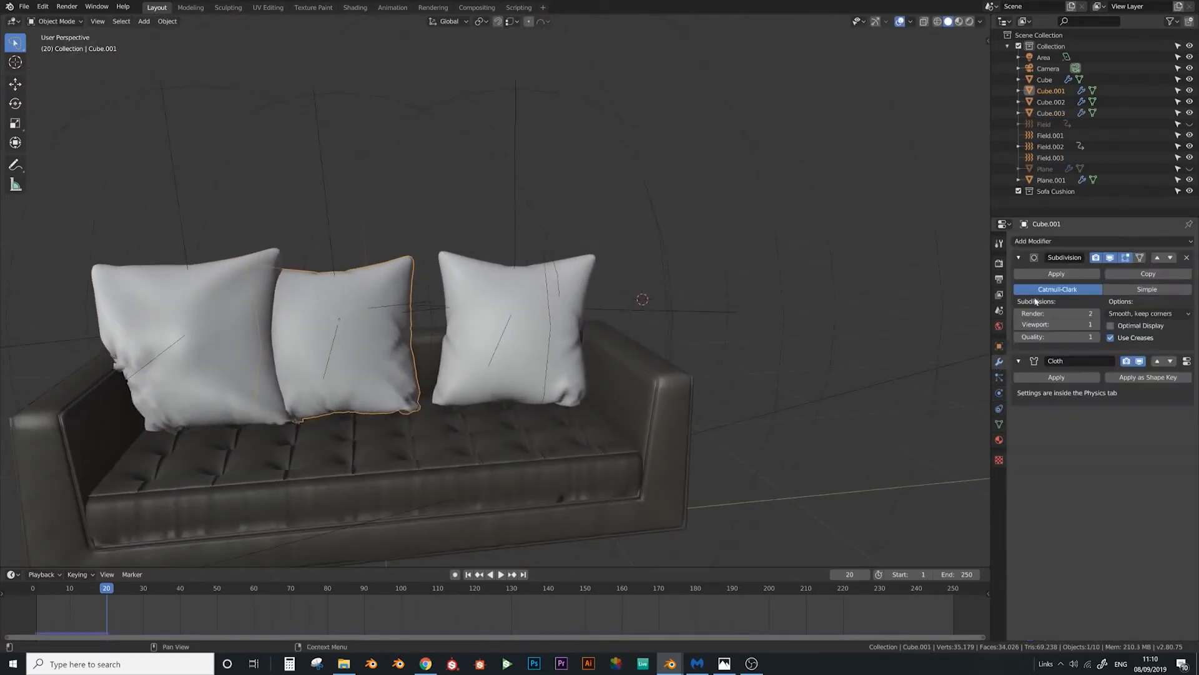
pyautogui.click(1045, 276)
pyautogui.click(1045, 277)
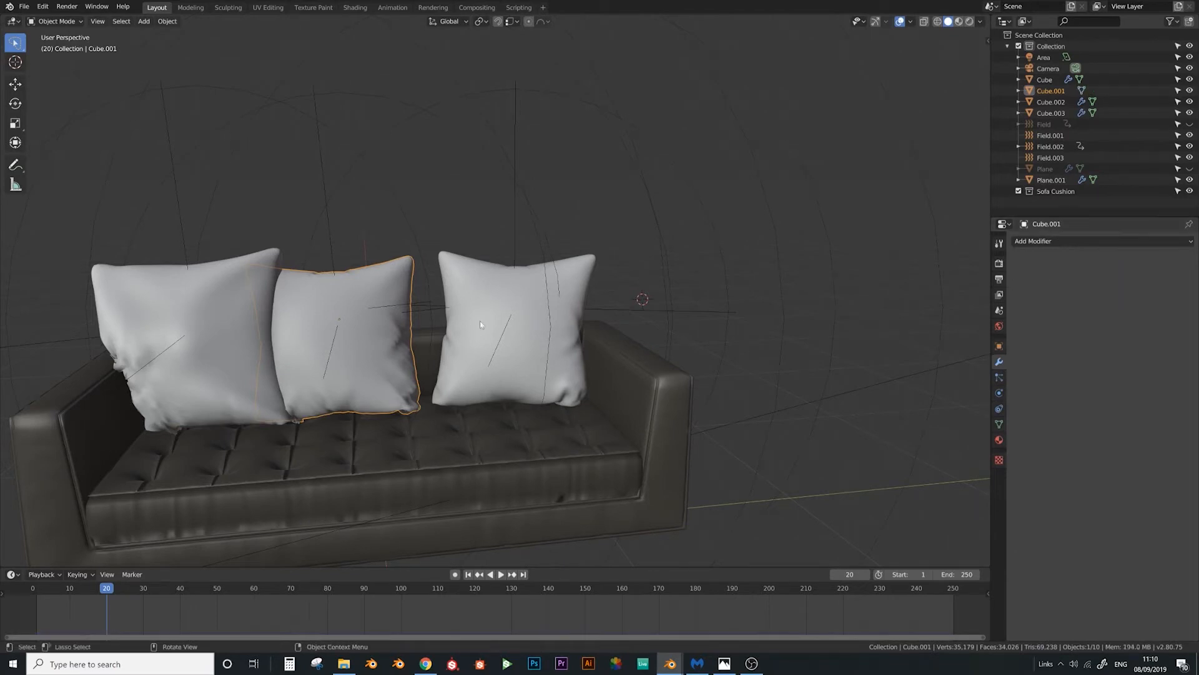
# Delete the force fields belonging to the middle cushion and the first settled cushion
pyautogui.click(330, 242)
pyautogui.press('Delete')
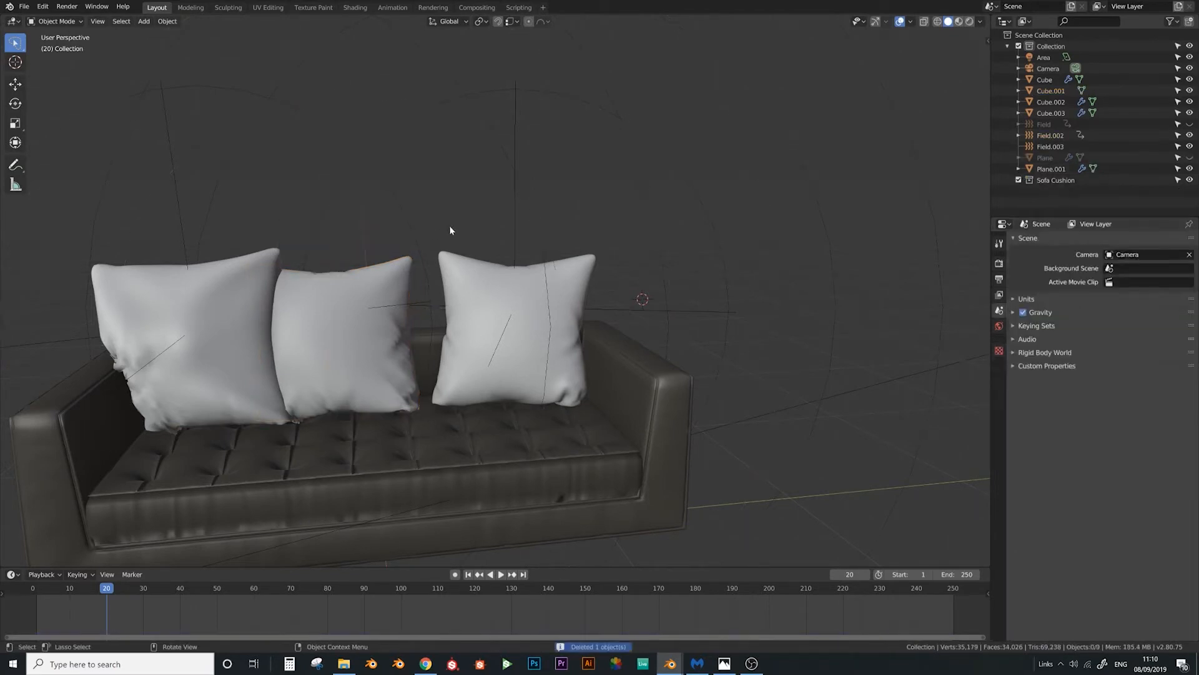
pyautogui.click(516, 219)
pyautogui.press('x')
pyautogui.click(516, 221)
# Move the third cushion and its force field forward from the sofa back, rewind to the first frame, and rotate them from above
pyautogui.click(224, 310)
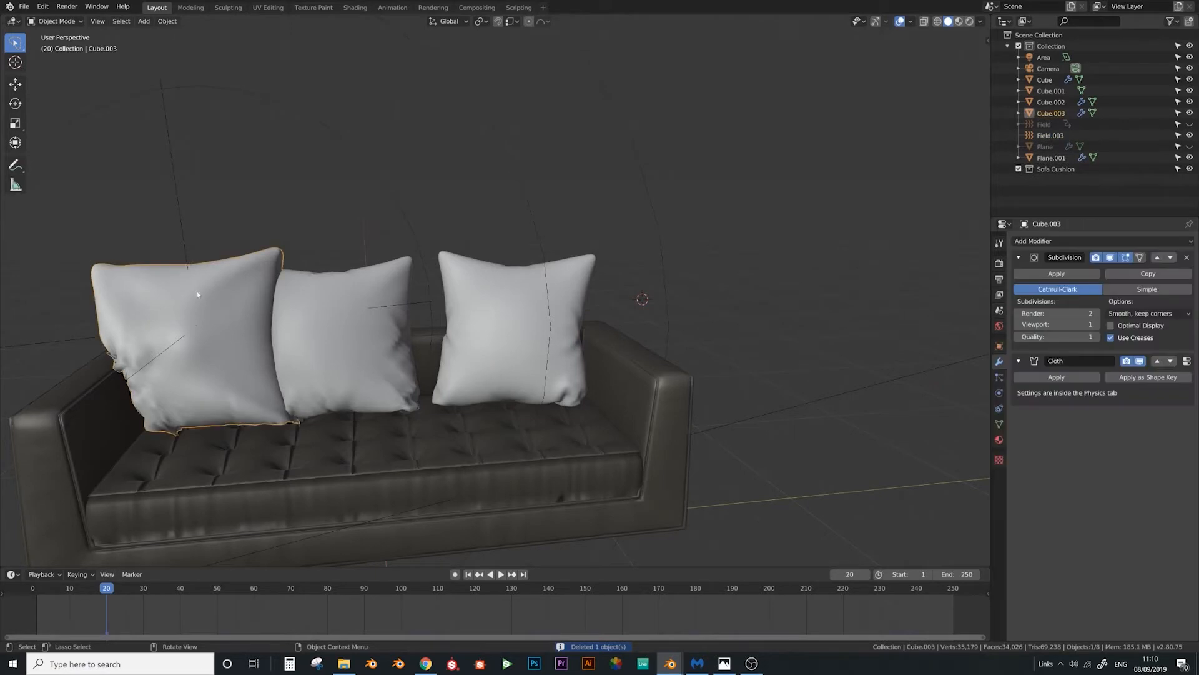
pyautogui.keyDown('shift'); pyautogui.click(187, 242); pyautogui.keyUp('shift')
pyautogui.moveTo(248, 361); pyautogui.dragTo(531, 475, button='middle')
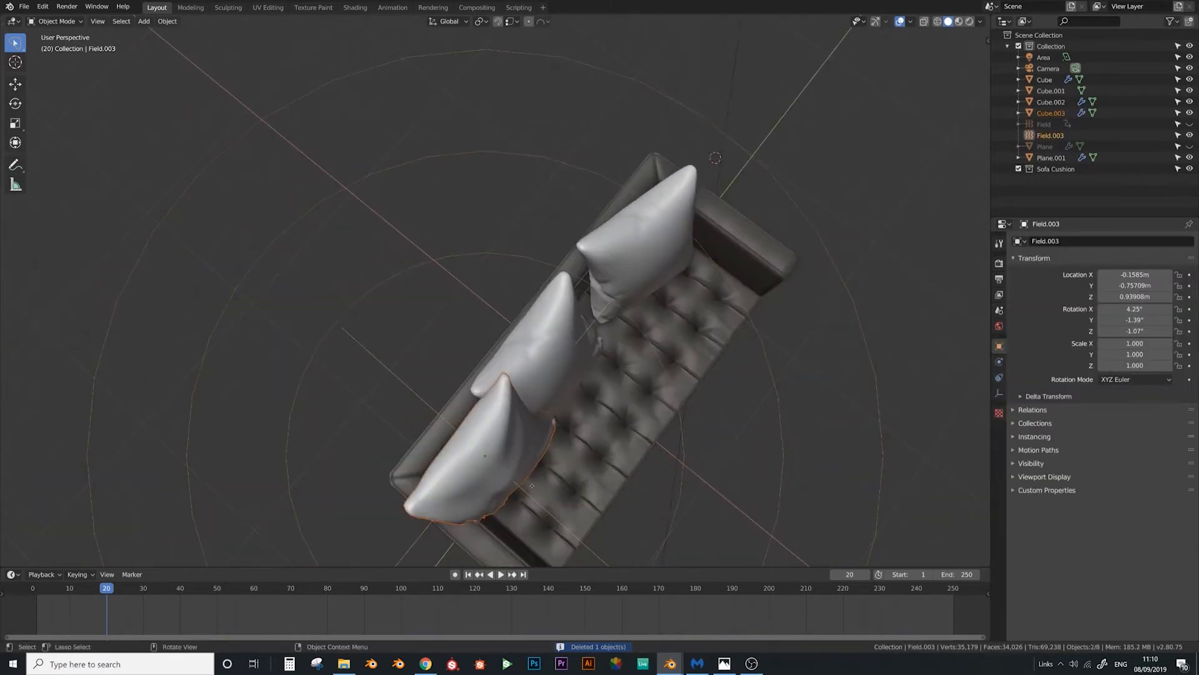
pyautogui.press('g')
pyautogui.click(555, 493)
pyautogui.click(468, 575)
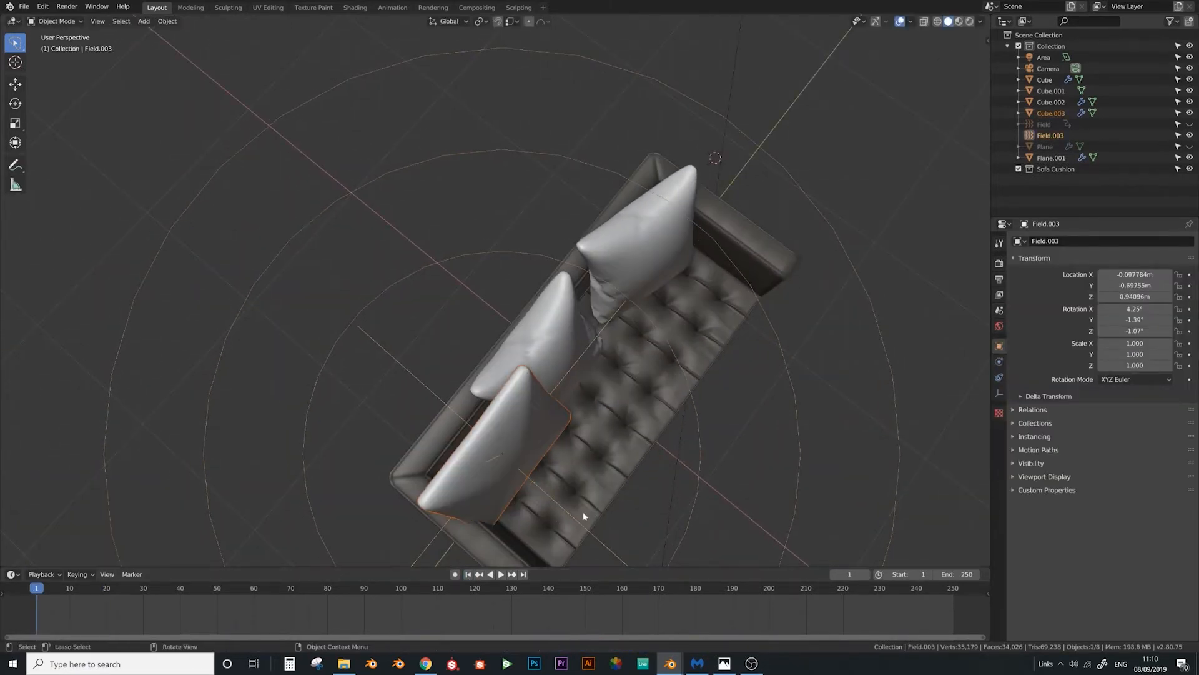
pyautogui.press('r')
pyautogui.click(585, 461)
# Move the middle cushion toward the first one, rotate it about the Z axis, and lower it onto the sofa seat
pyautogui.moveTo(585, 461); pyautogui.dragTo(615, 348, button='middle')
pyautogui.click(501, 407)
pyautogui.press('g')
pyautogui.click(575, 395)
pyautogui.press('r')
pyautogui.press('z')
pyautogui.click(597, 471)
pyautogui.press('g')
pyautogui.click(602, 470)
pyautogui.press('g')
pyautogui.press('z')
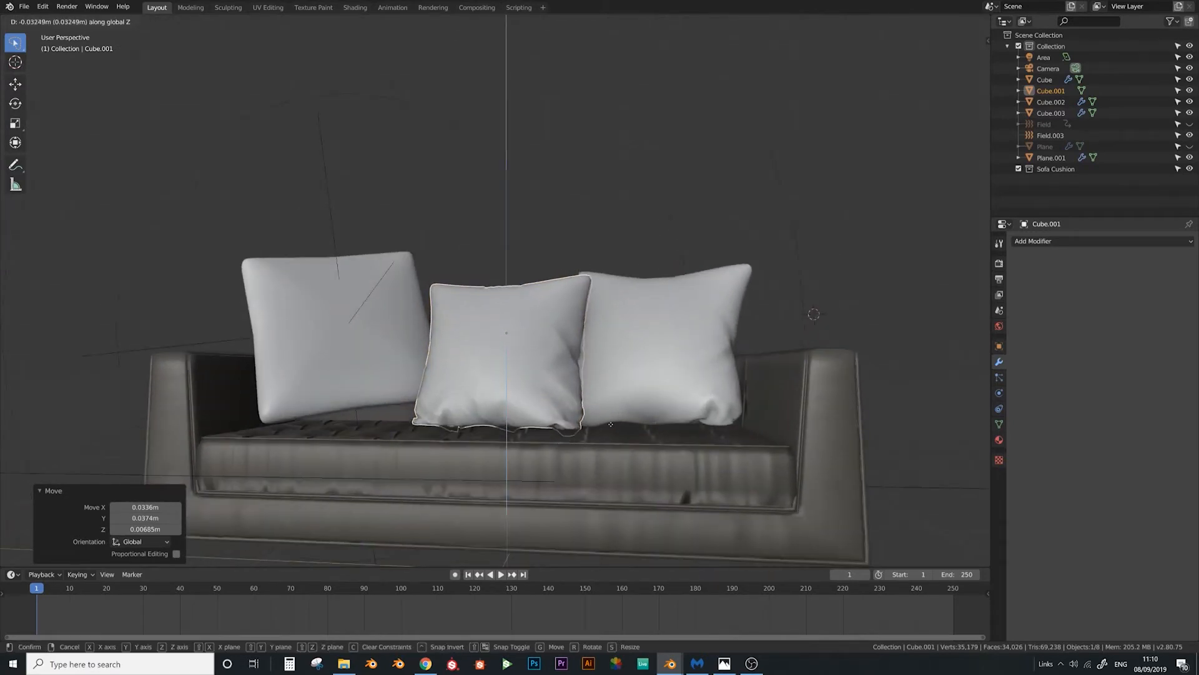
pyautogui.click(610, 422)
# Fine-tune the middle cushion's position so it rests on the seat against the first cushion
pyautogui.moveTo(610, 422); pyautogui.dragTo(498, 512, button='middle')
pyautogui.scroll(5, 406, 344)
pyautogui.moveTo(406, 344); pyautogui.dragTo(441, 406, button='middle')
pyautogui.moveTo(422, 460); pyautogui.dragTo(563, 440, button='middle')
pyautogui.press('g')
pyautogui.click(569, 464)
pyautogui.press('g')
pyautogui.click(449, 424)
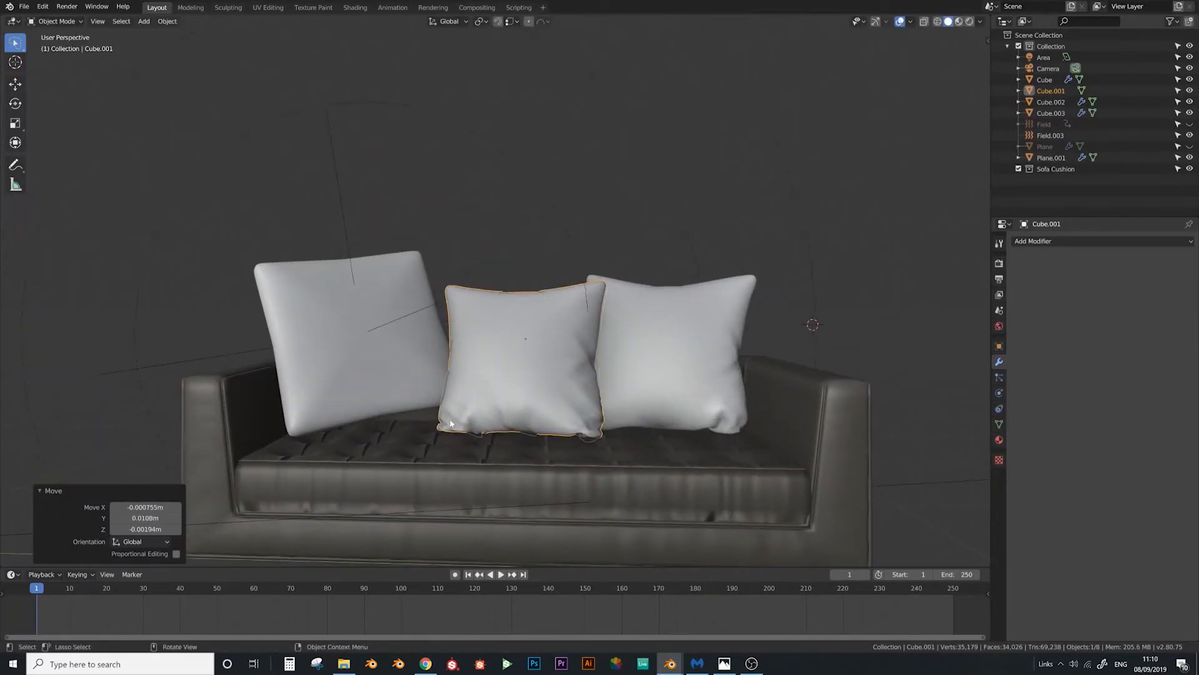
# Shift the third cushion and its force field by 0.0146 m in X and 0.0207 m in Y
pyautogui.moveTo(643, 366); pyautogui.dragTo(512, 318, button='middle')
pyautogui.click(432, 386)
pyautogui.keyDown('shift'); pyautogui.click(434, 395); pyautogui.keyUp('shift')
pyautogui.press('g')
pyautogui.click(437, 397)
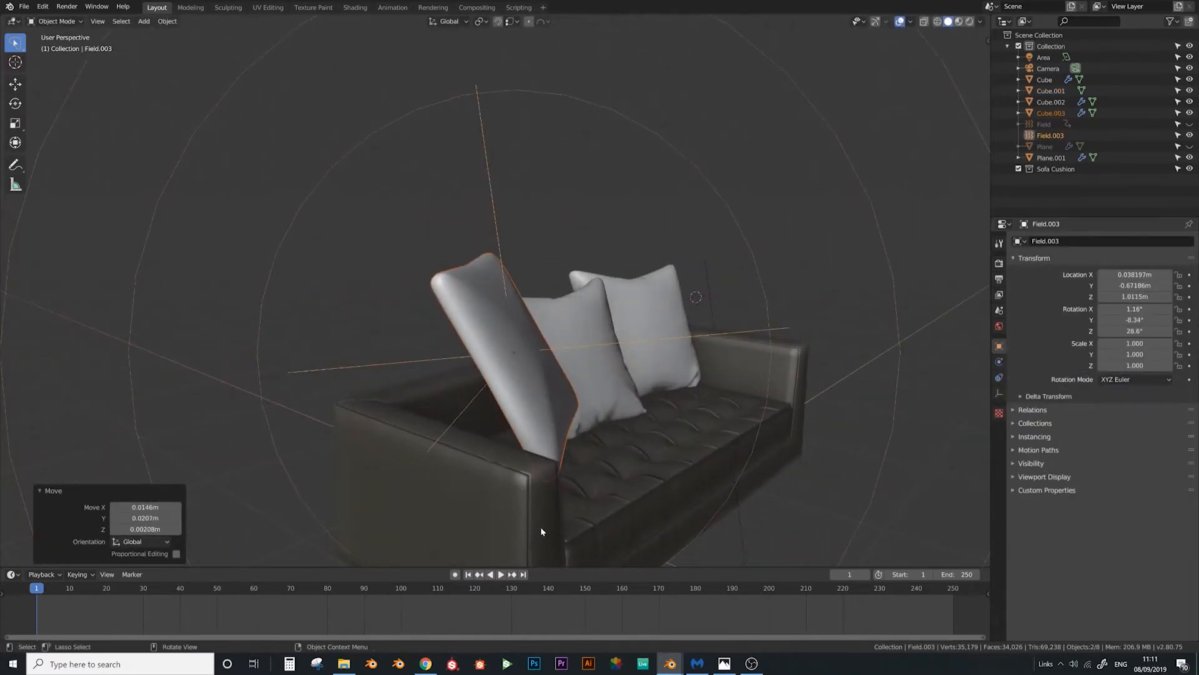
# Move the middle cushion in front of the first cushion and rotate it -33.5° about the global Z axis
pyautogui.moveTo(541, 526); pyautogui.dragTo(565, 465, button='middle')
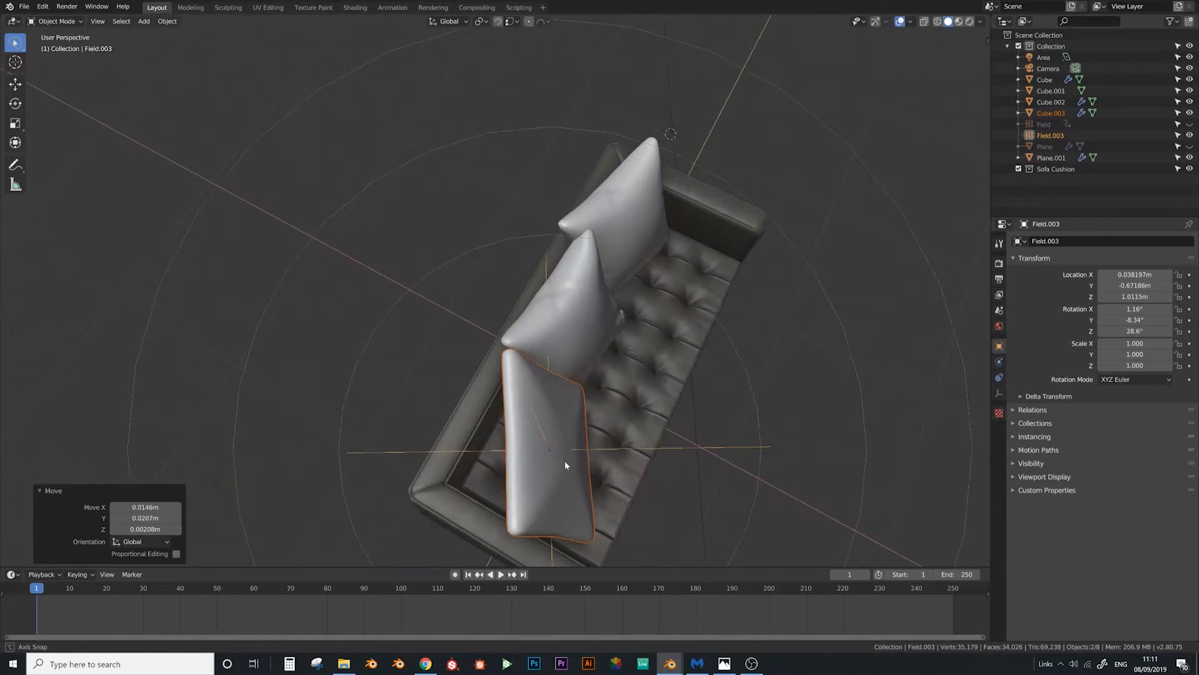
pyautogui.click(598, 310)
pyautogui.moveTo(597, 309); pyautogui.dragTo(549, 353, button='middle')
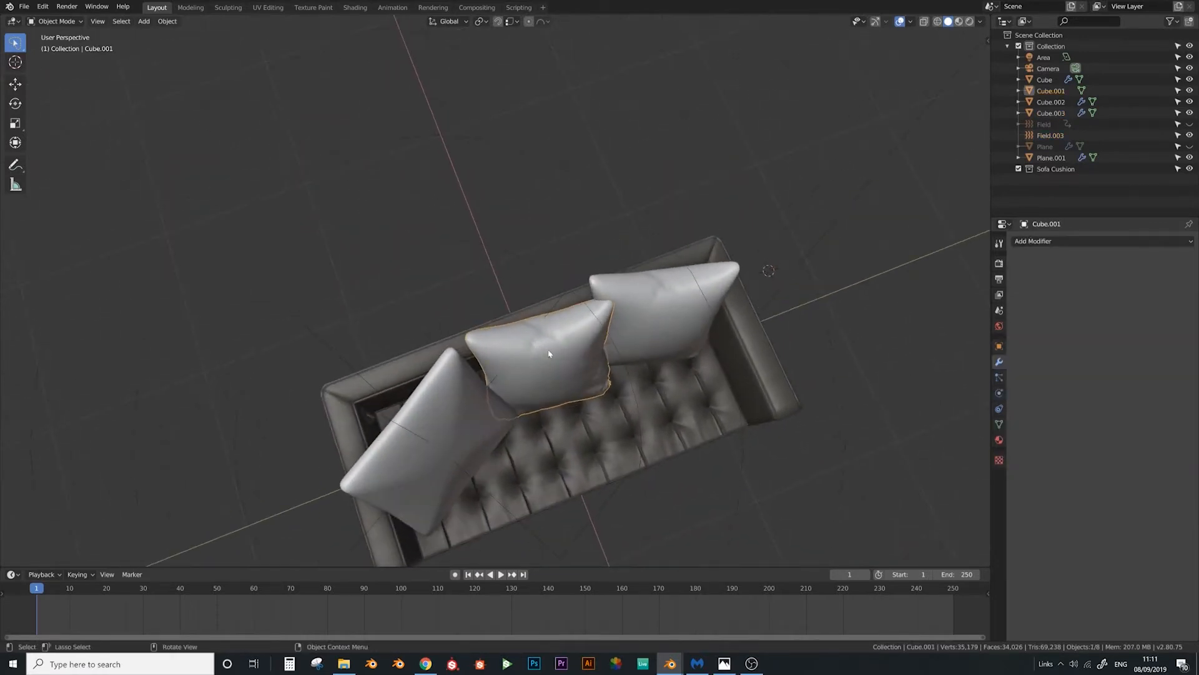
pyautogui.press('g')
pyautogui.click(605, 355)
pyautogui.press('r')
pyautogui.press('z')
pyautogui.click(450, 443)
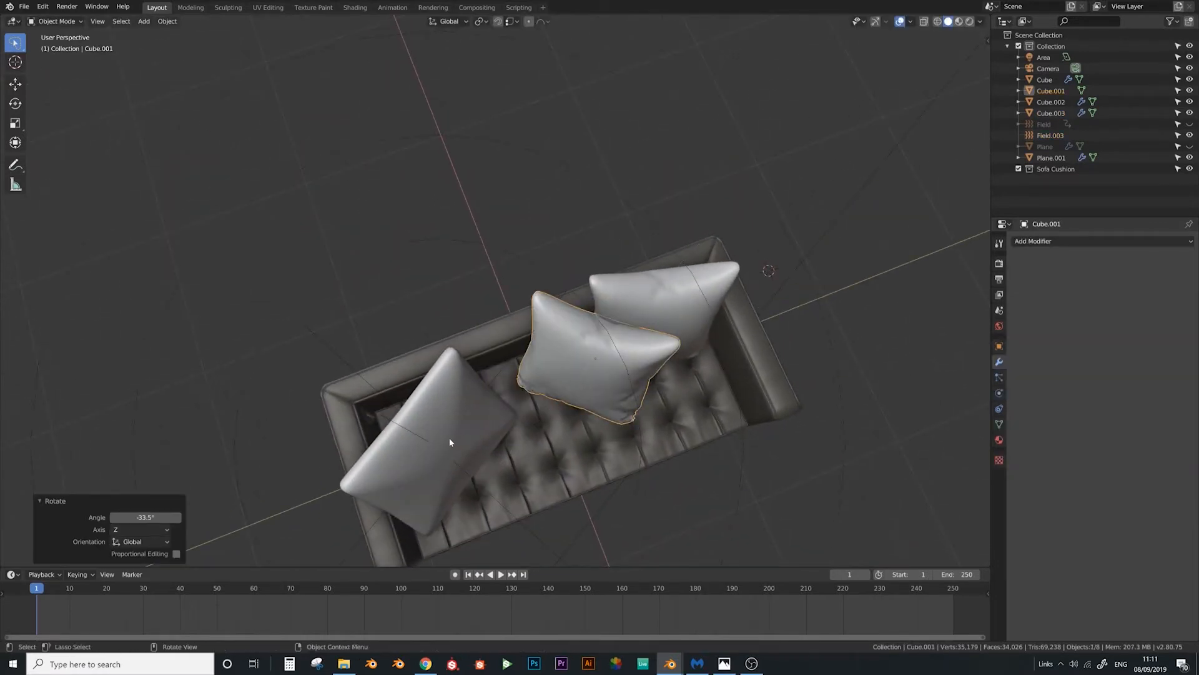
# Reposition the third cushion together with its force field against the sofa's arm and back, raised above the seat
pyautogui.click(425, 439)
pyautogui.keyDown('shift'); pyautogui.click(438, 445); pyautogui.keyUp('shift')
pyautogui.keyDown('shift'); pyautogui.click(441, 439); pyautogui.keyUp('shift')
pyautogui.moveTo(442, 439); pyautogui.dragTo(507, 580, button='middle')
pyautogui.press('g')
pyautogui.click(481, 402)
pyautogui.press('g')
pyautogui.click(492, 414)
pyautogui.press('g')
pyautogui.click(466, 468)
pyautogui.press('g')
pyautogui.click(518, 407)
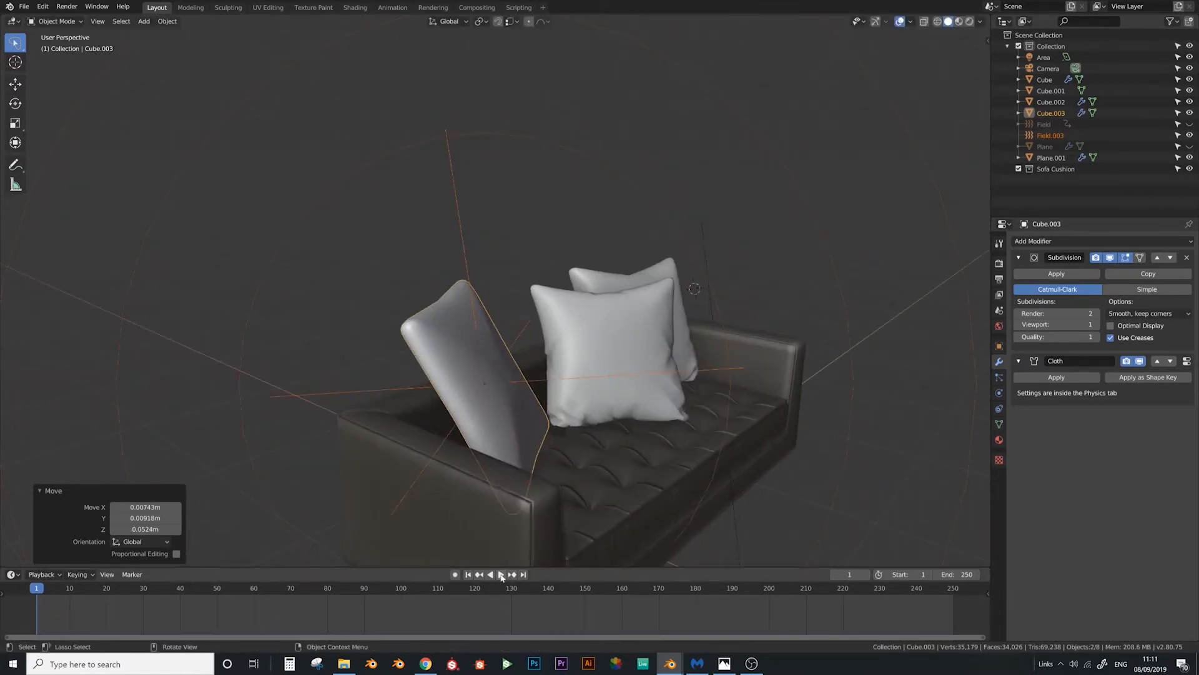
# Run the cloth simulation on the third cushion, inspect its shape, and return to the first frame
pyautogui.click(468, 575)
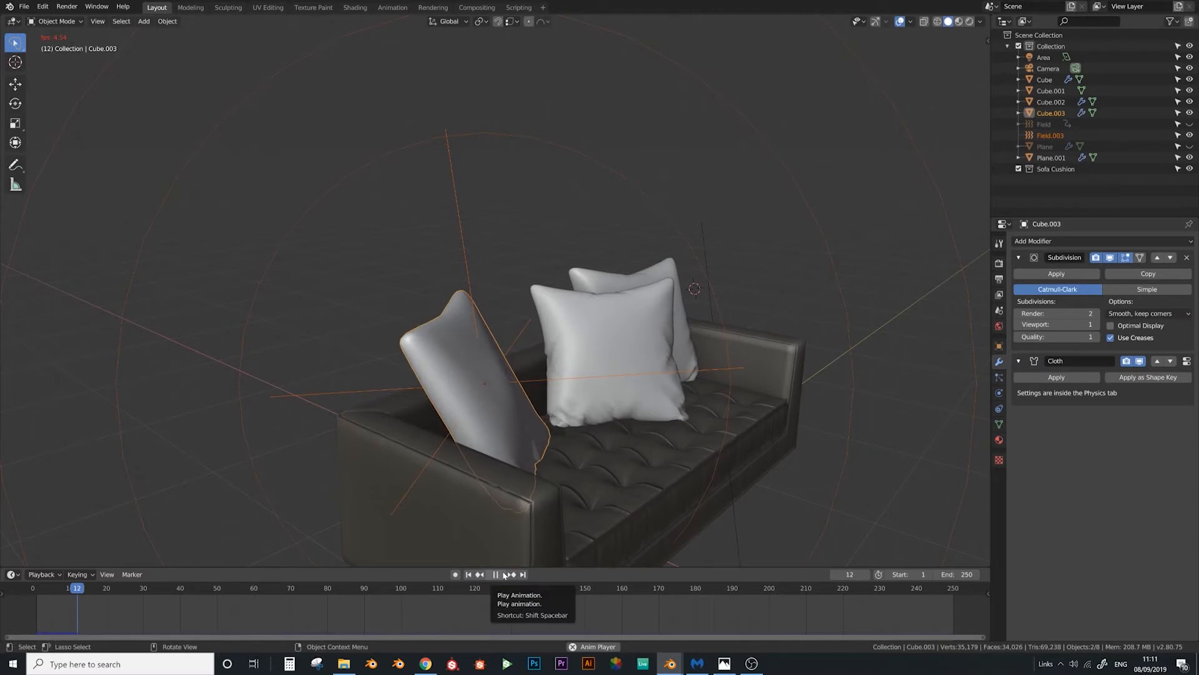
pyautogui.click(504, 575)
pyautogui.moveTo(500, 544); pyautogui.dragTo(547, 503, button='middle')
pyautogui.click(468, 574)
# Set the strength of the third cushion's force field to 1000 and run the simulation to frame 15
pyautogui.moveTo(481, 438); pyautogui.dragTo(491, 307, button='middle')
pyautogui.click(483, 270)
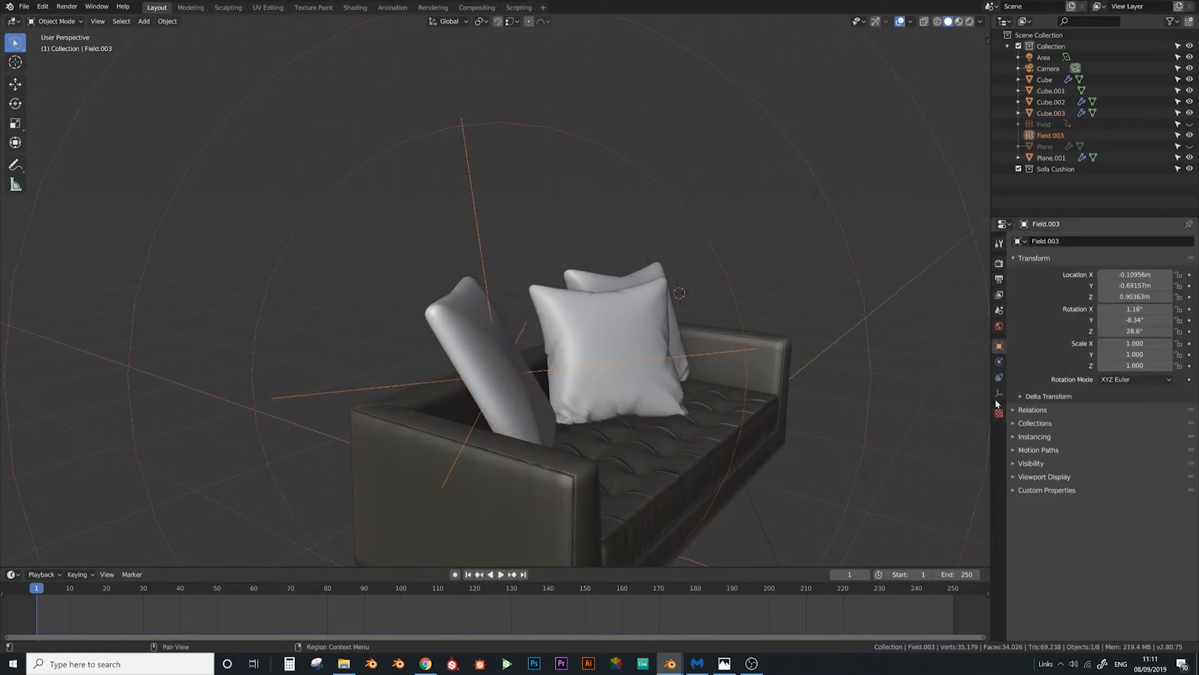
pyautogui.click(999, 377)
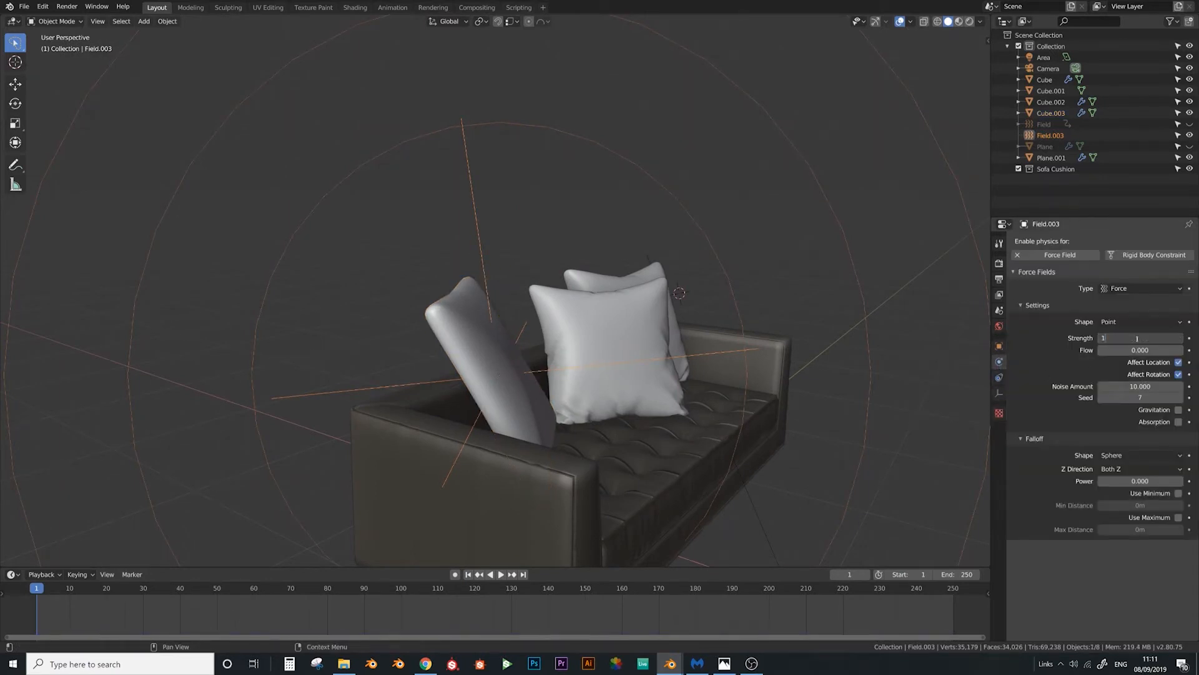
pyautogui.click(501, 574)
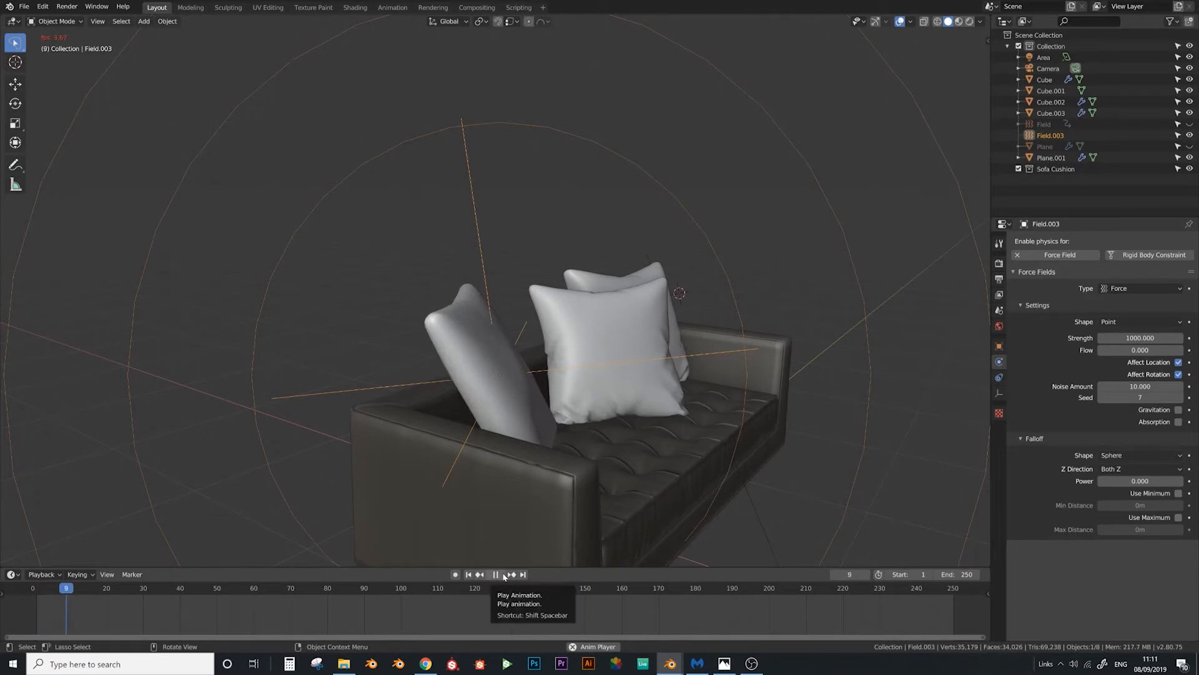
pyautogui.click(504, 575)
pyautogui.moveTo(550, 490); pyautogui.dragTo(511, 500, button='middle')
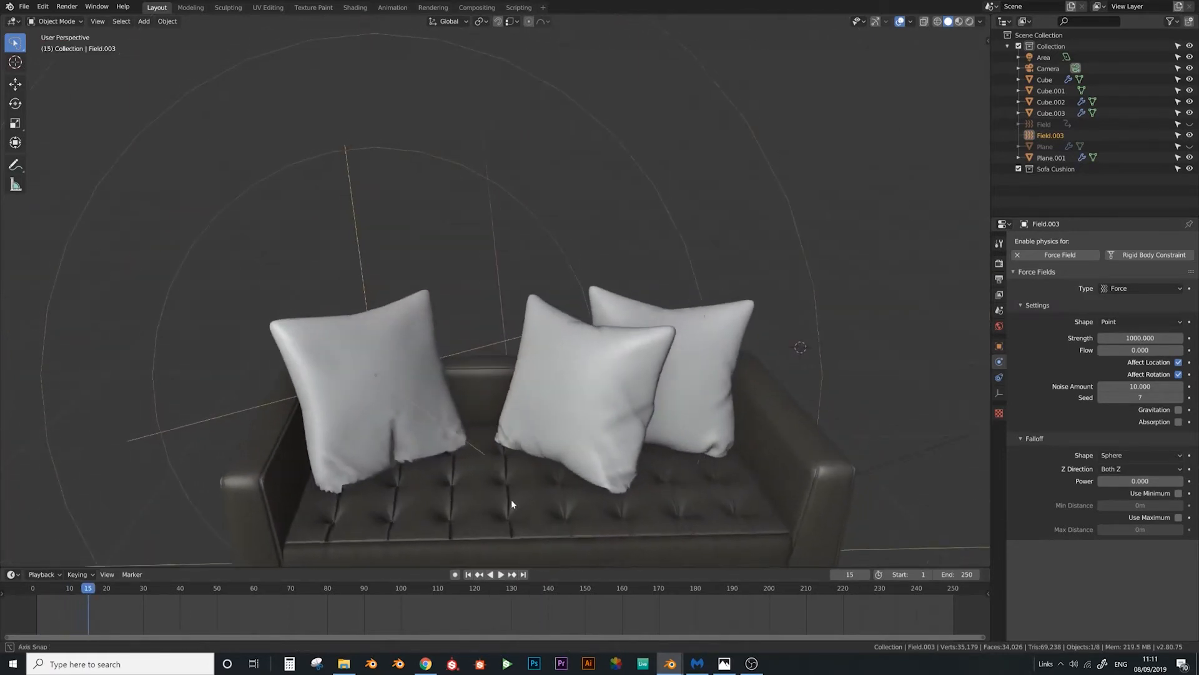
# Back at the first frame, rotate the third cushion and its force field by -7.64° in the view and move them toward the sofa back
pyautogui.click(468, 574)
pyautogui.moveTo(423, 414); pyautogui.dragTo(484, 391, button='middle')
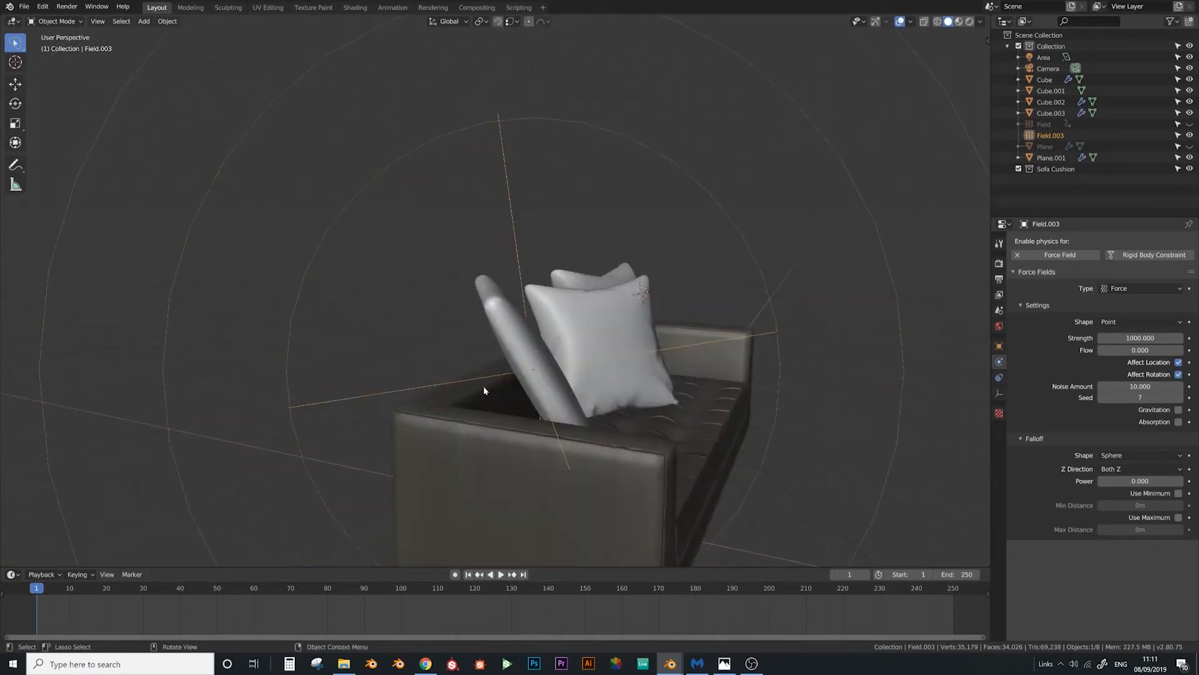
pyautogui.keyDown('shift'); pyautogui.click(503, 343); pyautogui.keyUp('shift')
pyautogui.moveTo(502, 343); pyautogui.dragTo(471, 364, button='middle')
pyautogui.press('r')
pyautogui.click(634, 394)
pyautogui.press('g')
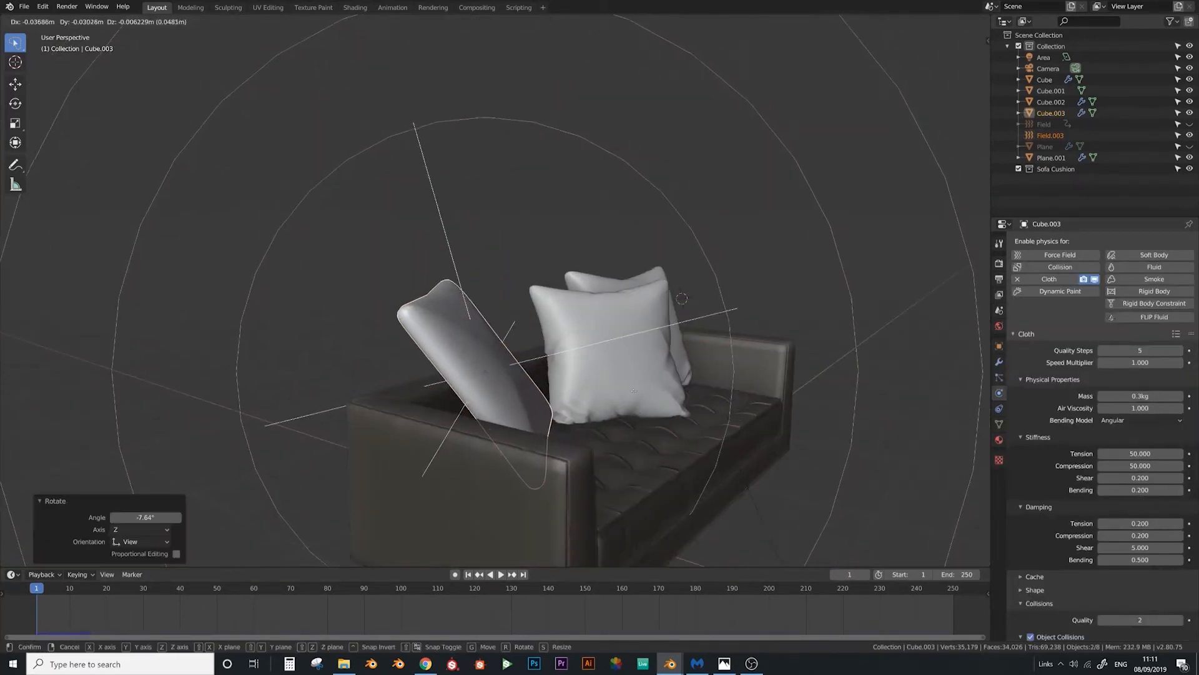
pyautogui.click(616, 384)
# Move the third cushion and its force field by -0.00321, 0.0125 and 0.0371 m, and run the cloth simulation to frame 17
pyautogui.moveTo(615, 381); pyautogui.dragTo(625, 406, button='middle')
pyautogui.moveTo(532, 416); pyautogui.dragTo(483, 409, button='middle')
pyautogui.press('g')
pyautogui.click(487, 400)
pyautogui.click(501, 574)
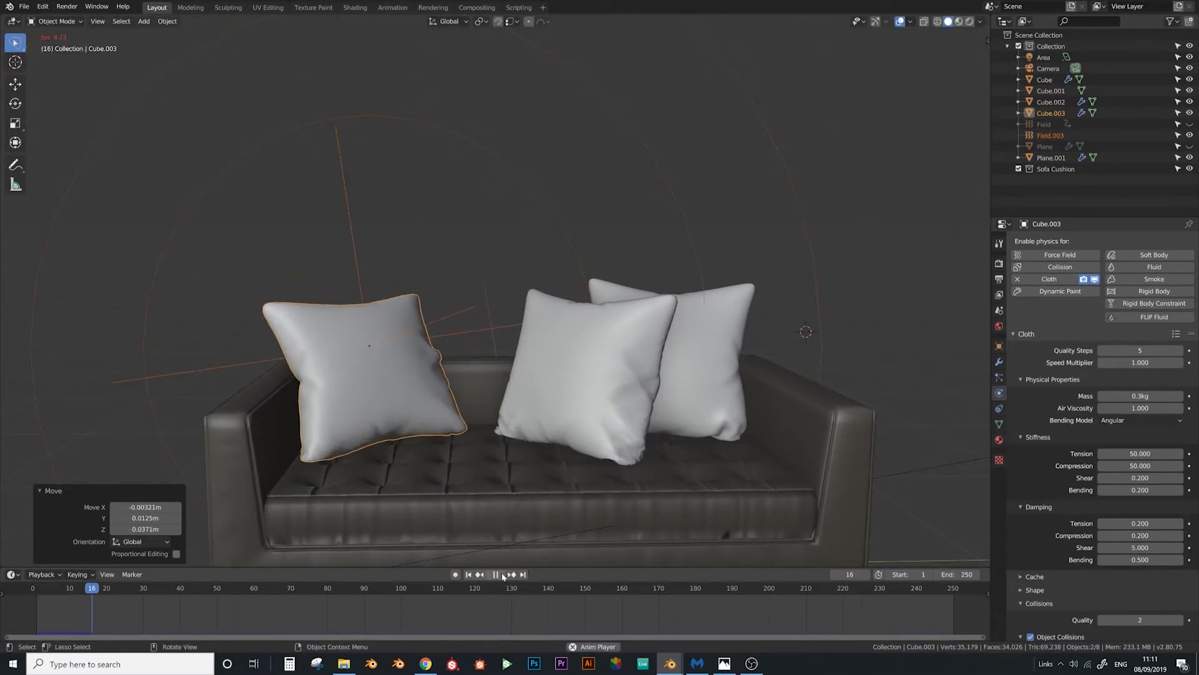
pyautogui.click(497, 575)
pyautogui.moveTo(446, 430); pyautogui.dragTo(485, 472, button='middle')
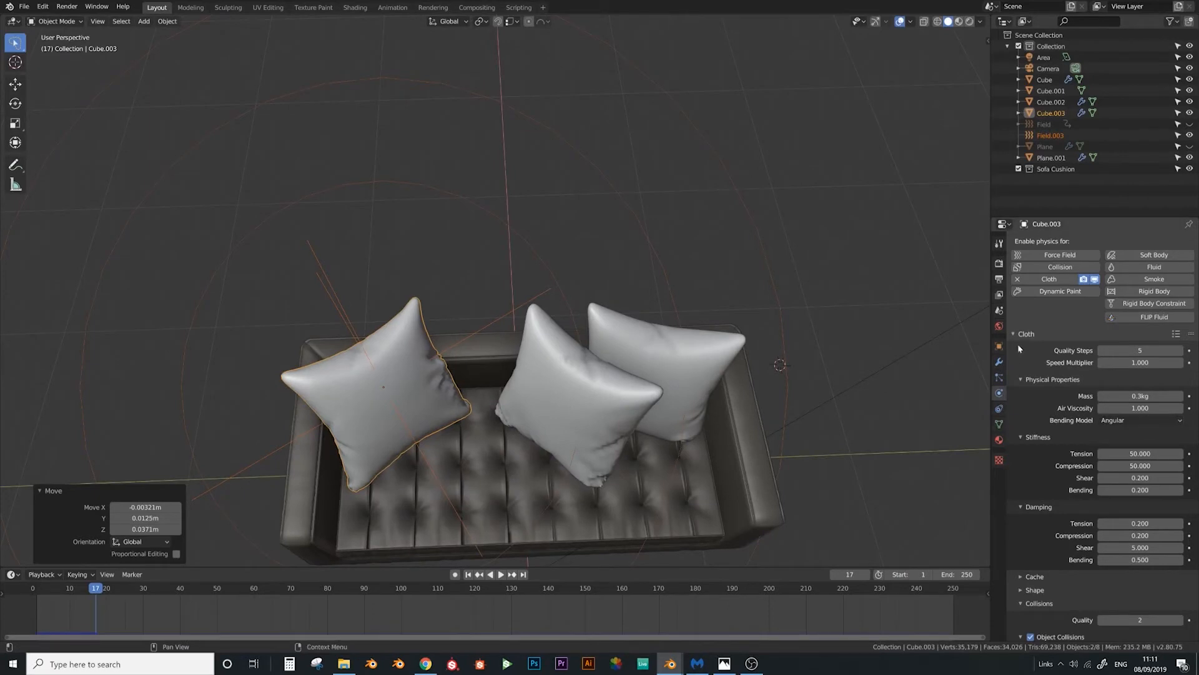
# Duplicate the third cushion with its force field and place the copy in the air behind the sofa, as a spare
pyautogui.click(1000, 362)
pyautogui.moveTo(987, 386); pyautogui.dragTo(542, 341, button='middle')
pyautogui.hotkey('shift', 'd')
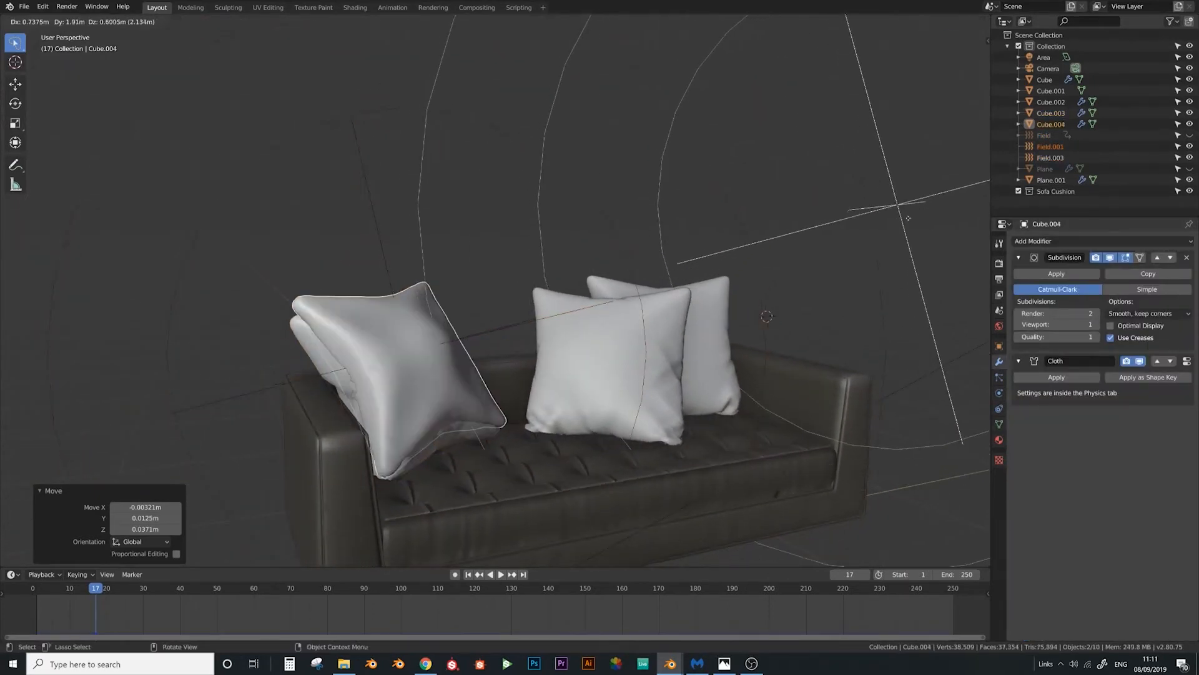
pyautogui.click(735, 348)
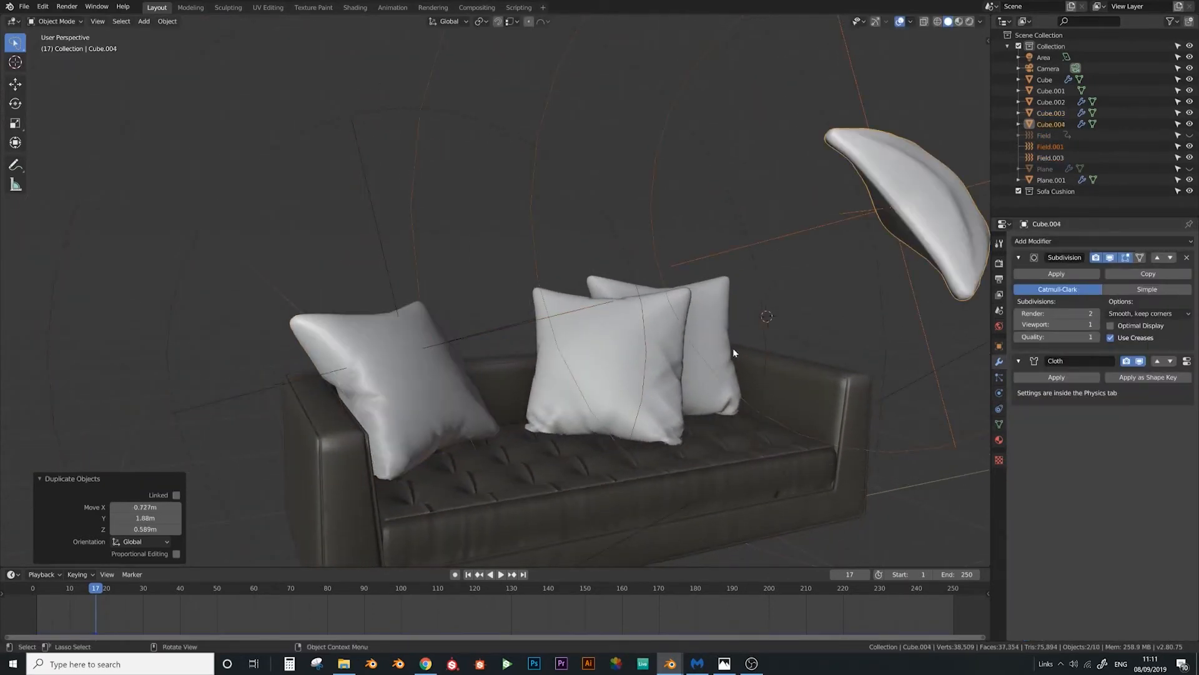
# Apply the Subdivision and Cloth modifiers on the third cushion on the sofa and delete its force field
pyautogui.click(422, 391)
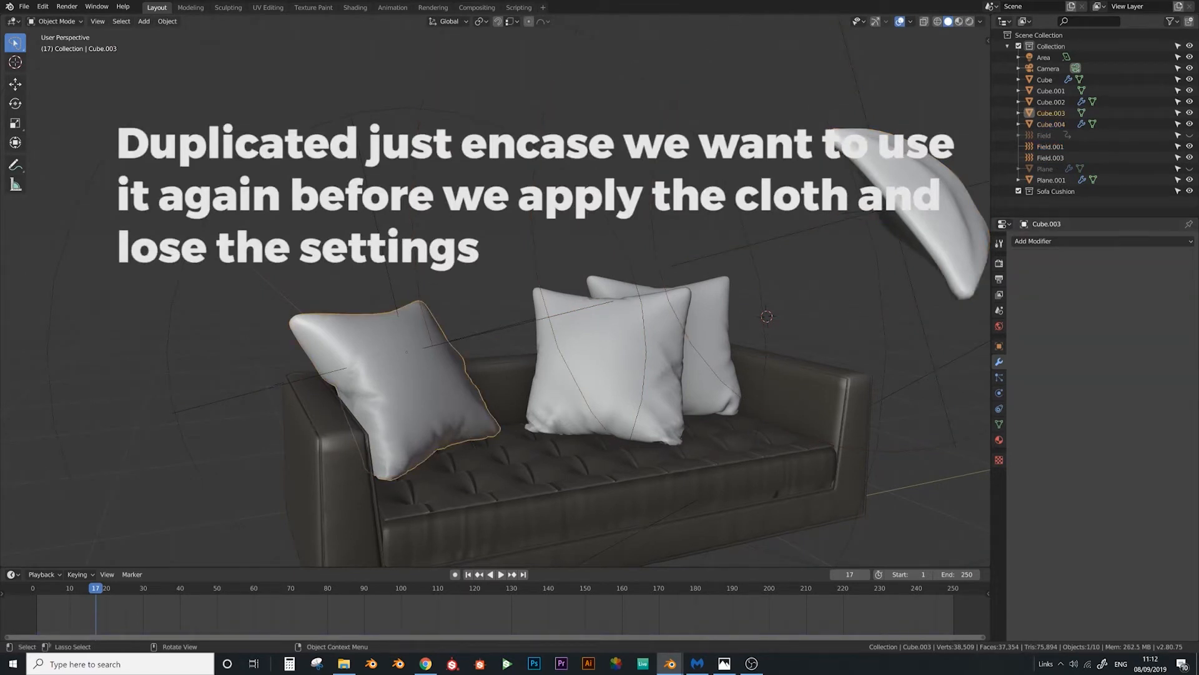
pyautogui.click(392, 232)
pyautogui.press('x')
pyautogui.click(392, 236)
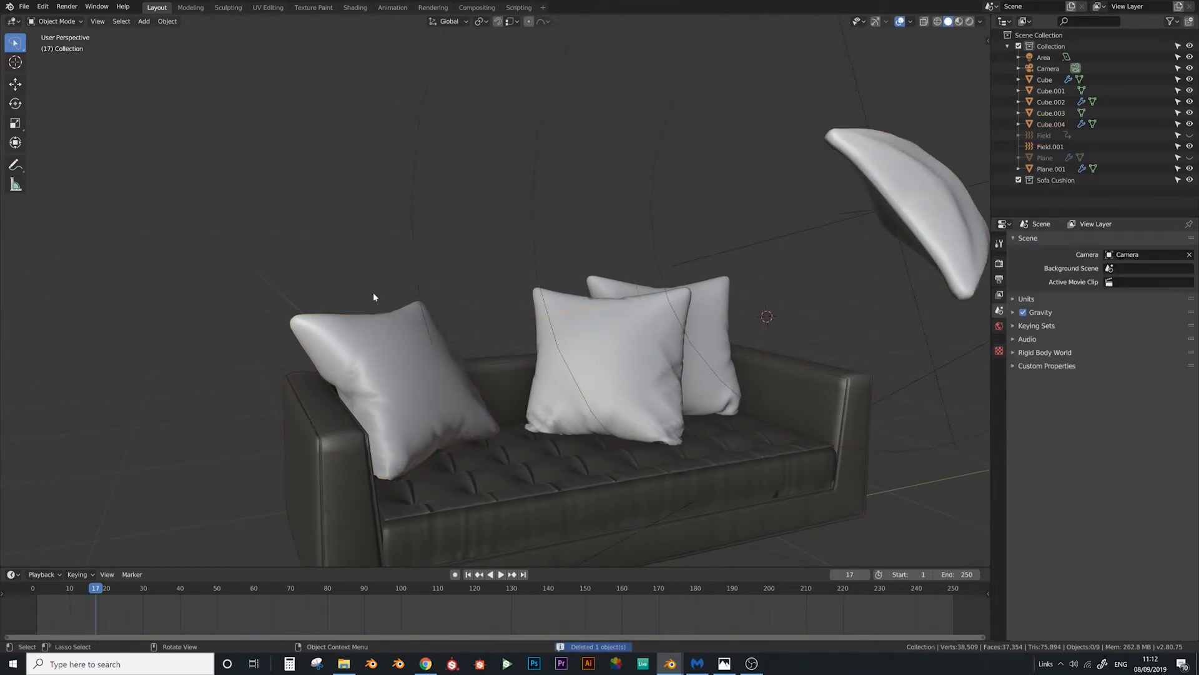
# Rotate the front cushion about the Z axis and move it along the seat into the gap between the other two cushions
pyautogui.click(395, 351)
pyautogui.moveTo(634, 359); pyautogui.dragTo(626, 452, button='middle')
pyautogui.press('r')
pyautogui.press('z')
pyautogui.click(656, 403)
pyautogui.press('g')
pyautogui.click(612, 392)
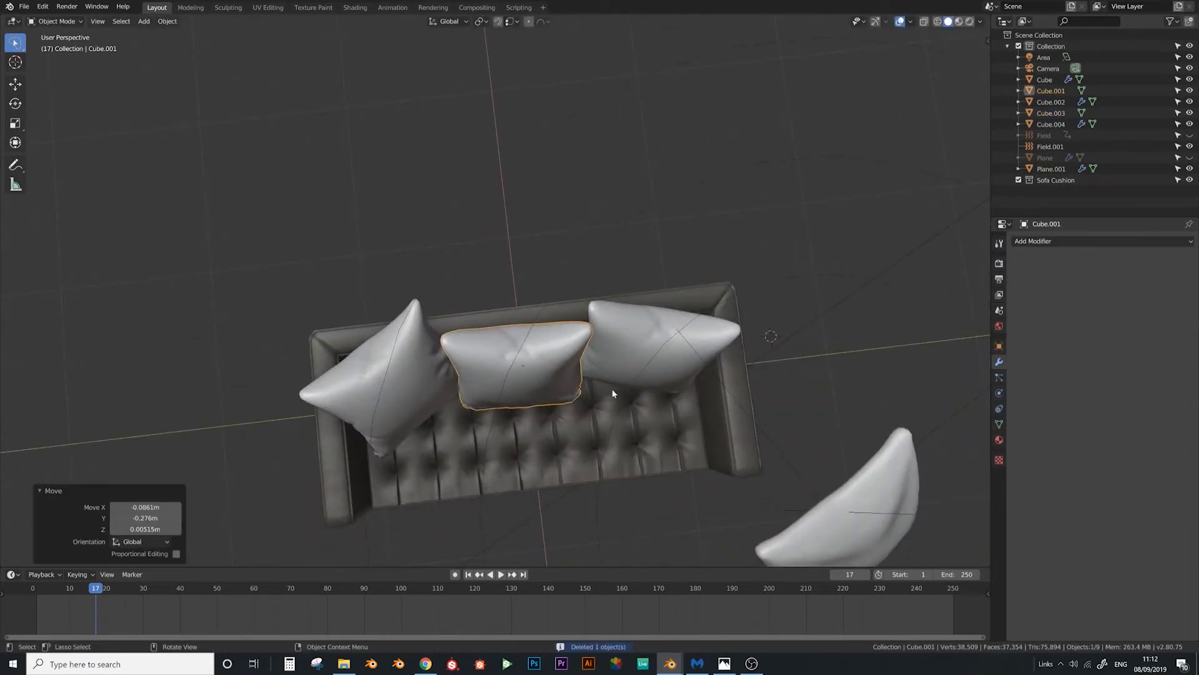
pyautogui.moveTo(613, 395); pyautogui.dragTo(503, 379, button='middle')
pyautogui.press('g')
pyautogui.hotkey('shift', 'z')
pyautogui.click(664, 332)
# Link the sofa's material to the three cushions sitting on it
pyautogui.keyDown('shift'); pyautogui.click(497, 383); pyautogui.keyUp('shift')
pyautogui.keyDown('shift'); pyautogui.click(611, 310); pyautogui.keyUp('shift')
pyautogui.keyDown('shift'); pyautogui.click(644, 399); pyautogui.keyUp('shift')
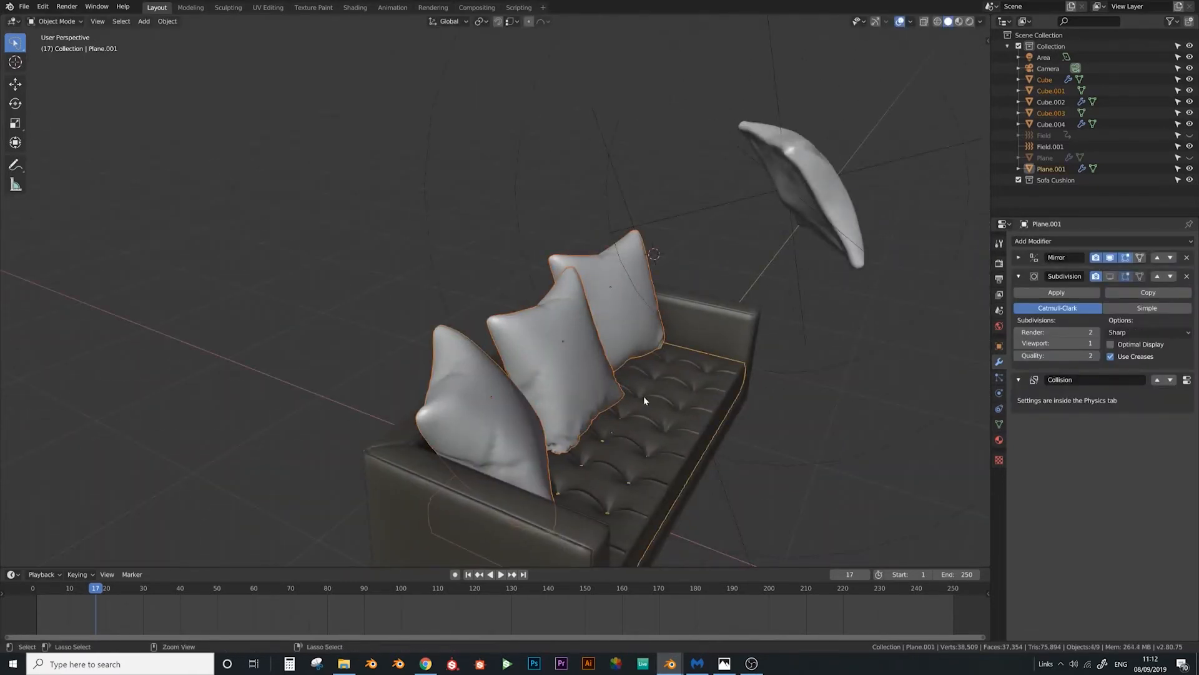
pyautogui.hotkey('ctrl', 'l')
pyautogui.press('Escape')
pyautogui.hotkey('ctrl', 'l')
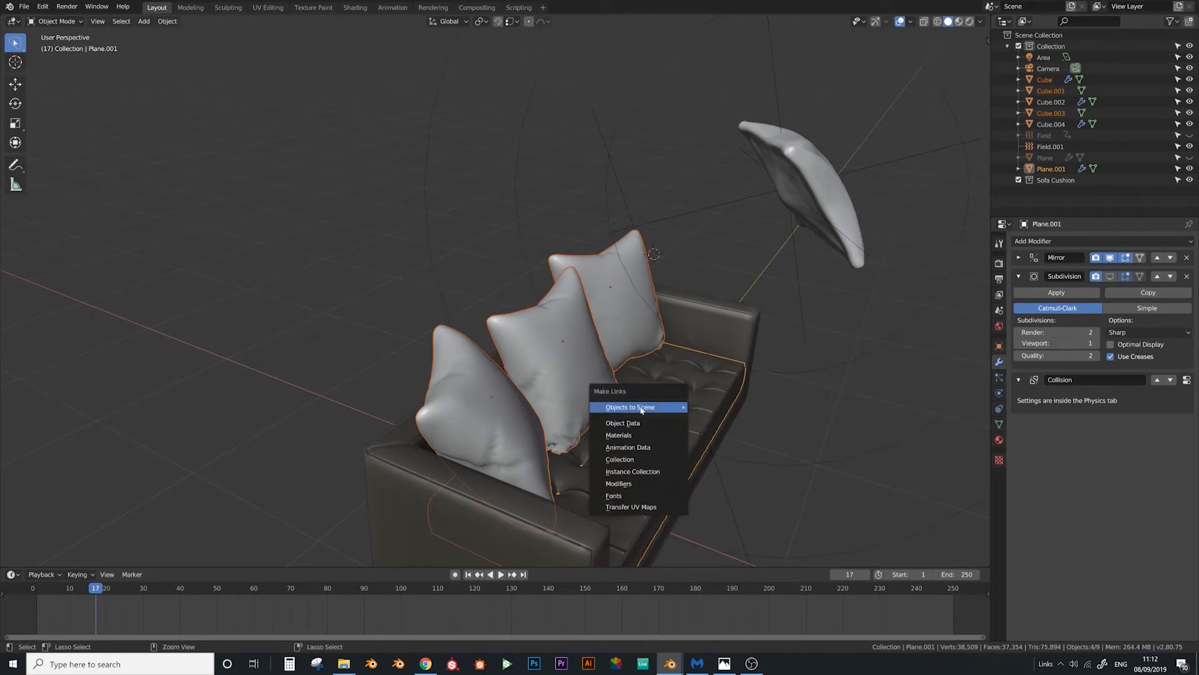
pyautogui.press('Down')
pyautogui.press('Down')
pyautogui.press('Return')
# Select the three cushions on the sofa and isolate them in Local View
pyautogui.moveTo(640, 406); pyautogui.dragTo(589, 382, button='middle')
pyautogui.click(553, 373)
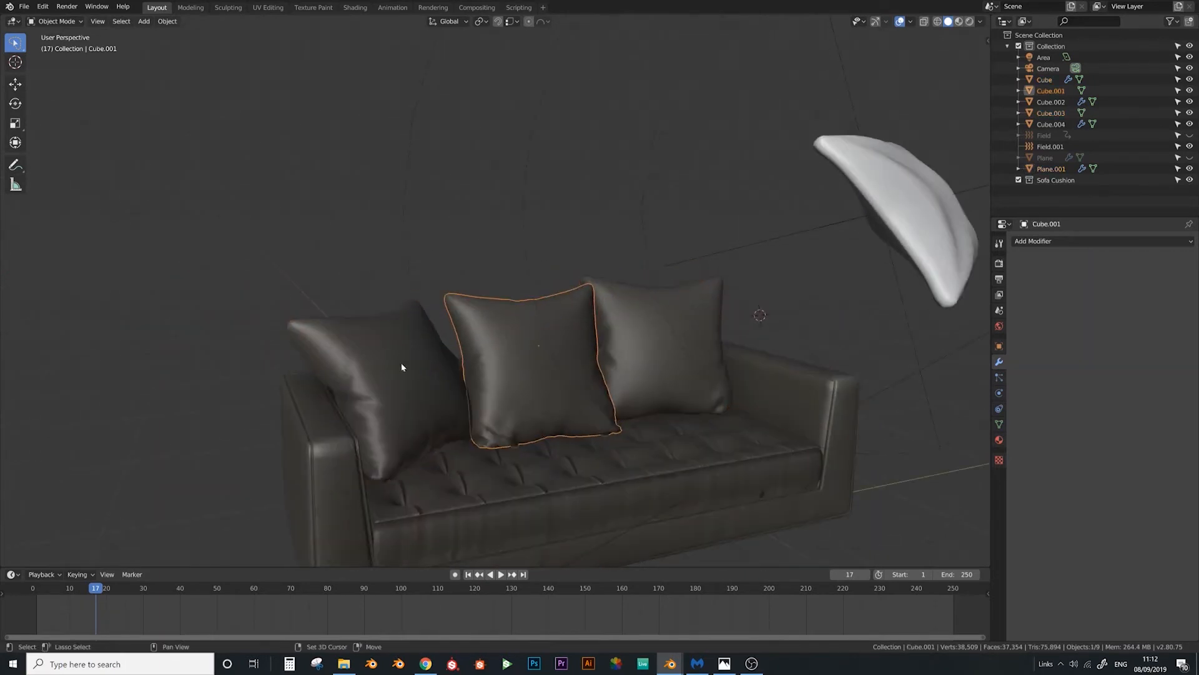
pyautogui.keyDown('shift'); pyautogui.click(678, 348); pyautogui.keyUp('shift')
pyautogui.keyDown('shift'); pyautogui.click(661, 355); pyautogui.keyUp('shift')
pyautogui.click(519, 358)
pyautogui.keyDown('shift'); pyautogui.click(627, 340); pyautogui.keyUp('shift')
pyautogui.press('KP_Divide')
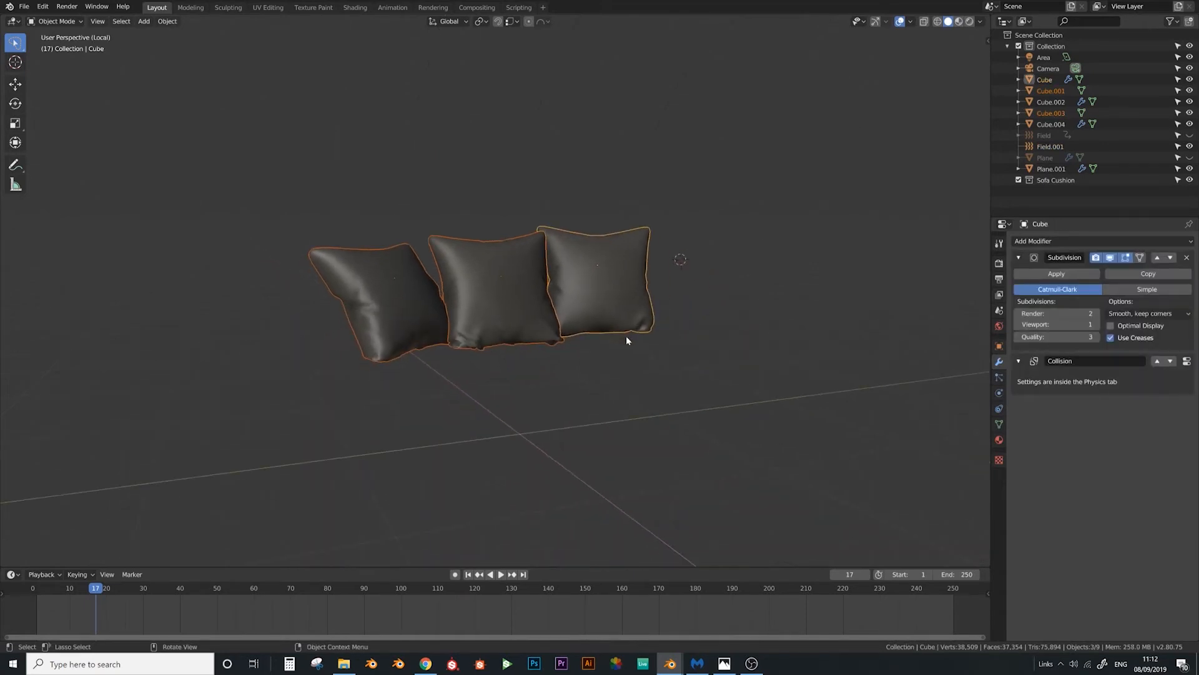
# Make the middle cushion active and switch it to Sculpt Mode with its crumpled bottom corner in view
pyautogui.scroll(3, 481, 298)
pyautogui.moveTo(476, 304); pyautogui.dragTo(400, 250, button='middle')
pyautogui.scroll(2, 500, 318)
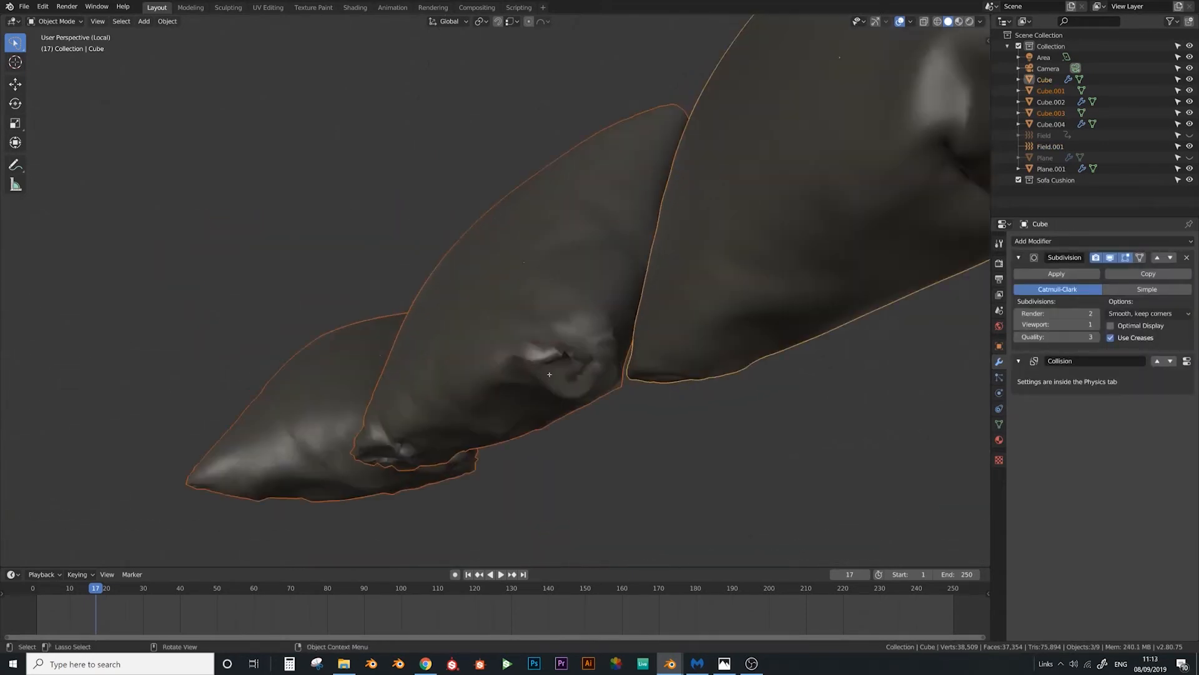
pyautogui.moveTo(556, 368); pyautogui.dragTo(594, 353, button='middle')
pyautogui.press('Tab')
pyautogui.click(636, 369)
pyautogui.press('Tab')
pyautogui.click(71, 23)
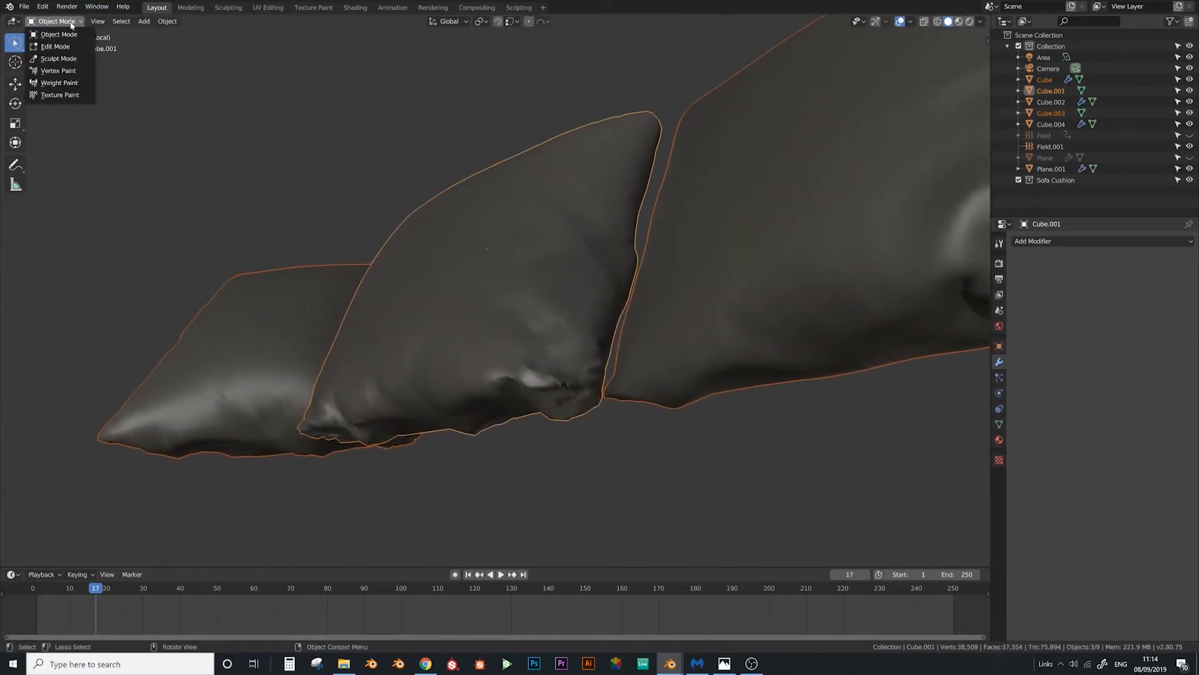
pyautogui.click(58, 58)
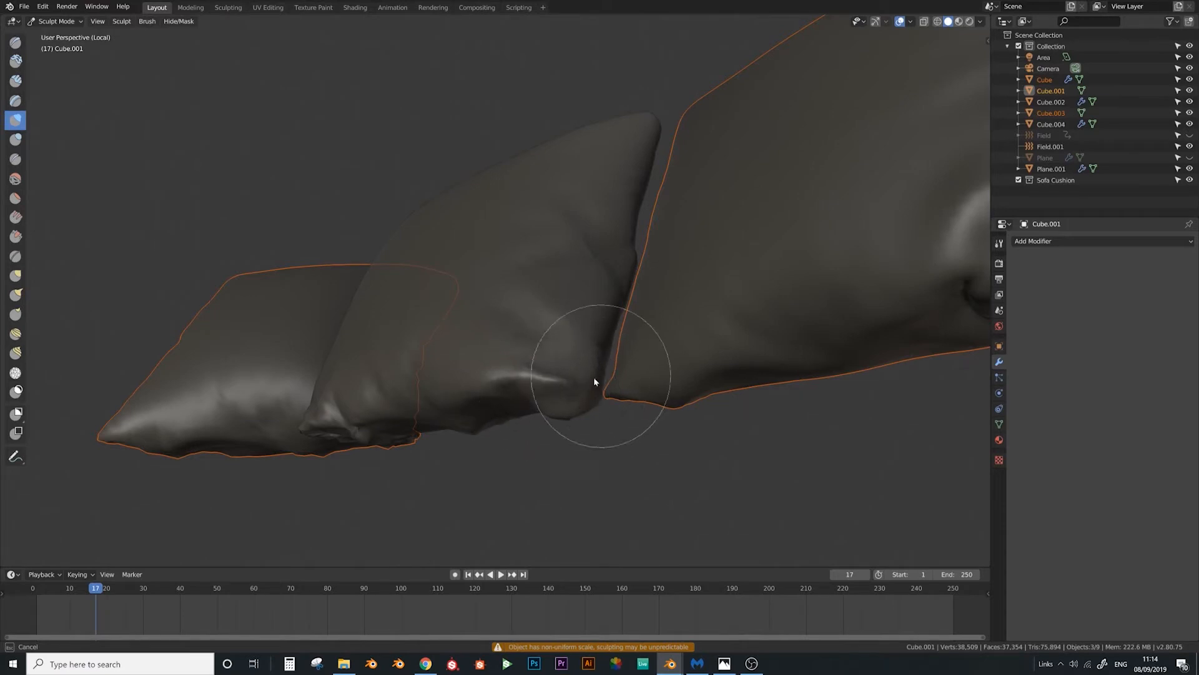
# Smooth the crumpled bottom corners and folds of the middle cushion by sculpting, and return to Object Mode
pyautogui.moveTo(594, 381)
pyautogui.mouseDown(button='middle')
pyautogui.moveTo(618, 409)
pyautogui.moveTo(313, 348)
pyautogui.mouseUp(button='middle')
pyautogui.moveTo(399, 353)
pyautogui.mouseDown(button='middle')
pyautogui.moveTo(439, 321)
pyautogui.moveTo(505, 343)
pyautogui.mouseUp(button='middle')
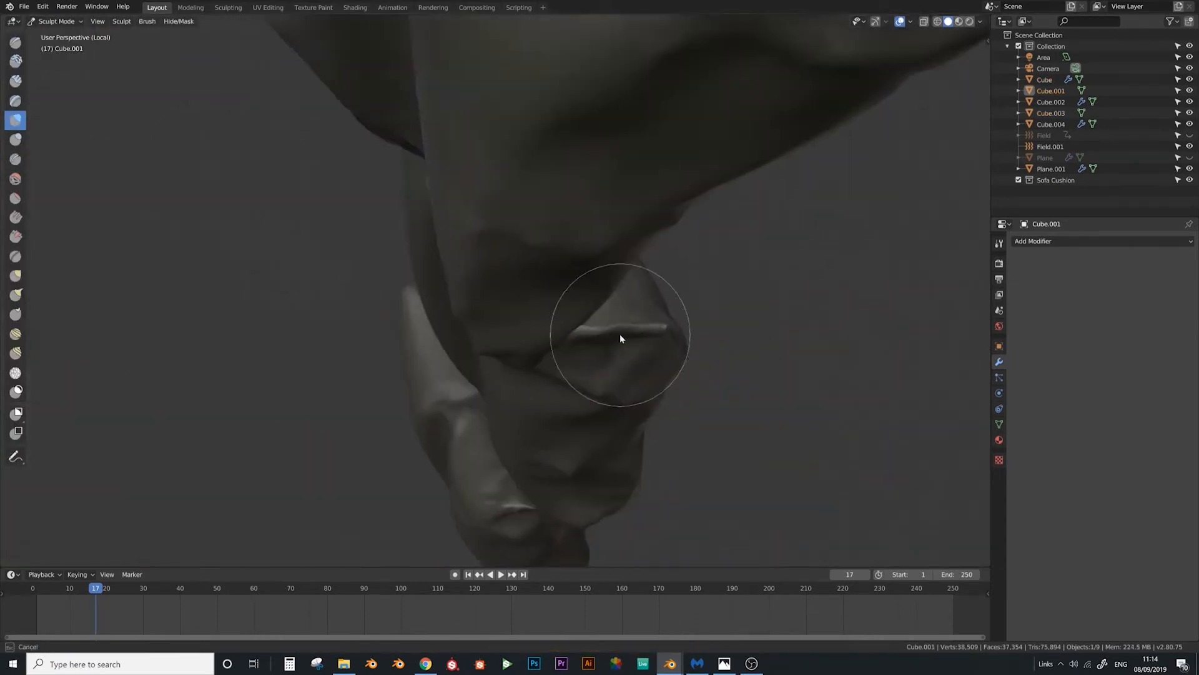
pyautogui.moveTo(581, 326)
pyautogui.mouseDown(button='middle')
pyautogui.moveTo(339, 383)
pyautogui.moveTo(582, 476)
pyautogui.moveTo(500, 435)
pyautogui.moveTo(533, 460)
pyautogui.mouseUp(button='middle')
pyautogui.click(49, 26)
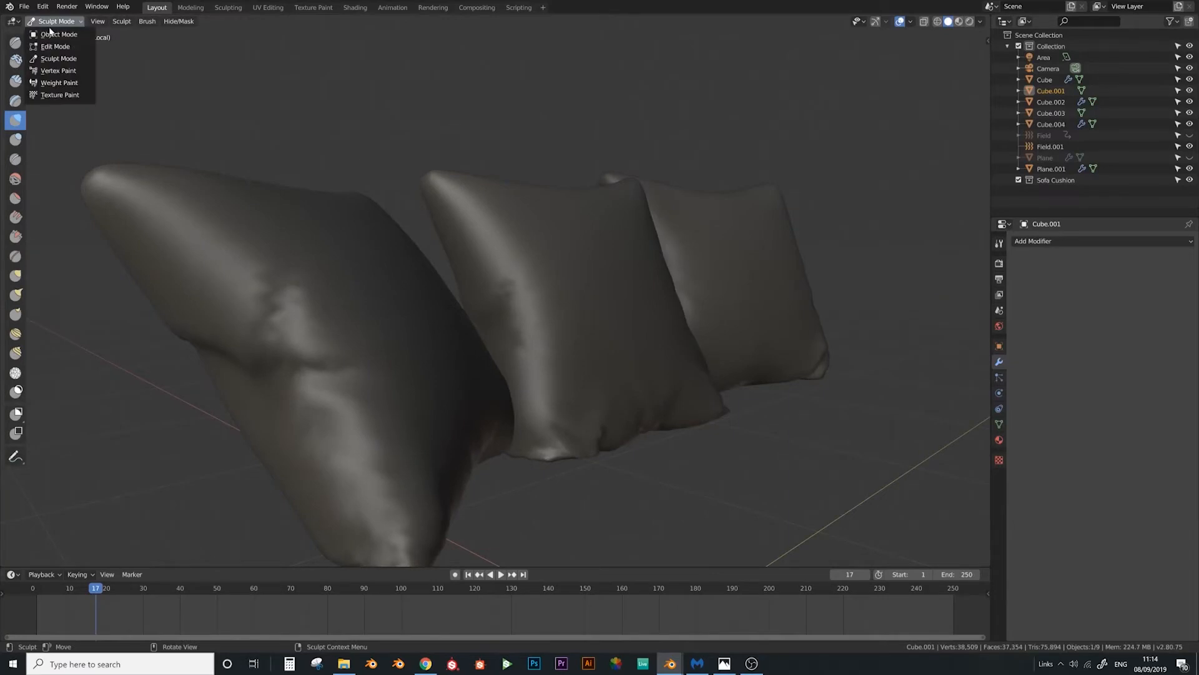
pyautogui.click(54, 30)
# Apply the scale of the three cushions and bevel their seam edge loops with 6 segments
pyautogui.hotkey('ctrl', 'a')
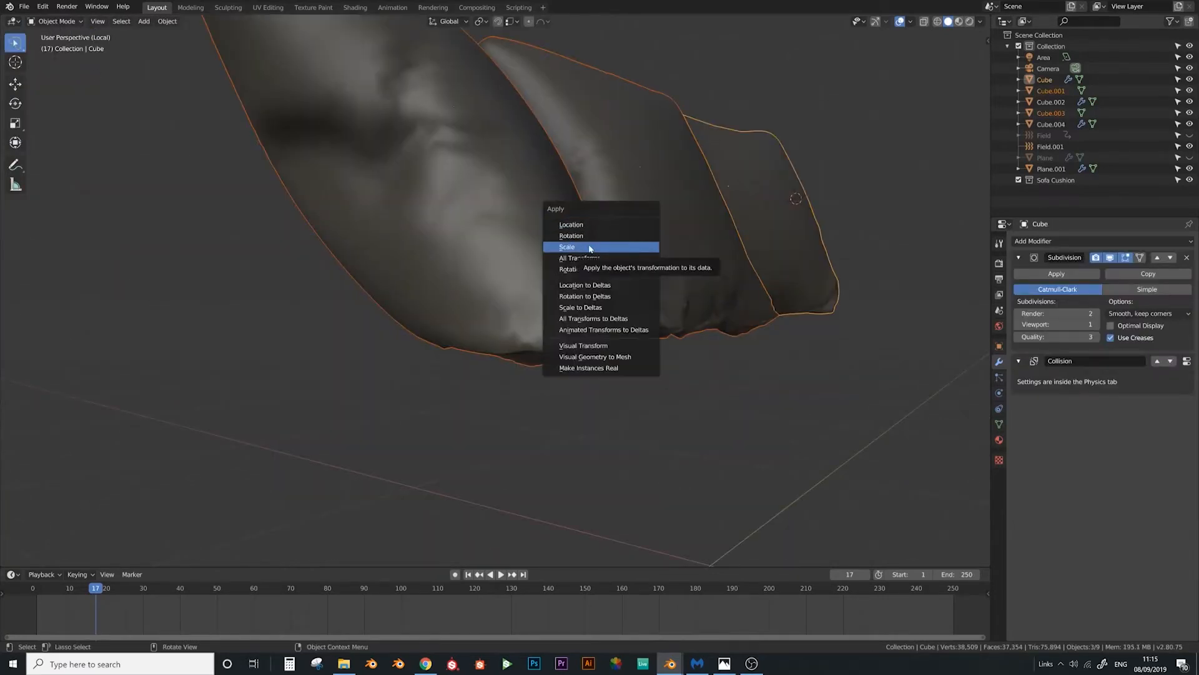
pyautogui.click(590, 248)
pyautogui.press('Tab')
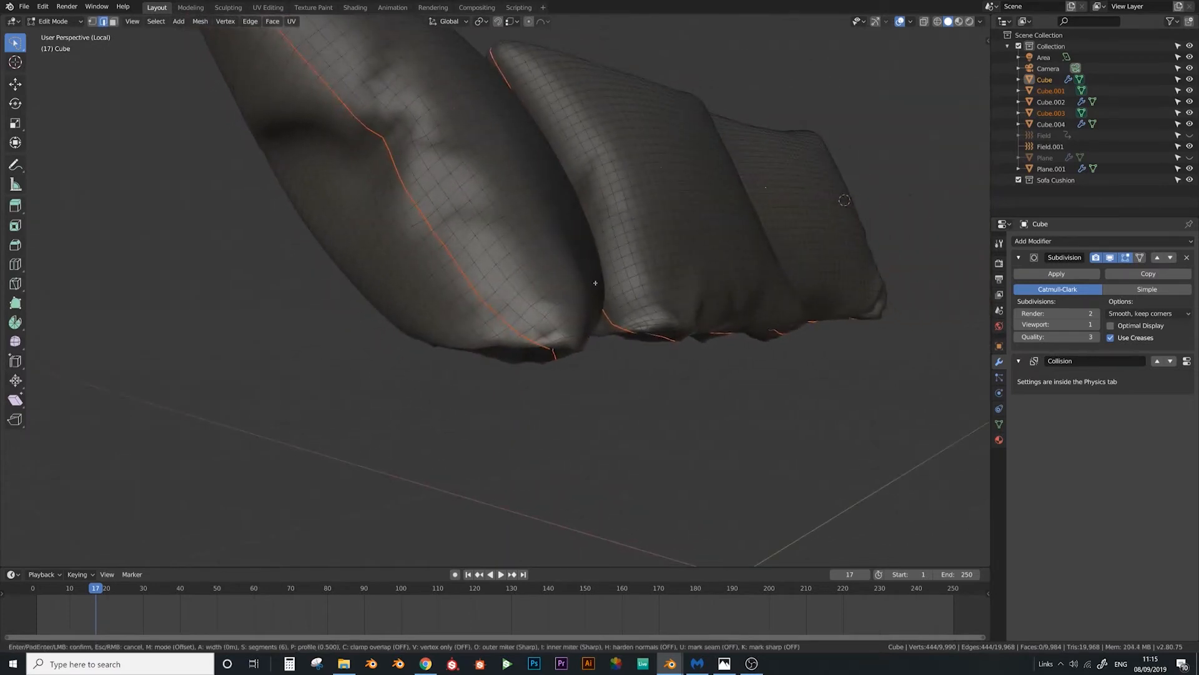
pyautogui.hotkey('ctrl', 'b')
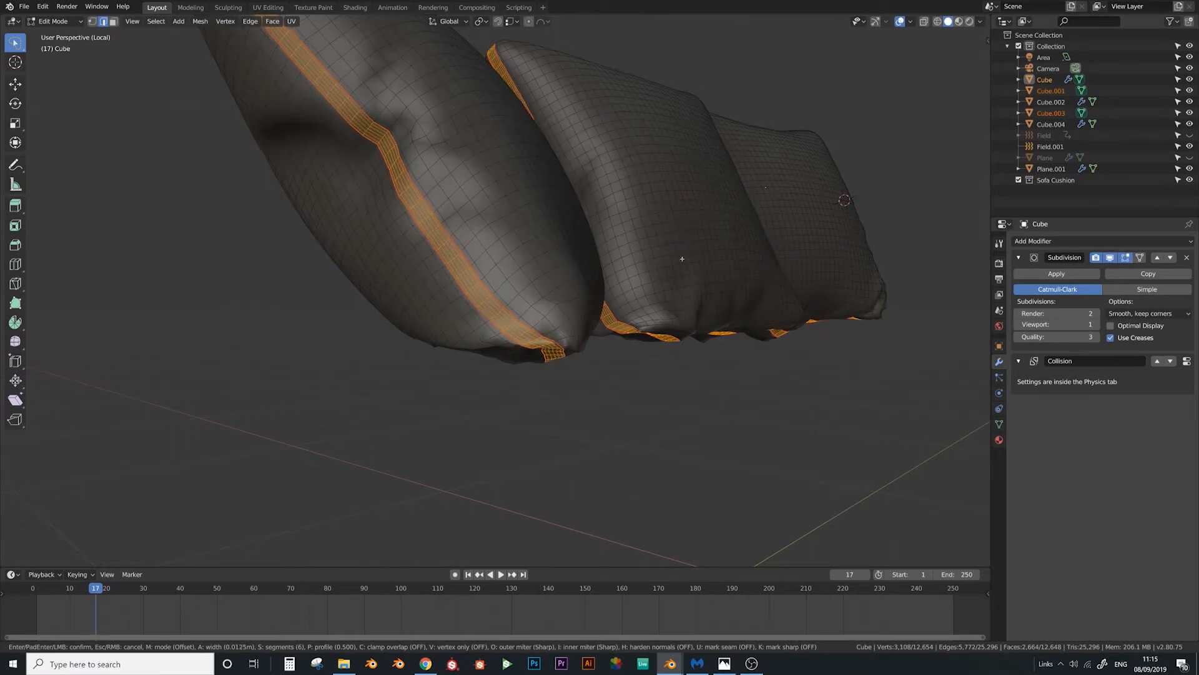
pyautogui.click(677, 193)
# Contract the selection on the bevelled seam strips once and sink the selected faces inward with Shrink/Fatten
pyautogui.moveTo(677, 194); pyautogui.dragTo(687, 388, button='middle')
pyautogui.hotkey('ctrl', '-')
pyautogui.hotkey('alt', 's')
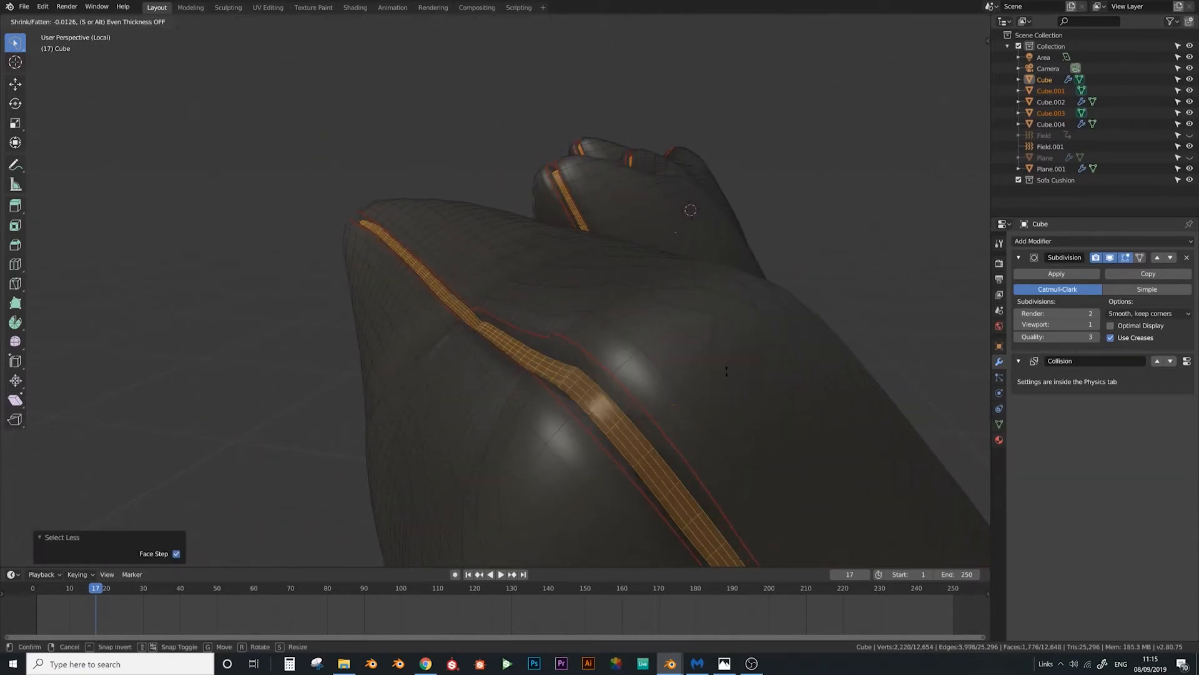
pyautogui.click(737, 411)
# Reduce the selection to the seams' centre loops and Shrink/Fatten them by -0.00516 m with proportional editing, Sphere falloff and size 0.003
pyautogui.hotkey('ctrl', '-')
pyautogui.hotkey('ctrl', '-')
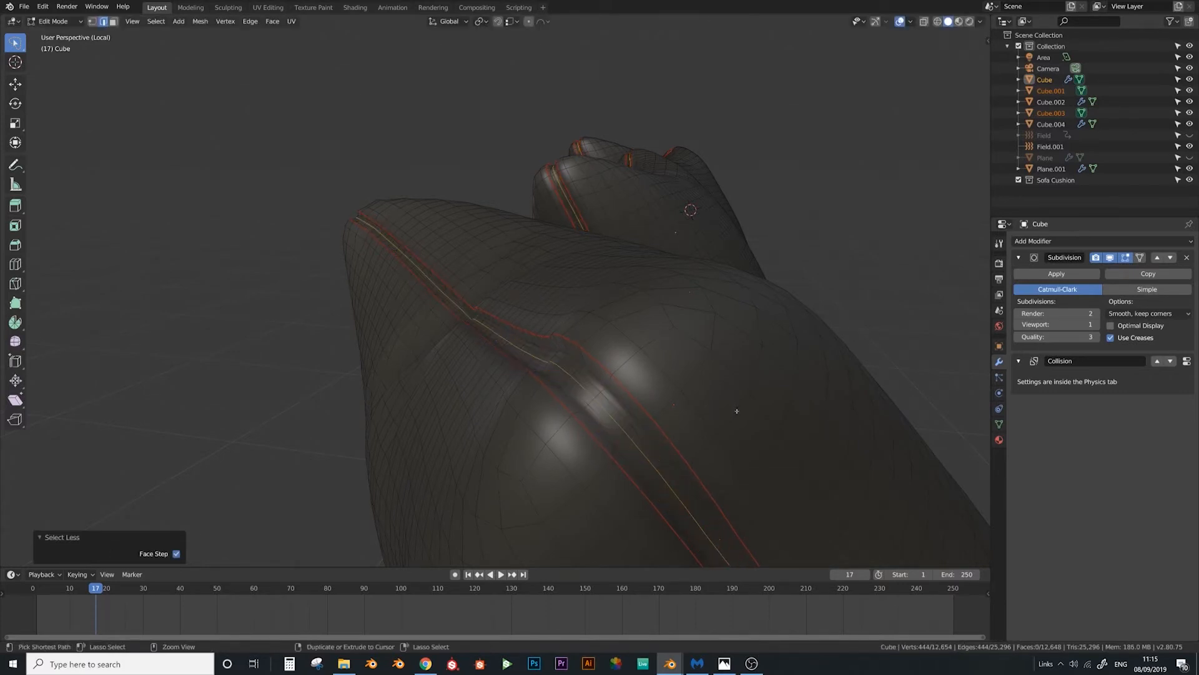
pyautogui.press('p')
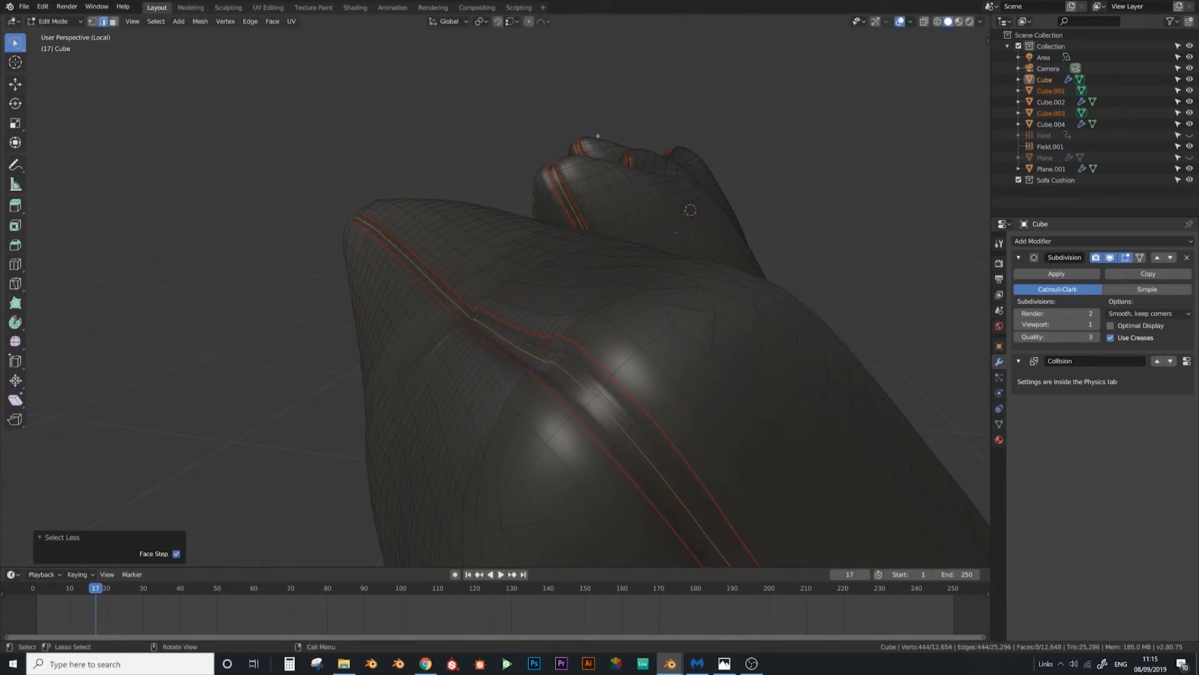
pyautogui.click(529, 22)
pyautogui.click(541, 23)
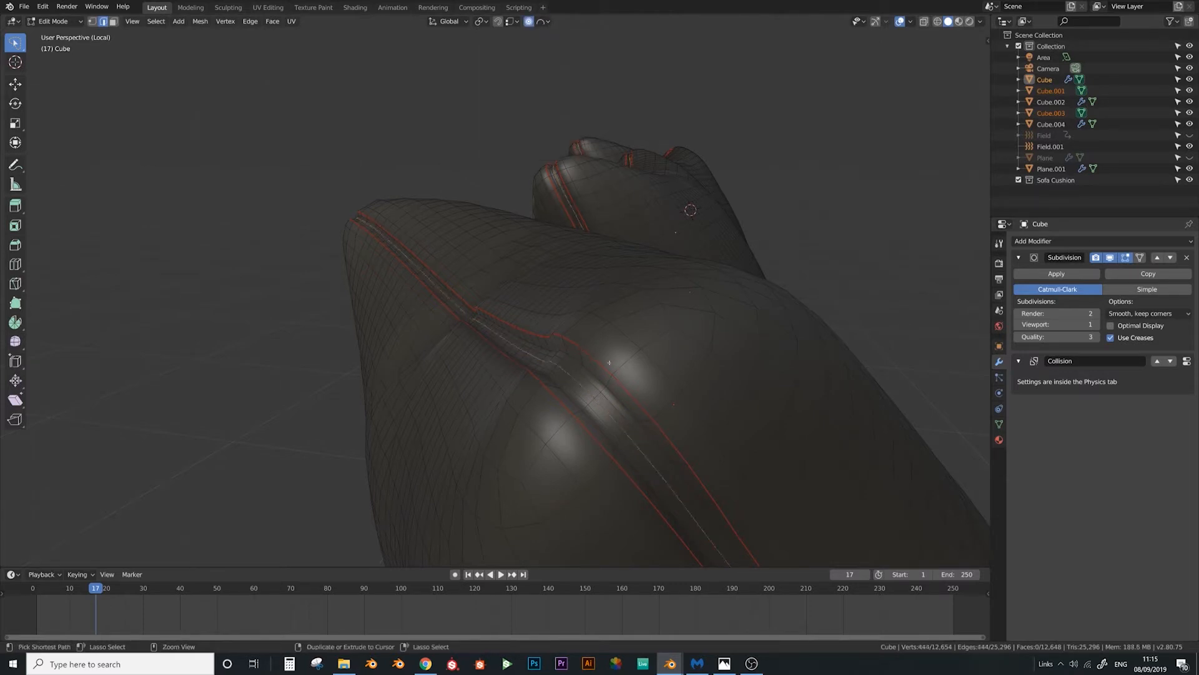
pyautogui.hotkey('alt', 's')
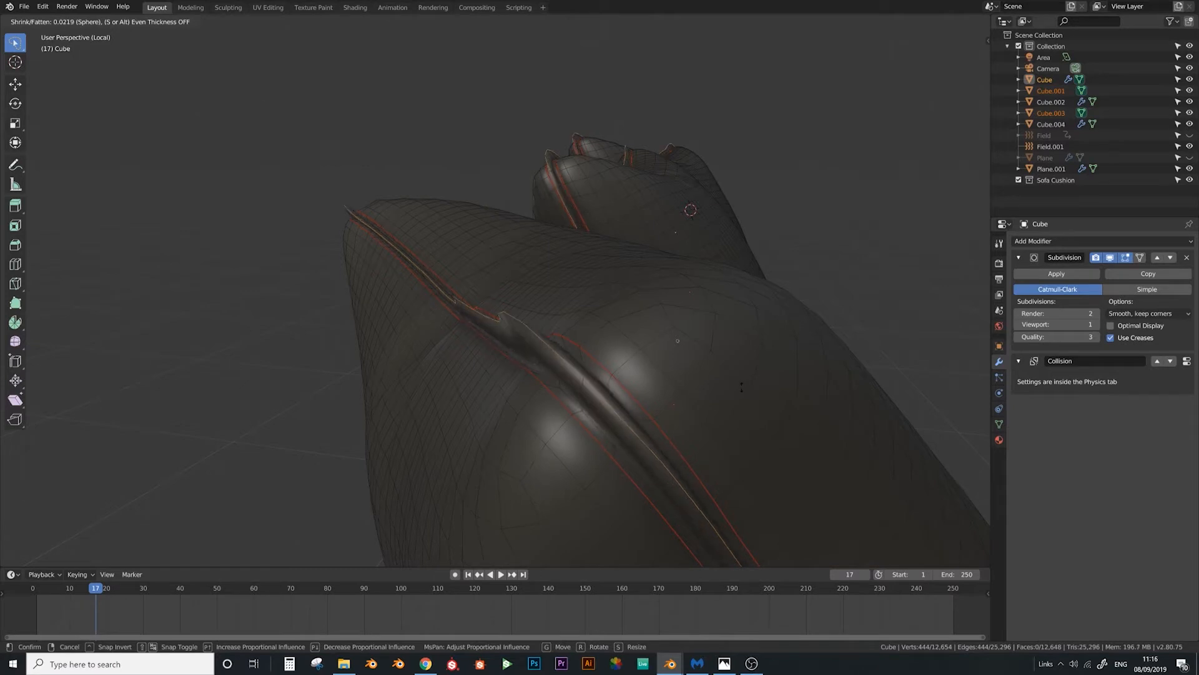
pyautogui.click(749, 423)
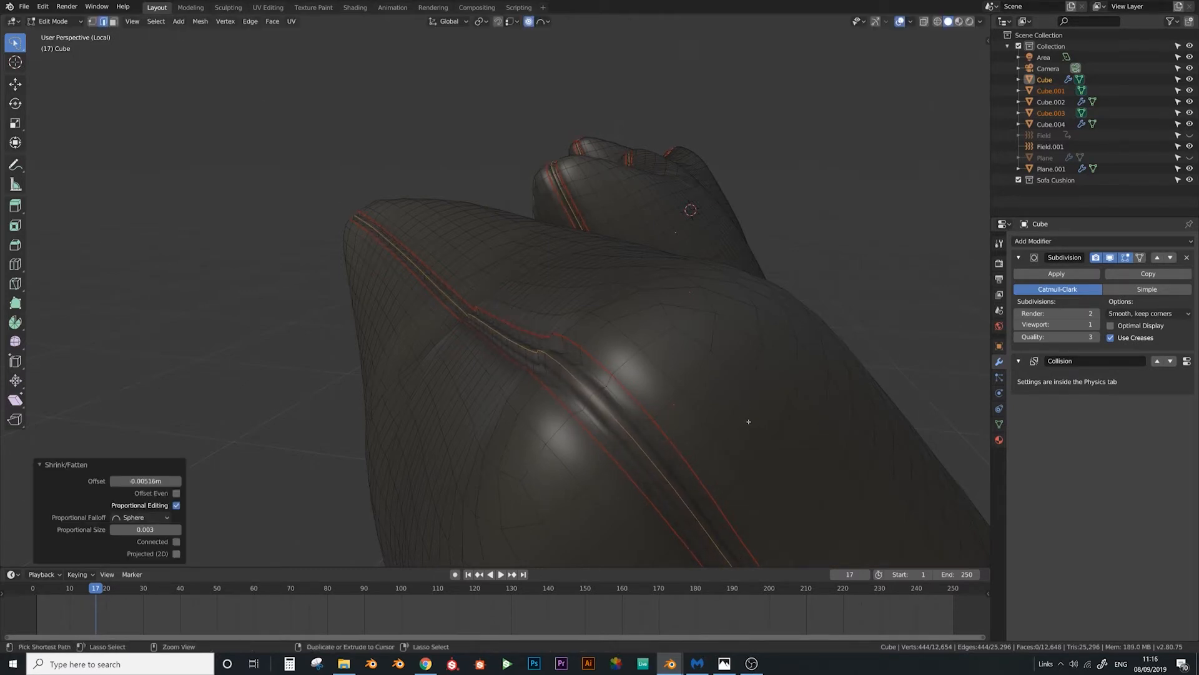
# Shrink/Fatten the seam centre loops again by about 0.0057 with a larger proportional influence, and inspect the cushions in Object Mode
pyautogui.hotkey('alt', 's')
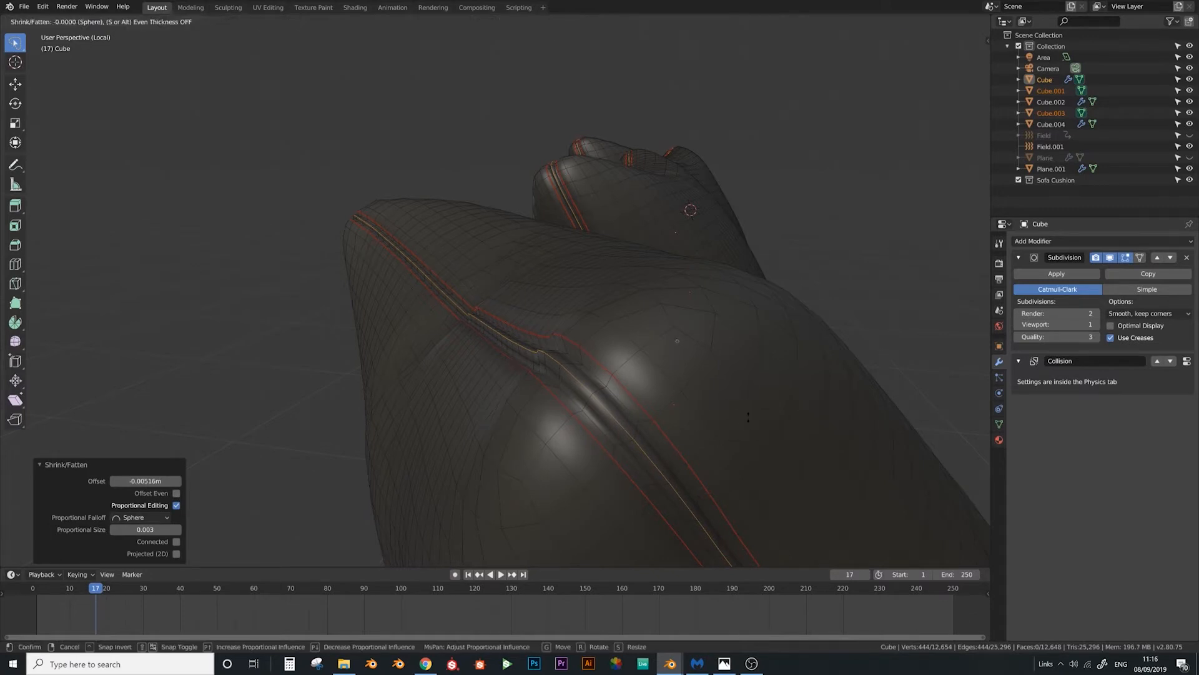
pyautogui.scroll(-6, 756, 435)
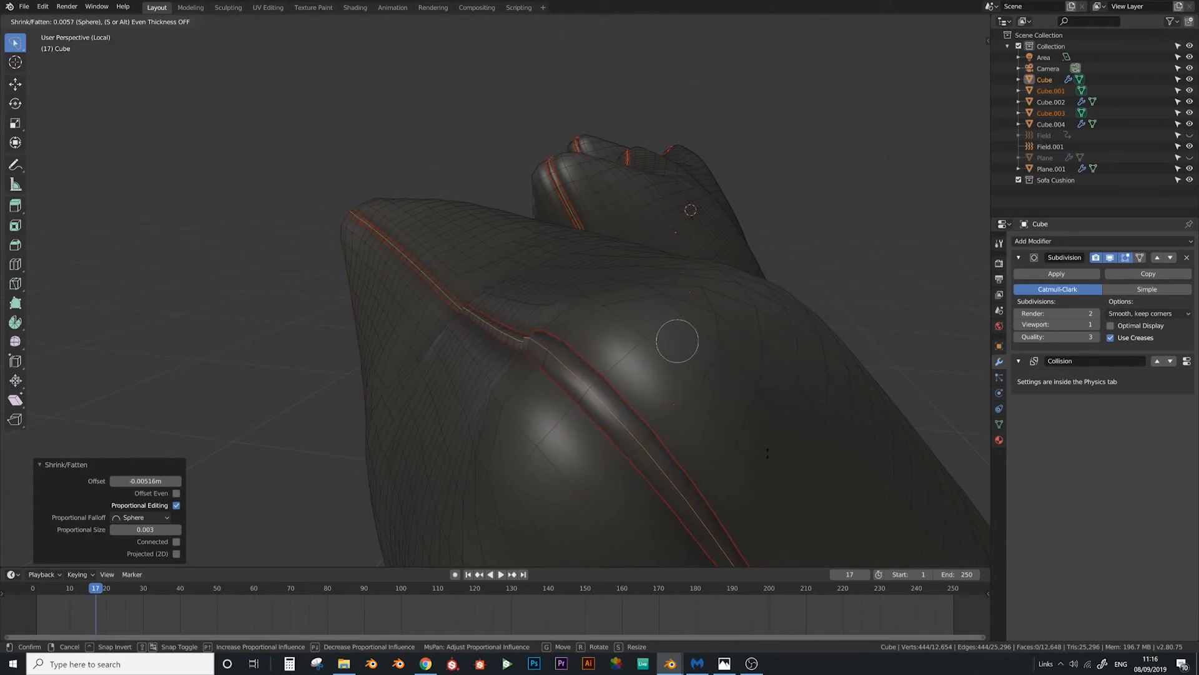
pyautogui.click(768, 454)
pyautogui.press('Tab')
pyautogui.moveTo(619, 393); pyautogui.dragTo(560, 337, button='middle')
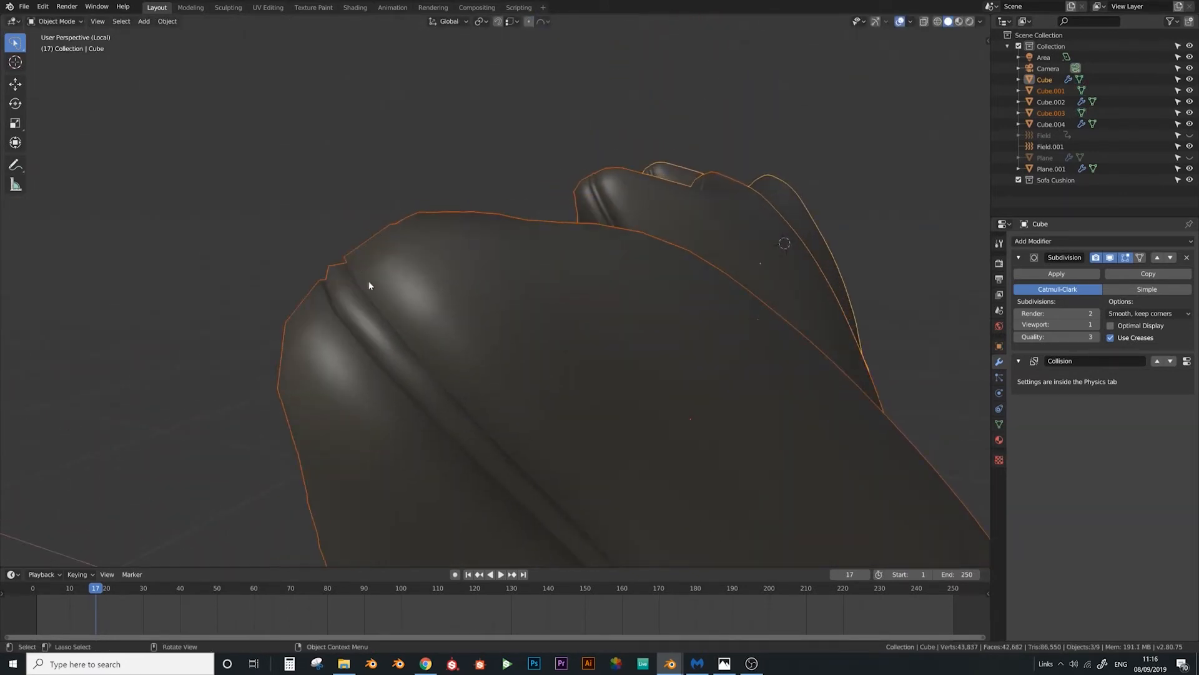
pyautogui.scroll(-4, 368, 284)
pyautogui.moveTo(369, 284); pyautogui.dragTo(598, 250, button='middle')
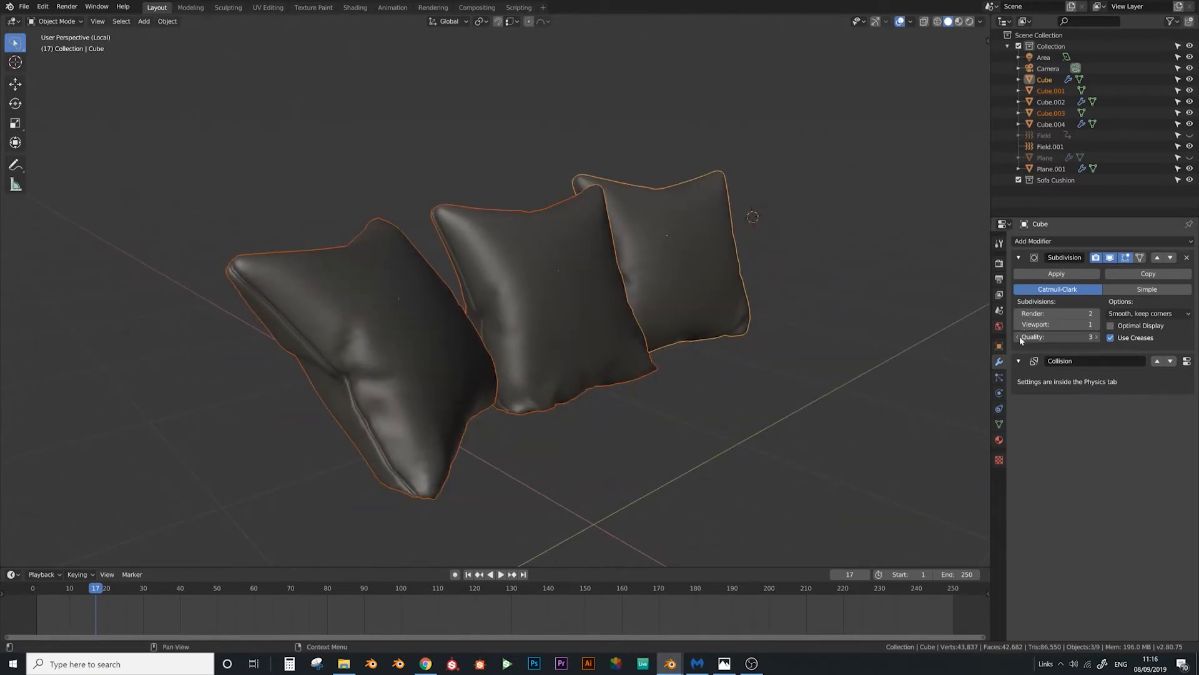
# Apply the active cushion's Subdivision modifier and unwrap the complete meshes of all three cushions
pyautogui.click(1056, 273)
pyautogui.moveTo(700, 275); pyautogui.dragTo(723, 287, button='middle')
pyautogui.press('Tab')
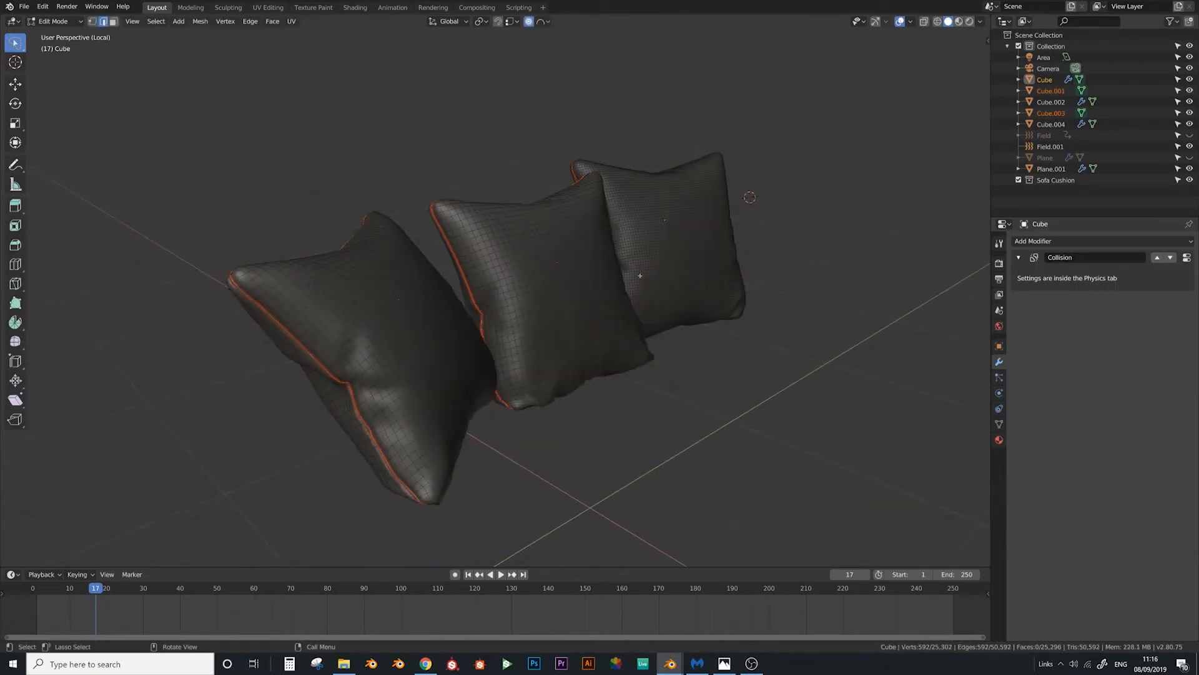
pyautogui.press('a')
pyautogui.press('u')
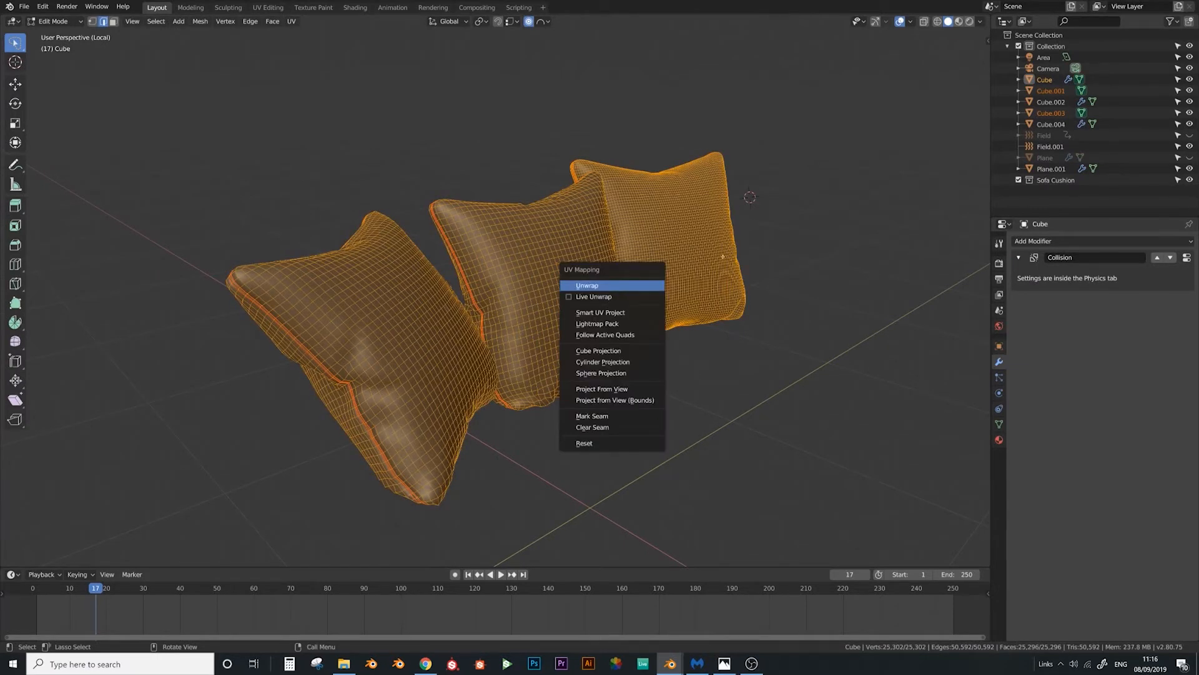
pyautogui.press('Return')
pyautogui.press('Tab')
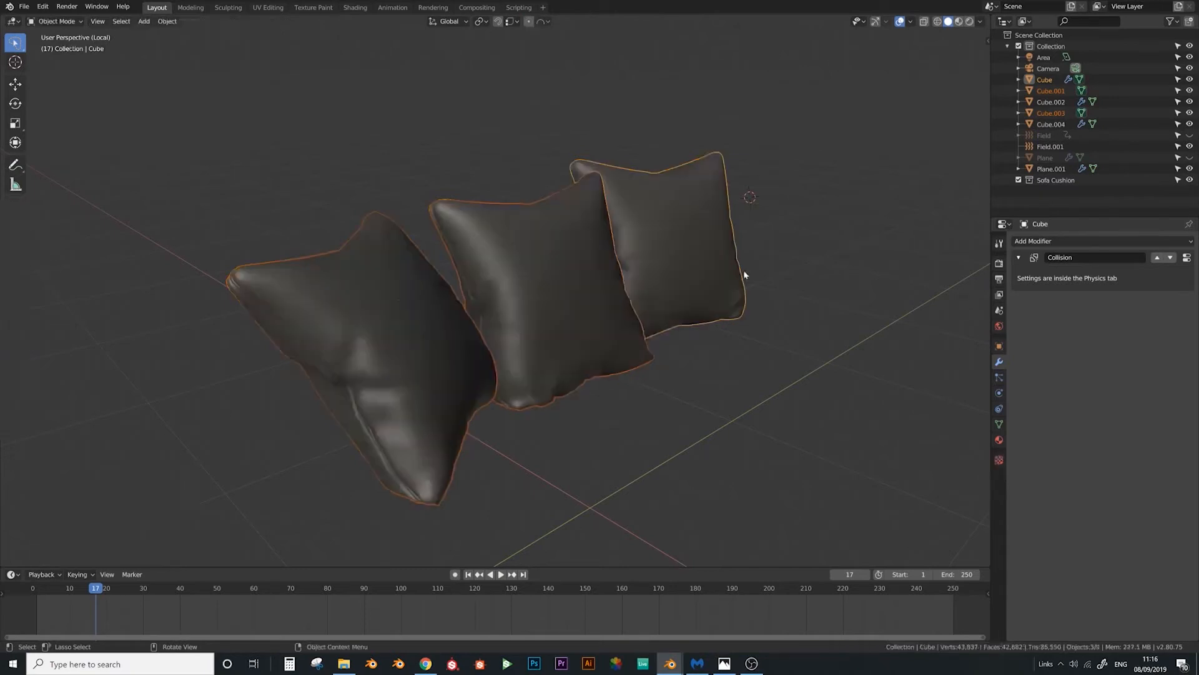
# Check that the render engine is Eevee and preview the cushions in Rendered viewport shading
pyautogui.click(999, 263)
pyautogui.click(1118, 241)
pyautogui.click(1121, 244)
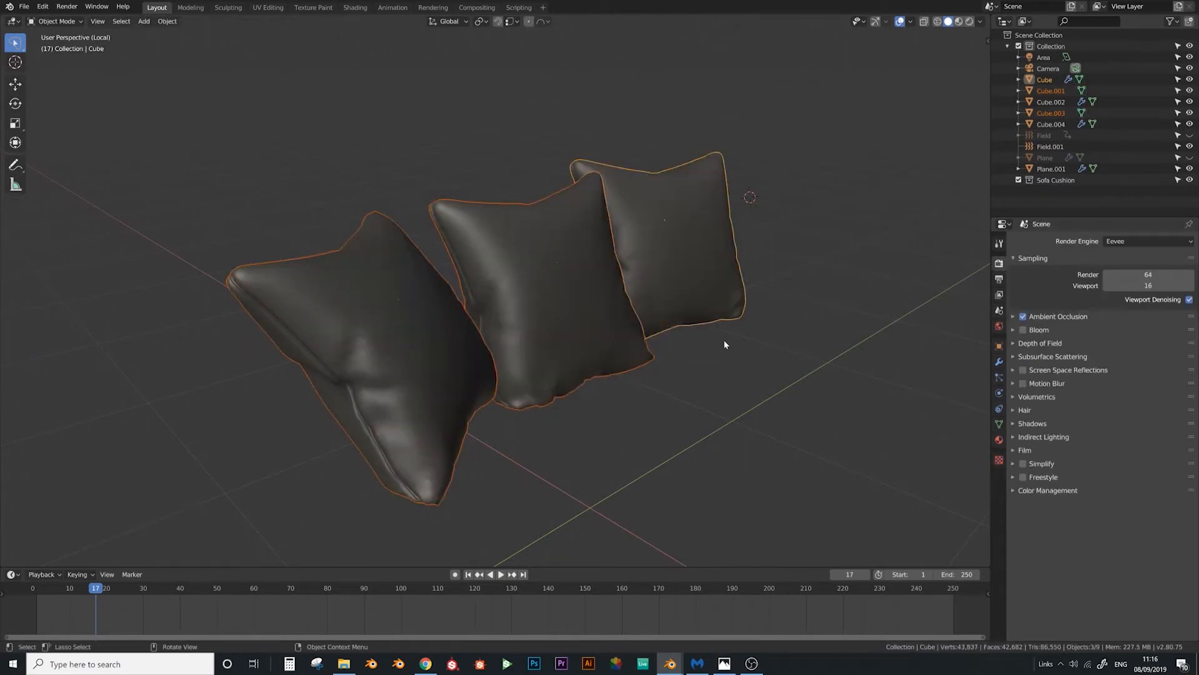
pyautogui.scroll(1, 724, 339)
pyautogui.press('z')
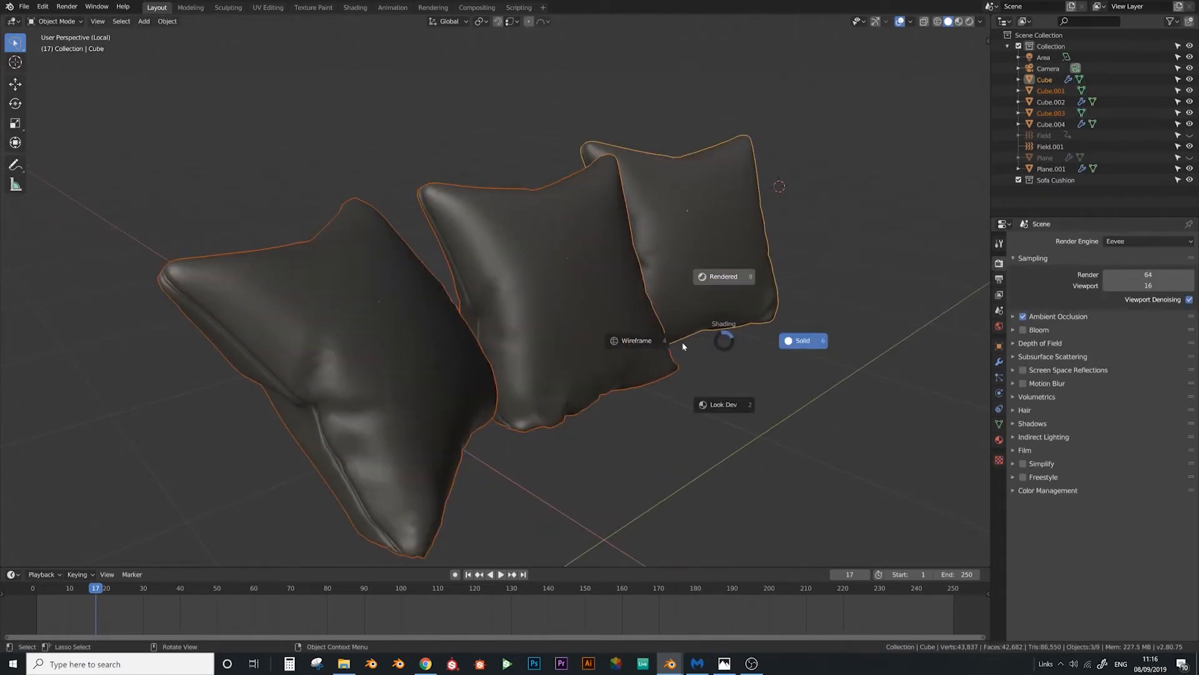
pyautogui.press('8')
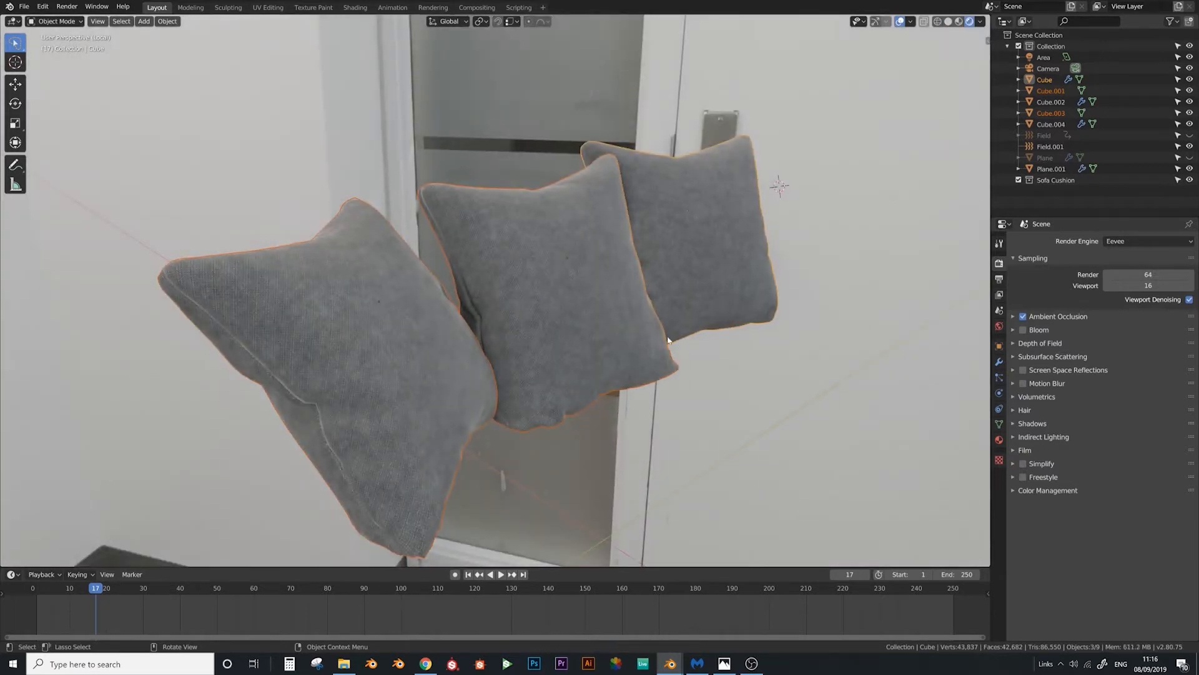
# Nudge the cushion nearest the left armrest in small moves so it rests better on the sofa
pyautogui.moveTo(668, 340); pyautogui.dragTo(529, 412, button='middle')
pyautogui.scroll(-3, 569, 308)
pyautogui.click(391, 363)
pyautogui.press('g')
pyautogui.click(385, 383)
pyautogui.press('g')
pyautogui.click(383, 377)
# Reposition the middle cushion on the sofa seat, adjusting its placement from several viewing angles
pyautogui.click(528, 309)
pyautogui.moveTo(528, 309); pyautogui.dragTo(531, 384, button='middle')
pyautogui.press('g')
pyautogui.click(523, 437)
pyautogui.moveTo(523, 437); pyautogui.dragTo(741, 424, button='middle')
pyautogui.press('g')
pyautogui.click(476, 397)
pyautogui.press('g')
pyautogui.click(562, 419)
# Move the cushion nearest the right armrest in small steps, ending with about -0.0134 m X, 0.0591 m Y and -0.0283 m Z
pyautogui.click(646, 433)
pyautogui.press('g')
pyautogui.click(636, 412)
pyautogui.press('g')
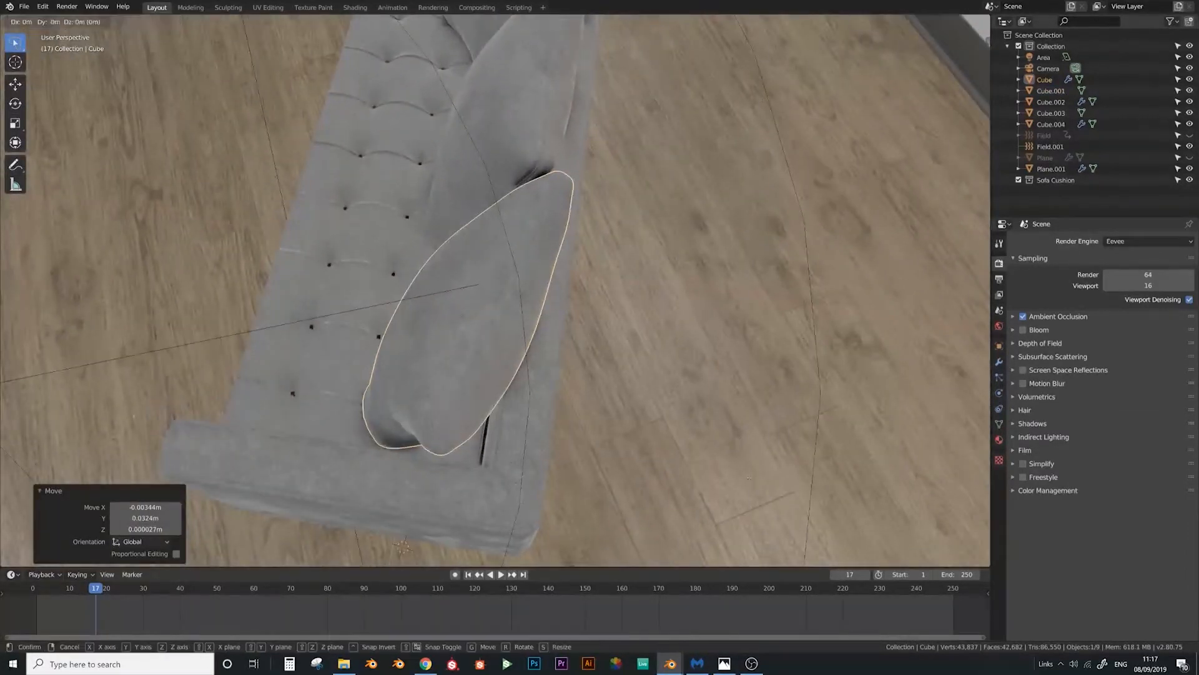
pyautogui.click(710, 67)
# Fine-tune the right cushion against the backrest, first by about -0.0176 m Y and 0.0085 m Z, and continue in Solid shading
pyautogui.moveTo(710, 68); pyautogui.dragTo(639, 544, button='middle')
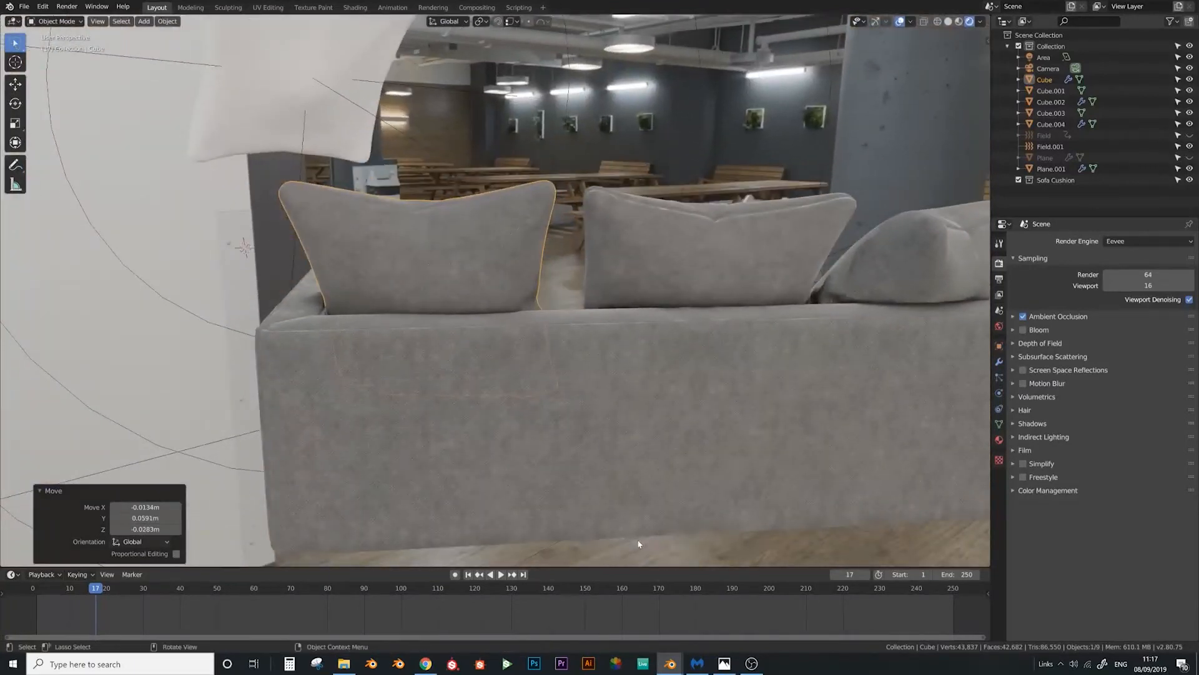
pyautogui.press('g')
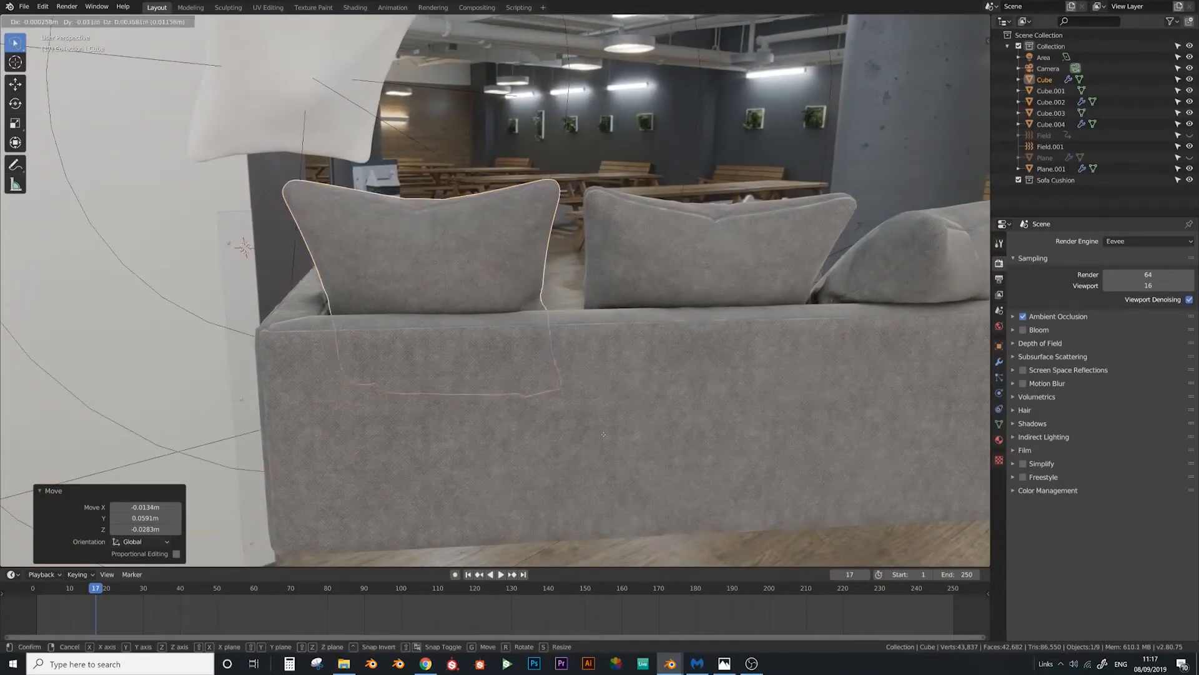
pyautogui.click(640, 430)
pyautogui.press('z')
pyautogui.click(562, 424)
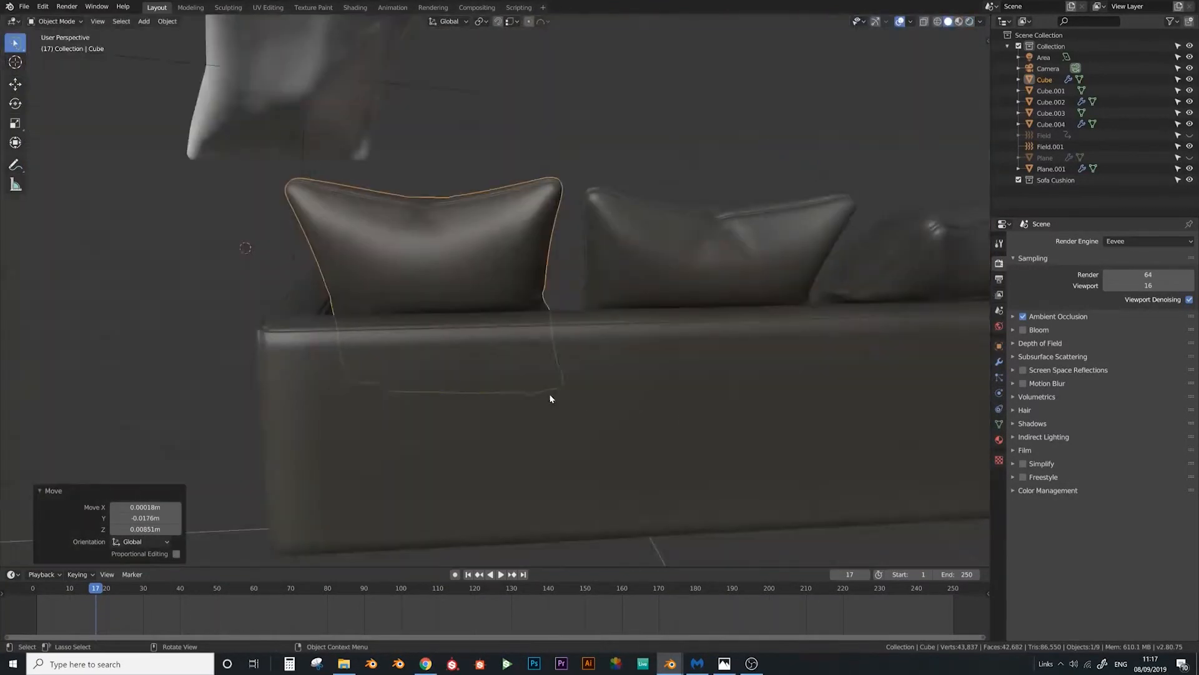
pyautogui.press('g')
pyautogui.click(540, 400)
# Move the middle cushion by about -0.0014 m in X, 0.042 m in Y and -0.0025 m in Z
pyautogui.moveTo(511, 396); pyautogui.dragTo(599, 422, button='middle')
pyautogui.click(387, 391)
pyautogui.moveTo(387, 391); pyautogui.dragTo(415, 463, button='middle')
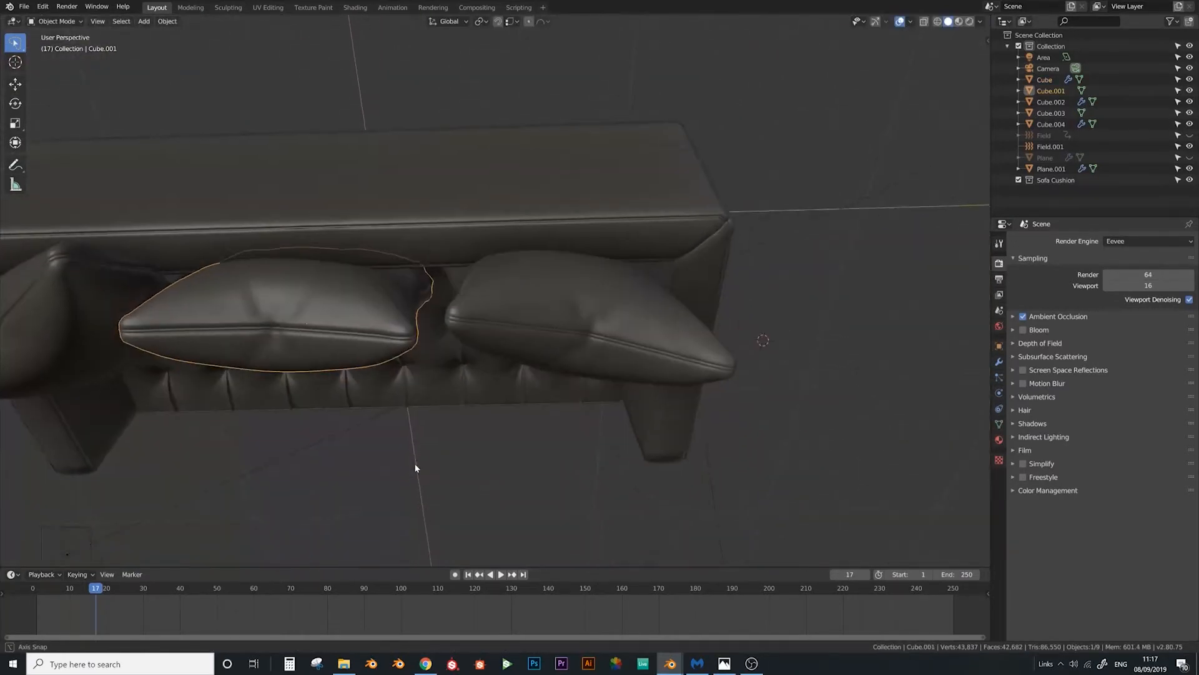
pyautogui.press('g')
pyautogui.click(490, 470)
# Preview the sofa in Rendered shading with overlays hidden and Cycles as the render engine, and return to Solid shading
pyautogui.moveTo(490, 470)
pyautogui.mouseDown(button='middle')
pyautogui.moveTo(523, 380)
pyautogui.moveTo(525, 332)
pyautogui.moveTo(619, 338)
pyautogui.moveTo(516, 323)
pyautogui.moveTo(543, 344)
pyautogui.moveTo(421, 364)
pyautogui.moveTo(490, 423)
pyautogui.moveTo(500, 378)
pyautogui.moveTo(548, 325)
pyautogui.moveTo(551, 303)
pyautogui.mouseUp(button='middle')
pyautogui.press('z')
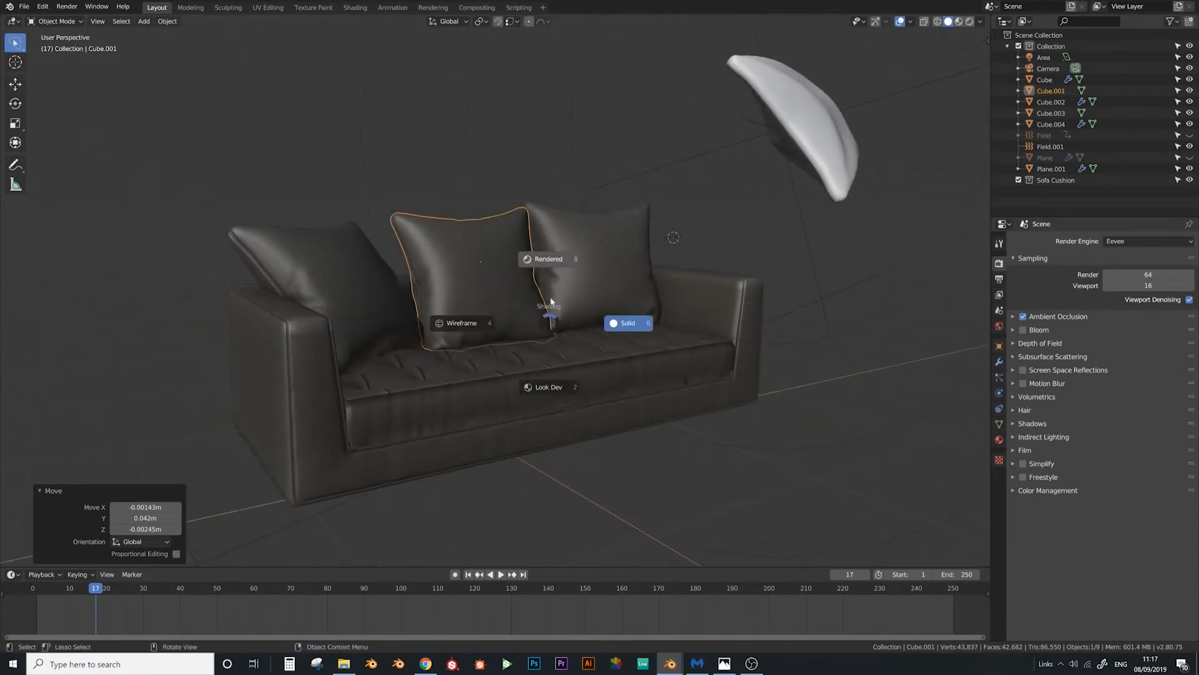
pyautogui.click(629, 216)
pyautogui.click(902, 24)
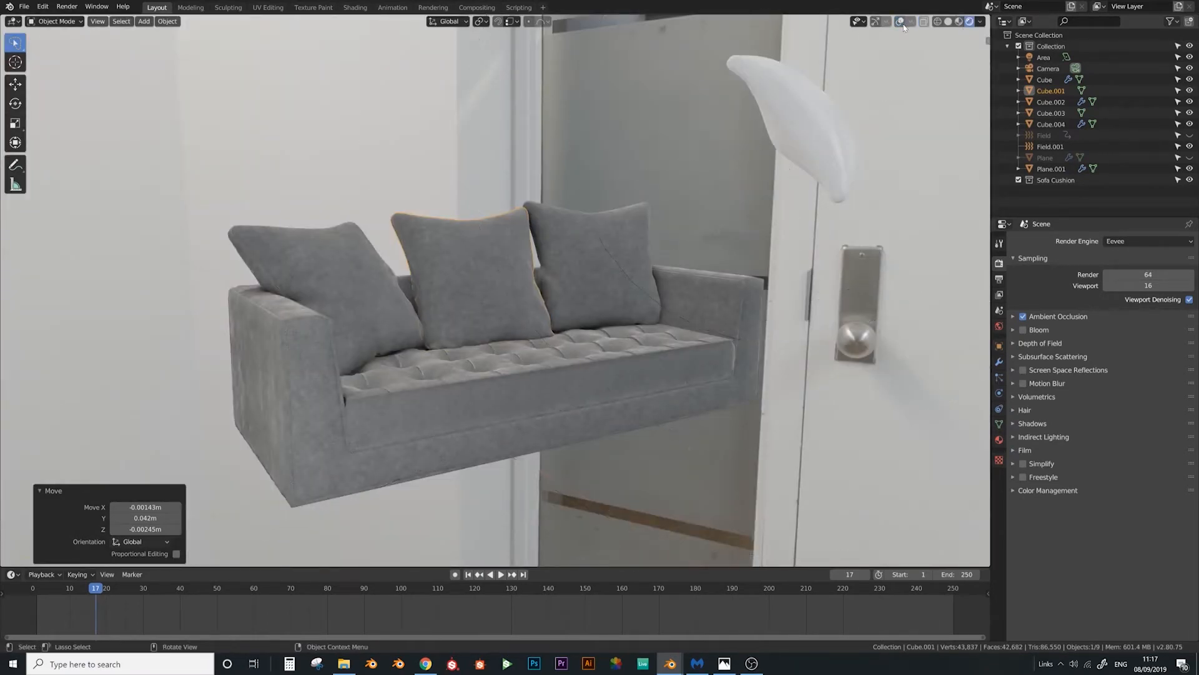
pyautogui.moveTo(584, 282); pyautogui.dragTo(588, 280, button='middle')
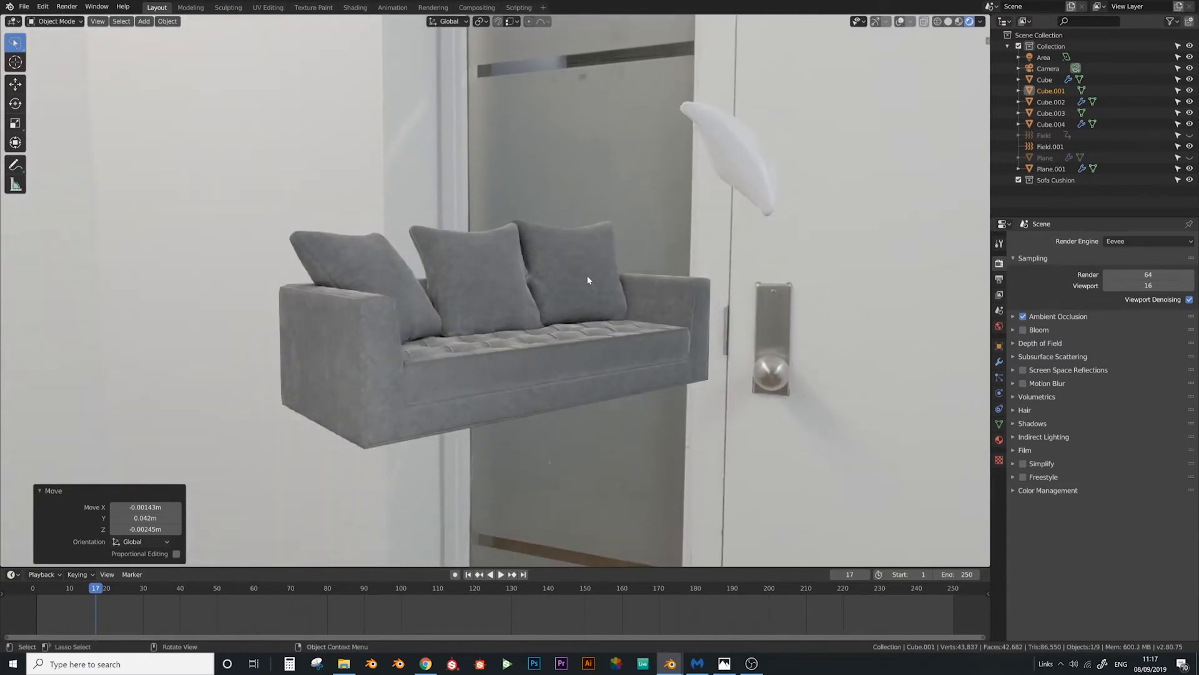
pyautogui.click(1168, 243)
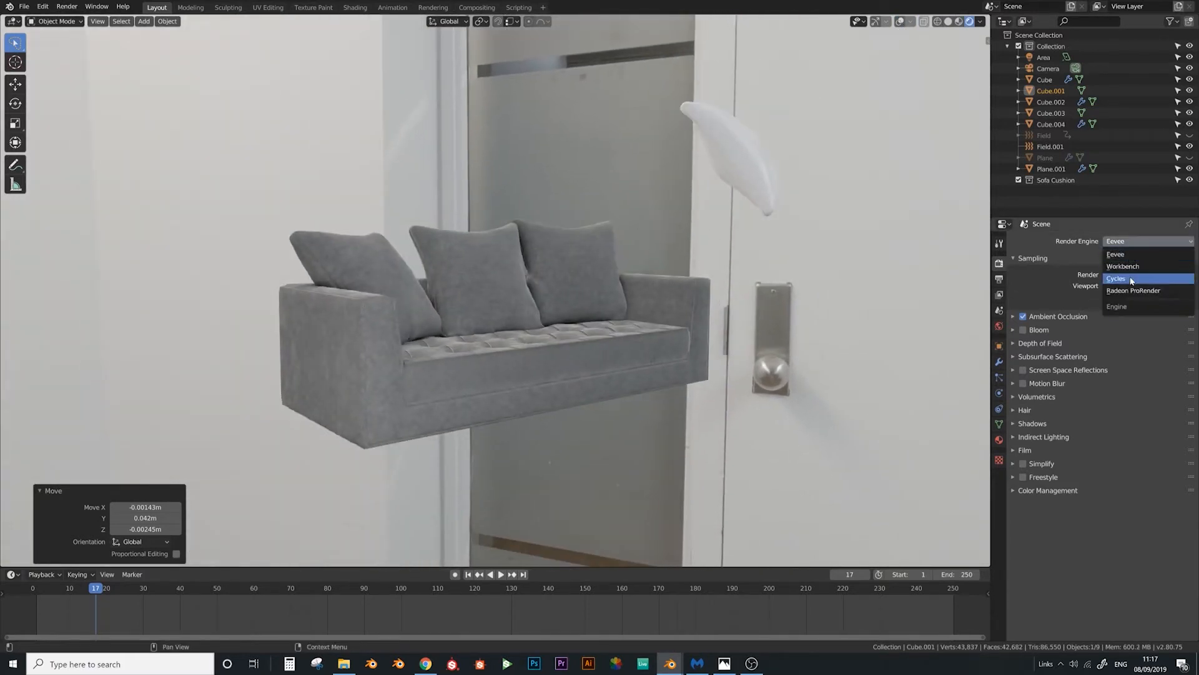
pyautogui.press('Return')
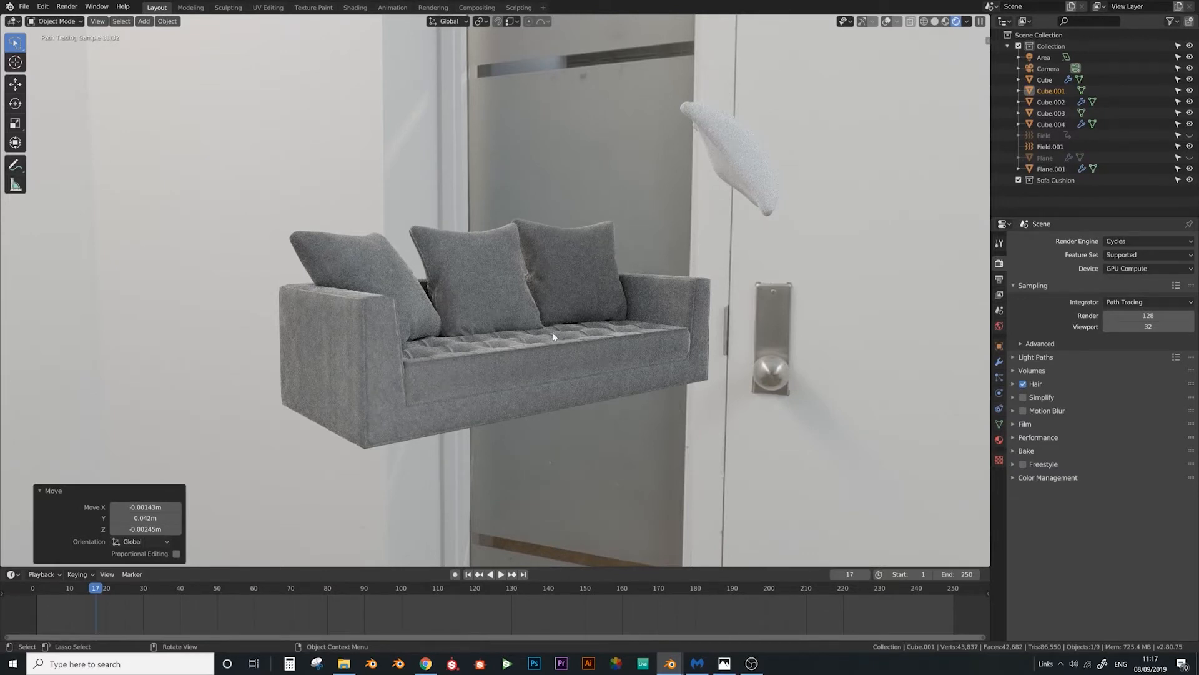
pyautogui.press('z')
pyautogui.click(594, 337)
# Add a mesh cylinder, scale it to about 0.095, rotate it 90° about Y and enlarge it by about 1.526
pyautogui.moveTo(562, 340)
pyautogui.mouseDown(button='middle')
pyautogui.moveTo(612, 336)
pyautogui.moveTo(627, 307)
pyautogui.mouseUp(button='middle')
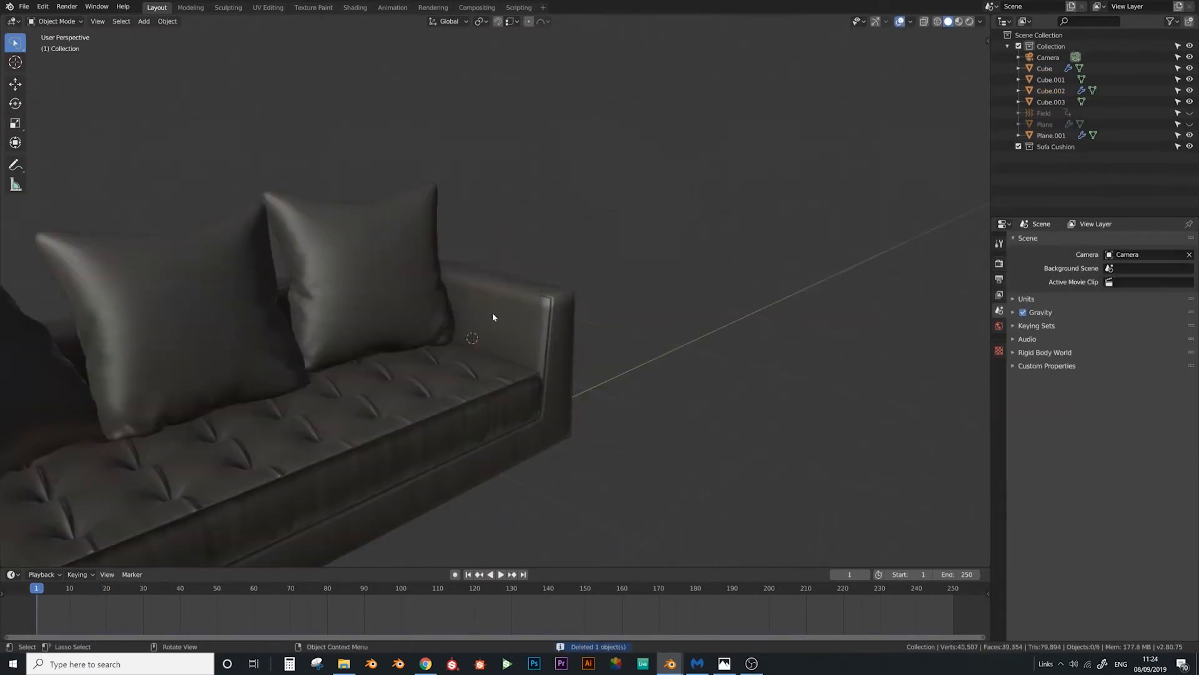
pyautogui.hotkey('shift', 'a')
pyautogui.moveTo(494, 315)
pyautogui.moveTo(494, 132)
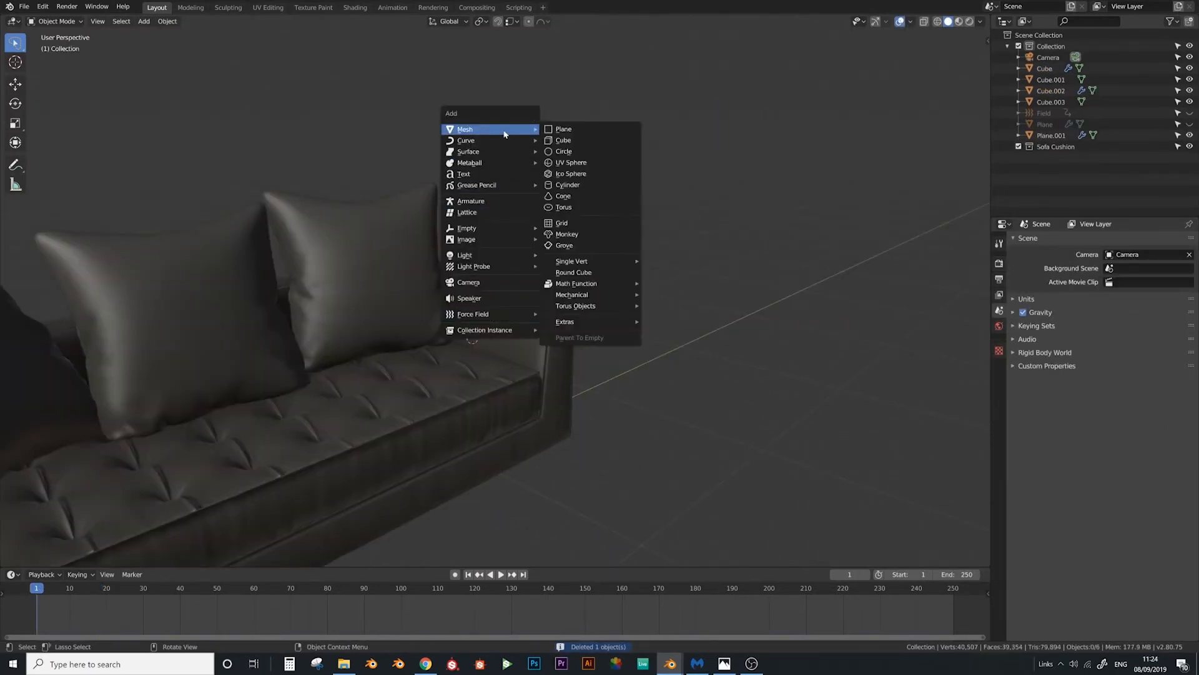
pyautogui.click(578, 185)
pyautogui.press('s')
pyautogui.press('Return')
pyautogui.write('r')
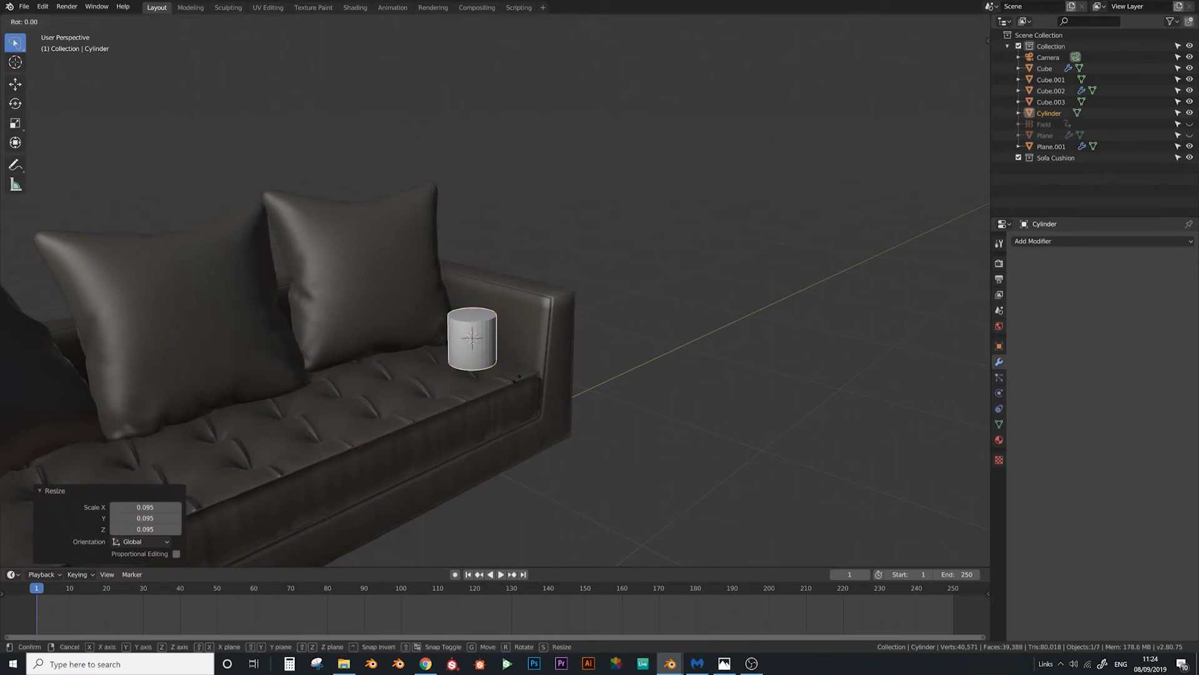
pyautogui.write('y90')
pyautogui.press('Return')
pyautogui.press('s')
pyautogui.click(549, 388)
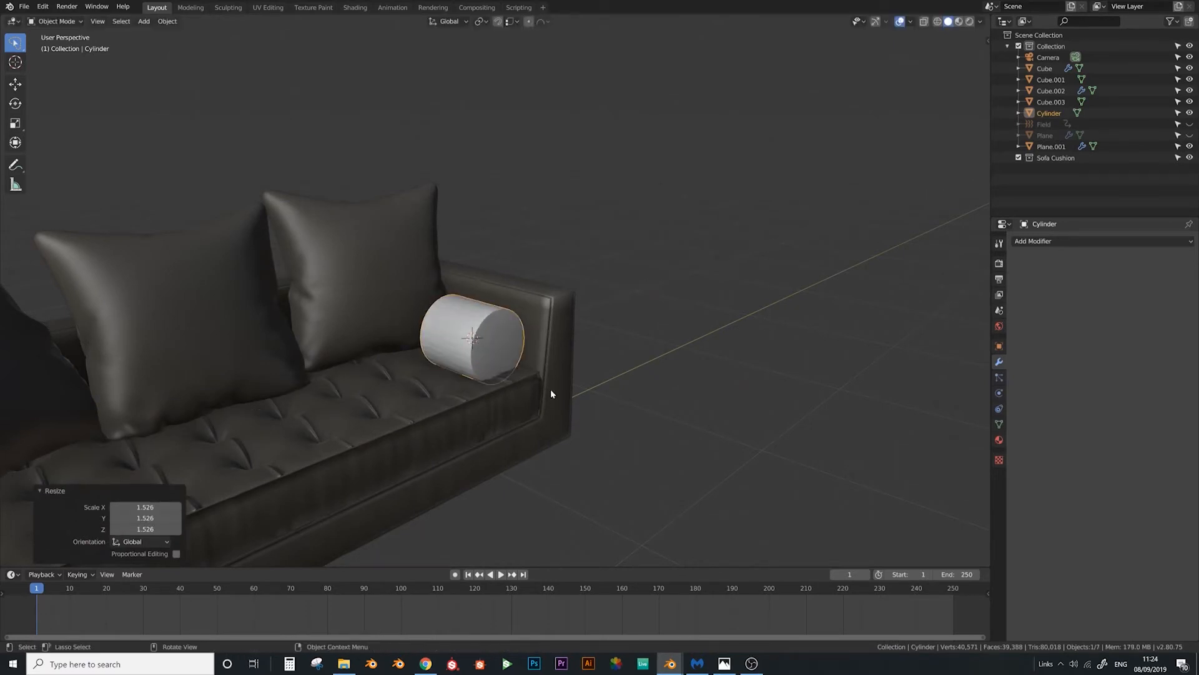
# Stretch the cylinder along X into a bolster shape, resize it and position it on the seat beside the armrest
pyautogui.press('s')
pyautogui.press('x')
pyautogui.click(623, 432)
pyautogui.moveTo(622, 432); pyautogui.dragTo(326, 332, button='middle')
pyautogui.press('s')
pyautogui.click(565, 398)
pyautogui.press('g')
pyautogui.click(634, 398)
pyautogui.press('s')
pyautogui.press('x')
pyautogui.click(671, 398)
# Isolate the cylinder in local view and select both of its circular end faces in Edit Mode
pyautogui.press('KP_Divide')
pyautogui.press('Tab')
pyautogui.click(394, 340)
pyautogui.keyDown('shift'); pyautogui.click(462, 310); pyautogui.keyUp('shift')
pyautogui.moveTo(462, 309); pyautogui.dragTo(553, 315, button='middle')
# Try to Grid Fill the cylinder's two selected end faces
pyautogui.press('F3')
pyautogui.click(590, 329)
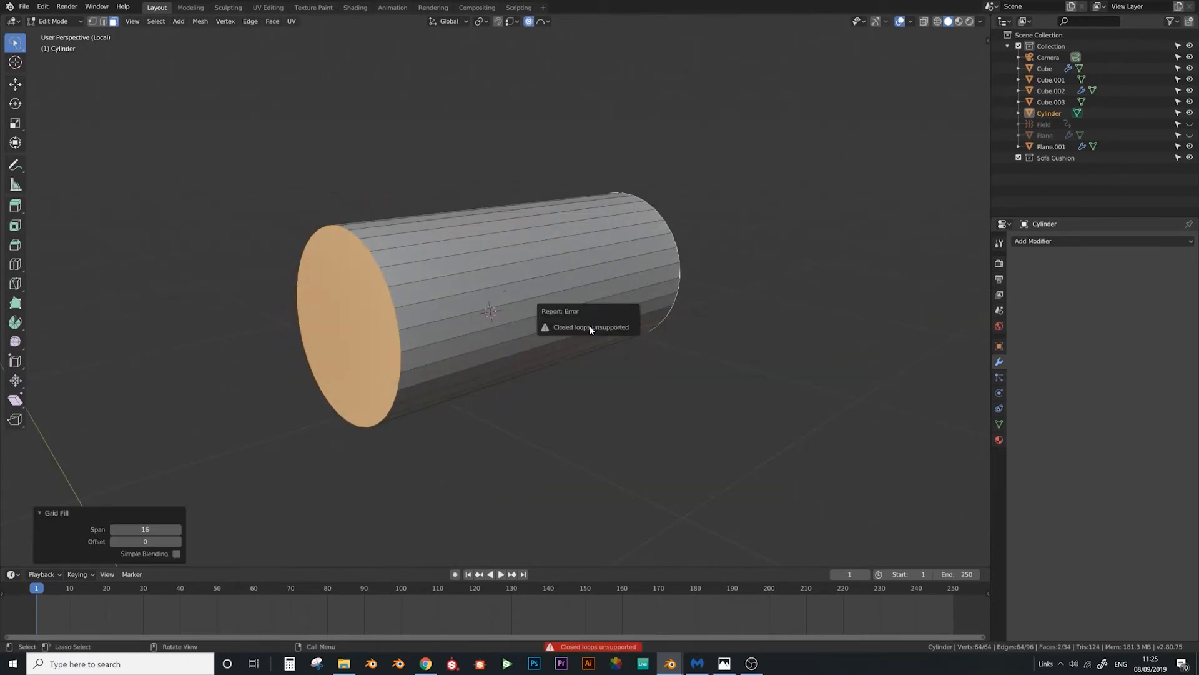
pyautogui.click(505, 300)
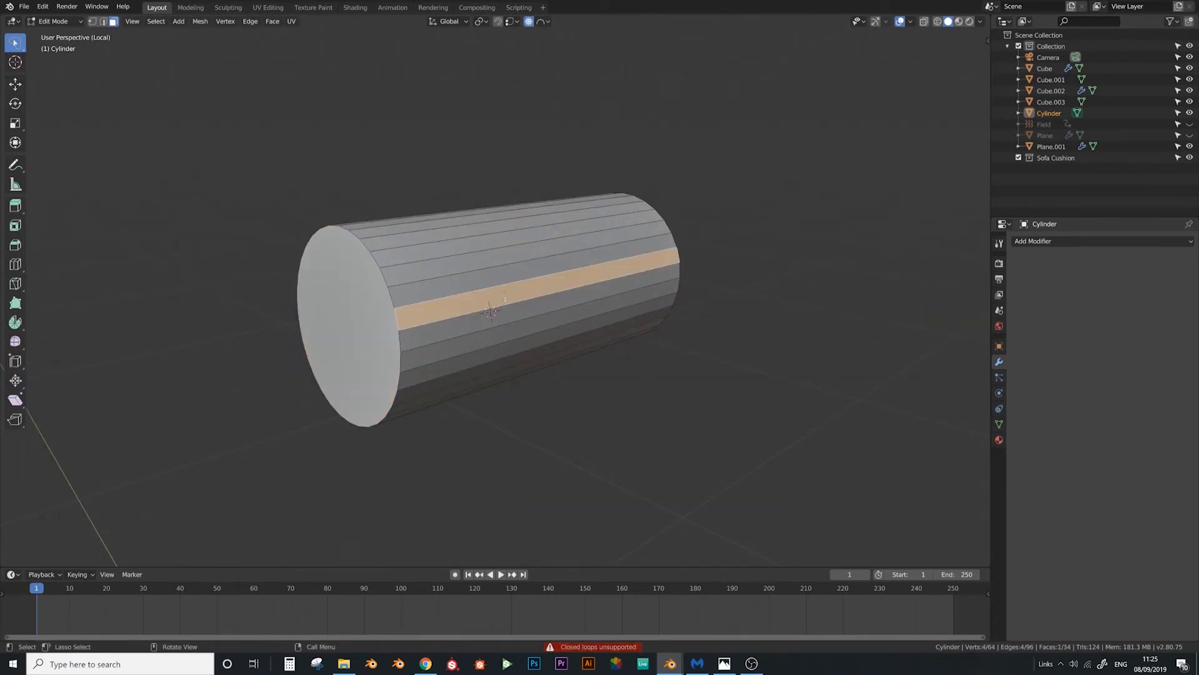
pyautogui.hotkey('ctrl', 'z')
# Mark seams around the cylinder's two end faces and along one lengthwise edge
pyautogui.press('F3')
pyautogui.press('Escape')
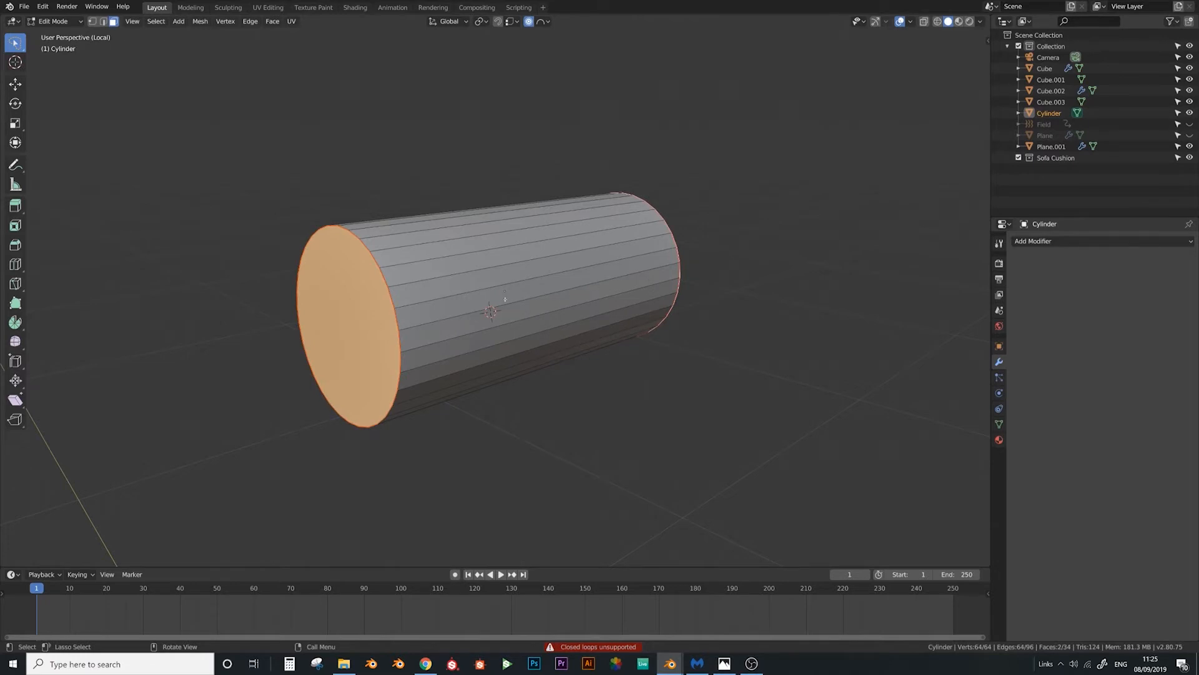
pyautogui.moveTo(504, 300); pyautogui.dragTo(367, 78, button='middle')
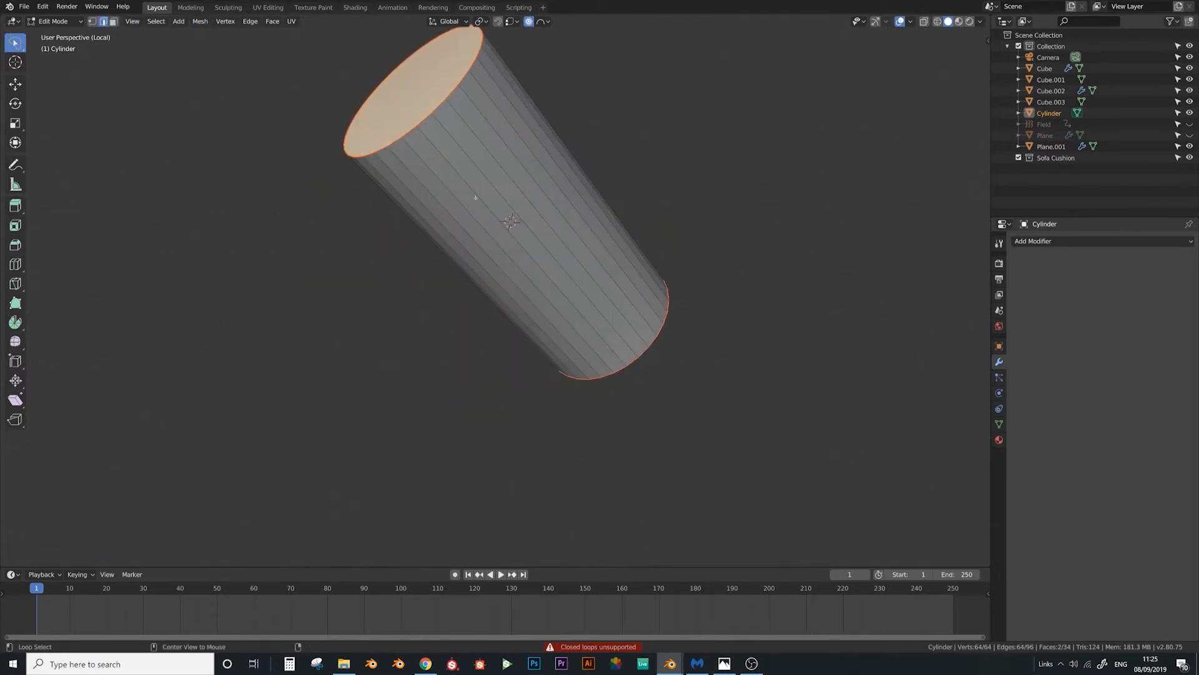
pyautogui.keyDown('alt'); pyautogui.click(473, 197); pyautogui.keyUp('alt')
pyautogui.press('F3')
pyautogui.press('Return')
# Delete the cylinder's two end faces while keeping their boundary edges
pyautogui.moveTo(470, 194); pyautogui.dragTo(538, 290, button='middle')
pyautogui.click(464, 307)
pyautogui.moveTo(464, 308); pyautogui.dragTo(315, 302, button='middle')
pyautogui.keyDown('shift'); pyautogui.click(553, 304); pyautogui.keyUp('shift')
pyautogui.press('x')
pyautogui.click(558, 303)
# Grid Fill the first open end of the cylinder with a span of 8
pyautogui.moveTo(555, 300); pyautogui.dragTo(466, 241, button='middle')
pyautogui.press('F3')
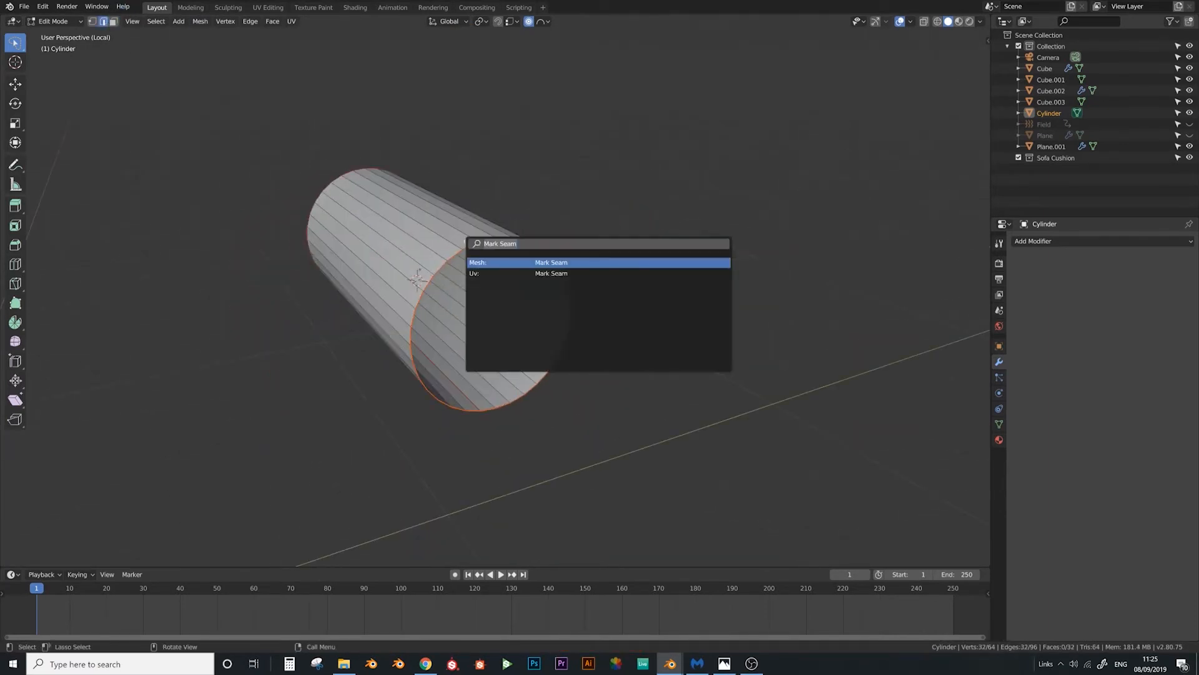
pyautogui.write('grid')
pyautogui.press('Down')
pyautogui.press('Down')
pyautogui.press('Return')
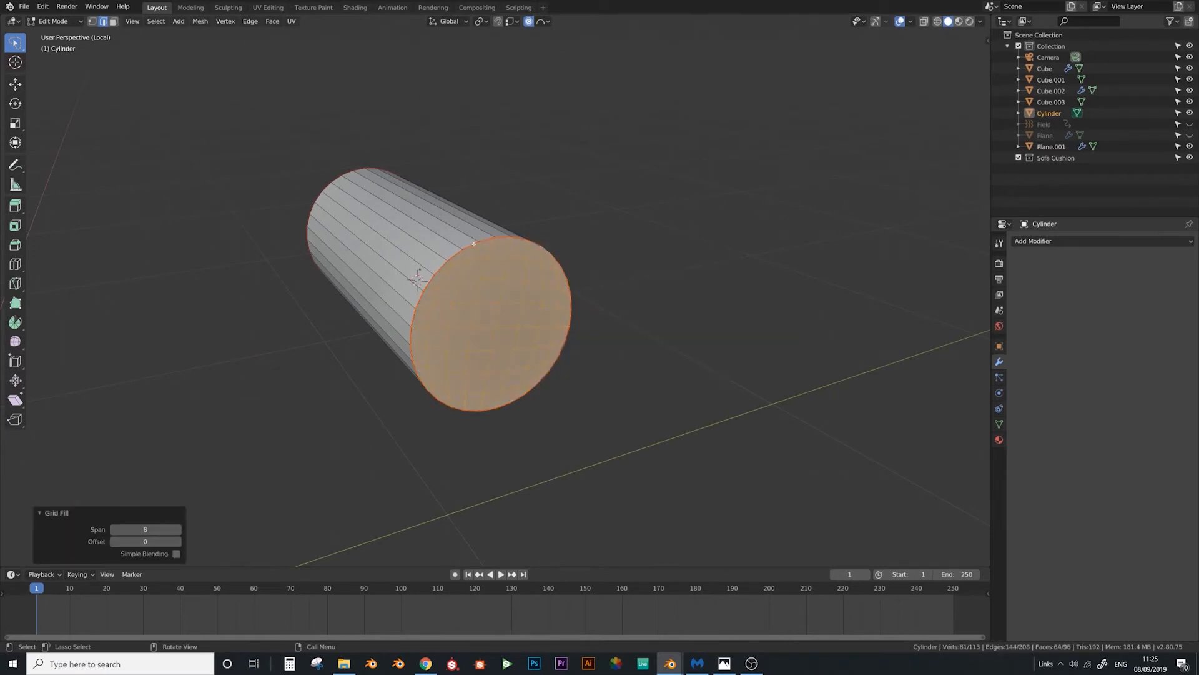
# Grid Fill the cylinder's opposite open end and return to Object Mode outside local view
pyautogui.moveTo(359, 238); pyautogui.dragTo(515, 245, button='middle')
pyautogui.keyDown('alt'); pyautogui.click(396, 321); pyautogui.keyUp('alt')
pyautogui.press('F3')
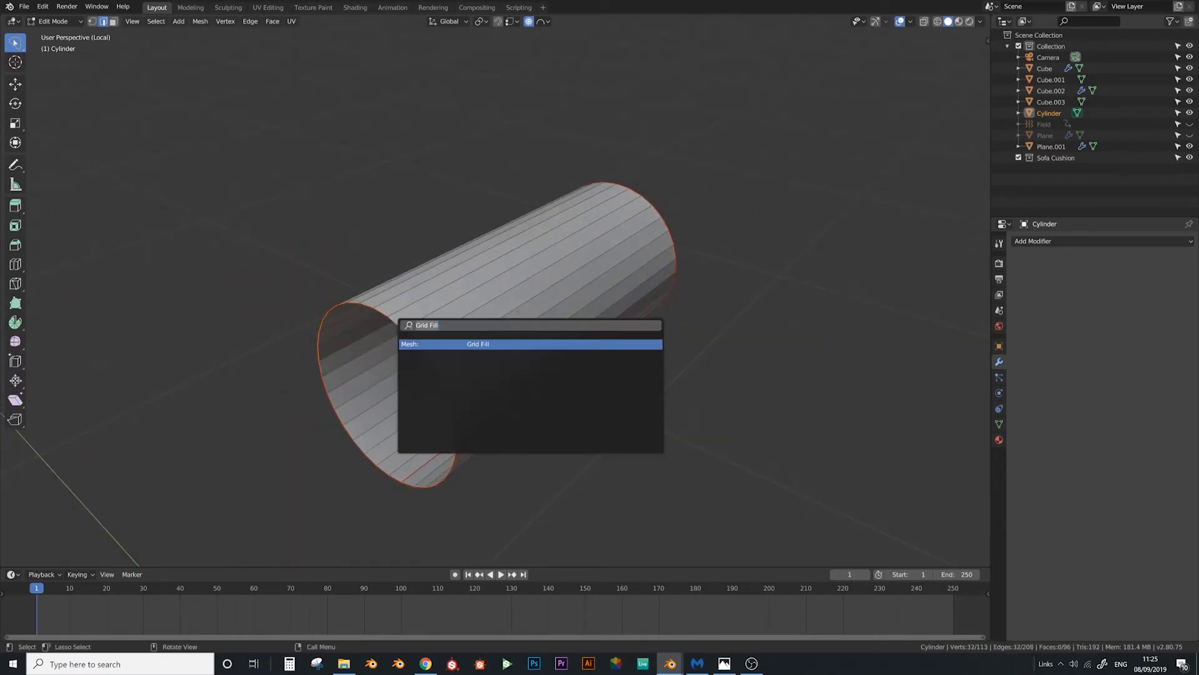
pyautogui.press('Return')
pyautogui.press('Tab')
pyautogui.moveTo(396, 321); pyautogui.dragTo(437, 287, button='middle')
pyautogui.press('Tab')
pyautogui.press('Tab')
pyautogui.press('KP_Divide')
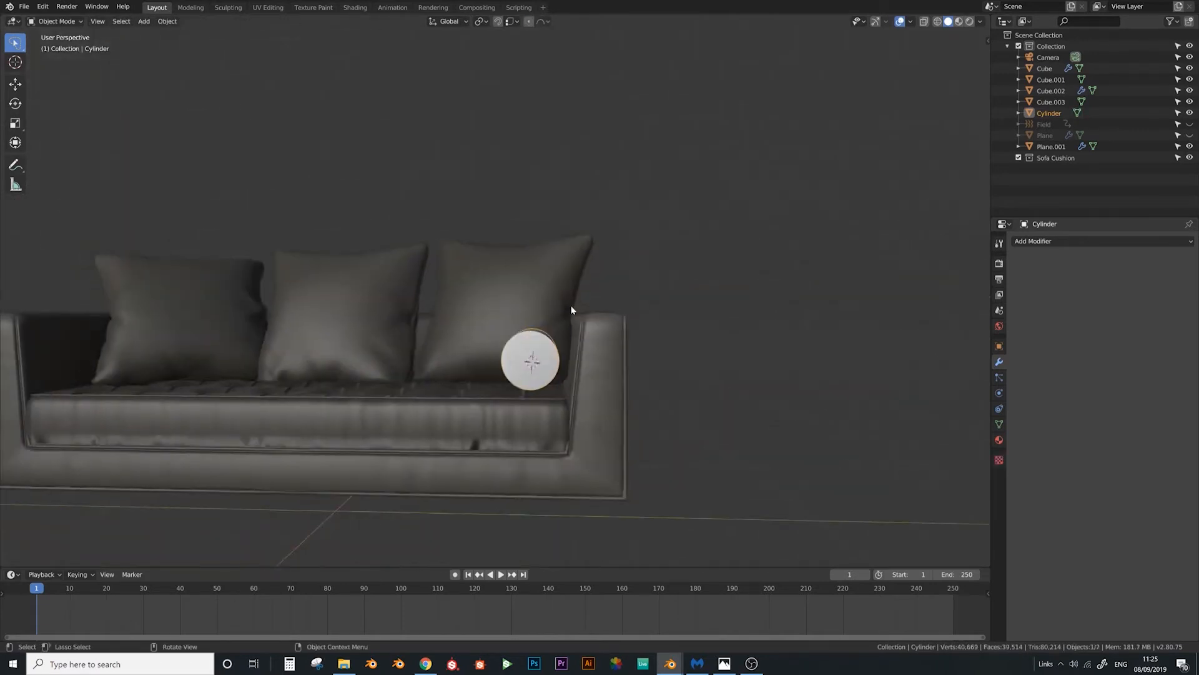
# Add Cloth physics to the cylinder with stiffness values of tension 150, compression 0.5, shear 50 and bending 2
pyautogui.moveTo(571, 307); pyautogui.dragTo(601, 322, button='middle')
pyautogui.scroll(4, 558, 347)
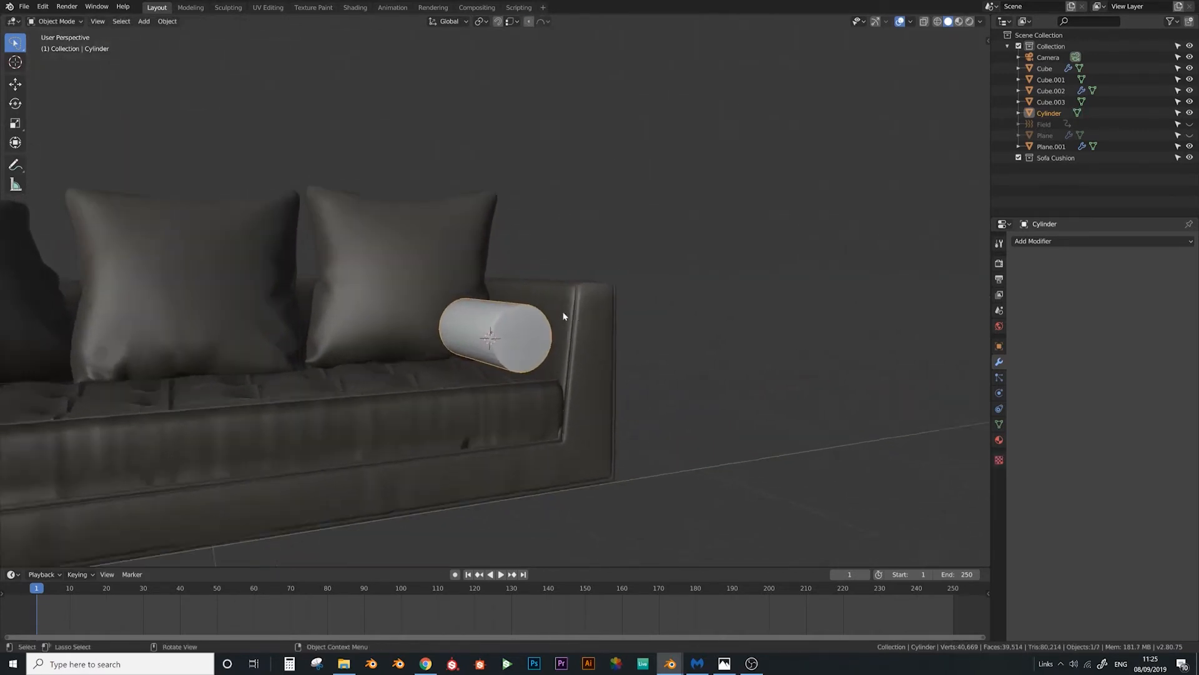
pyautogui.click(999, 393)
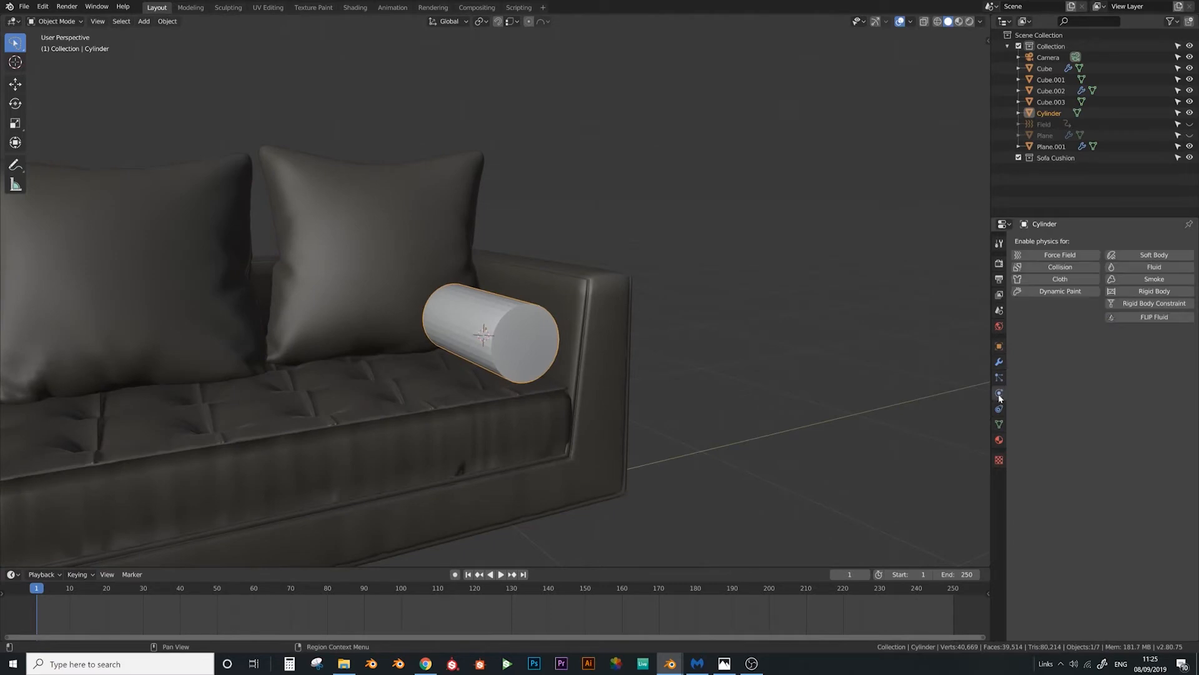
pyautogui.click(1057, 280)
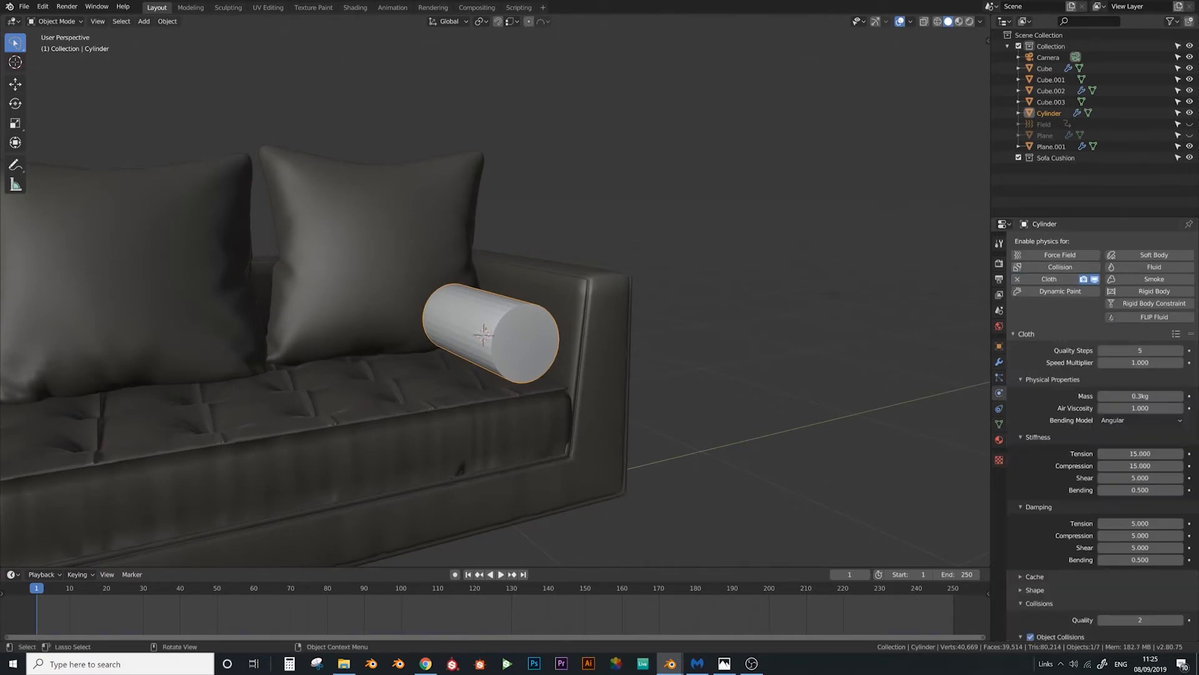
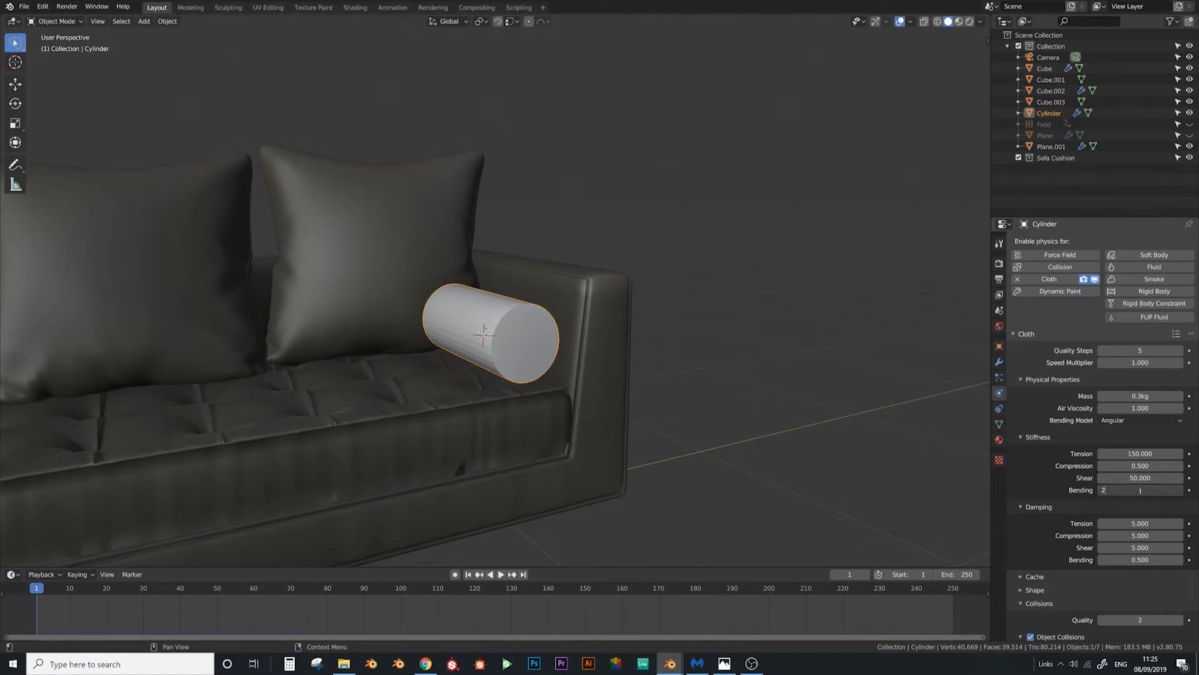
pyautogui.press('Return')
# Enable the cloth's self collisions, set both collision distances to 0.001 m and quality to 4, and set gravity to 0.122
pyautogui.scroll(-4, 1062, 475)
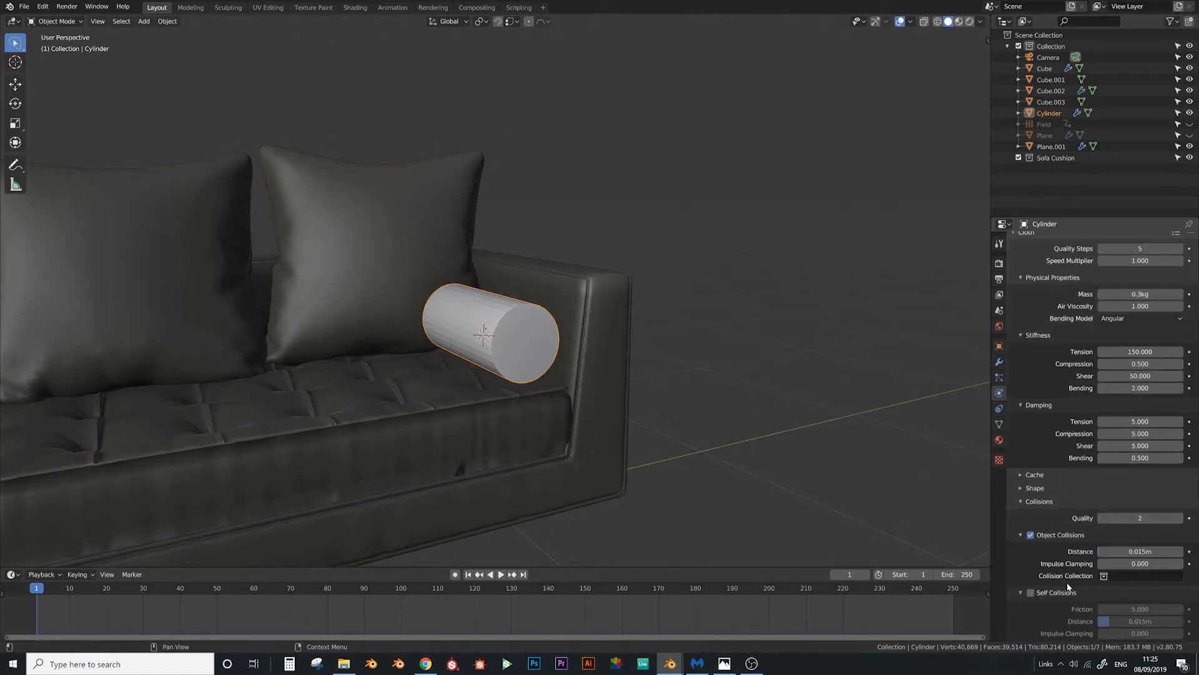
pyautogui.click(1030, 592)
pyautogui.scroll(-2, 1062, 537)
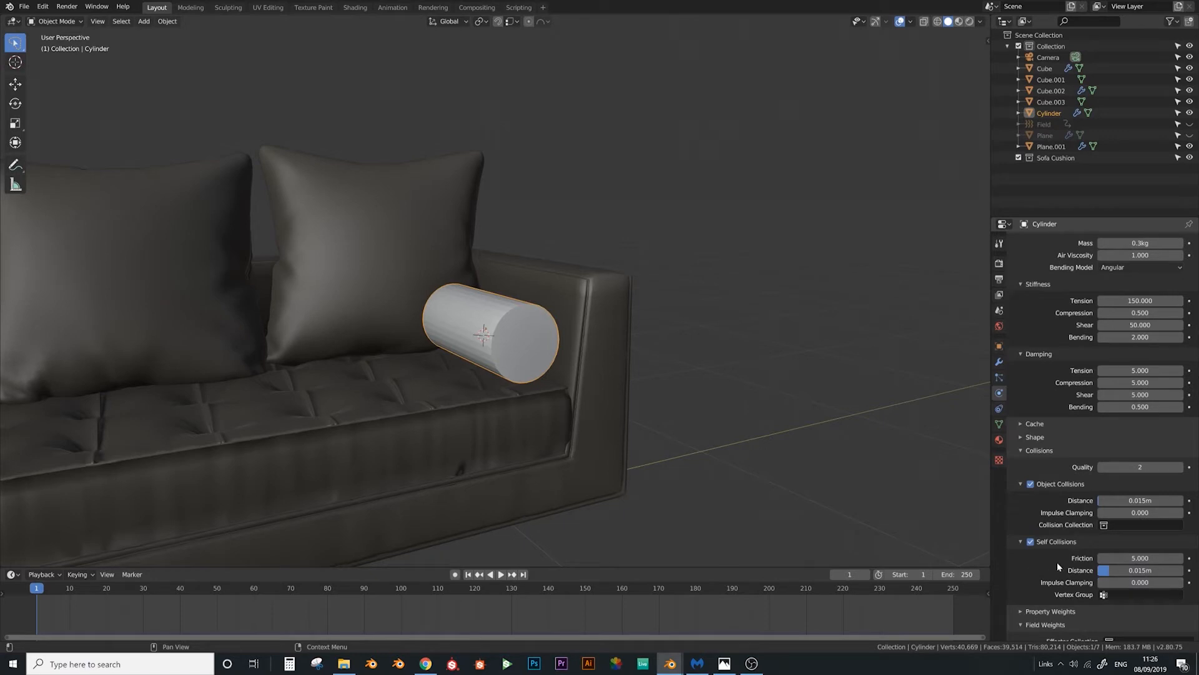
pyautogui.doubleClick(1147, 570)
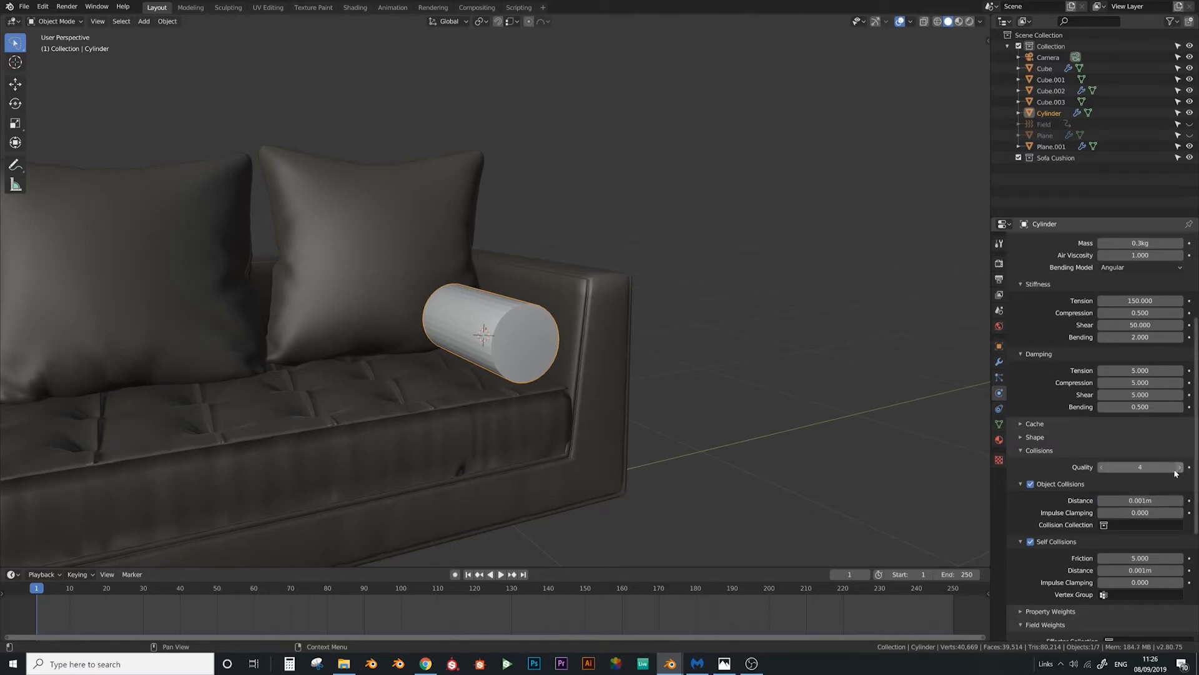
pyautogui.scroll(-5, 1020, 515)
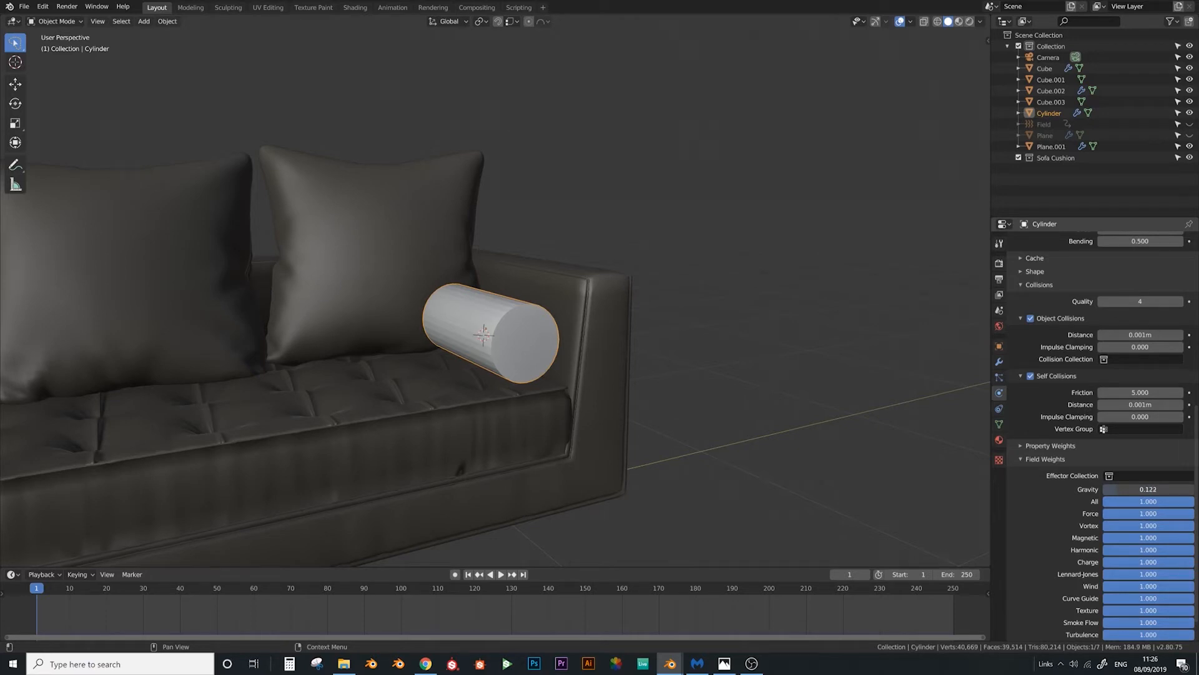
# Snap the 3D cursor to the cylinder and add a Force field there with strength 1000 and noise amount 10
pyautogui.moveTo(442, 292); pyautogui.dragTo(474, 300, button='middle')
pyautogui.hotkey('shift', 's')
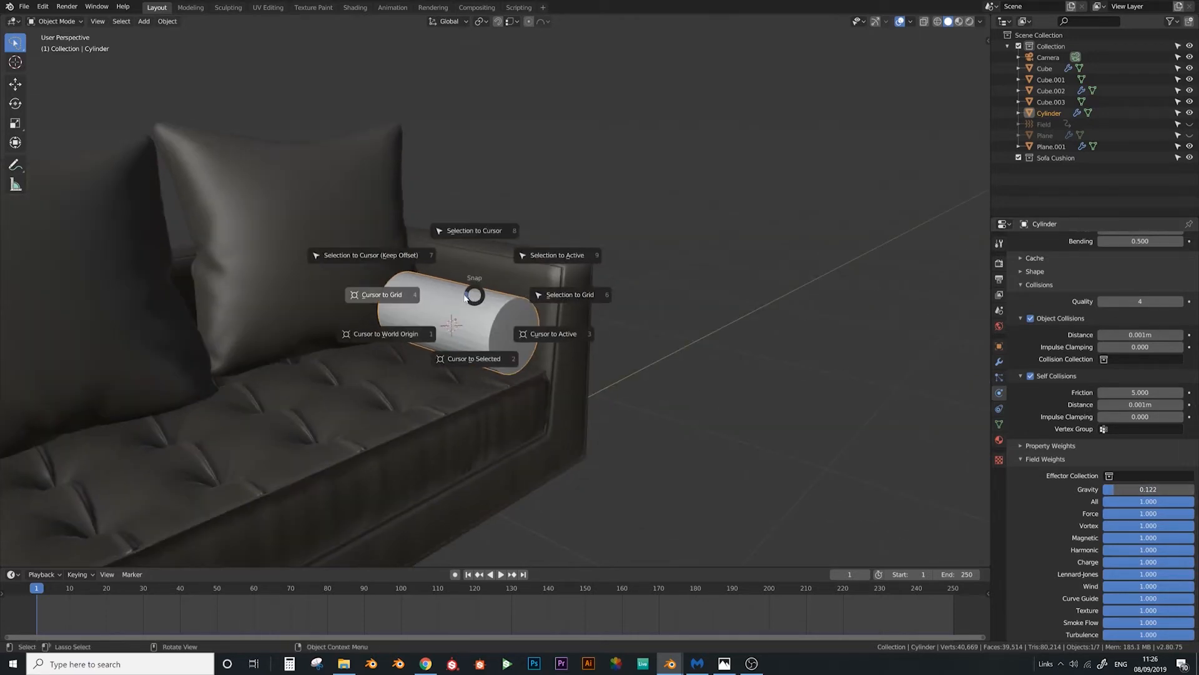
pyautogui.click(463, 349)
pyautogui.hotkey('shift', 'a')
pyautogui.moveTo(463, 349)
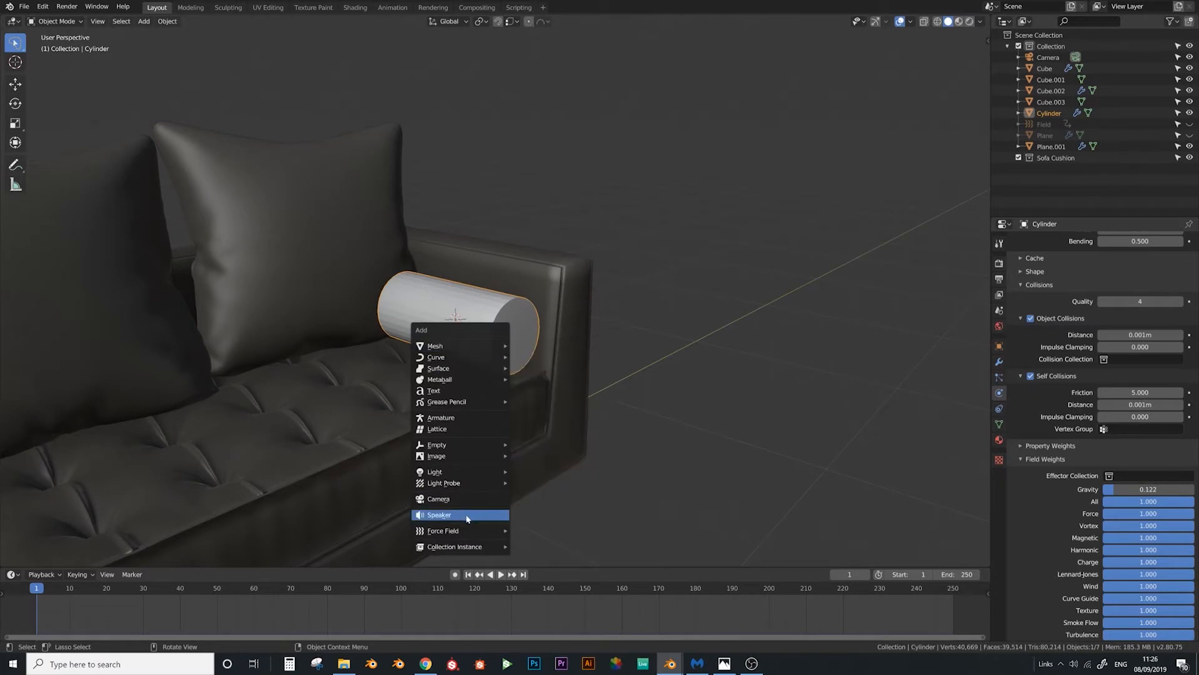
pyautogui.moveTo(467, 531)
pyautogui.click(563, 387)
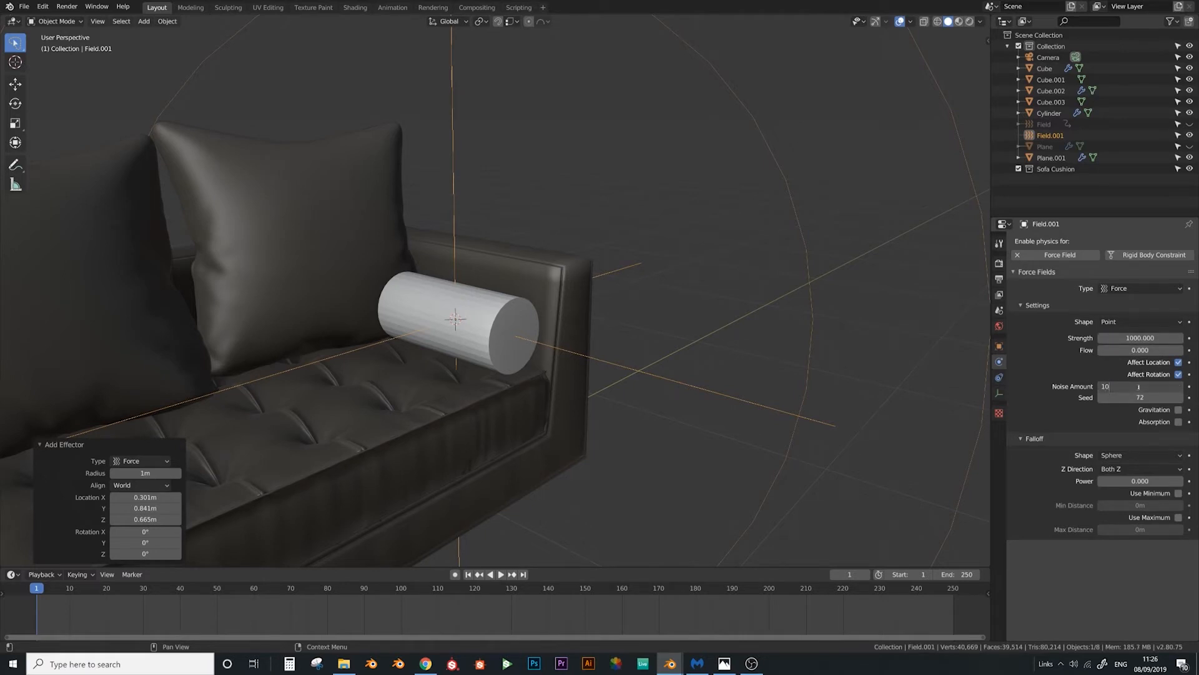
pyautogui.press('Return')
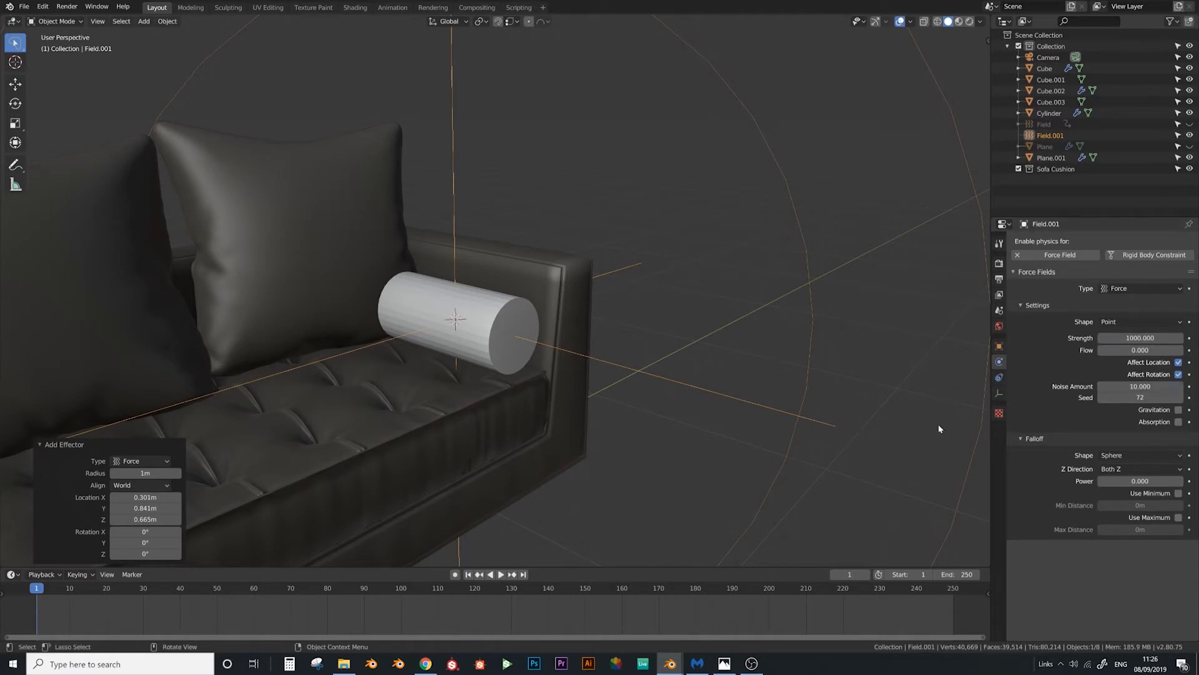
# Add a Subdivision Surface modifier to the cylinder and place it above the Cloth modifier in the stack
pyautogui.click(501, 574)
pyautogui.click(469, 575)
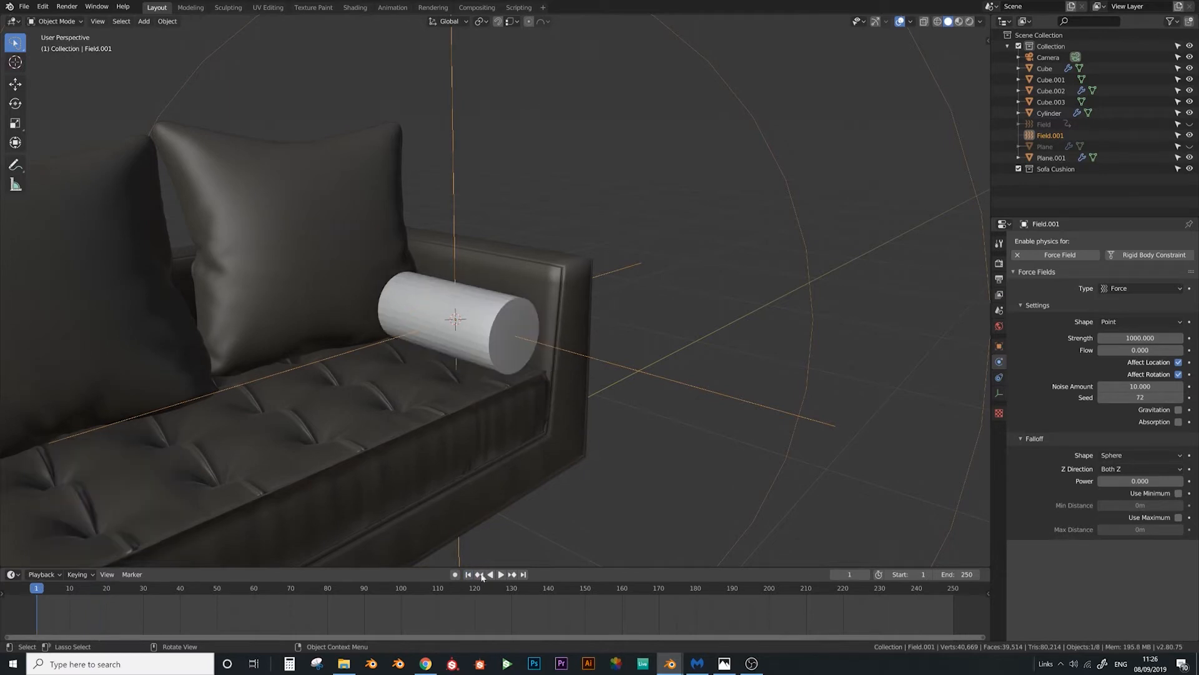
pyautogui.click(491, 345)
pyautogui.click(999, 362)
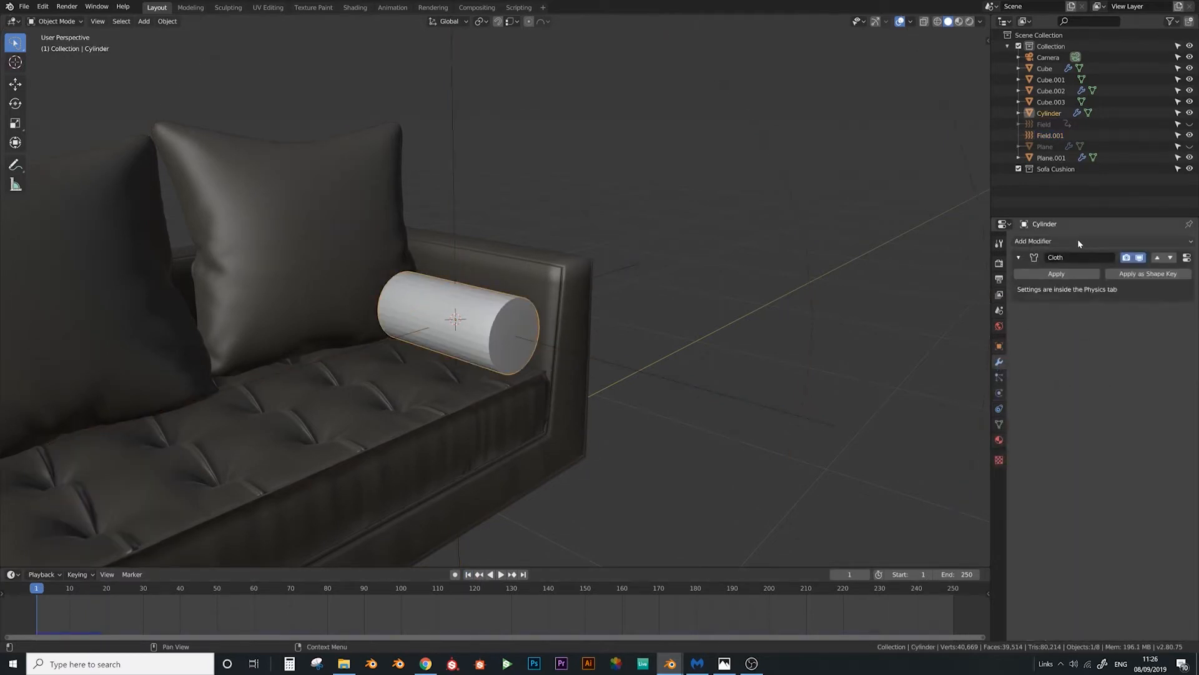
pyautogui.click(1078, 240)
pyautogui.click(983, 423)
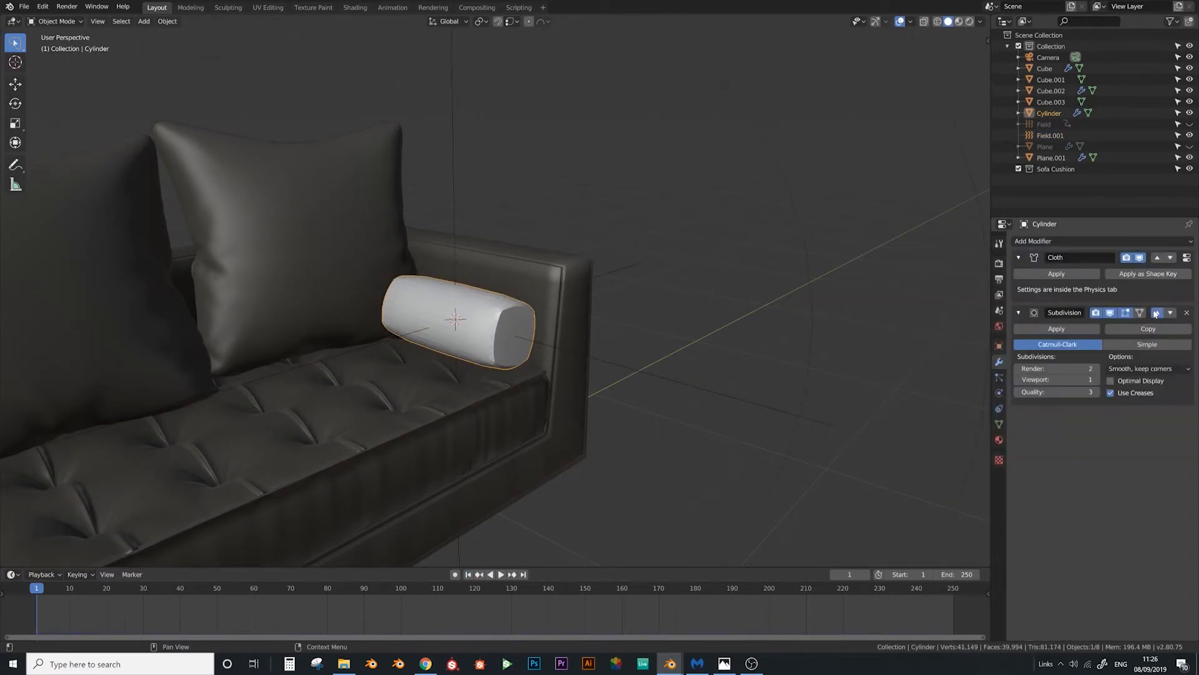
pyautogui.click(1156, 313)
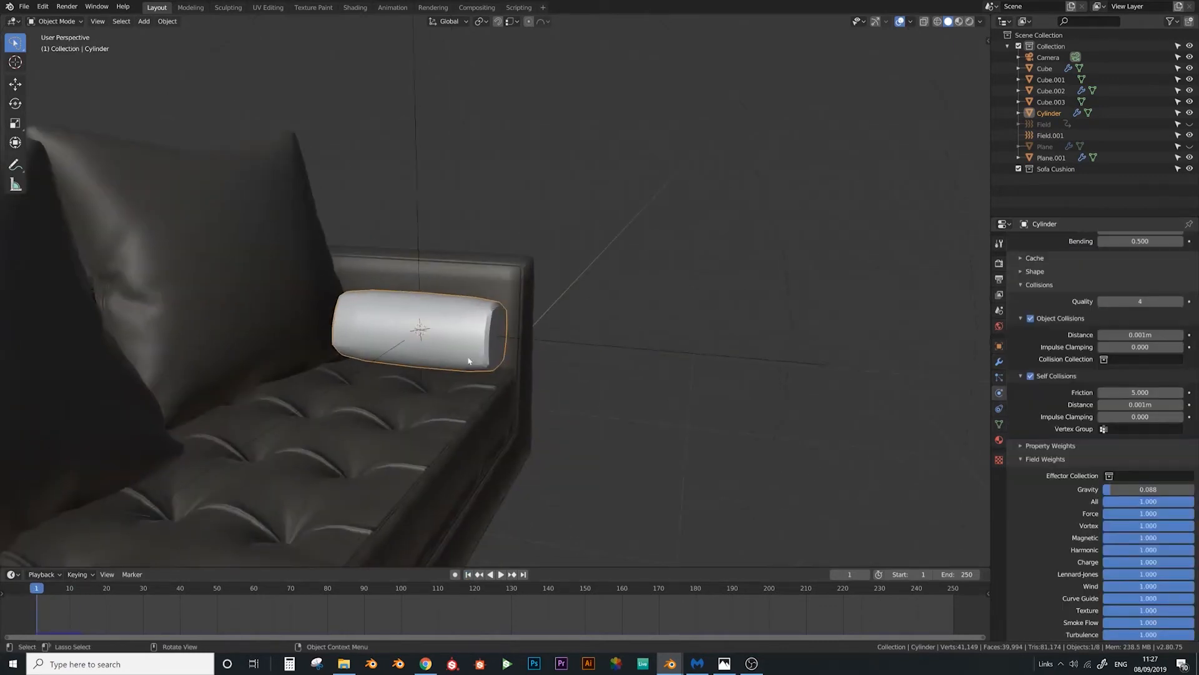
# Add many evenly spaced loop cuts along the cylinder's length and return to Object Mode
pyautogui.scroll(2, 467, 332)
pyautogui.press('Tab')
pyautogui.hotkey('ctrl', 'r')
pyautogui.scroll(15, 336, 328)
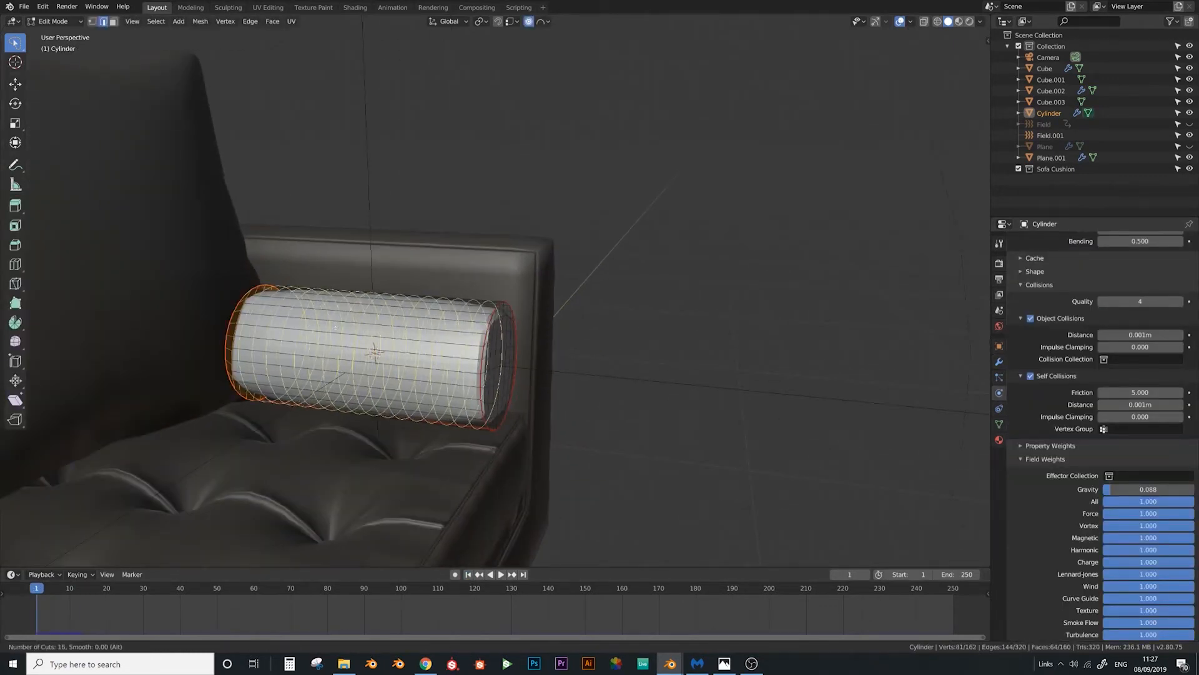
pyautogui.scroll(10, 335, 328)
pyautogui.click(336, 328)
pyautogui.rightClick(335, 328)
pyautogui.press('Tab')
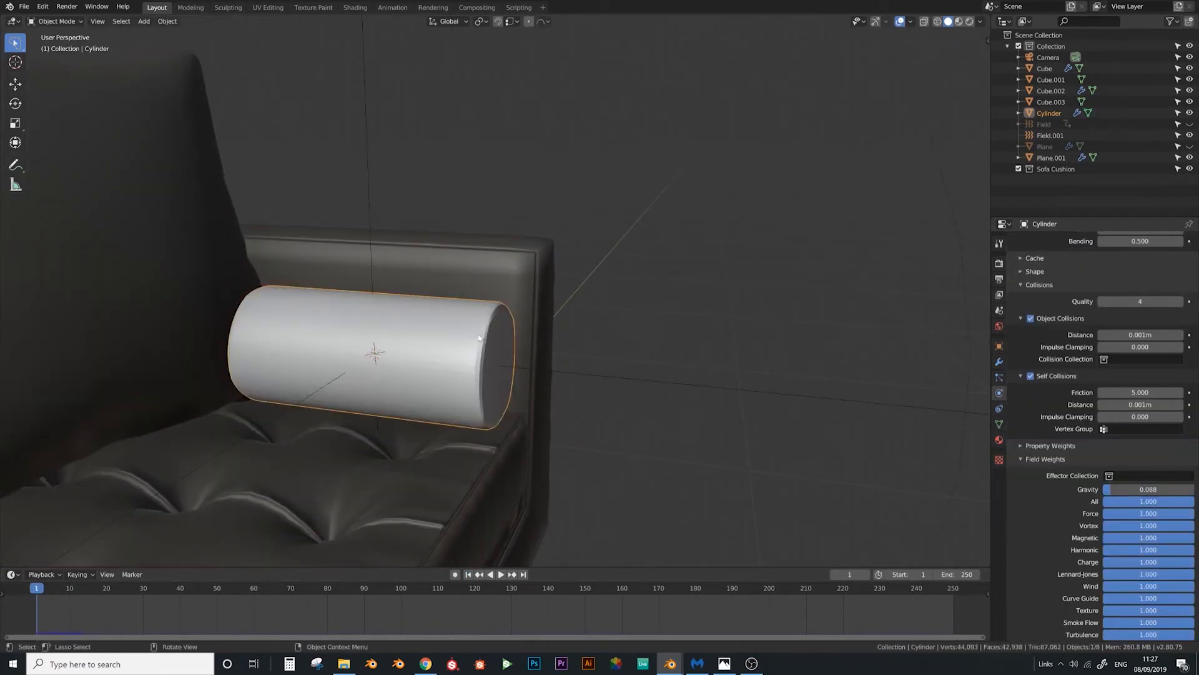
# Run the cloth simulation to frame 14 and shade the cylinder smooth
pyautogui.scroll(-2, 480, 337)
pyautogui.moveTo(480, 338); pyautogui.dragTo(472, 357, button='middle')
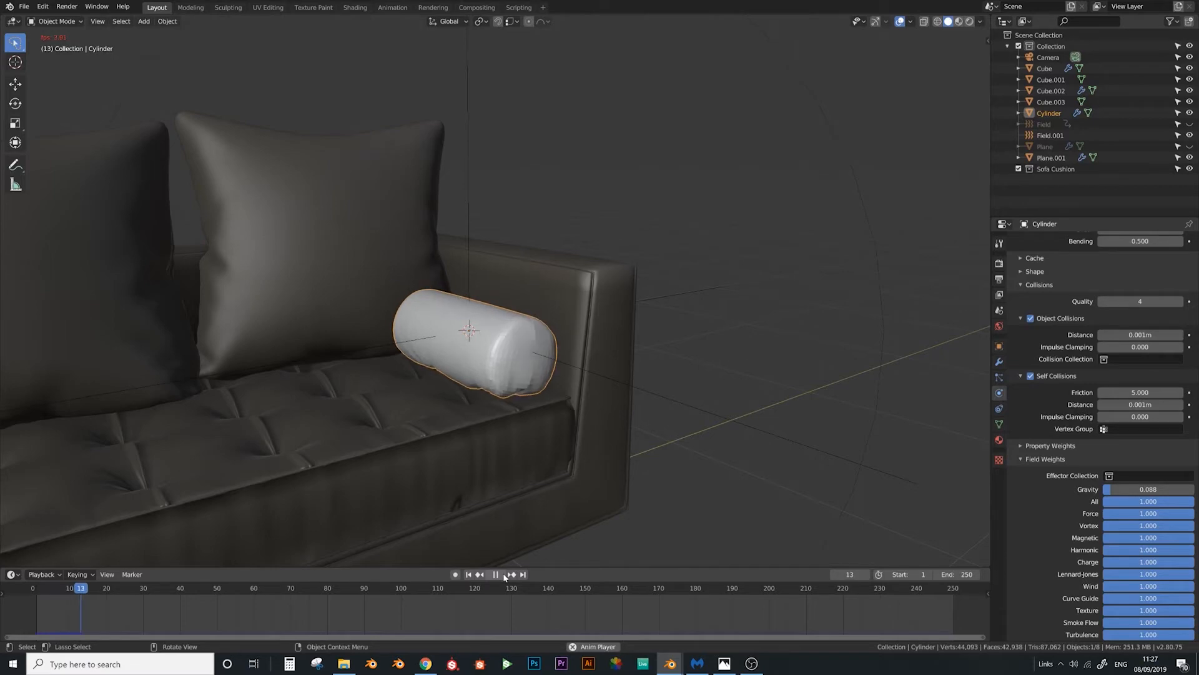
pyautogui.click(504, 575)
pyautogui.moveTo(469, 462); pyautogui.dragTo(464, 434, button='middle')
pyautogui.rightClick(535, 400)
pyautogui.click(535, 397)
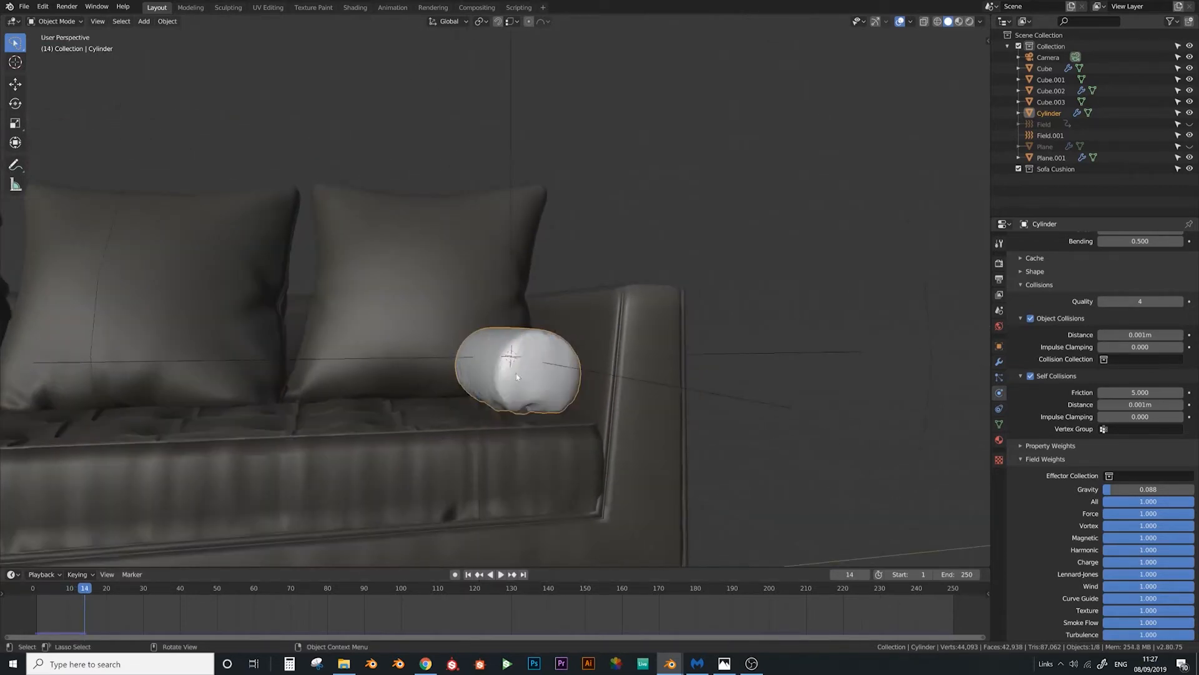
pyautogui.moveTo(516, 373); pyautogui.dragTo(434, 356, button='middle')
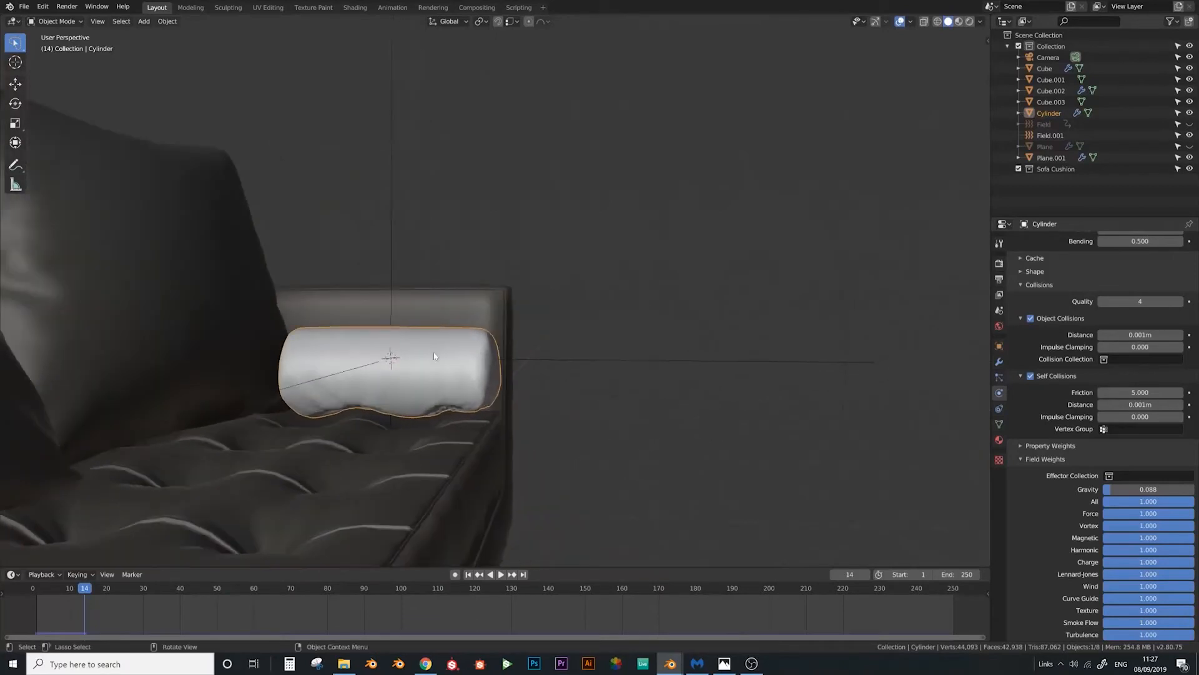
# Duplicate the bolster together with its force field about 1.7 m along negative Y to the sofa's opposite end
pyautogui.keyDown('shift'); pyautogui.click(398, 282); pyautogui.keyUp('shift')
pyautogui.scroll(-4, 423, 293)
pyautogui.moveTo(423, 294); pyautogui.dragTo(352, 343, button='middle')
pyautogui.scroll(-2, 499, 334)
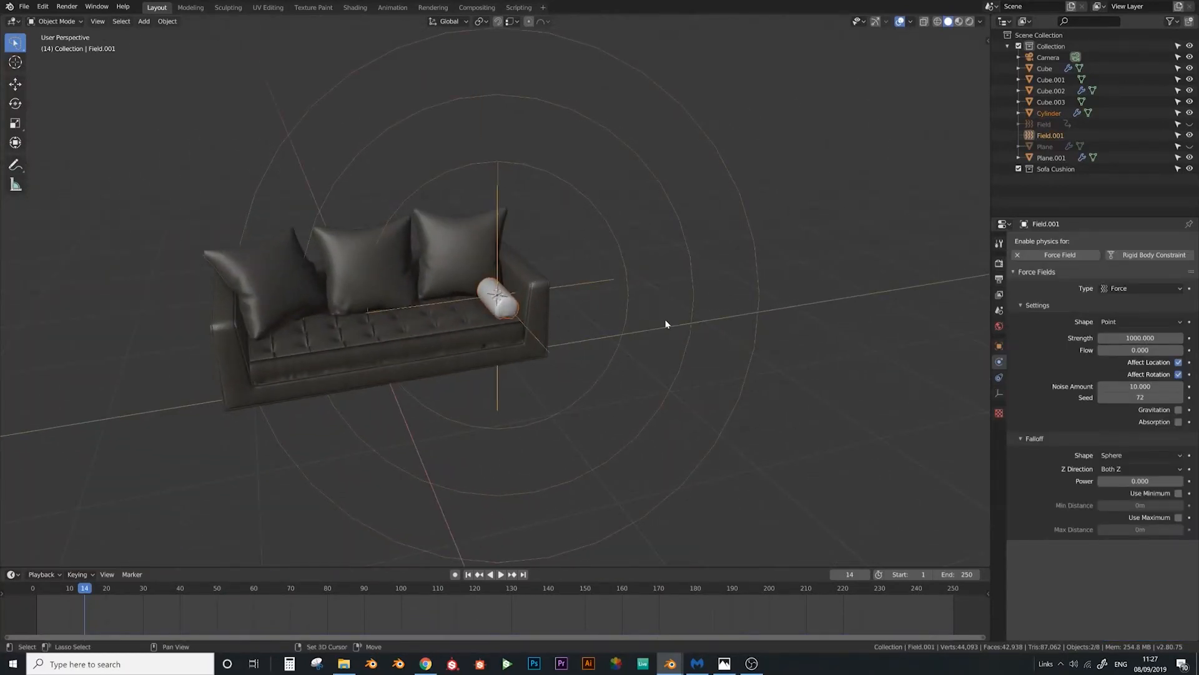
pyautogui.hotkey('shift', 'd')
pyautogui.press('y')
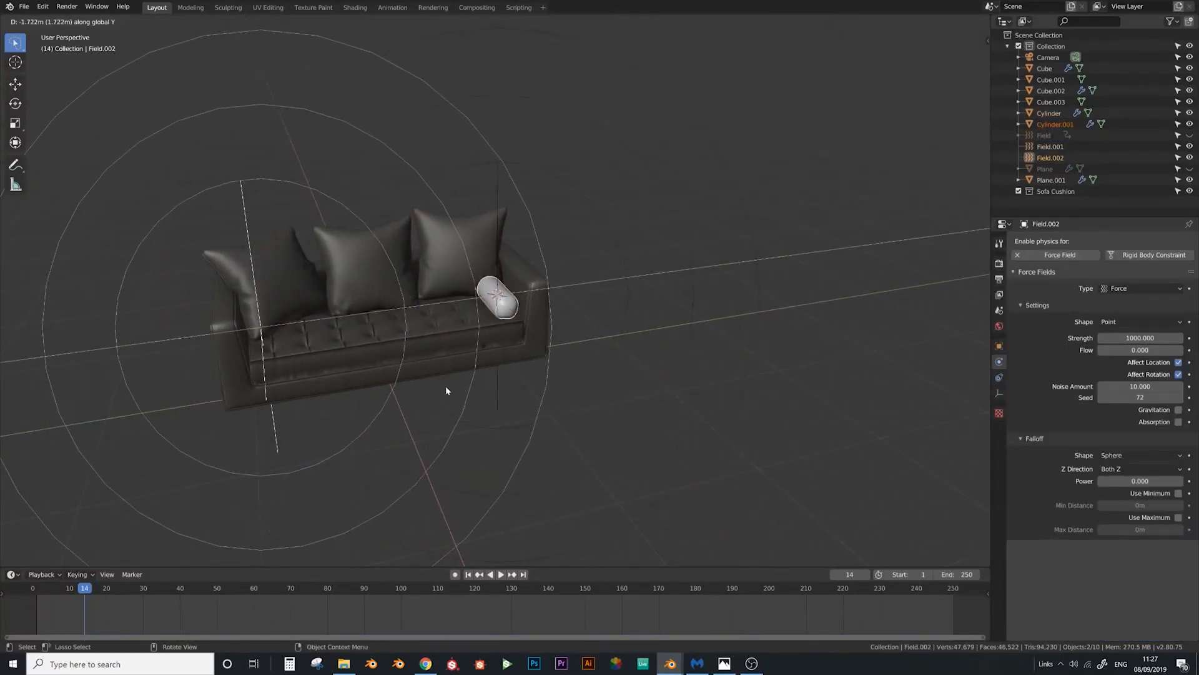
pyautogui.click(445, 385)
# Apply the Subdivision and Cloth modifiers on the original bolster
pyautogui.click(499, 298)
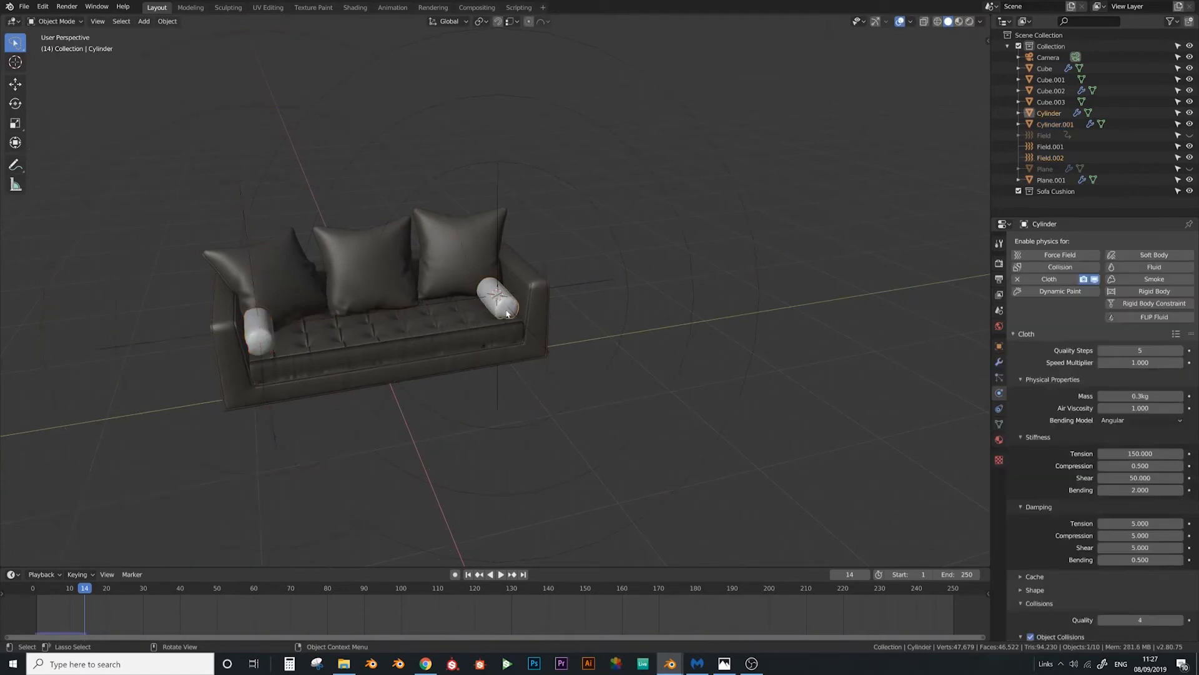
pyautogui.click(1000, 362)
pyautogui.click(1047, 272)
pyautogui.click(1048, 272)
# Lower the original bolster onto the seat, adjust its horizontal position, and delete its force field
pyautogui.scroll(5, 491, 309)
pyautogui.moveTo(449, 322); pyautogui.dragTo(564, 299, button='middle')
pyautogui.press('g')
pyautogui.press('z')
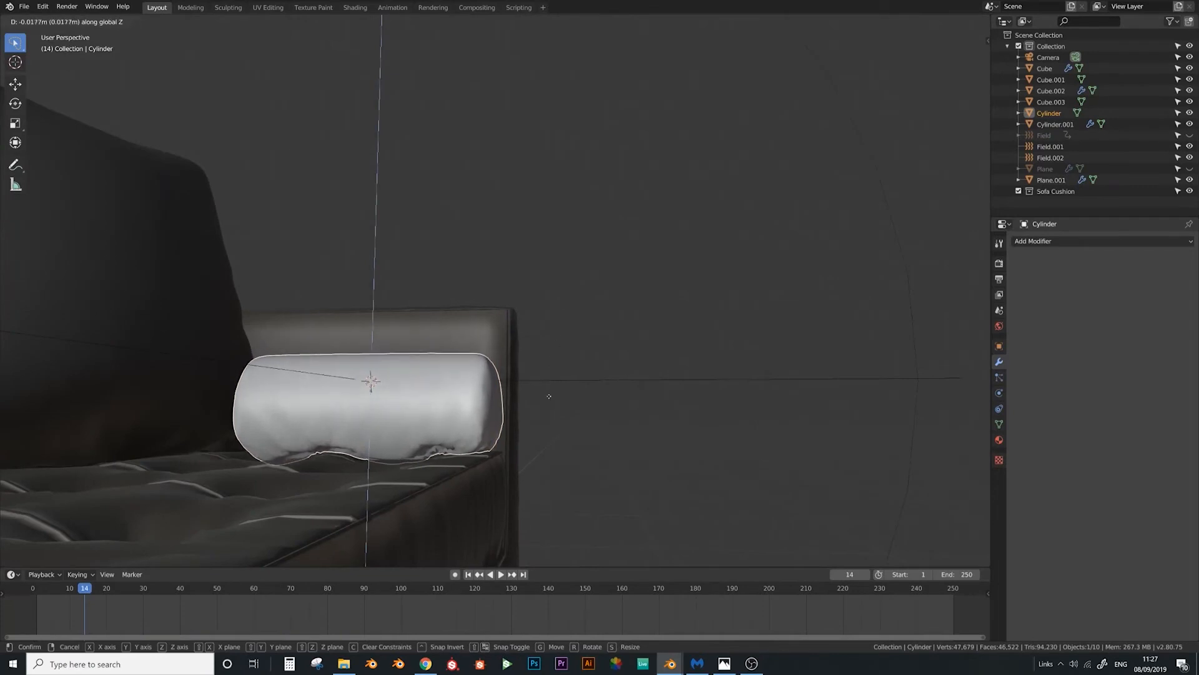
pyautogui.click(538, 437)
pyautogui.moveTo(538, 437); pyautogui.dragTo(494, 320, button='middle')
pyautogui.press('g')
pyautogui.hotkey('shift', 'z')
pyautogui.click(473, 455)
pyautogui.press('Delete')
# At frame 1, reposition the copied bolster and its force field beside the armrest, with the field at about X 0.35, Y -0.865, Z 0.717 m
pyautogui.moveTo(464, 235); pyautogui.dragTo(492, 407, button='middle')
pyautogui.click(439, 395)
pyautogui.keyDown('shift'); pyautogui.click(437, 357); pyautogui.keyUp('shift')
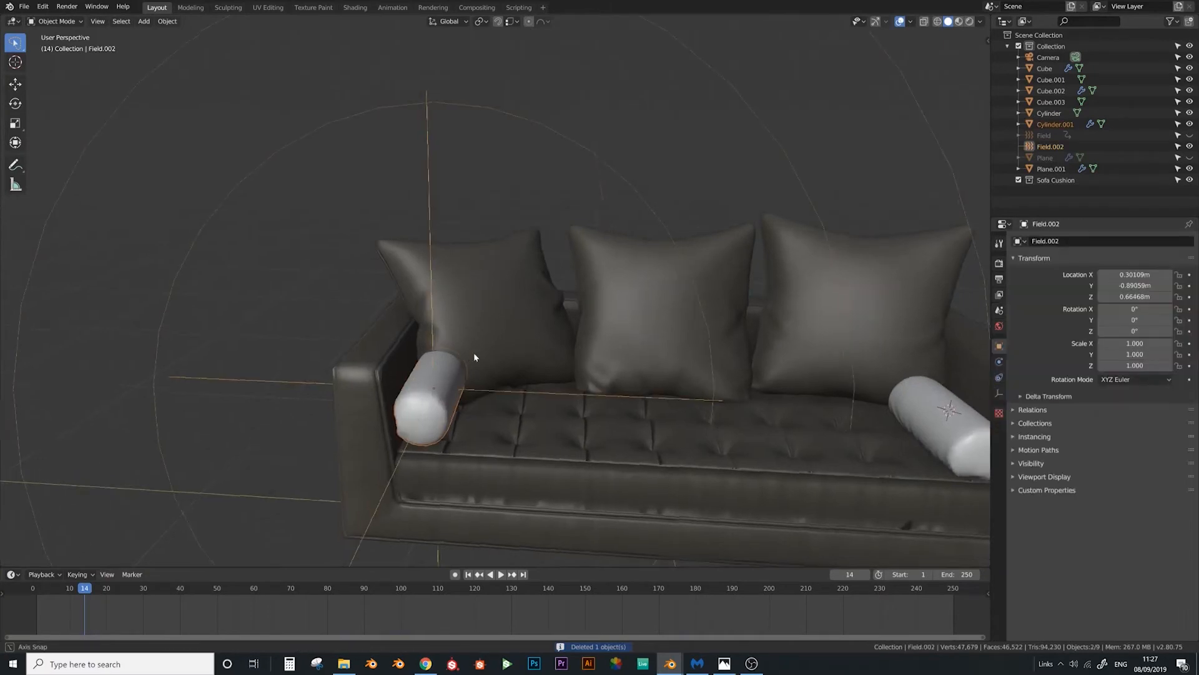
pyautogui.moveTo(474, 352); pyautogui.dragTo(484, 378, button='middle')
pyautogui.press('g')
pyautogui.click(497, 373)
pyautogui.click(469, 575)
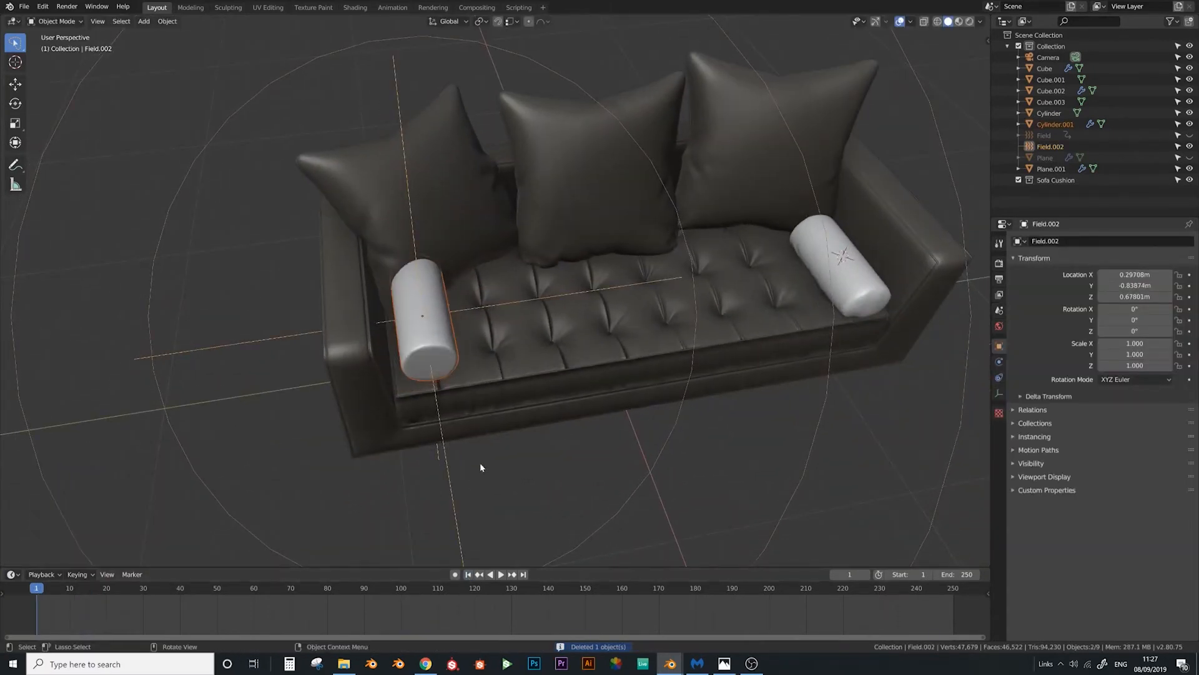
pyautogui.moveTo(480, 463); pyautogui.dragTo(463, 444, button='middle')
pyautogui.press('g')
pyautogui.click(469, 414)
pyautogui.press('g')
pyautogui.click(409, 429)
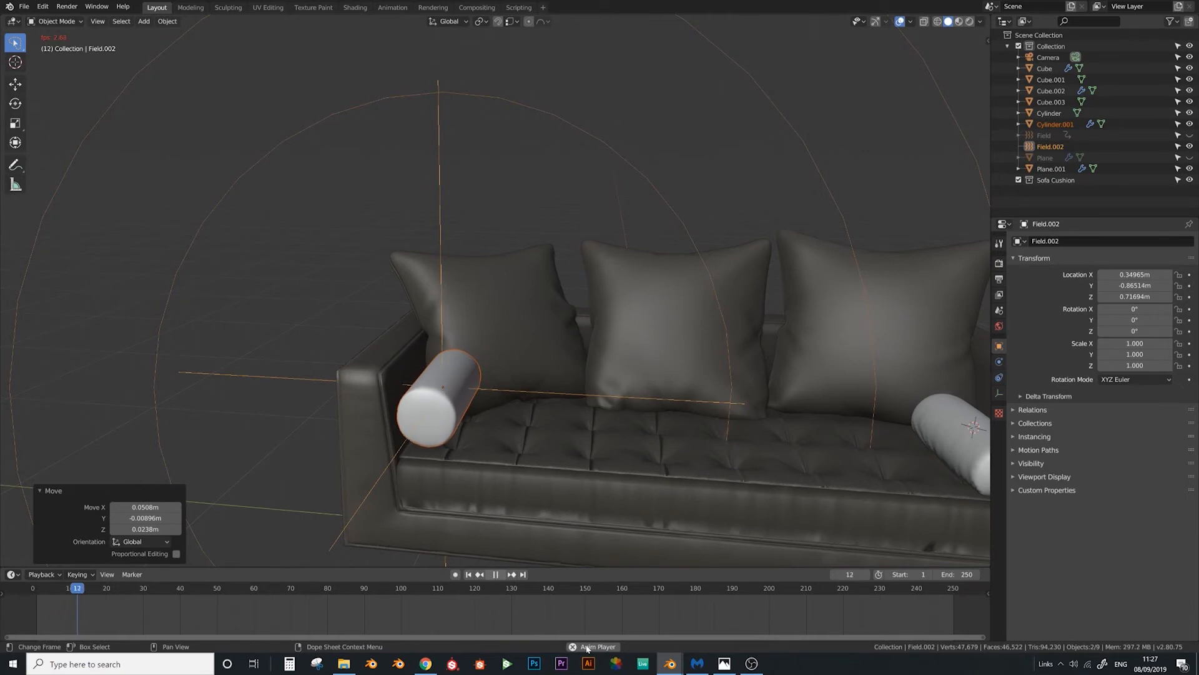
# Test the copied bolster's cloth simulation up to frame 25, inspect its shape from the front, and return to frame 1
pyautogui.click(572, 647)
pyautogui.scroll(5, 550, 469)
pyautogui.moveTo(540, 457); pyautogui.dragTo(584, 409, button='middle')
pyautogui.click(468, 575)
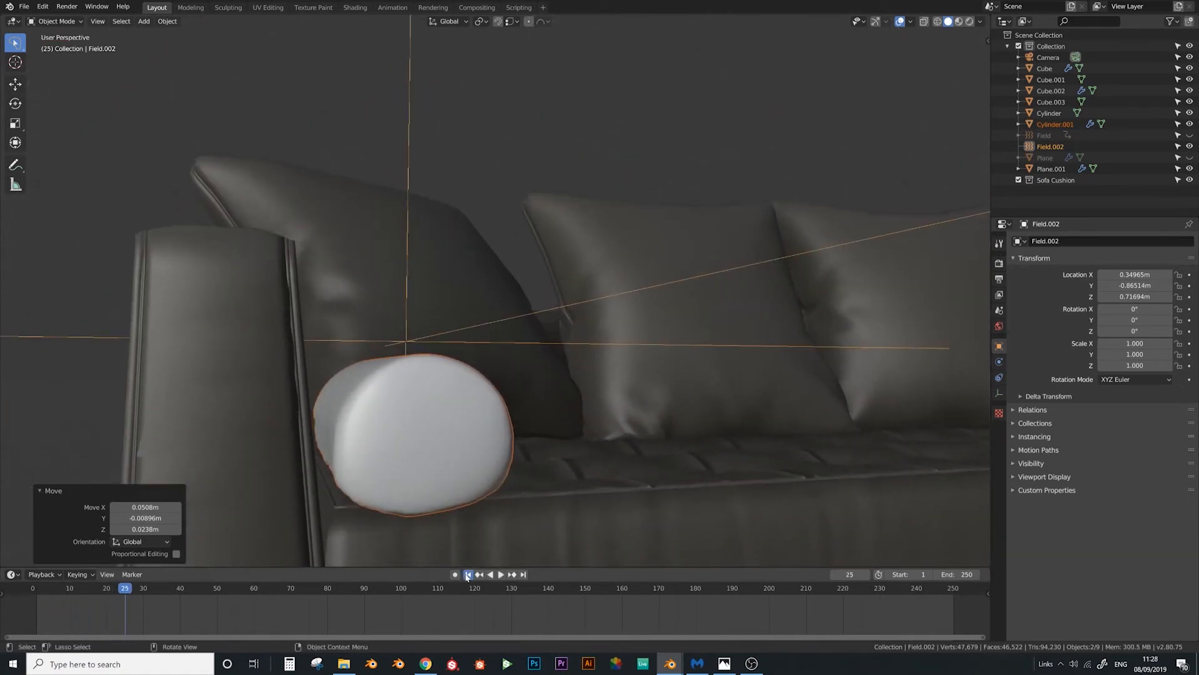
# Lower the copied bolster and its force field by 0.0461 m along Z and run the cloth simulation to frame 16
pyautogui.moveTo(448, 516); pyautogui.dragTo(473, 526, button='middle')
pyautogui.press('g')
pyautogui.press('z')
pyautogui.click(527, 320)
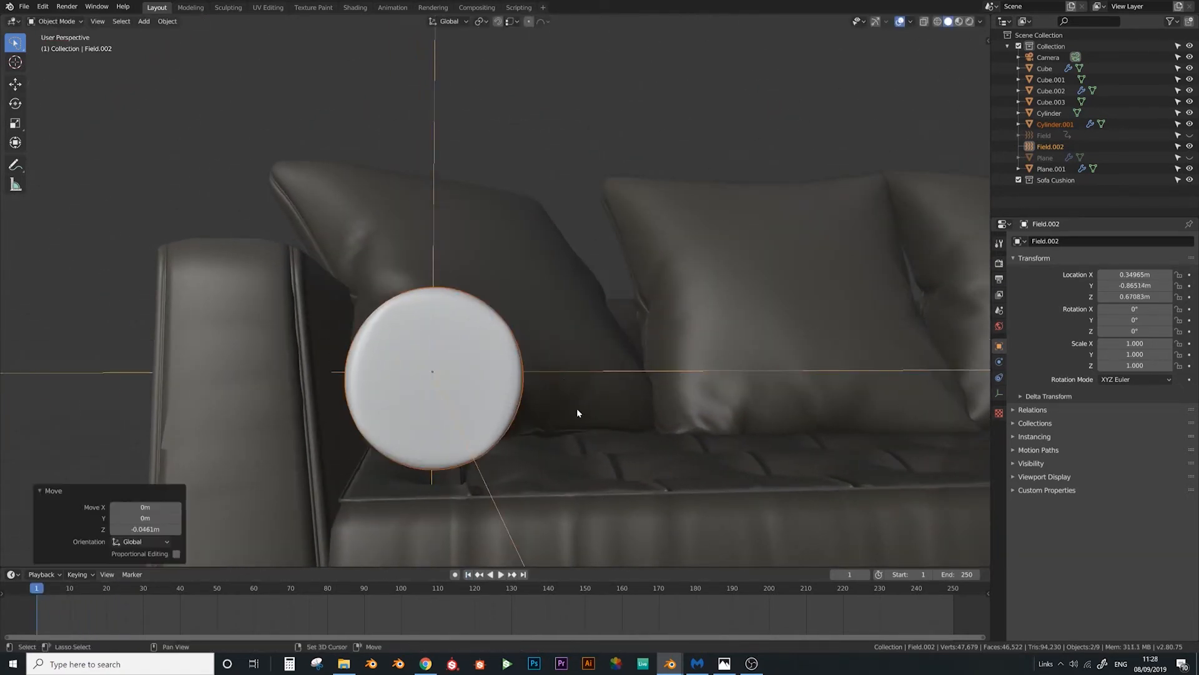
pyautogui.moveTo(576, 407); pyautogui.dragTo(490, 354, button='middle')
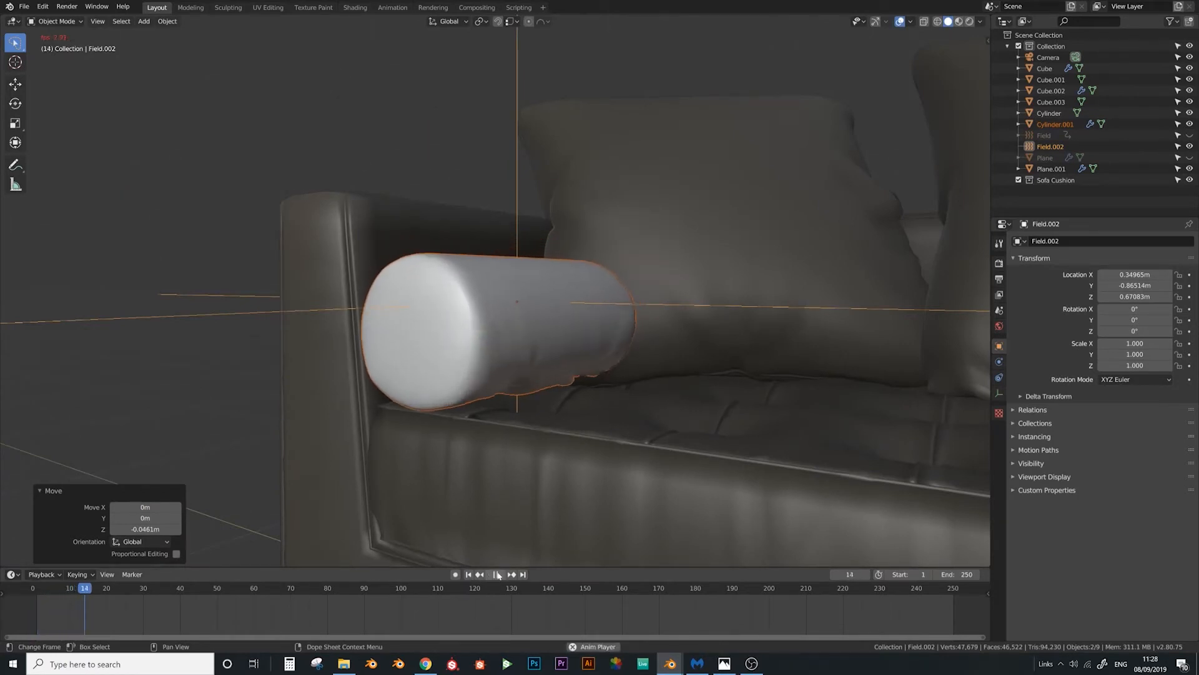
pyautogui.click(498, 575)
pyautogui.moveTo(526, 532); pyautogui.dragTo(613, 431, button='middle')
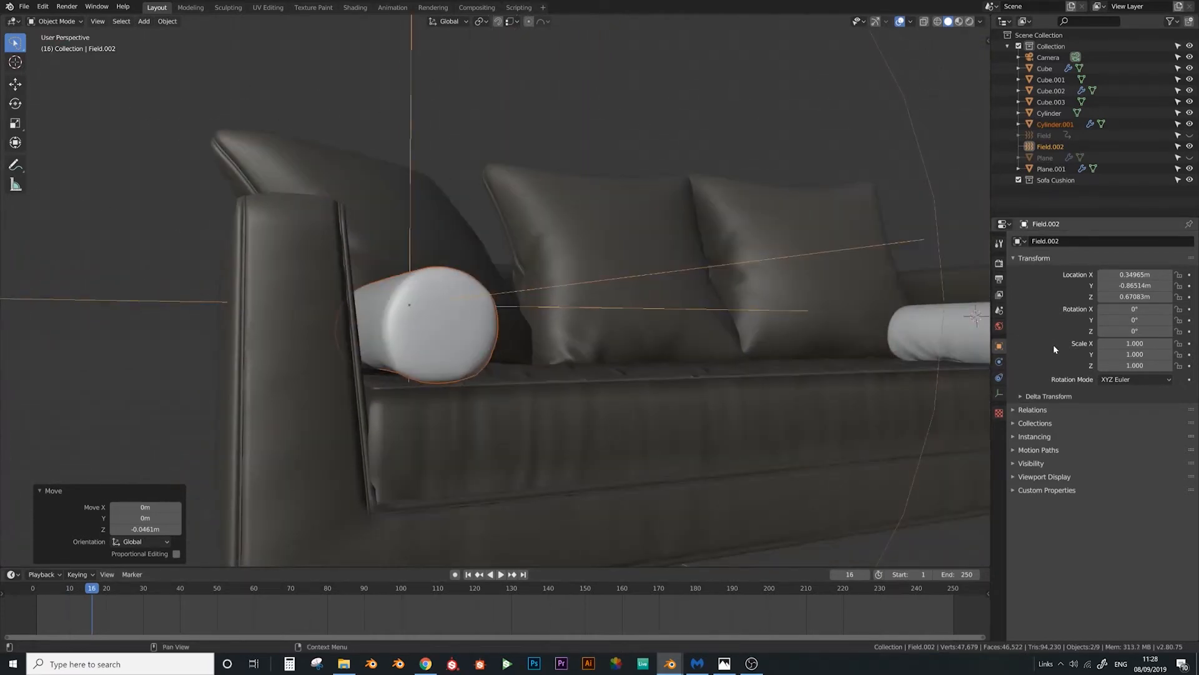
# Apply the Subdivision and Cloth modifiers on the copied bolster and delete its force field
pyautogui.click(999, 361)
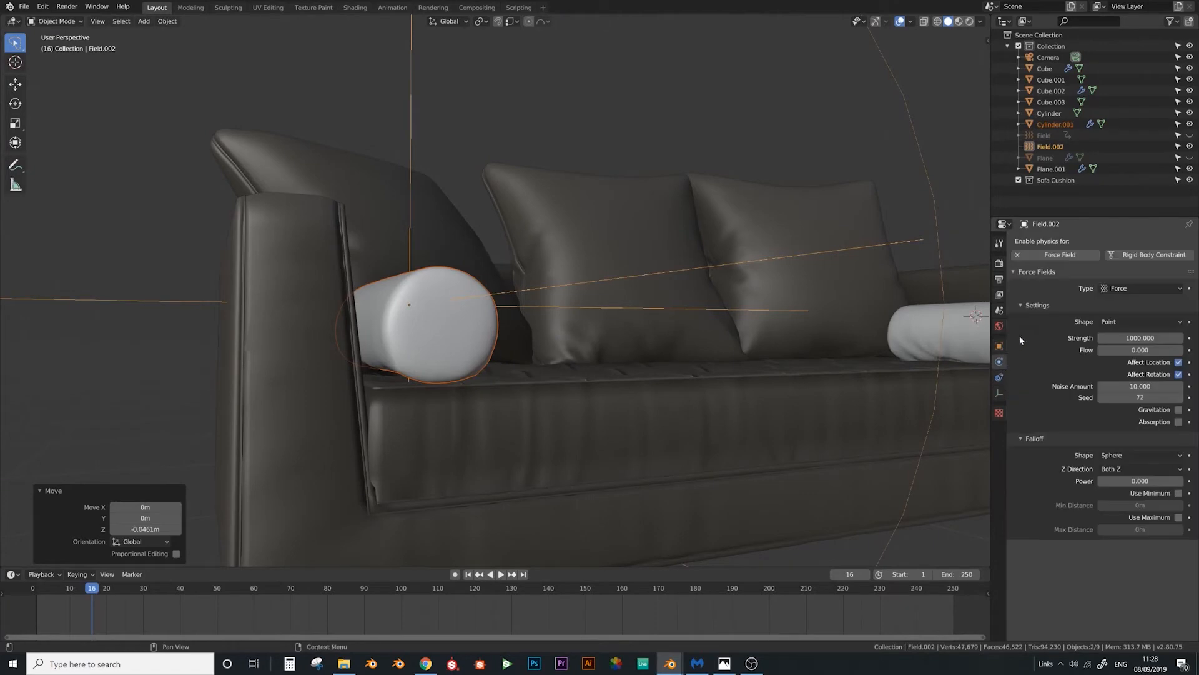
pyautogui.click(444, 284)
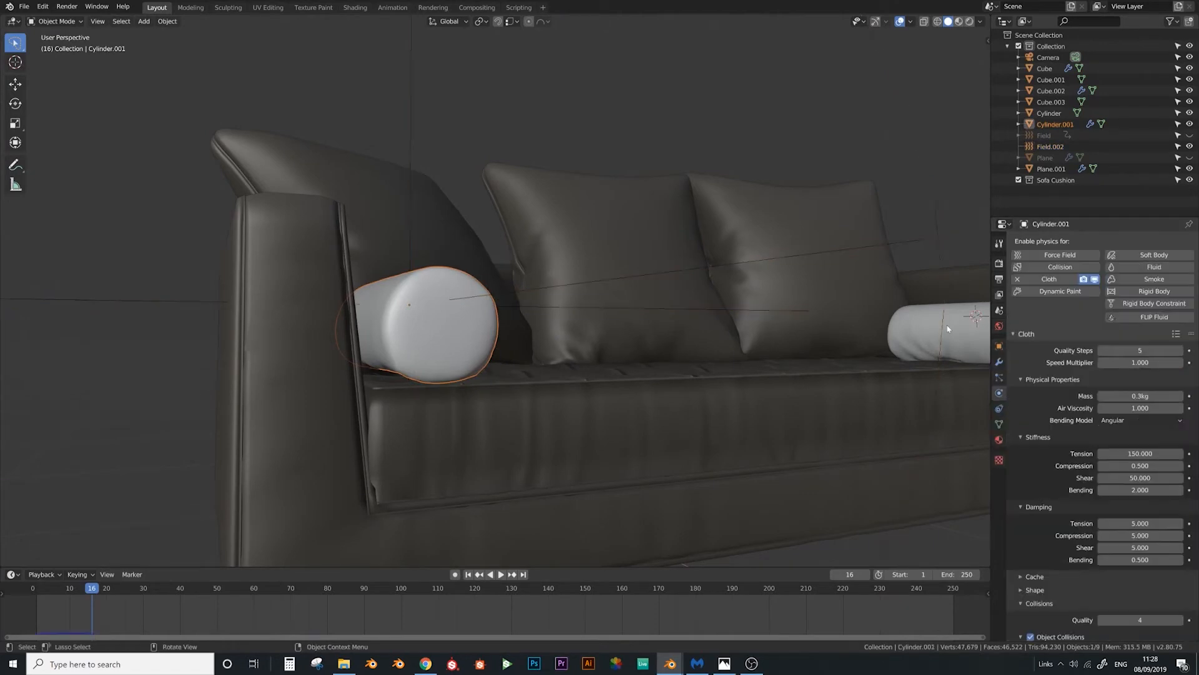
pyautogui.click(999, 361)
pyautogui.click(1054, 273)
pyautogui.click(1054, 273)
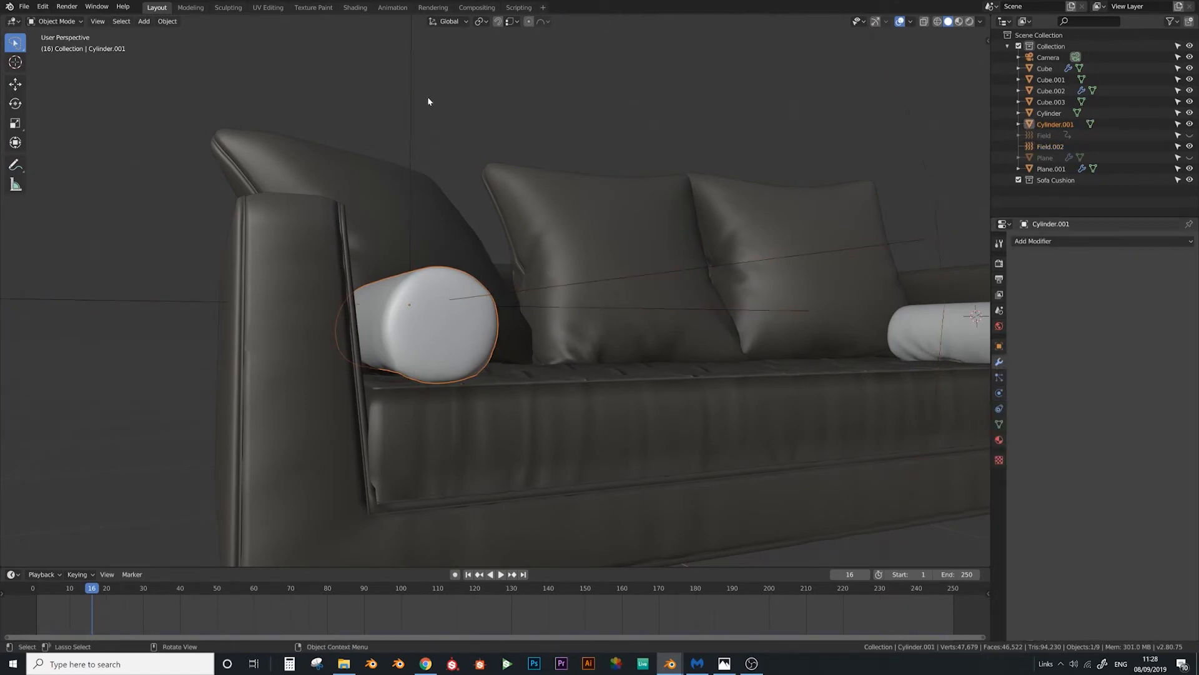
pyautogui.click(410, 92)
pyautogui.press('Delete')
# Adjust the copied bolster's height along Z so it rests on the seat
pyautogui.click(410, 341)
pyautogui.moveTo(412, 337); pyautogui.dragTo(516, 337, button='middle')
pyautogui.press('g')
pyautogui.press('z')
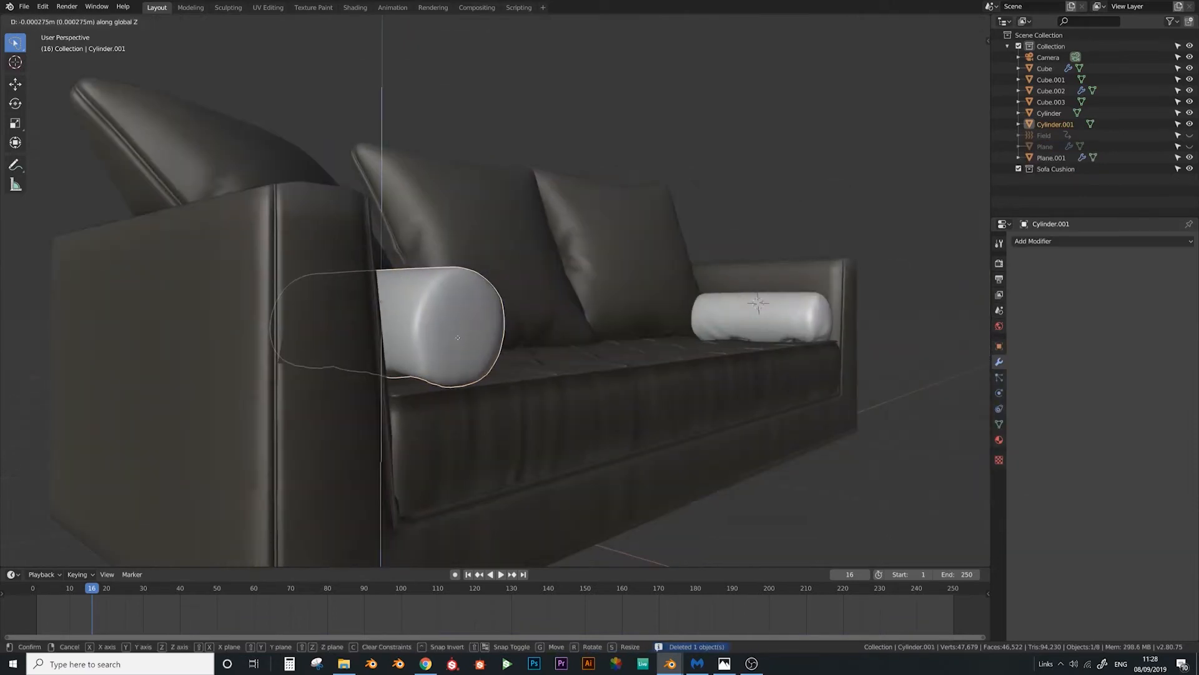
# Confirm the duplicate bolster's height on the seat and isolate both bolsters in local view
pyautogui.click(462, 465)
pyautogui.moveTo(462, 465); pyautogui.dragTo(482, 431, button='middle')
pyautogui.keyDown('shift'); pyautogui.moveTo(918, 272); pyautogui.dragTo(767, 303, button='middle'); pyautogui.keyUp('shift')
pyautogui.keyDown('shift'); pyautogui.click(859, 305); pyautogui.keyUp('shift')
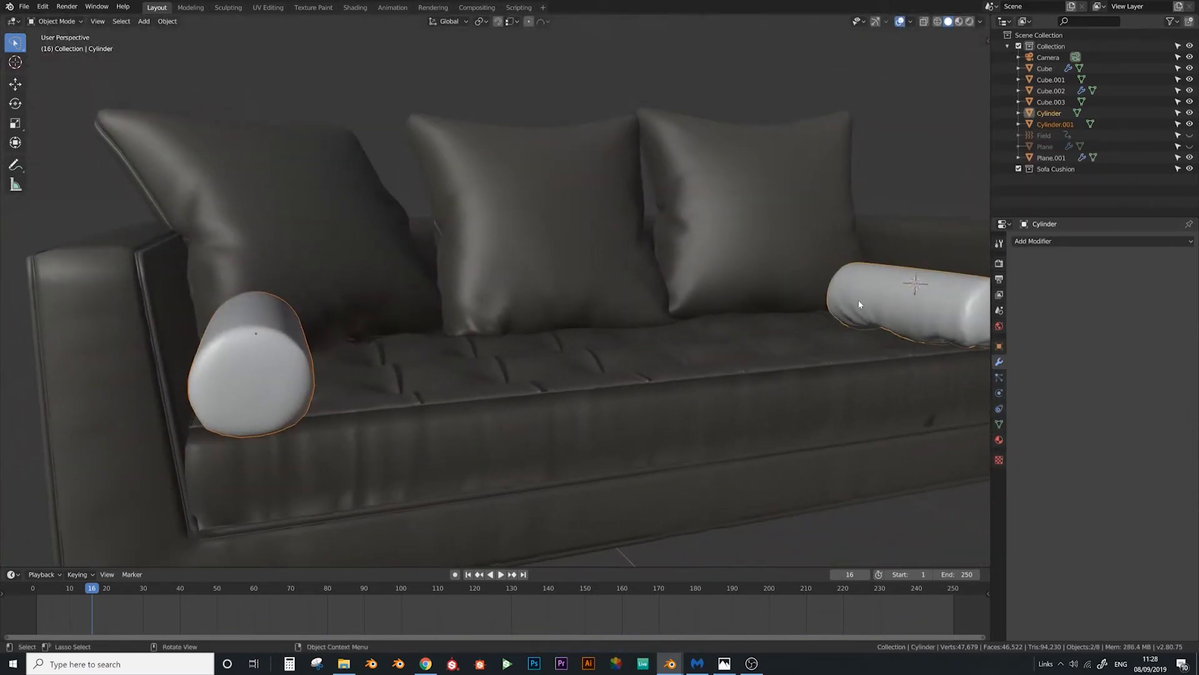
pyautogui.press('KP_Divide')
# Edit both bolsters together and select all their seam edges by picking one and selecting similar by Seam
pyautogui.moveTo(687, 271); pyautogui.dragTo(402, 325, button='middle')
pyautogui.press('Tab')
pyautogui.scroll(5, 400, 325)
pyautogui.click(403, 325)
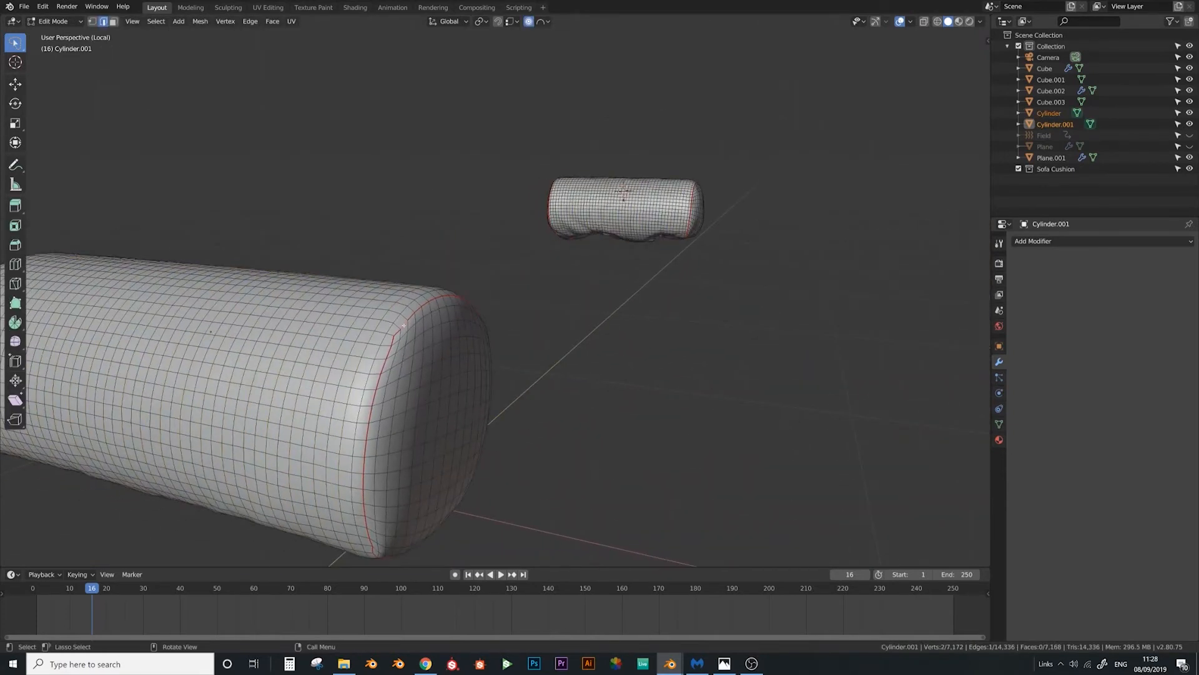
pyautogui.hotkey('shift', 'g')
pyautogui.click(400, 383)
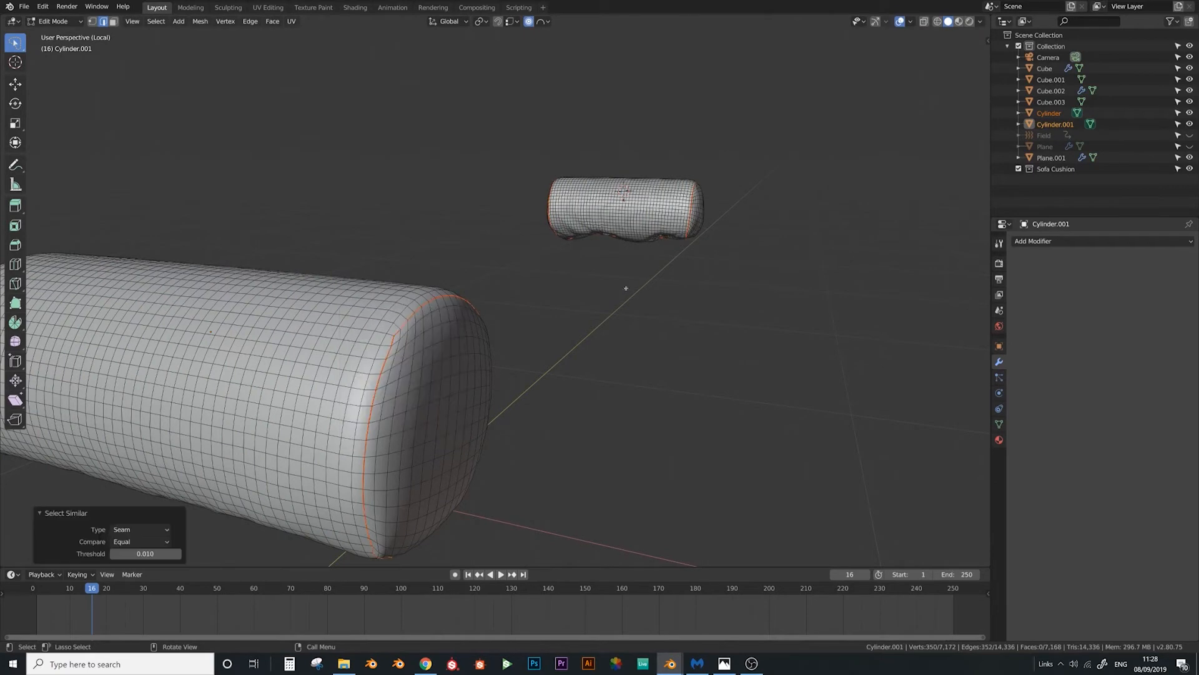
# Bevel the selected seam edges with 6 segments to about 0.021 m width and shrink the face selection by one ring
pyautogui.moveTo(598, 223); pyautogui.dragTo(533, 216, button='middle')
pyautogui.scroll(5, 563, 327)
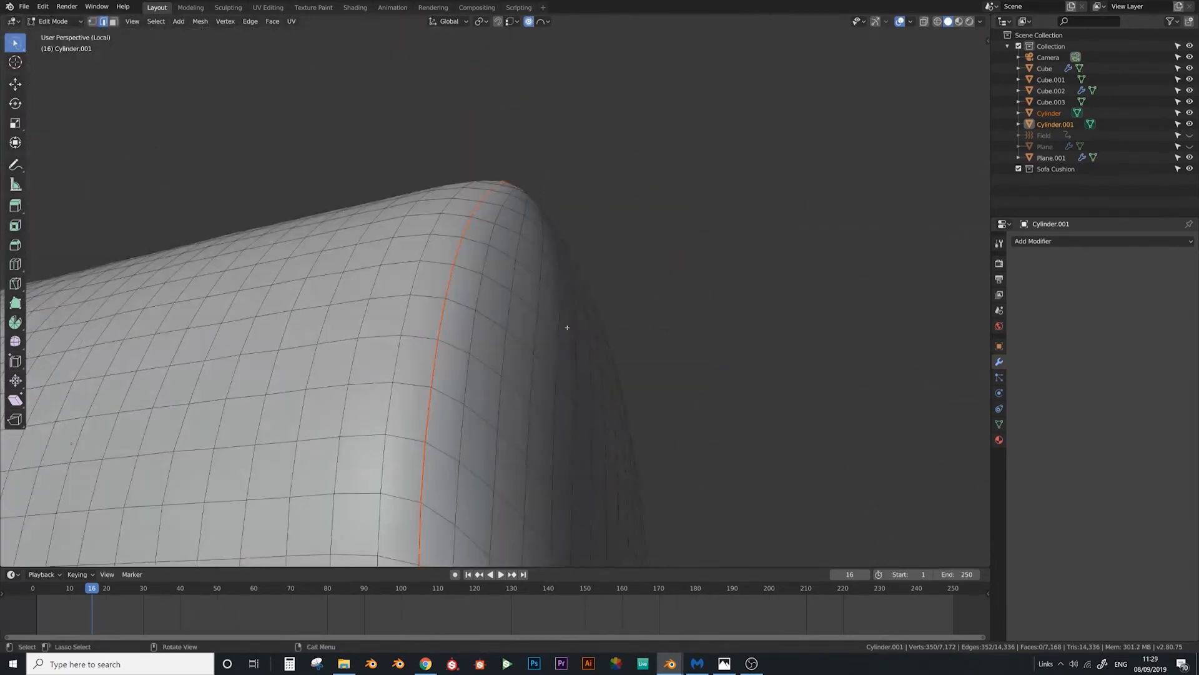
pyautogui.hotkey('ctrl', 'b')
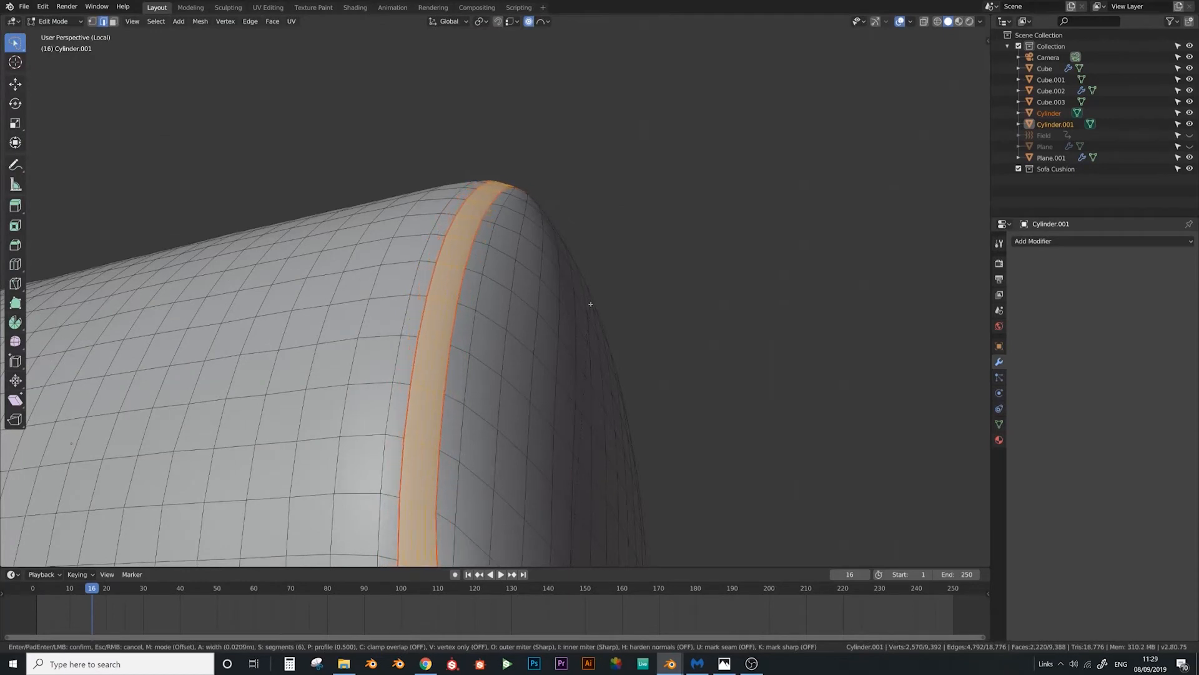
pyautogui.click(591, 301)
pyautogui.press('ctrl+KP_Subtract')
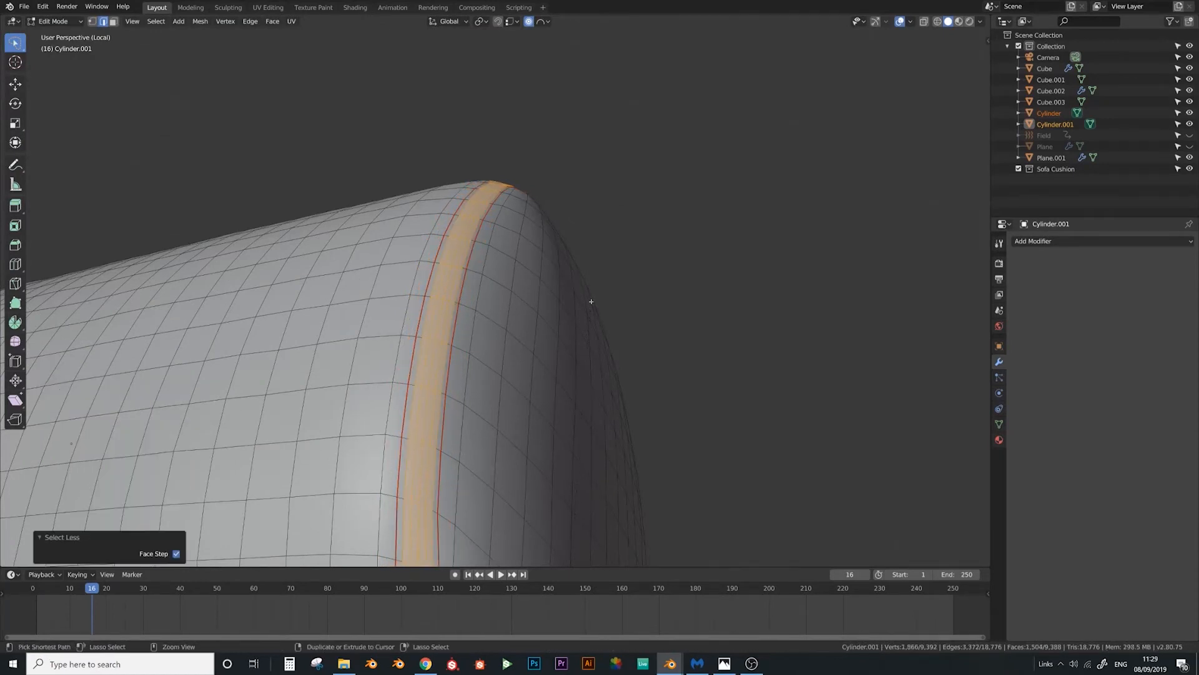
pyautogui.hotkey('alt', 's')
pyautogui.click(592, 293)
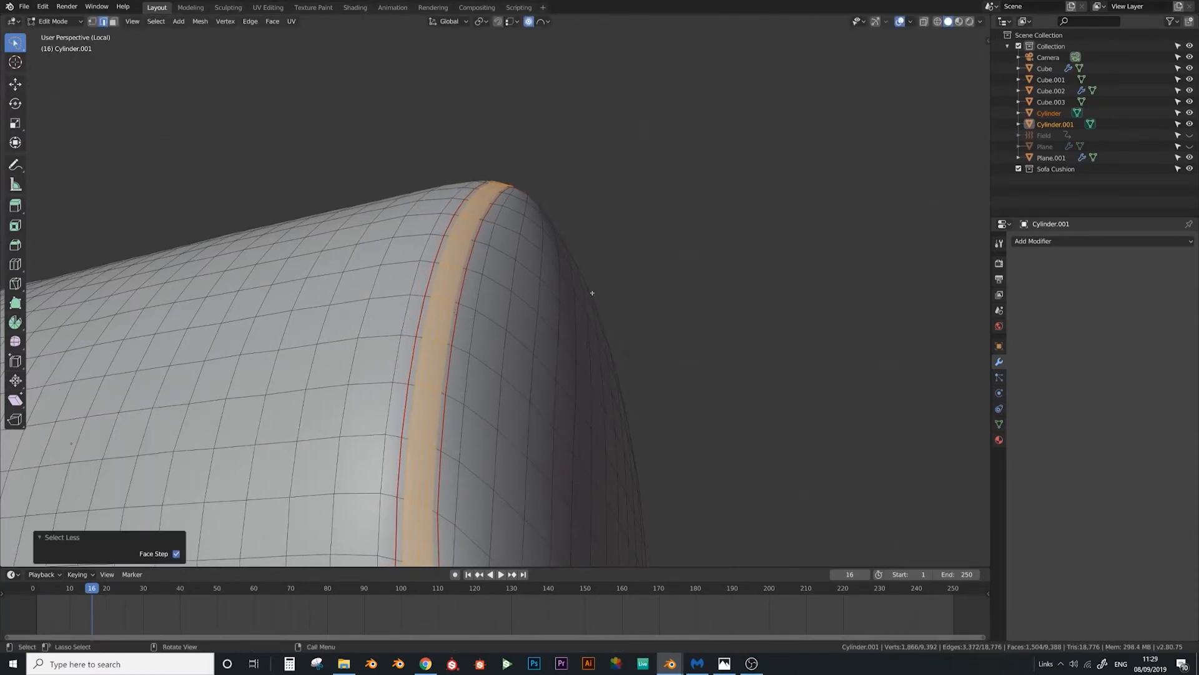
pyautogui.press('s')
pyautogui.rightClick(623, 325)
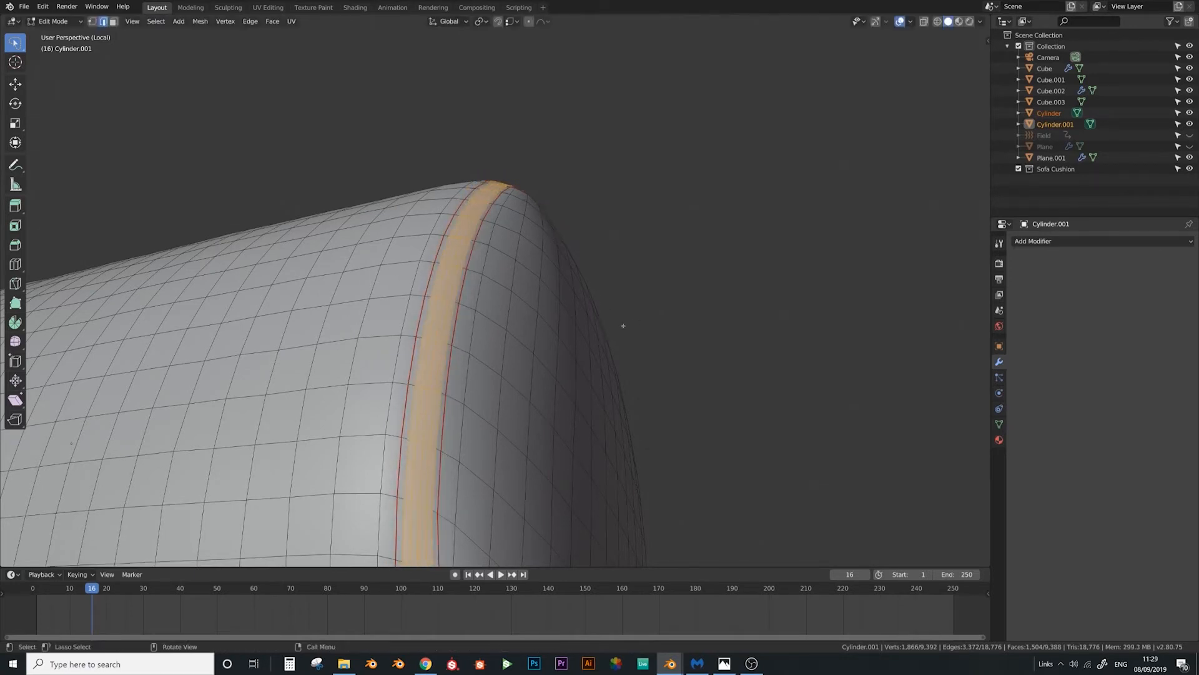
pyautogui.scroll(-8, 623, 326)
pyautogui.press('s')
pyautogui.rightClick(637, 319)
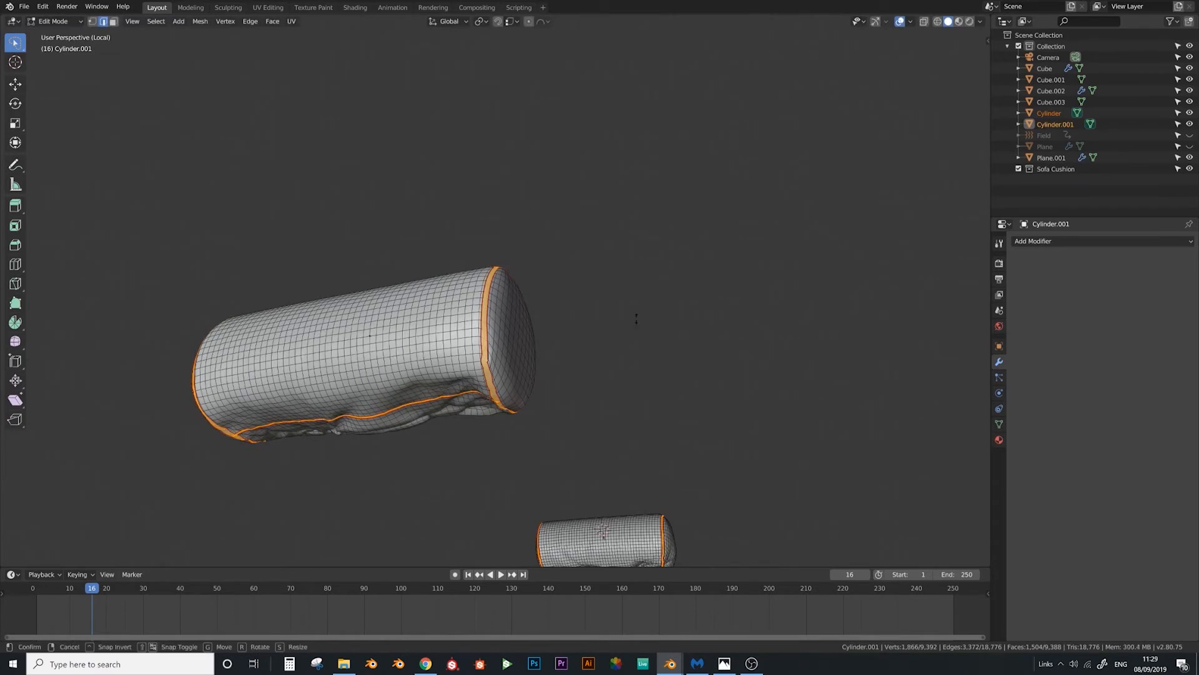
pyautogui.hotkey('alt', 's')
pyautogui.rightClick(637, 300)
pyautogui.scroll(8, 563, 297)
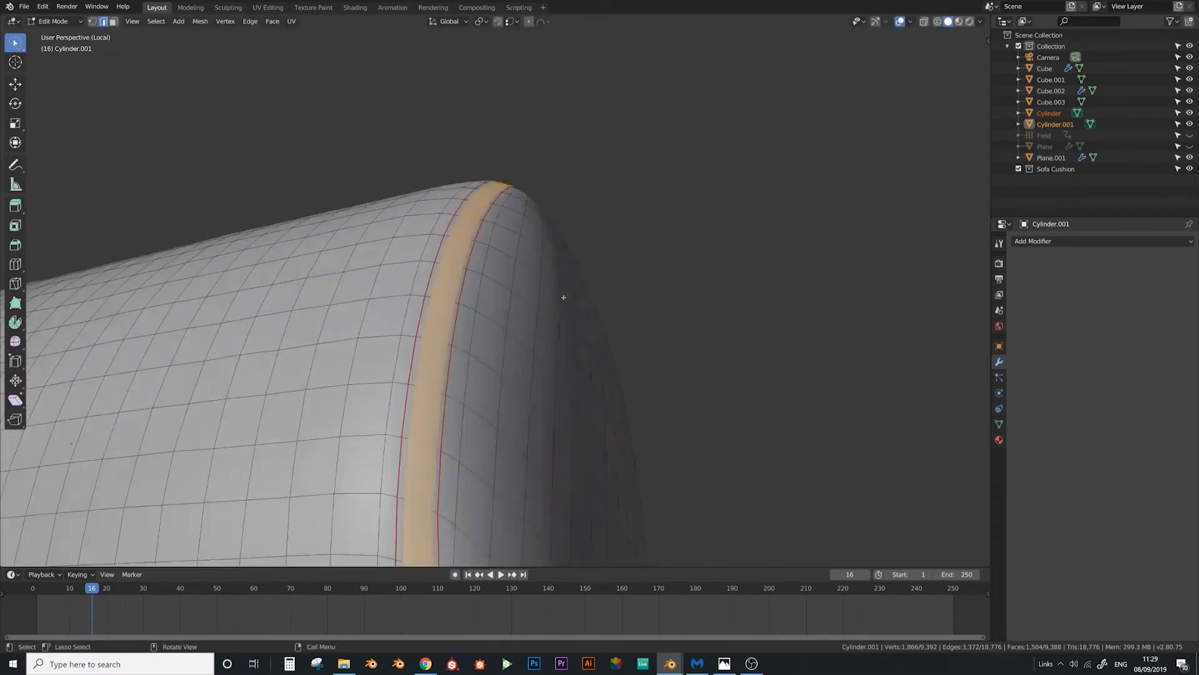
# Shrink the bevelled seam bands inward about 0.0095 m, then fatten only their centre loops about 0.0073 m with Sphere proportional editing
pyautogui.hotkey('alt', 's')
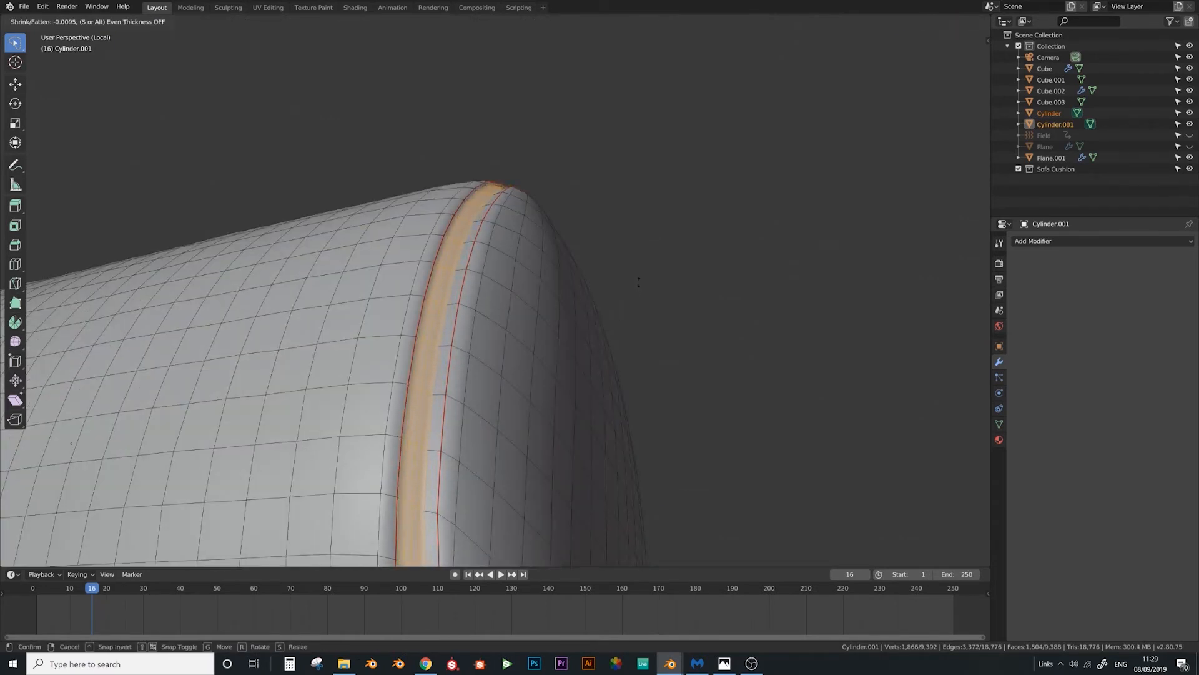
pyautogui.click(638, 282)
pyautogui.press('ctrl+KP_Subtract')
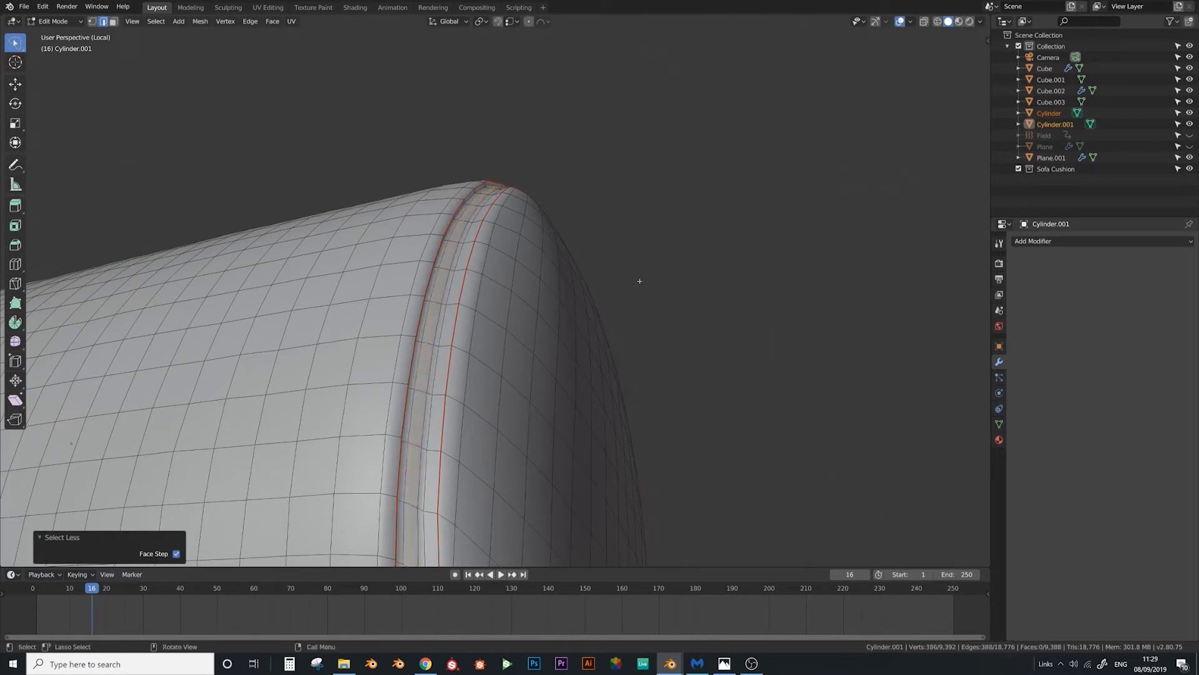
pyautogui.press('o')
pyautogui.hotkey('alt', 's')
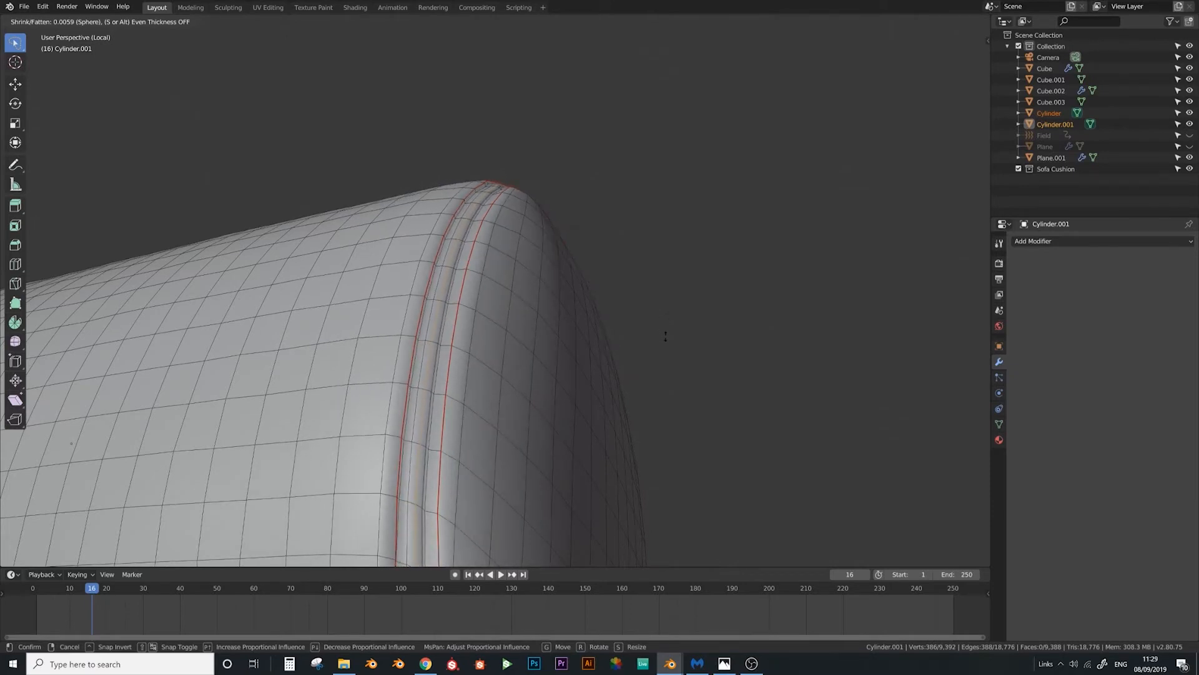
pyautogui.click(667, 341)
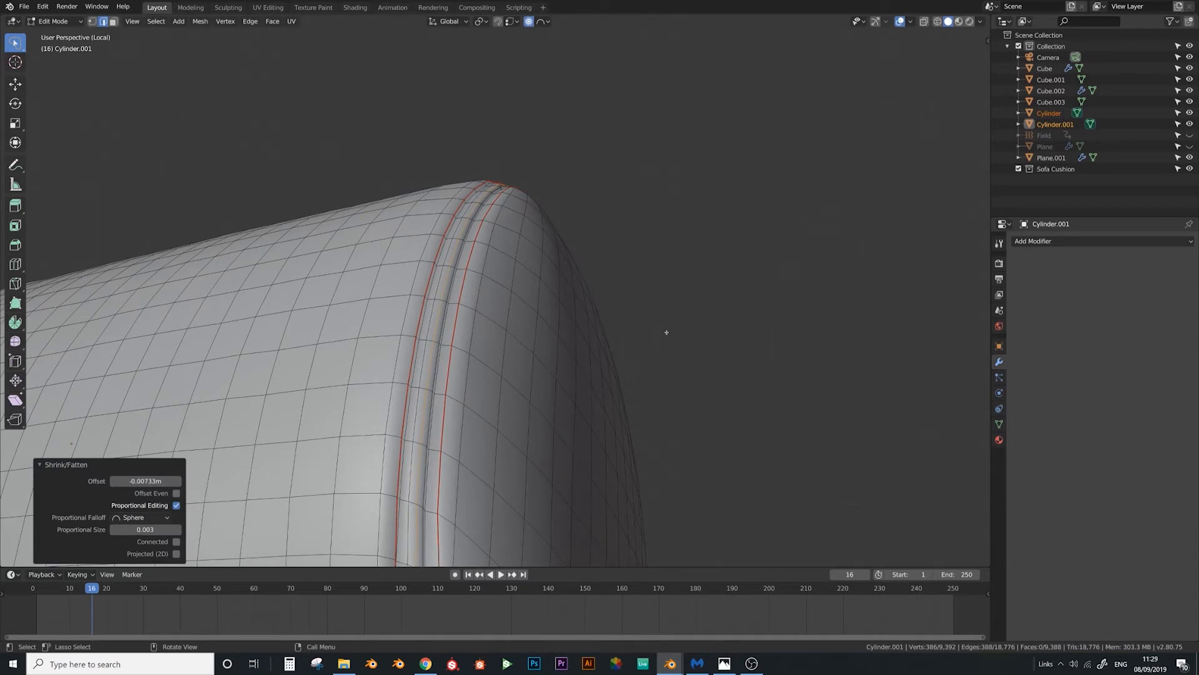
# Fatten the centre seam loops about 0.0175 m with proportional size 0.010 and return to Object Mode
pyautogui.hotkey('alt', 's')
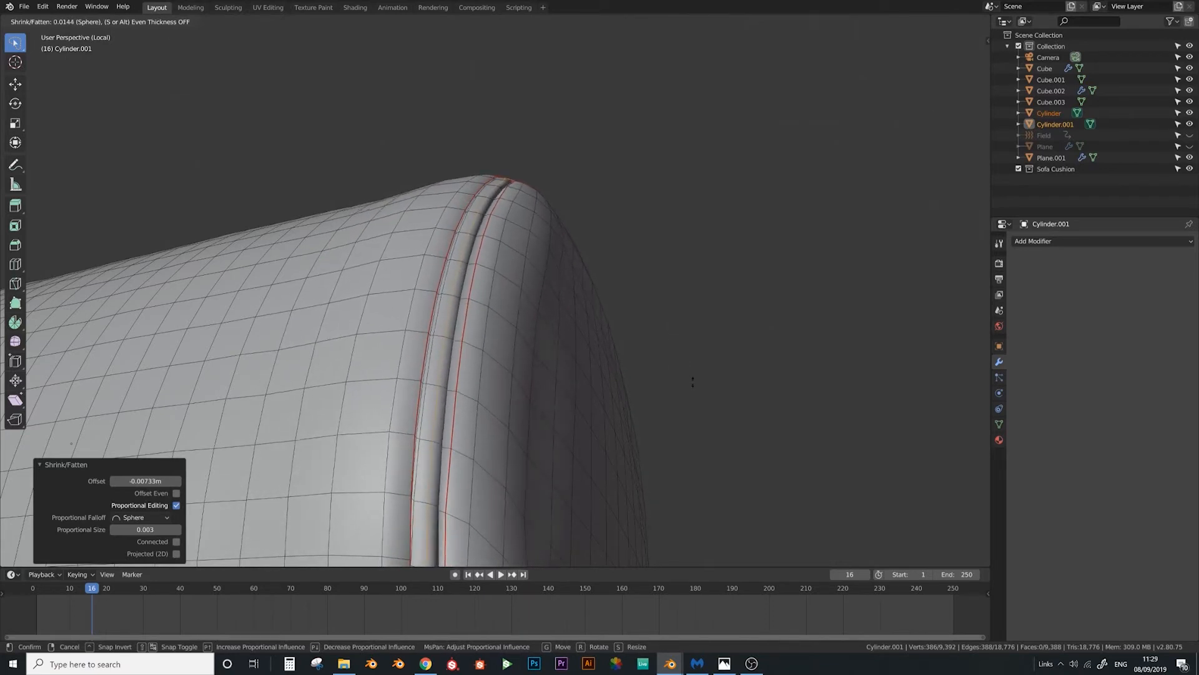
pyautogui.scroll(4, 691, 381)
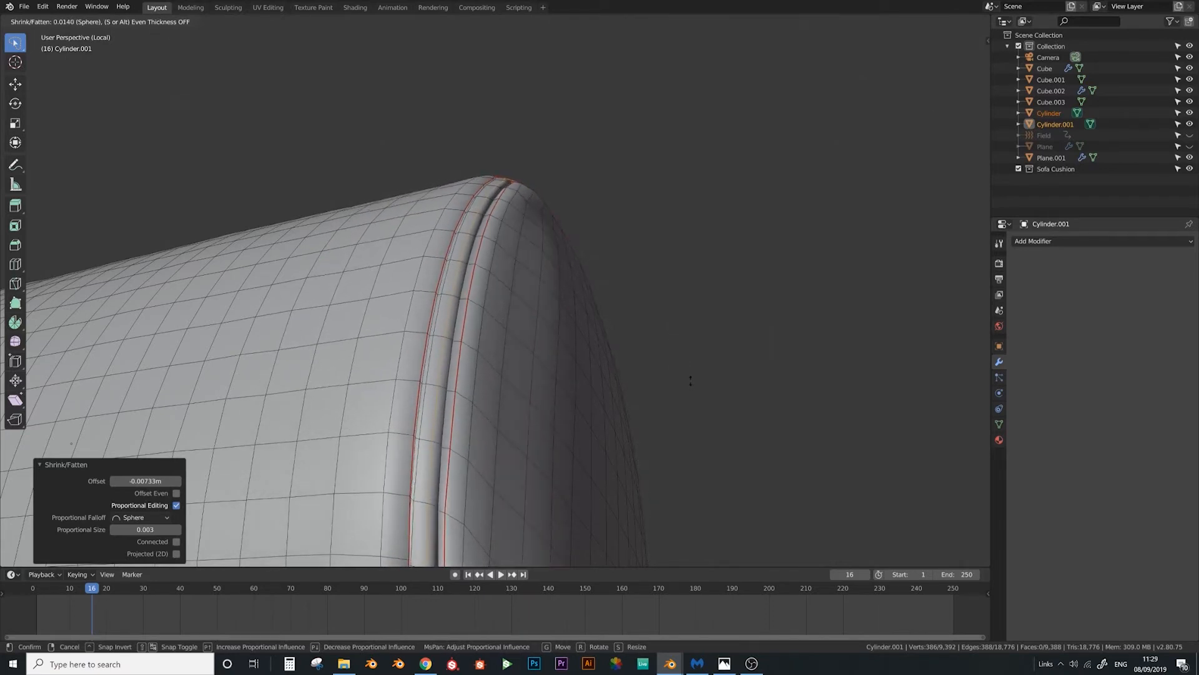
pyautogui.click(691, 381)
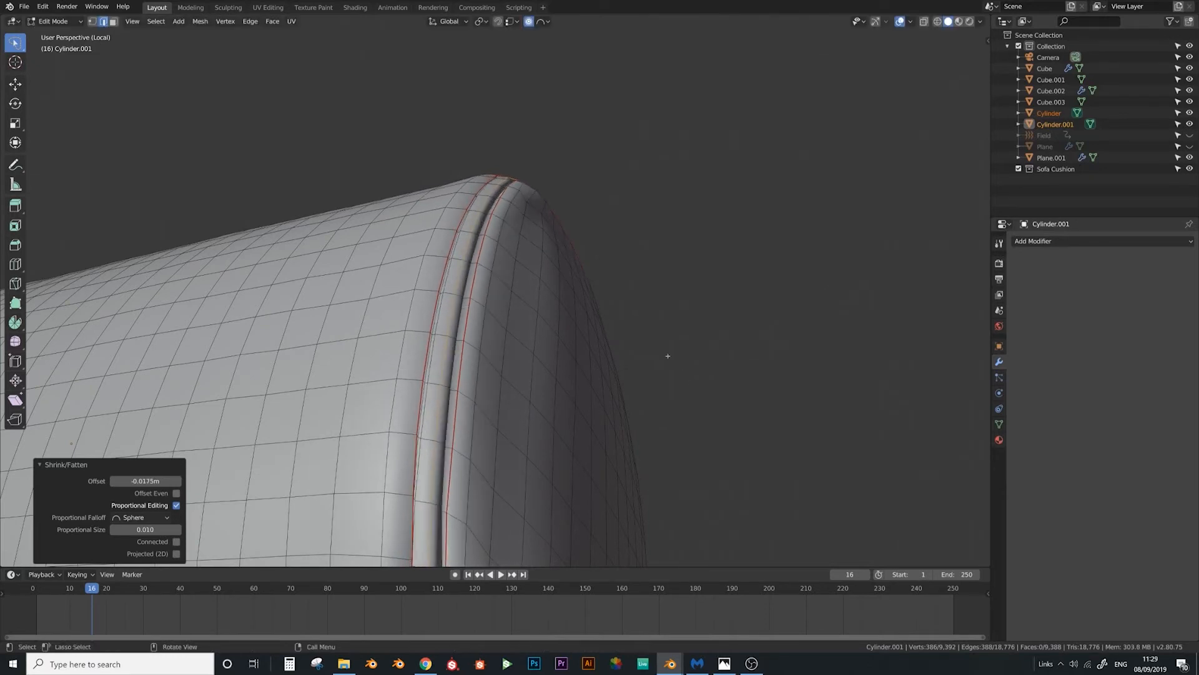
pyautogui.press('Tab')
# Add a Subdivision Surface modifier to the duplicate bolster
pyautogui.scroll(-8, 625, 348)
pyautogui.moveTo(582, 339); pyautogui.dragTo(387, 427, button='middle')
pyautogui.scroll(5, 624, 428)
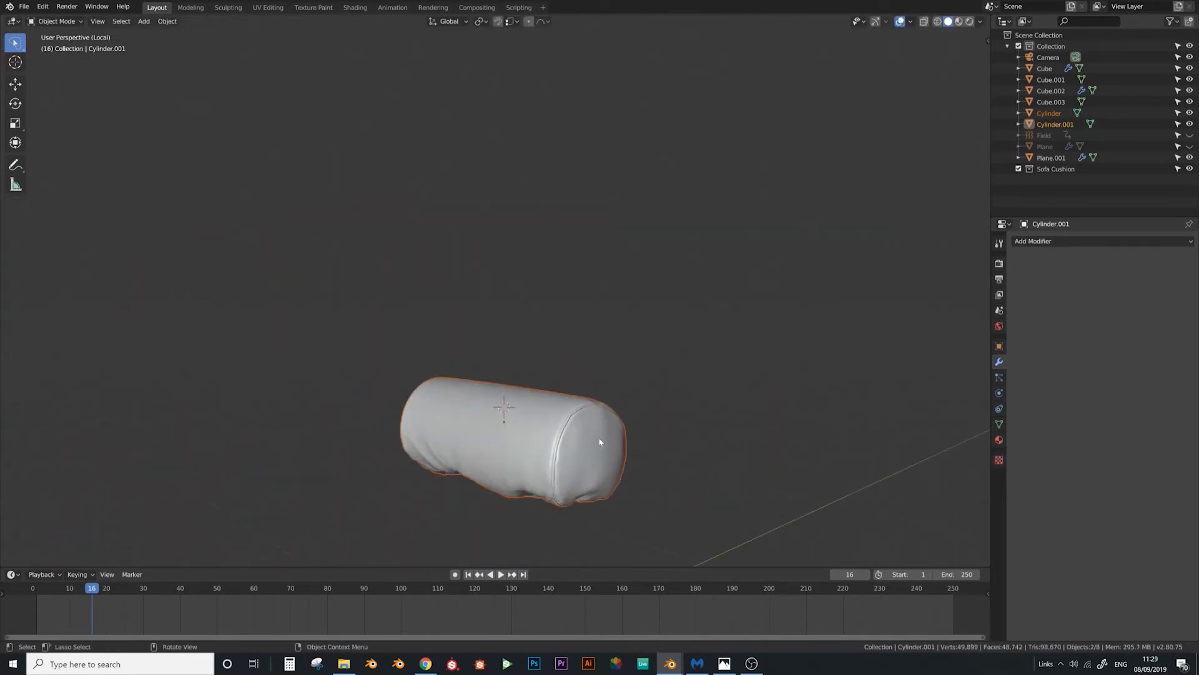
pyautogui.moveTo(543, 378); pyautogui.dragTo(579, 302, button='middle')
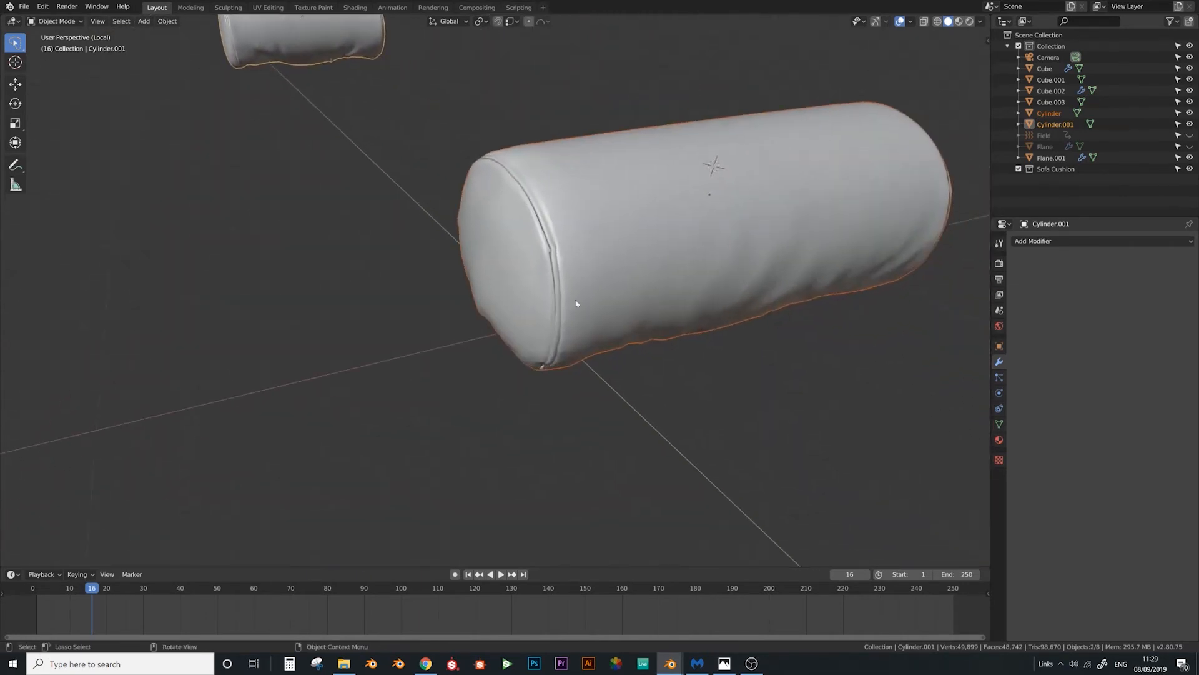
pyautogui.scroll(5, 579, 303)
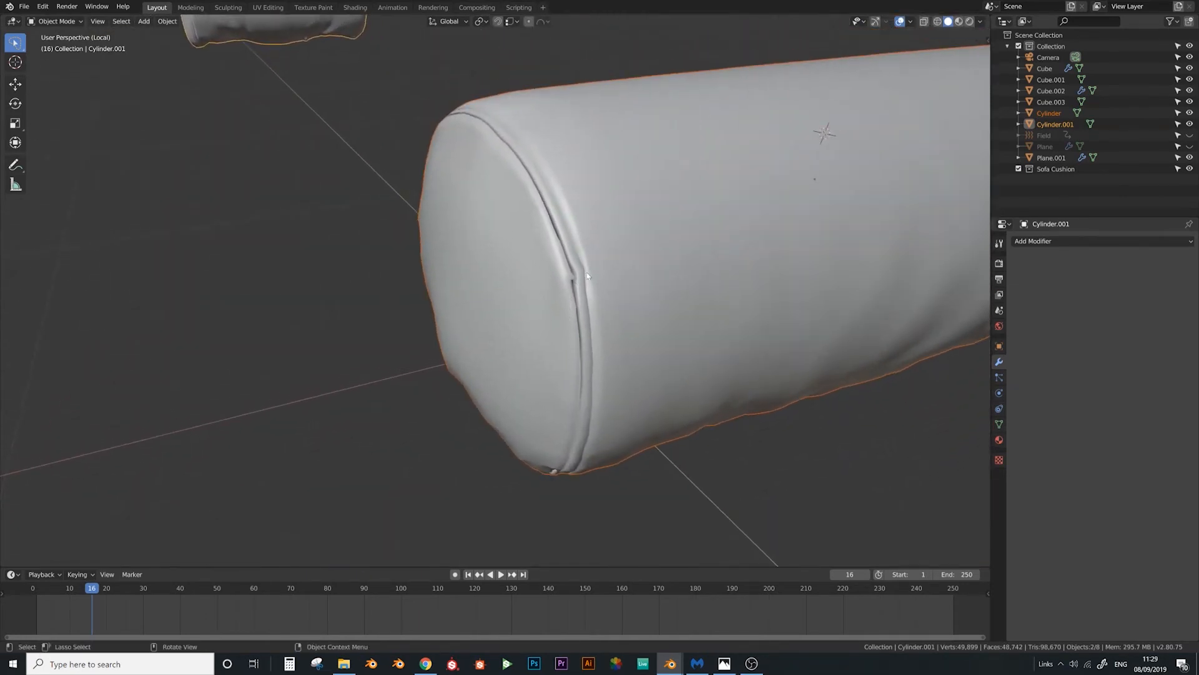
pyautogui.click(1037, 241)
pyautogui.click(982, 425)
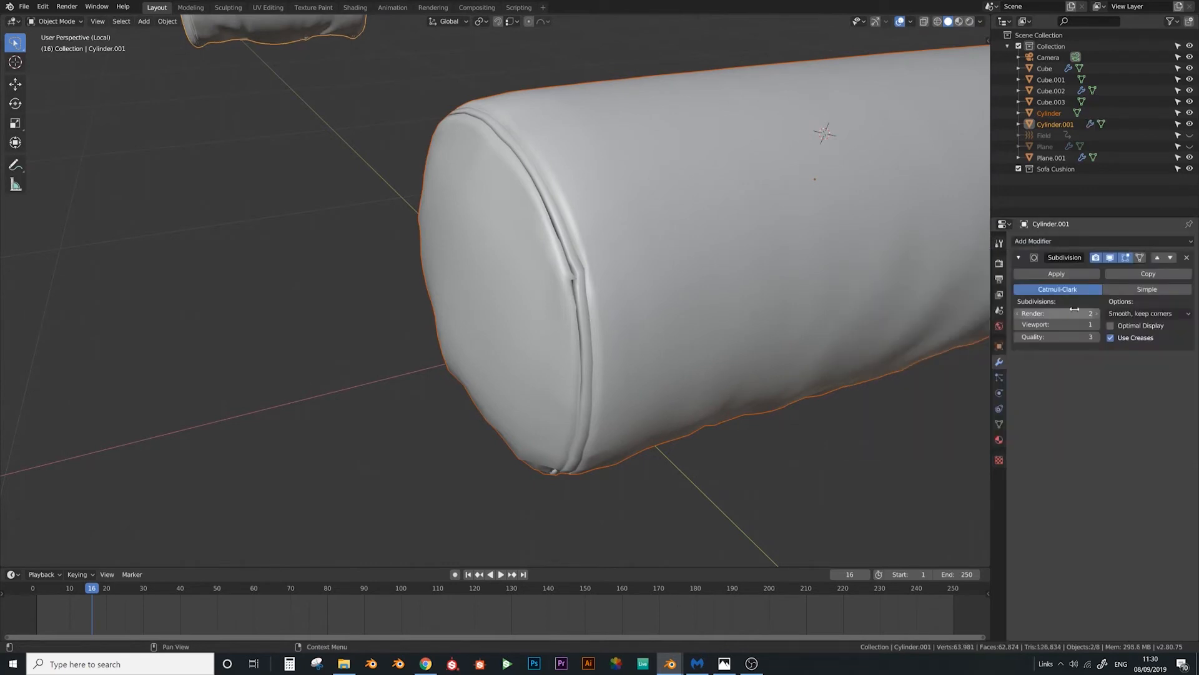
# Compare the bolster's end seam with the subdivision's viewport display on and off
pyautogui.click(1110, 258)
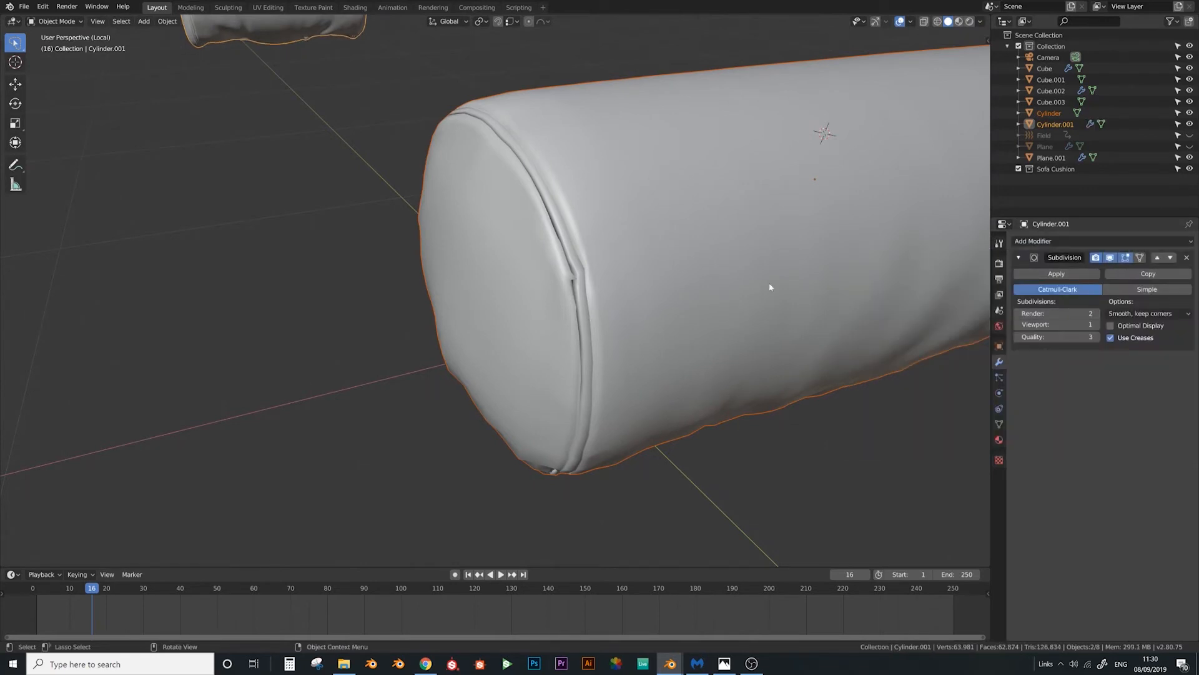
pyautogui.scroll(-5, 688, 293)
pyautogui.moveTo(463, 297); pyautogui.dragTo(541, 349, button='middle')
pyautogui.scroll(-1, 541, 349)
pyautogui.keyDown('shift'); pyautogui.moveTo(449, 372); pyautogui.dragTo(533, 359, button='middle'); pyautogui.keyUp('shift')
pyautogui.scroll(5, 543, 361)
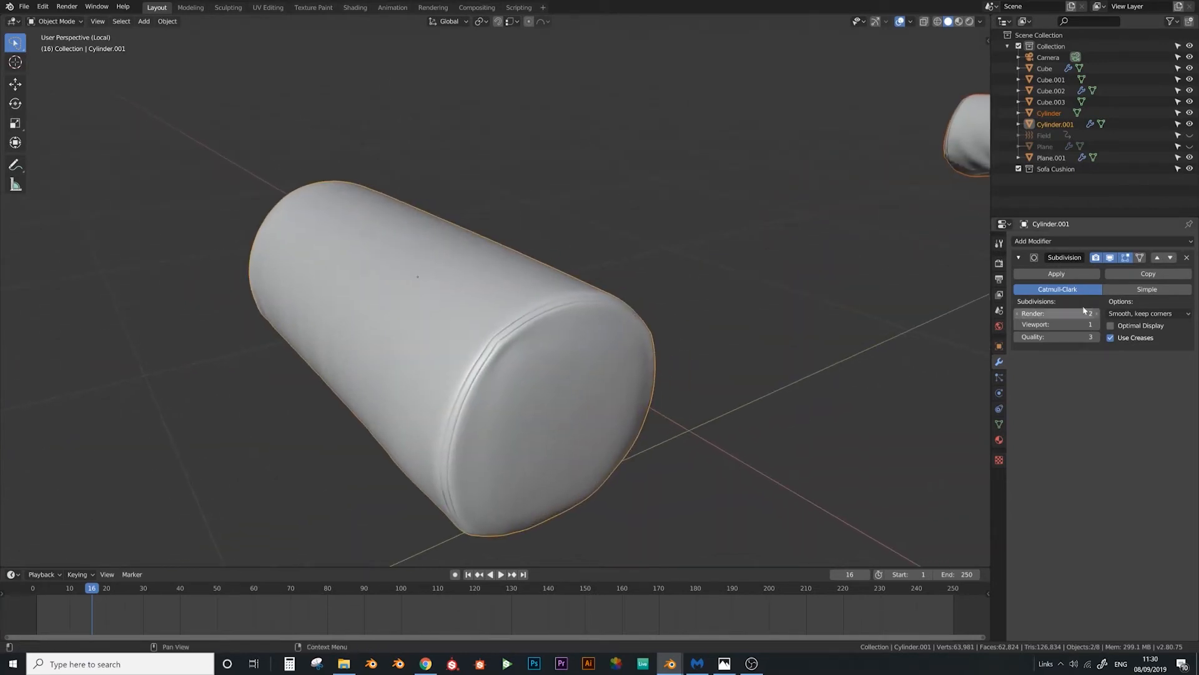
pyautogui.click(1111, 258)
pyautogui.click(1110, 258)
pyautogui.scroll(3, 467, 374)
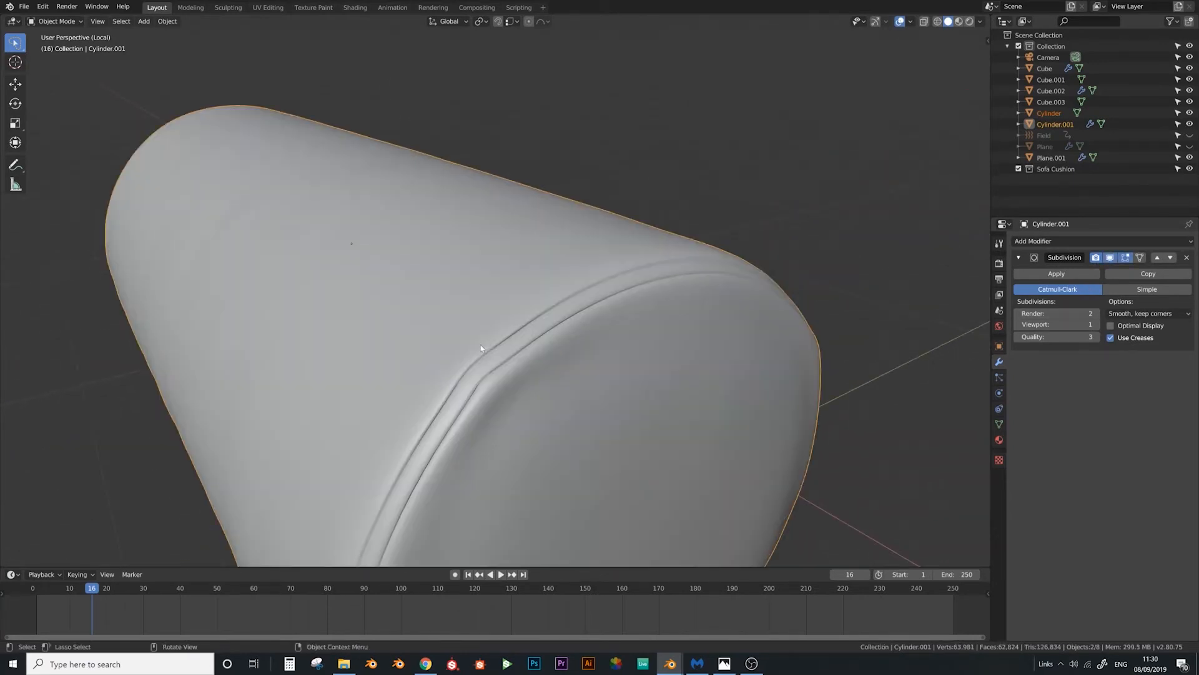
# Set the proportional falloff to Smooth and move the kinked edge in the bolster's end seam to even it out
pyautogui.press('Tab')
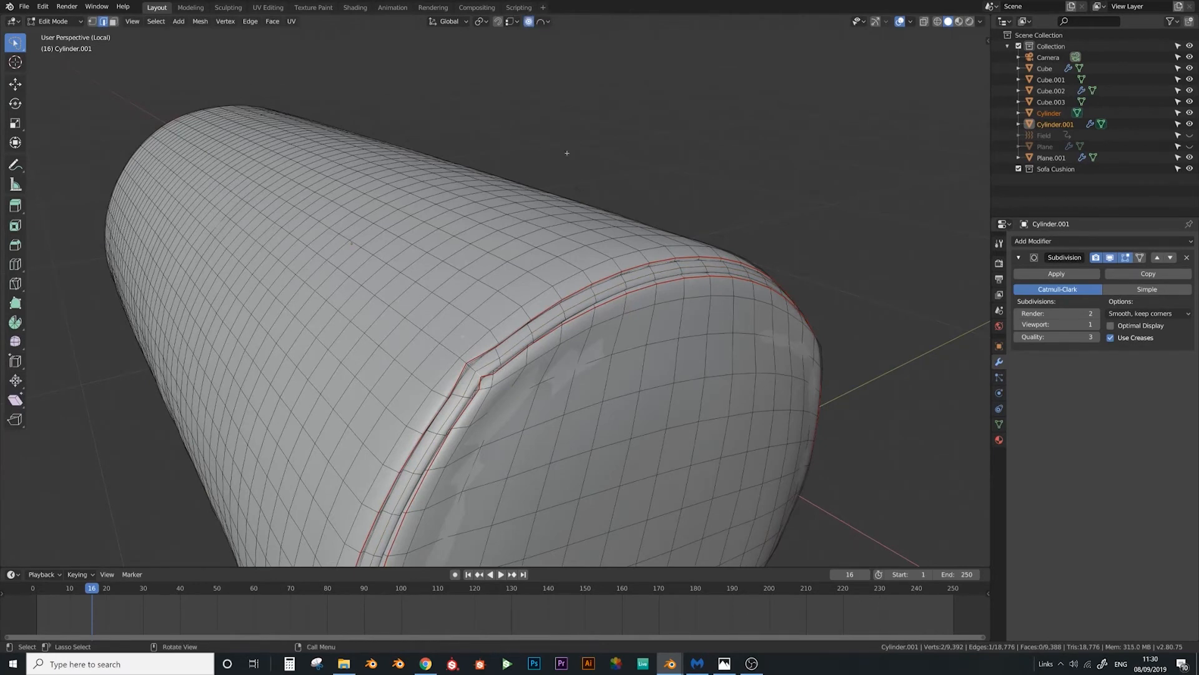
pyautogui.click(543, 21)
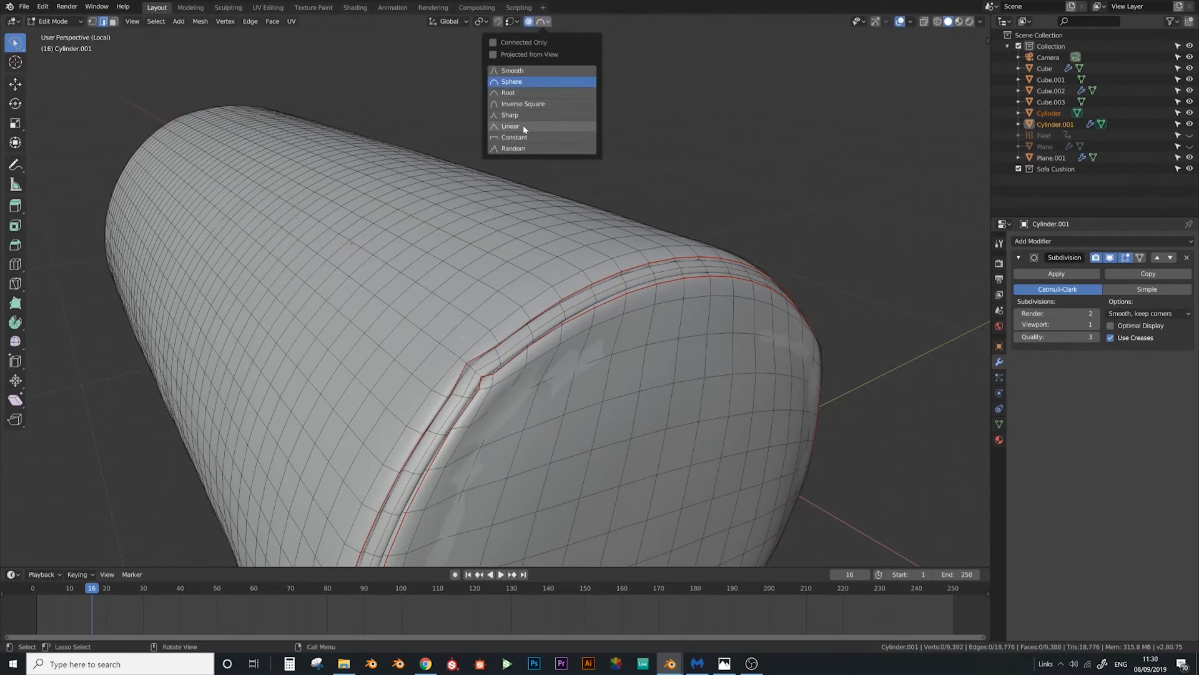
pyautogui.click(512, 71)
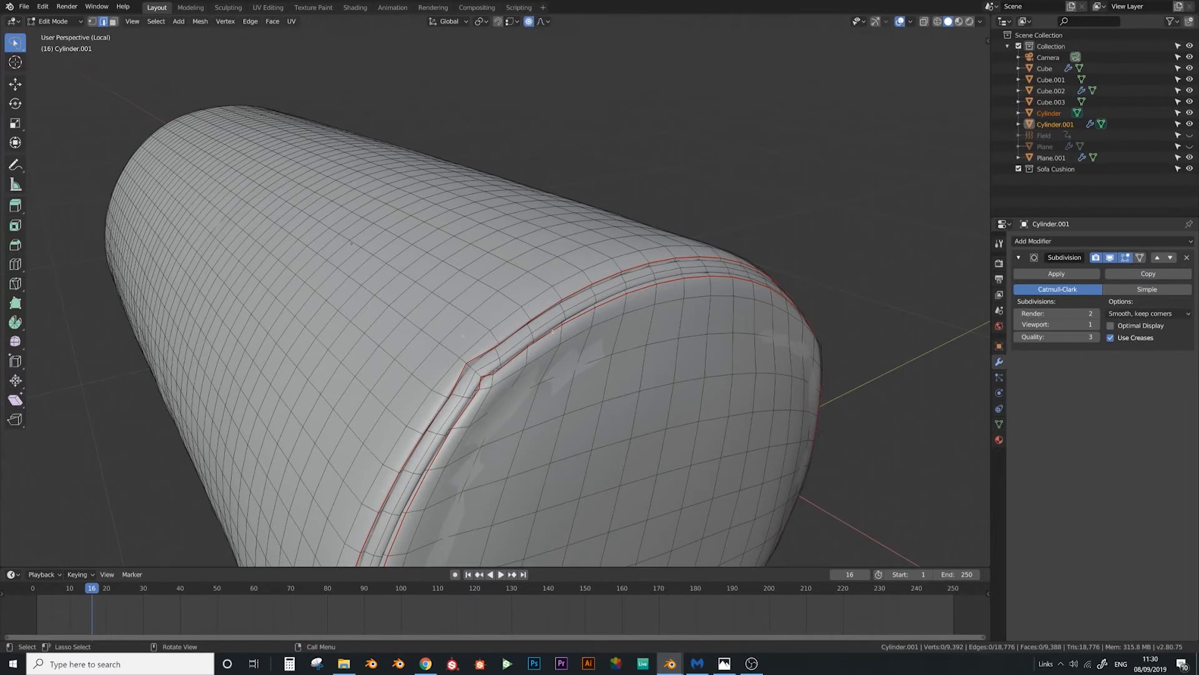
pyautogui.press('g')
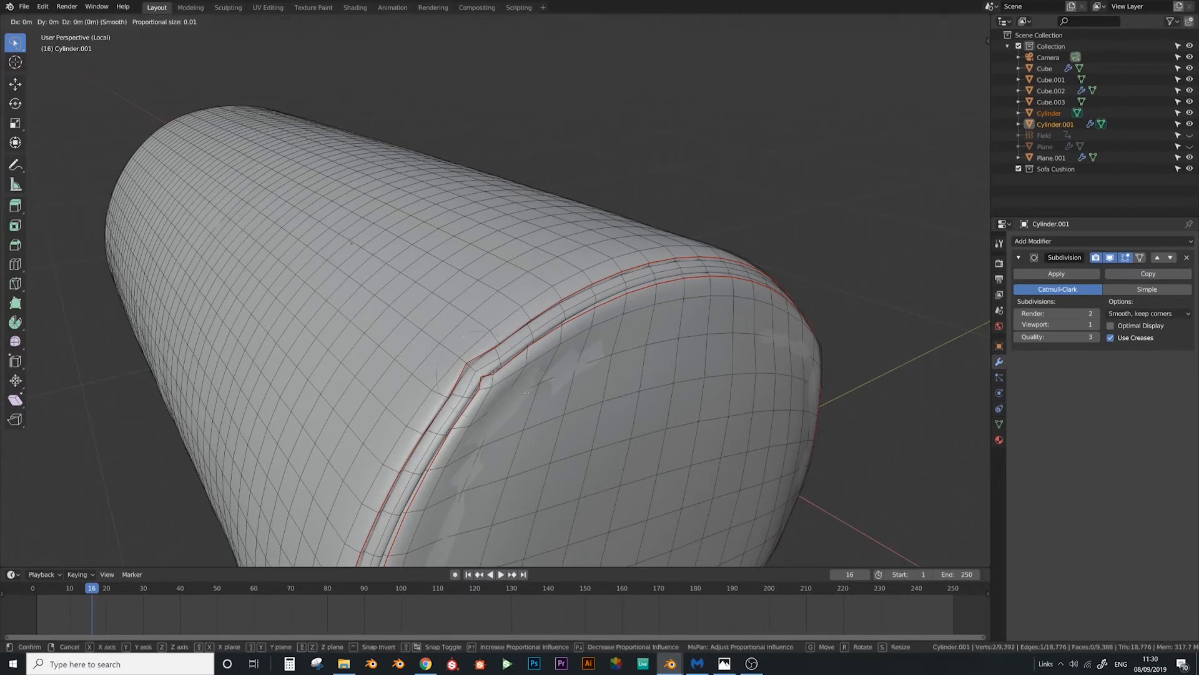
pyautogui.click(568, 431)
pyautogui.press('Tab')
# Nudge another kinked edge of the bolster's end seam into line using Smooth proportional editing
pyautogui.scroll(-7, 570, 434)
pyautogui.moveTo(570, 433); pyautogui.dragTo(554, 431, button='middle')
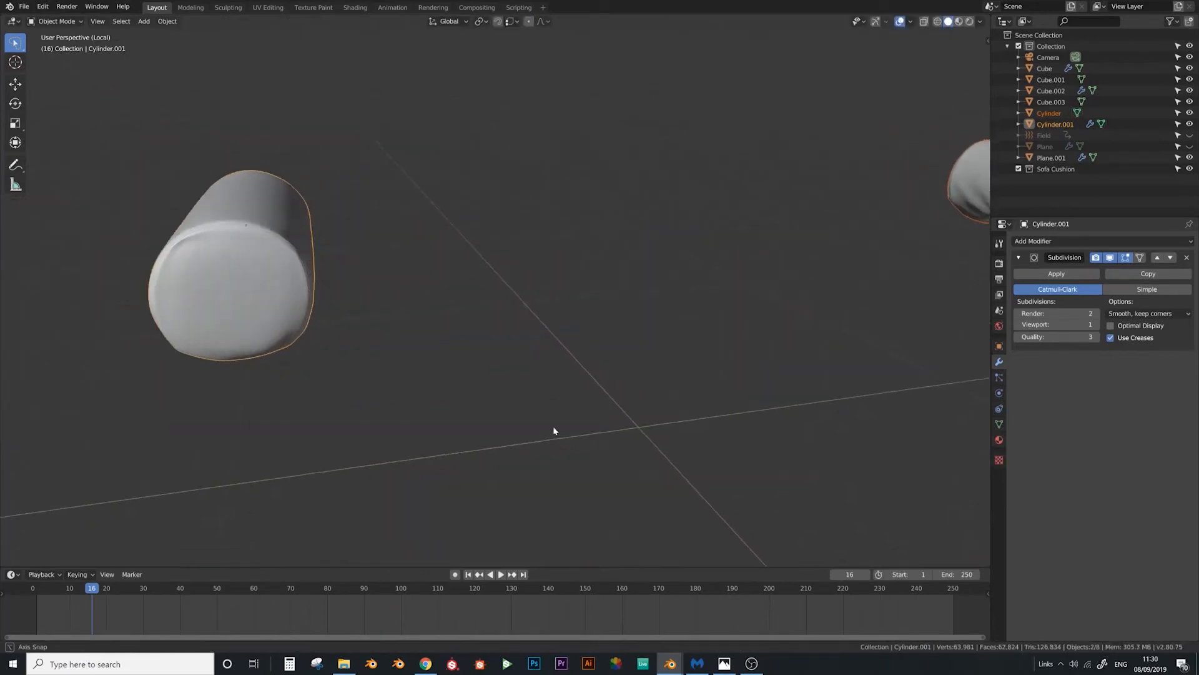
pyautogui.keyDown('shift'); pyautogui.moveTo(254, 268); pyautogui.dragTo(354, 339, button='middle'); pyautogui.keyUp('shift')
pyautogui.keyDown('shift'); pyautogui.moveTo(69, 250); pyautogui.dragTo(530, 343, button='middle'); pyautogui.keyUp('shift')
pyautogui.scroll(6, 530, 342)
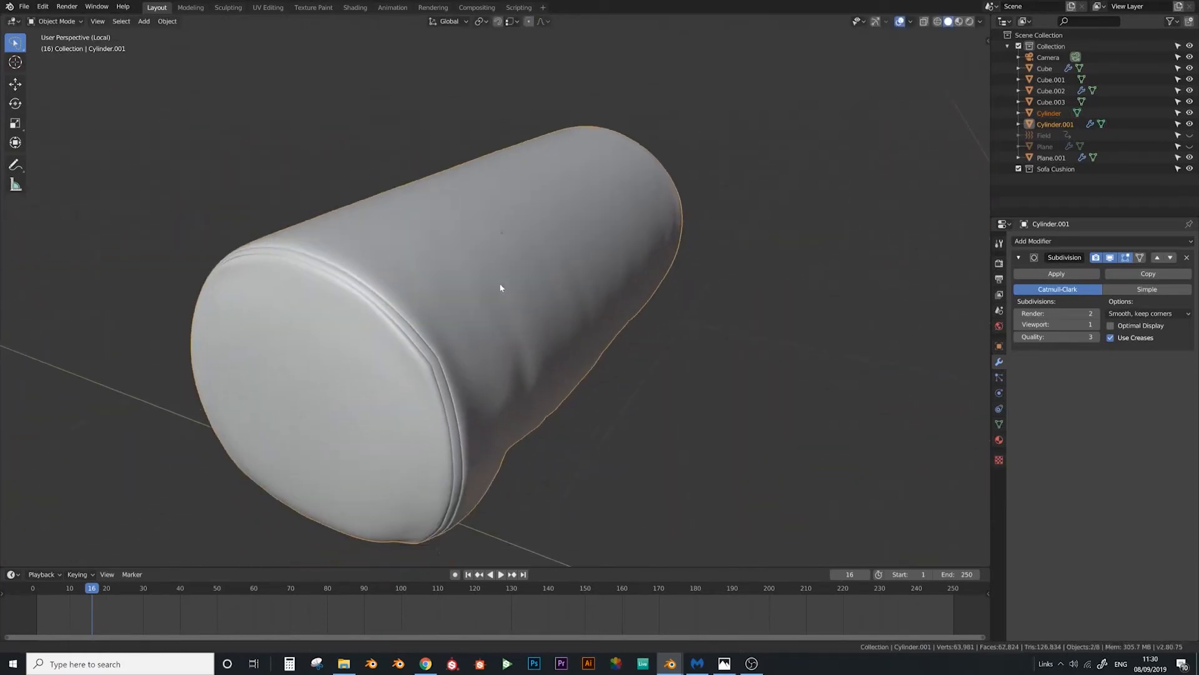
pyautogui.press('Tab')
pyautogui.press('g')
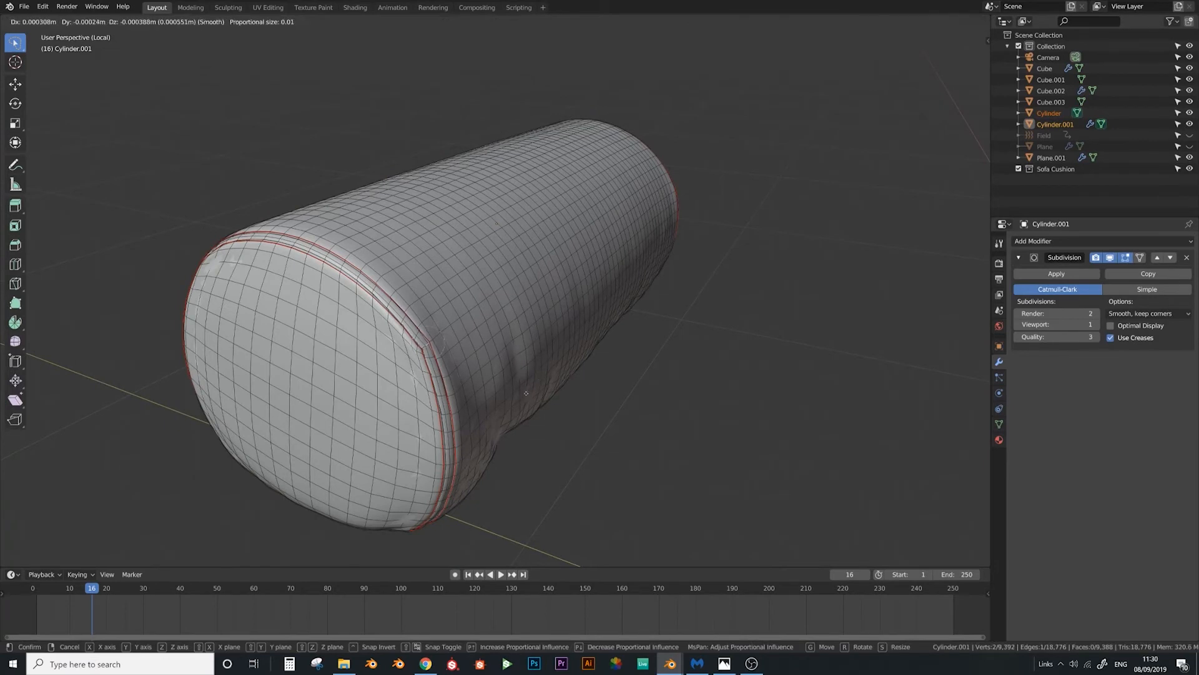
pyautogui.click(515, 400)
pyautogui.press('Tab')
# Exit local view with both bolsters selected and link the middle back cushion's material to them
pyautogui.scroll(-7, 516, 401)
pyautogui.moveTo(517, 383); pyautogui.dragTo(450, 424, button='middle')
pyautogui.keyDown('shift'); pyautogui.click(632, 313); pyautogui.keyUp('shift')
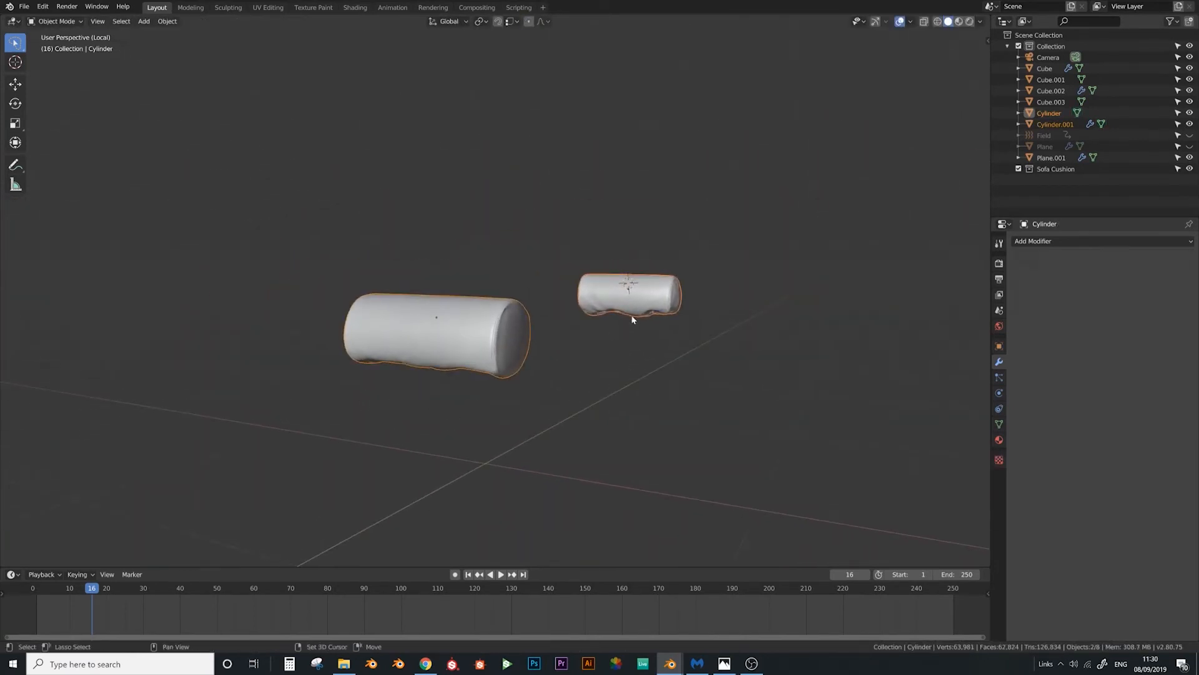
pyautogui.keyDown('shift'); pyautogui.click(456, 338); pyautogui.keyUp('shift')
pyautogui.press('KP_Divide')
pyautogui.keyDown('shift'); pyautogui.click(549, 253); pyautogui.keyUp('shift')
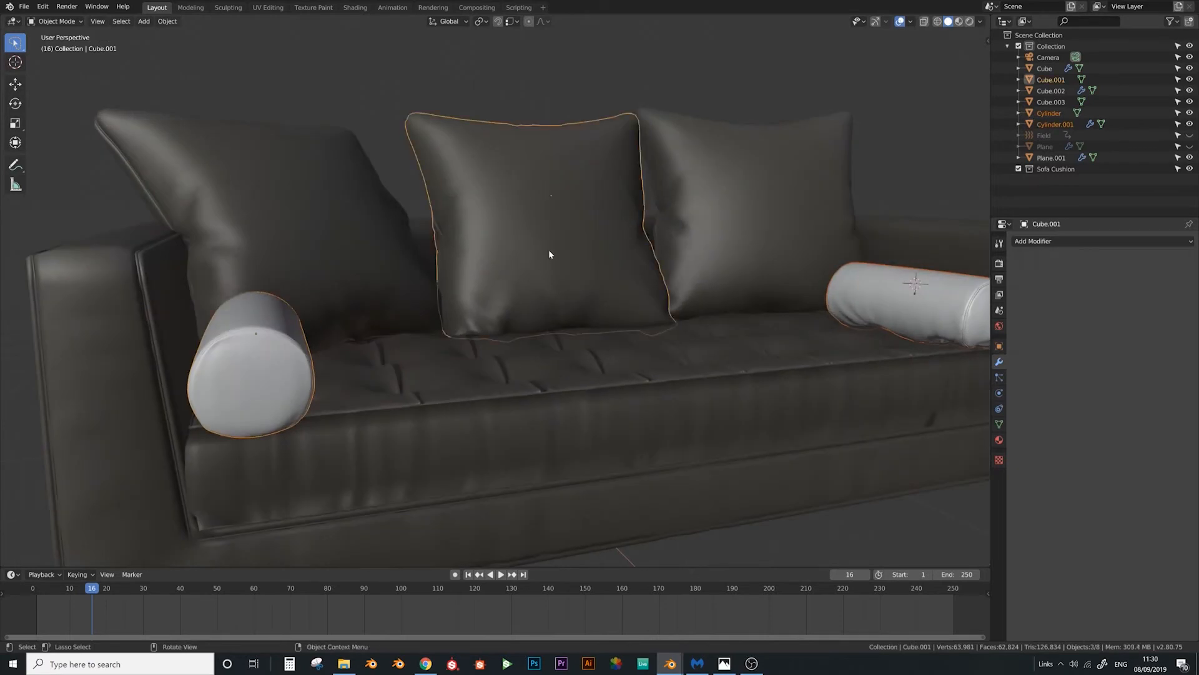
pyautogui.hotkey('ctrl', 'l')
pyautogui.click(549, 203)
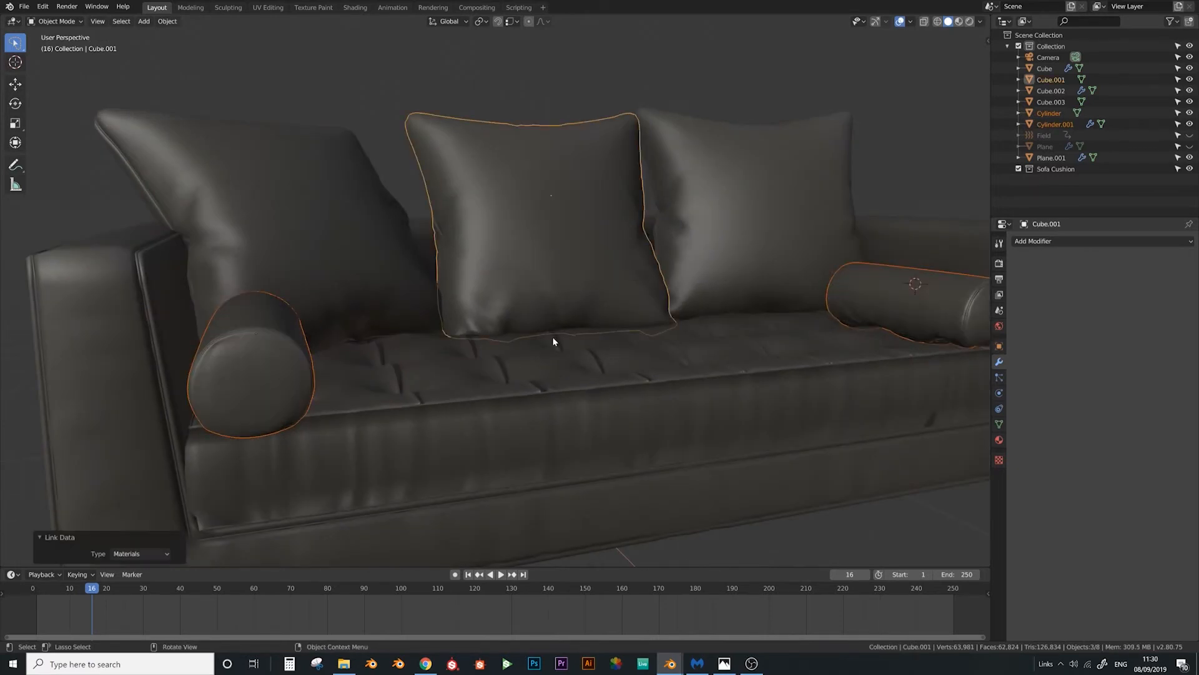
# Move the end back cushion's lower corner about 0.074 m away from the bolster using Smooth proportional editing with size 0.20
pyautogui.scroll(-2, 555, 341)
pyautogui.moveTo(555, 342); pyautogui.dragTo(528, 226, button='middle')
pyautogui.hotkey('alt', 'a')
pyautogui.click(484, 309)
pyautogui.scroll(3, 526, 232)
pyautogui.keyDown('shift'); pyautogui.moveTo(517, 326); pyautogui.dragTo(510, 354, button='middle'); pyautogui.keyUp('shift')
pyautogui.press('Tab')
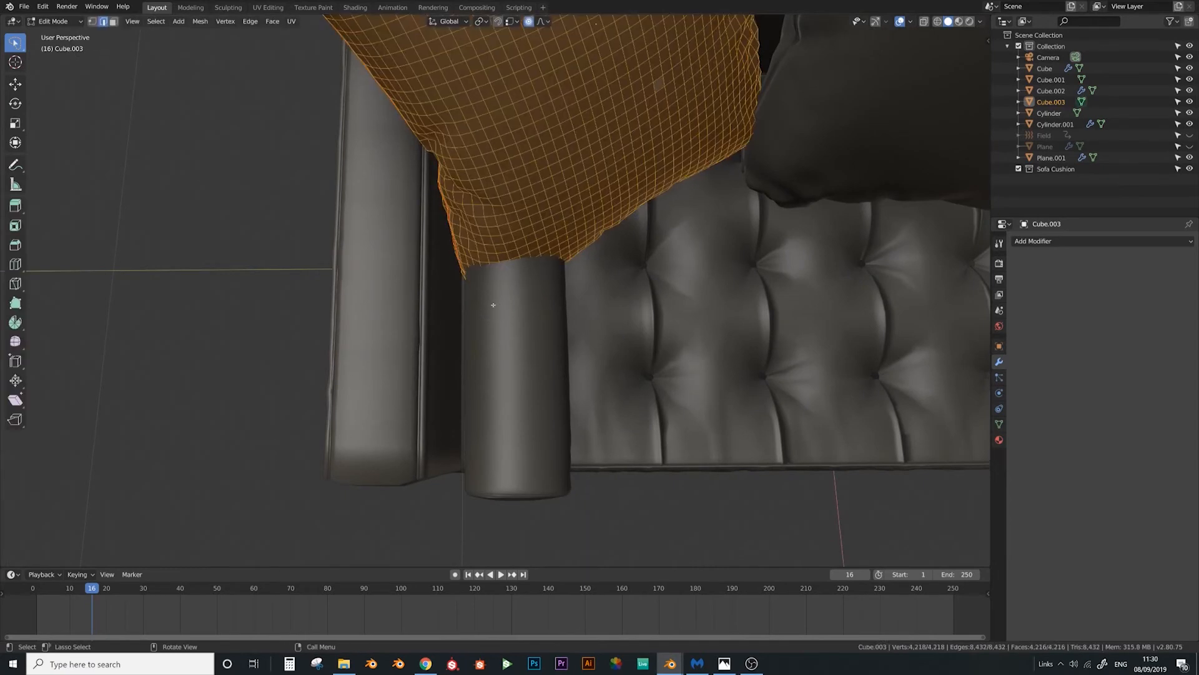
pyautogui.hotkey('alt', 'a')
pyautogui.moveTo(509, 303); pyautogui.dragTo(559, 310, button='middle')
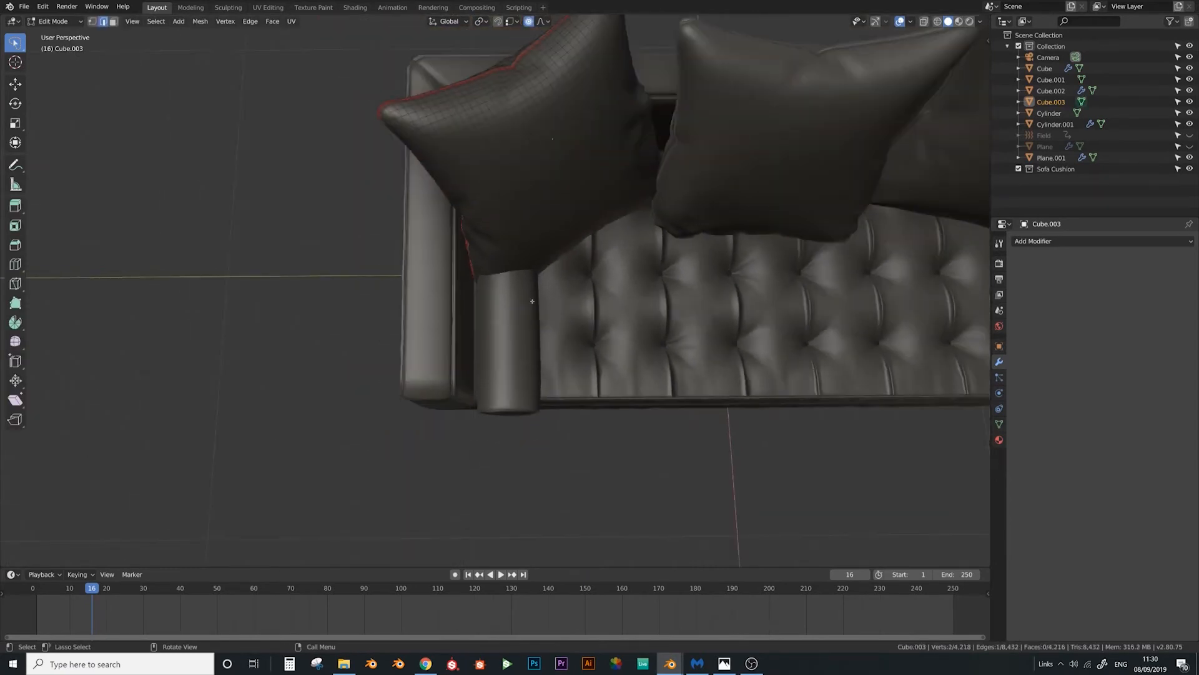
pyautogui.press('g')
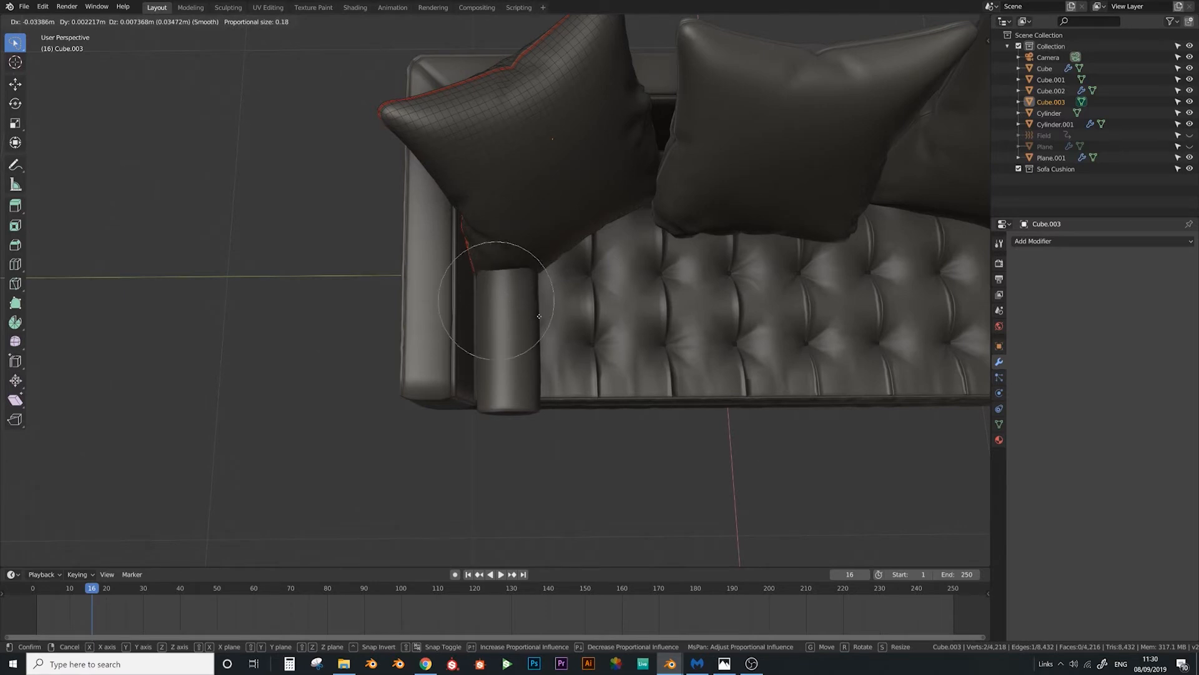
pyautogui.scroll(-8, 539, 316)
pyautogui.scroll(3, 538, 305)
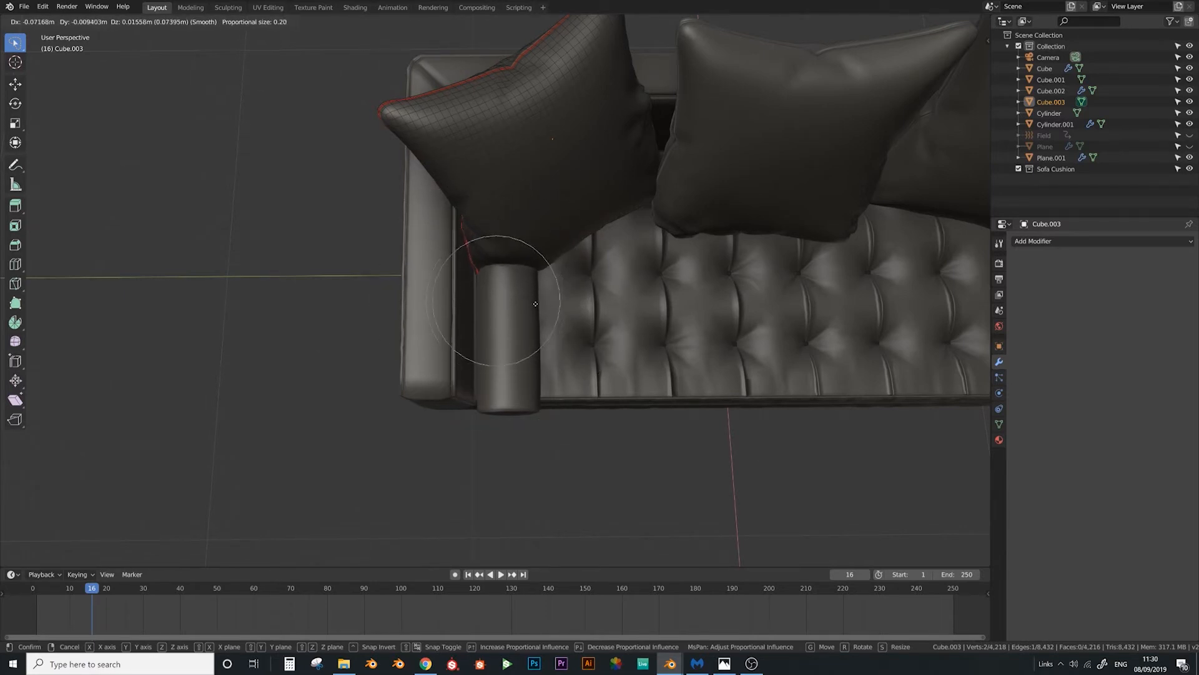
pyautogui.click(536, 303)
pyautogui.press('Tab')
# Nudge the end back cushion's corner again with Smooth proportional editing to refine its fit against the sofa
pyautogui.moveTo(541, 300); pyautogui.dragTo(501, 250, button='middle')
pyautogui.scroll(4, 528, 317)
pyautogui.moveTo(531, 321); pyautogui.dragTo(462, 259, button='middle')
pyautogui.press('Tab')
pyautogui.press('Tab')
pyautogui.press('Tab')
pyautogui.press('g')
pyautogui.click(448, 318)
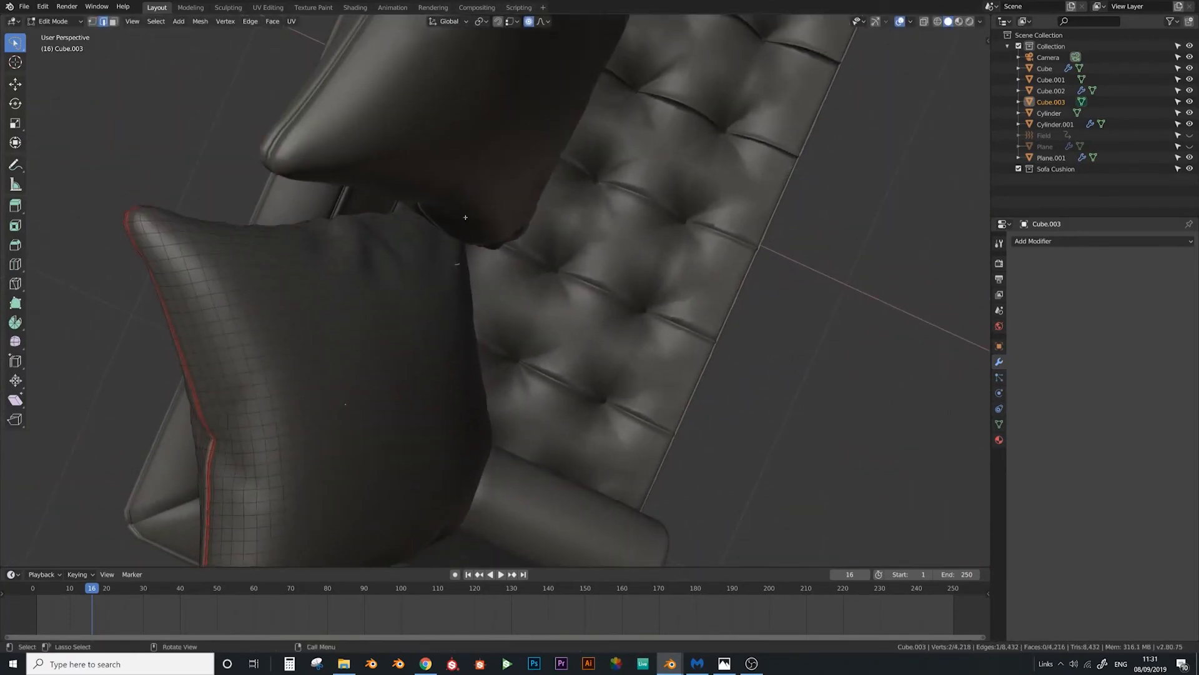
pyautogui.press('g')
pyautogui.click(449, 223)
# Adjust the middle back cushion's lower corner beside the neighbouring cushion with Smooth proportional editing
pyautogui.press('Tab')
pyautogui.press('Tab')
pyautogui.press('Tab')
pyautogui.click(462, 219)
pyautogui.press('Tab')
pyautogui.moveTo(469, 220); pyautogui.dragTo(416, 273, button='middle')
pyautogui.click(440, 286)
pyautogui.press('g')
pyautogui.click(440, 287)
pyautogui.press('Tab')
# Turn on the Subdivision modifier's viewport display for the seat cushion and the sofa frame
pyautogui.press('a')
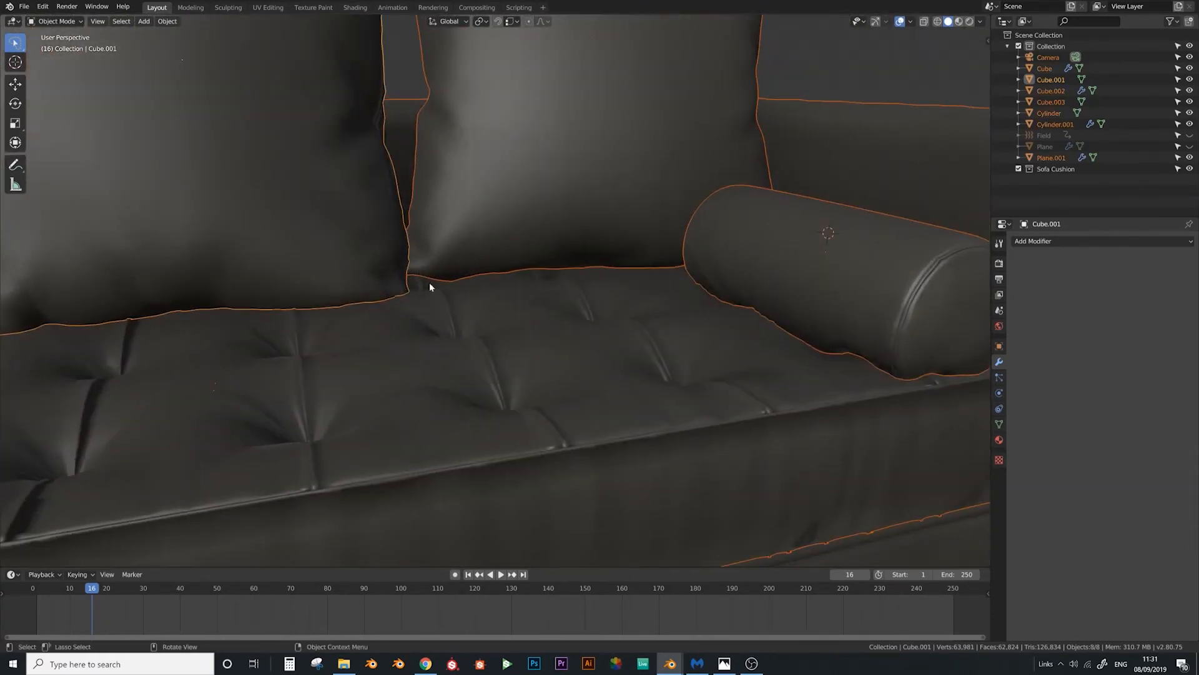
pyautogui.scroll(-3, 424, 293)
pyautogui.scroll(-5, 396, 272)
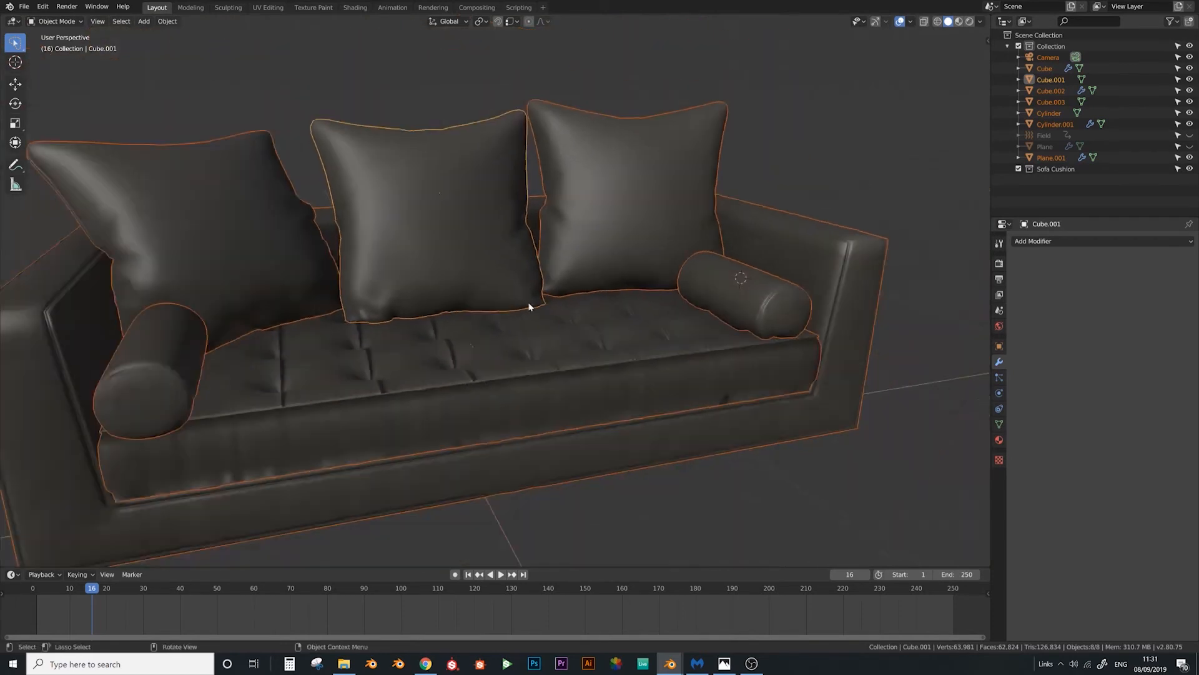
pyautogui.moveTo(527, 308); pyautogui.dragTo(557, 321, button='middle')
pyautogui.click(586, 340)
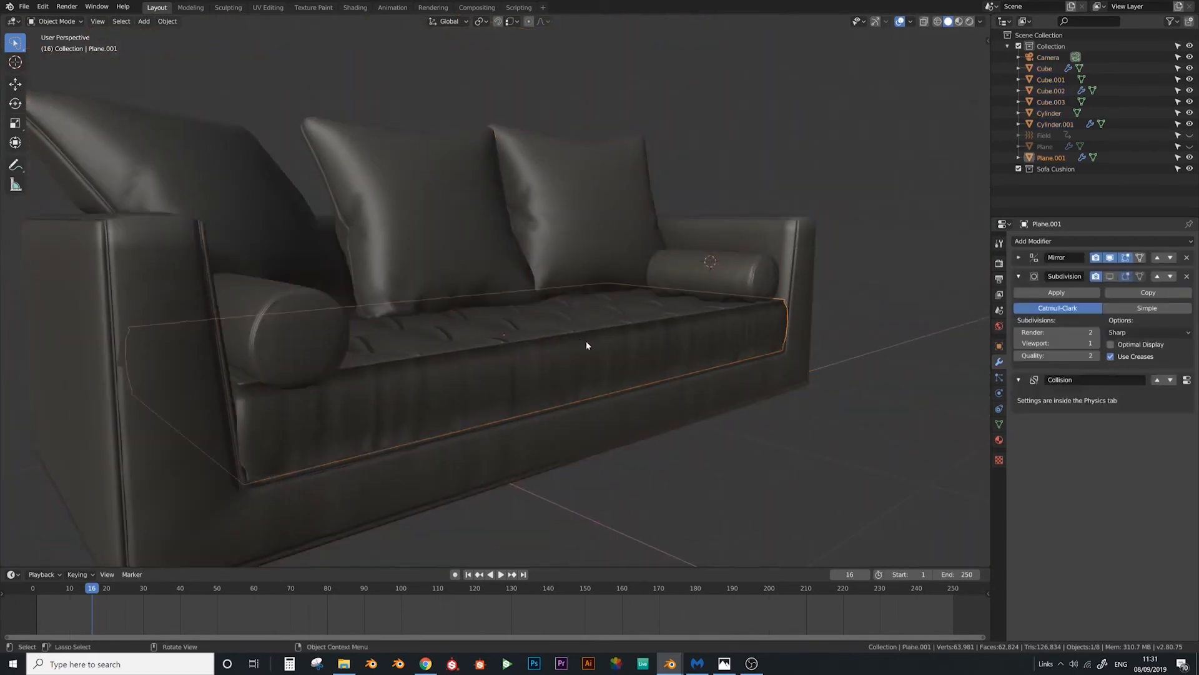
pyautogui.click(1110, 277)
pyautogui.click(808, 279)
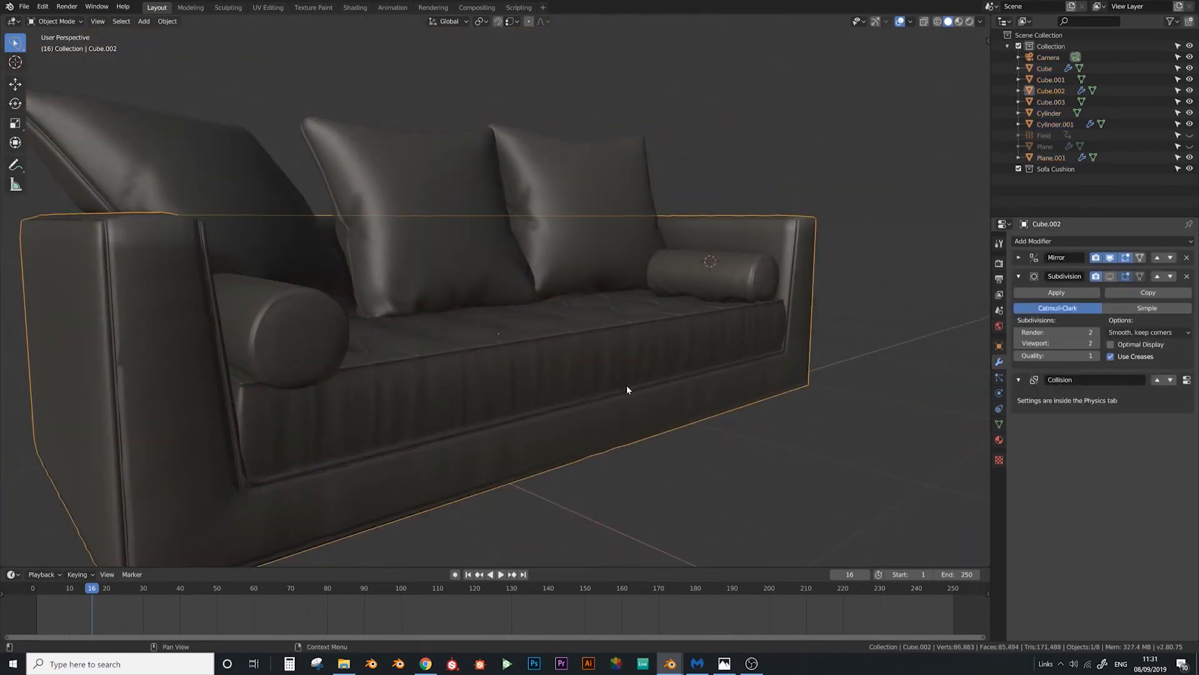
pyautogui.scroll(-5, 622, 381)
pyautogui.moveTo(594, 375)
pyautogui.mouseDown(button='middle')
pyautogui.moveTo(600, 394)
pyautogui.moveTo(604, 382)
pyautogui.moveTo(637, 384)
pyautogui.moveTo(585, 381)
pyautogui.mouseUp(button='middle')
pyautogui.hotkey('alt', 'a')
# Shift the seat cushion slightly along the X axis within the sofa frame
pyautogui.scroll(-1, 636, 385)
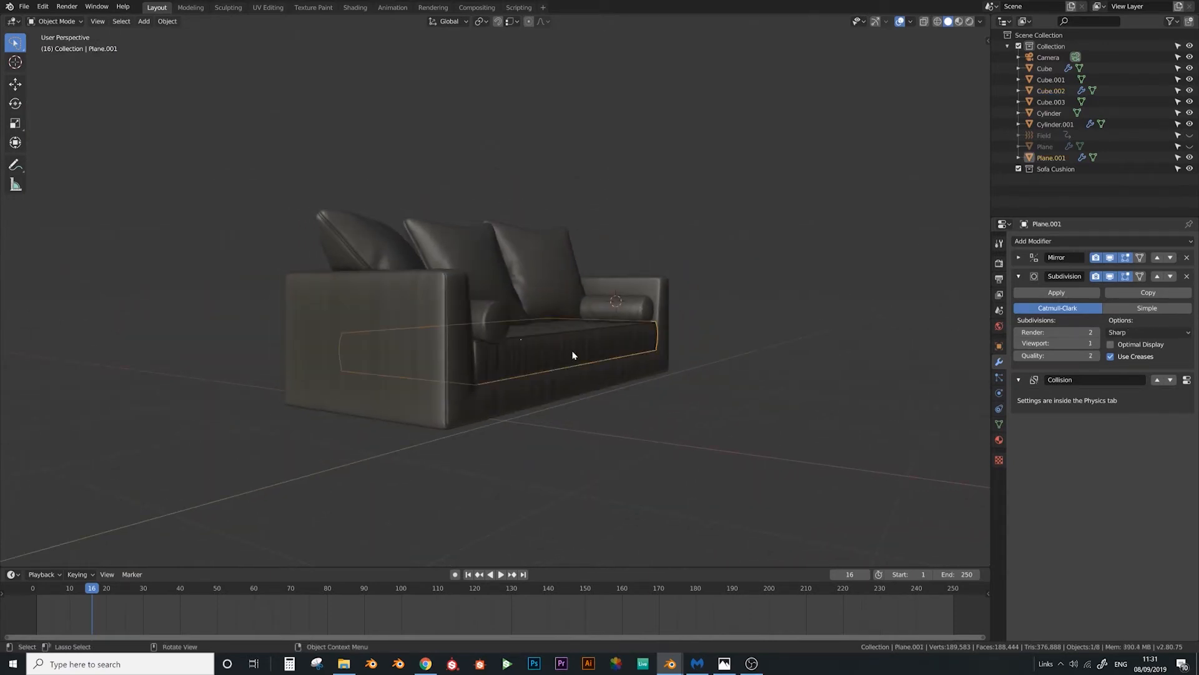
pyautogui.scroll(4, 573, 356)
pyautogui.press('g')
pyautogui.press('x')
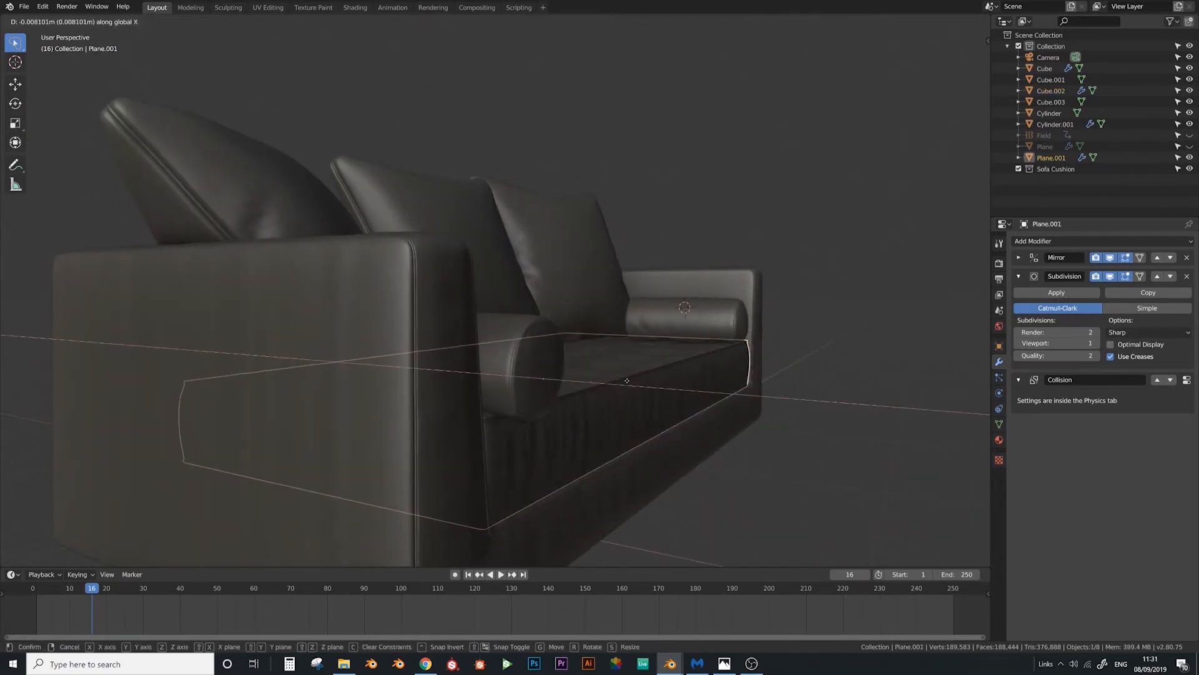
pyautogui.click(689, 409)
# Box-select the edge loop running along the middle of the seat cushion's front face in a front wireframe view
pyautogui.press('Tab')
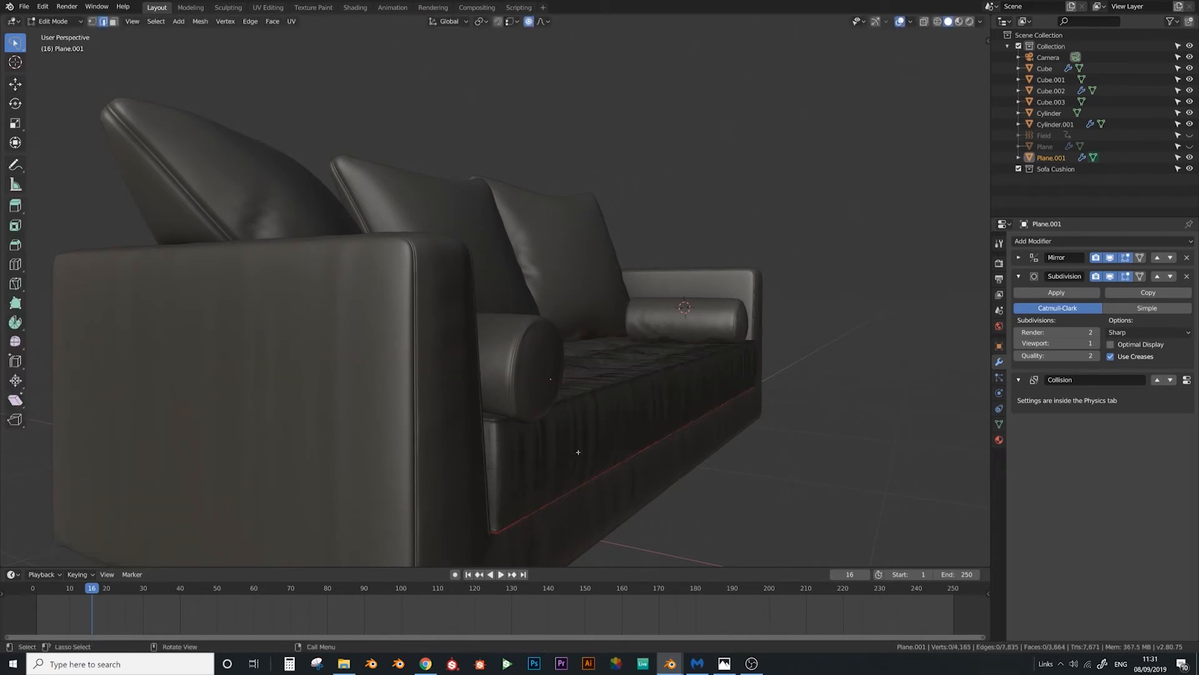
pyautogui.moveTo(578, 452); pyautogui.dragTo(526, 412, button='middle')
pyautogui.press('KP_1')
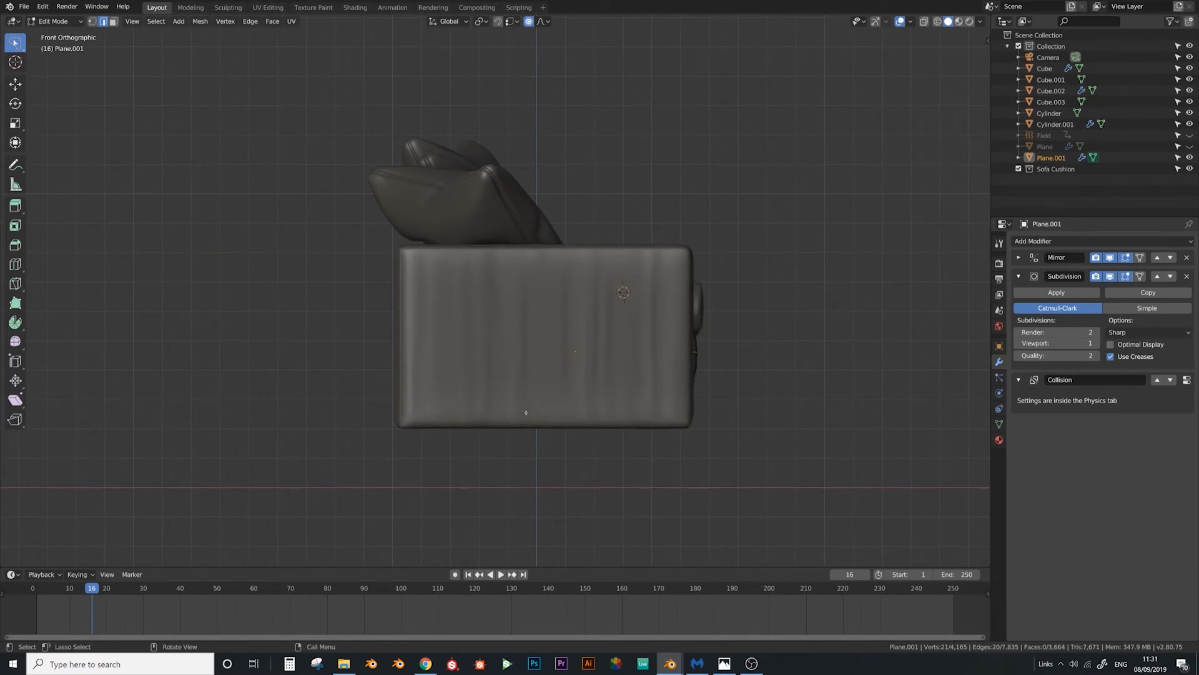
pyautogui.press('z')
pyautogui.press('z')
pyautogui.click(437, 416)
pyautogui.scroll(2, 653, 306)
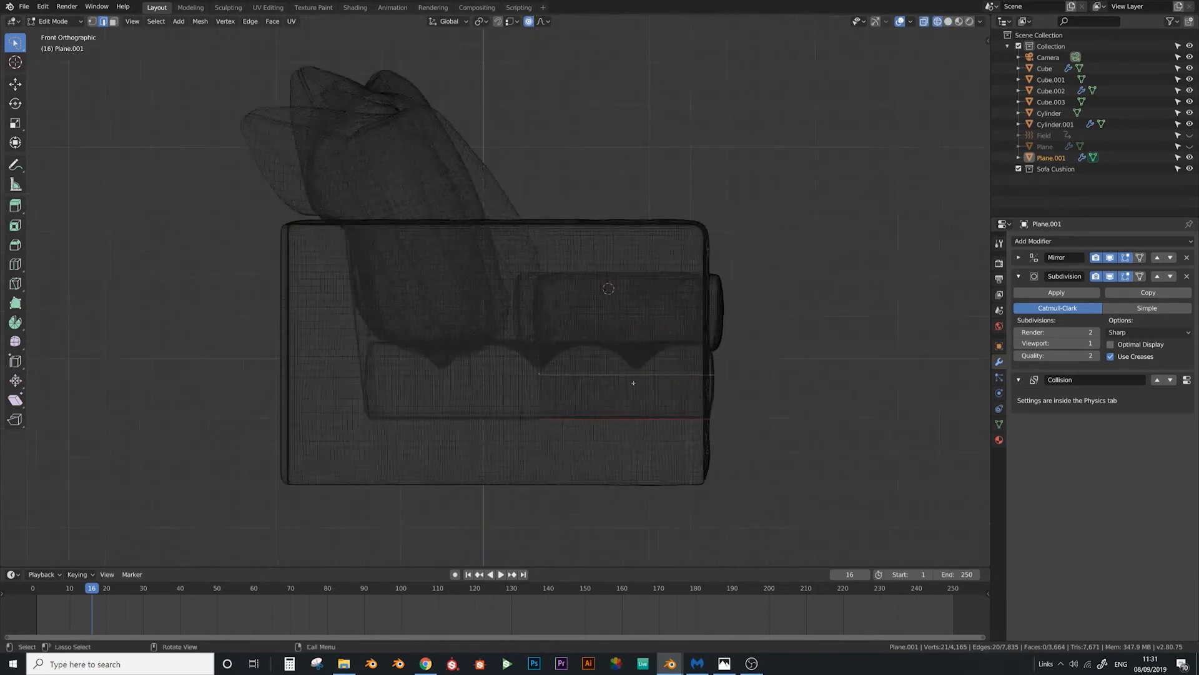
pyautogui.press('b')
pyautogui.moveTo(737, 365); pyautogui.dragTo(504, 383)
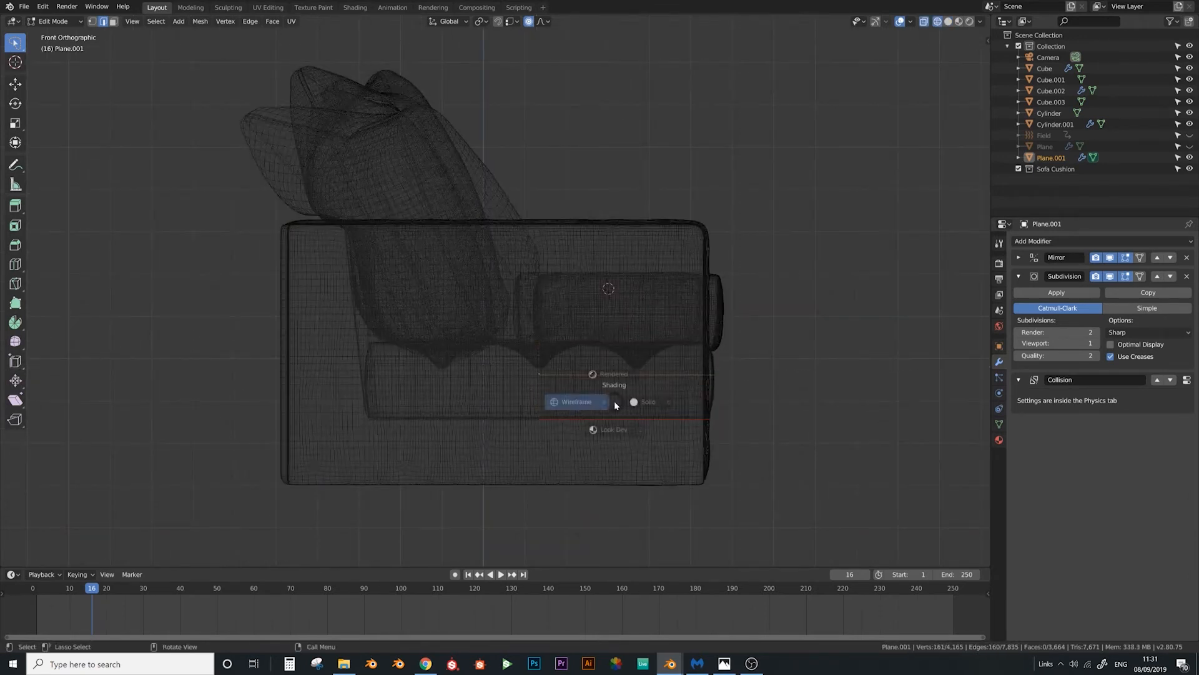
pyautogui.click(682, 410)
# Move the seat cushion's selected front edges about 0.0115 m outward along X with Smooth proportional editing, size 0.11
pyautogui.moveTo(685, 412)
pyautogui.mouseDown(button='middle')
pyautogui.moveTo(647, 423)
pyautogui.moveTo(669, 383)
pyautogui.mouseUp(button='middle')
pyautogui.scroll(-2, 669, 383)
pyautogui.scroll(1, 672, 384)
pyautogui.press('g')
pyautogui.press('y')
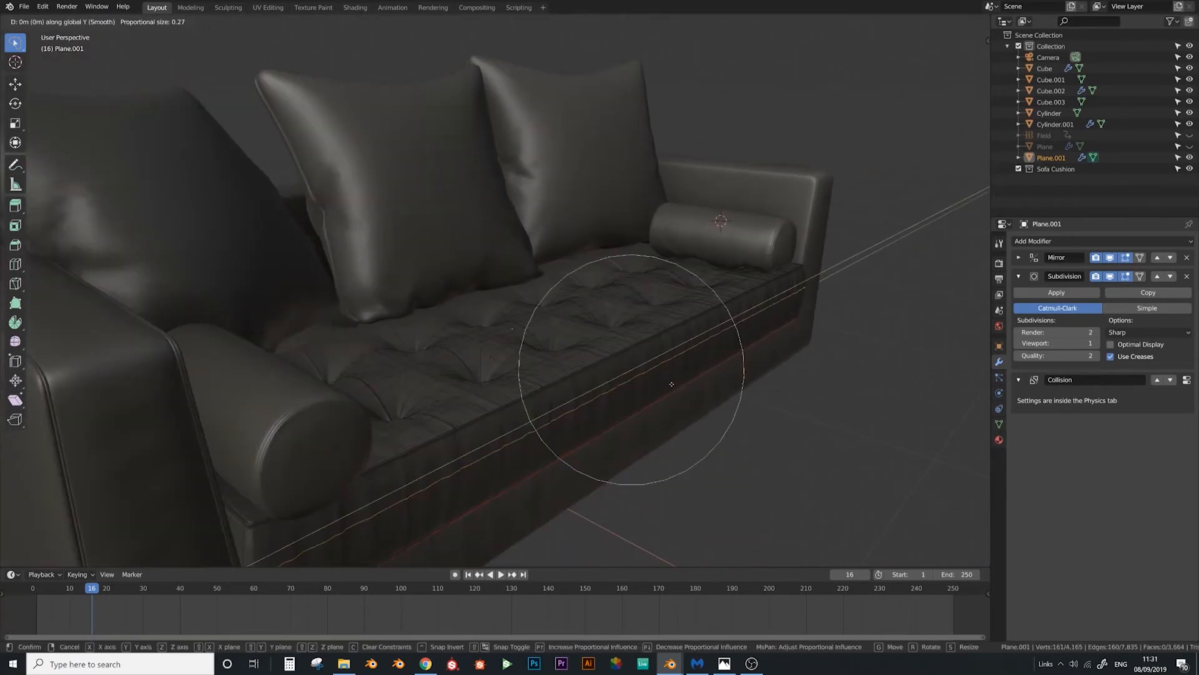
pyautogui.scroll(3, 676, 394)
pyautogui.press('x')
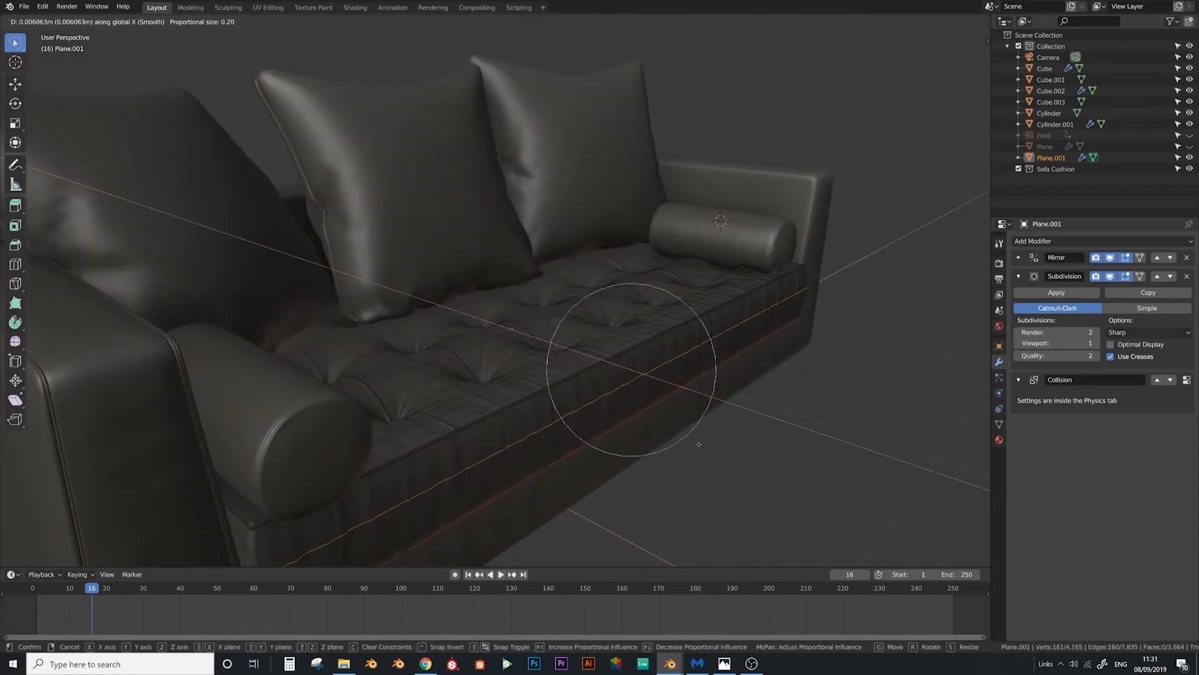
pyautogui.scroll(3, 700, 448)
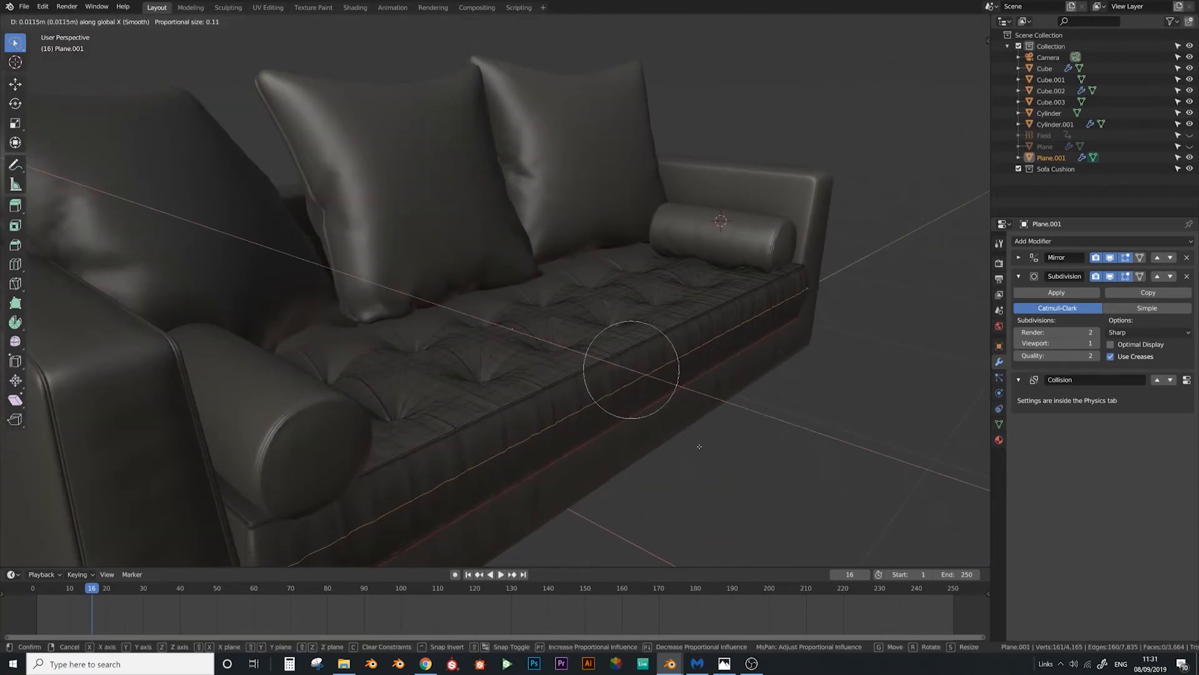
pyautogui.click(700, 445)
pyautogui.press('Tab')
# Inspect the seat cushion's front bulge in wireframe and solid shading
pyautogui.moveTo(700, 445); pyautogui.dragTo(697, 433, button='middle')
pyautogui.scroll(-1, 698, 441)
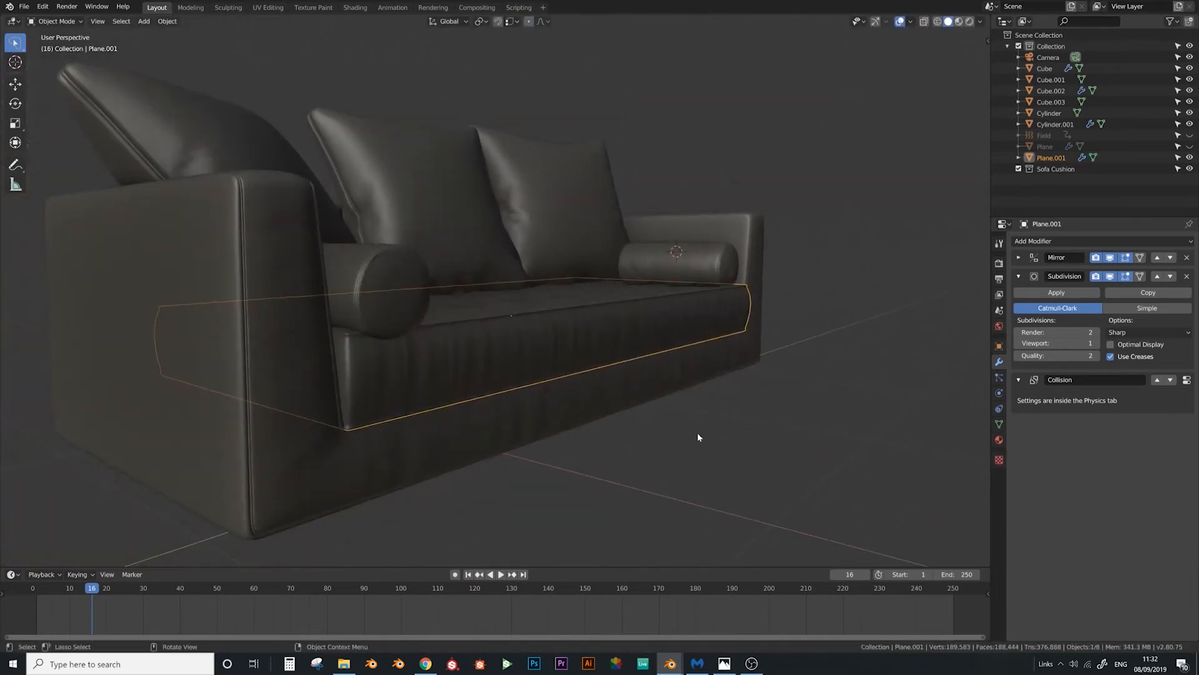
pyautogui.press('z')
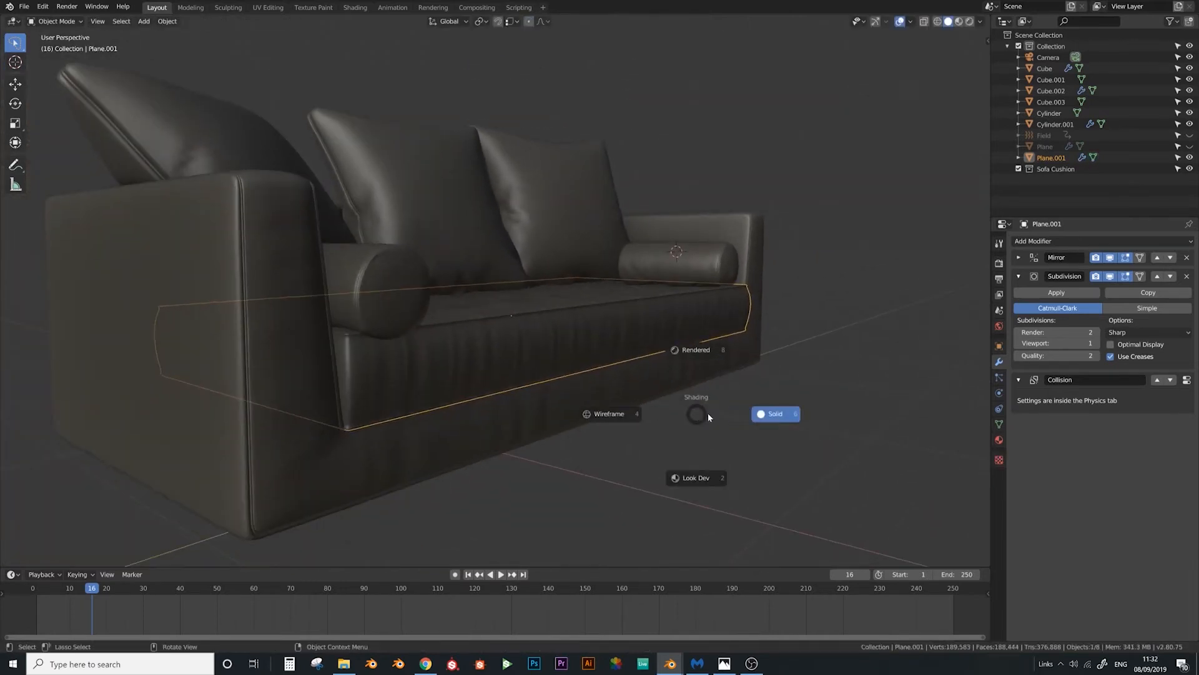
pyautogui.click(527, 351)
pyautogui.press('z')
pyautogui.click(580, 353)
pyautogui.moveTo(581, 354); pyautogui.dragTo(669, 310, button='middle')
pyautogui.scroll(4, 604, 339)
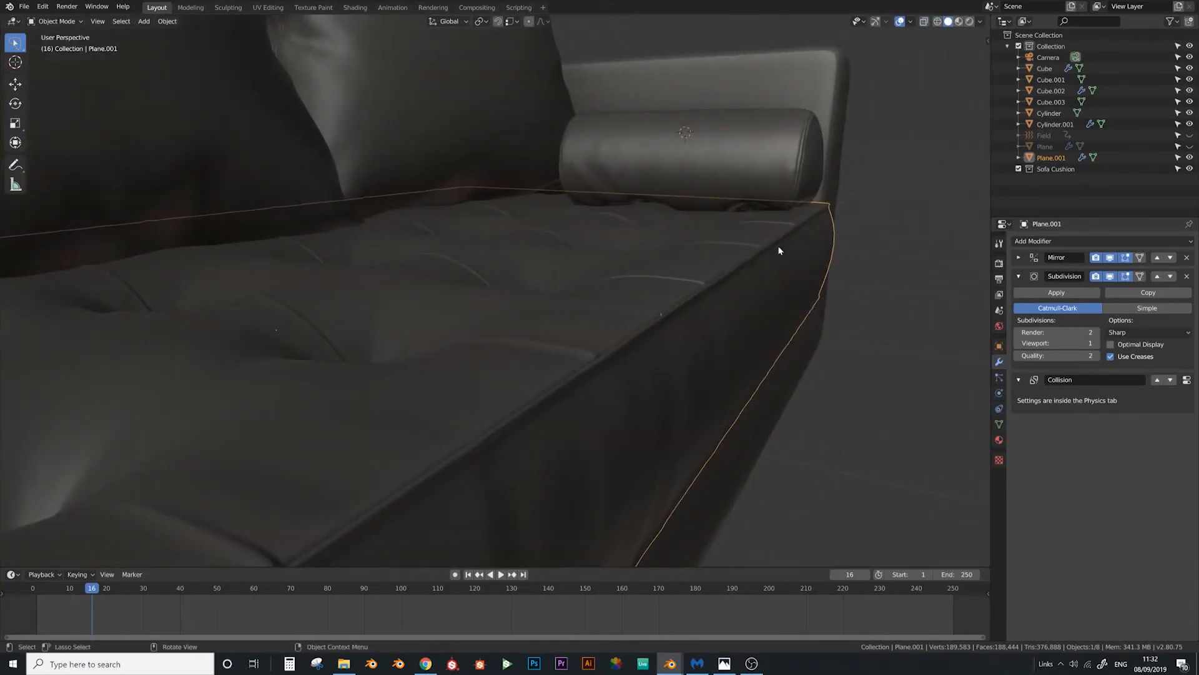
# Circle-select the piping along the seat cushion's upper front edge in a front wireframe view and return to solid shading
pyautogui.press('KP_1')
pyautogui.press('z')
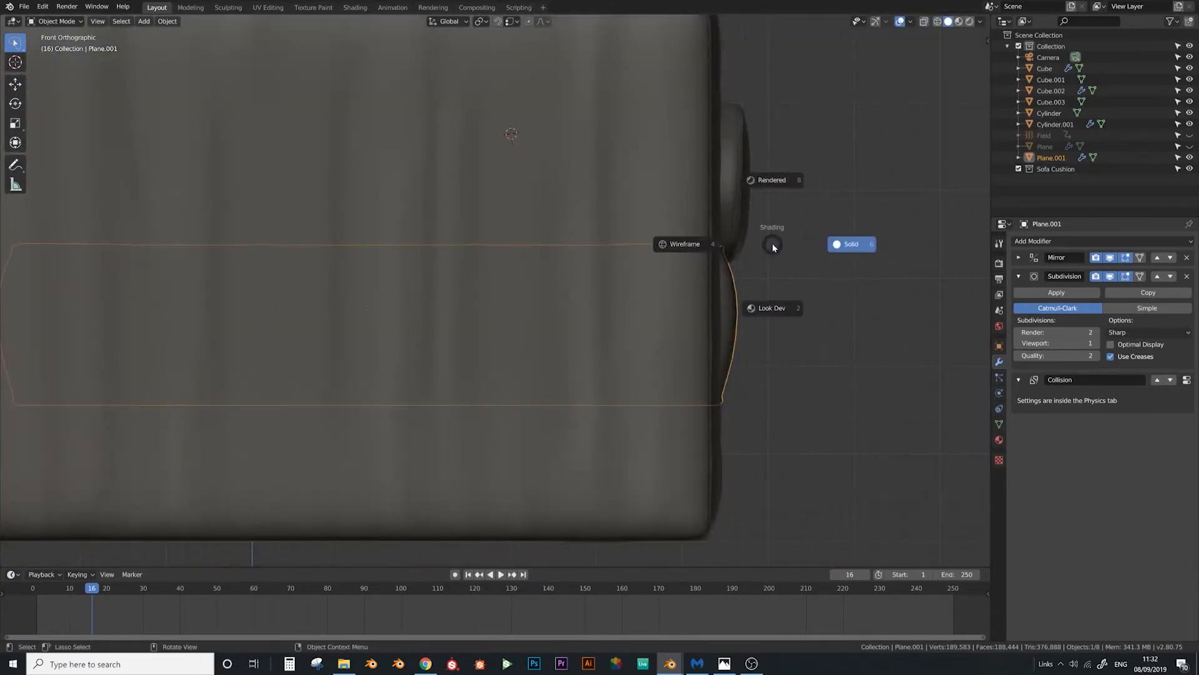
pyautogui.click(690, 247)
pyautogui.press('Tab')
pyautogui.scroll(3, 662, 291)
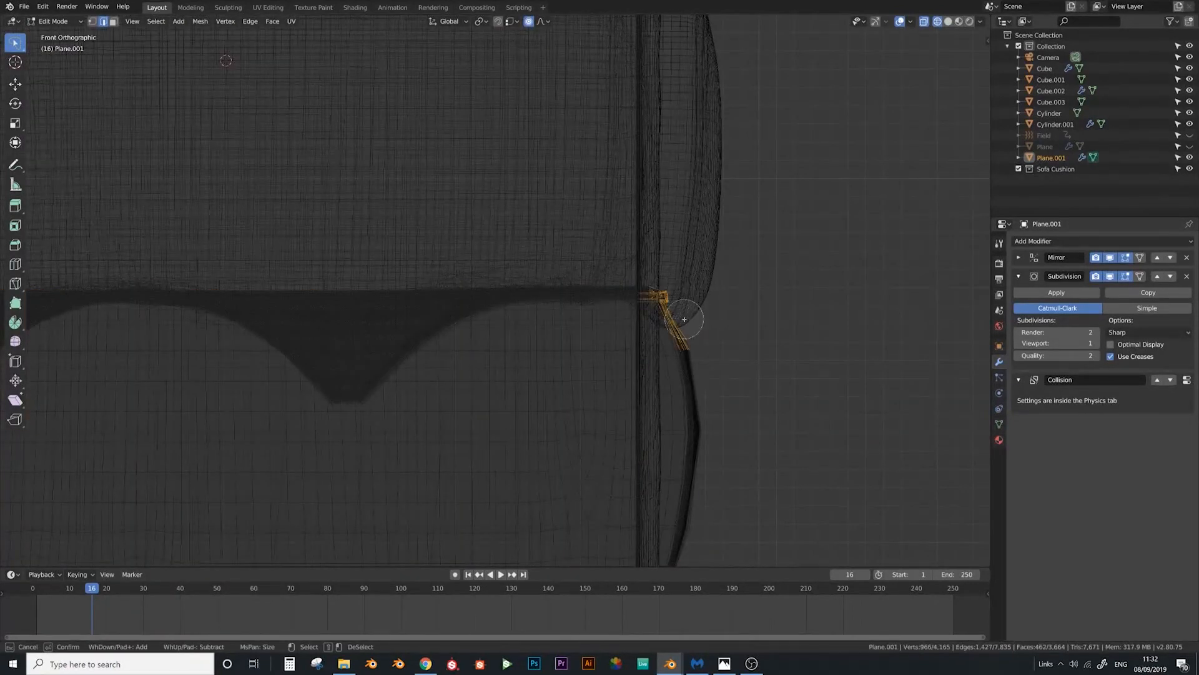
pyautogui.press('Escape')
pyautogui.moveTo(715, 285)
pyautogui.mouseDown(button='middle')
pyautogui.moveTo(710, 302)
pyautogui.moveTo(666, 298)
pyautogui.moveTo(726, 300)
pyautogui.moveTo(701, 300)
pyautogui.mouseUp(button='middle')
pyautogui.press('z')
pyautogui.click(705, 299)
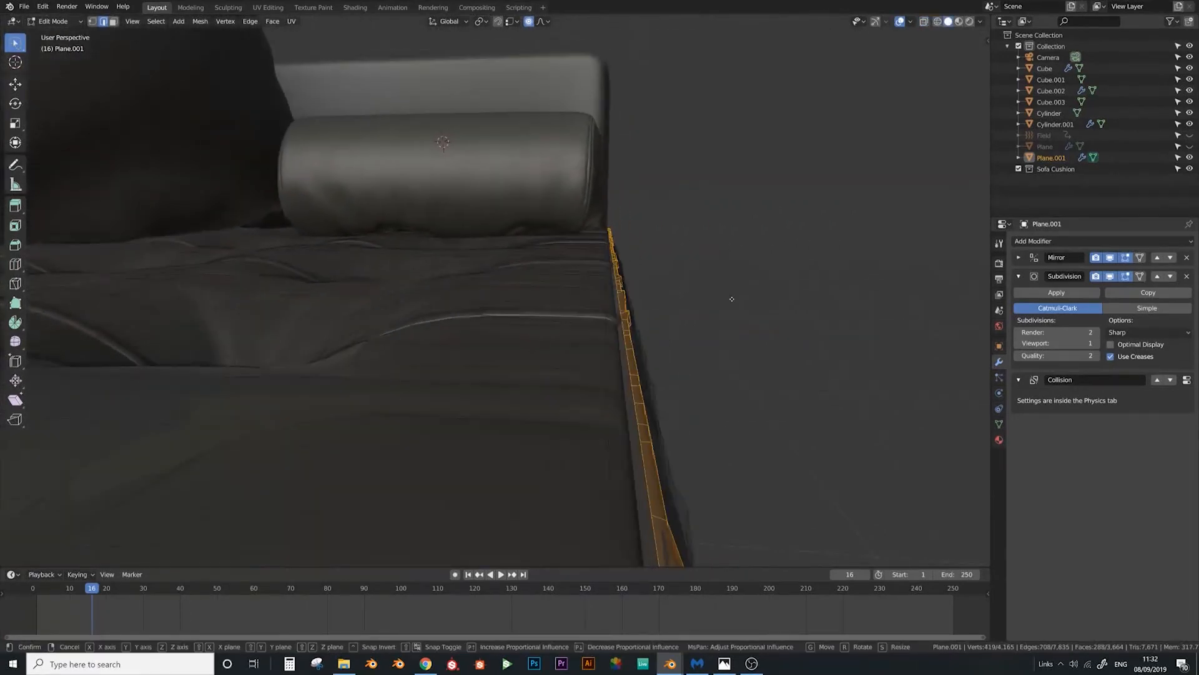
# Lower the selected front piping slightly along Z with Smooth proportional editing, size 0.02
pyautogui.press('g')
pyautogui.press('z')
pyautogui.scroll(7, 726, 308)
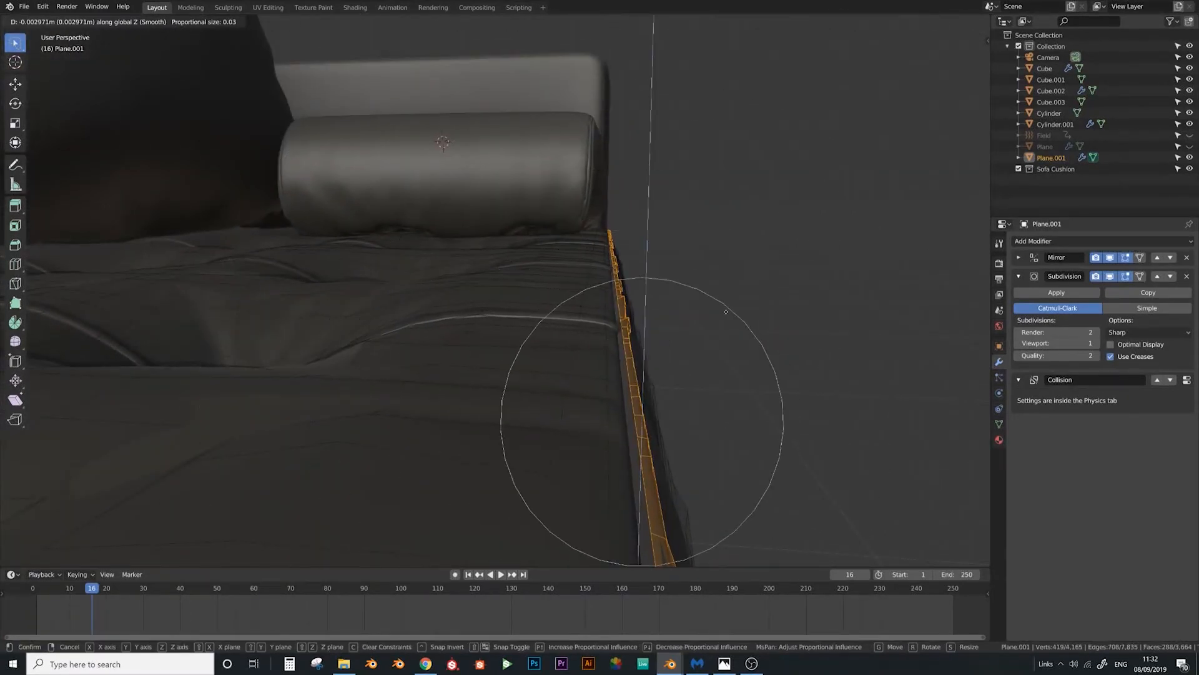
pyautogui.scroll(3, 726, 328)
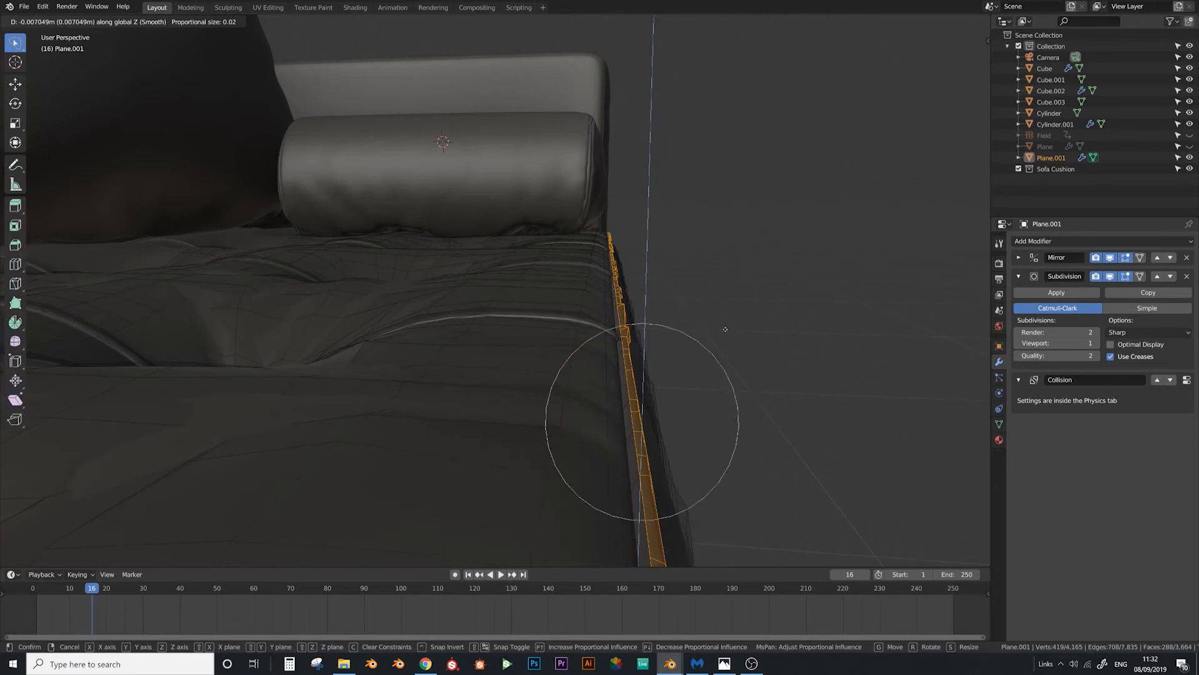
pyautogui.click(724, 321)
pyautogui.press('Tab')
# Select the edge loop on the seat cushion's top surface just behind the front piping, extending it along the cushion's length
pyautogui.moveTo(724, 321); pyautogui.dragTo(465, 304, button='middle')
pyautogui.press('Tab')
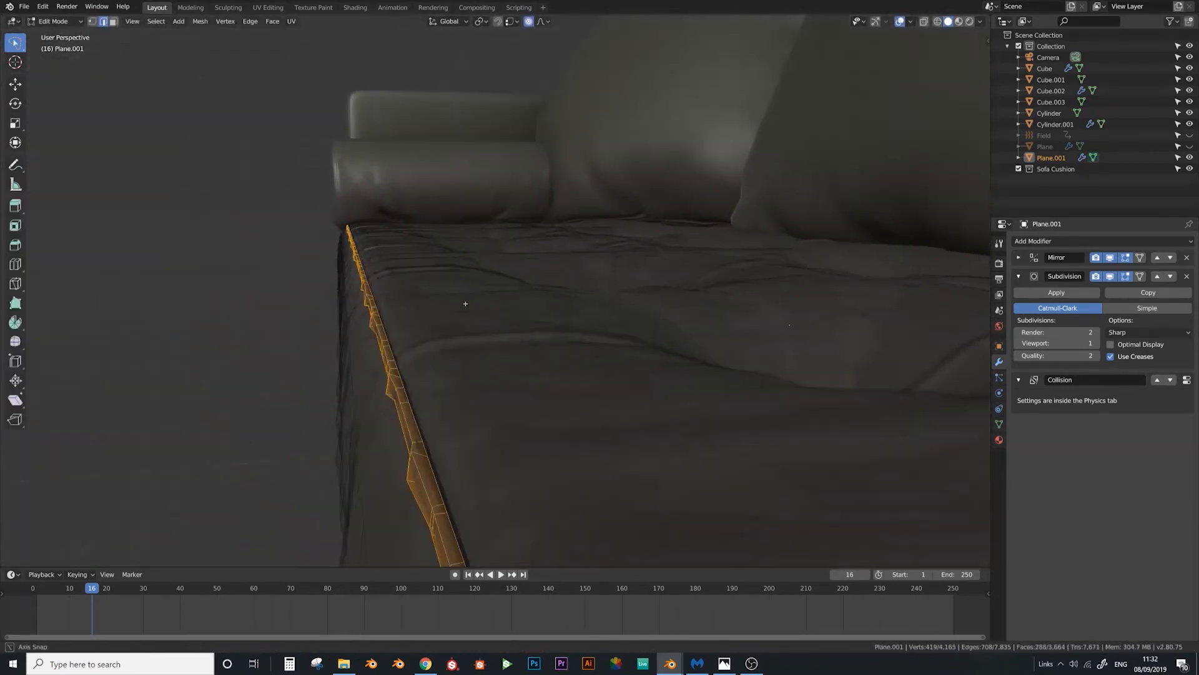
pyautogui.keyDown('alt'); pyautogui.click(400, 325); pyautogui.keyUp('alt')
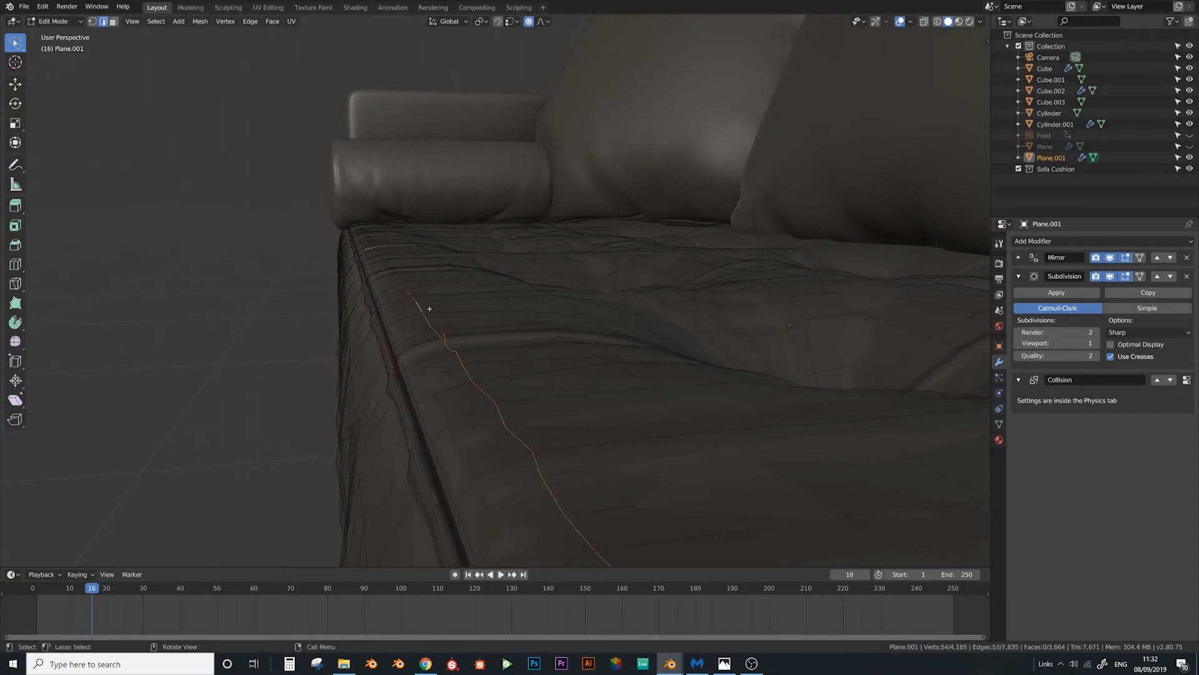
pyautogui.keyDown('alt'); pyautogui.keyDown('shift'); pyautogui.click(403, 280); pyautogui.keyUp('shift'); pyautogui.keyUp('alt')
pyautogui.moveTo(404, 280); pyautogui.dragTo(437, 340, button='middle')
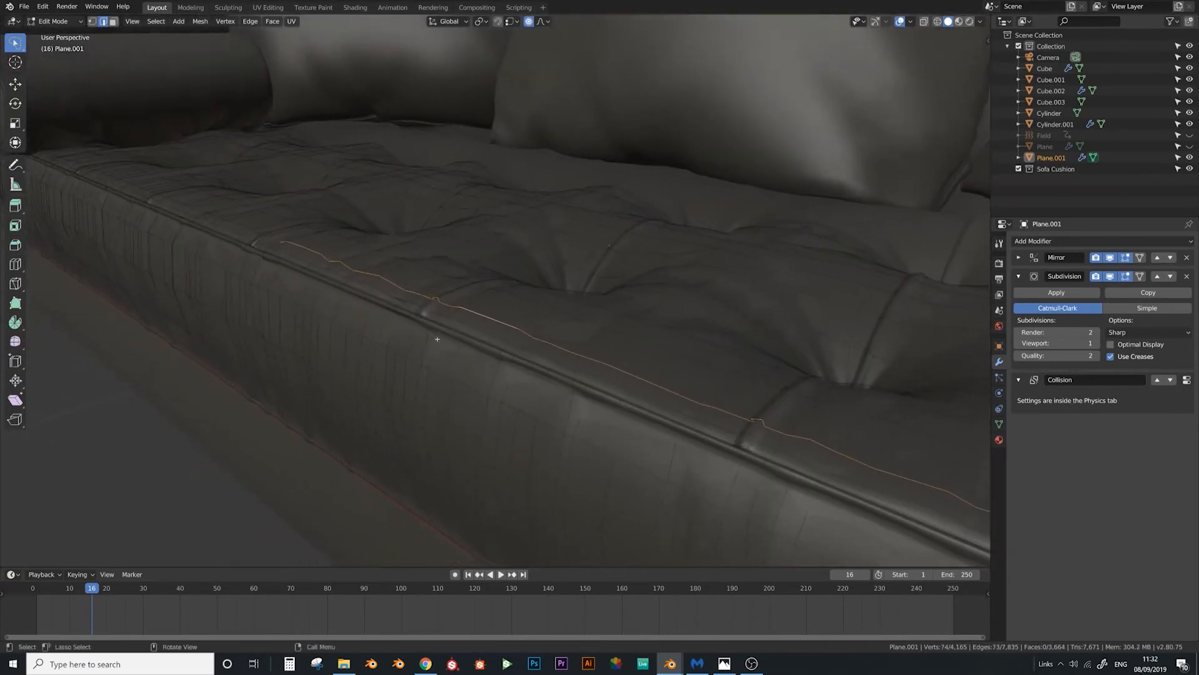
pyautogui.moveTo(205, 208); pyautogui.dragTo(189, 223, button='middle')
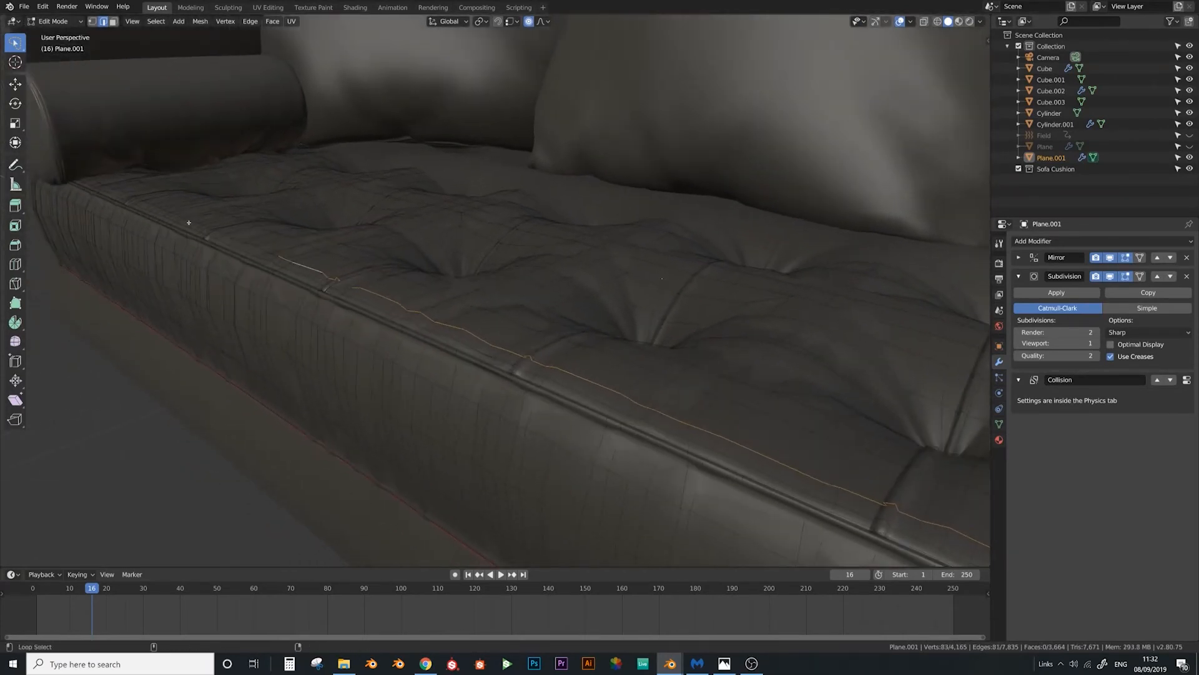
pyautogui.moveTo(306, 267); pyautogui.dragTo(549, 335, button='middle')
# Move the selected edges behind the seat cushion's front piping along Z
pyautogui.scroll(-3, 550, 336)
pyautogui.scroll(4, 468, 319)
pyautogui.moveTo(393, 272)
pyautogui.keyDown('shift'); pyautogui.mouseDown(button='middle')
pyautogui.moveTo(469, 319)
pyautogui.moveTo(392, 288)
pyautogui.moveTo(491, 310)
pyautogui.moveTo(579, 306)
pyautogui.mouseUp(button='middle'); pyautogui.keyUp('shift')
pyautogui.press('g')
pyautogui.press('z')
pyautogui.click(390, 271)
pyautogui.press('Tab')
# Deselect everything and preview the whole sofa in Rendered shading before returning to Solid
pyautogui.scroll(-3, 499, 310)
pyautogui.press('a')
pyautogui.press('a')
pyautogui.press('z')
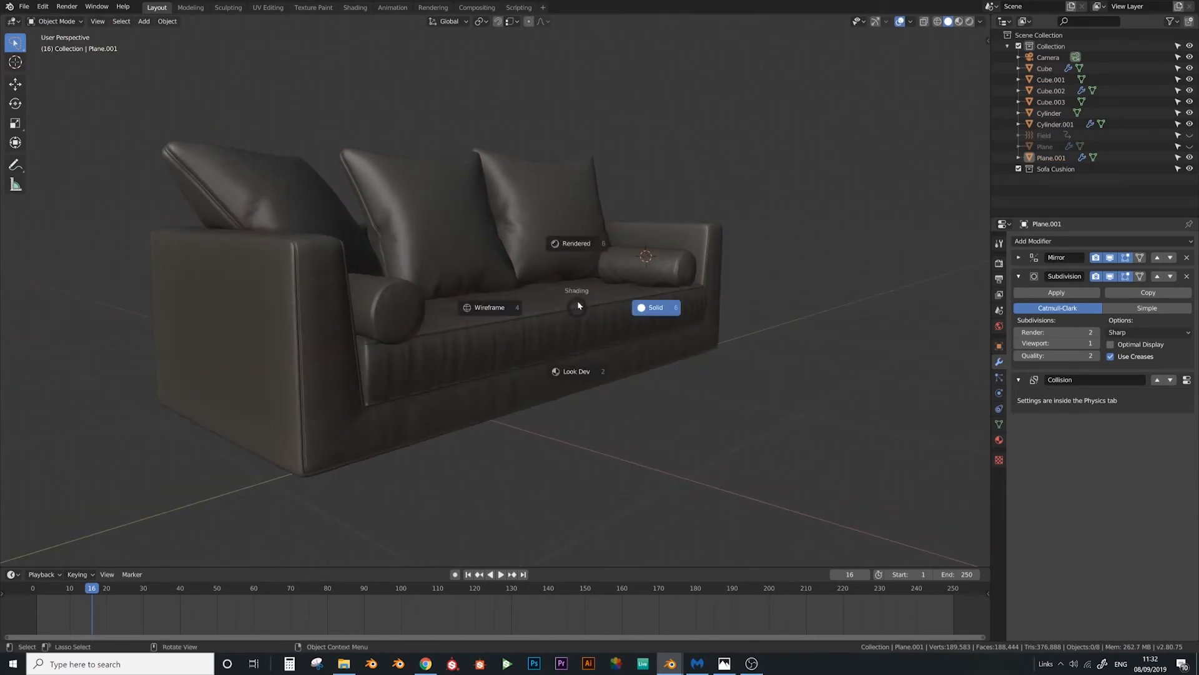
pyautogui.click(586, 263)
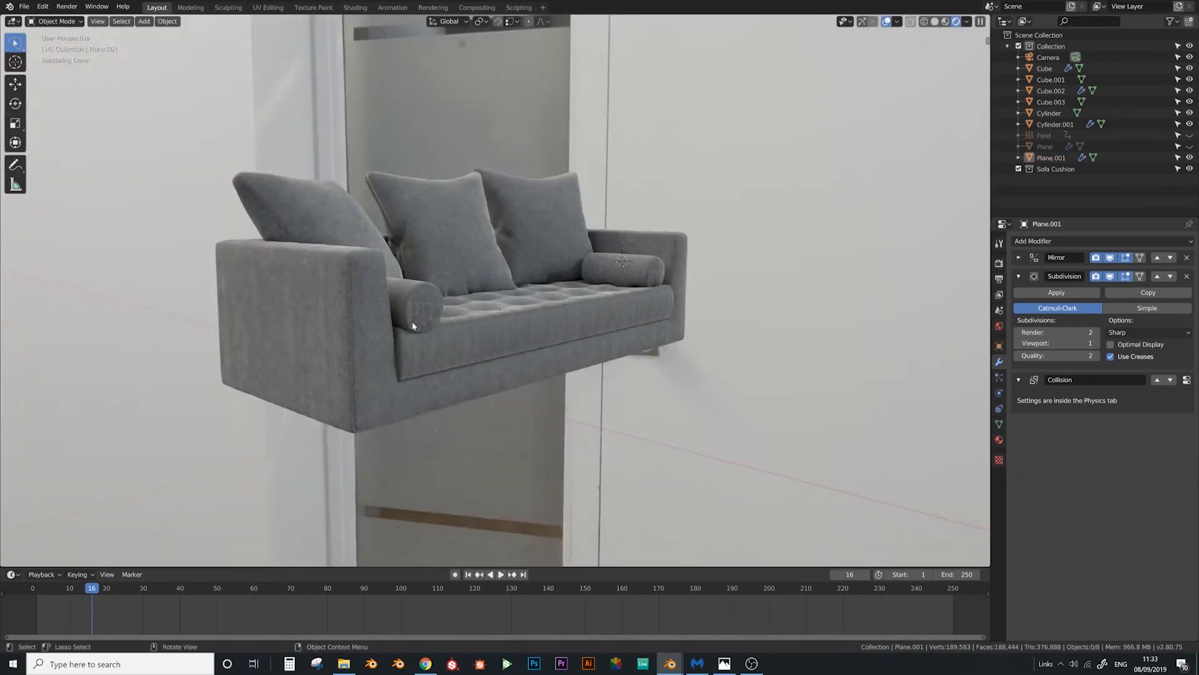
pyautogui.press('z')
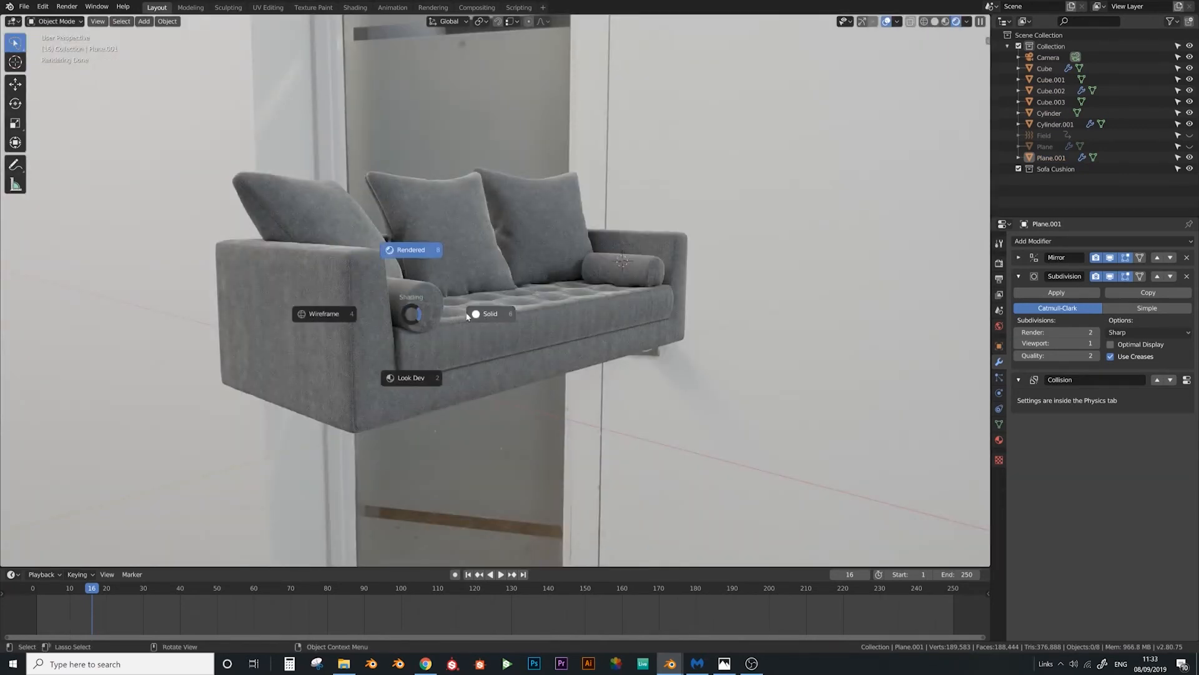
pyautogui.click(491, 313)
# Set the render engine to Eevee and preview the sofa close up in Rendered shading
pyautogui.click(1000, 279)
pyautogui.click(999, 294)
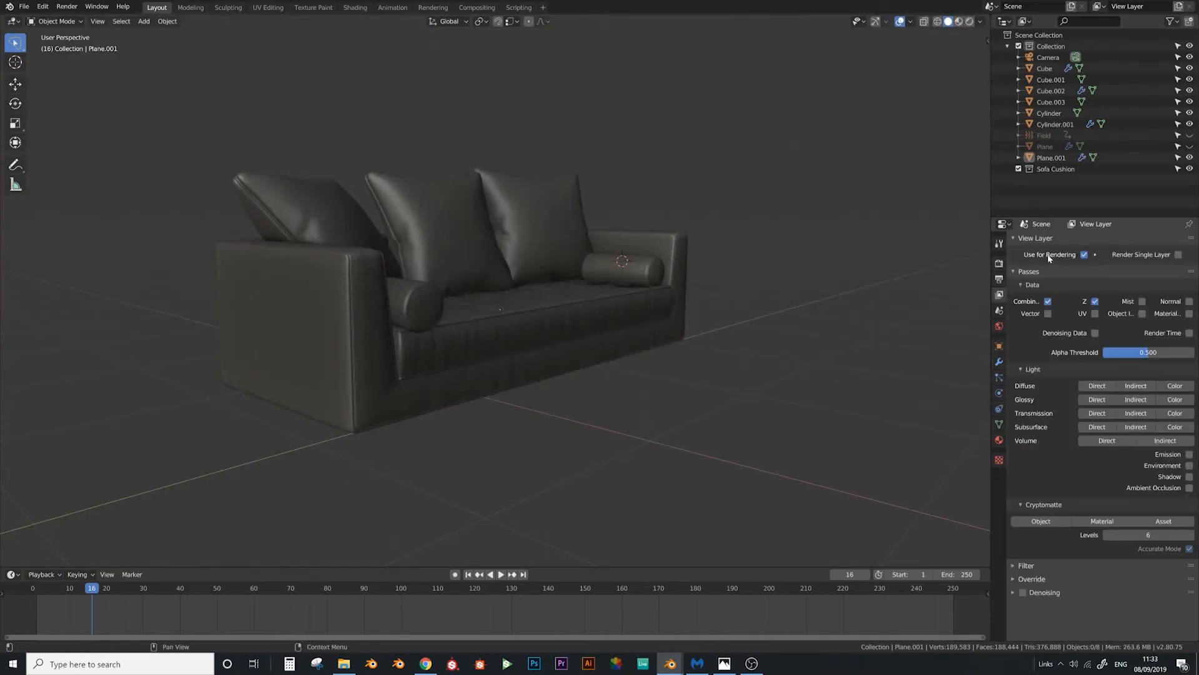
pyautogui.click(1000, 263)
pyautogui.click(1121, 241)
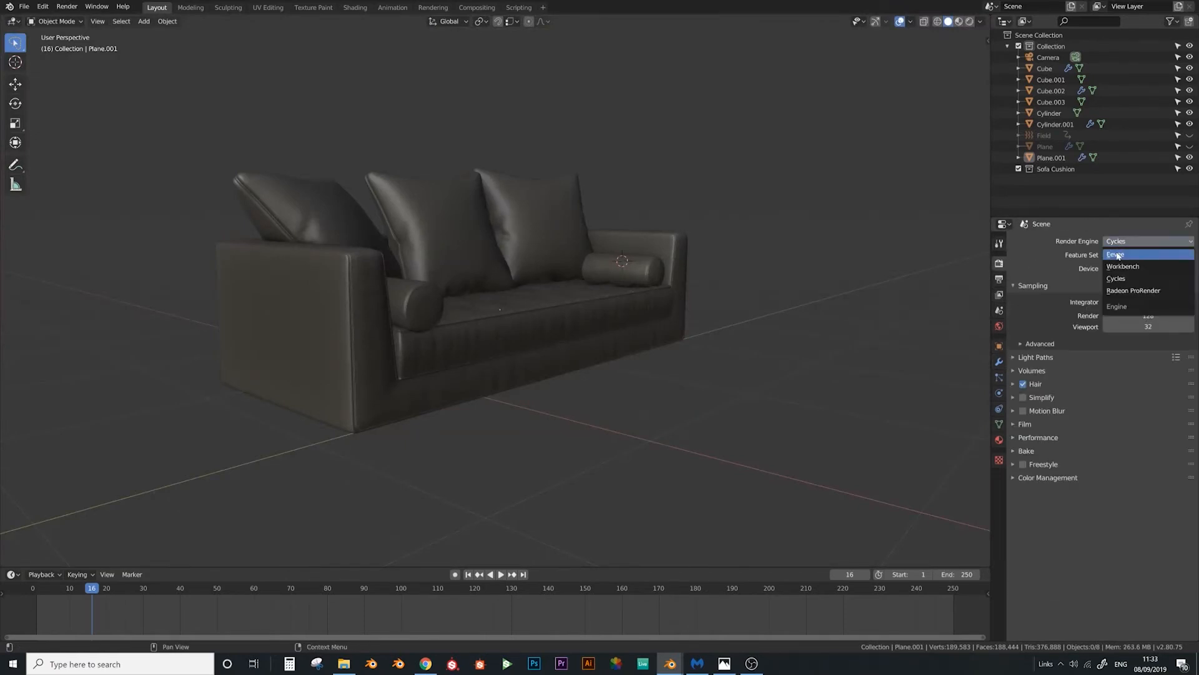
pyautogui.click(1118, 255)
pyautogui.scroll(5, 385, 320)
pyautogui.press('z')
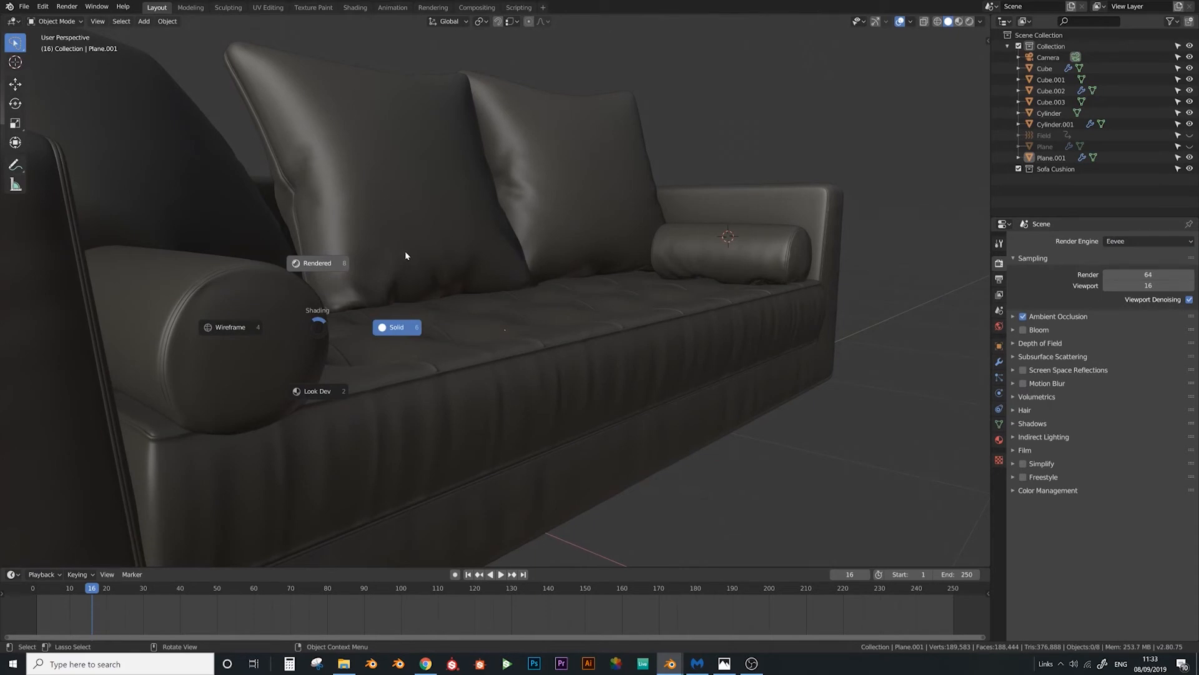
pyautogui.press('8')
# UV-unwrap the entire mesh of the near bolster with the Angle Based method
pyautogui.moveTo(299, 317); pyautogui.dragTo(504, 336, button='middle')
pyautogui.press('Tab')
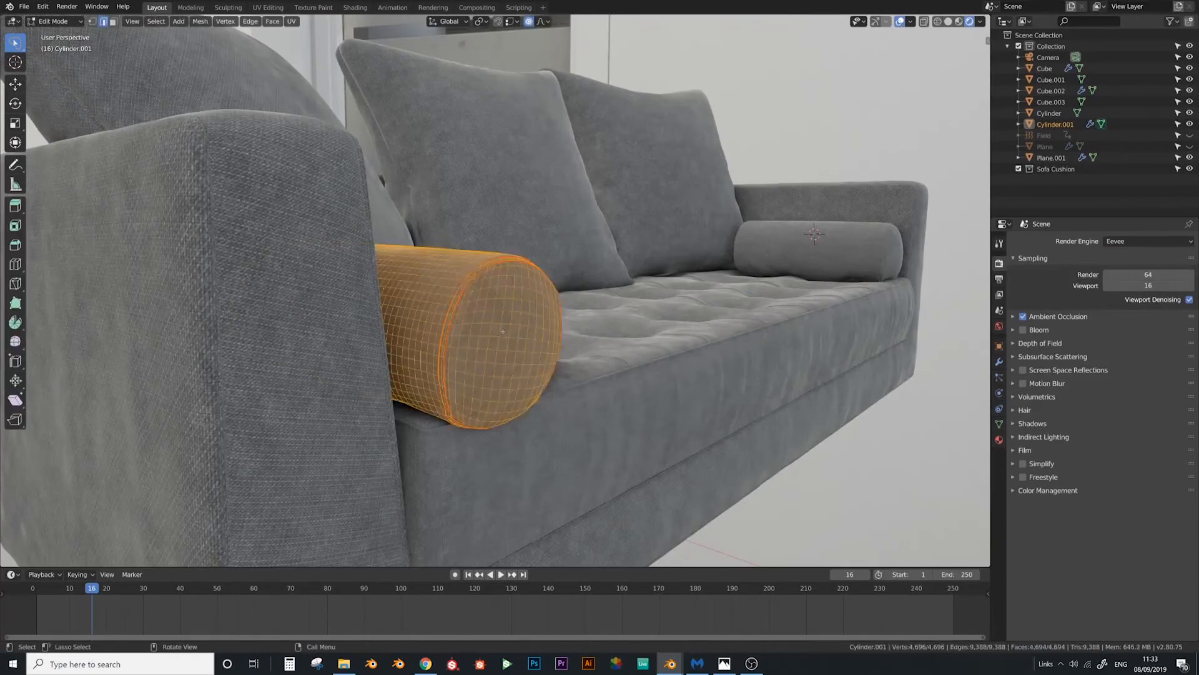
pyautogui.press('u')
pyautogui.click(536, 332)
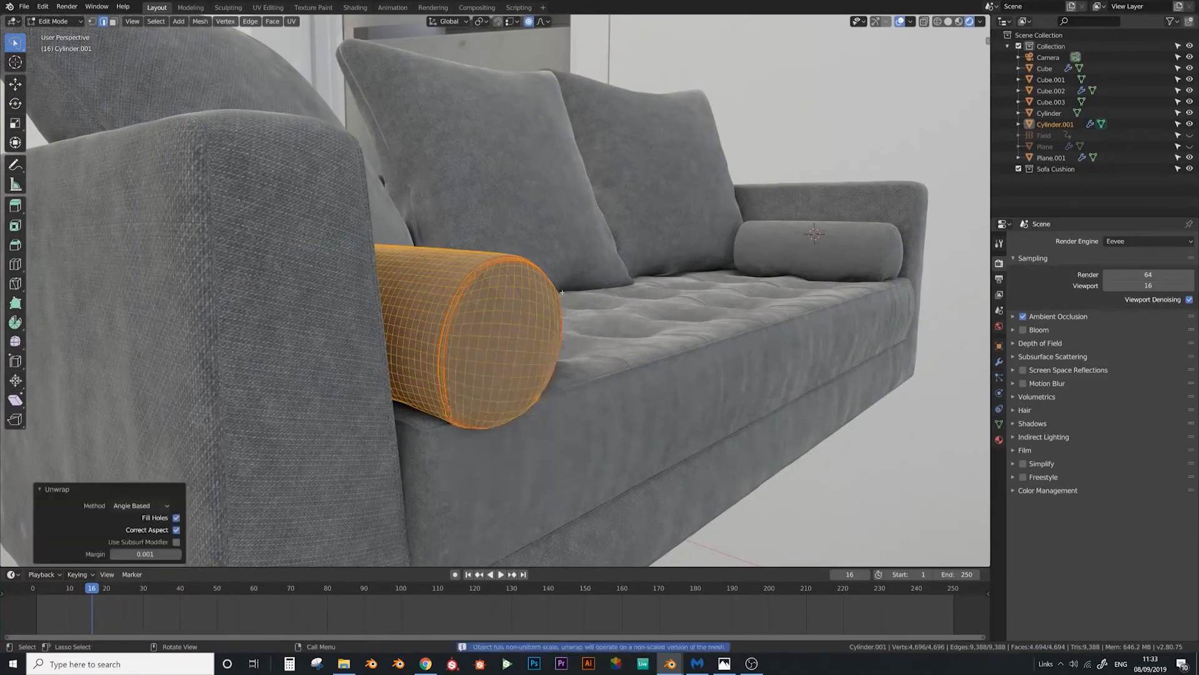
# Select the bolster at the opposite armrest and UV-unwrap its entire mesh
pyautogui.moveTo(551, 331); pyautogui.dragTo(454, 403, button='middle')
pyautogui.scroll(6, 455, 403)
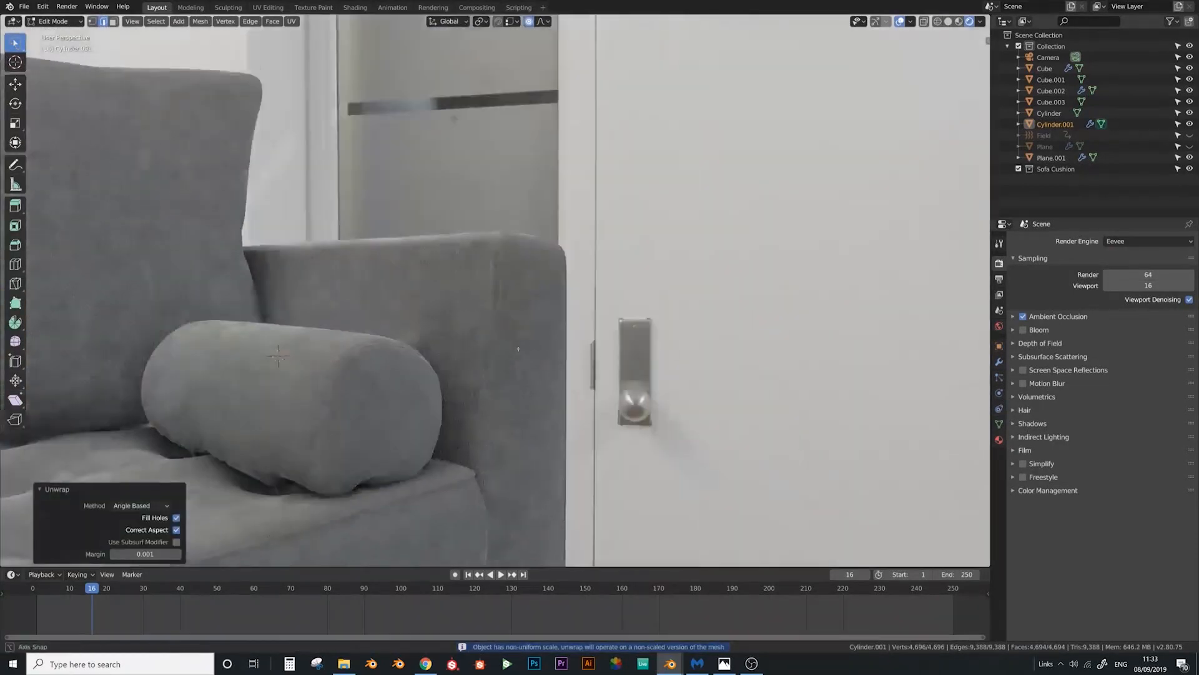
pyautogui.press('Tab')
pyautogui.press('Tab')
pyautogui.press('Tab')
pyautogui.click(454, 403)
pyautogui.press('Tab')
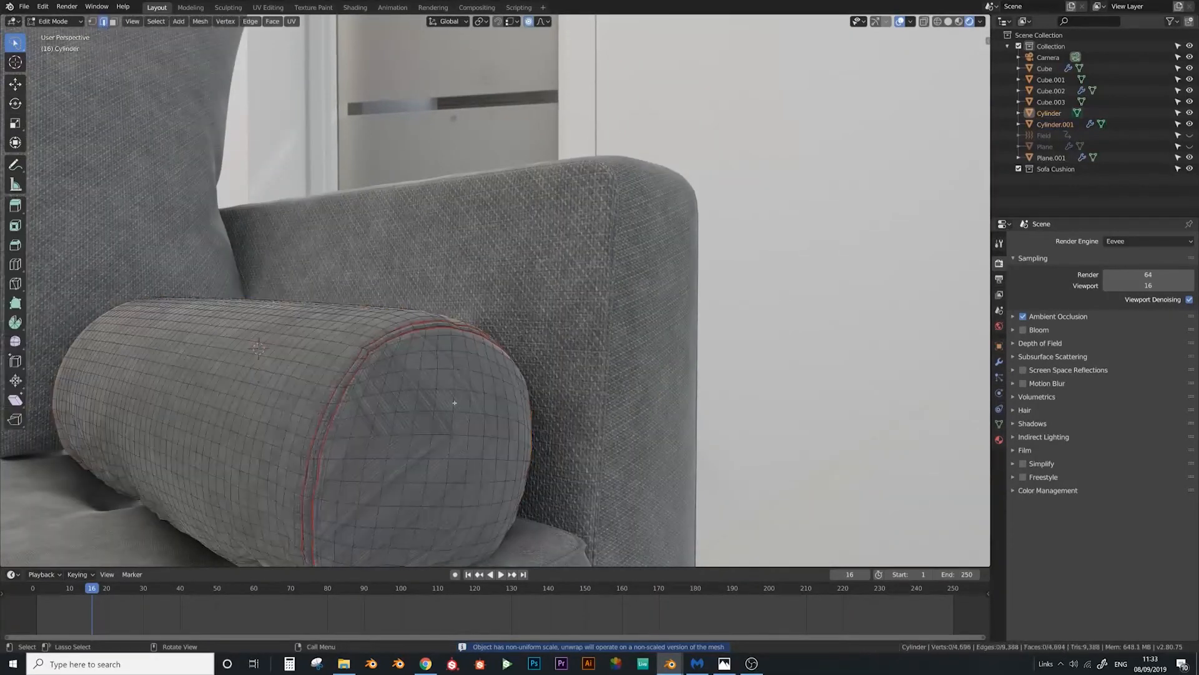
pyautogui.press('a')
pyautogui.press('u')
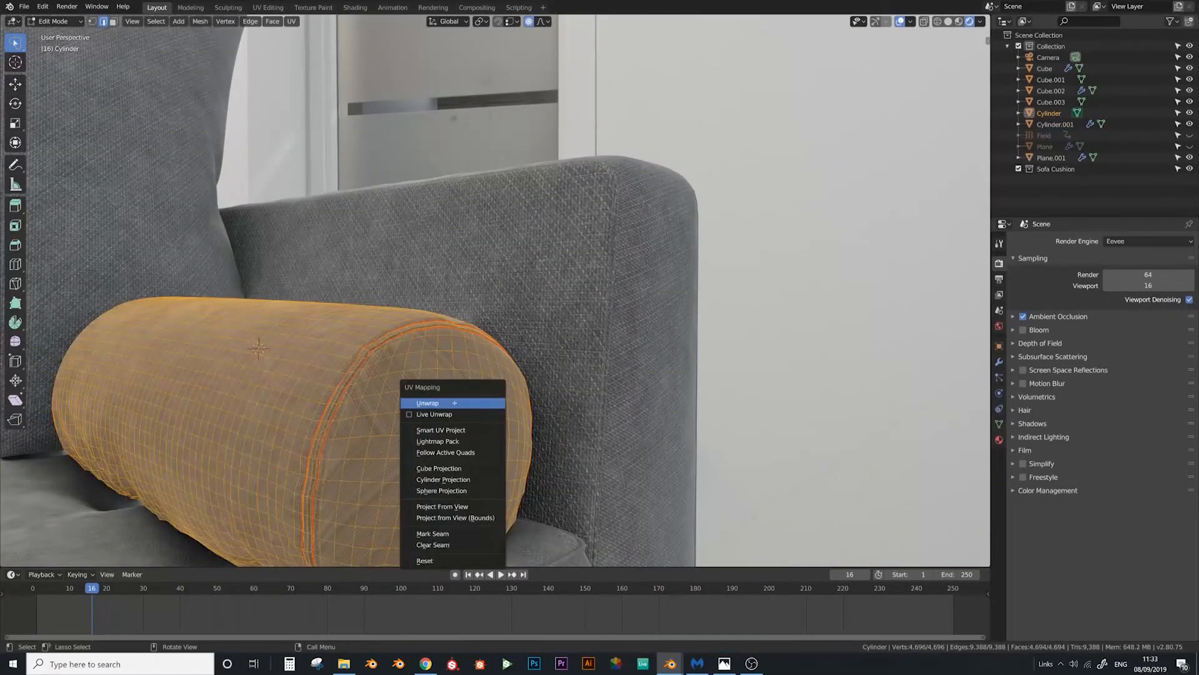
pyautogui.click(454, 403)
pyautogui.press('Tab')
pyautogui.scroll(-6, 400, 395)
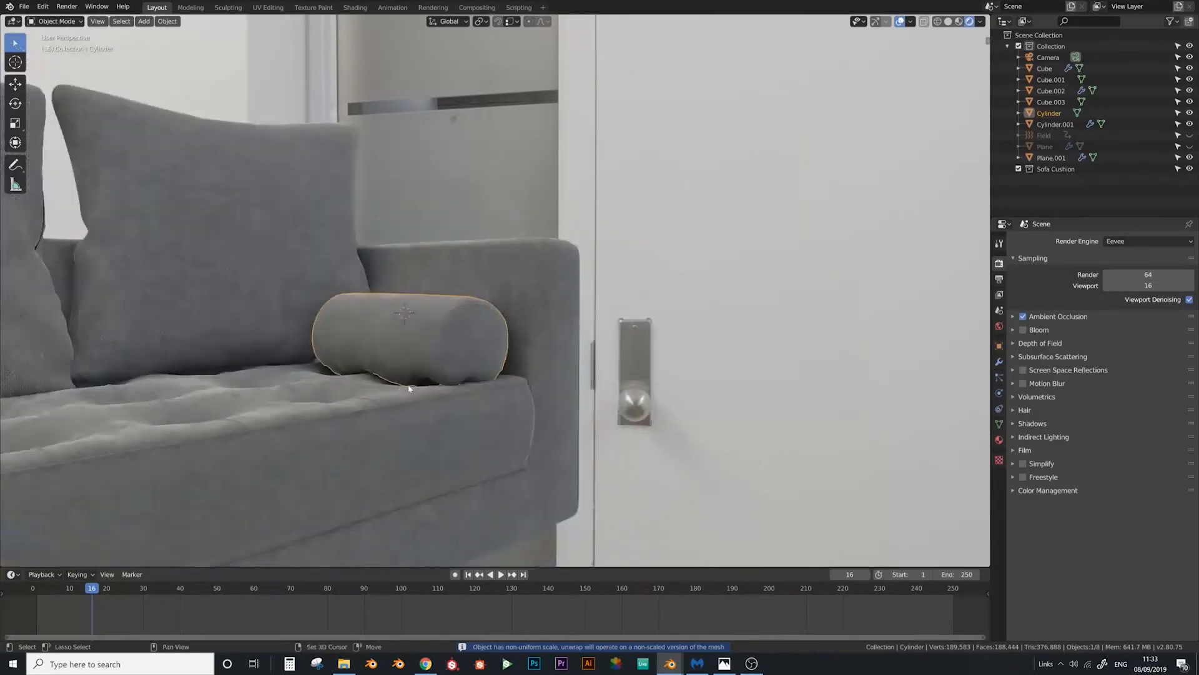
# Select the bolster's linked piping faces delimited by seams and show their UVs in a UV Editor beside the viewport
pyautogui.scroll(7, 481, 375)
pyautogui.press('Tab')
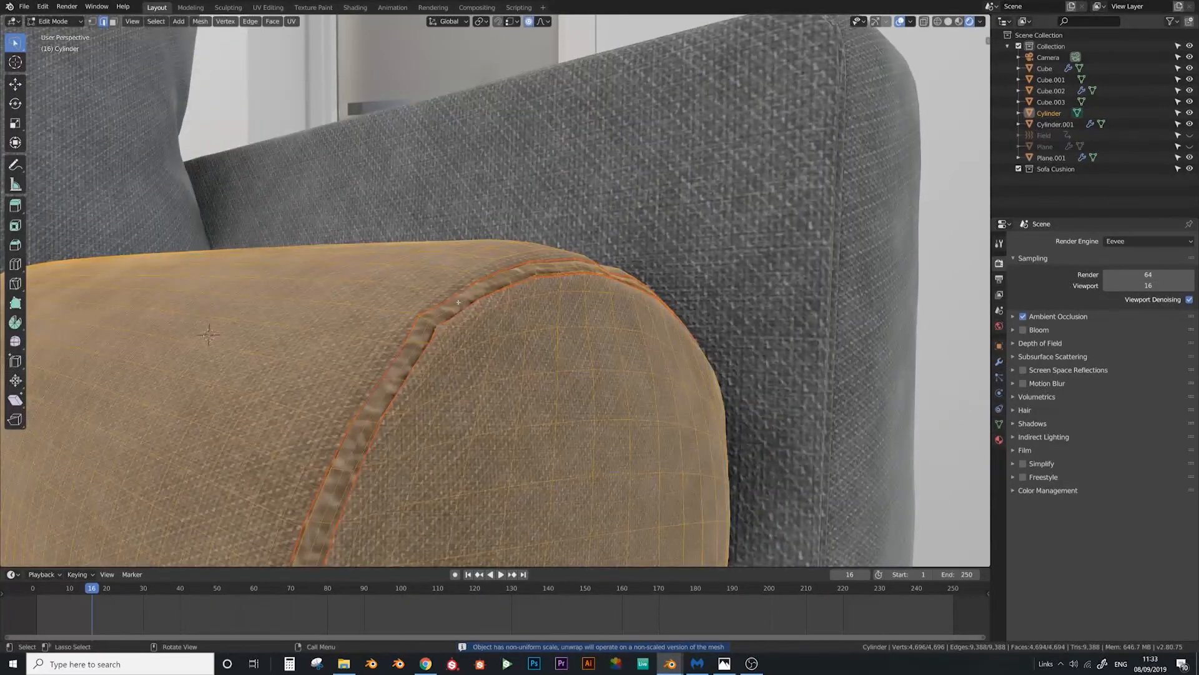
pyautogui.press('3')
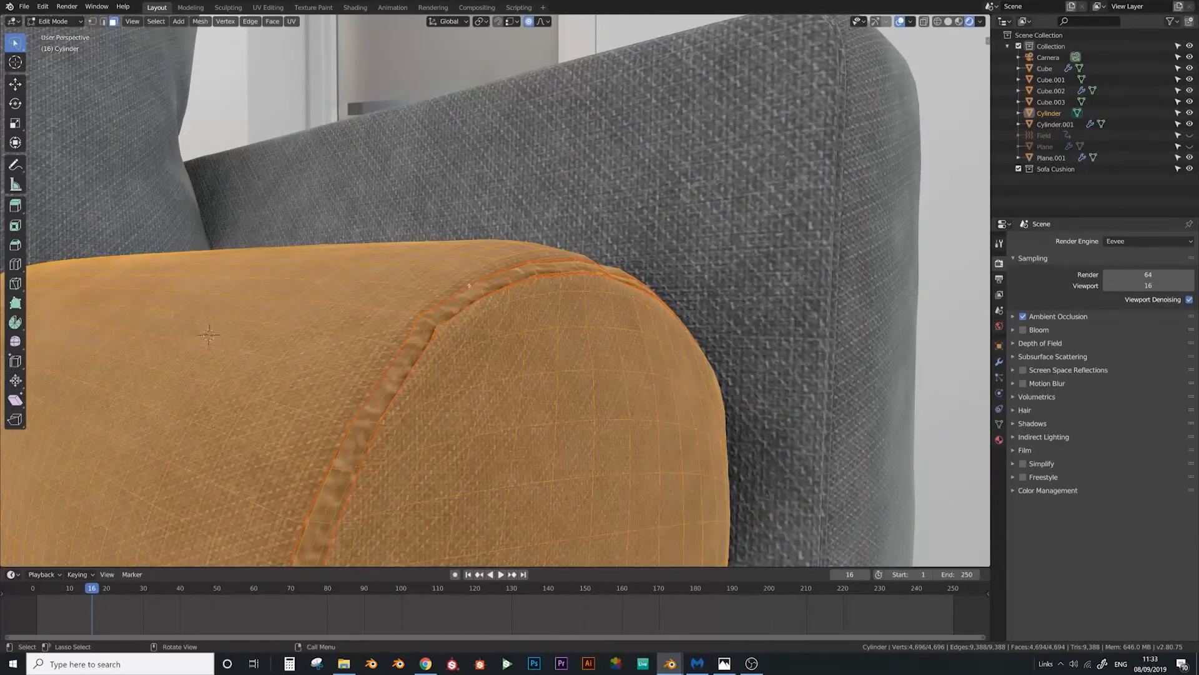
pyautogui.click(467, 292)
pyautogui.hotkey('ctrl', 'l')
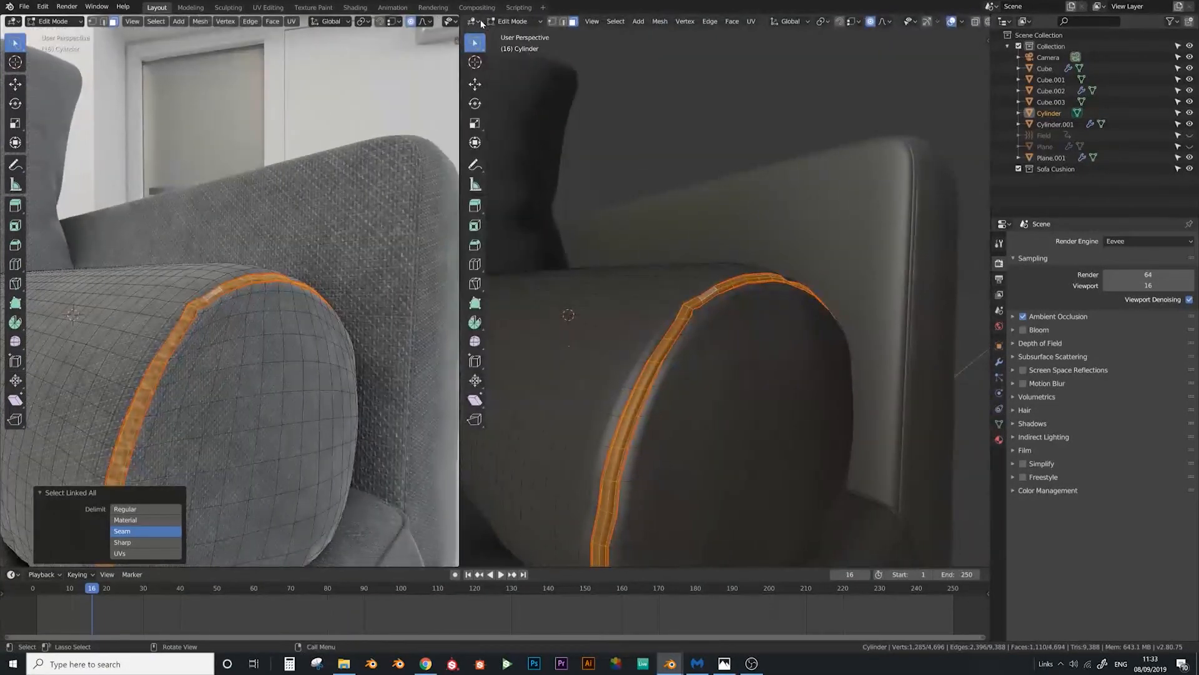
pyautogui.click(472, 21)
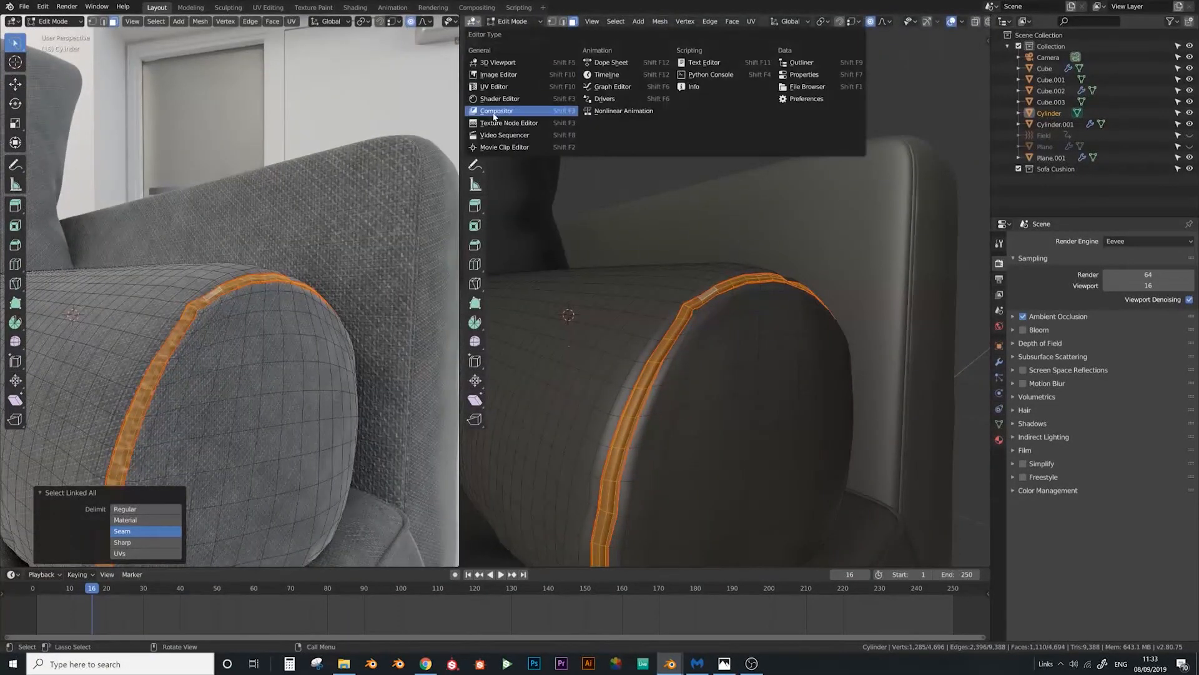
pyautogui.click(493, 86)
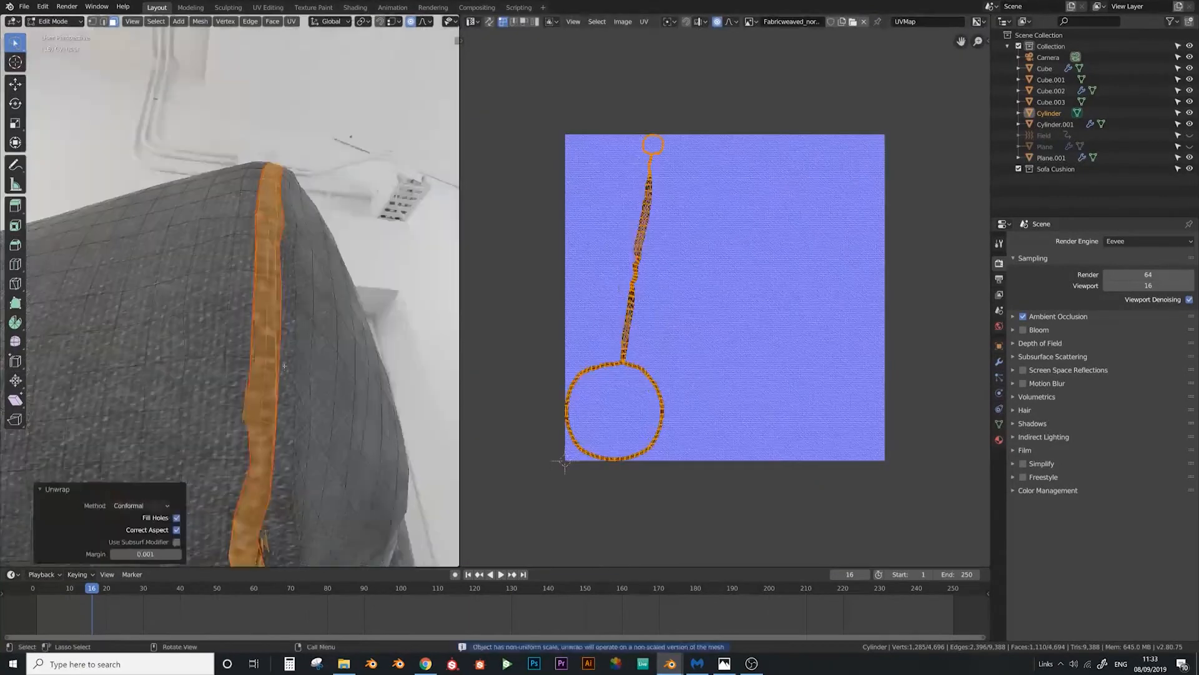
# Isolate the bolster in Wireframe shading and circle-deselect the first part of the lengthwise strip joining the piping rings
pyautogui.press('KP_Divide')
pyautogui.moveTo(284, 365)
pyautogui.mouseDown(button='middle')
pyautogui.moveTo(266, 288)
pyautogui.moveTo(228, 267)
pyautogui.mouseUp(button='middle')
pyautogui.press('z')
pyautogui.click(151, 215)
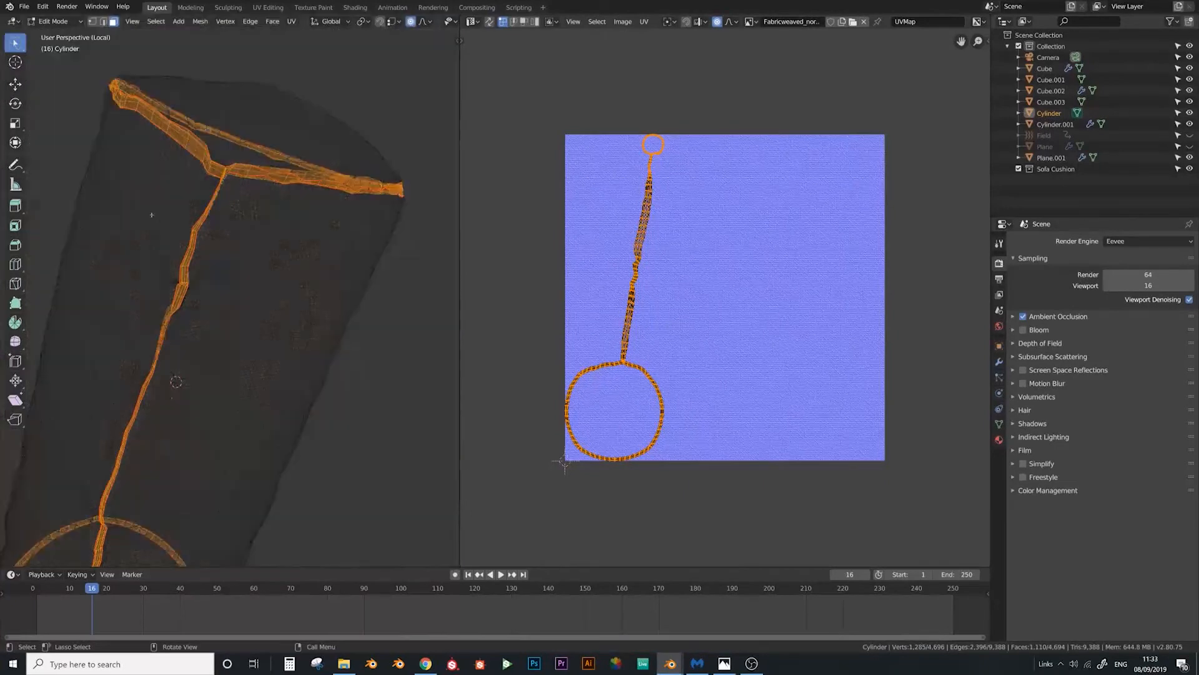
pyautogui.press('c')
pyautogui.moveTo(219, 200); pyautogui.dragTo(144, 394, button='middle')
pyautogui.rightClick(144, 394)
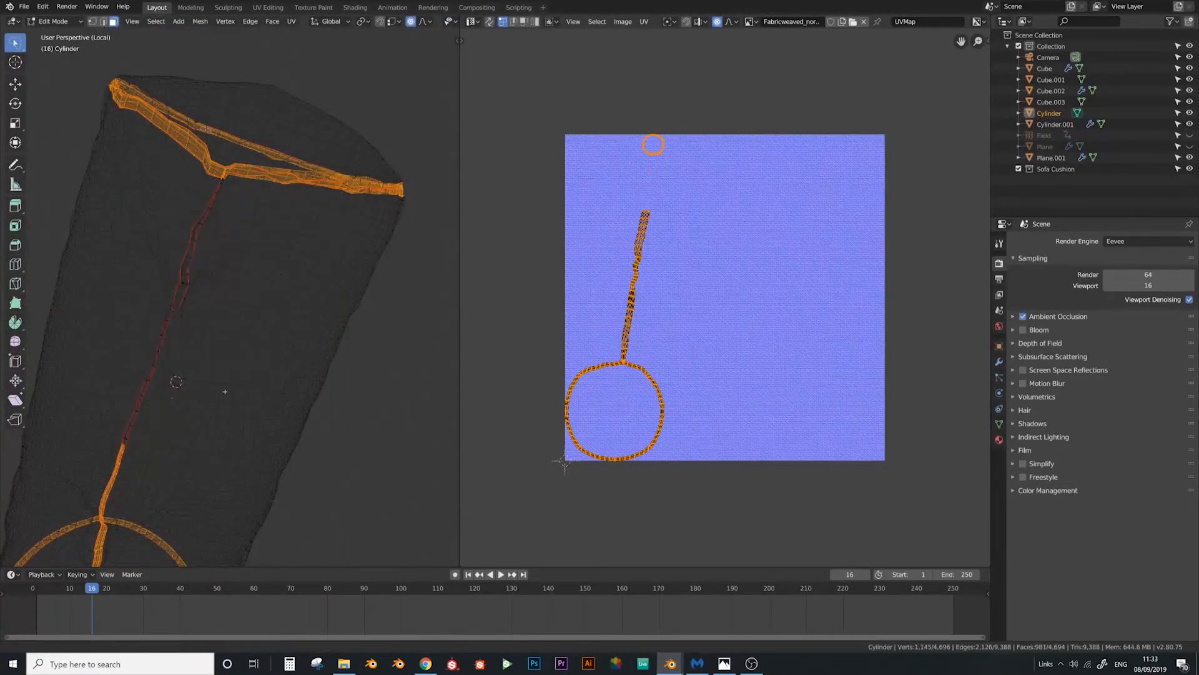
pyautogui.moveTo(225, 391); pyautogui.dragTo(237, 406, button='middle')
pyautogui.moveTo(237, 406)
pyautogui.keyDown('shift'); pyautogui.mouseDown(button='middle')
pyautogui.moveTo(253, 345)
pyautogui.moveTo(264, 348)
pyautogui.moveTo(230, 332)
pyautogui.moveTo(298, 313)
pyautogui.mouseUp(button='middle'); pyautogui.keyUp('shift')
pyautogui.scroll(-2, 230, 332)
pyautogui.press('v')
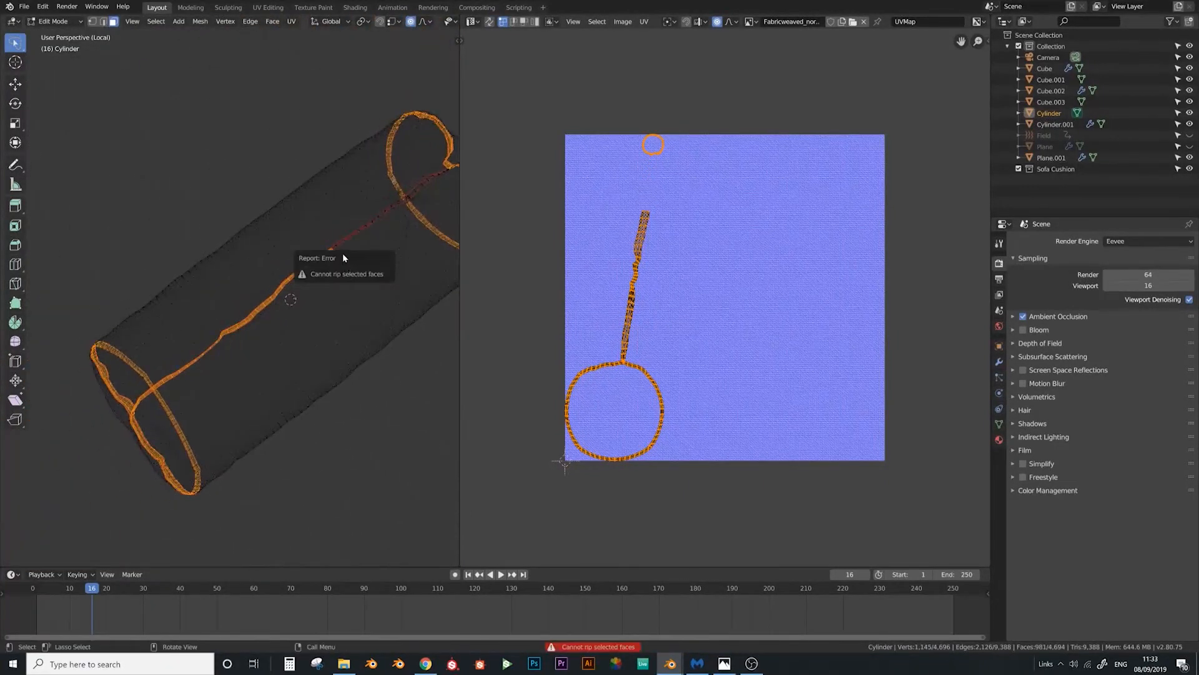
pyautogui.hotkey('alt', 'a')
pyautogui.press('c')
pyautogui.rightClick(339, 235)
pyautogui.hotkey('ctrl', 'z')
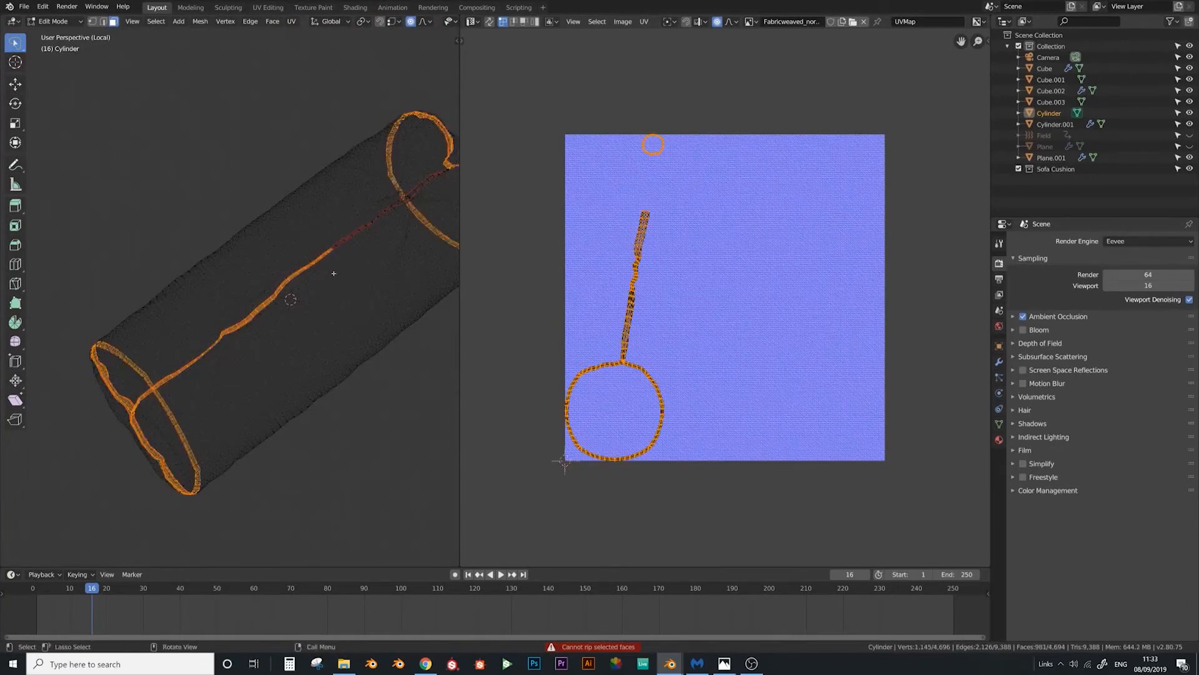
# Circle-deselect the rest of the lengthwise strip and unwrap the two end piping rings with the Conformal method
pyautogui.press('c')
pyautogui.scroll(-3, 334, 272)
pyautogui.moveTo(334, 269); pyautogui.dragTo(252, 321, button='middle')
pyautogui.rightClick(251, 321)
pyautogui.moveTo(251, 321)
pyautogui.mouseDown(button='middle')
pyautogui.moveTo(269, 318)
pyautogui.moveTo(291, 252)
pyautogui.moveTo(309, 266)
pyautogui.mouseUp(button='middle')
pyautogui.press('c')
pyautogui.rightClick(316, 280)
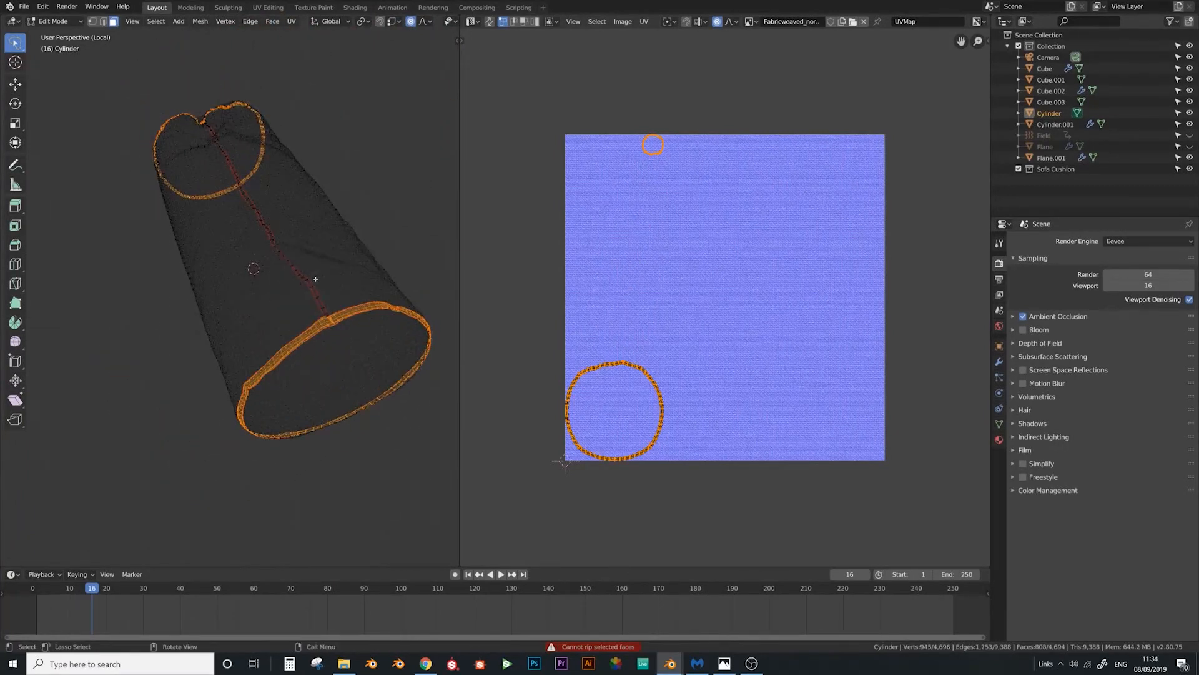
pyautogui.press('u')
pyautogui.click(316, 279)
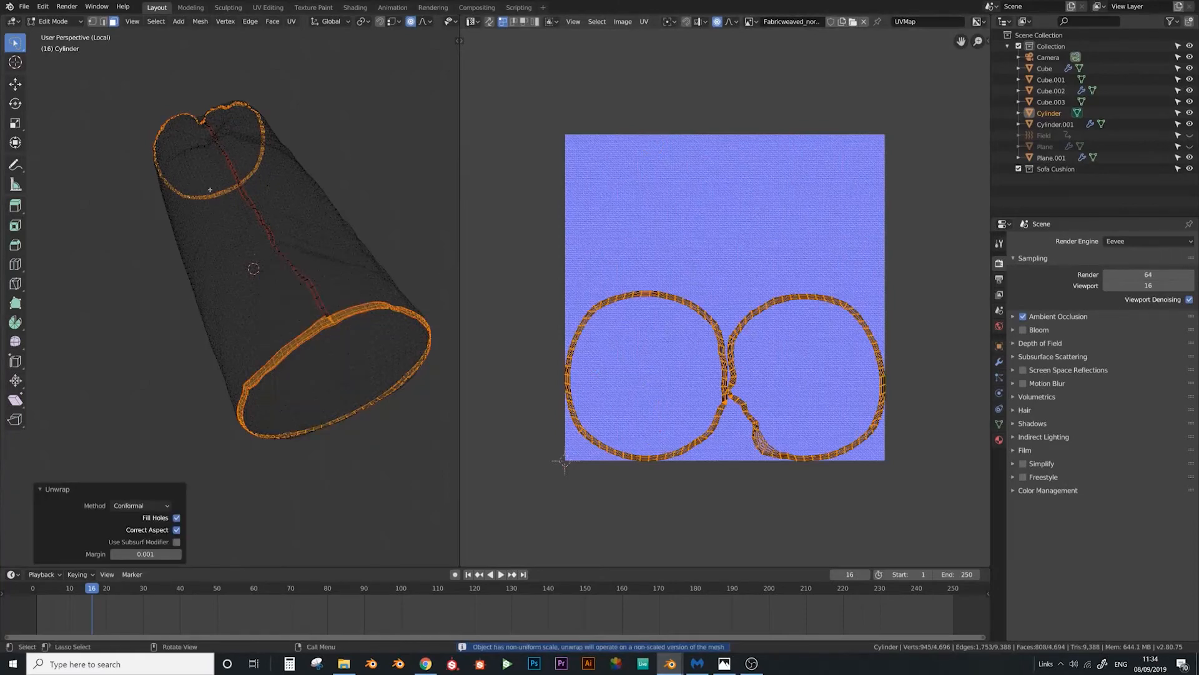
# Examine the fabric texture on the bolster's piping in Rendered shading against its UV layout
pyautogui.moveTo(315, 279)
pyautogui.mouseDown(button='middle')
pyautogui.moveTo(314, 300)
pyautogui.moveTo(290, 302)
pyautogui.mouseUp(button='middle')
pyautogui.press('Tab')
pyautogui.press('z')
pyautogui.click(298, 261)
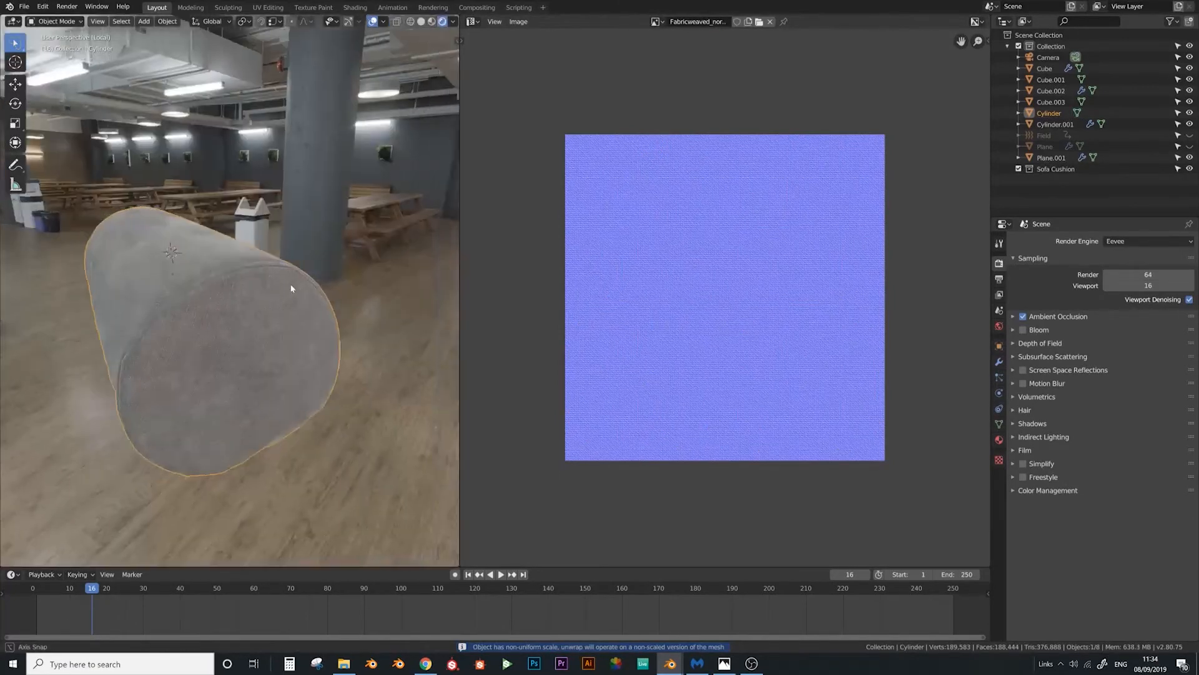
pyautogui.press('Tab')
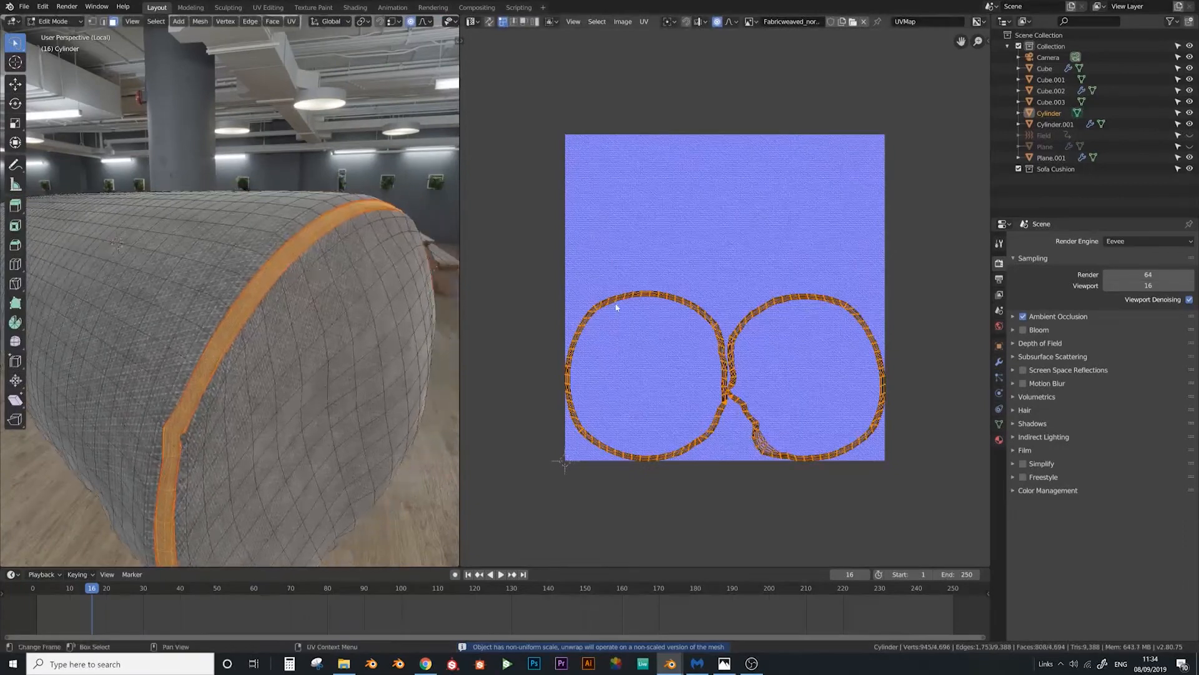
pyautogui.scroll(5, 319, 273)
pyautogui.scroll(-5, 319, 273)
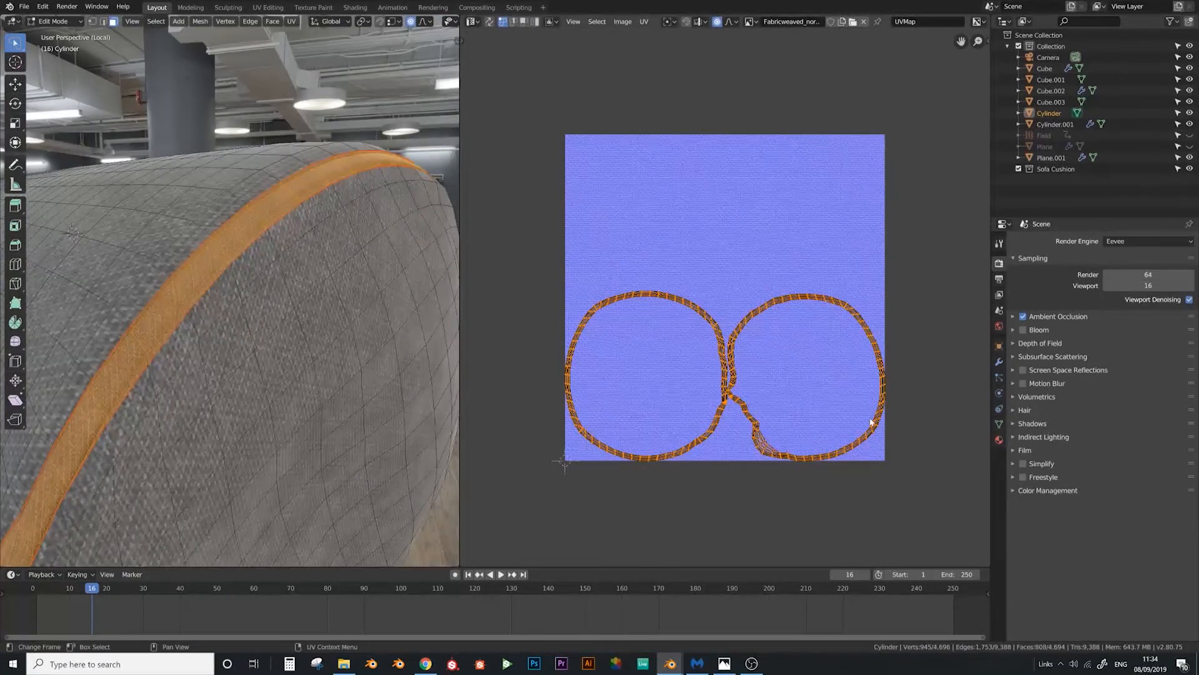
pyautogui.press('Tab')
pyautogui.scroll(-3, 346, 269)
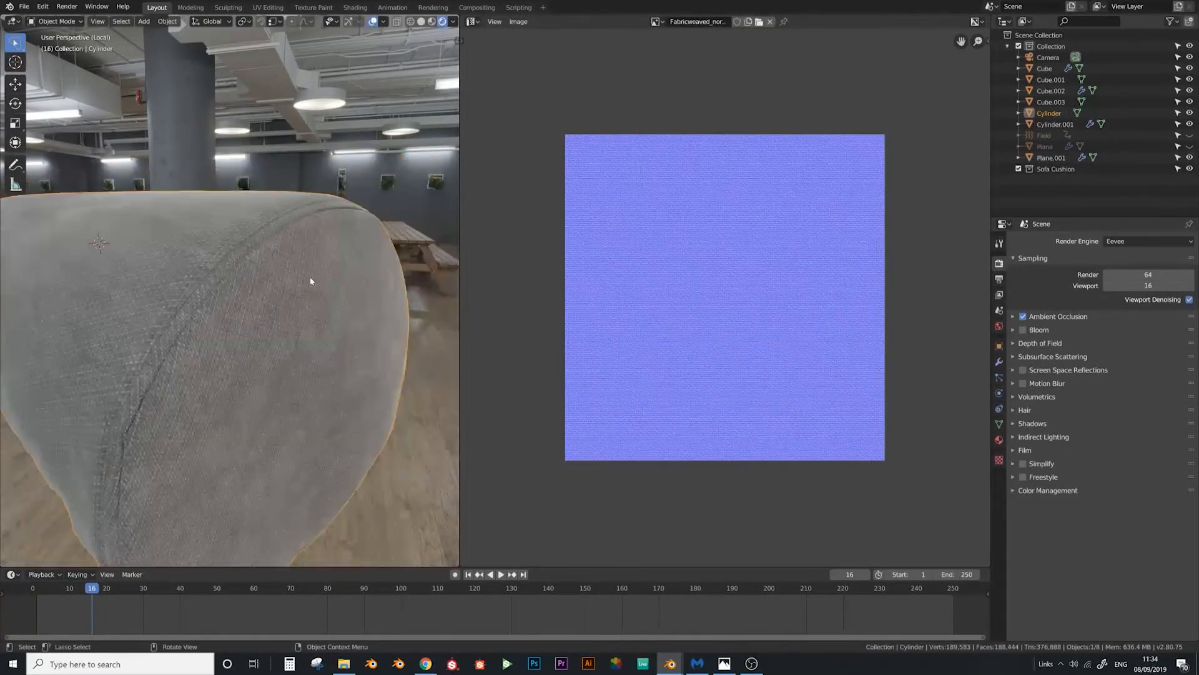
pyautogui.scroll(-5, 311, 280)
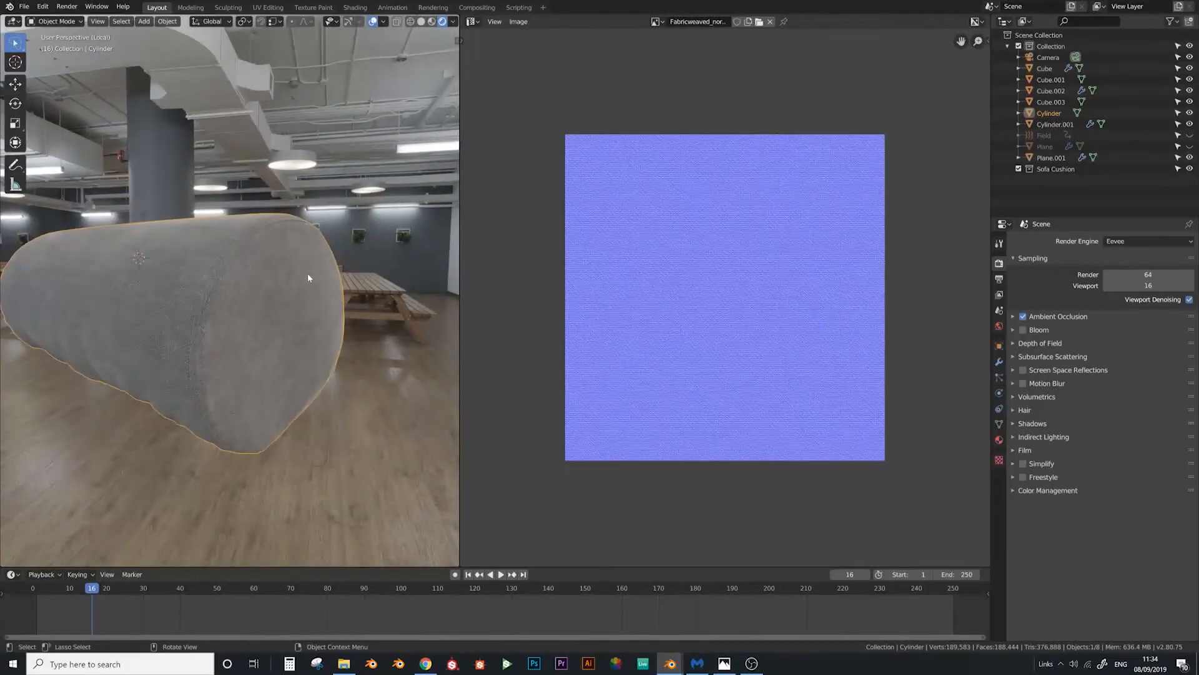
# Bring back the whole sofa in Solid shading and snap the 3D cursor to the selected sofa frame
pyautogui.press('KP_Divide')
pyautogui.scroll(-4, 308, 274)
pyautogui.moveTo(307, 274); pyautogui.dragTo(344, 321, button='middle')
pyautogui.scroll(-6, 252, 339)
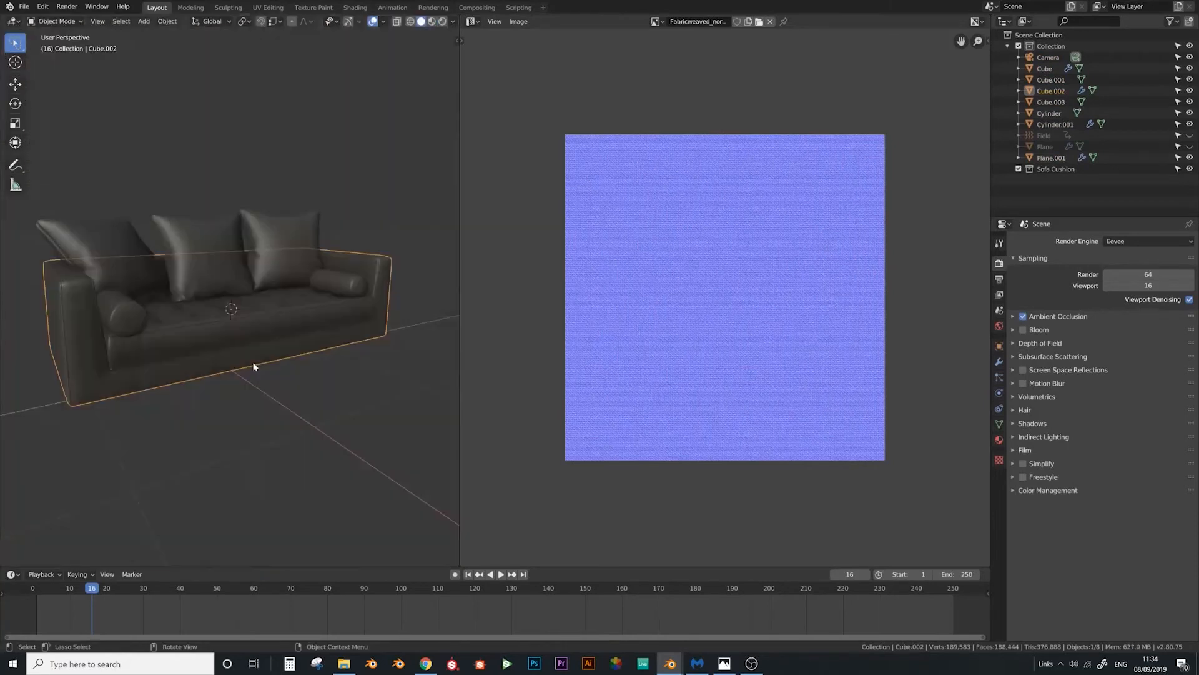
pyautogui.hotkey('shift', 's')
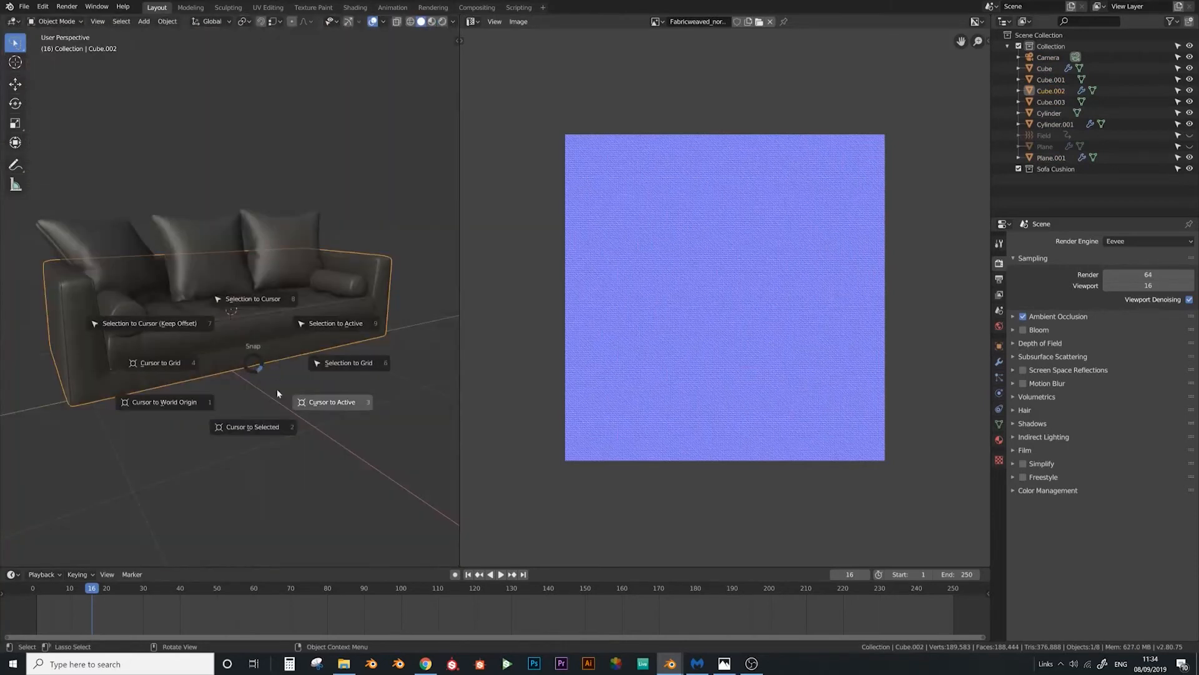
pyautogui.click(255, 429)
# Add a 2 m cube at the 3D cursor
pyautogui.moveTo(254, 429); pyautogui.dragTo(262, 369, button='middle')
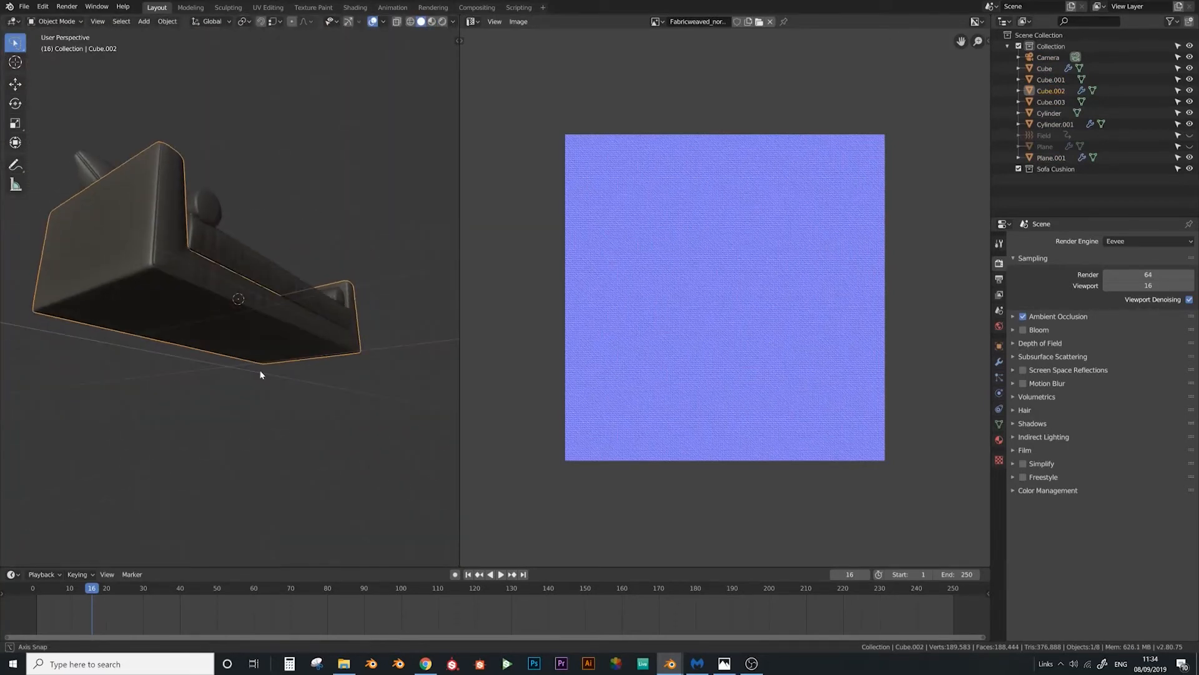
pyautogui.hotkey('shift', 'a')
pyautogui.moveTo(281, 192)
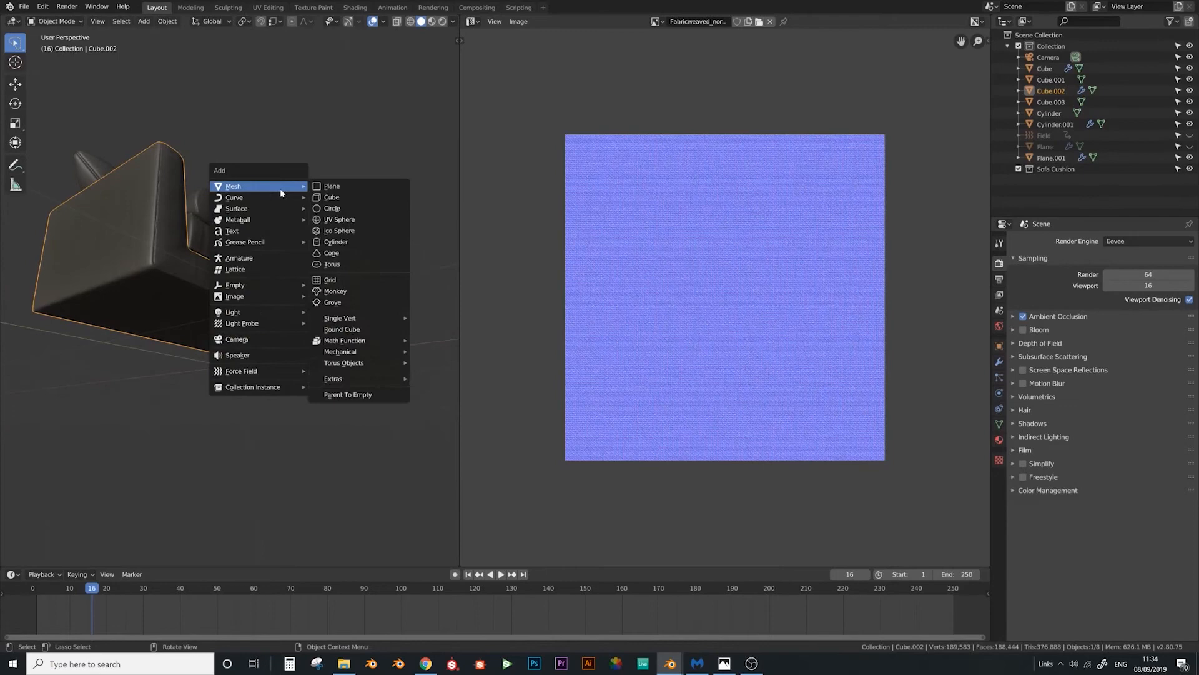
pyautogui.click(344, 197)
pyautogui.moveTo(307, 294); pyautogui.dragTo(271, 346, button='middle')
pyautogui.scroll(-3, 274, 351)
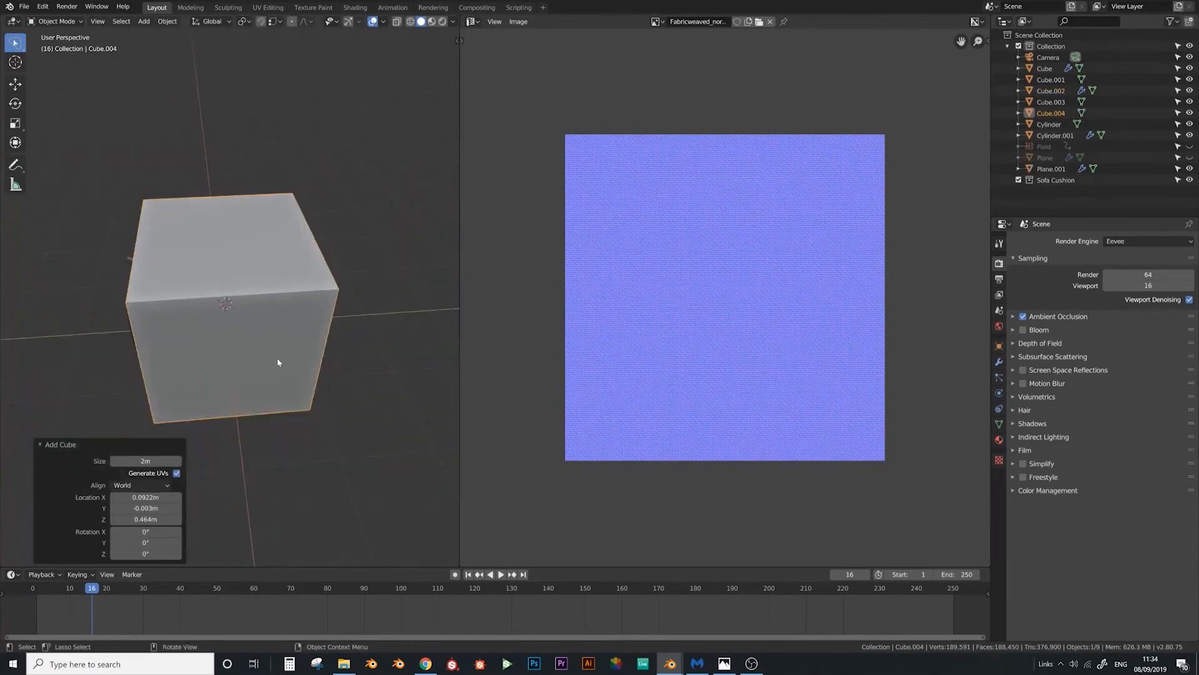
# Scale the cube's mesh down to a small block and move it 0.588 m in X and -1.11 m in Y to the sofa's front corner
pyautogui.press('KP_7')
pyautogui.press('Tab')
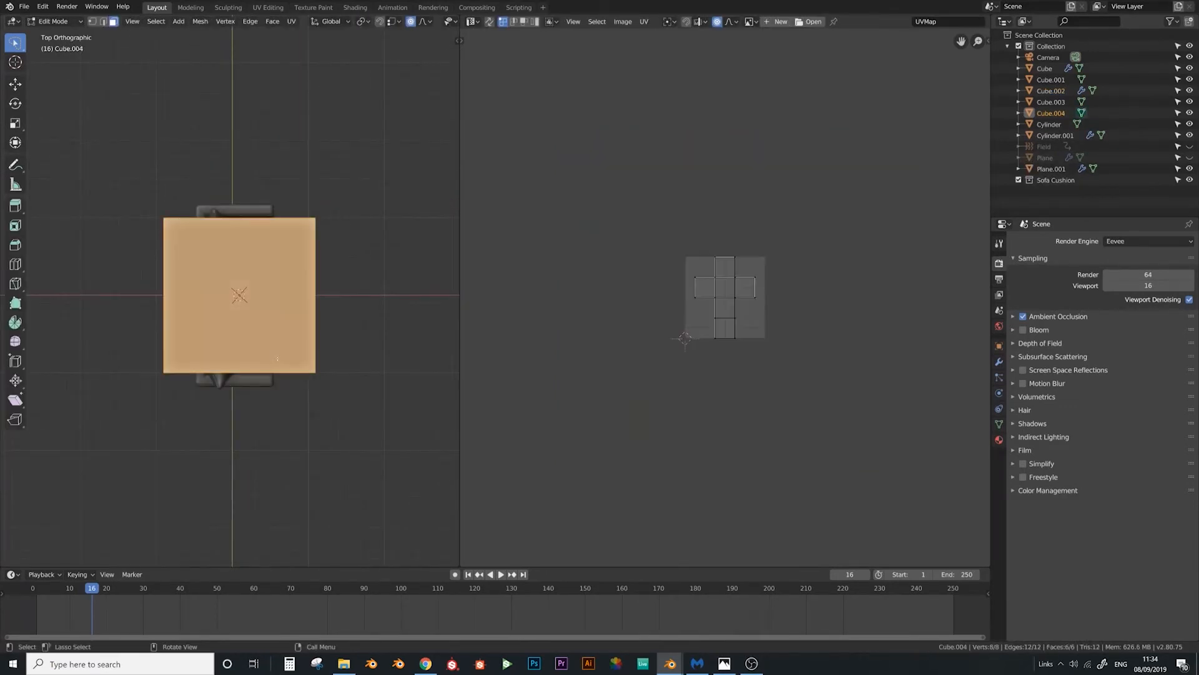
pyautogui.press('s')
pyautogui.click(241, 297)
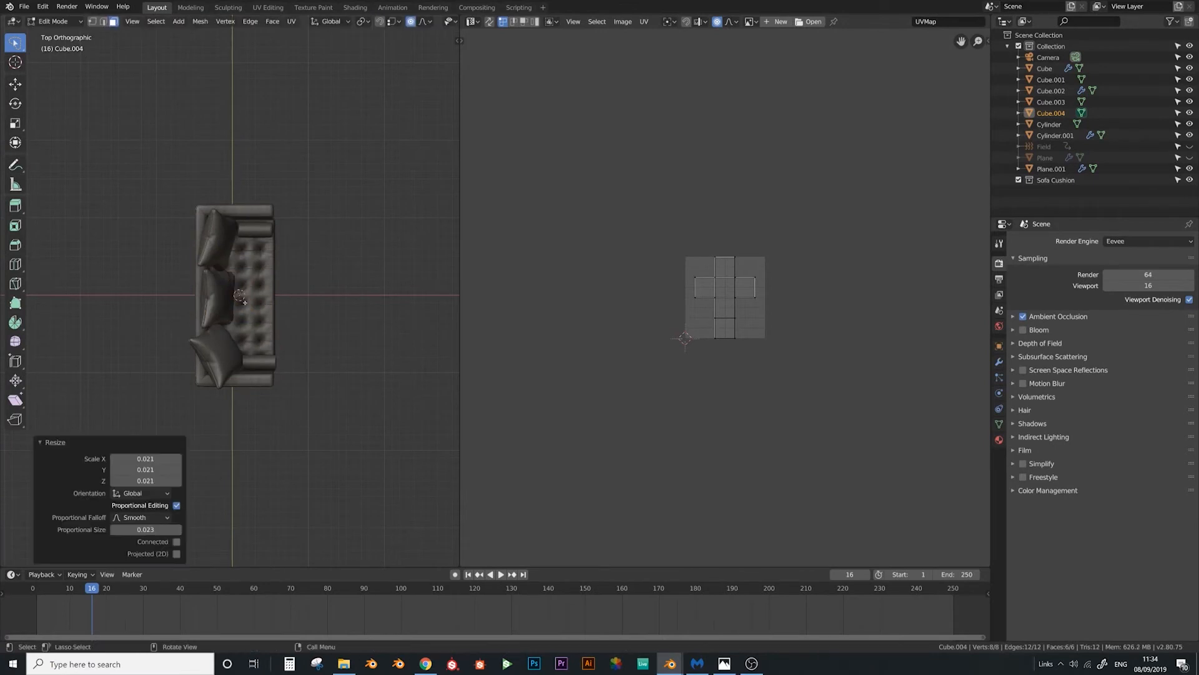
pyautogui.press('s')
pyautogui.click(306, 396)
pyautogui.moveTo(298, 429); pyautogui.dragTo(262, 347, button='middle')
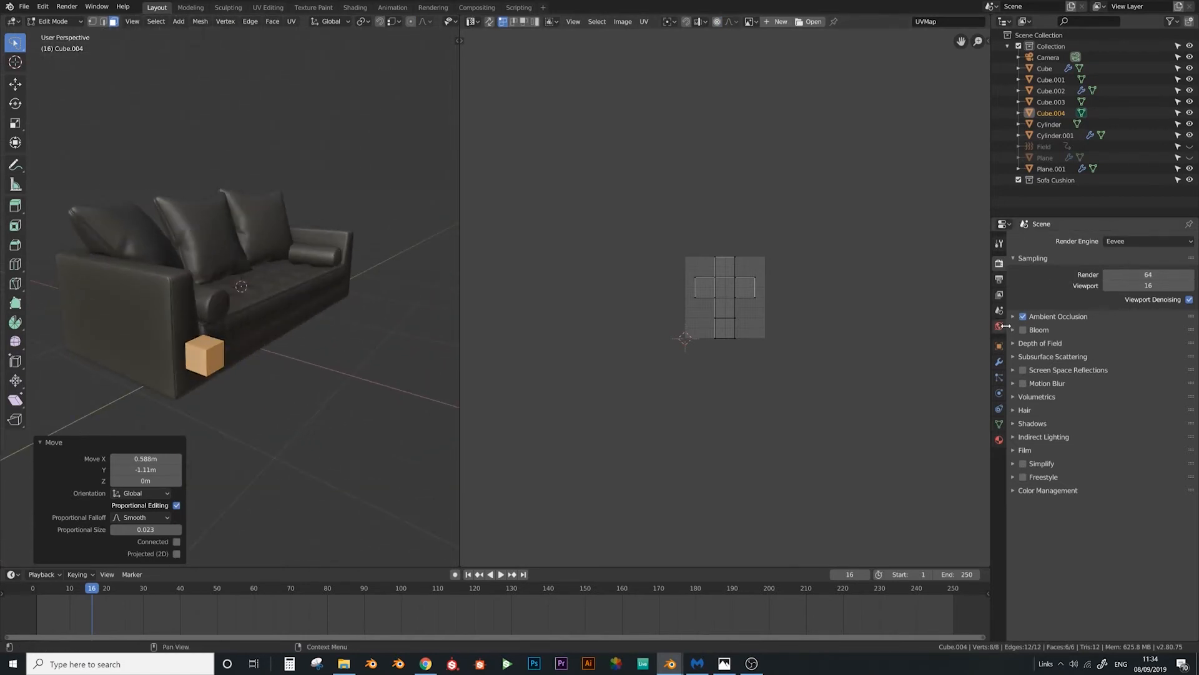
# Add a Mirror modifier on the X and Y axes to the small cube and move its mesh -0.308 m along Z
pyautogui.click(999, 361)
pyautogui.click(1080, 241)
pyautogui.click(998, 351)
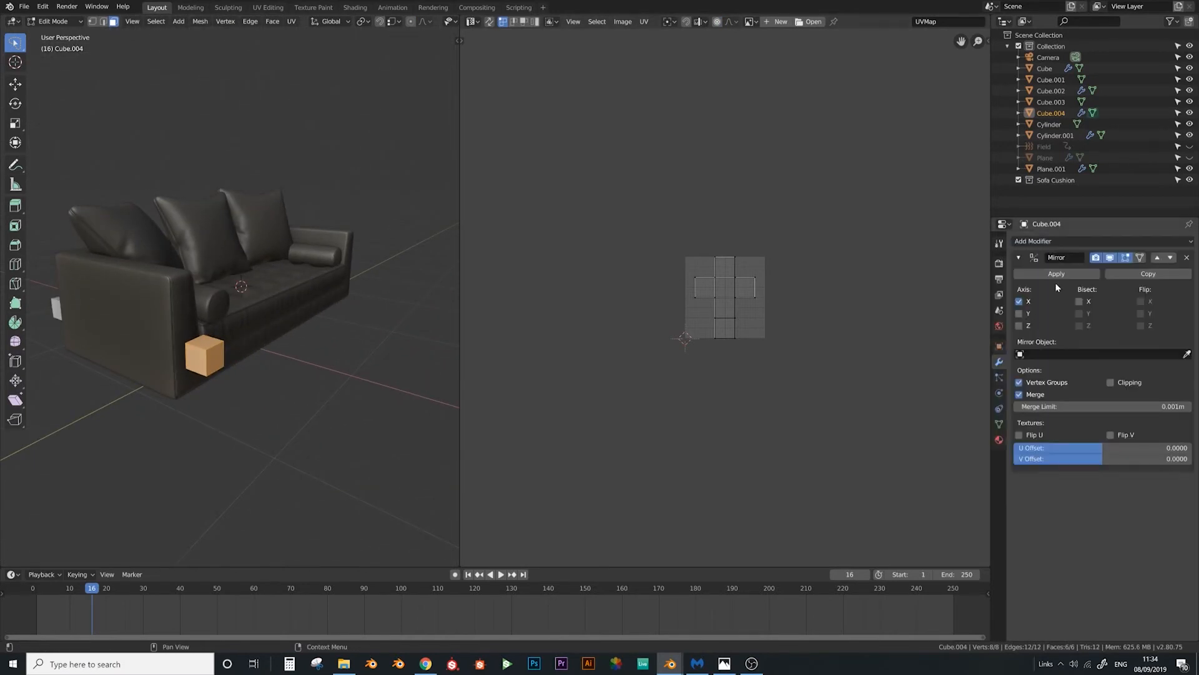
pyautogui.moveTo(400, 337); pyautogui.dragTo(312, 335, button='middle')
pyautogui.click(299, 404)
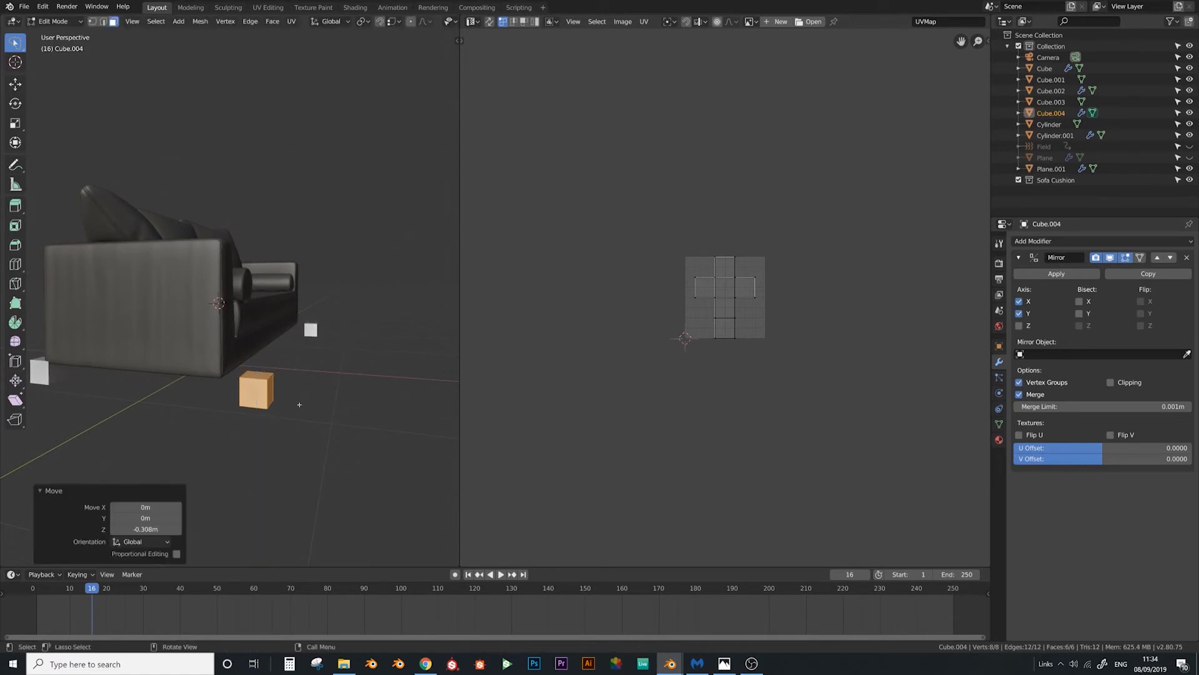
# Line up the mirrored foot blocks with the sofa's corners from below, moving the mesh freely and the object about -0.06 m along X
pyautogui.press('ctrl+KP_7')
pyautogui.keyDown('shift'); pyautogui.moveTo(278, 307); pyautogui.dragTo(334, 291, button='middle'); pyautogui.keyUp('shift')
pyautogui.press('g')
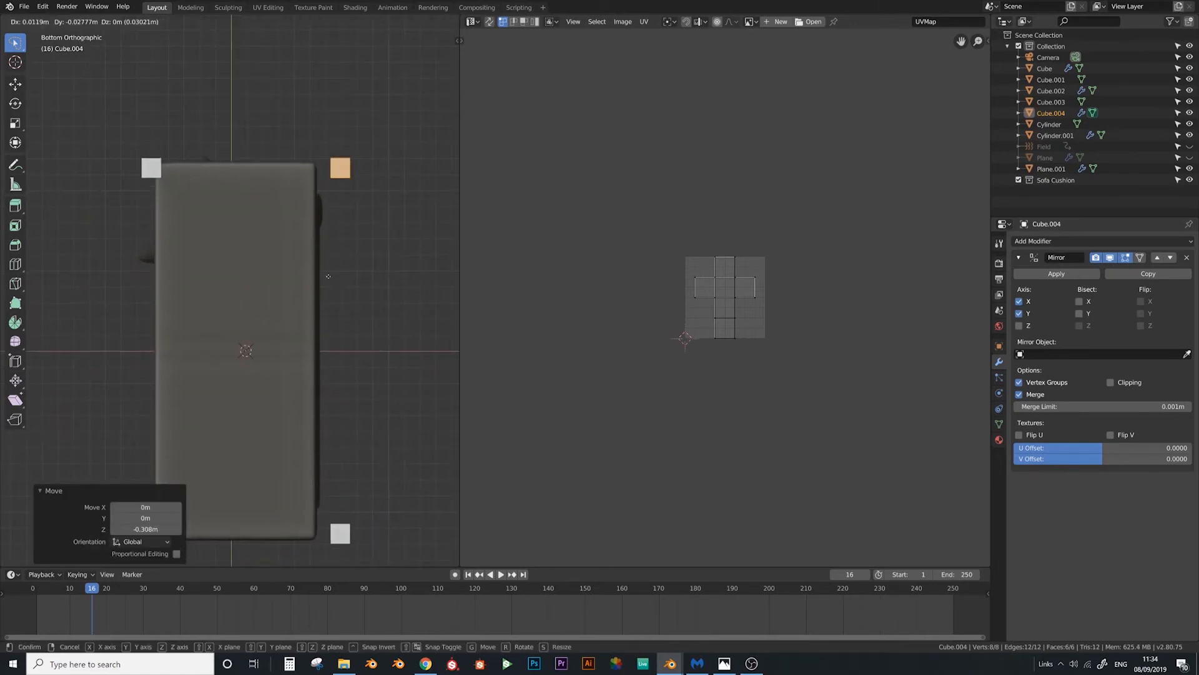
pyautogui.click(308, 291)
pyautogui.press('Tab')
pyautogui.keyDown('shift'); pyautogui.moveTo(375, 274); pyautogui.dragTo(436, 255, button='middle'); pyautogui.keyUp('shift')
pyautogui.press('g')
pyautogui.press('x')
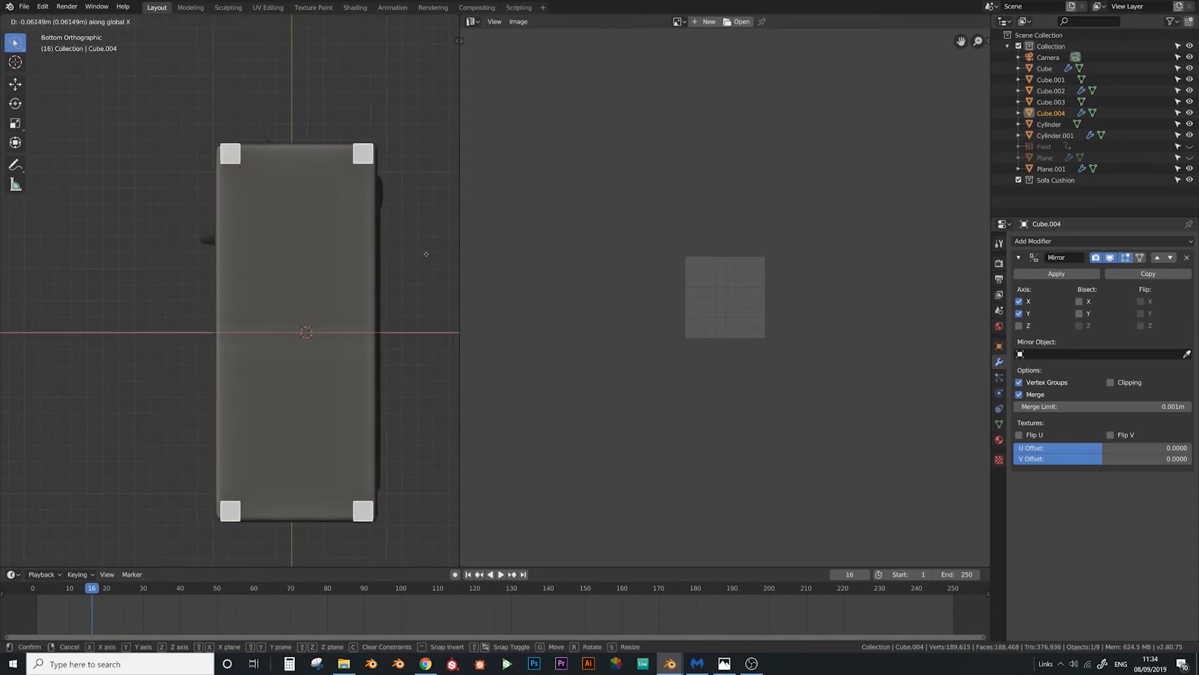
pyautogui.click(426, 253)
# Move the foot block's mesh 0.0218 m along X toward the sofa's outer edge
pyautogui.press('Tab')
pyautogui.press('g')
pyautogui.press('x')
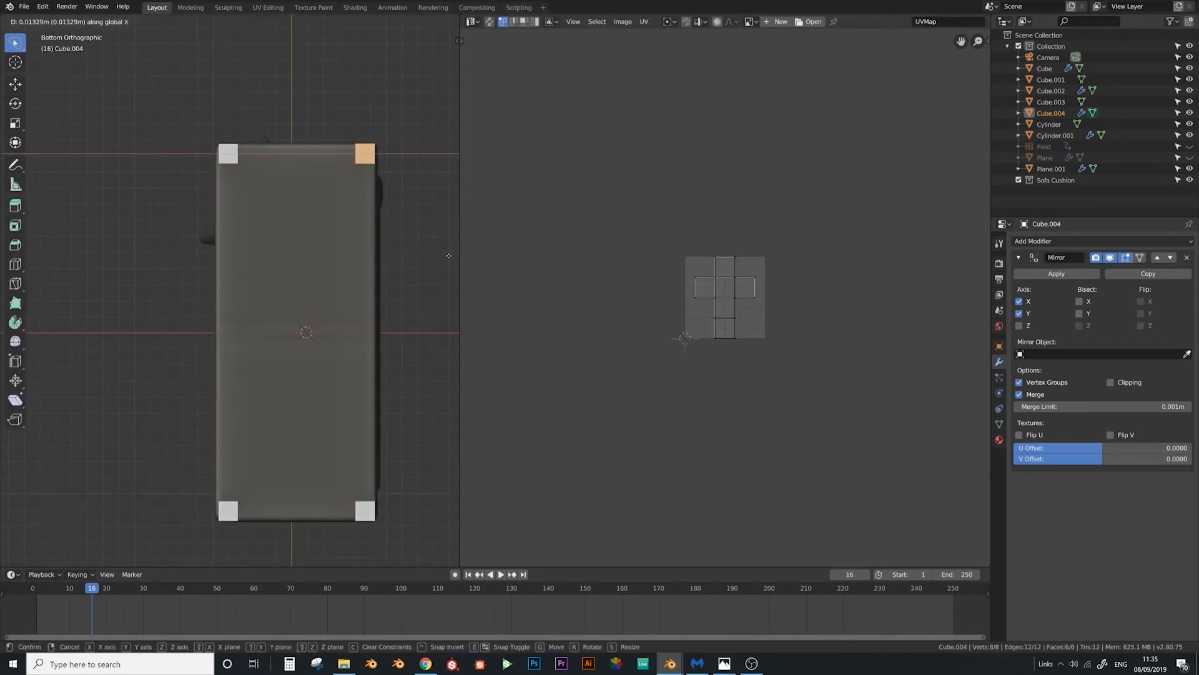
pyautogui.click(2, 257)
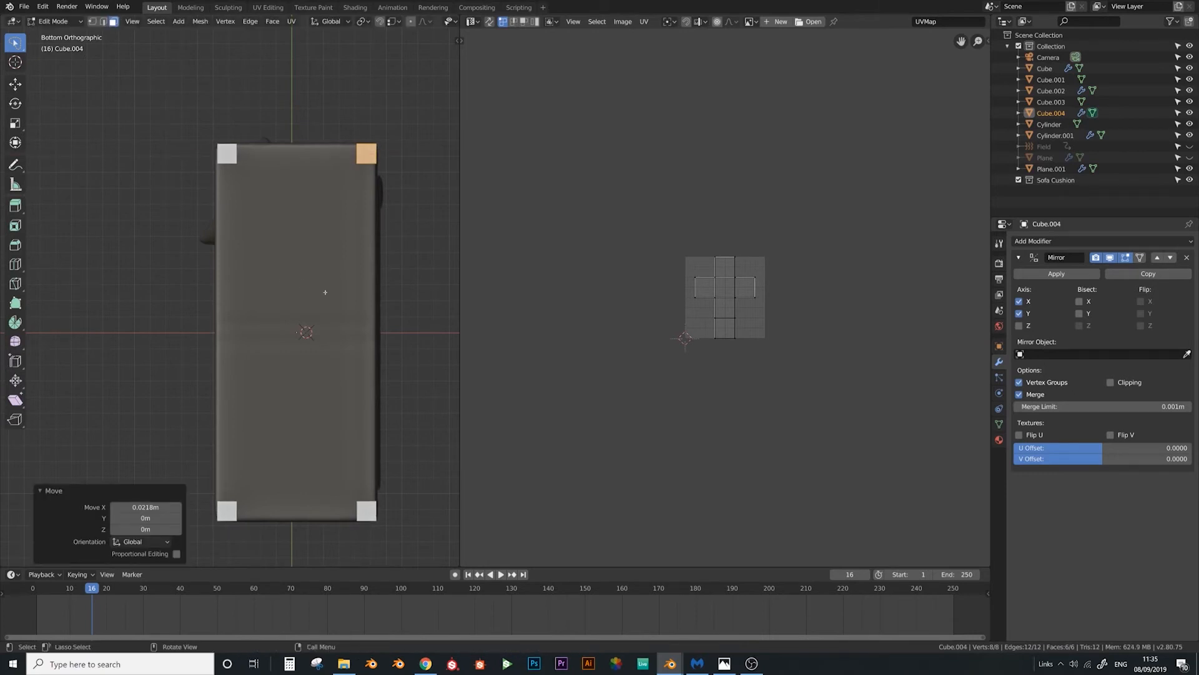
# Scale the foot block's mesh to about 0.69, and scale it by 1.305 along Z
pyautogui.press('Tab')
pyautogui.moveTo(385, 273); pyautogui.dragTo(340, 377, button='middle')
pyautogui.scroll(2, 340, 377)
pyautogui.press('Tab')
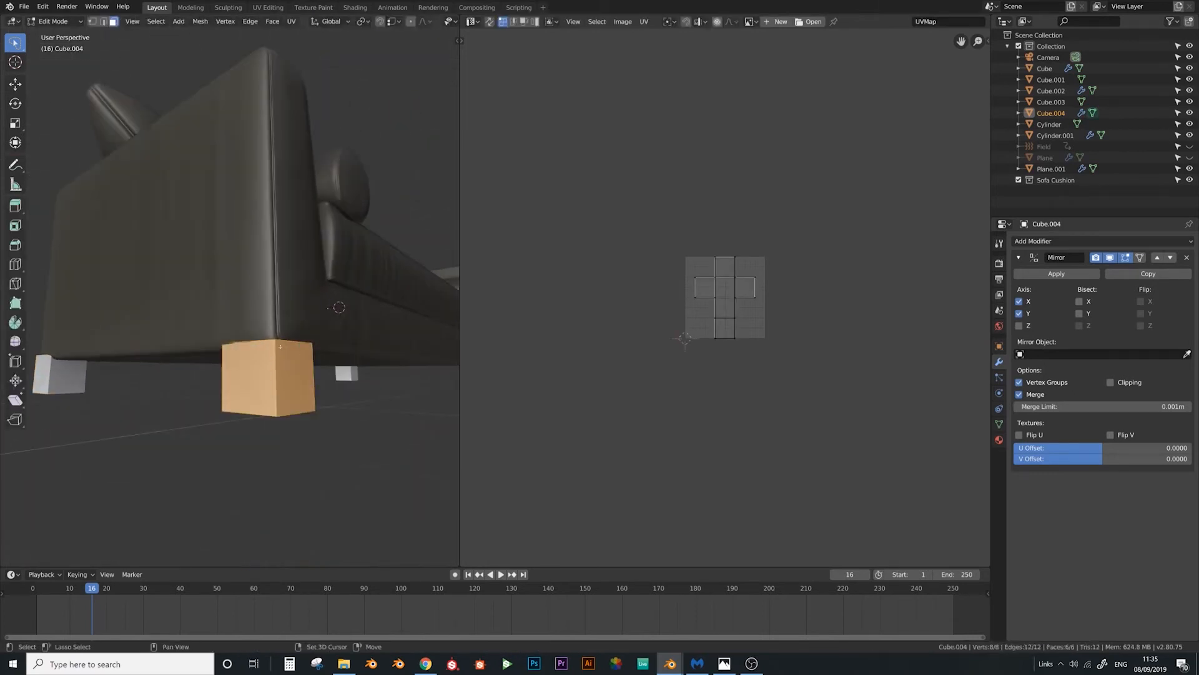
pyautogui.press('s')
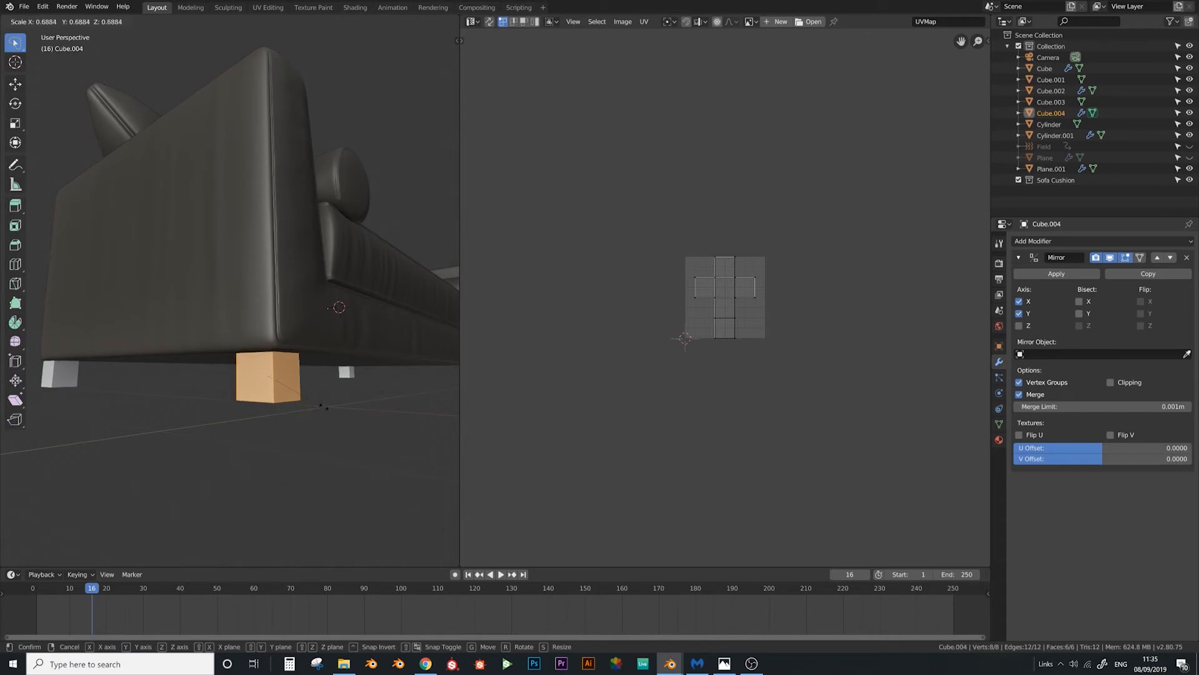
pyautogui.click(324, 406)
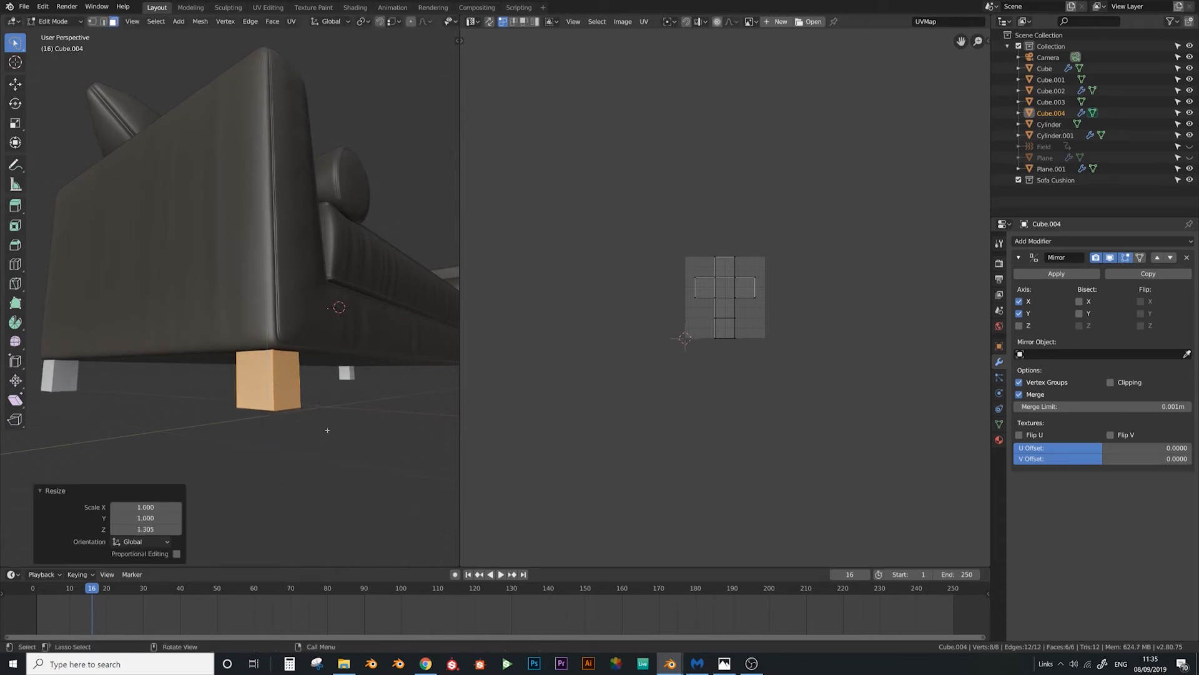
# Raise the foot block's bottom face along Z to make the block shorter
pyautogui.moveTo(324, 407); pyautogui.dragTo(331, 378, button='middle')
pyautogui.keyDown('shift'); pyautogui.moveTo(331, 378); pyautogui.dragTo(213, 382, button='middle'); pyautogui.keyUp('shift')
pyautogui.scroll(4, 169, 377)
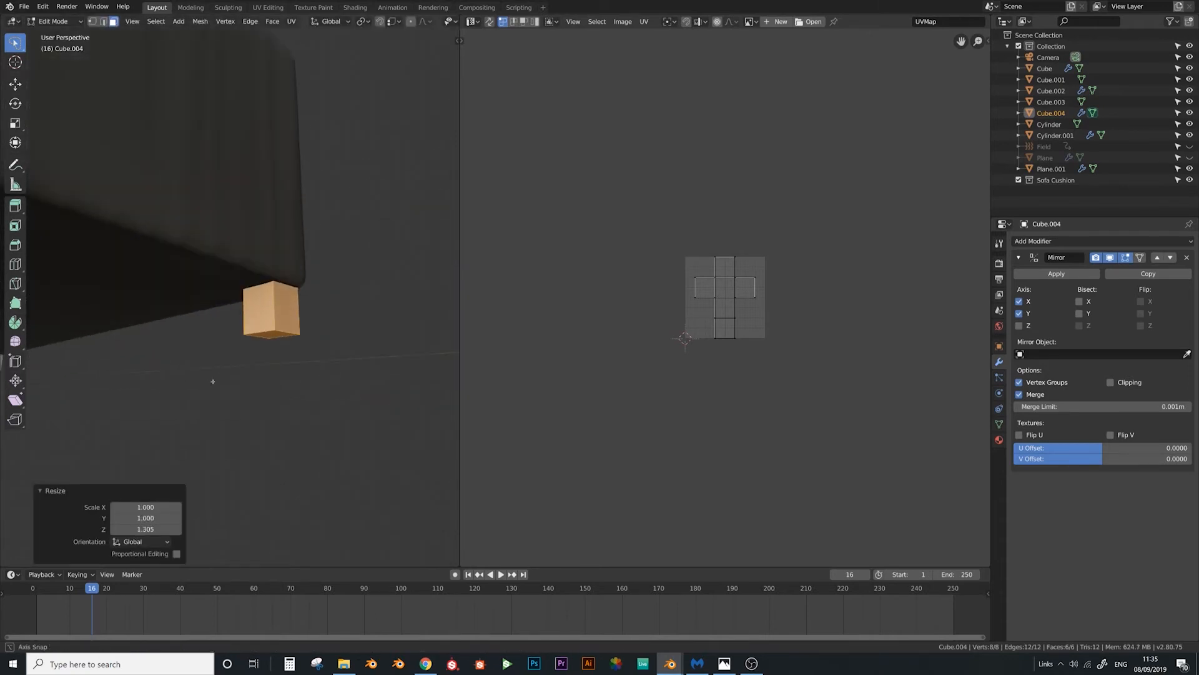
pyautogui.press('Tab')
pyautogui.press('Tab')
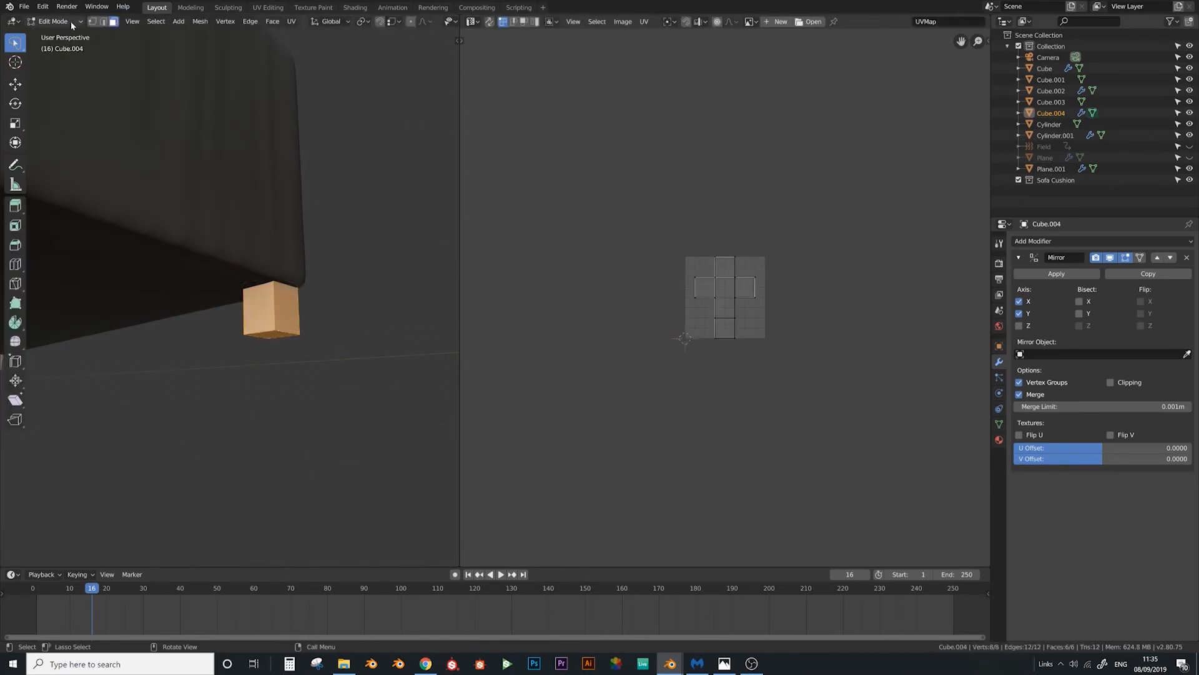
pyautogui.hotkey('alt', 'a')
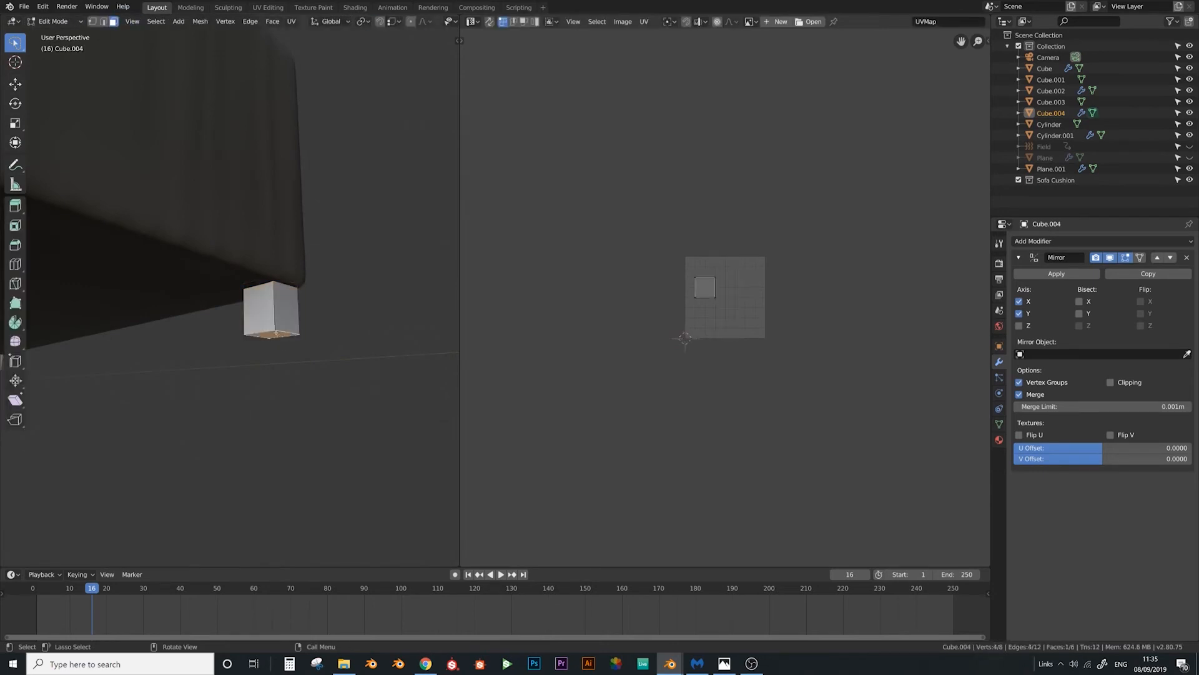
pyautogui.press('g')
pyautogui.press('z')
pyautogui.click(271, 318)
# Scale the whole foot block to 0.698 in X and Y only and move it up 0.0253 m along Z against the sofa
pyautogui.scroll(-5, 267, 320)
pyautogui.moveTo(267, 321); pyautogui.dragTo(327, 337, button='middle')
pyautogui.scroll(3, 302, 313)
pyautogui.press('a')
pyautogui.hotkey('alt', 'a')
pyautogui.press('a')
pyautogui.press('s')
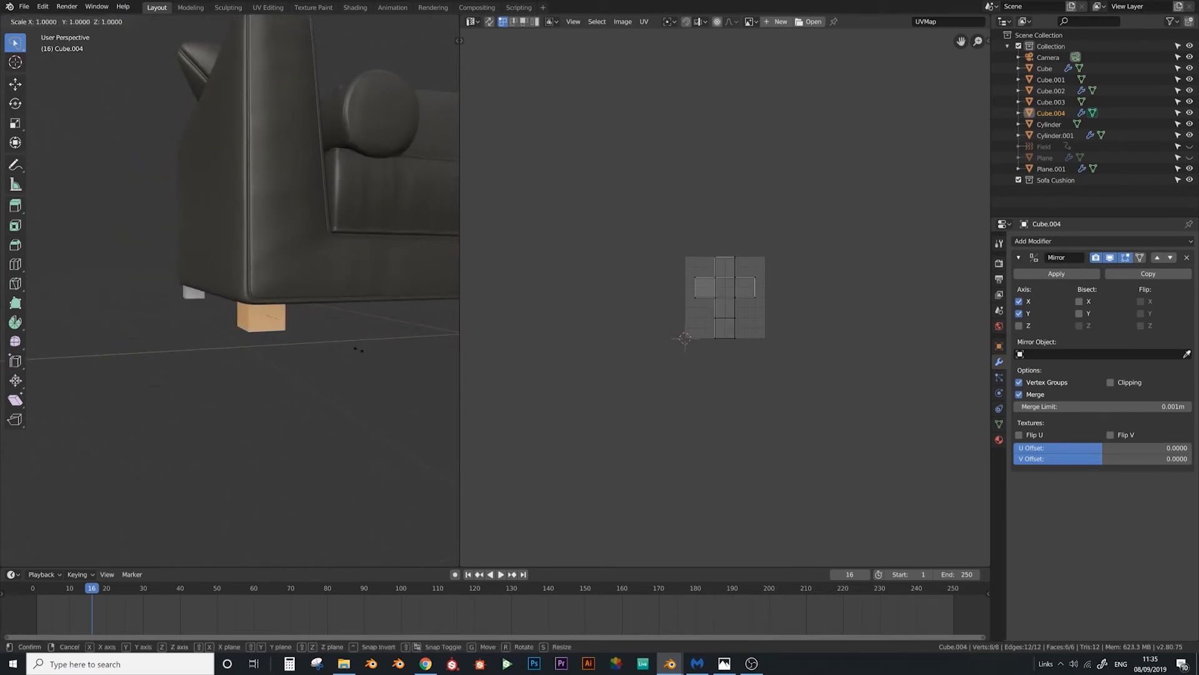
pyautogui.hotkey('shift', 'z')
pyautogui.click(321, 336)
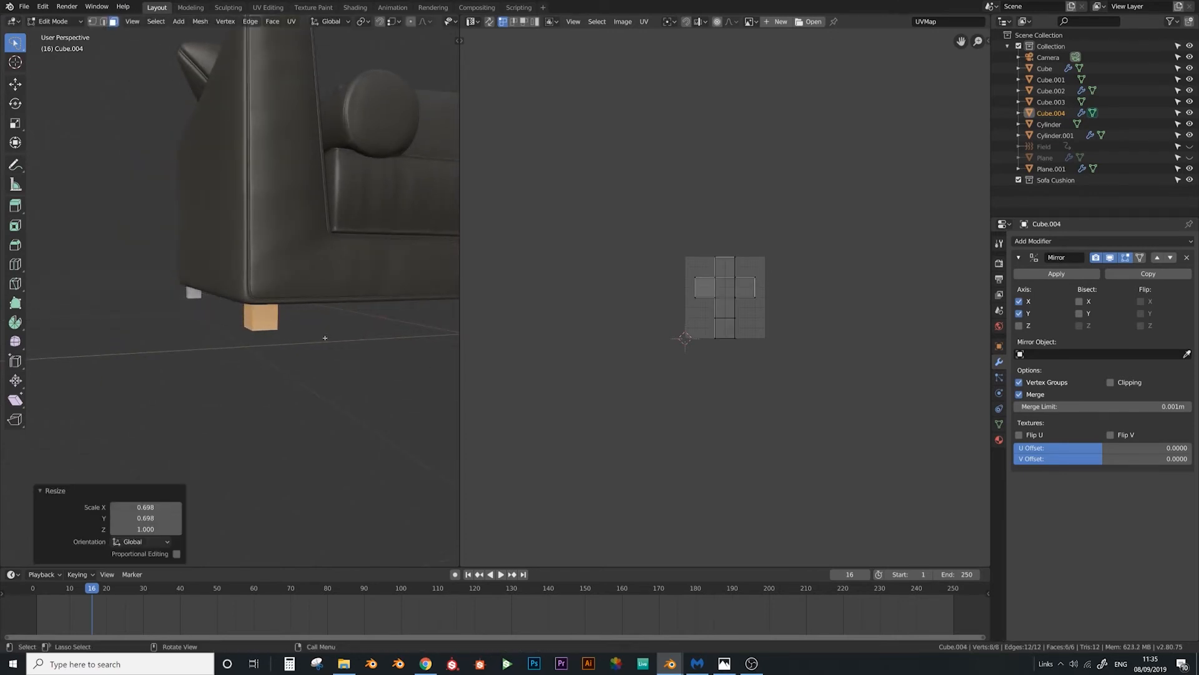
pyautogui.scroll(3, 325, 341)
pyautogui.press('g')
pyautogui.press('z')
pyautogui.click(327, 347)
# Move the foot block's bottom face -0.0174 m along Z and extrude it downward by 0.05 m
pyautogui.moveTo(328, 347); pyautogui.dragTo(281, 345, button='middle')
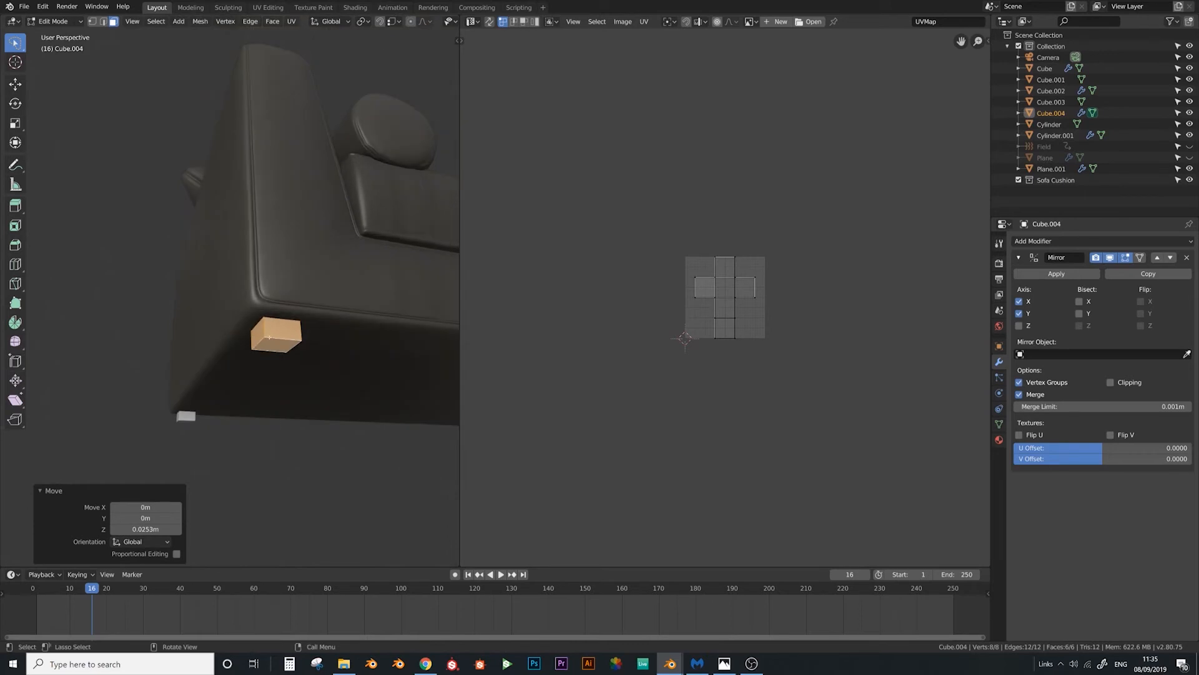
pyautogui.click(275, 347)
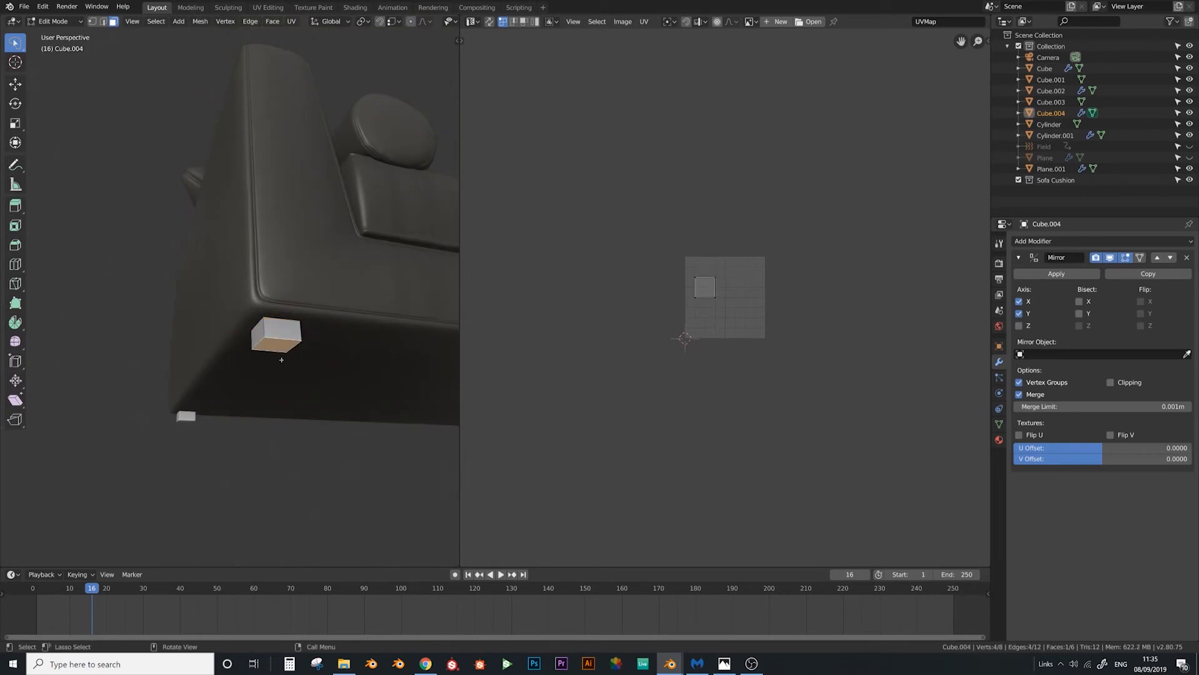
pyautogui.press('g')
pyautogui.press('z')
pyautogui.click(284, 367)
pyautogui.press('e')
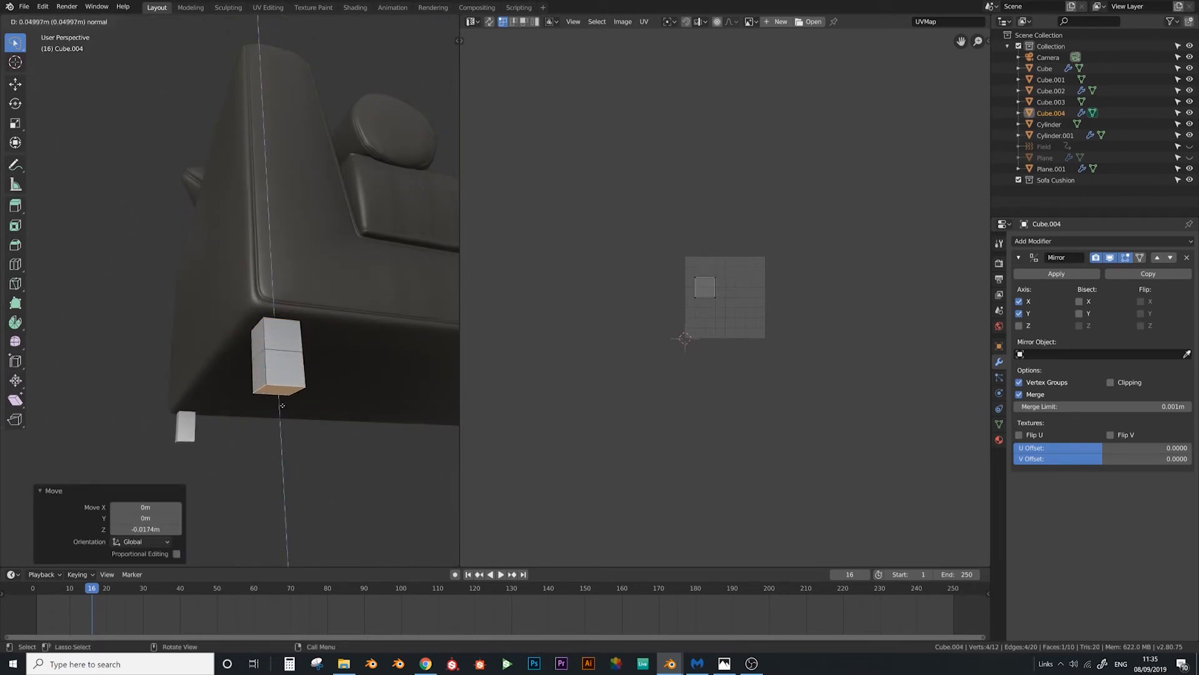
pyautogui.click(283, 406)
# Taper the foot's lower section by moving its inner bottom edges inward, one along Y and the other along X
pyautogui.press('KP_1')
pyautogui.scroll(-8, 342, 401)
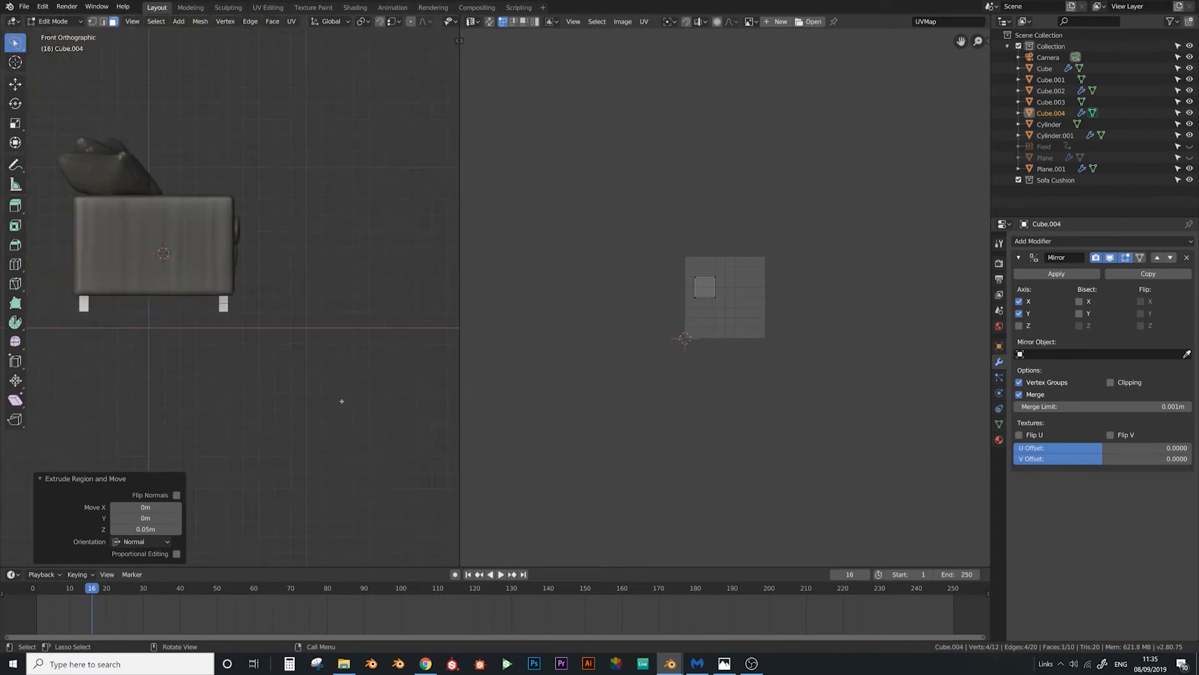
pyautogui.moveTo(230, 359); pyautogui.dragTo(279, 297, button='middle')
pyautogui.scroll(5, 279, 297)
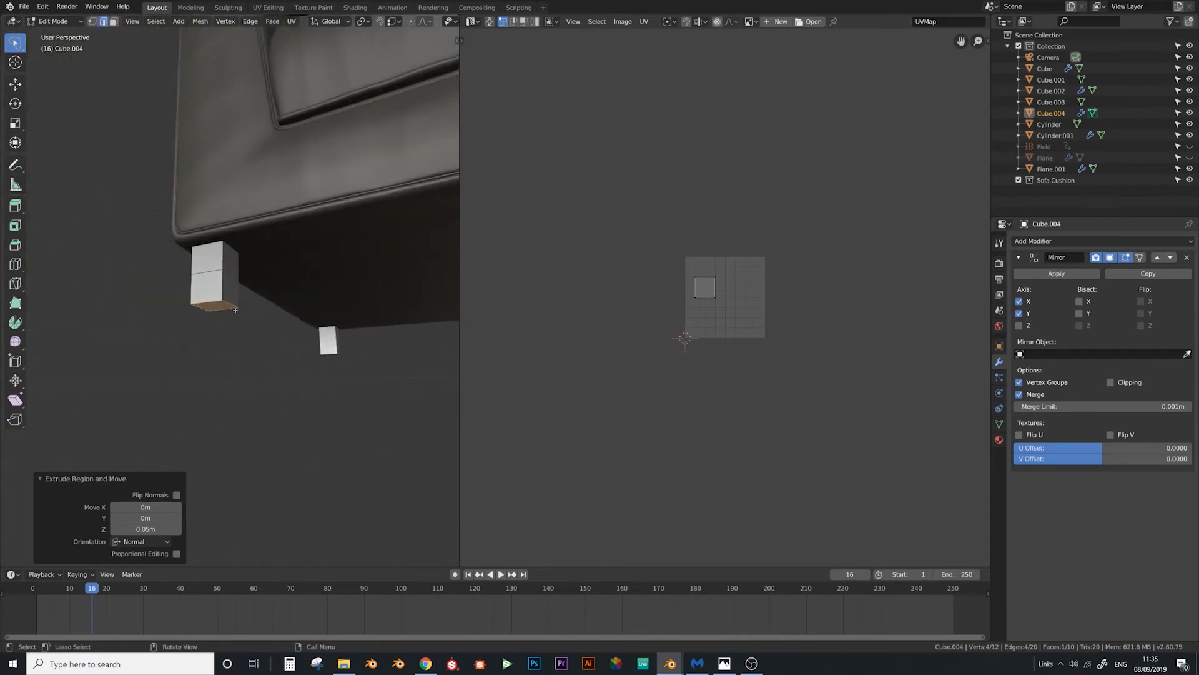
pyautogui.click(237, 307)
pyautogui.press('g')
pyautogui.moveTo(244, 300); pyautogui.dragTo(197, 311, button='middle')
pyautogui.press('x')
pyautogui.press('y')
pyautogui.click(249, 301)
pyautogui.press('g')
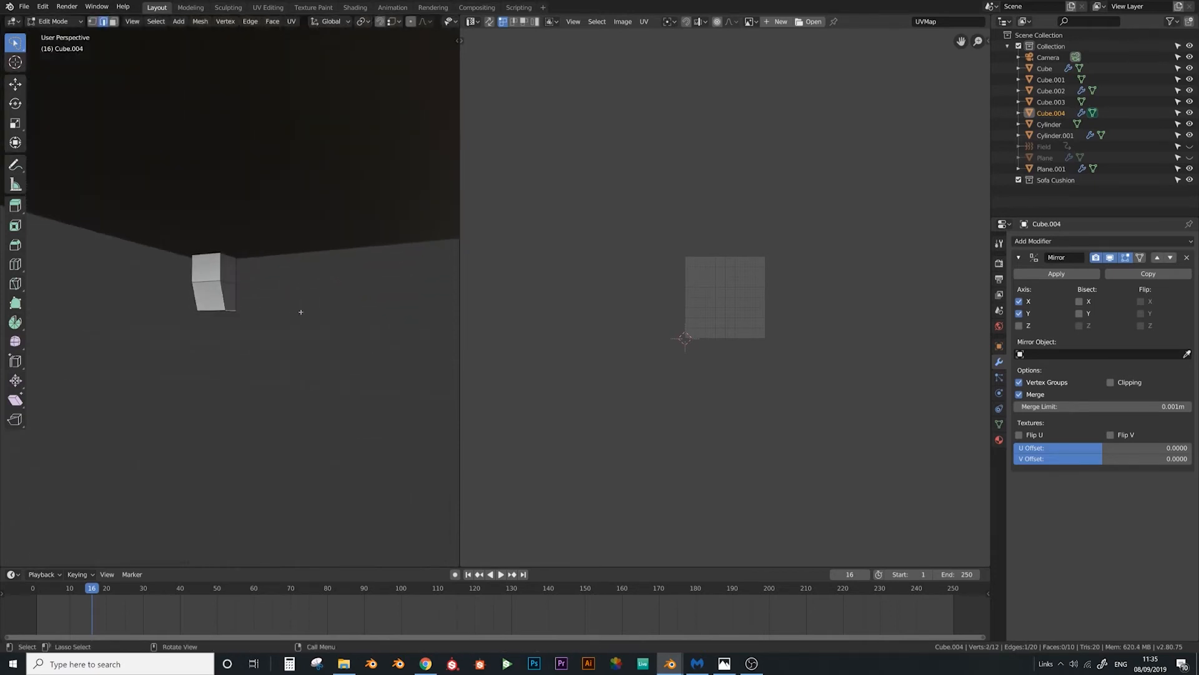
pyautogui.press('x')
pyautogui.click(294, 313)
# Move the foot's bottom face down along Z to lengthen the tapered leg
pyautogui.moveTo(294, 313); pyautogui.dragTo(160, 27, button='middle')
pyautogui.click(239, 283)
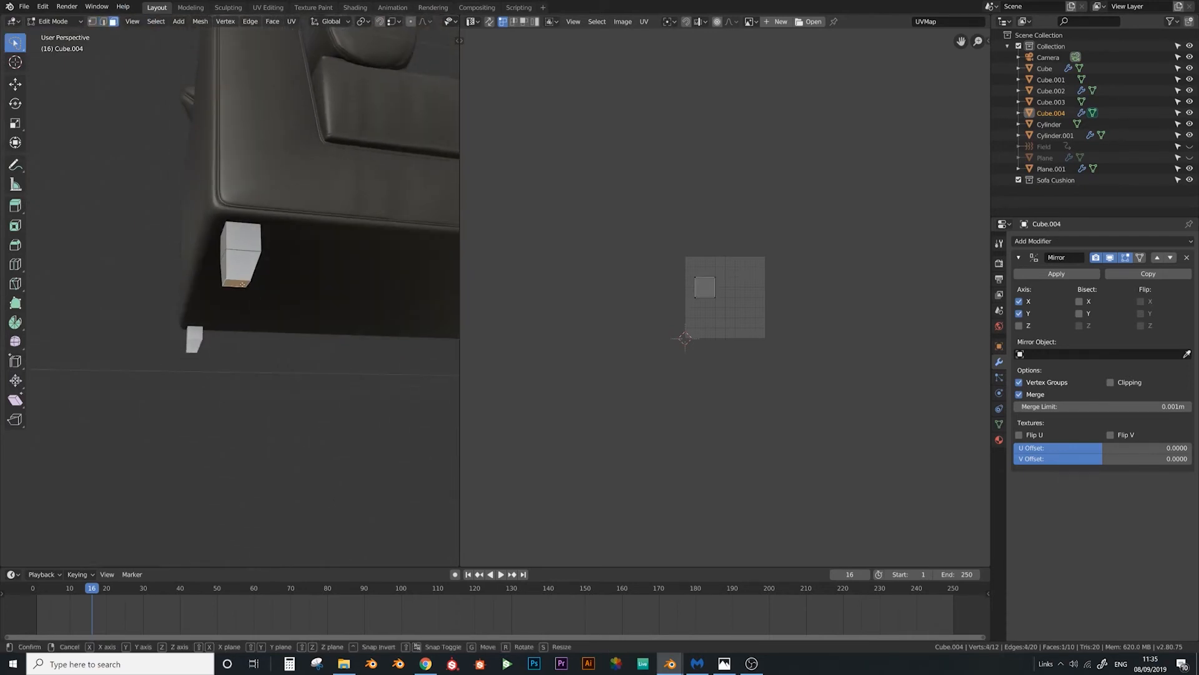
pyautogui.press('g')
pyautogui.press('z')
pyautogui.click(243, 307)
# Inset the foot's upper inner face facing the short side by 0.0045 m and extrude it 0.381 m as a rail with mirror Clipping enabled
pyautogui.moveTo(244, 304); pyautogui.dragTo(228, 242, button='middle')
pyautogui.click(228, 242)
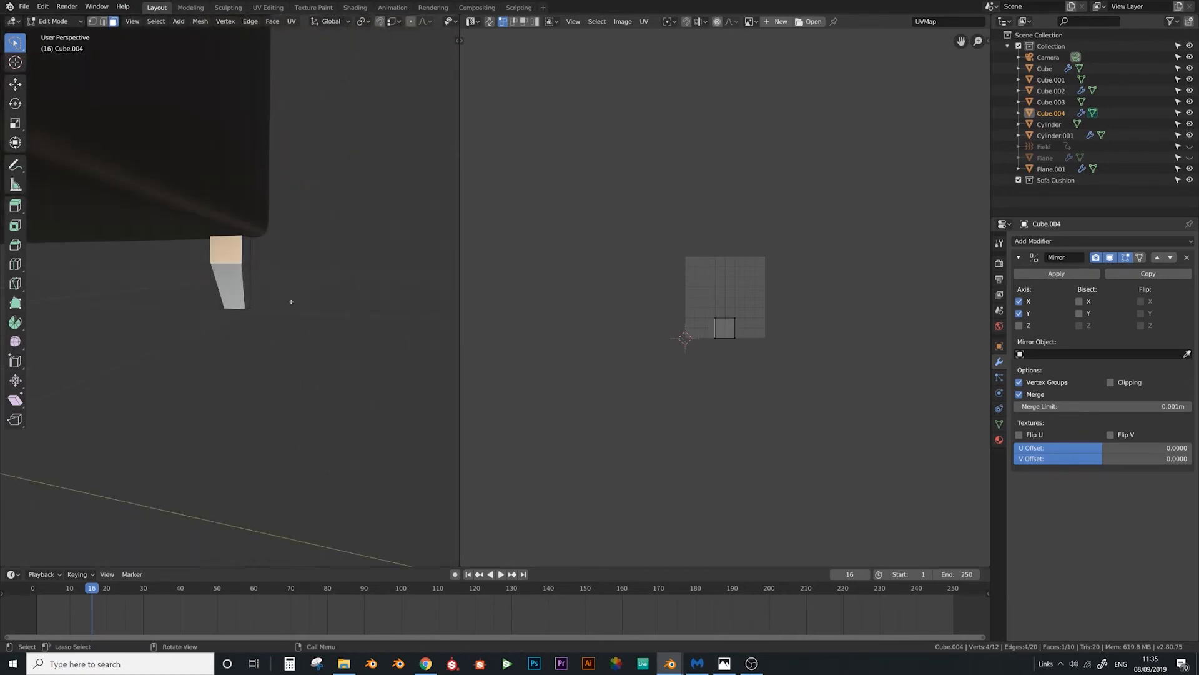
pyautogui.press('i')
pyautogui.click(320, 320)
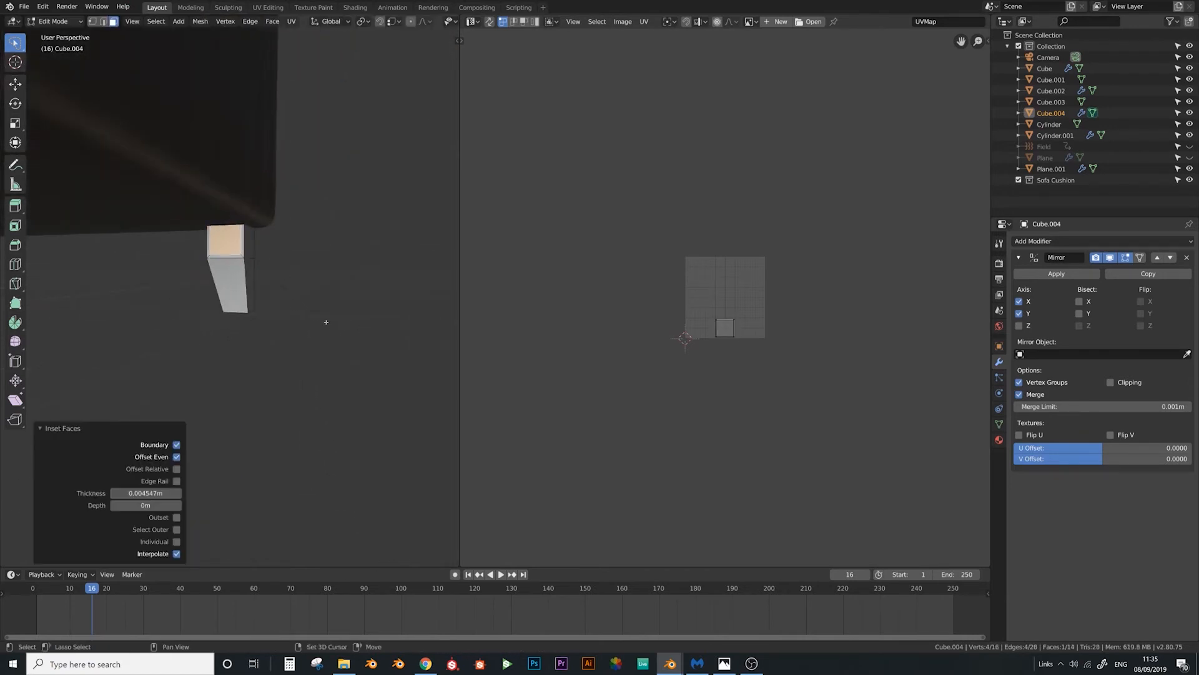
pyautogui.moveTo(327, 324); pyautogui.dragTo(327, 332, button='middle')
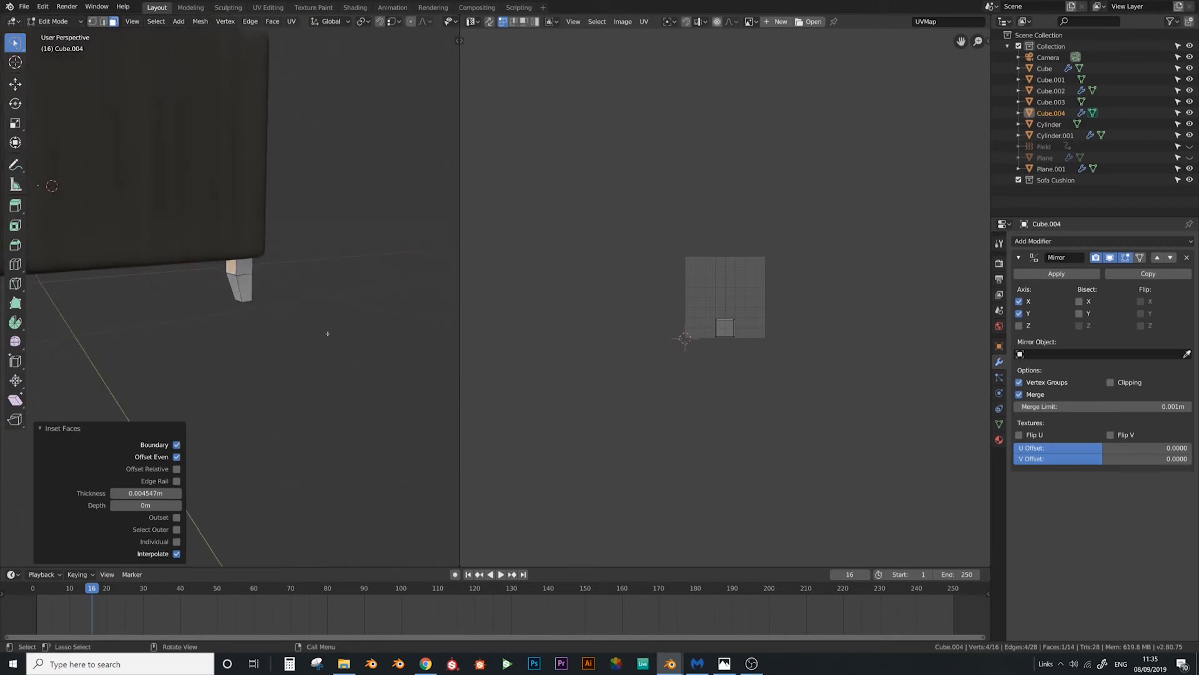
pyautogui.scroll(-4, 219, 292)
pyautogui.moveTo(219, 292); pyautogui.dragTo(275, 292, button='middle')
pyautogui.press('e')
pyautogui.click(220, 302)
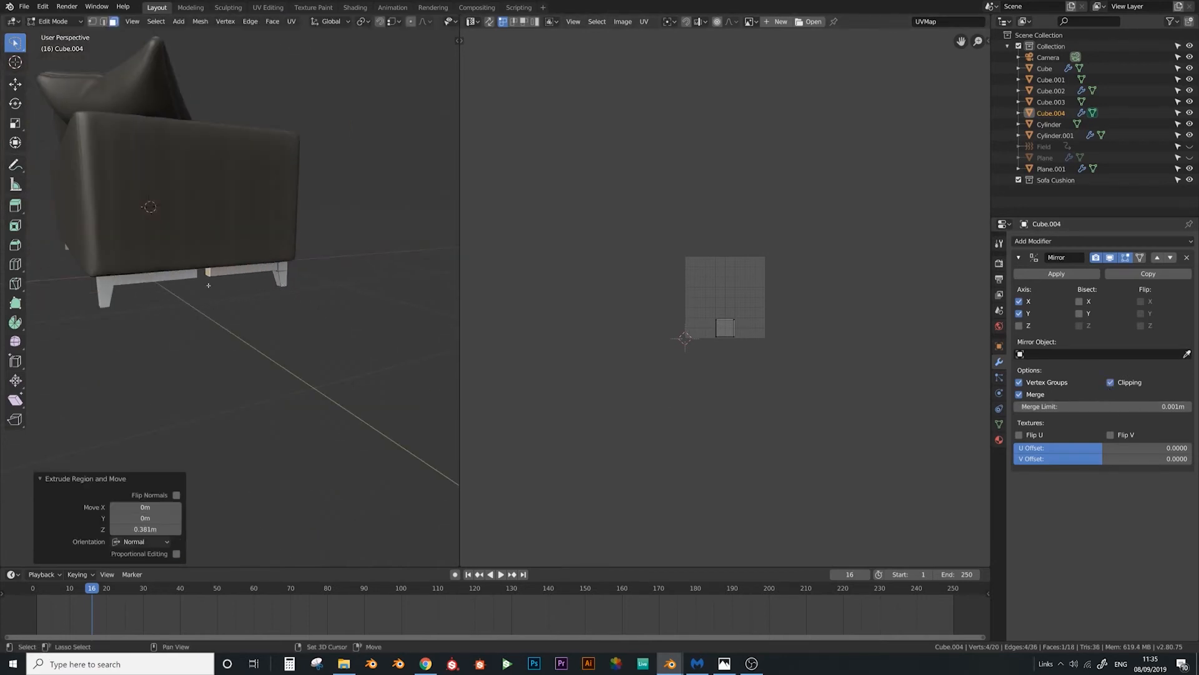
# Delete the short rail's end face and move its open end along X to meet the mirrored half
pyautogui.scroll(5, 242, 283)
pyautogui.press('x')
pyautogui.click(227, 290)
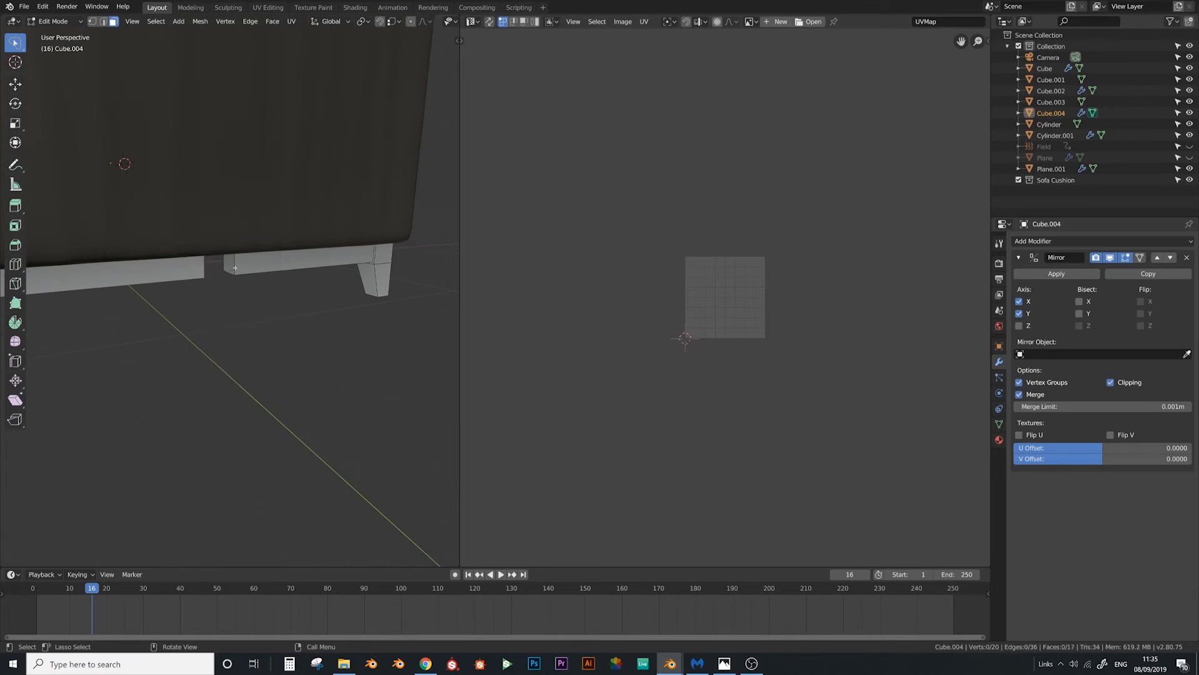
pyautogui.press('g')
pyautogui.press('x')
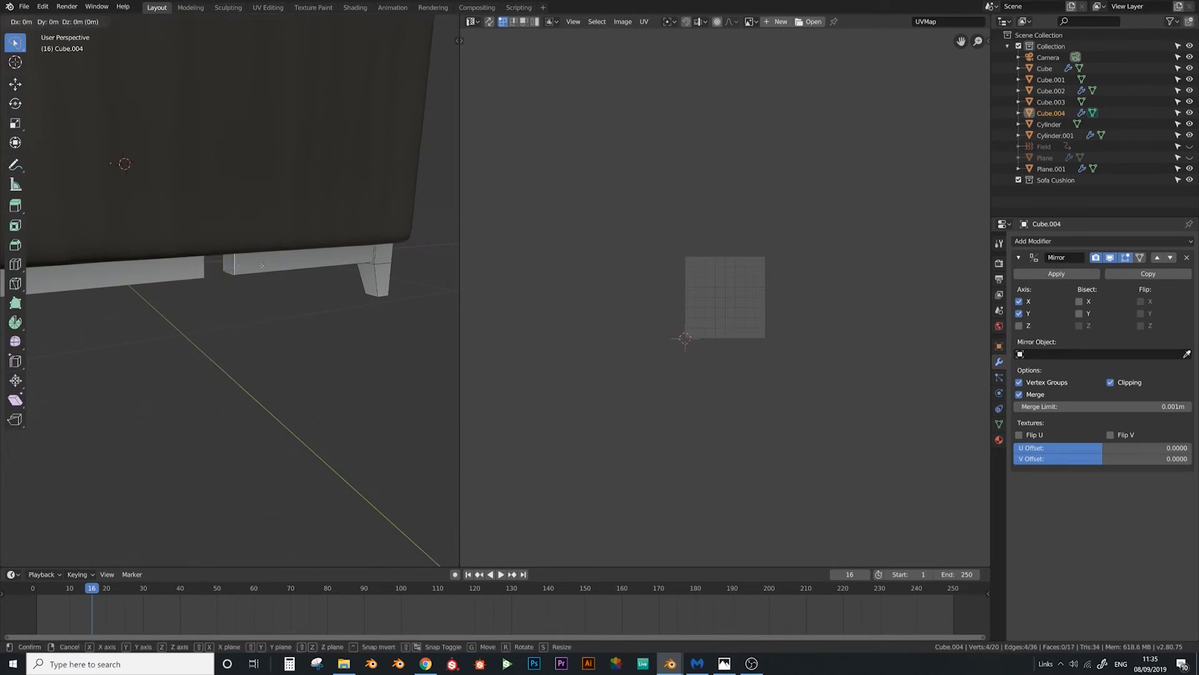
pyautogui.click(223, 265)
# Inset the foot's upper inner face facing the sofa's long side by 0.0044 m
pyautogui.moveTo(223, 265)
pyautogui.mouseDown(button='middle')
pyautogui.moveTo(136, 265)
pyautogui.moveTo(217, 256)
pyautogui.moveTo(203, 252)
pyautogui.mouseUp(button='middle')
pyautogui.click(190, 227)
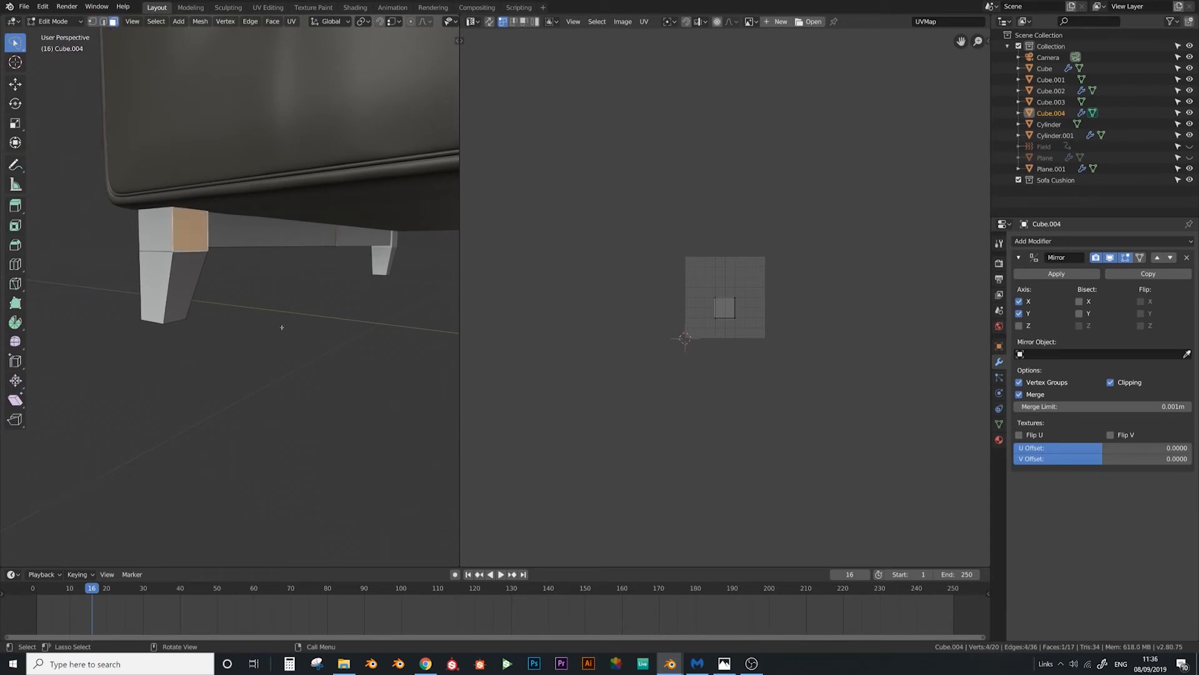
pyautogui.moveTo(281, 326); pyautogui.dragTo(176, 326, button='middle')
pyautogui.press('i')
pyautogui.click(224, 319)
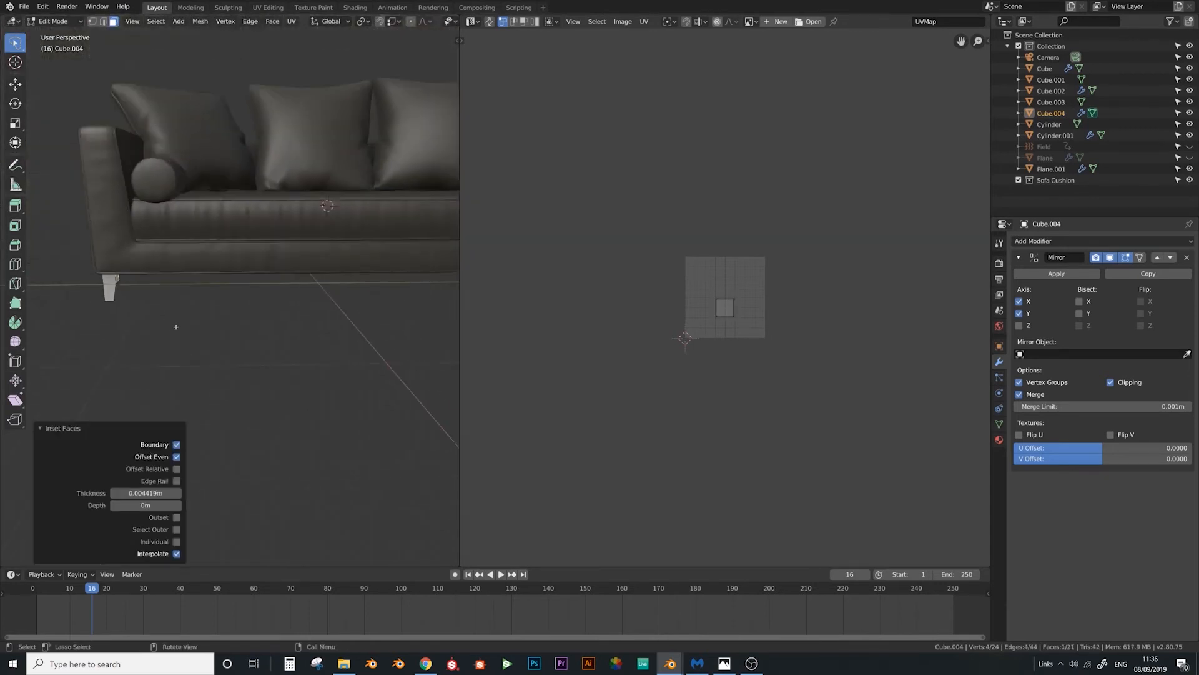
# Extrude the inset face along the sofa's long side as a rail and delete its end face
pyautogui.press('e')
pyautogui.click(377, 334)
pyautogui.press('x')
pyautogui.click(378, 335)
# Select the long rail's open edge loop and move it about 0.24 m along Y to meet the mirrored half
pyautogui.keyDown('shift'); pyautogui.moveTo(367, 306); pyautogui.dragTo(194, 305, button='middle'); pyautogui.keyUp('shift')
pyautogui.keyDown('ctrl'); pyautogui.moveTo(193, 304); pyautogui.dragTo(100, 71, button='middle'); pyautogui.keyUp('ctrl')
pyautogui.click(103, 22)
pyautogui.moveTo(168, 210); pyautogui.dragTo(212, 226, button='middle')
pyautogui.keyDown('alt'); pyautogui.click(180, 257); pyautogui.keyUp('alt')
pyautogui.press('g')
pyautogui.press('x')
pyautogui.press('y')
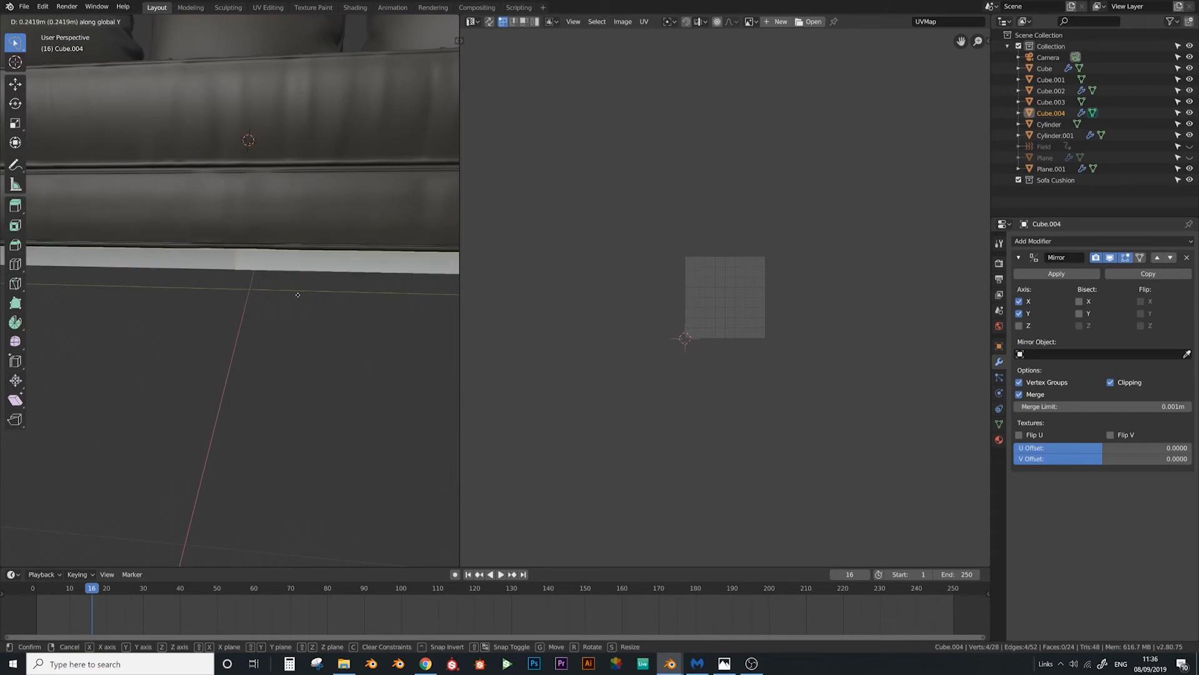
pyautogui.click(297, 294)
# Add a Bevel modifier to the feet frame in Object Mode and apply the object's scale
pyautogui.scroll(-6, 261, 297)
pyautogui.press('Tab')
pyautogui.moveTo(260, 297); pyautogui.dragTo(292, 299, button='middle')
pyautogui.moveTo(146, 300); pyautogui.dragTo(237, 294, button='middle')
pyautogui.scroll(3, 313, 292)
pyautogui.click(1042, 242)
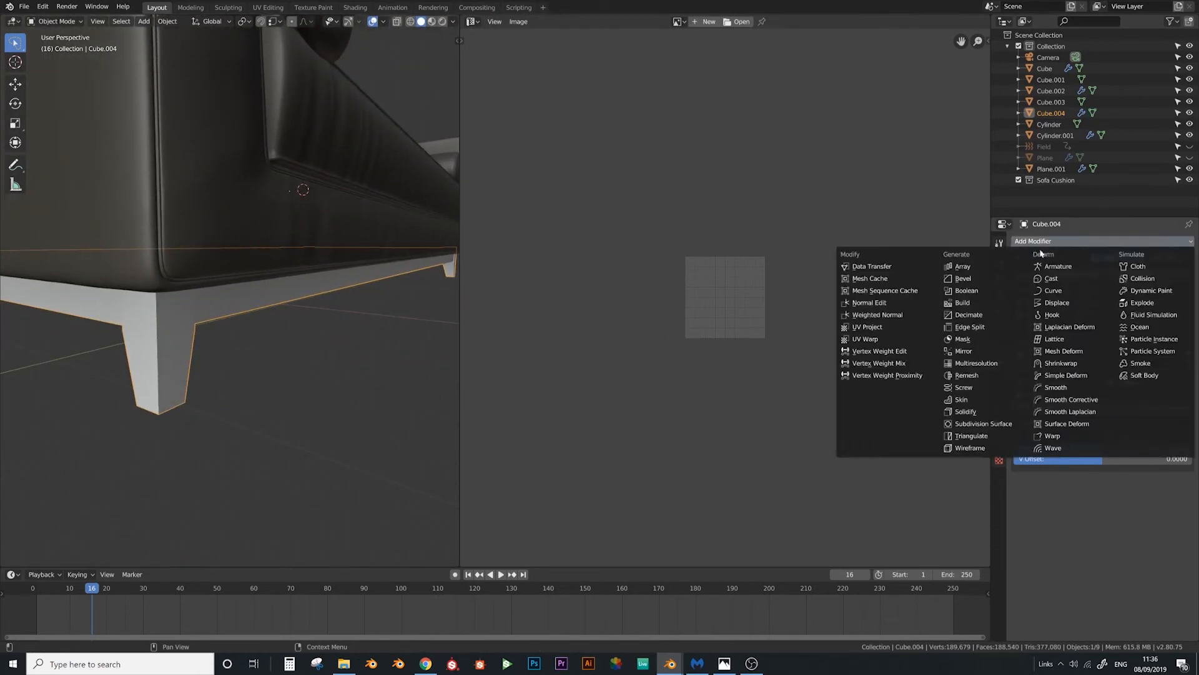
pyautogui.click(966, 278)
pyautogui.hotkey('ctrl', 'a')
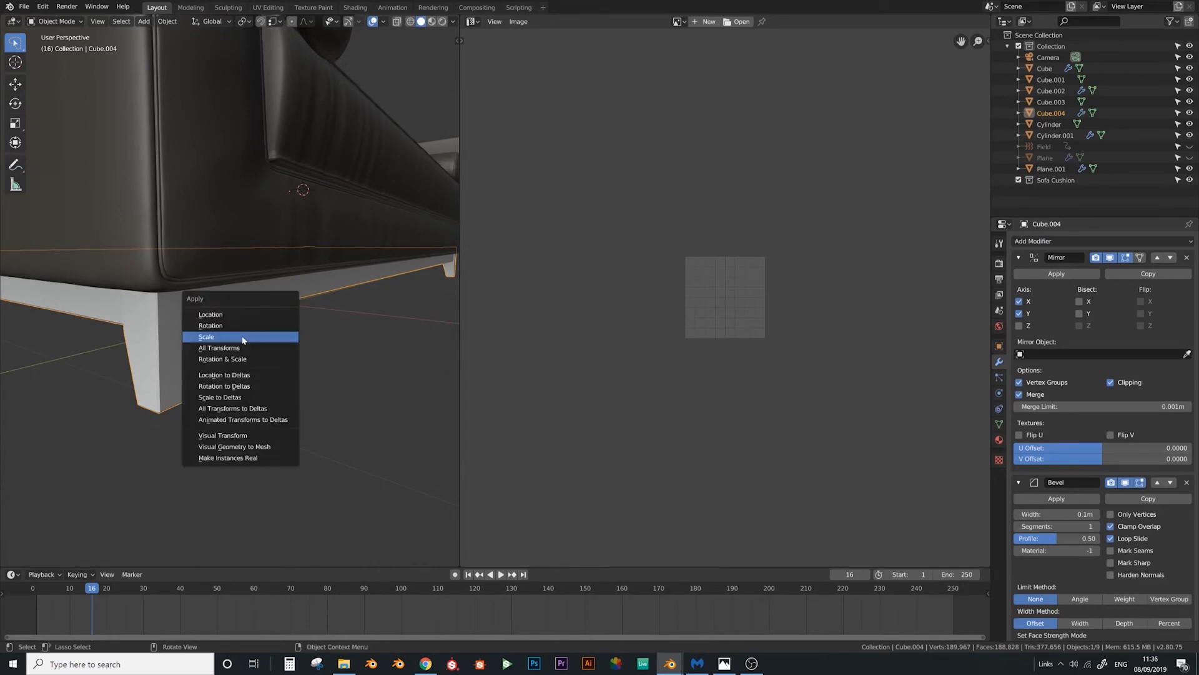
pyautogui.click(242, 338)
pyautogui.scroll(3, 281, 329)
pyautogui.scroll(-3, 298, 330)
pyautogui.moveTo(289, 331); pyautogui.dragTo(265, 331, button='middle')
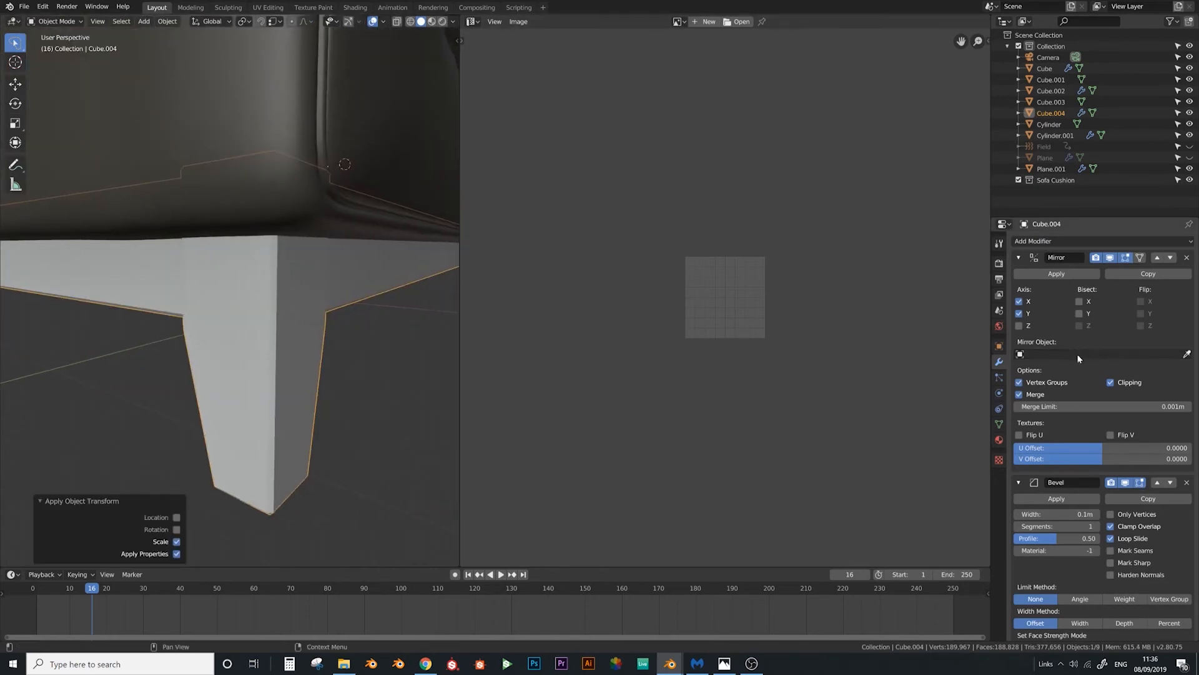
# Set the Bevel modifier to 3 segments with its limit method set to Angle
pyautogui.click(1019, 258)
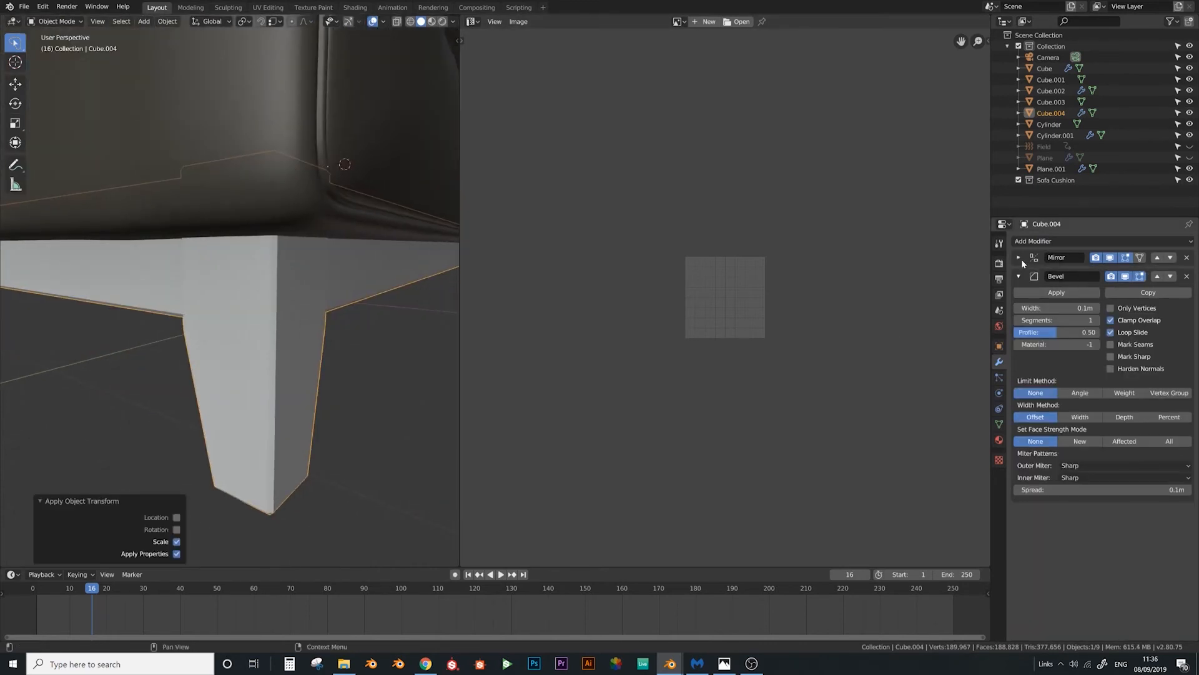
pyautogui.click(1099, 319)
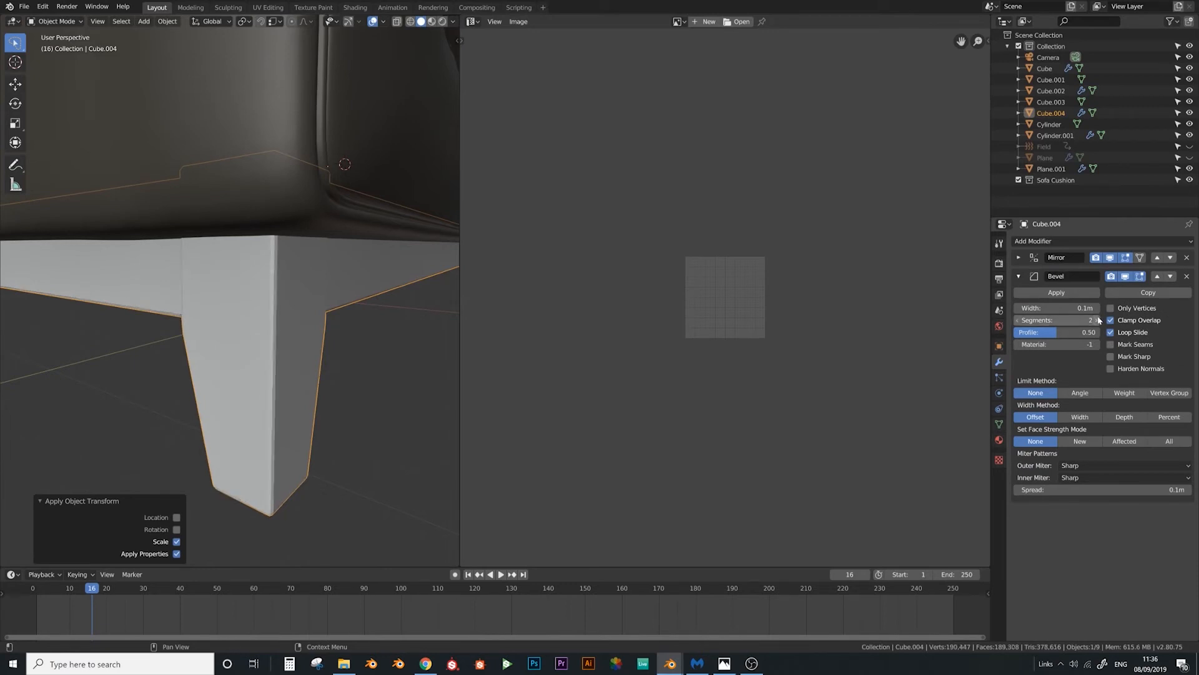
pyautogui.click(1090, 396)
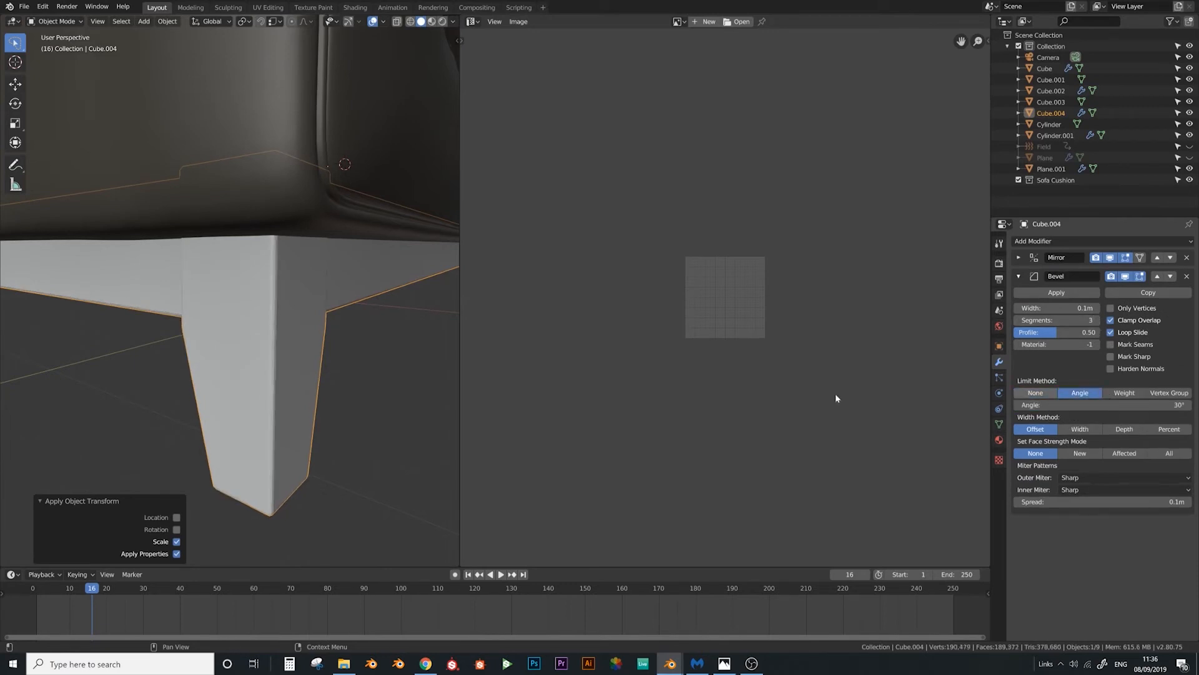
# Move the feet frame down about 0.03 m along Z
pyautogui.scroll(-6, 347, 322)
pyautogui.press('g')
pyautogui.press('z')
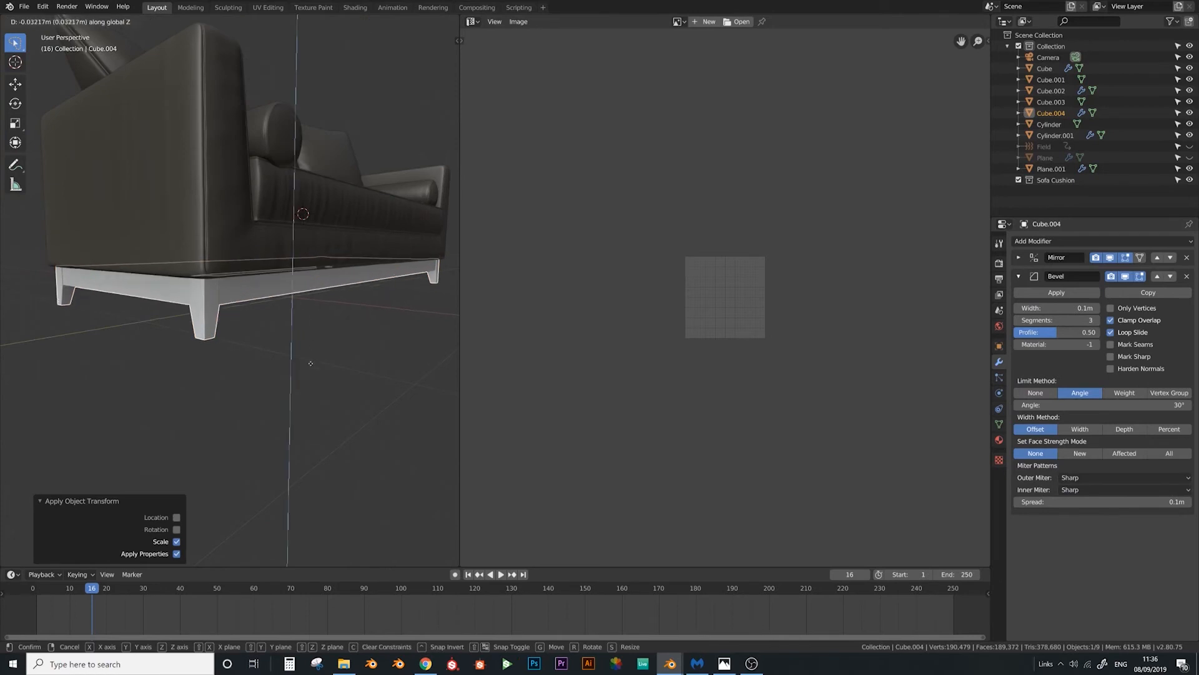
pyautogui.click(311, 358)
# Enter Edit Mode on the feet frame and turn off the Bevel modifier's viewport display
pyautogui.moveTo(310, 358); pyautogui.dragTo(184, 242, button='middle')
pyautogui.scroll(5, 271, 340)
pyautogui.press('Tab')
pyautogui.scroll(-4, 277, 322)
pyautogui.scroll(4, 251, 255)
pyautogui.click(1125, 276)
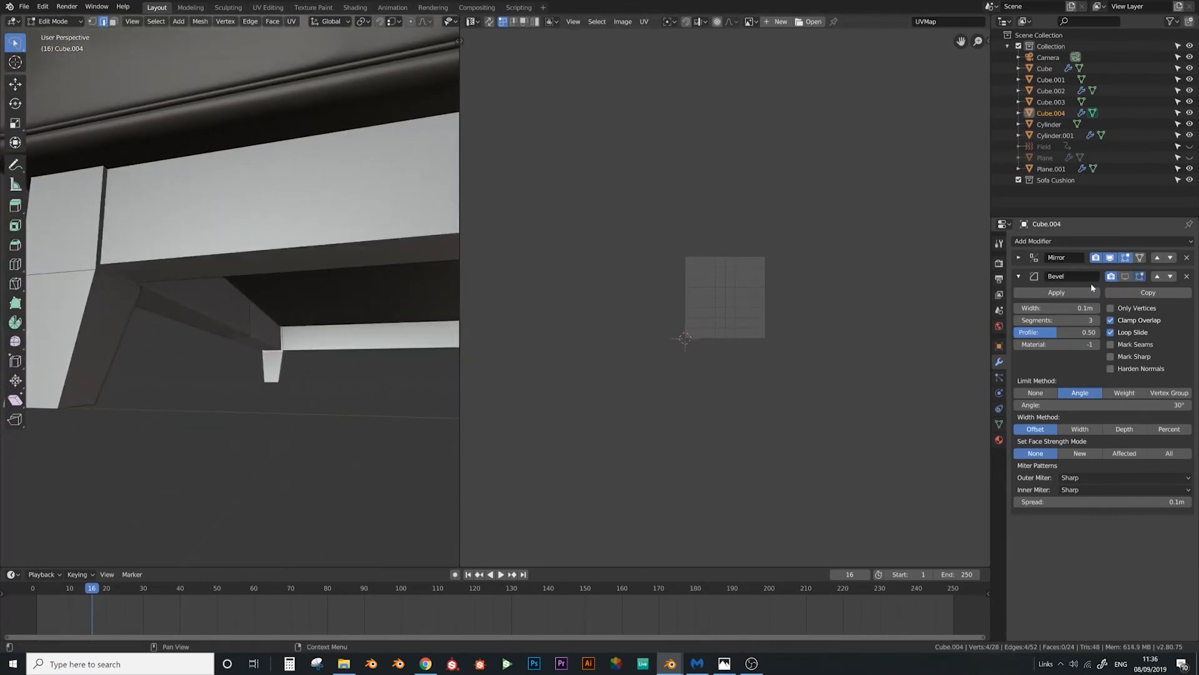
# Select the edge loop around the foot's bottom face and isolate the feet frame in local view
pyautogui.moveTo(107, 267); pyautogui.dragTo(179, 258, button='middle')
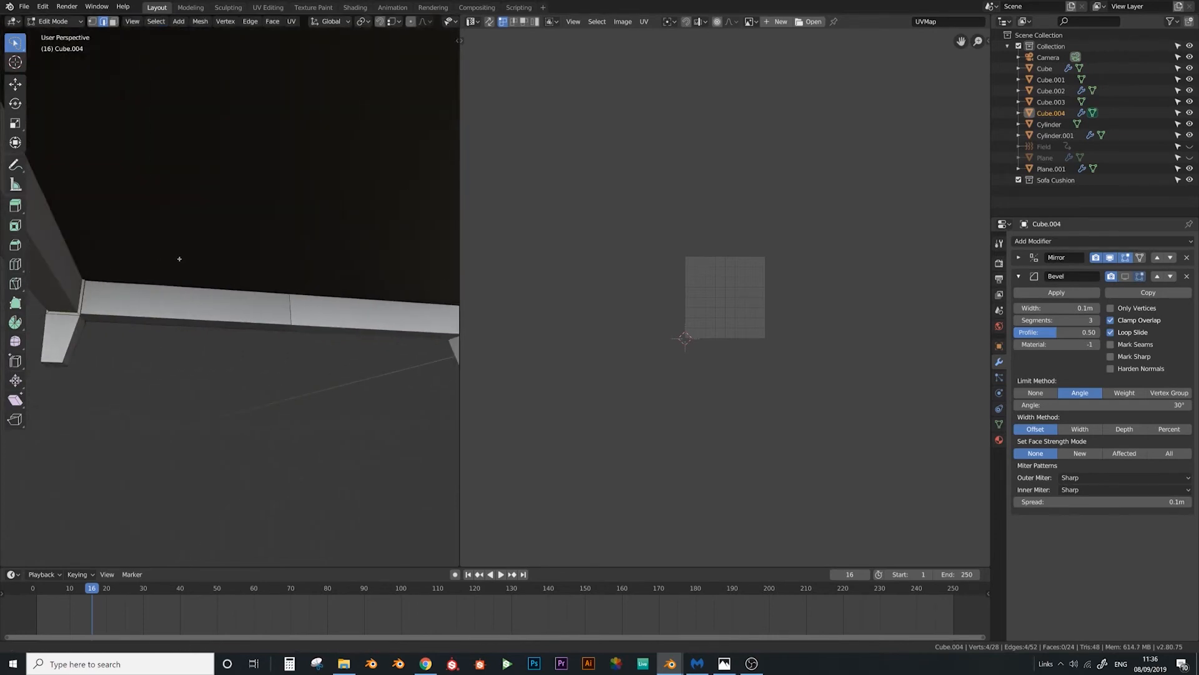
pyautogui.moveTo(370, 300); pyautogui.dragTo(258, 347, button='middle')
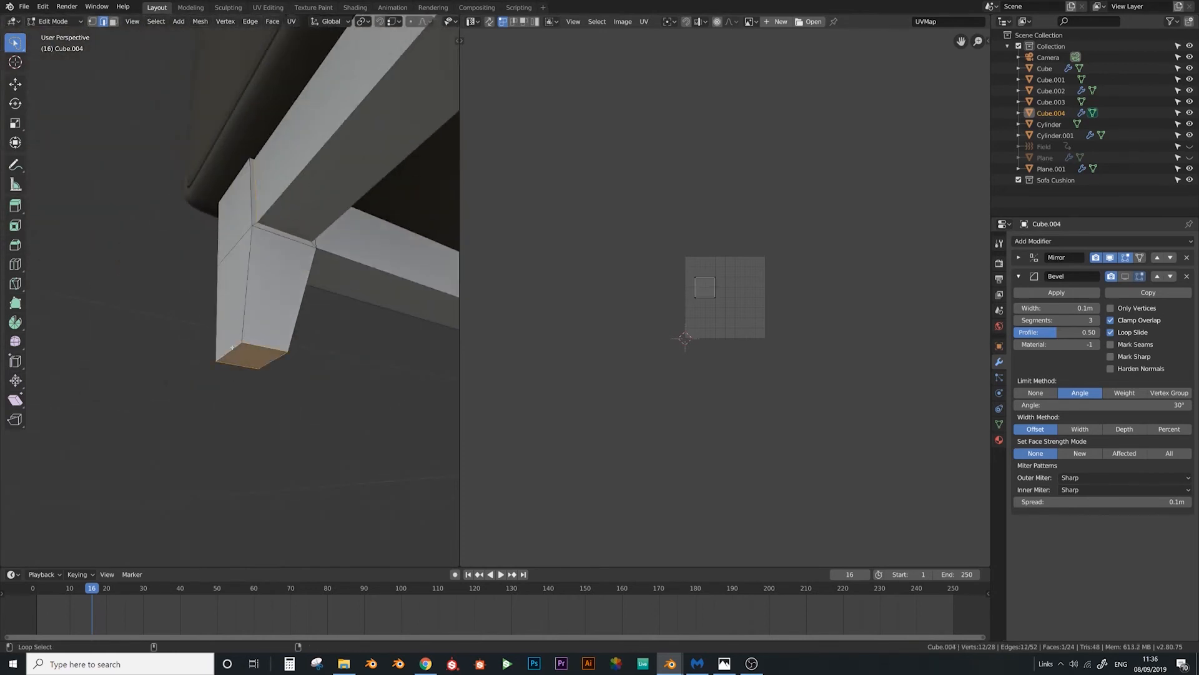
pyautogui.press('KP_Divide')
pyautogui.moveTo(123, 305); pyautogui.dragTo(306, 325, button='middle')
pyautogui.scroll(3, 306, 325)
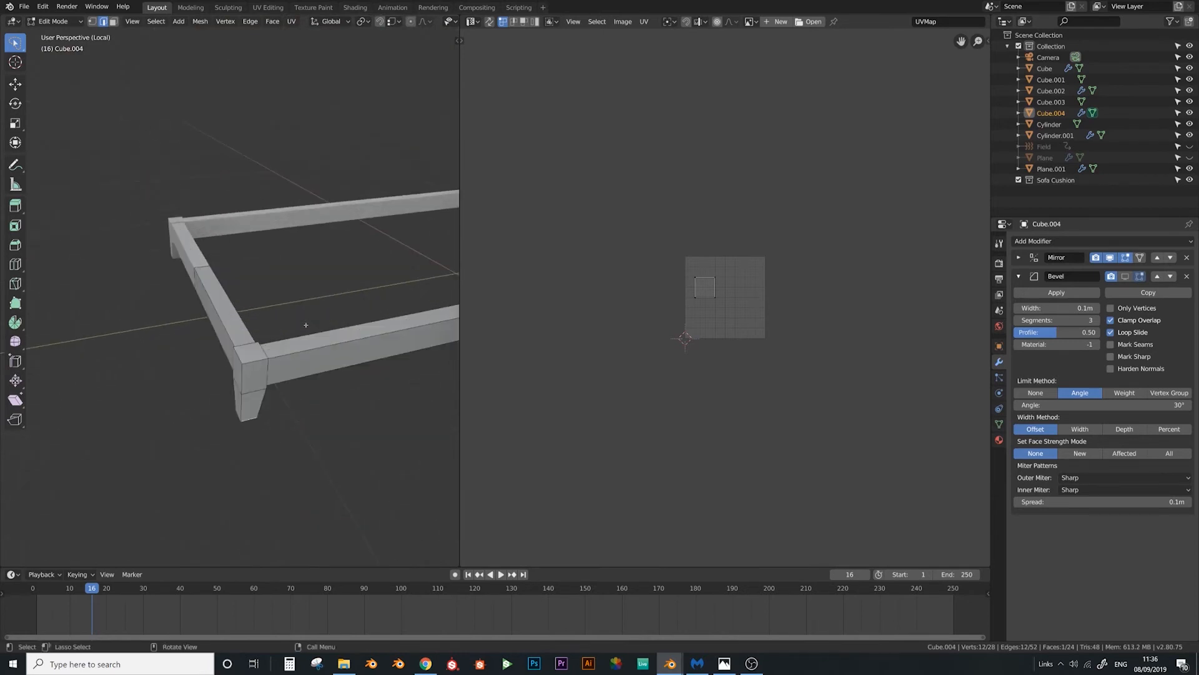
# Add the foot's top outline and inner vertical corner edges to the selection and mark them all as seams
pyautogui.keyDown('alt'); pyautogui.keyDown('shift'); pyautogui.click(236, 351); pyautogui.keyUp('shift'); pyautogui.keyUp('alt')
pyautogui.hotkey('ctrl', 'z')
pyautogui.hotkey('ctrl', 'z')
pyautogui.moveTo(236, 352); pyautogui.dragTo(277, 355, button='middle')
pyautogui.scroll(2, 333, 338)
pyautogui.moveTo(329, 266); pyautogui.dragTo(353, 318, button='middle')
pyautogui.hotkey('ctrl', 'z')
pyautogui.keyDown('shift'); pyautogui.click(253, 334); pyautogui.keyUp('shift')
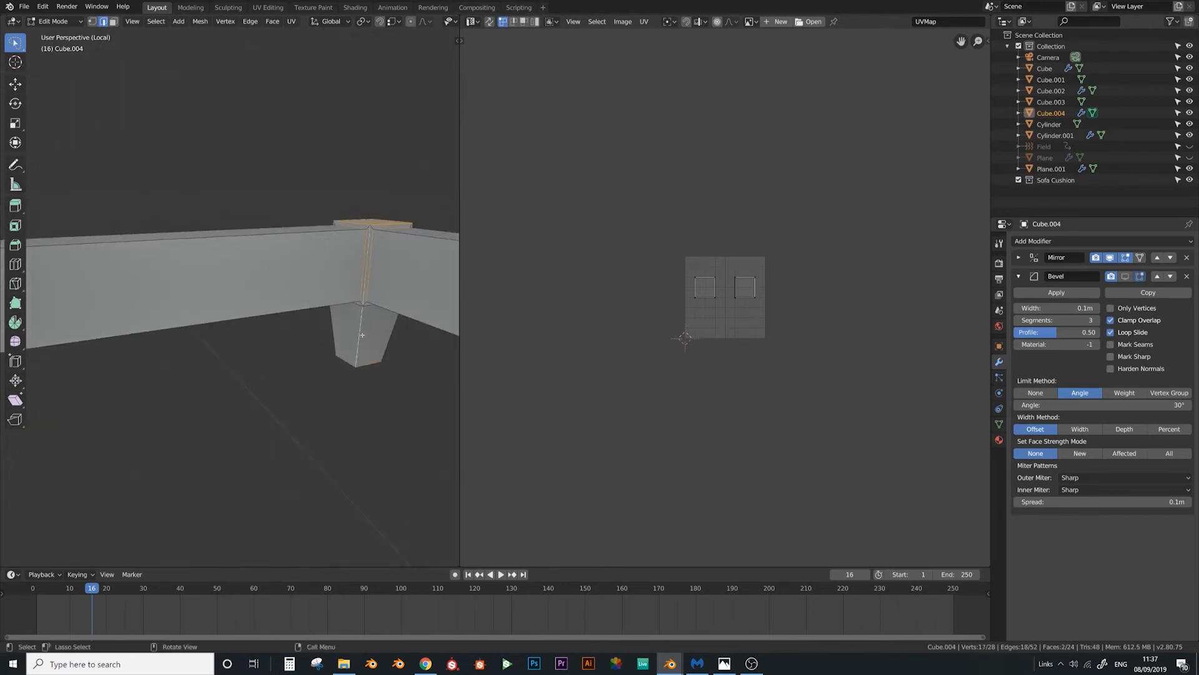
pyautogui.moveTo(362, 335); pyautogui.dragTo(290, 327, button='middle')
pyautogui.press('F3')
pyautogui.write('mar')
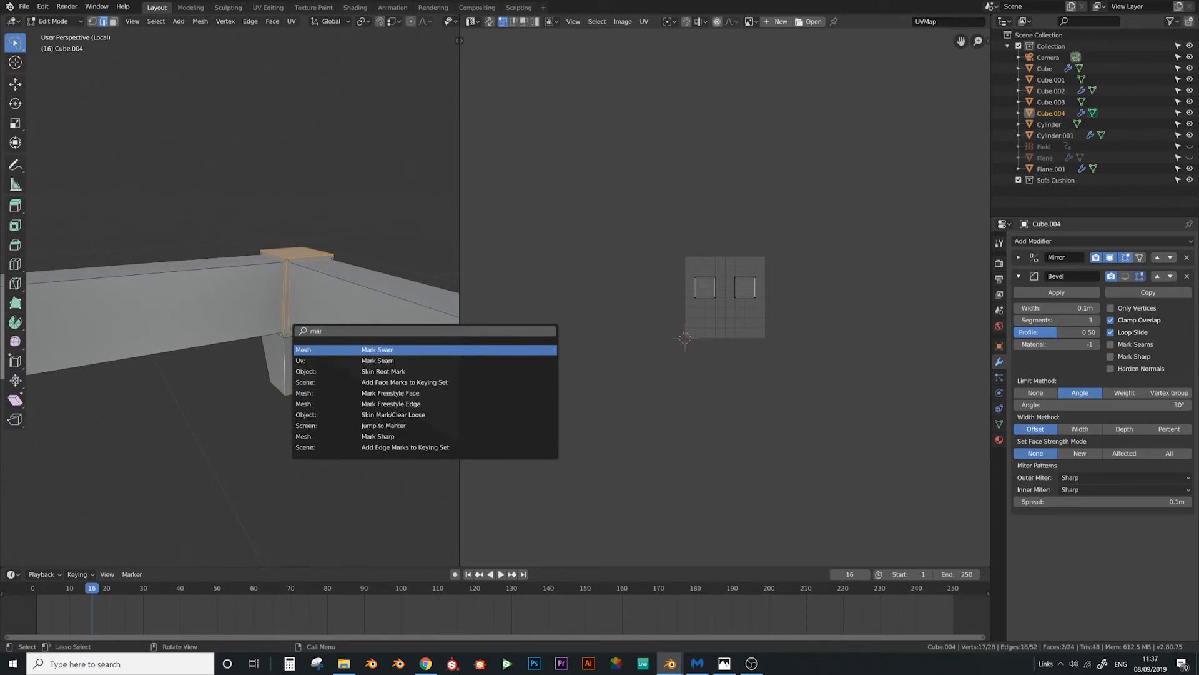
pyautogui.press('Return')
# Unwrap the entire feet frame mesh along the marked seams
pyautogui.press('a')
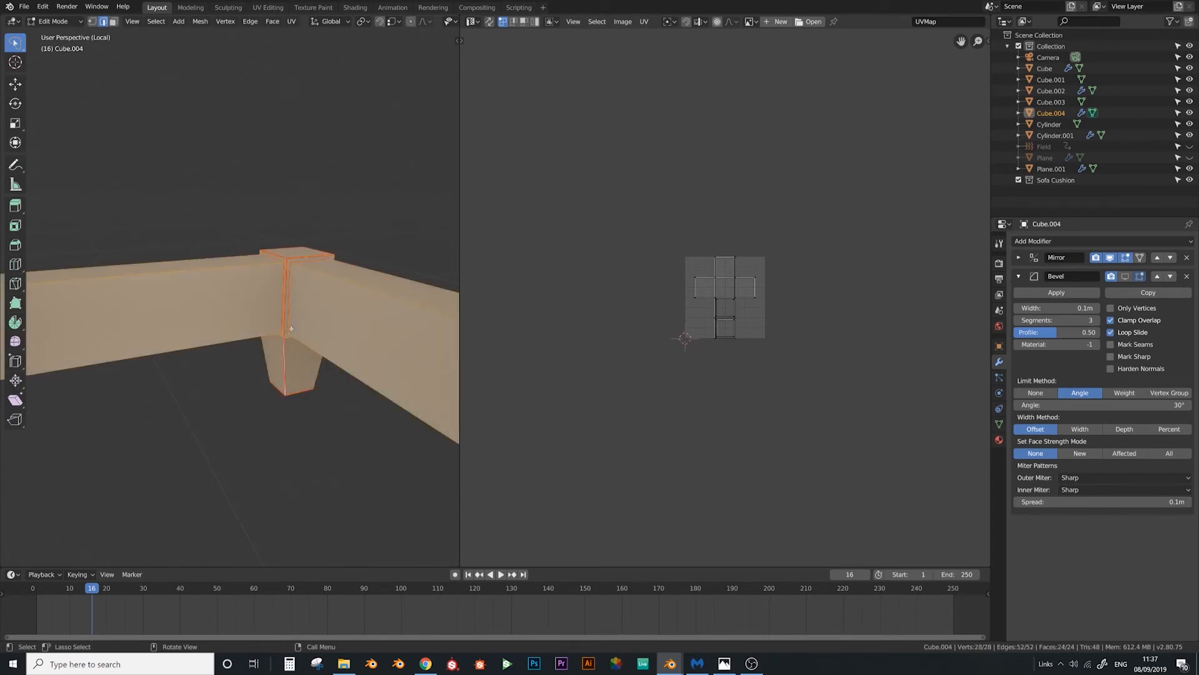
pyautogui.press('u')
pyautogui.click(291, 324)
pyautogui.scroll(10, 629, 348)
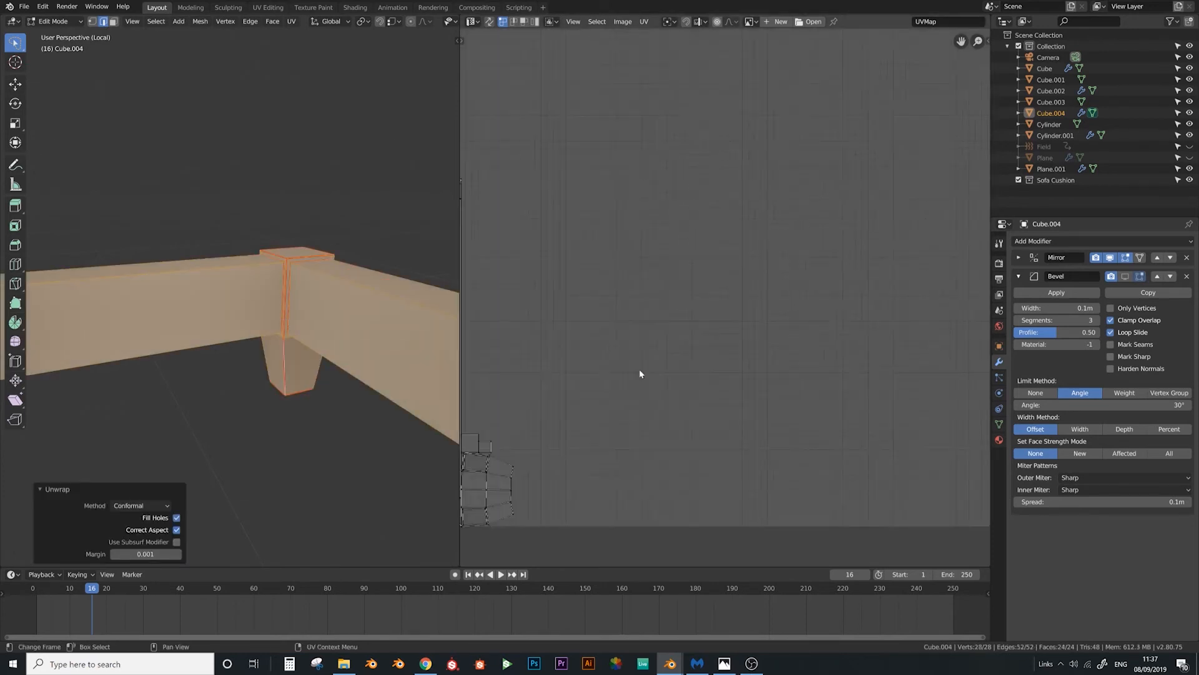
pyautogui.moveTo(546, 458); pyautogui.dragTo(726, 383, button='middle')
pyautogui.moveTo(659, 257); pyautogui.dragTo(679, 421, button='middle')
# Return to Object Mode and turn the Bevel modifier's viewport display back on
pyautogui.press('Tab')
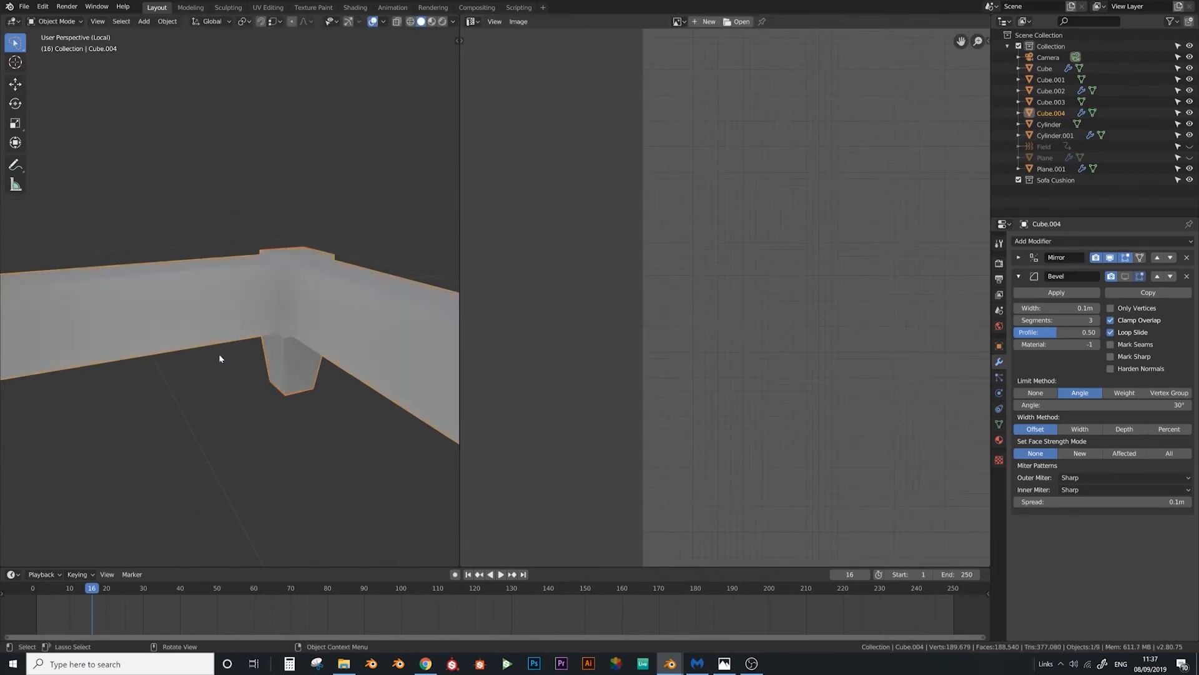
pyautogui.scroll(-3, 219, 354)
pyautogui.moveTo(226, 355); pyautogui.dragTo(381, 364, button='middle')
pyautogui.moveTo(181, 335); pyautogui.dragTo(255, 330, button='middle')
pyautogui.scroll(2, 255, 330)
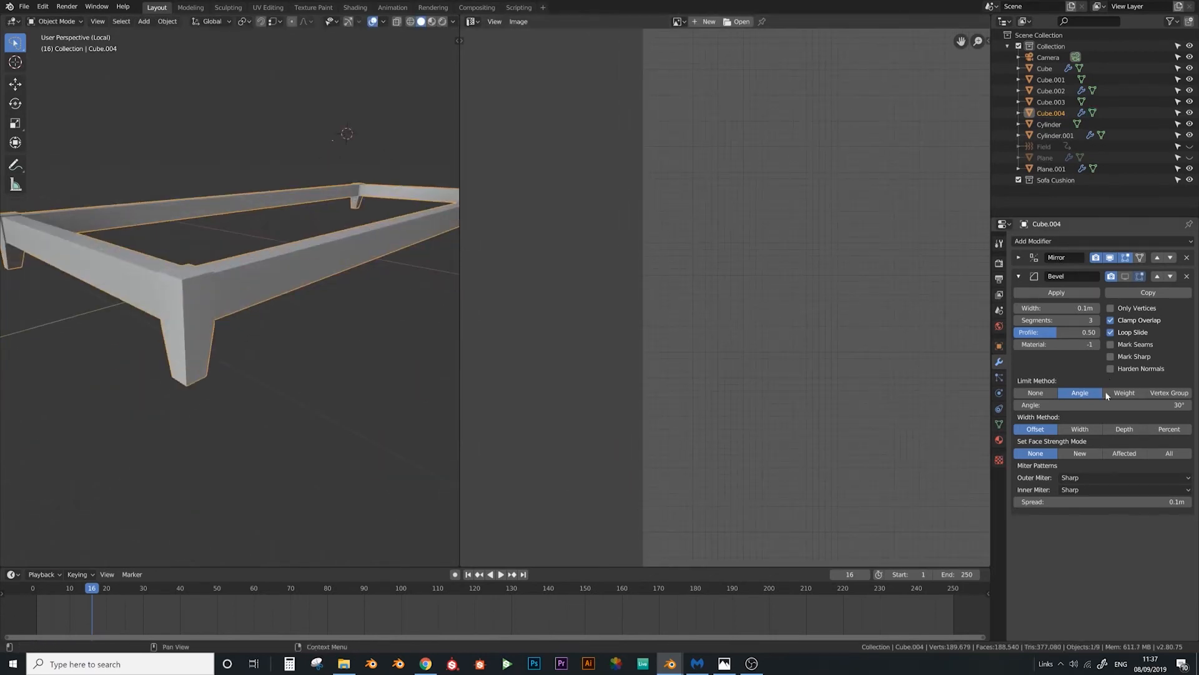
pyautogui.click(1125, 276)
# Import the black Plastic Clear material from iMeshh's 1 Default Materials subcategory onto the feet frame
pyautogui.press('n')
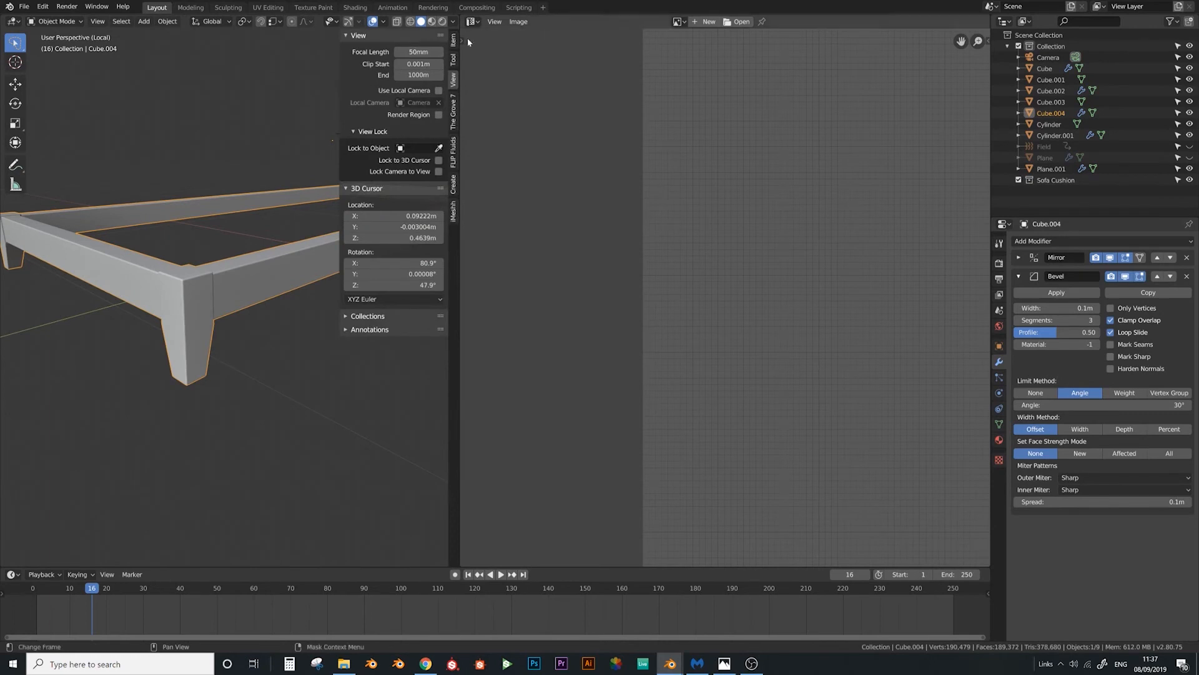
pyautogui.click(453, 210)
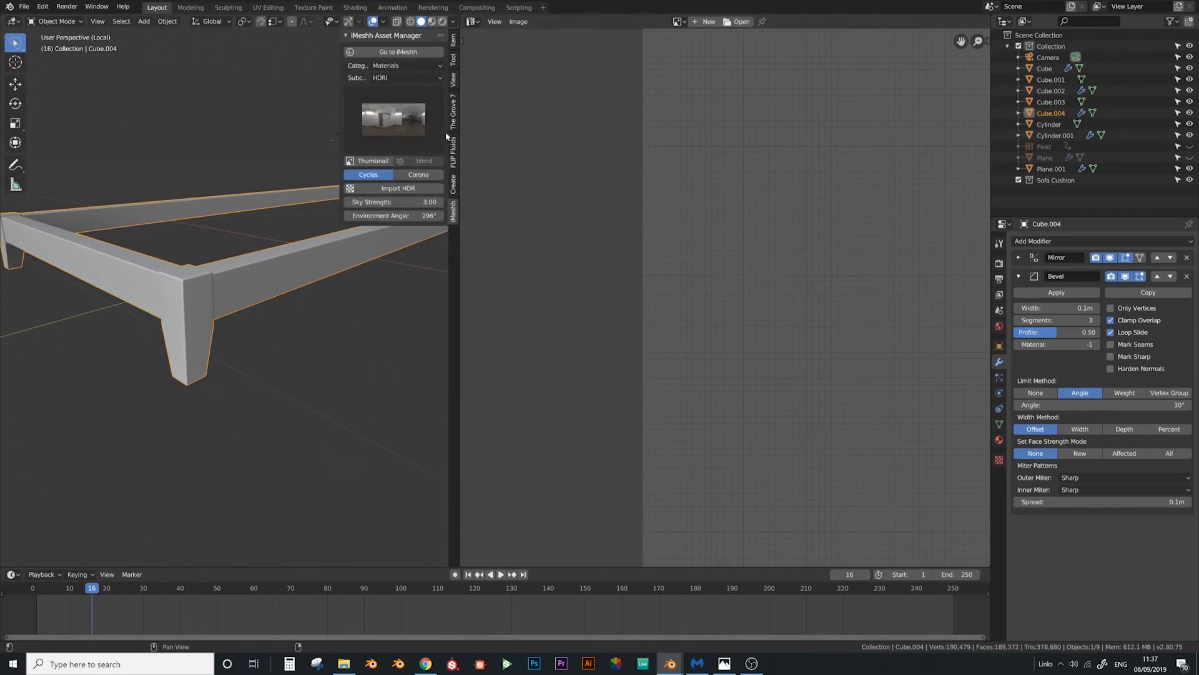
pyautogui.click(396, 77)
pyautogui.click(400, 102)
pyautogui.click(407, 133)
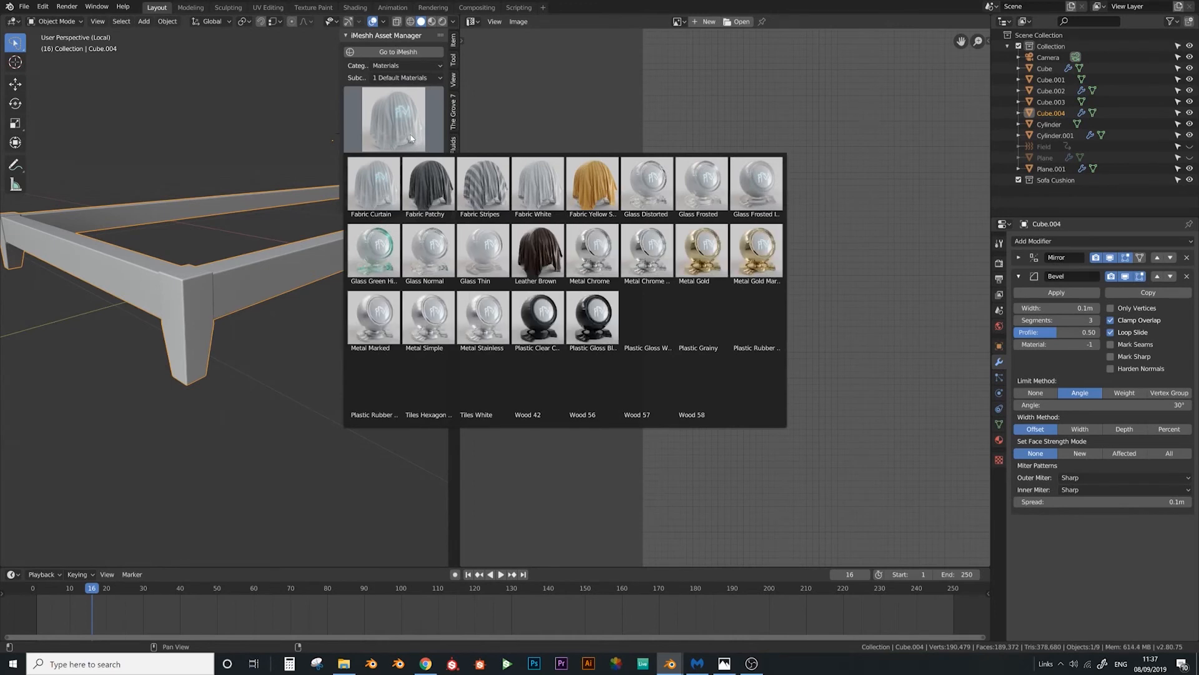
pyautogui.click(548, 335)
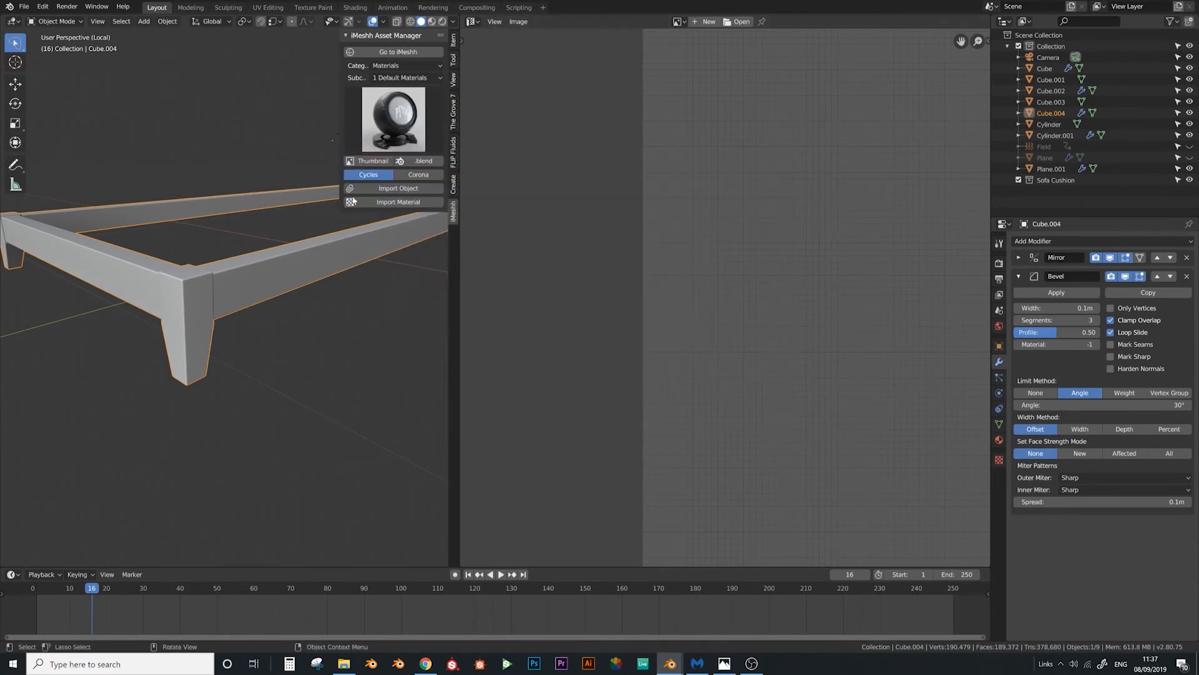
pyautogui.click(408, 201)
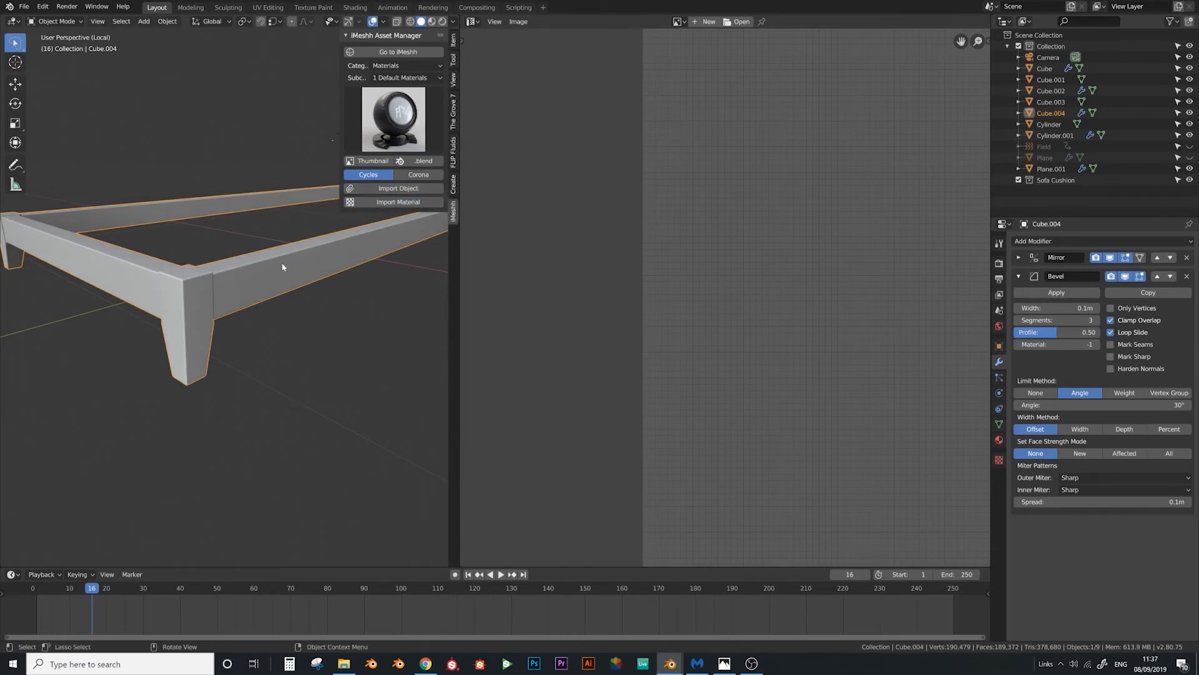
# Switch the viewport to Rendered shading to show the feet frame's material
pyautogui.moveTo(282, 267); pyautogui.dragTo(287, 298, button='middle')
pyautogui.press('z')
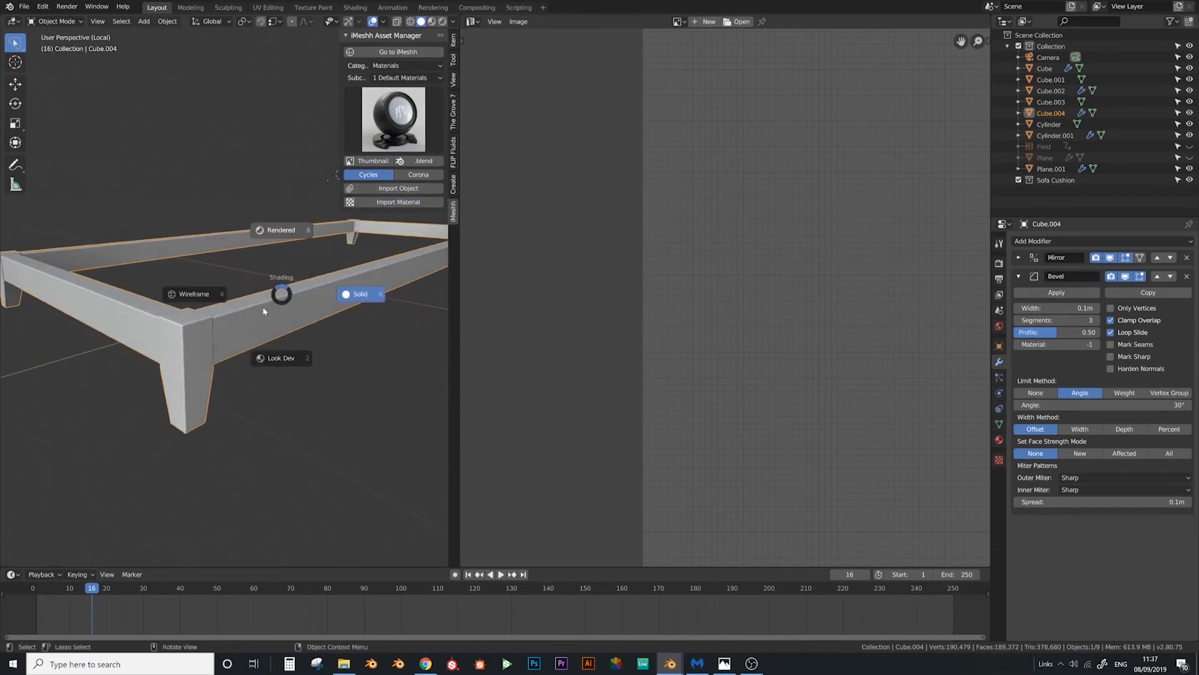
pyautogui.press('8')
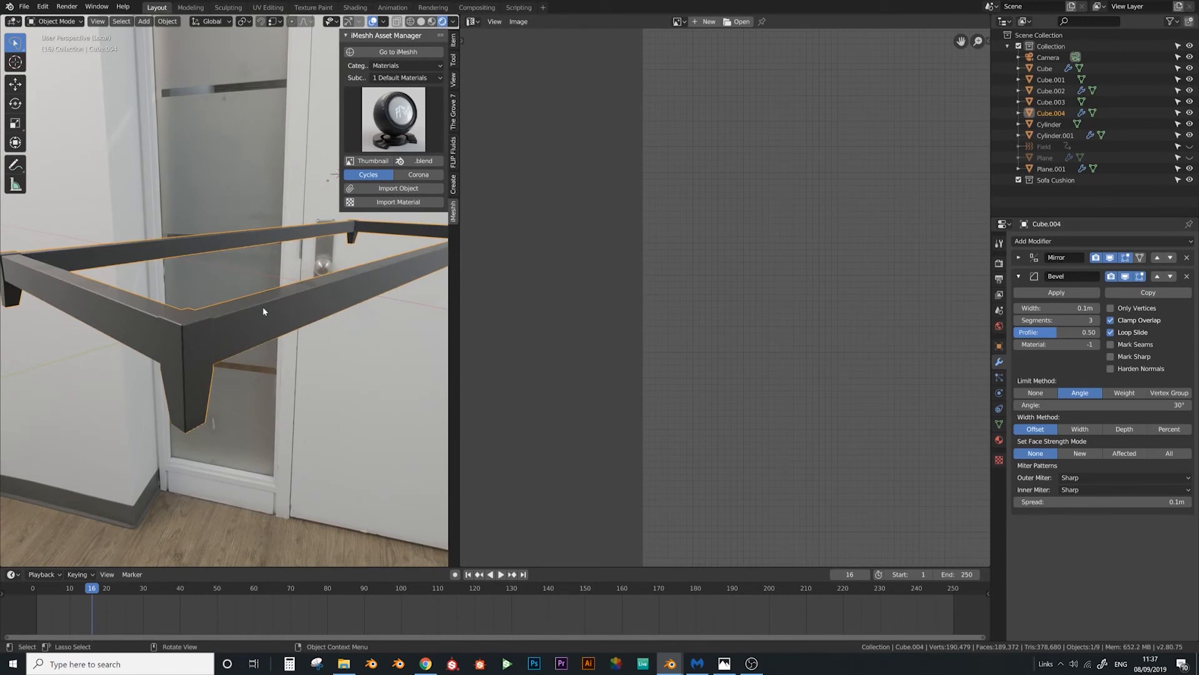
# Select the rail's face loop in Edit Mode and examine its UV island on the grunge texture
pyautogui.moveTo(263, 306); pyautogui.dragTo(260, 340, button='middle')
pyautogui.press('Tab')
pyautogui.hotkey('alt', 'a')
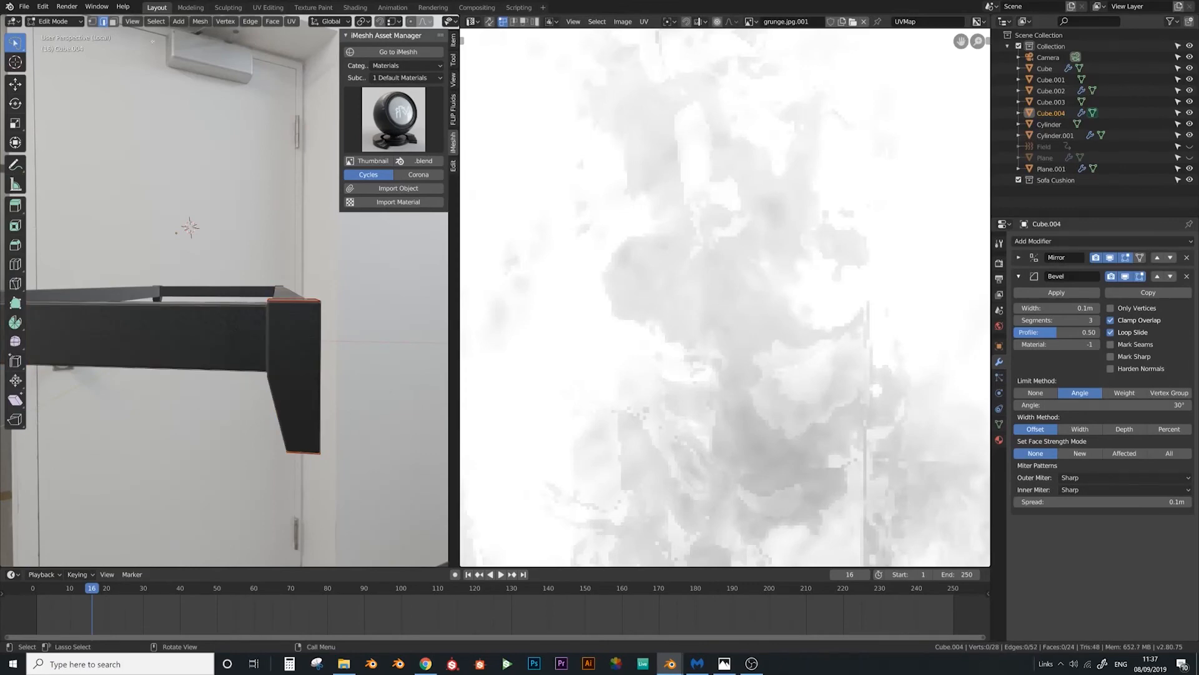
pyautogui.keyDown('alt'); pyautogui.click(176, 311); pyautogui.keyUp('alt')
pyautogui.scroll(-10, 674, 350)
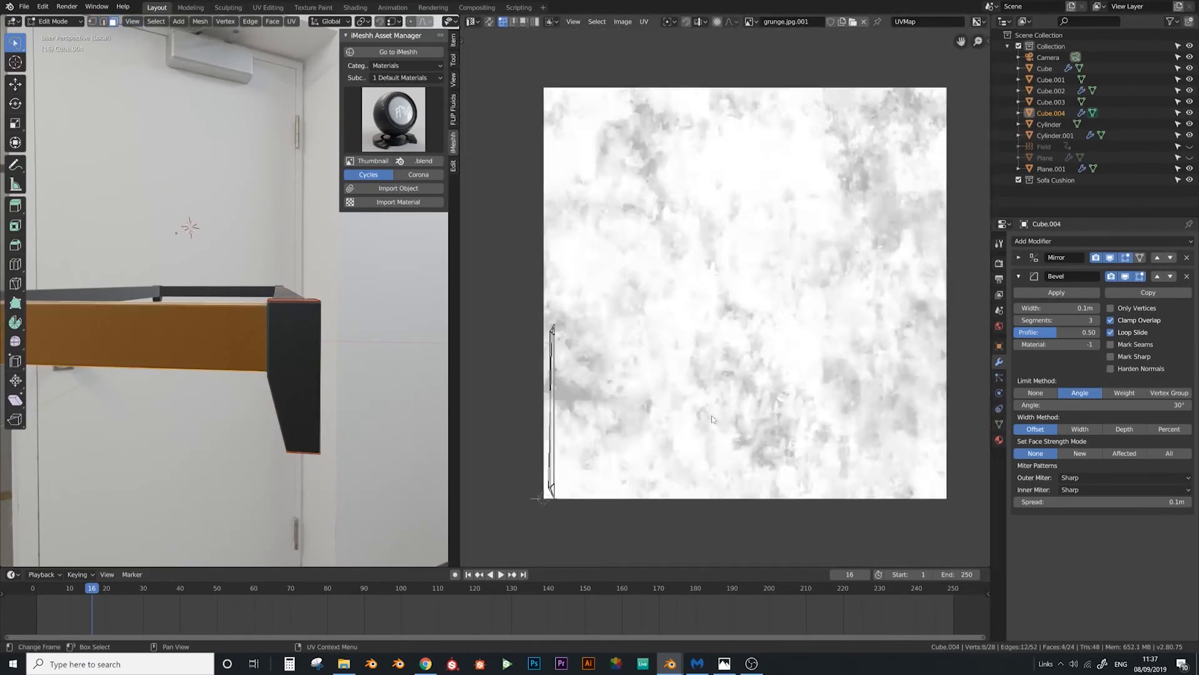
pyautogui.scroll(3, 624, 387)
pyautogui.moveTo(576, 424); pyautogui.dragTo(714, 336, button='middle')
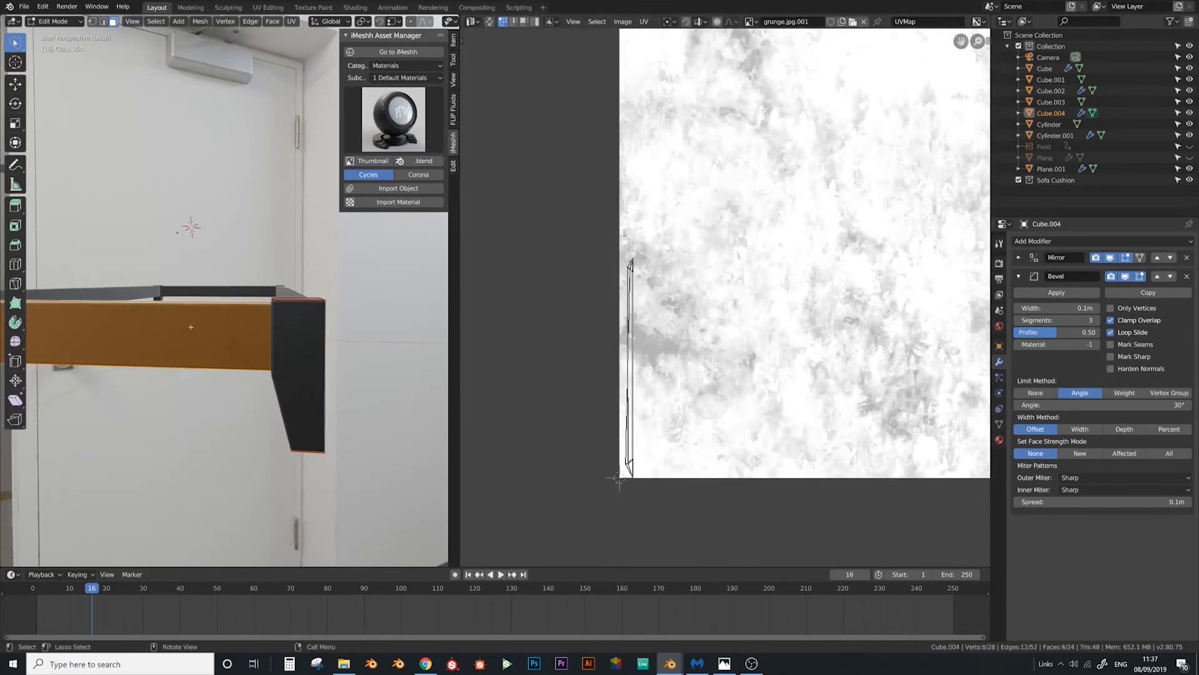
pyautogui.moveTo(190, 326); pyautogui.dragTo(114, 48, button='middle')
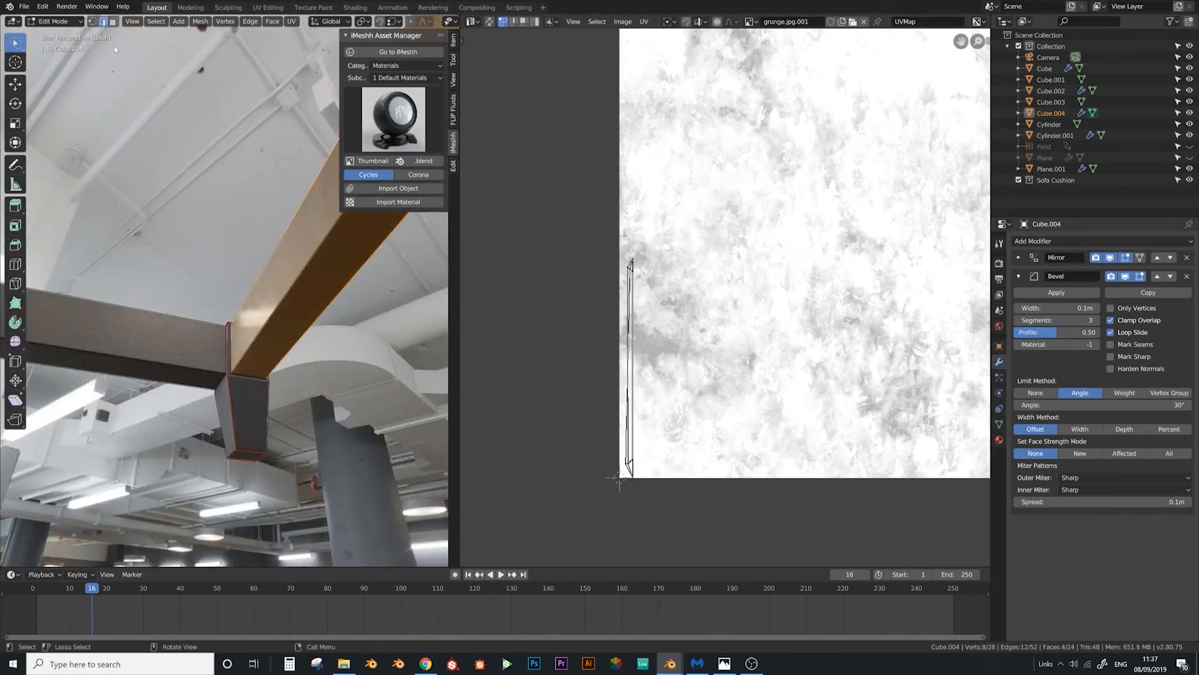
# Mark the edge loop running through the rails' lower inner corner at the foot as a seam
pyautogui.click(230, 371)
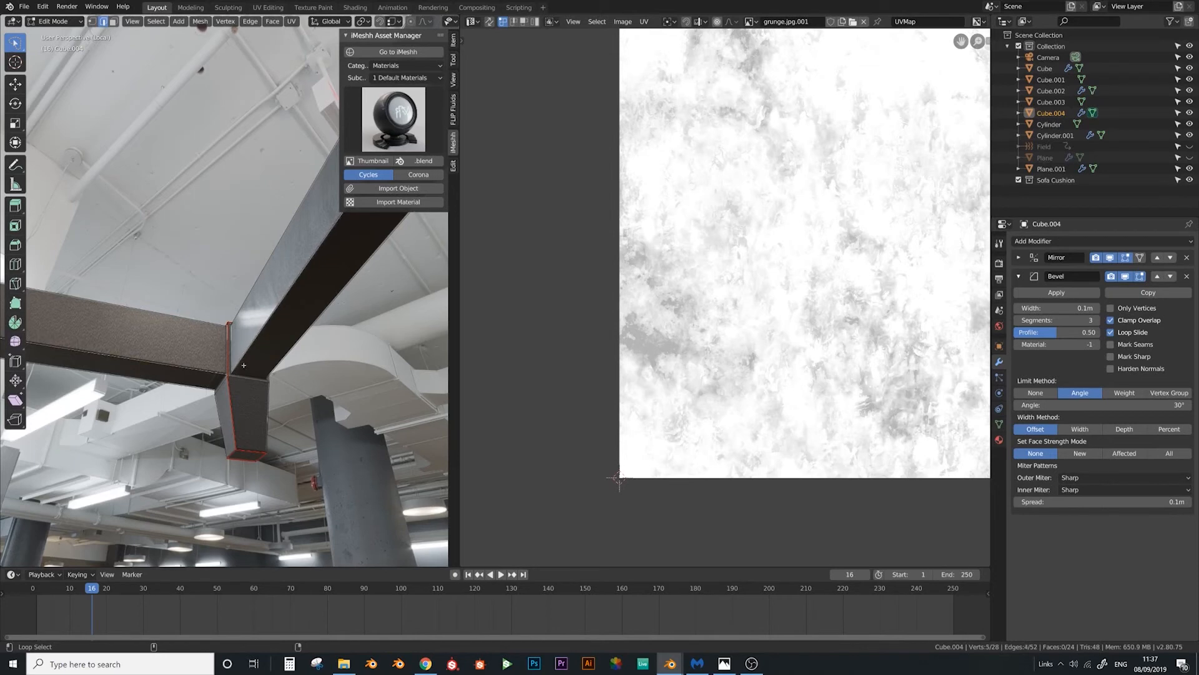
pyautogui.press('F3')
pyautogui.write('Mark Seam')
pyautogui.press('Return')
# Unwrap the whole feet frame again using the added rail seam
pyautogui.press('a')
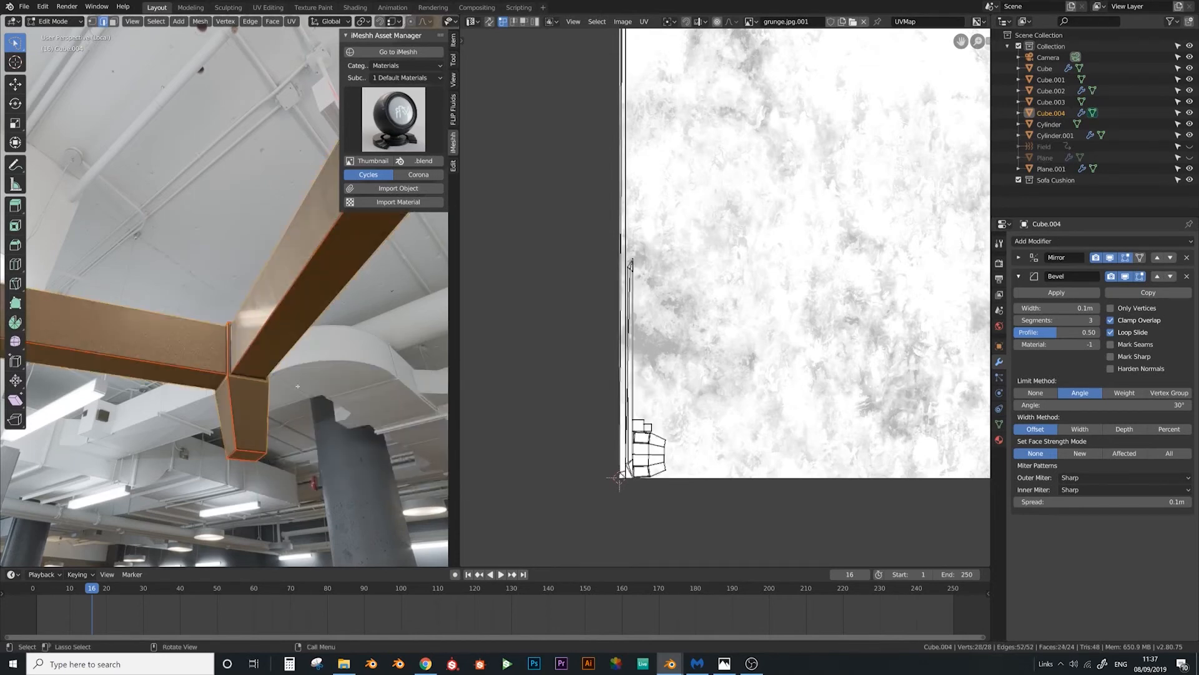
pyautogui.press('u')
pyautogui.click(297, 373)
pyautogui.moveTo(349, 312); pyautogui.dragTo(346, 404, button='middle')
# Return to Object Mode and leave local view to show the complete sofa
pyautogui.press('Tab')
pyautogui.press('KP_Divide')
pyautogui.scroll(-10, 345, 404)
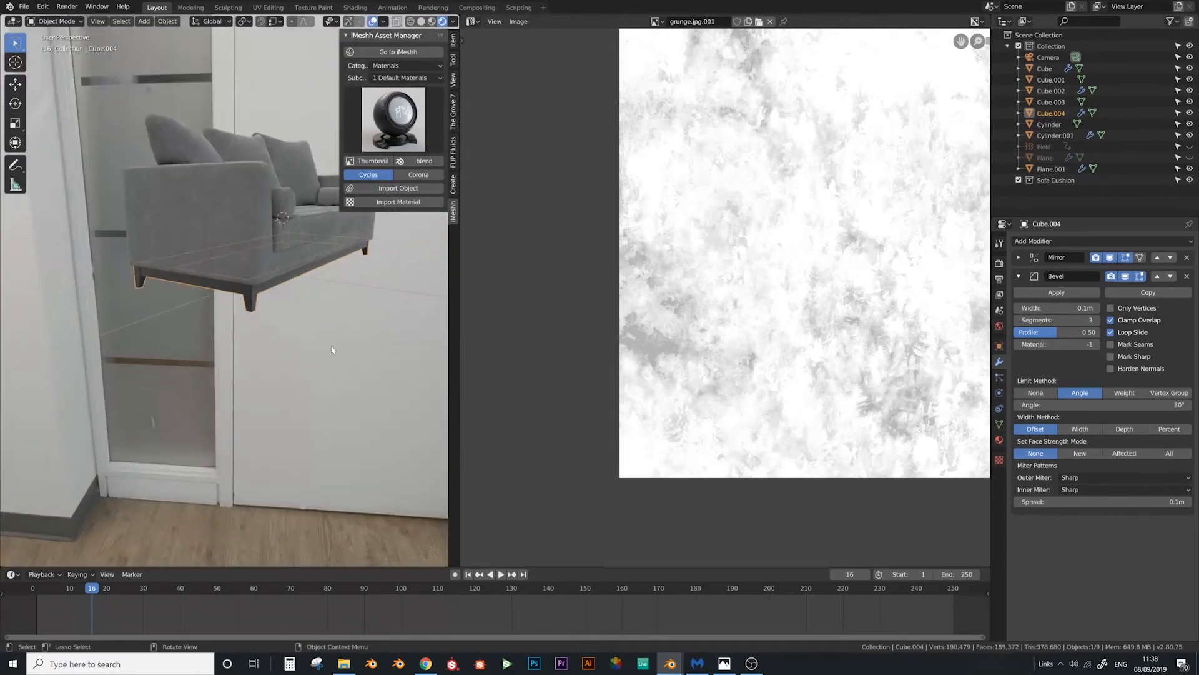
# Add a plane at the 3D cursor on the underside of a foot as a floor
pyautogui.keyDown('shift'); pyautogui.moveTo(331, 348); pyautogui.dragTo(316, 432, button='middle'); pyautogui.keyUp('shift')
pyautogui.moveTo(316, 431); pyautogui.dragTo(247, 231, button='middle')
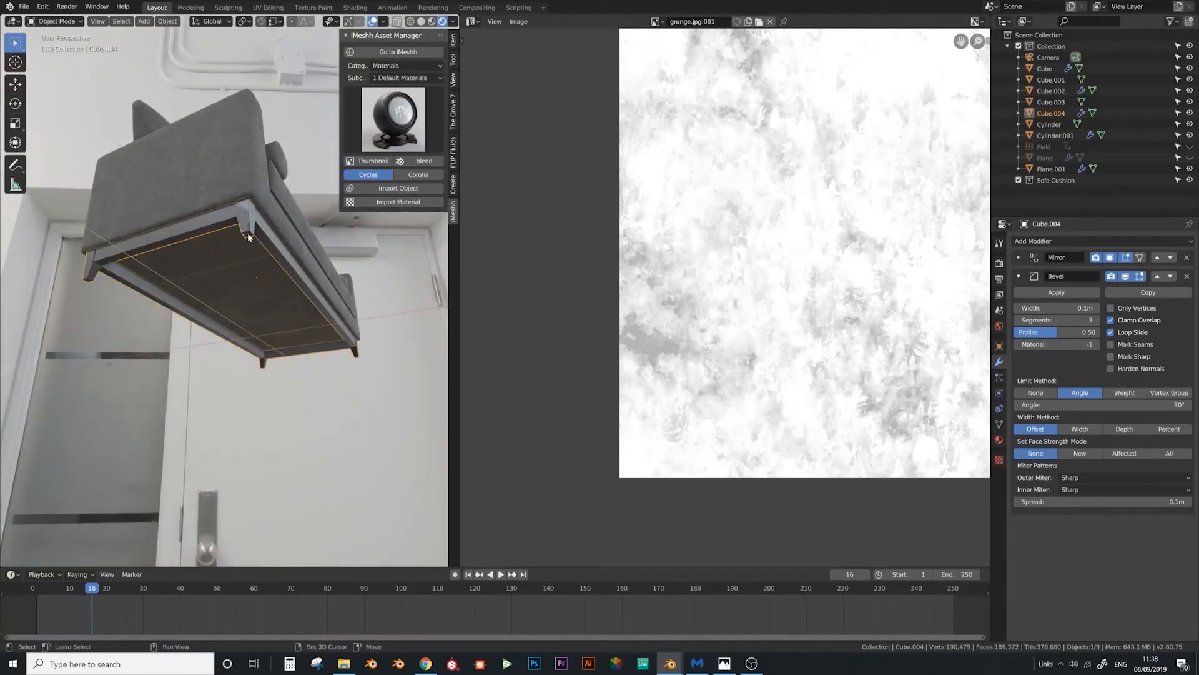
pyautogui.hotkey('shift', 'a')
pyautogui.moveTo(249, 234)
pyautogui.click(321, 234)
# In top view, move the plane about -0.54 m in X and 1.12 m in Y to centre it beneath the sofa
pyautogui.moveTo(320, 235); pyautogui.dragTo(283, 325, button='middle')
pyautogui.press('KP_7')
pyautogui.scroll(-3, 283, 321)
pyautogui.press('g')
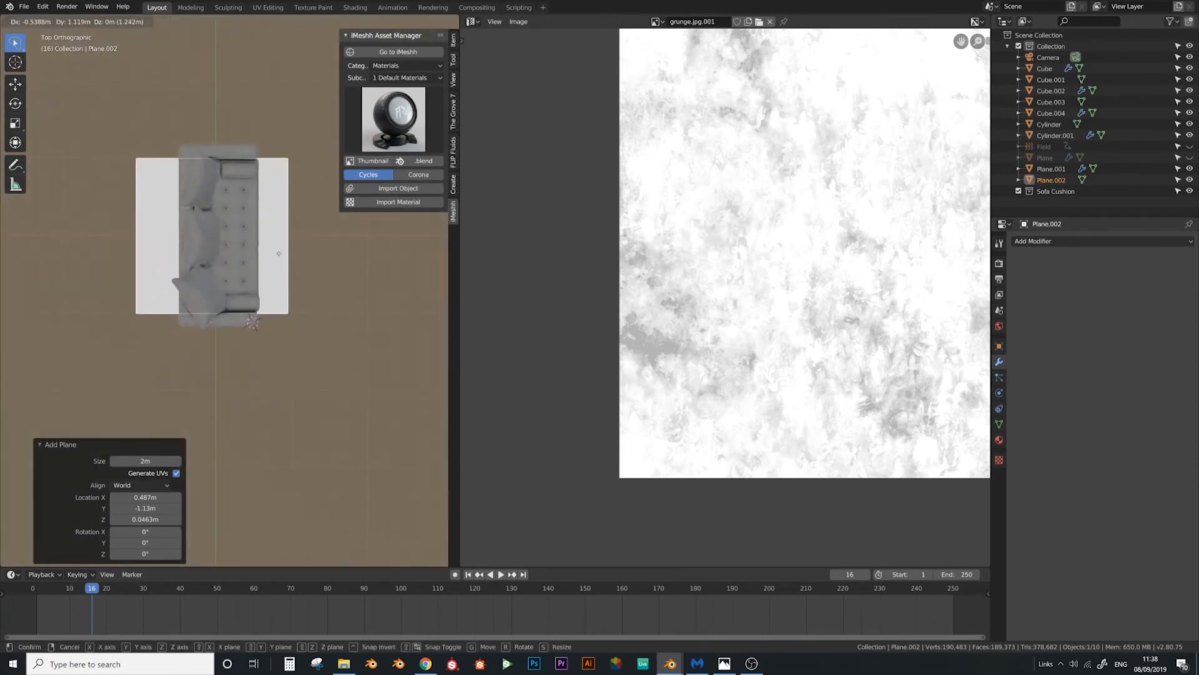
# Scale the floor plane by about 1.56, narrow it along X to about 0.66, and enlarge it by about 1.68
pyautogui.press('s')
pyautogui.press('x')
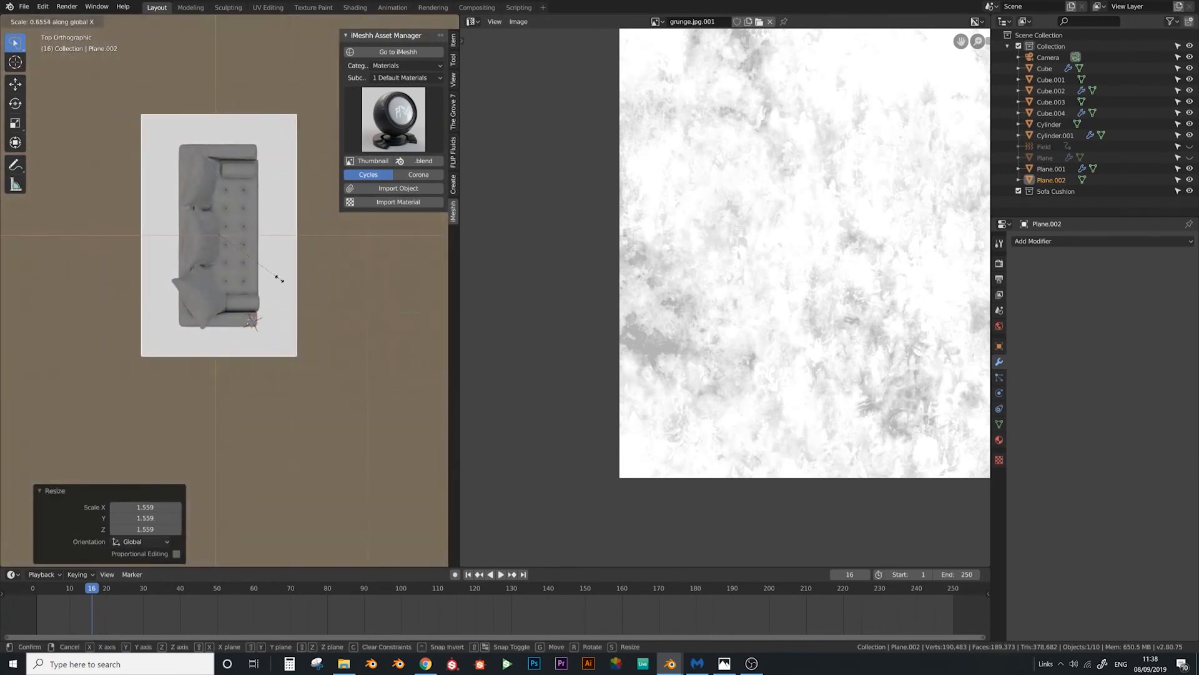
pyautogui.click(278, 279)
pyautogui.press('s')
pyautogui.click(319, 306)
pyautogui.moveTo(318, 307); pyautogui.dragTo(244, 269, button='middle')
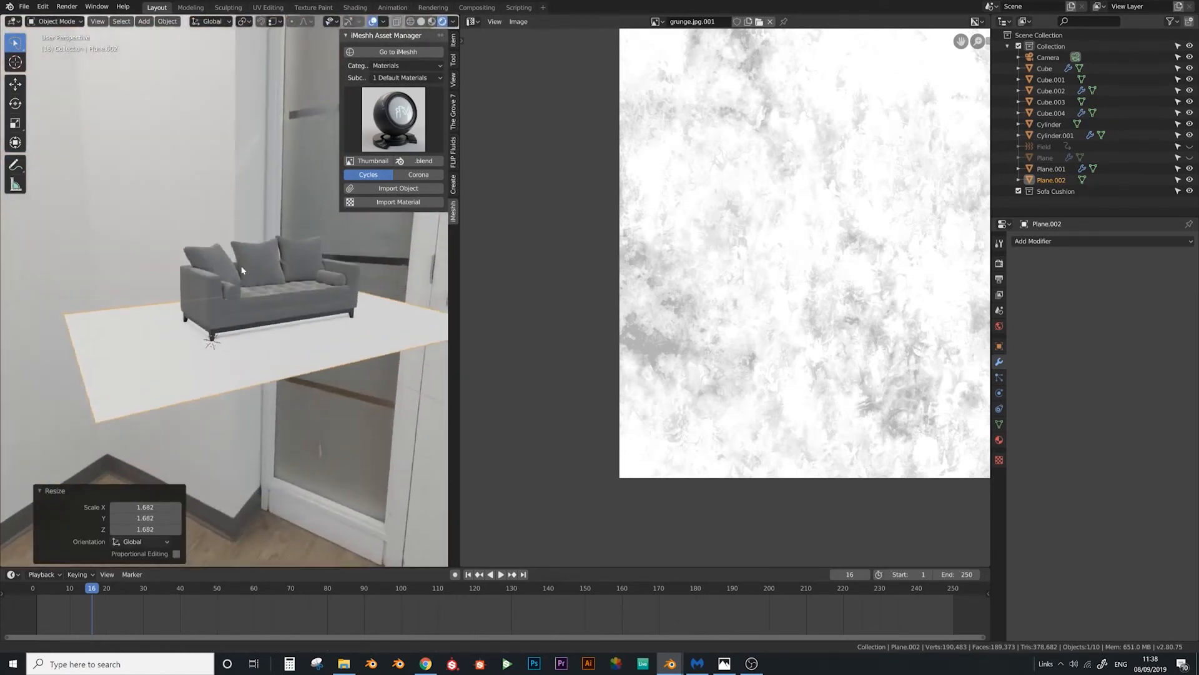
pyautogui.scroll(3, 243, 272)
# Enter camera view, select the camera and use Walk Navigation to bring it closer until the whole sofa fills the frame
pyautogui.press('KP_0')
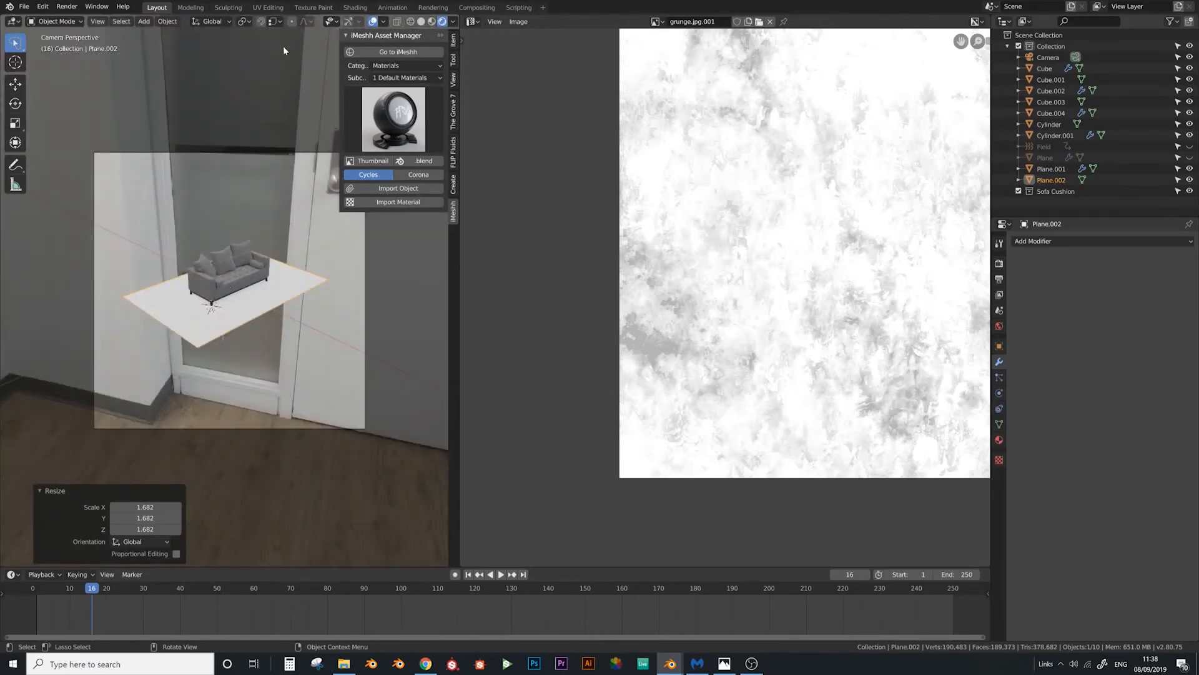
pyautogui.click(248, 153)
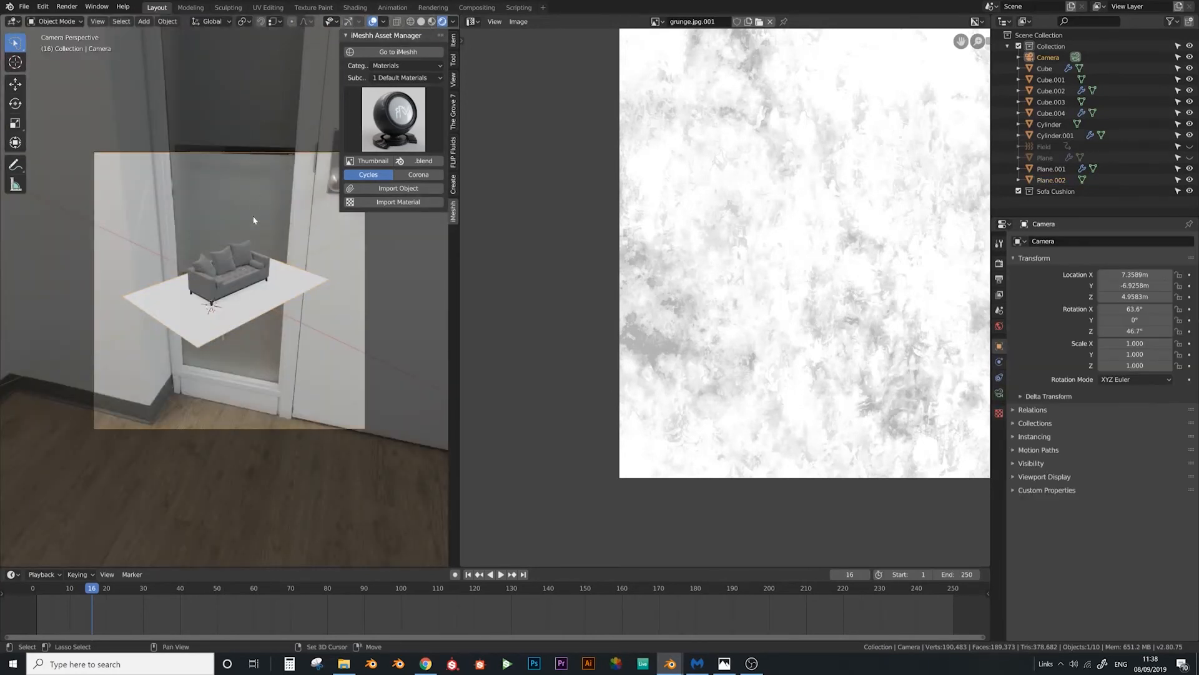
pyautogui.click(97, 21)
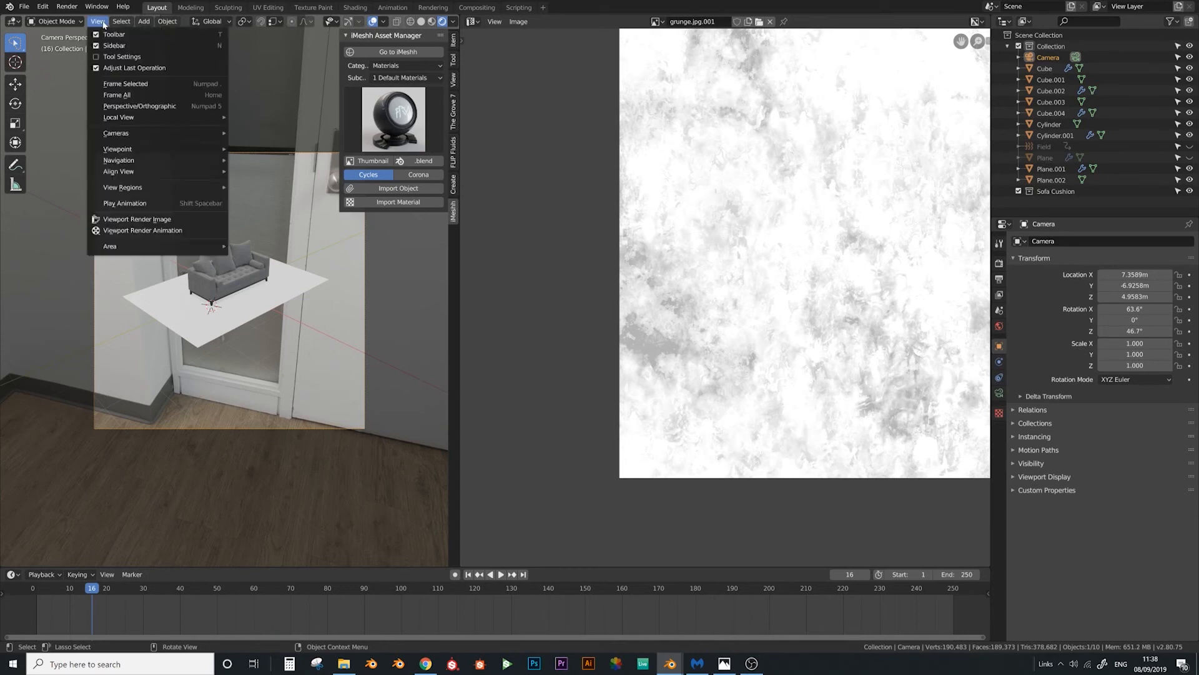
pyautogui.moveTo(131, 162)
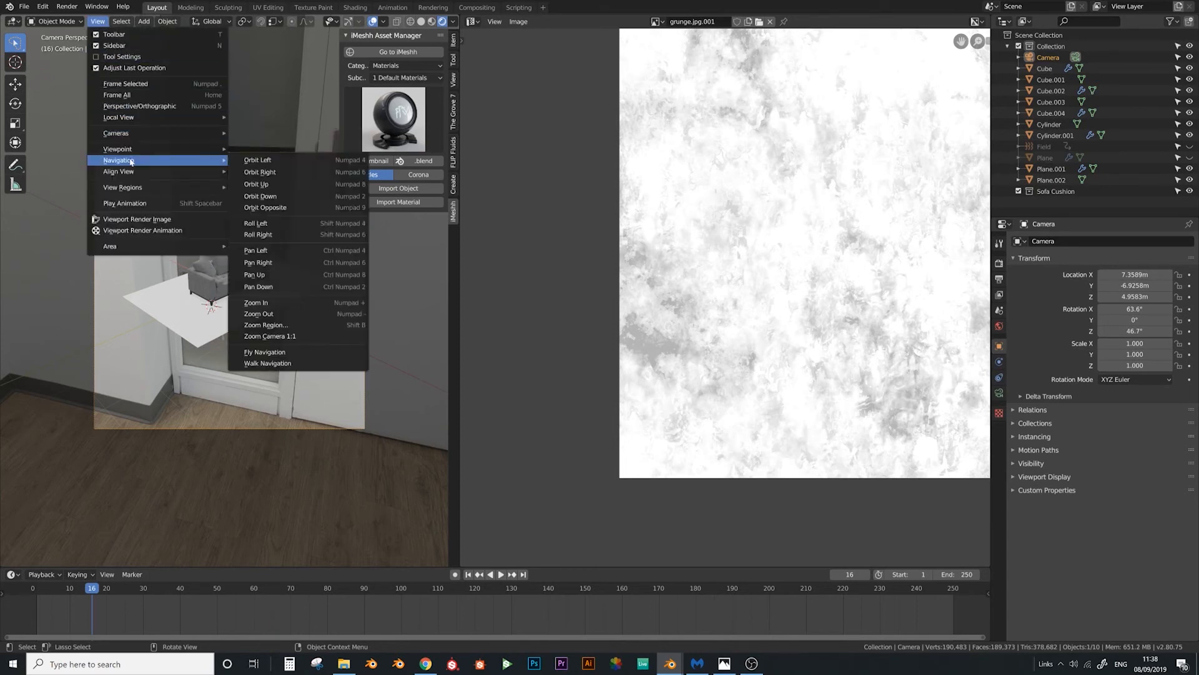
pyautogui.click(295, 361)
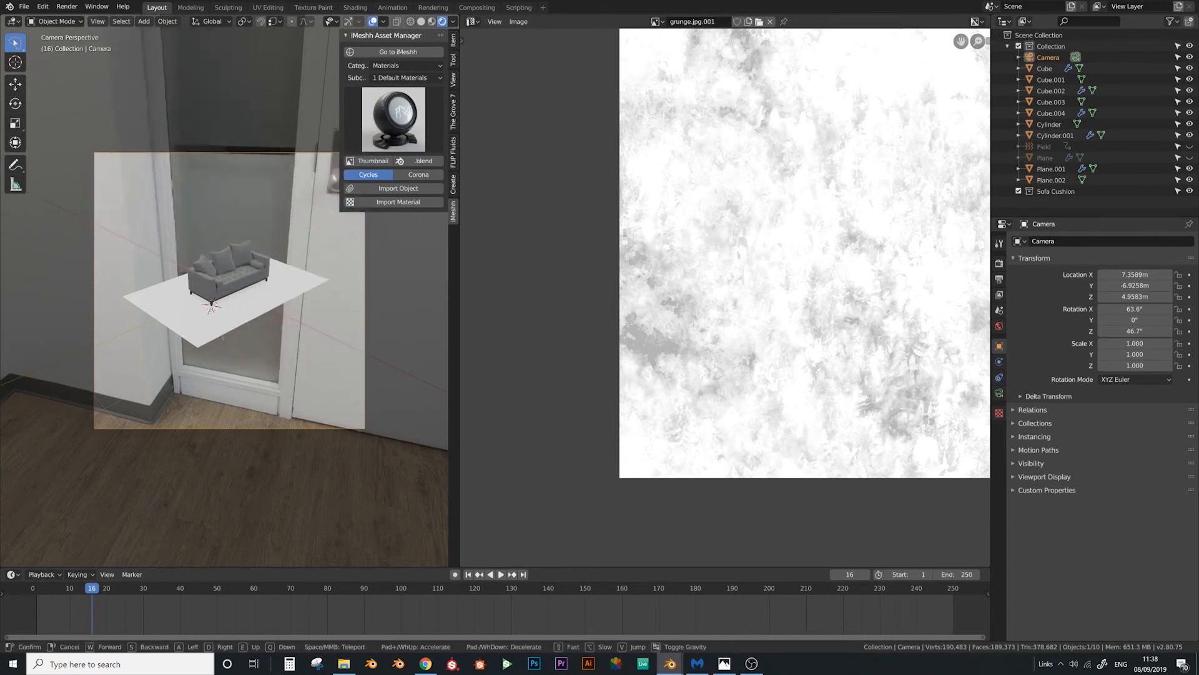
pyautogui.press('w')
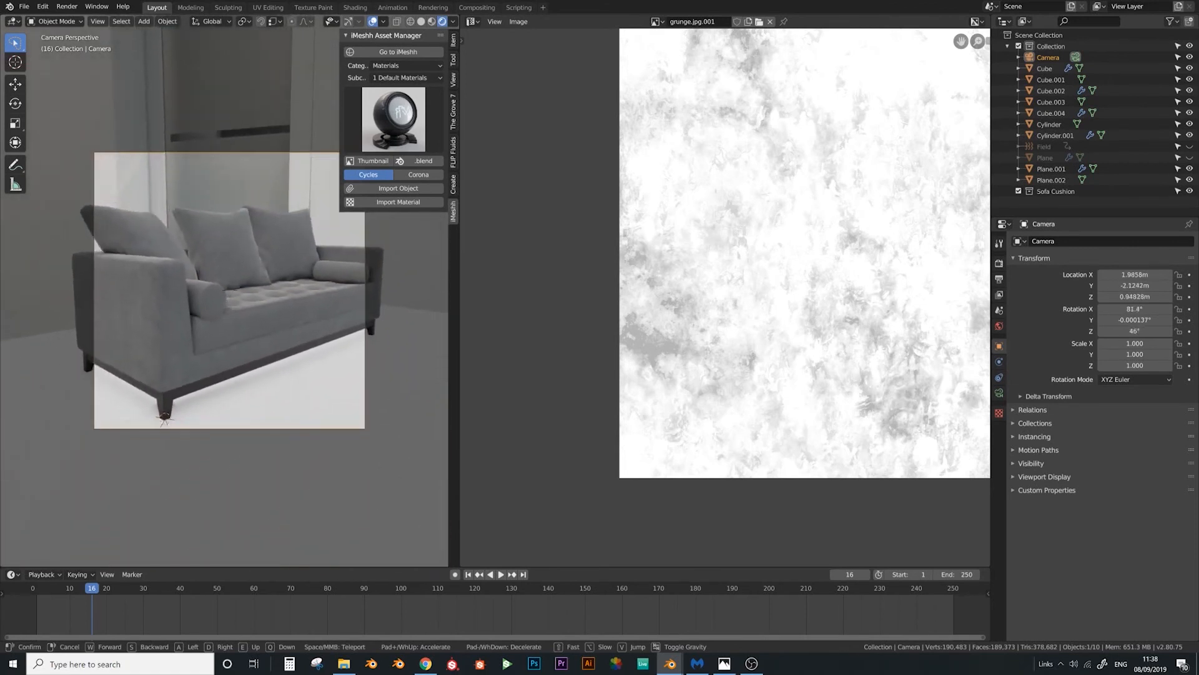
pyautogui.press('s')
pyautogui.press('w')
pyautogui.press('s')
pyautogui.click(230, 290)
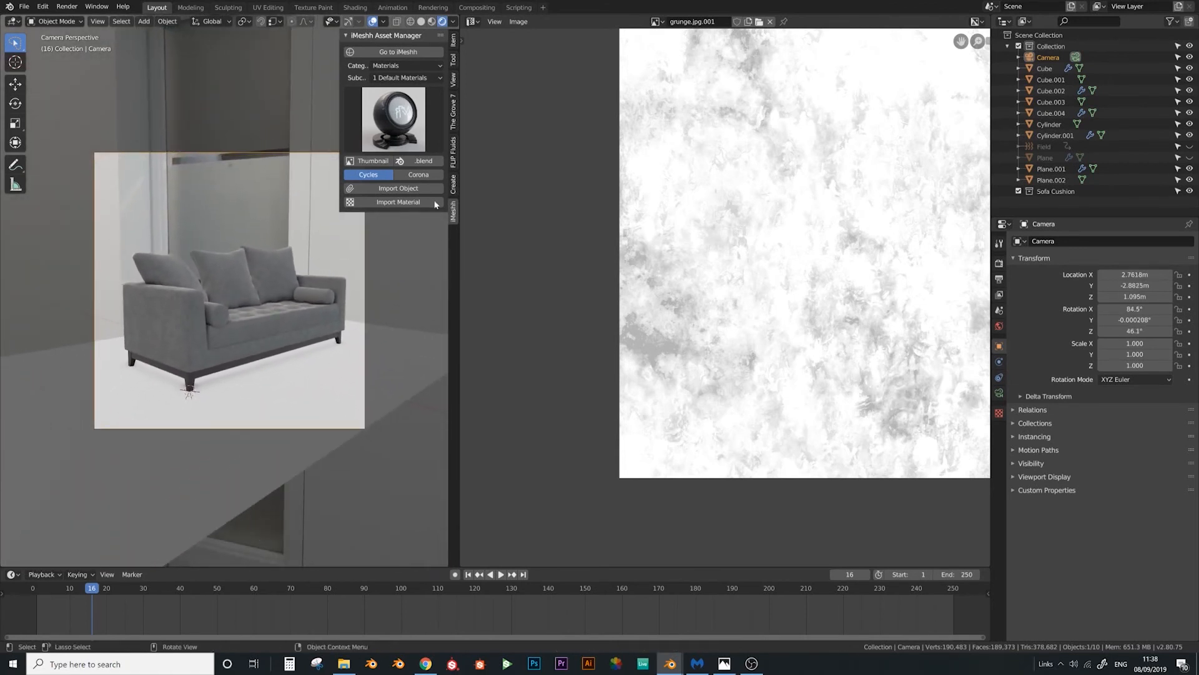
# Set the camera's focal length to 80 mm
pyautogui.click(999, 392)
pyautogui.click(1145, 294)
pyautogui.write('8')
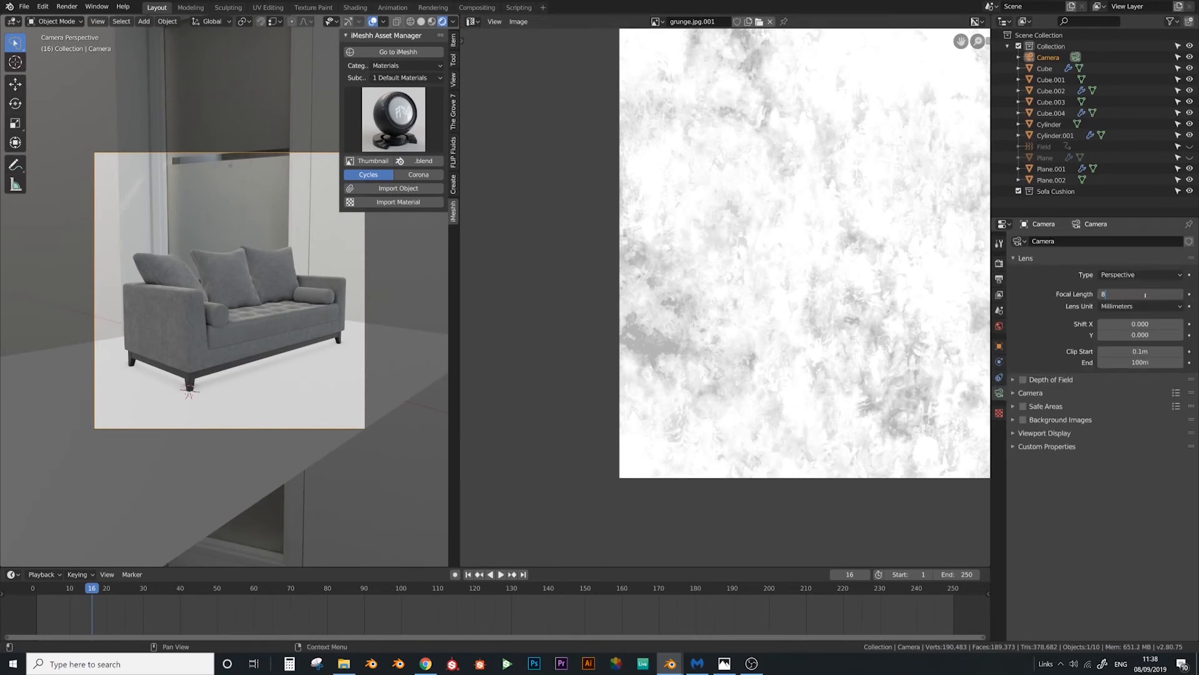
pyautogui.write('0')
pyautogui.press('Return')
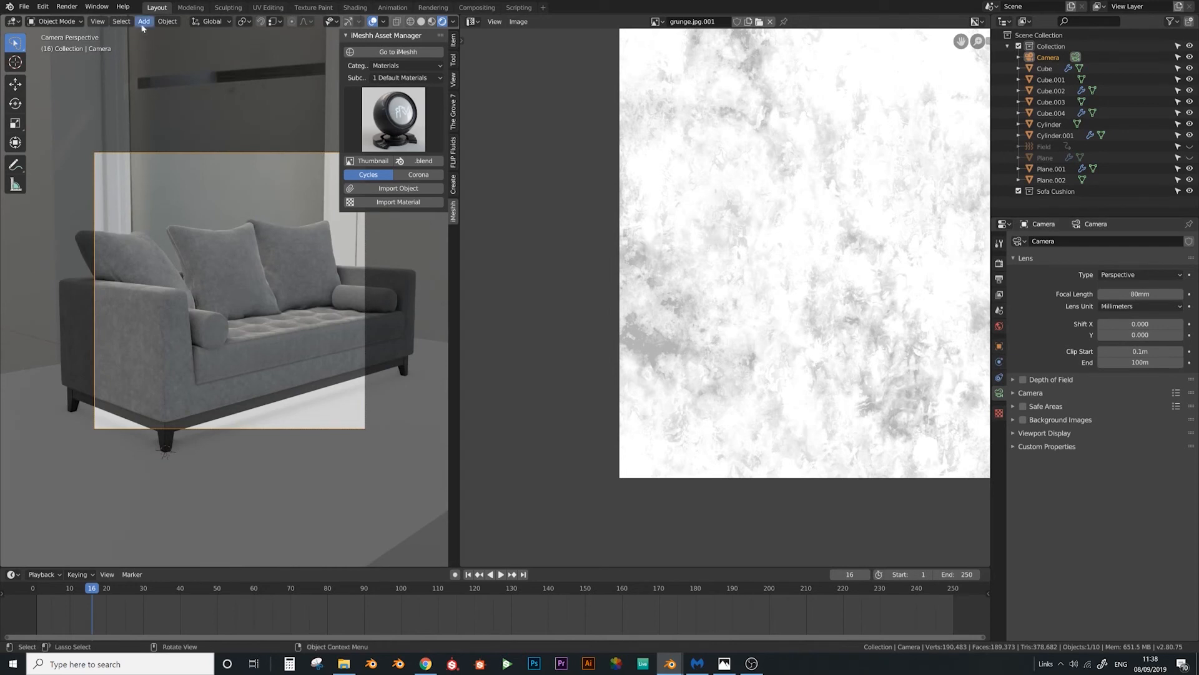
# With Walk Navigation, lower the camera and pull it back until the sofa fits inside the frame again
pyautogui.click(100, 23)
pyautogui.click(98, 23)
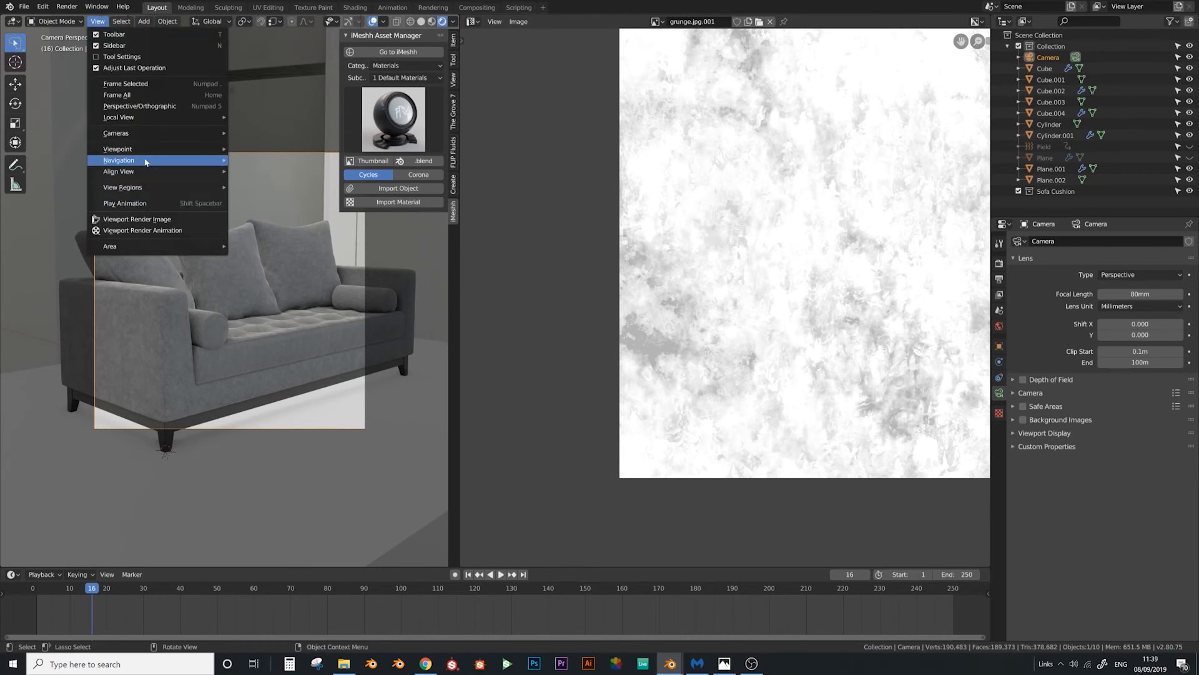
pyautogui.moveTo(145, 161)
pyautogui.click(262, 364)
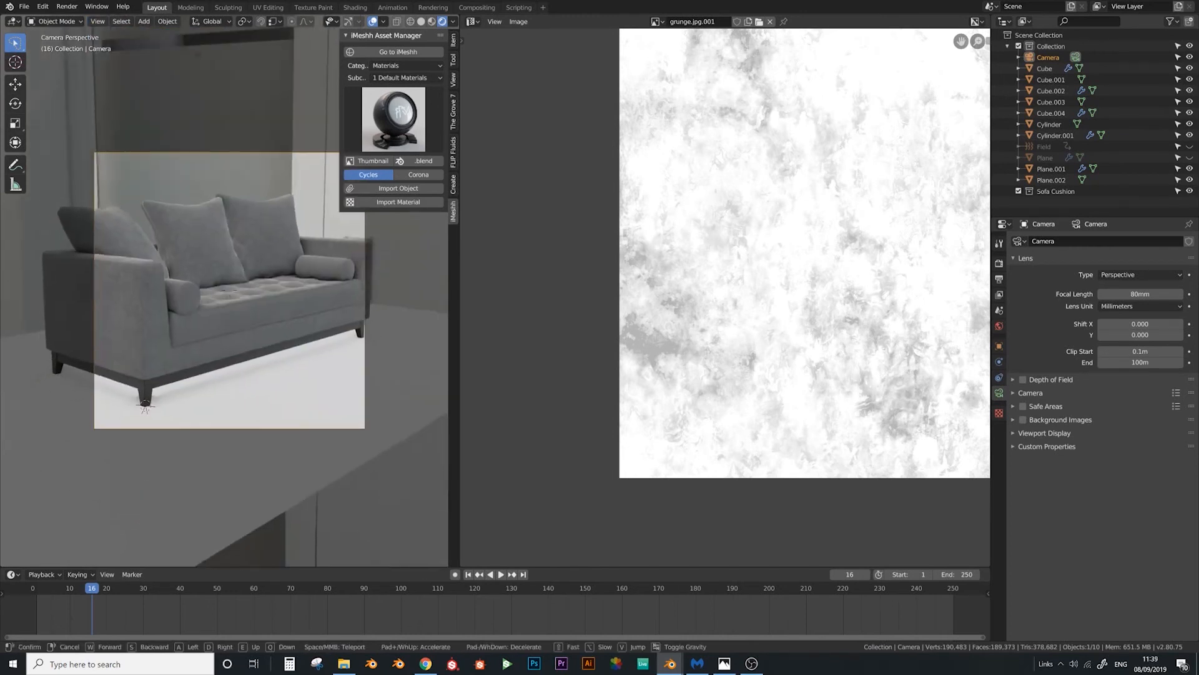
pyautogui.press('q')
pyautogui.press('s')
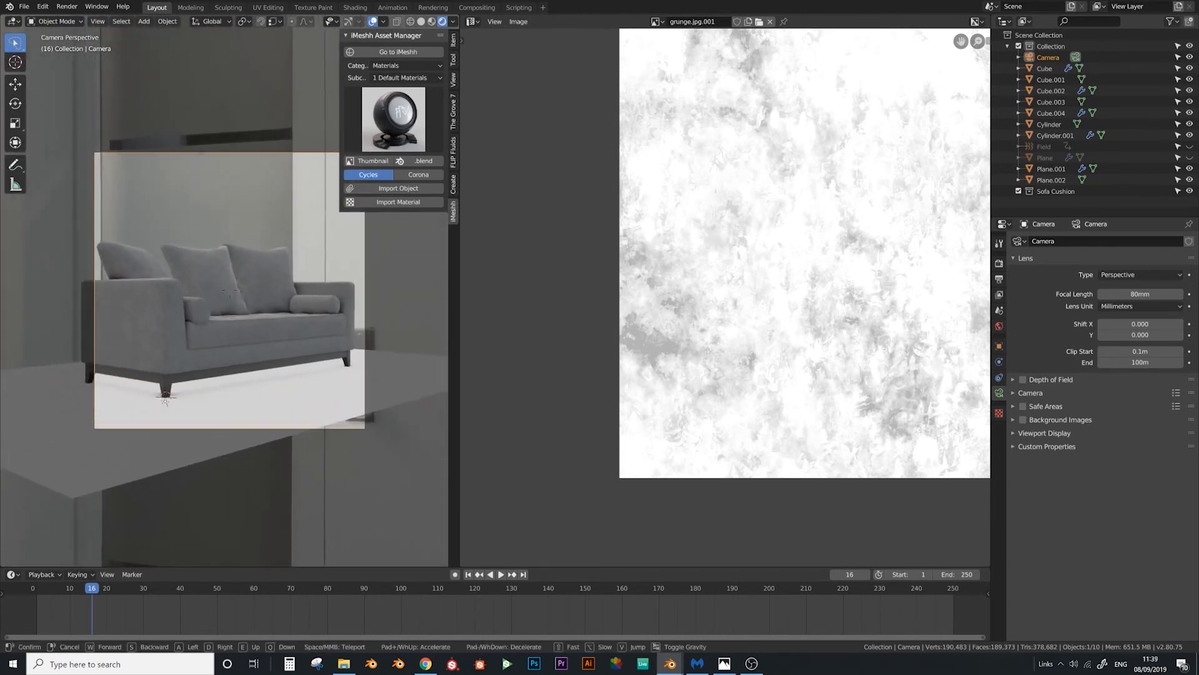
pyautogui.press('s')
pyautogui.click(229, 293)
# Scale the floor plane up by about 3.161 so it extends beyond the camera frame
pyautogui.click(253, 367)
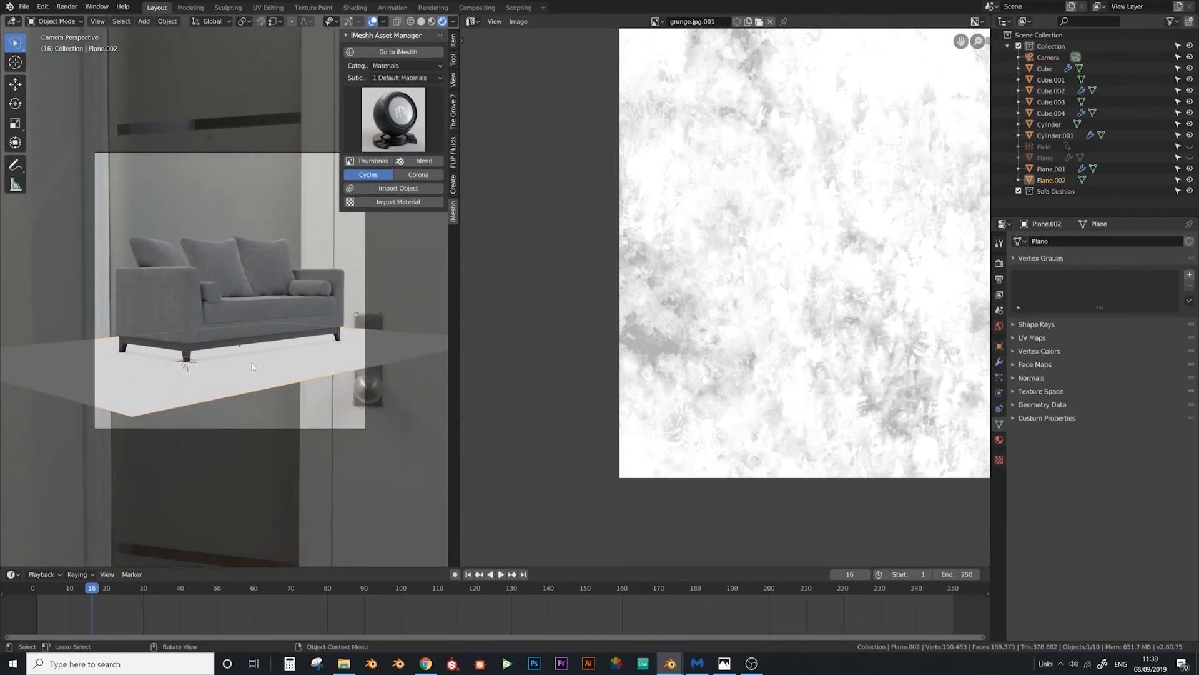
pyautogui.press('s')
pyautogui.click(278, 397)
pyautogui.keyDown('shift'); pyautogui.moveTo(286, 307); pyautogui.dragTo(279, 335, button='middle'); pyautogui.keyUp('shift')
pyautogui.scroll(2, 279, 335)
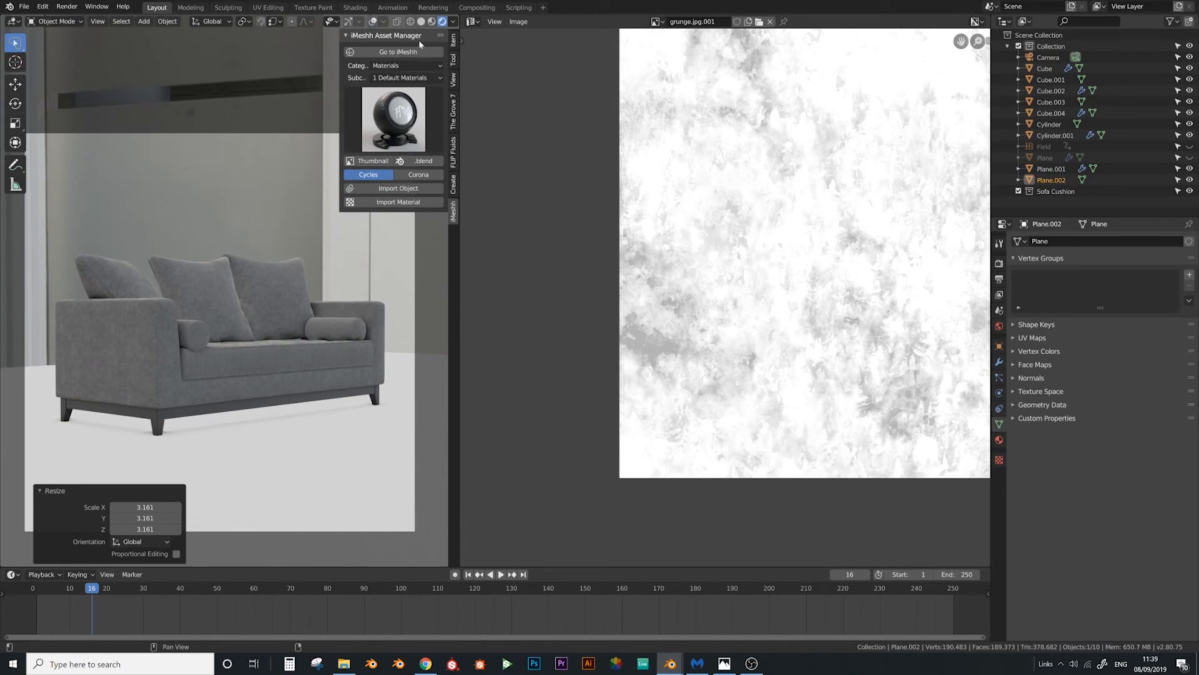
# Collapse the iMeshh Asset Manager section and switch the render engine to Cycles
pyautogui.click(345, 36)
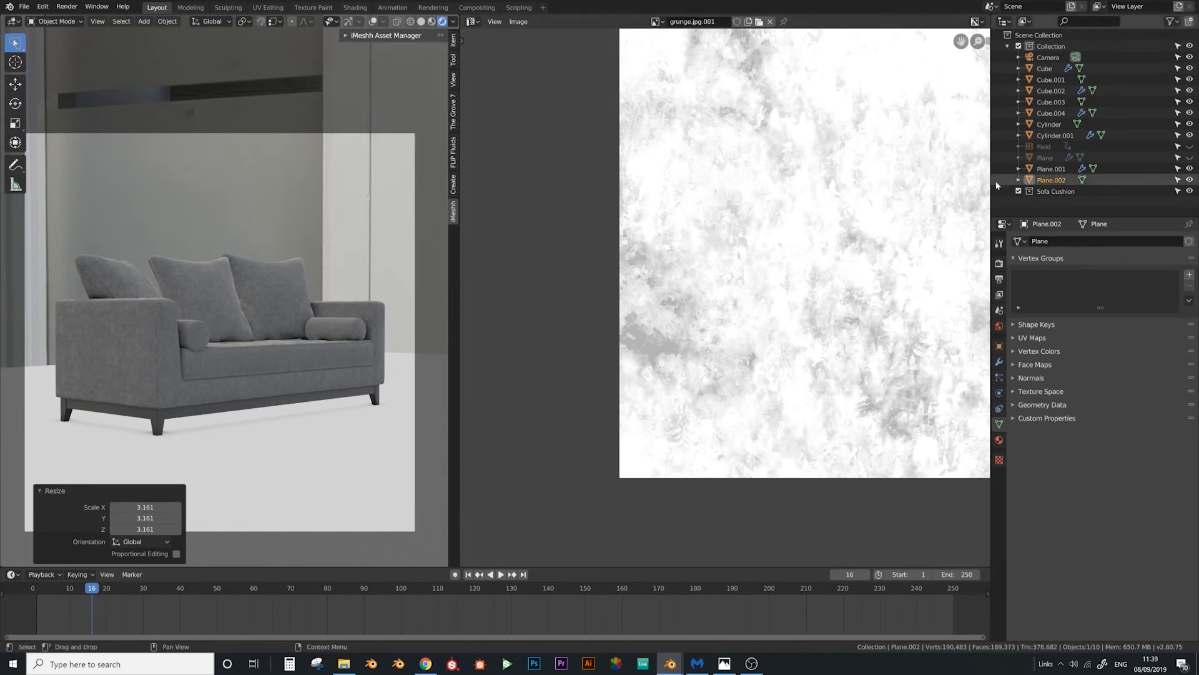
pyautogui.click(999, 263)
pyautogui.click(1125, 242)
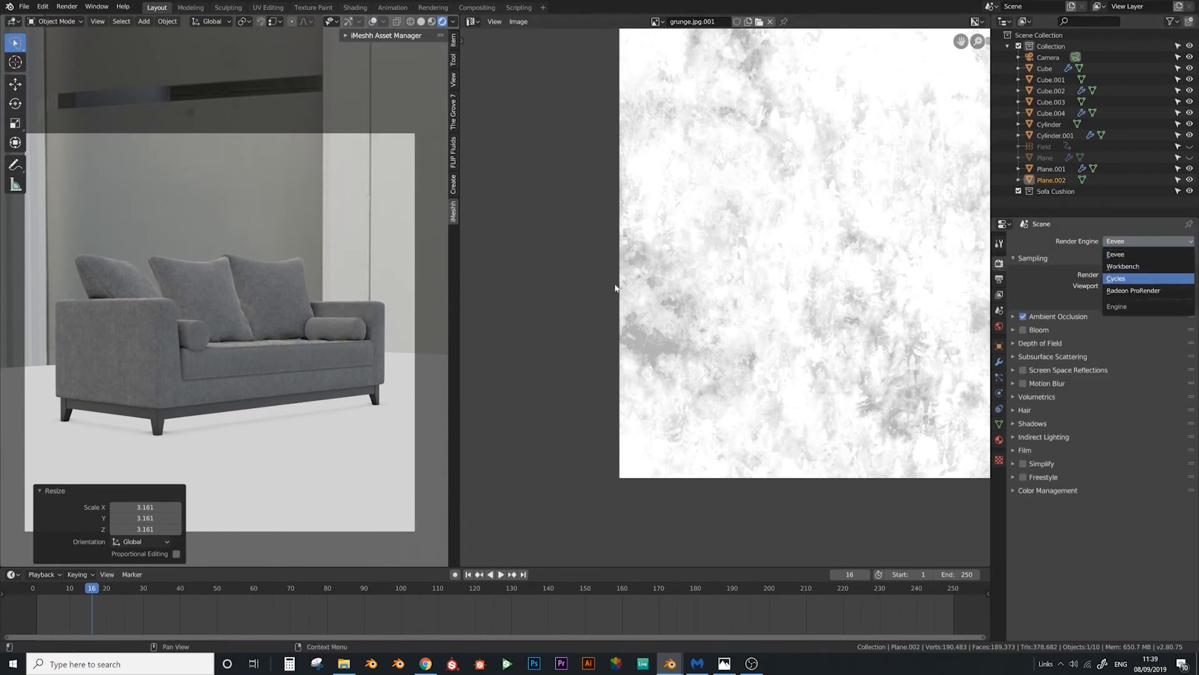
pyautogui.press('Return')
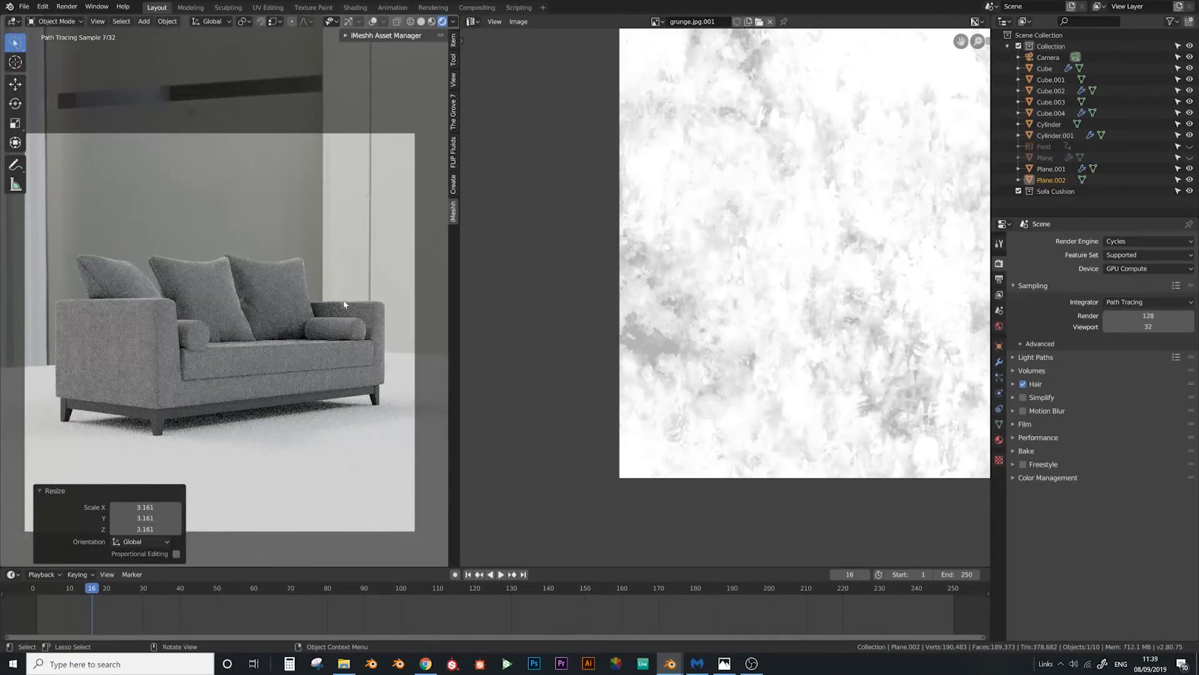
# In solid shading, walk the camera to a slightly higher view showing the tufted seat, and return to rendered shading
pyautogui.click(336, 145)
pyautogui.press('z')
pyautogui.press('z')
pyautogui.press('z')
pyautogui.click(133, 133)
pyautogui.click(97, 21)
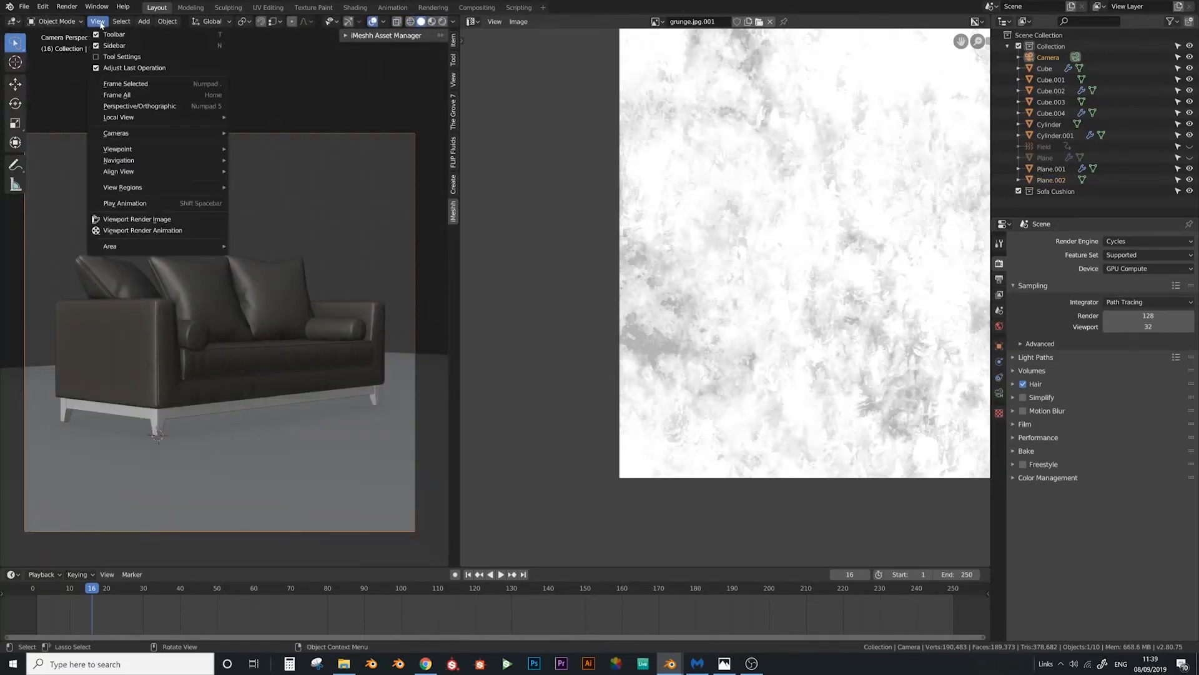
pyautogui.moveTo(113, 161)
pyautogui.click(268, 352)
pyautogui.press('w')
pyautogui.press('s')
pyautogui.click(287, 310)
pyautogui.press('z')
pyautogui.click(273, 251)
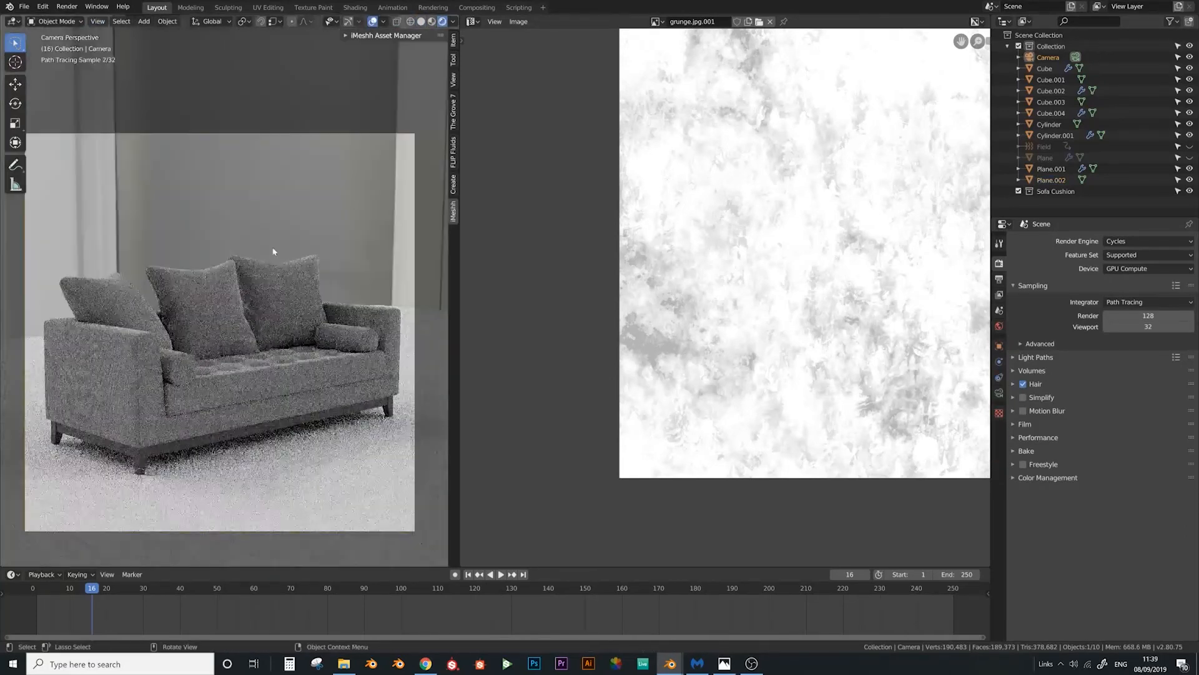
# Return to solid shading and add a UV sphere at a tuft dimple on the seat cushion as a button
pyautogui.click(400, 293)
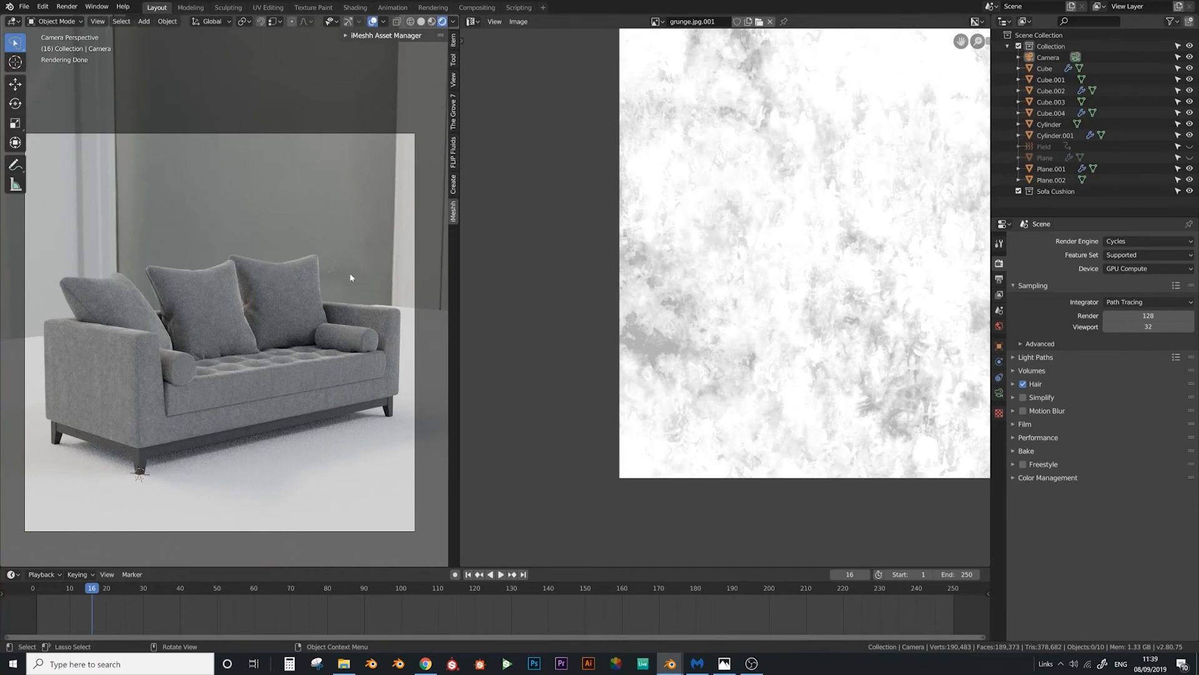
pyautogui.press('z')
pyautogui.click(389, 290)
pyautogui.click(303, 304)
pyautogui.moveTo(303, 304)
pyautogui.mouseDown(button='middle')
pyautogui.moveTo(321, 327)
pyautogui.moveTo(271, 392)
pyautogui.mouseUp(button='middle')
pyautogui.scroll(6, 302, 354)
pyautogui.scroll(6, 293, 356)
pyautogui.scroll(5, 260, 291)
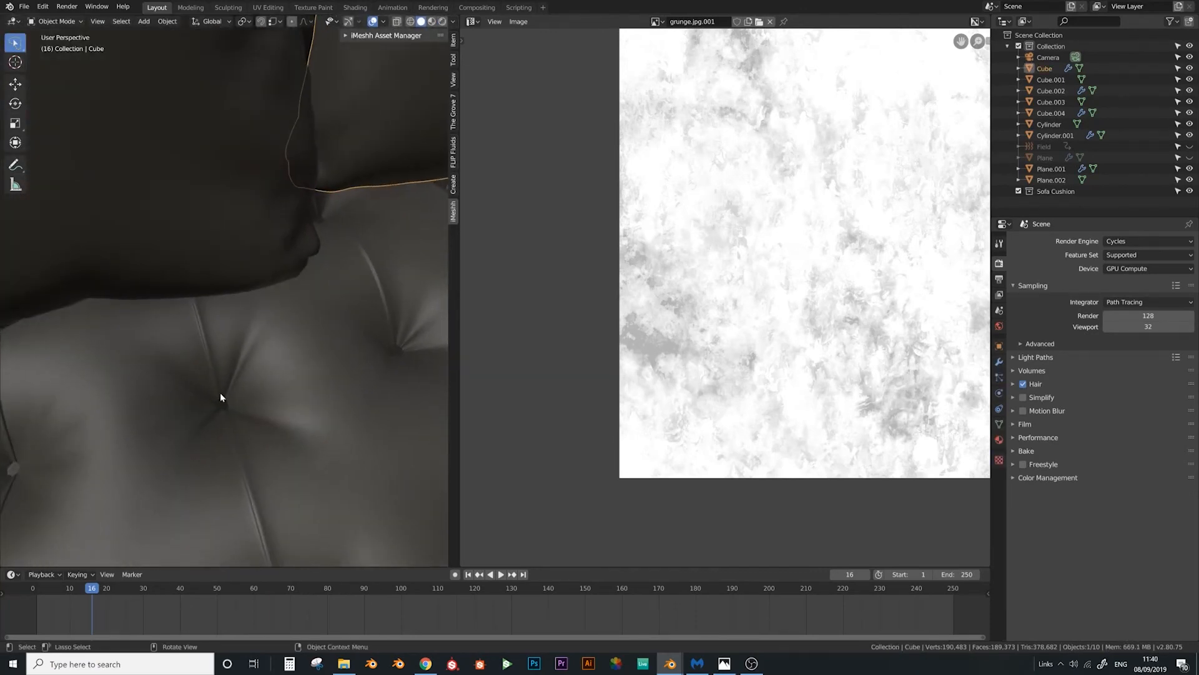
pyautogui.hotkey('shift', 'a')
pyautogui.moveTo(222, 397)
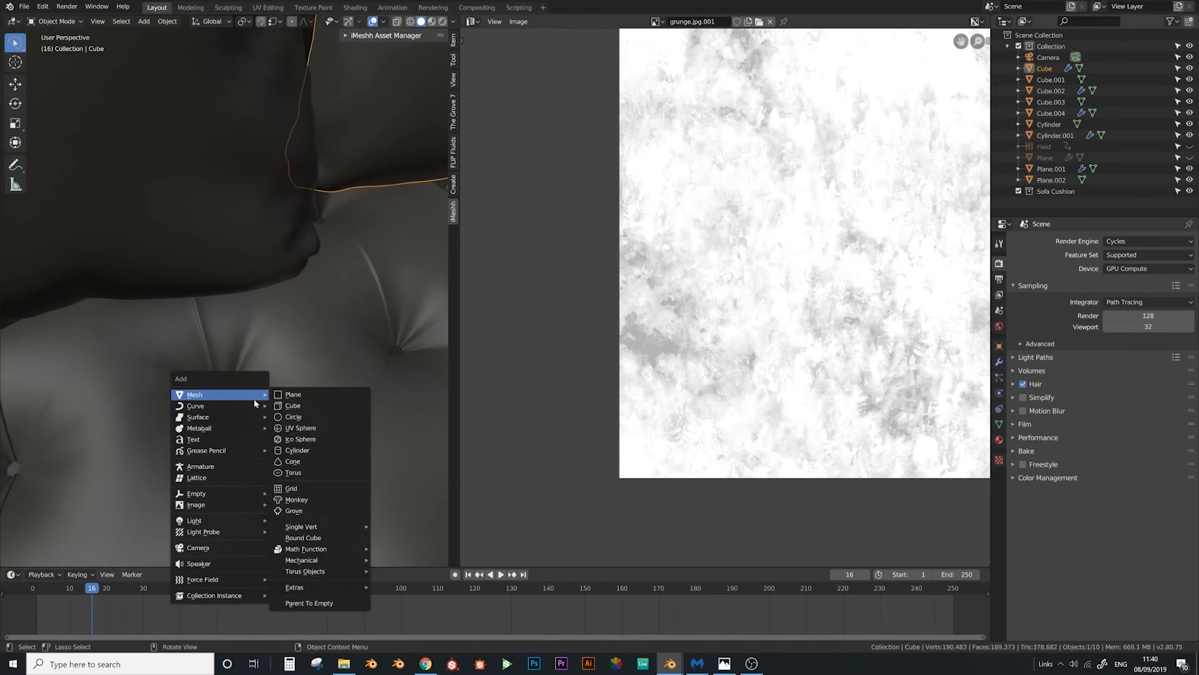
pyautogui.click(294, 428)
# Scale the sphere by about 0.478, flatten it along Z, and shrink it by about 0.051 to button size
pyautogui.press('KP_Decimal')
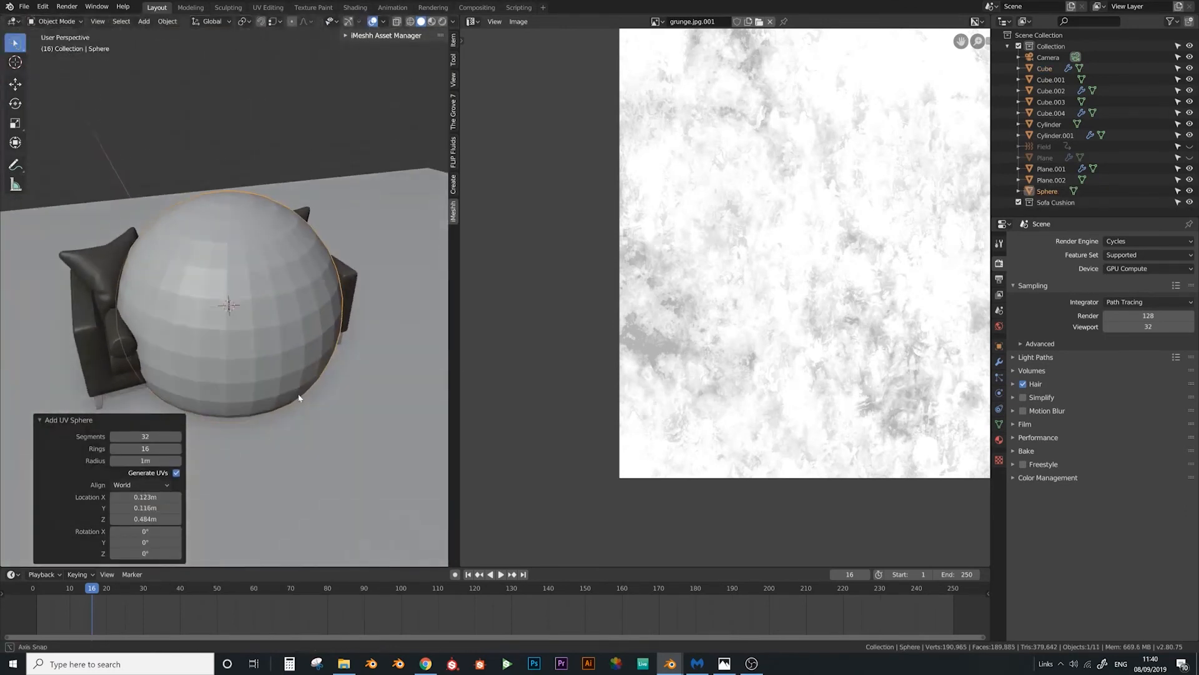
pyautogui.press('s')
pyautogui.click(262, 349)
pyautogui.press('s')
pyautogui.press('z')
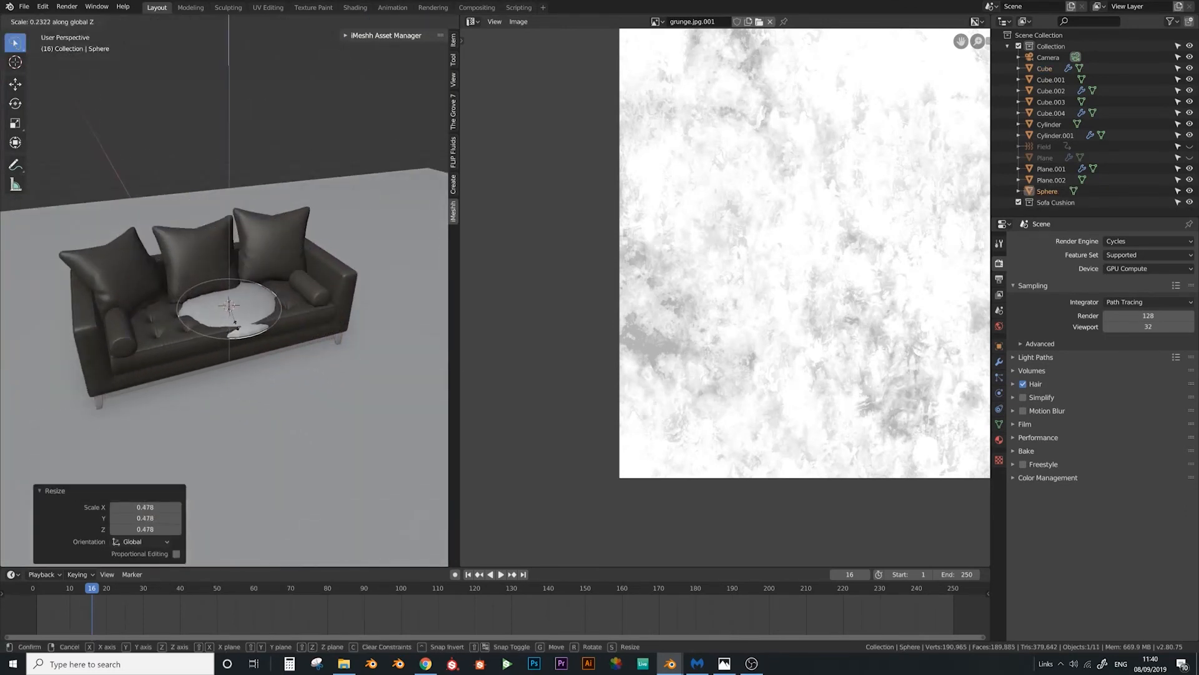
pyautogui.click(273, 388)
pyautogui.press('s')
pyautogui.click(234, 309)
pyautogui.press('KP_Decimal')
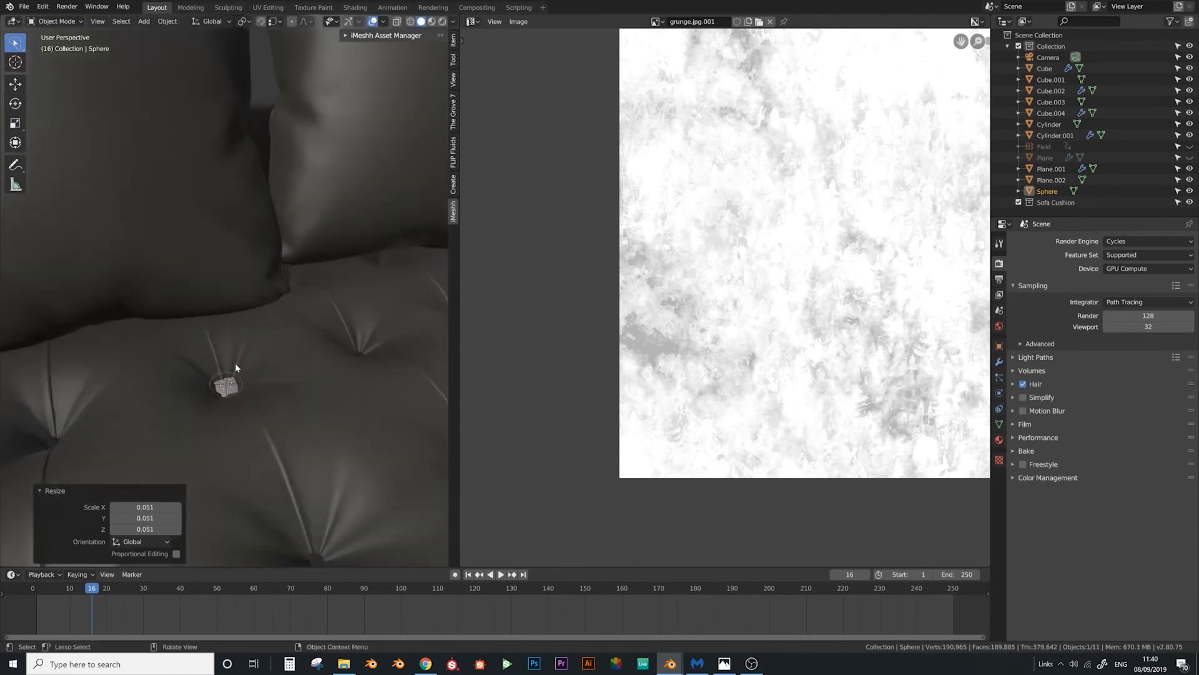
# Fine-tune the button's size and move it onto the centre of the tuft dimple
pyautogui.scroll(3, 236, 369)
pyautogui.moveTo(257, 417)
pyautogui.mouseDown(button='middle')
pyautogui.moveTo(238, 446)
pyautogui.moveTo(158, 385)
pyautogui.moveTo(215, 410)
pyautogui.moveTo(244, 402)
pyautogui.mouseUp(button='middle')
pyautogui.press('s')
pyautogui.click(227, 429)
pyautogui.press('g')
pyautogui.click(150, 376)
pyautogui.press('g')
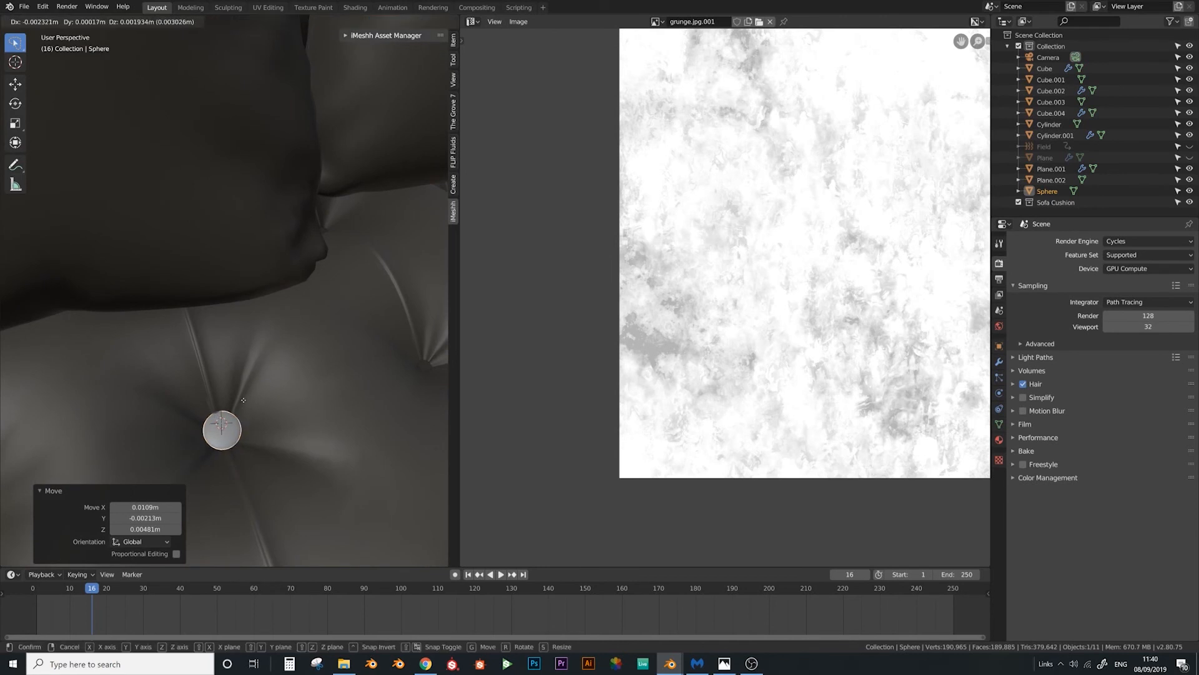
pyautogui.click(244, 403)
# Link the seat cushion's material to the button sphere and shade the button smooth
pyautogui.keyDown('shift'); pyautogui.click(282, 405); pyautogui.keyUp('shift')
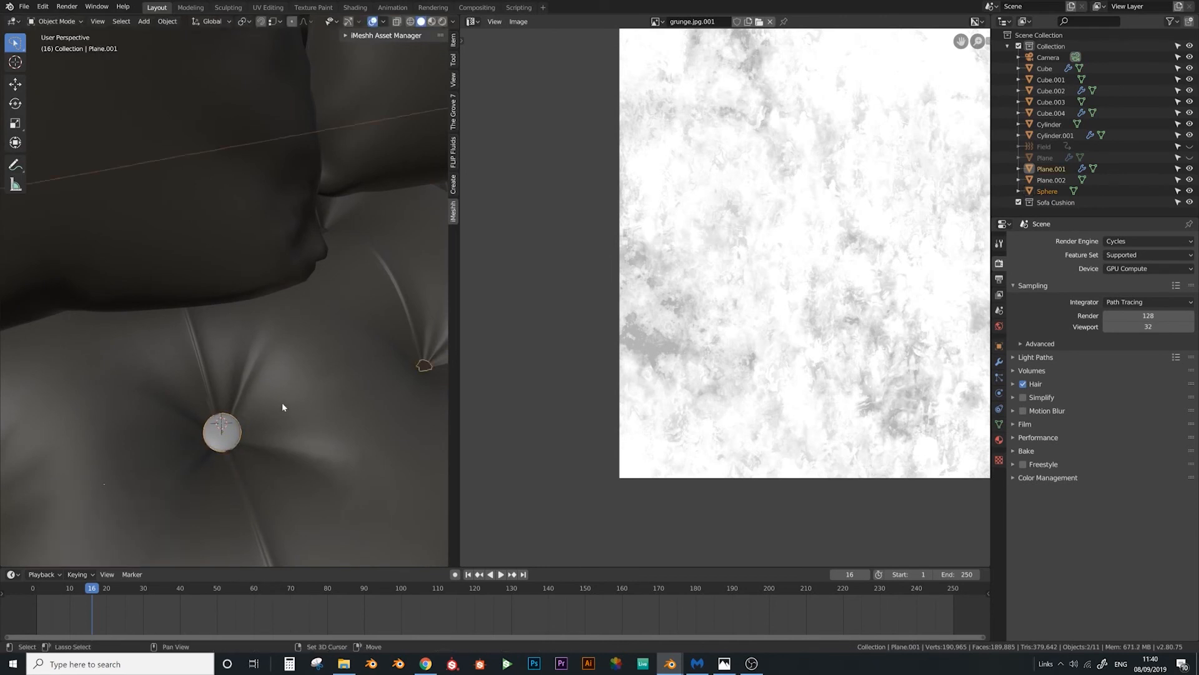
pyautogui.click(233, 424)
pyautogui.press('Tab')
pyautogui.press('Tab')
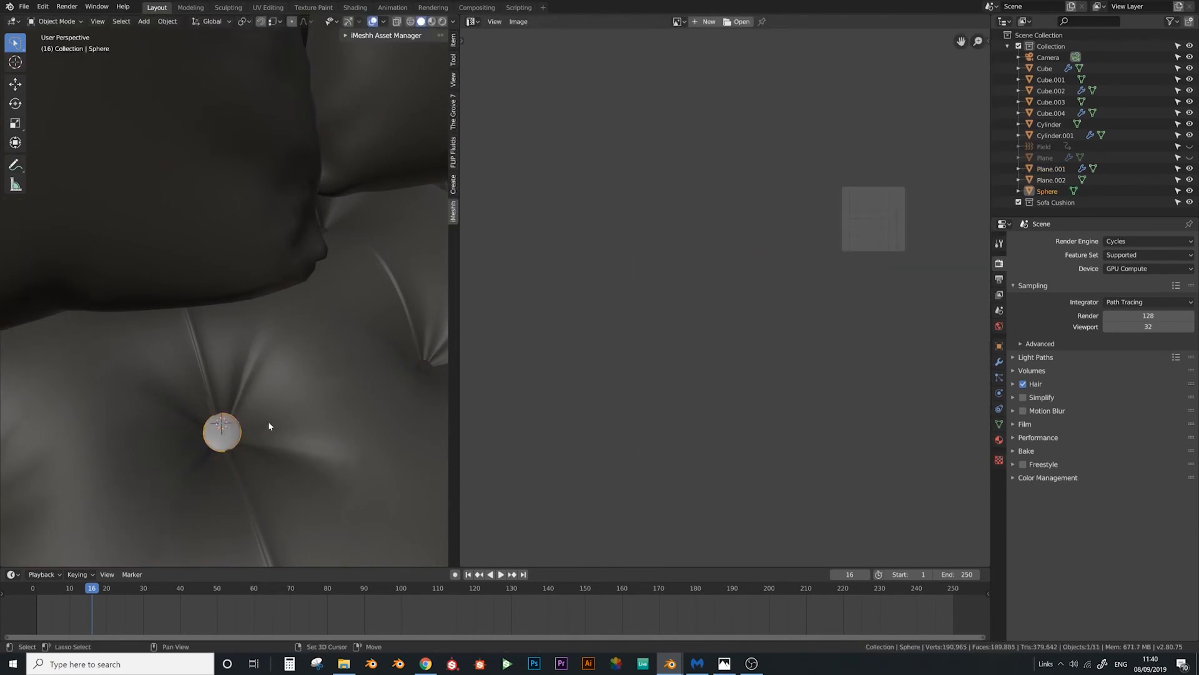
pyautogui.keyDown('shift'); pyautogui.click(268, 421); pyautogui.keyUp('shift')
pyautogui.hotkey('ctrl', 'l')
pyautogui.click(269, 426)
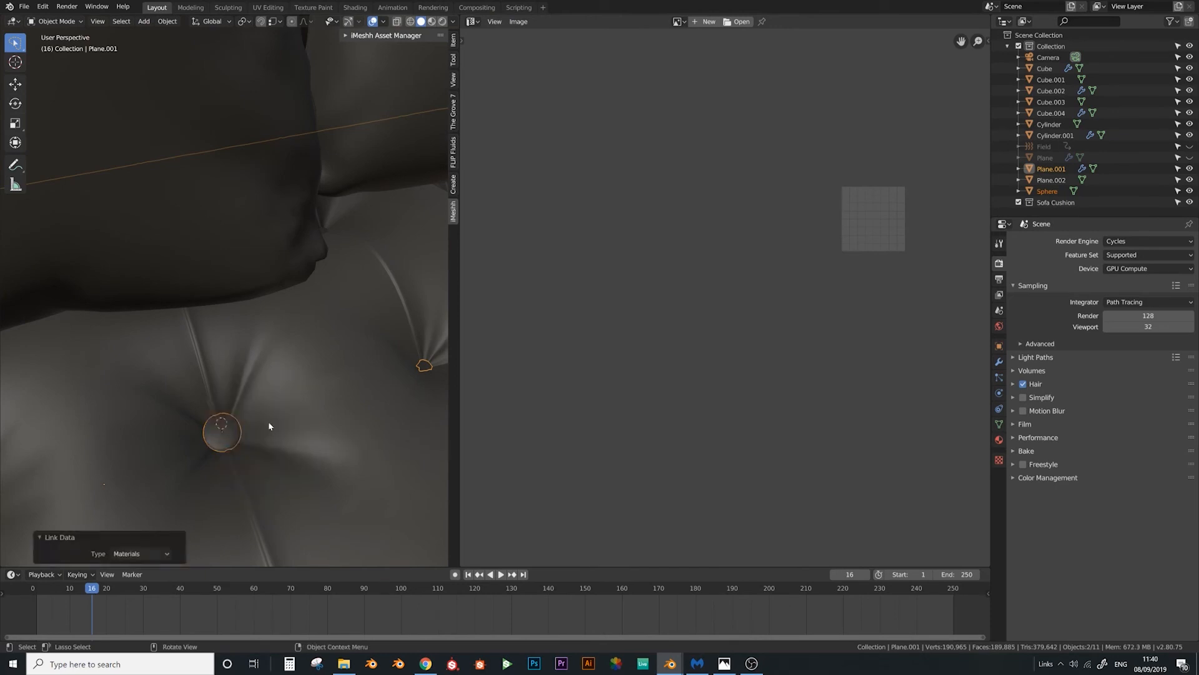
pyautogui.click(232, 431)
pyautogui.rightClick(231, 431)
pyautogui.click(233, 431)
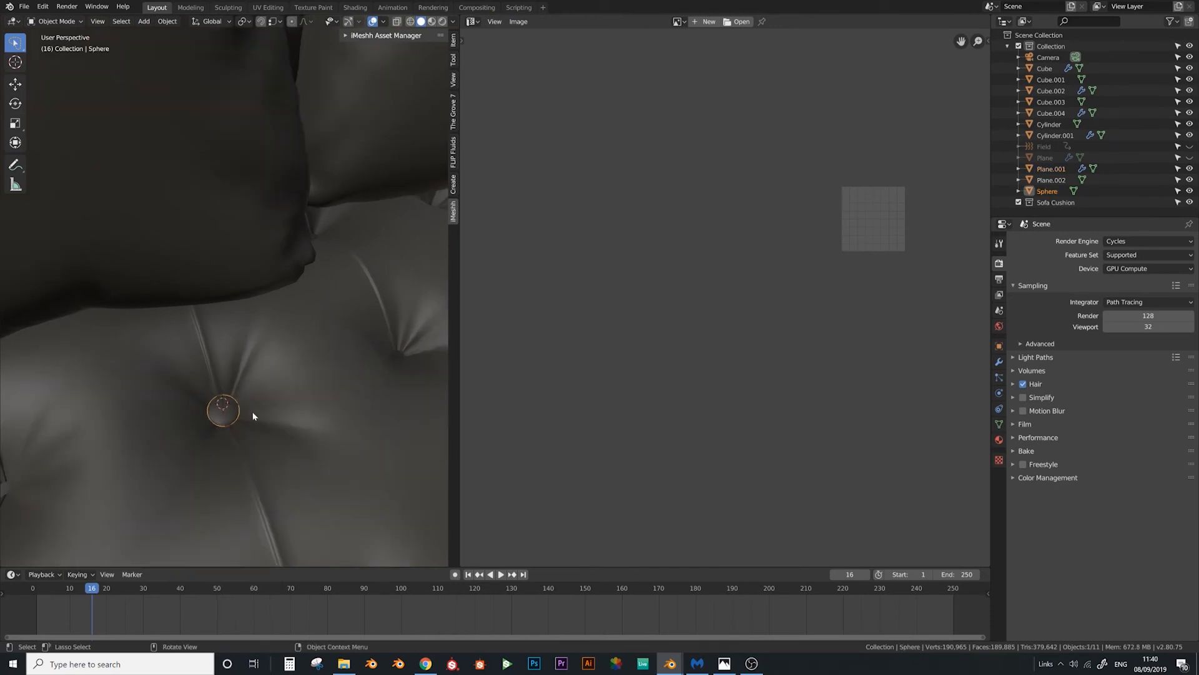
# In top view and Edit Mode, duplicate the button along Y at 0.236 m spacing onto the next two tufts
pyautogui.press('KP_7')
pyautogui.press('KP_5')
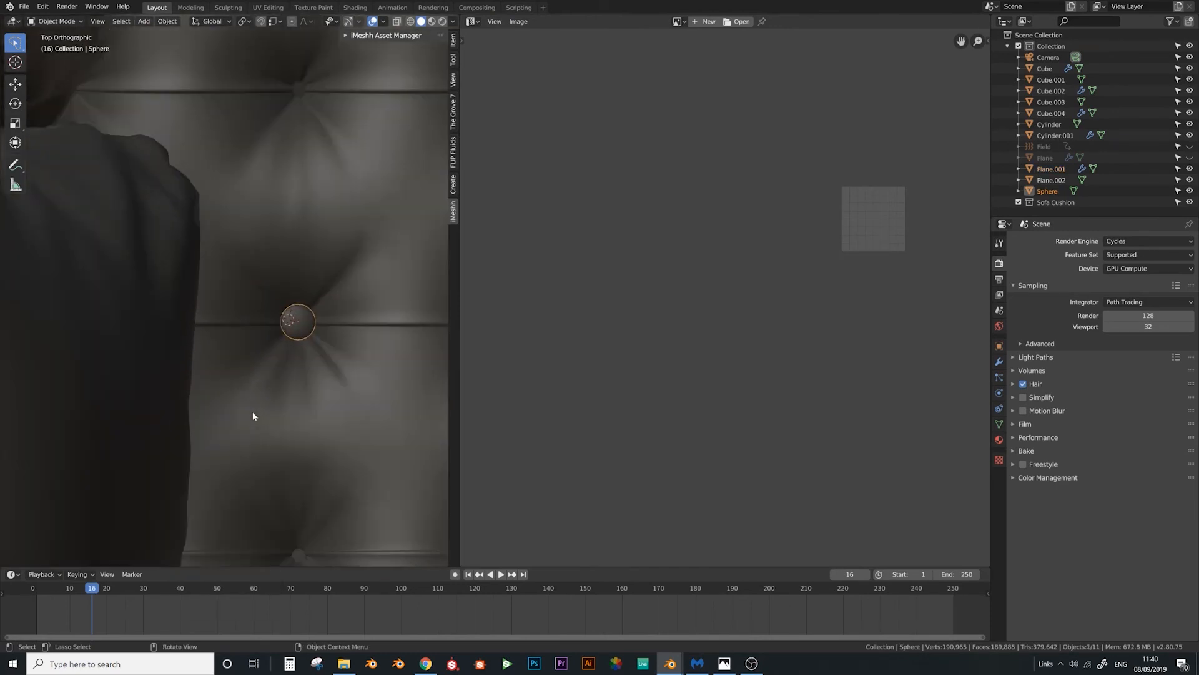
pyautogui.press('KP_5')
pyautogui.press('KP_5')
pyautogui.scroll(-9, 253, 416)
pyautogui.scroll(2, 265, 303)
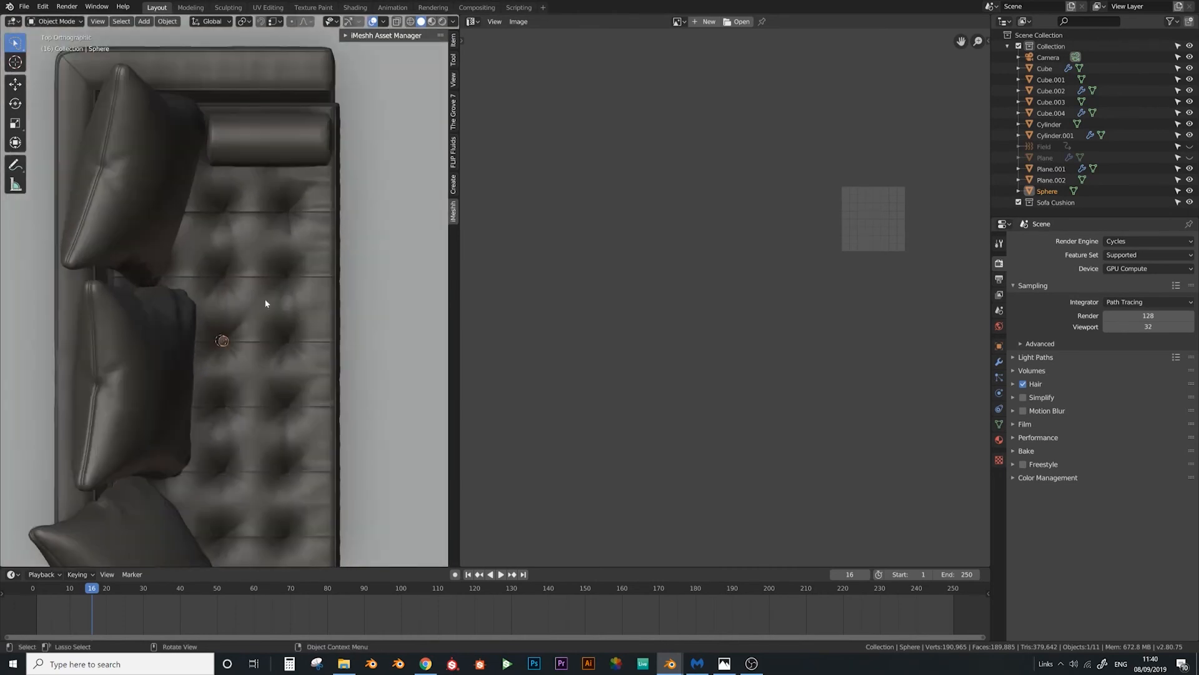
pyautogui.press('Tab')
pyautogui.hotkey('shift', 'd')
pyautogui.press('y')
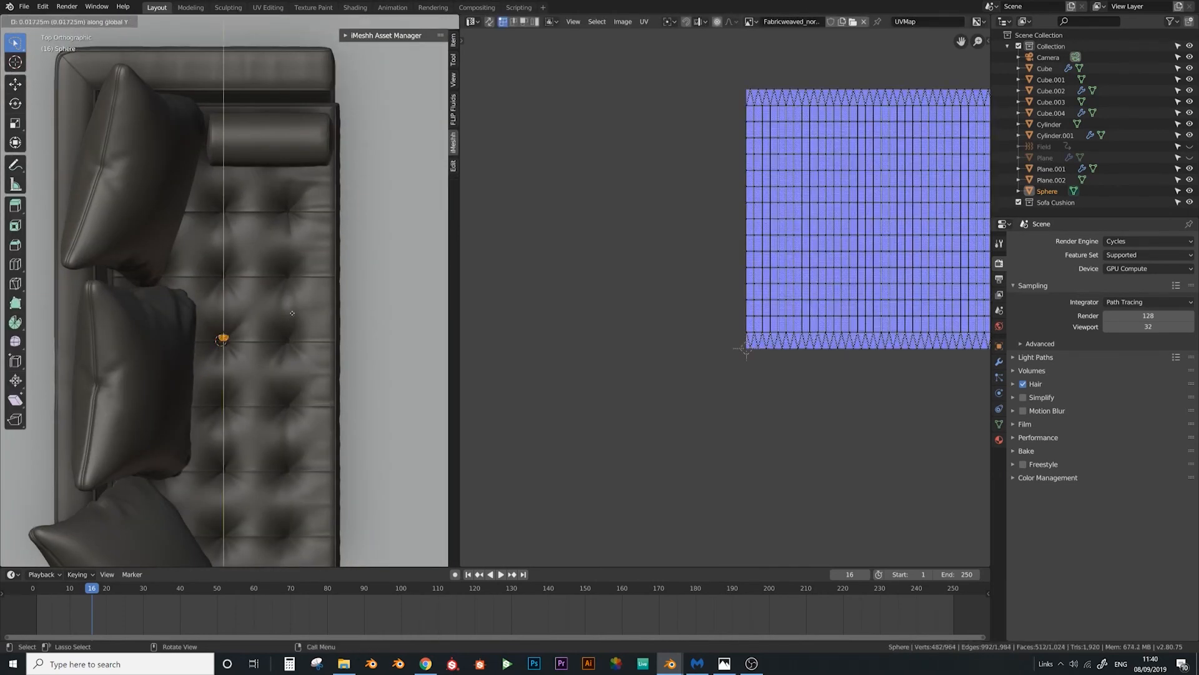
pyautogui.click(291, 267)
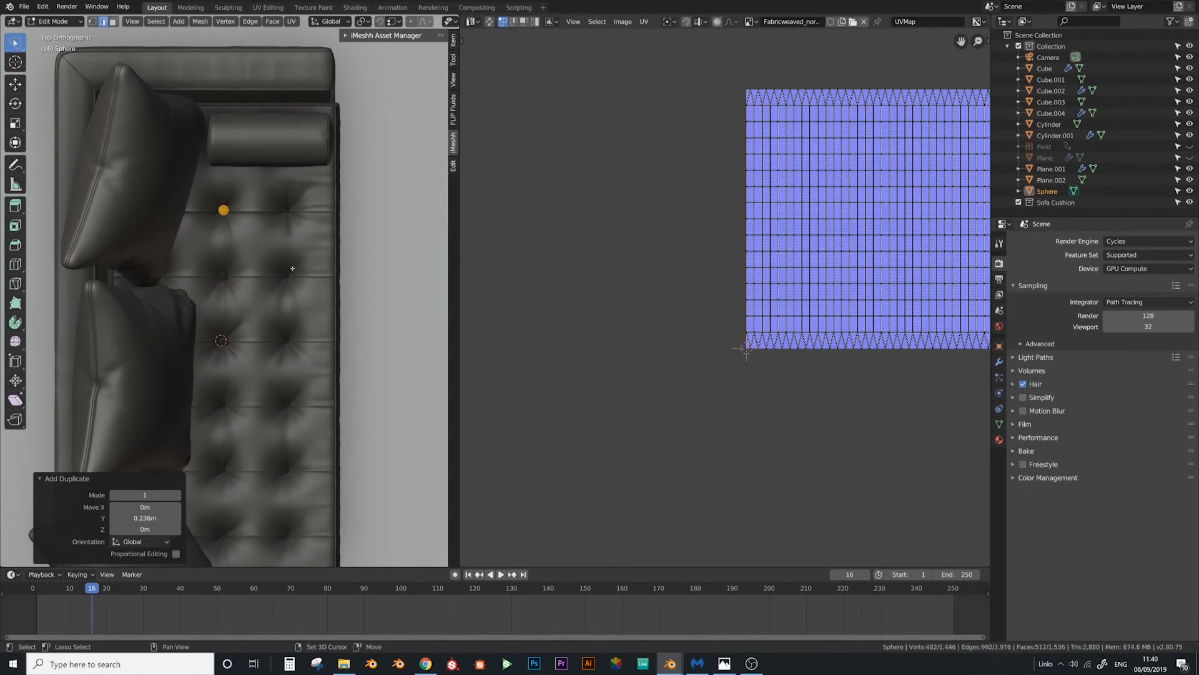
# Duplicate the column of three buttons along X onto the second column of tufts
pyautogui.press('a')
pyautogui.hotkey('shift', 'd')
pyautogui.press('x')
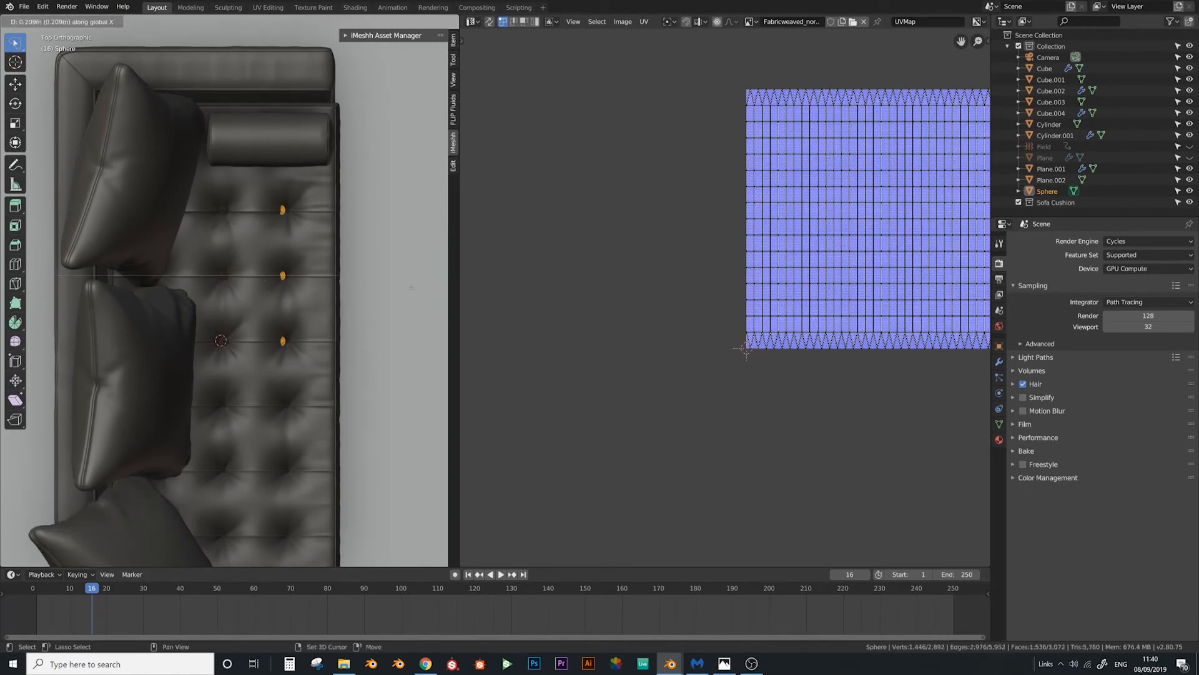
pyautogui.click(28, 294)
# Duplicate all six buttons along Y onto the remaining six tufts and return to Object Mode
pyautogui.keyDown('shift'); pyautogui.moveTo(293, 323); pyautogui.dragTo(292, 266, button='middle'); pyautogui.keyUp('shift')
pyautogui.press('a')
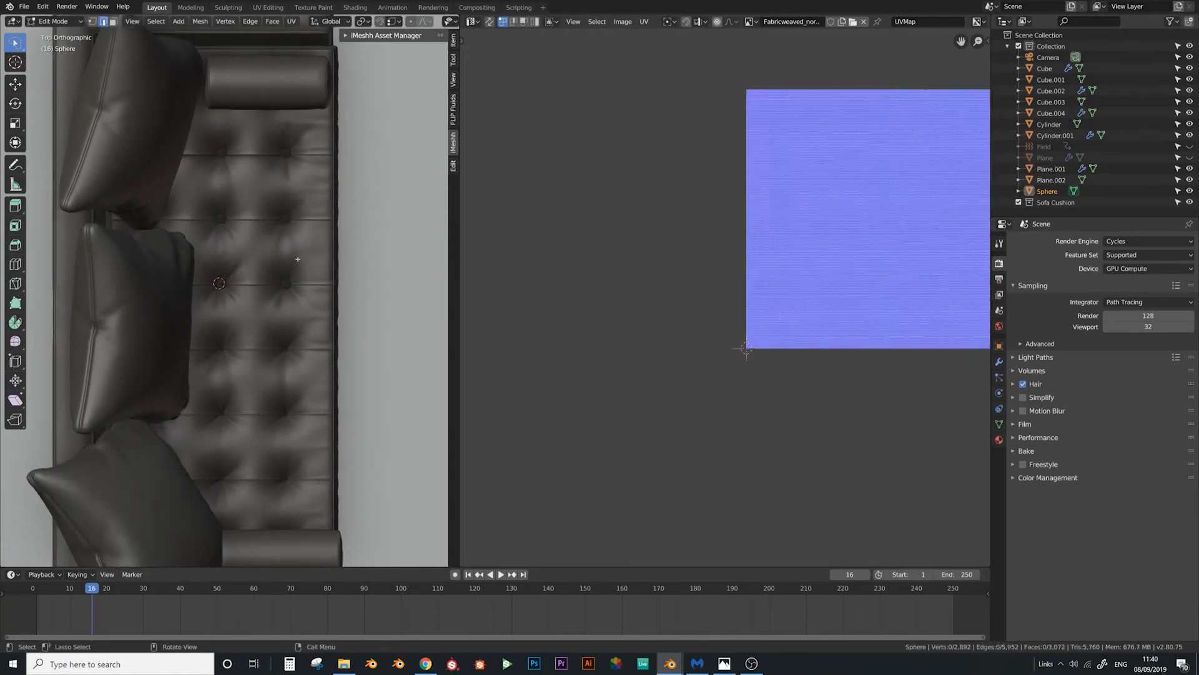
pyautogui.press('a')
pyautogui.hotkey('shift', 'd')
pyautogui.press('y')
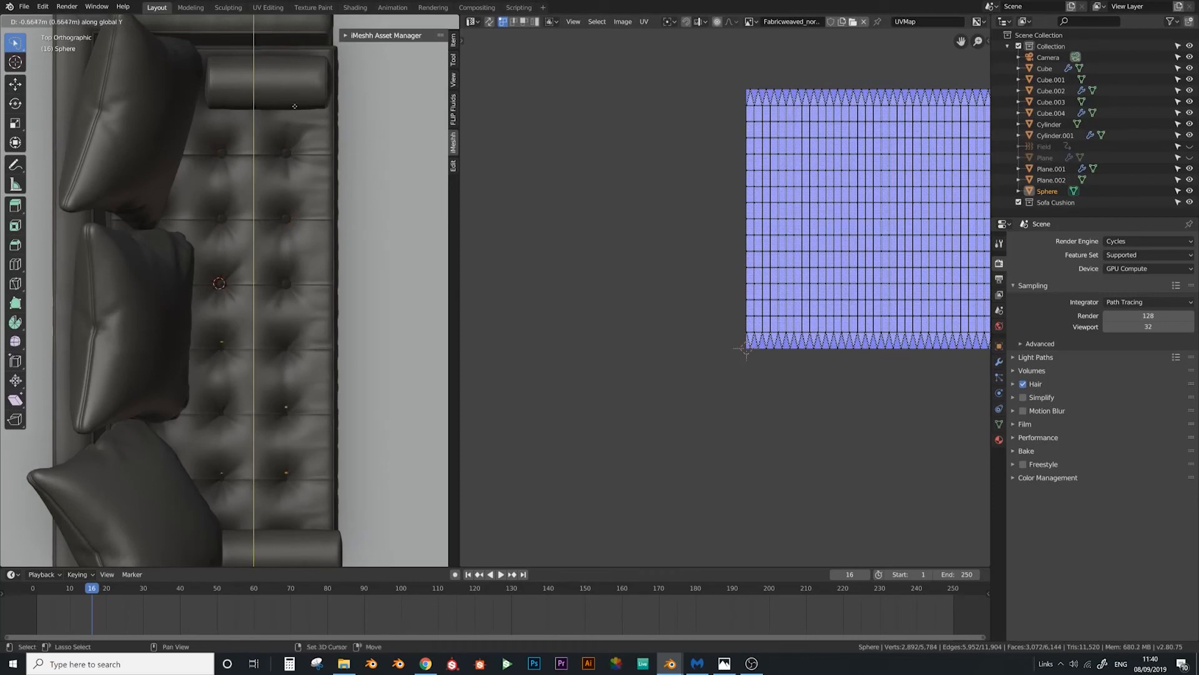
pyautogui.click(315, 214)
pyautogui.press('Tab')
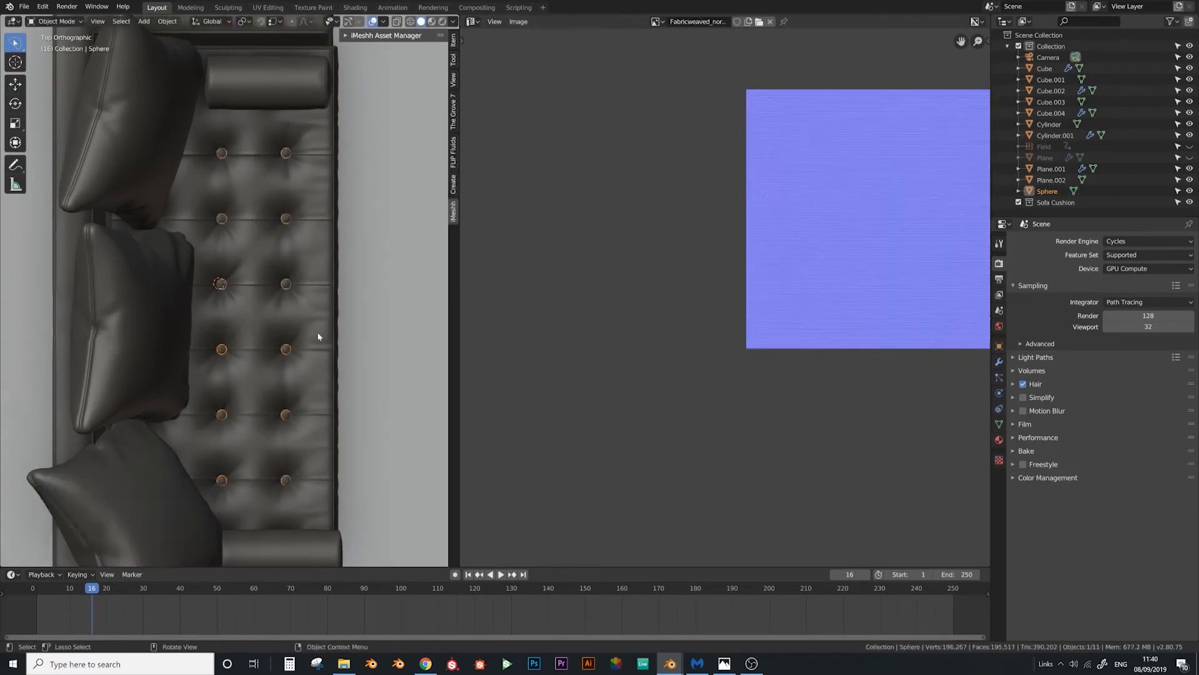
# Preview the buttoned seat in rendered shading with overlays hidden, then view the whole sofa through the camera
pyautogui.moveTo(317, 331)
pyautogui.mouseDown(button='middle')
pyautogui.moveTo(286, 276)
pyautogui.moveTo(268, 286)
pyautogui.mouseUp(button='middle')
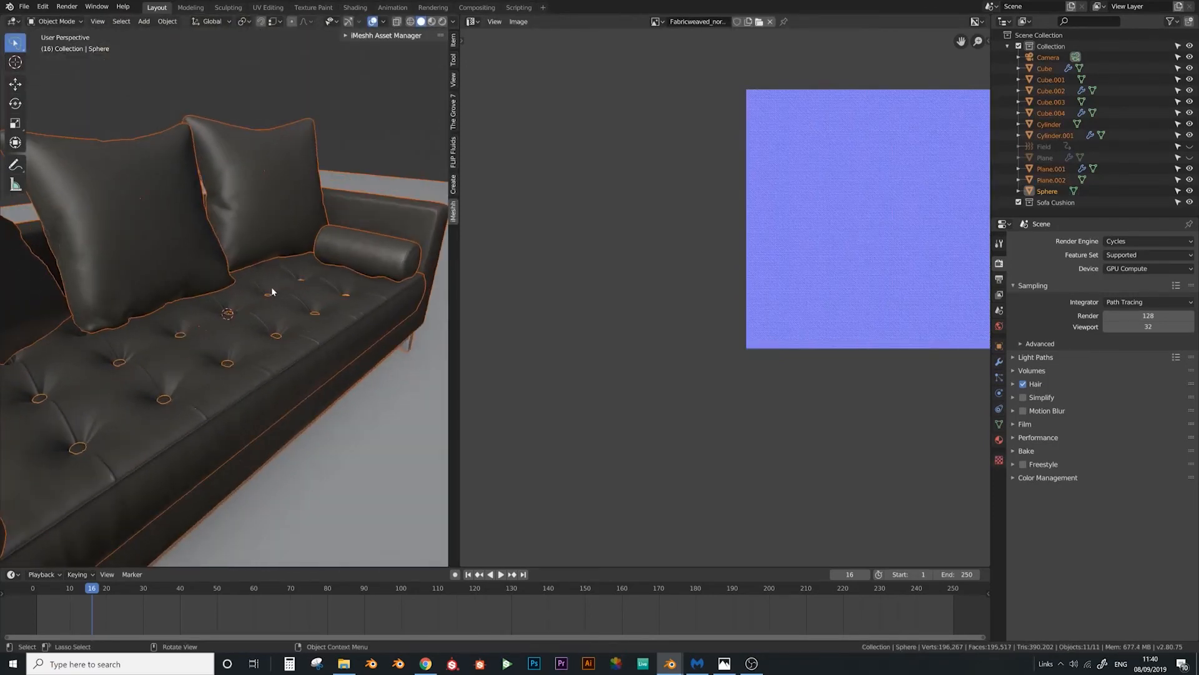
pyautogui.press('z')
pyautogui.click(269, 226)
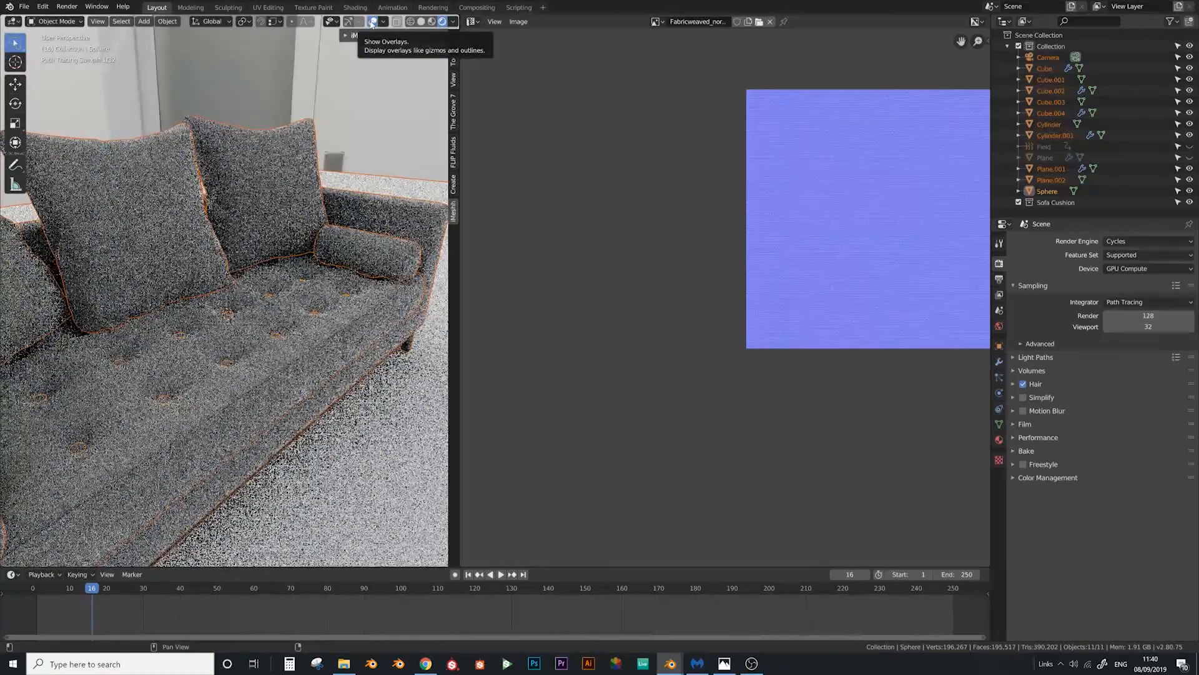
pyautogui.moveTo(290, 250); pyautogui.dragTo(299, 274, button='middle')
pyautogui.scroll(-1, 300, 273)
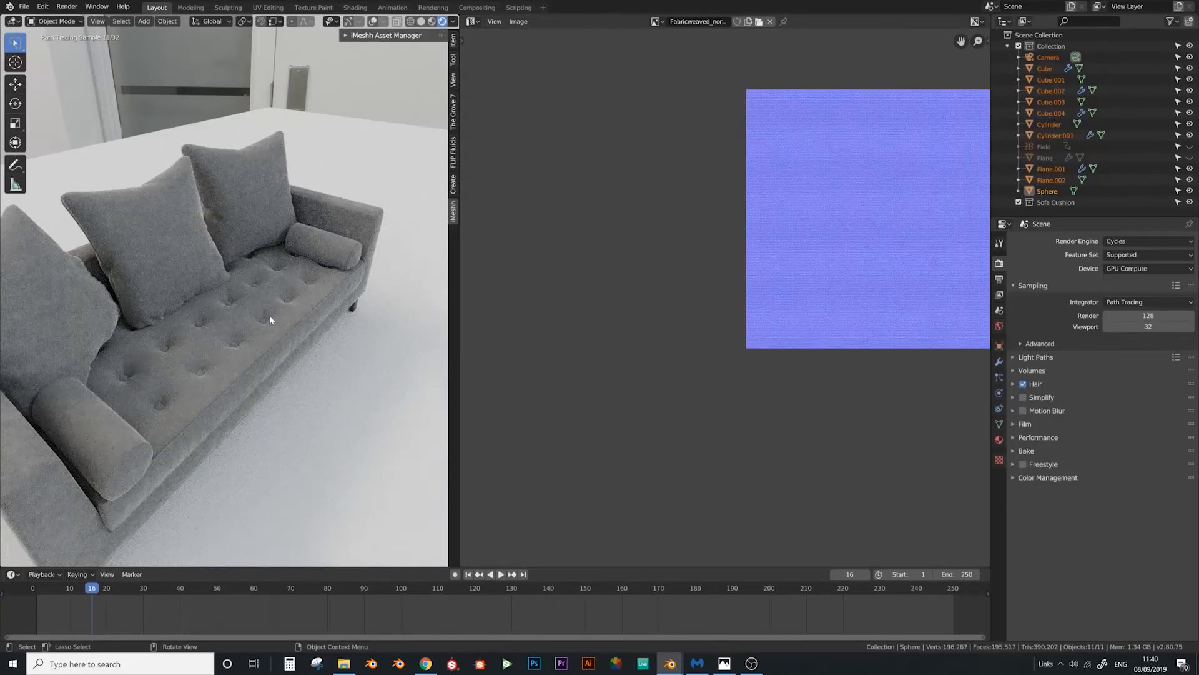
pyautogui.press('KP_0')
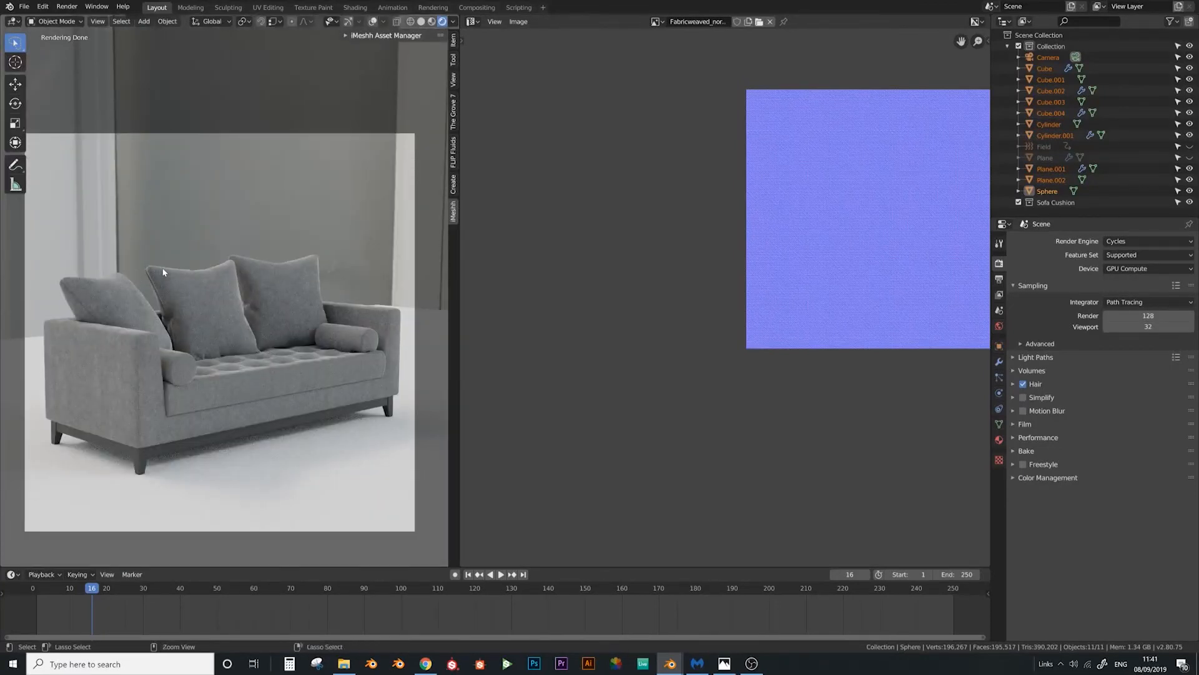
# Limit the viewport render to a small region around the middle back cushion's upper corner and examine it closely
pyautogui.hotkey('ctrl', 'b')
pyautogui.moveTo(129, 292); pyautogui.dragTo(165, 263)
pyautogui.keyDown('shift'); pyautogui.moveTo(165, 263); pyautogui.dragTo(248, 277, button='middle'); pyautogui.keyUp('shift')
pyautogui.scroll(9, 252, 280)
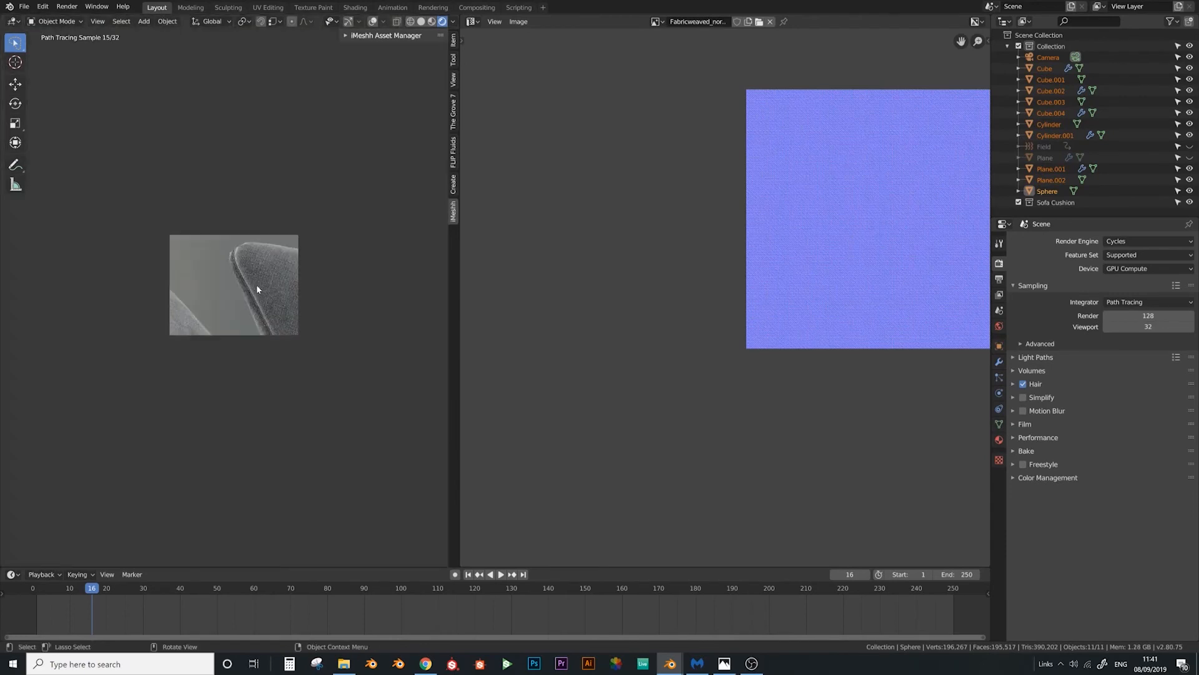
# Add a Subdivision Surface modifier to the middle back cushion and check its corner seam up close
pyautogui.click(290, 258)
pyautogui.click(1000, 362)
pyautogui.click(1056, 242)
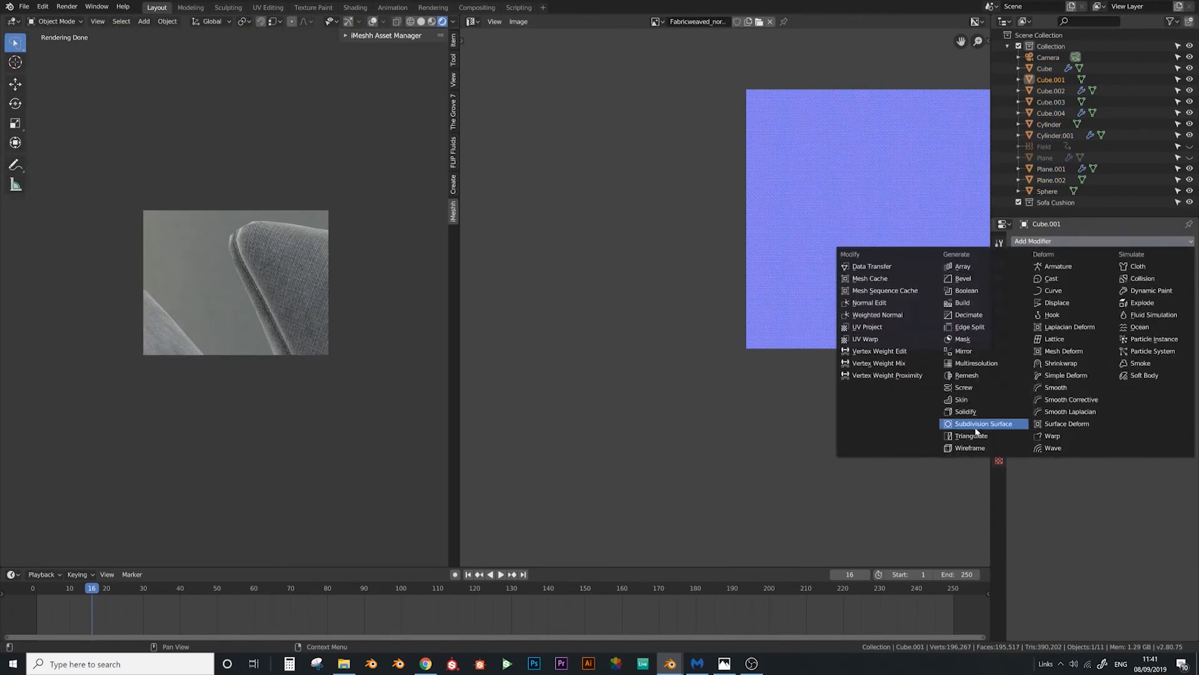
pyautogui.click(976, 424)
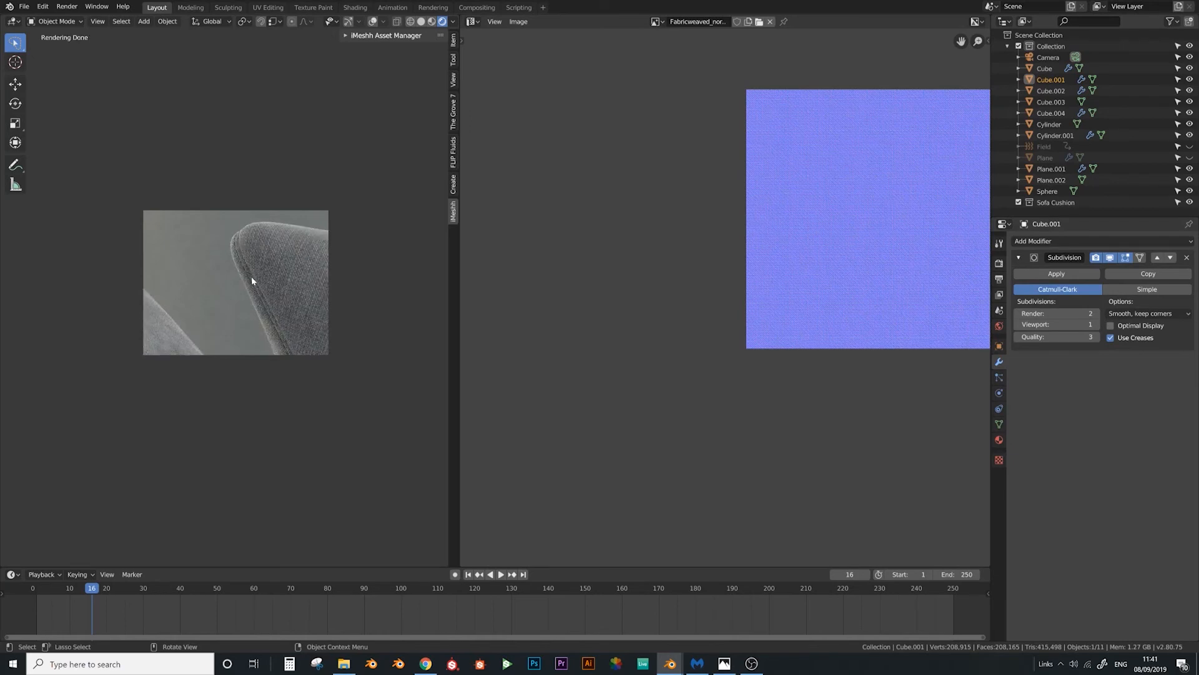
pyautogui.scroll(-3, 251, 275)
pyautogui.scroll(7, 256, 273)
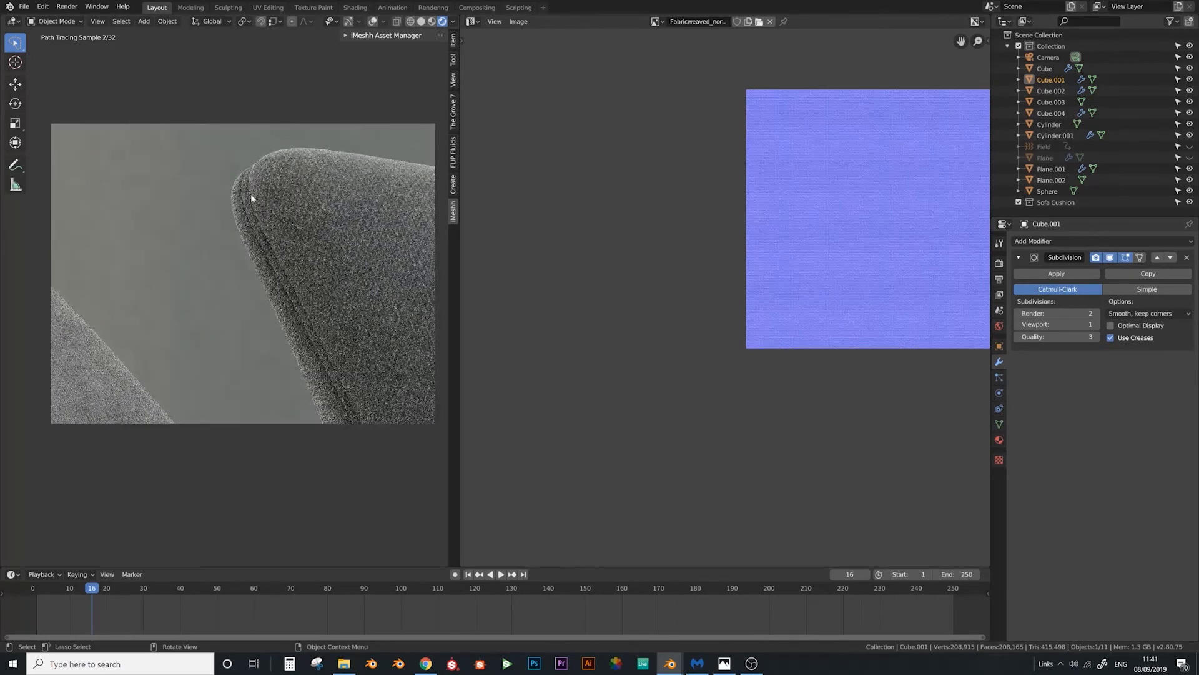
# In solid shading, sculpt wrinkles into the middle back cushion with the PNG.png-textured brush, then return to Object Mode
pyautogui.press('z')
pyautogui.click(360, 323)
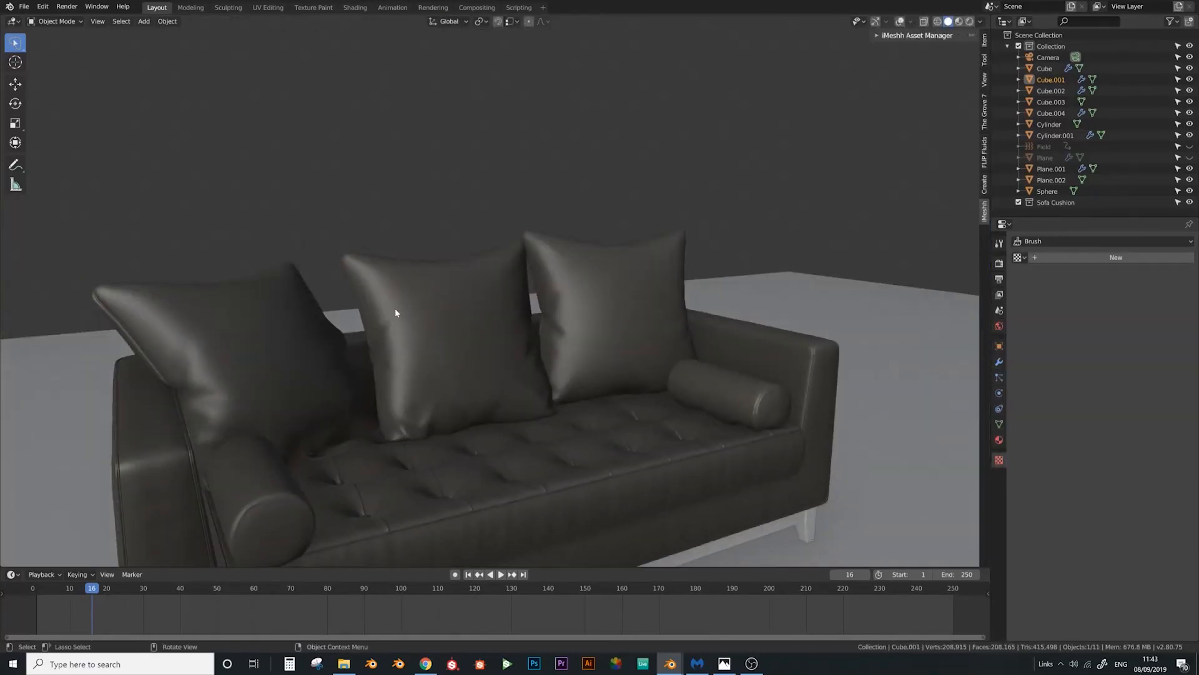
pyautogui.moveTo(395, 309); pyautogui.dragTo(450, 330, button='middle')
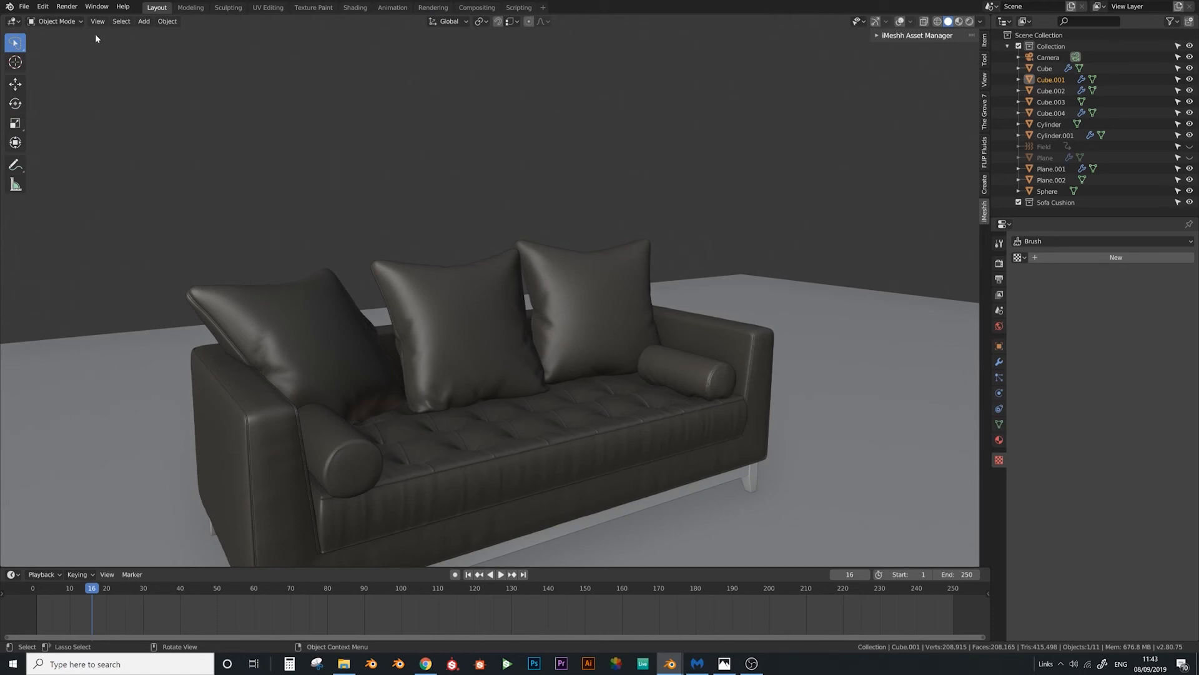
pyautogui.click(59, 21)
pyautogui.click(45, 58)
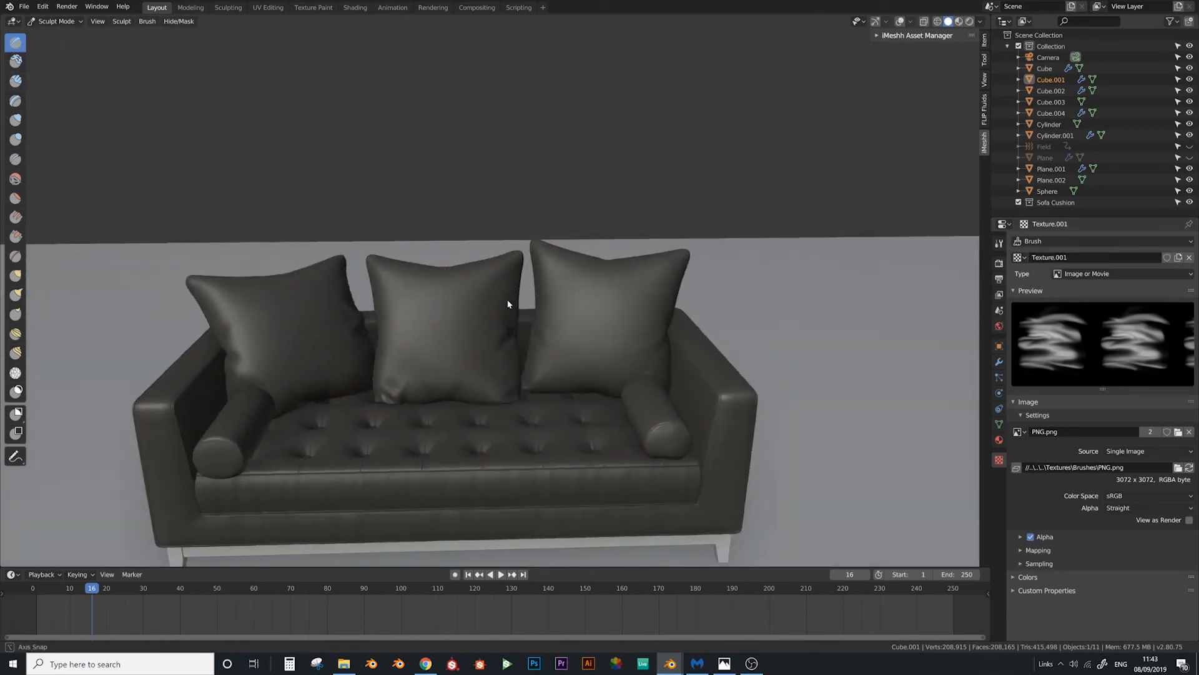
pyautogui.scroll(-3, 469, 333)
pyautogui.moveTo(456, 326); pyautogui.dragTo(456, 331)
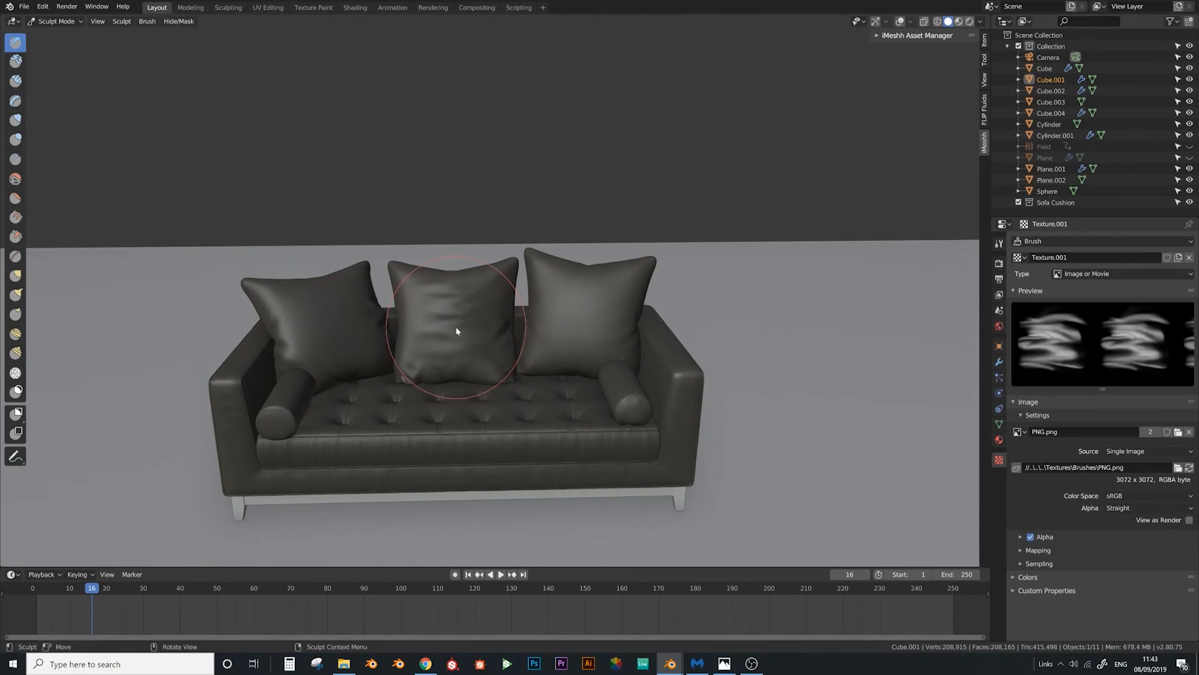
pyautogui.moveTo(456, 331)
pyautogui.mouseDown(button='middle')
pyautogui.moveTo(502, 327)
pyautogui.moveTo(478, 321)
pyautogui.mouseUp(button='middle')
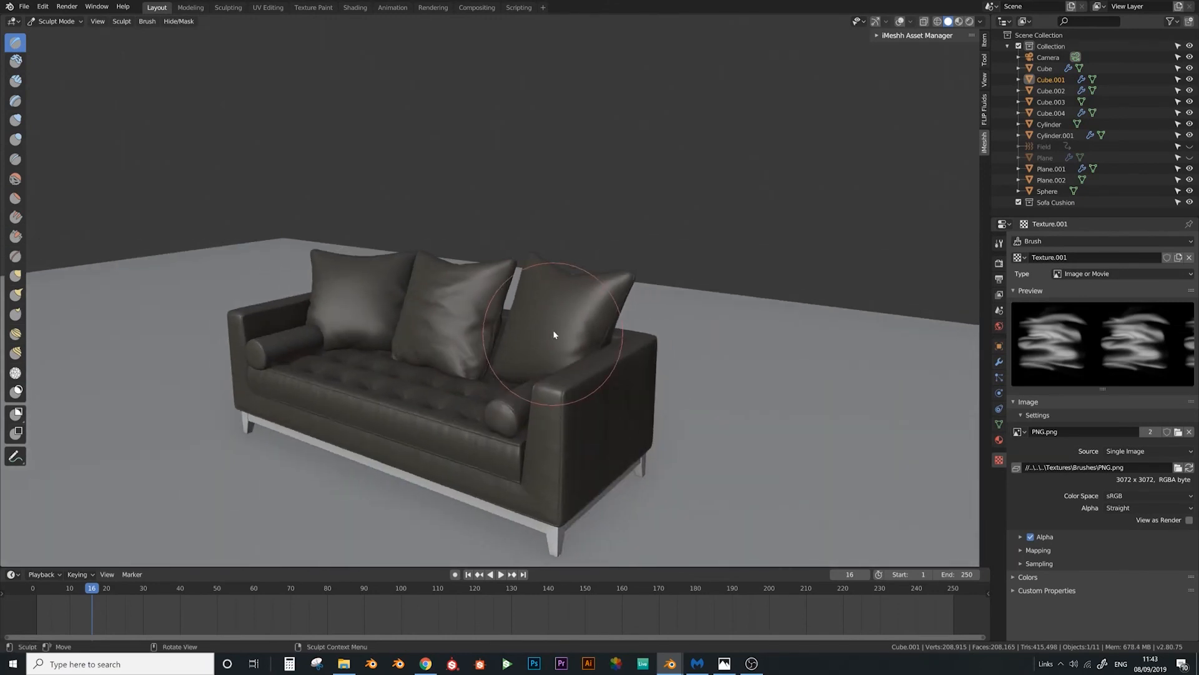
pyautogui.moveTo(554, 330); pyautogui.dragTo(597, 345, button='middle')
pyautogui.rightClick(593, 319)
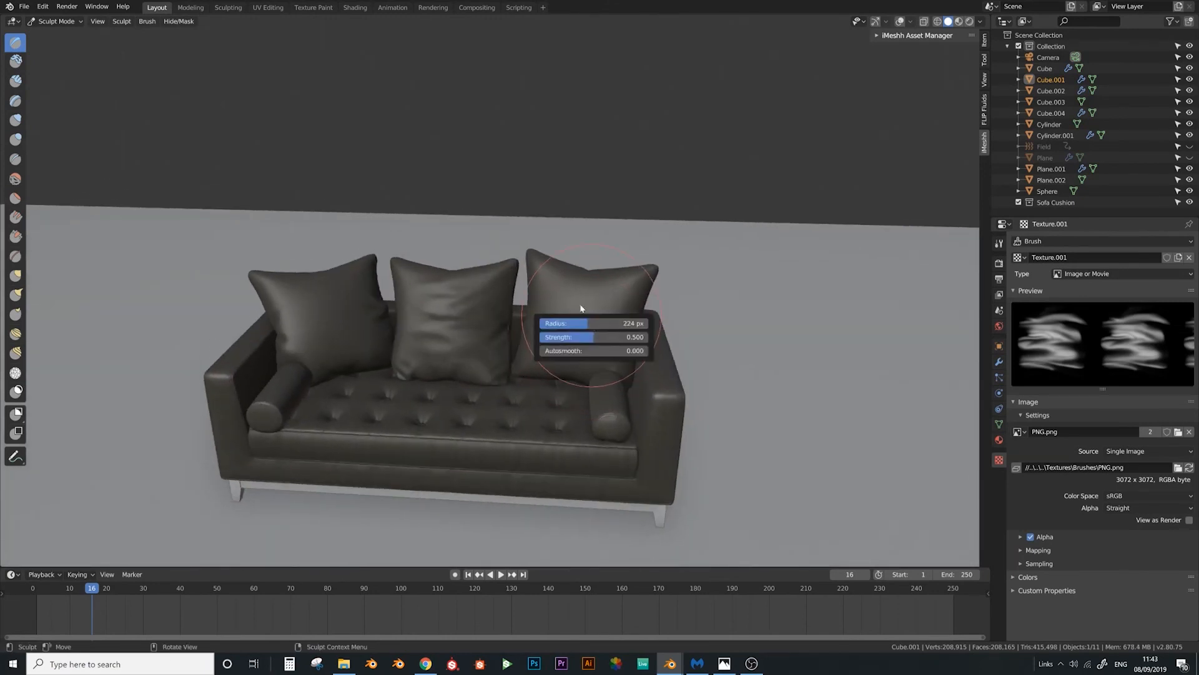
pyautogui.click(56, 21)
pyautogui.click(53, 32)
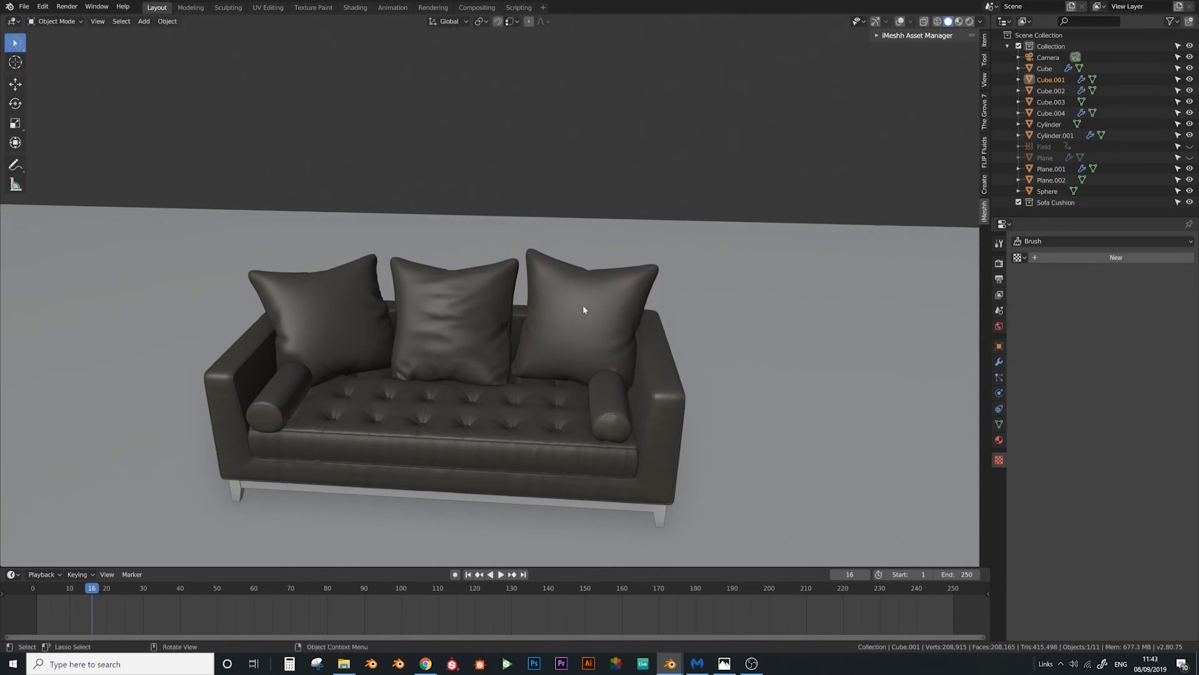
# Sculpt fabric wrinkles into the right back cushion with the textured brush and return to Object Mode
pyautogui.click(57, 21)
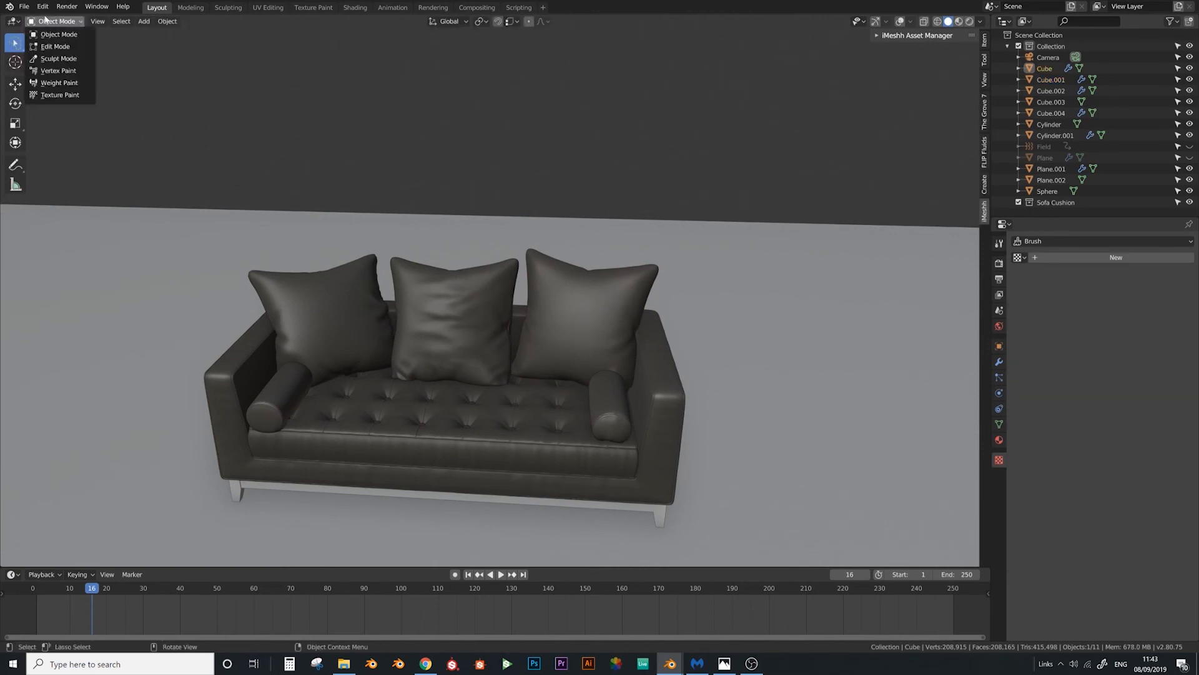
pyautogui.click(53, 60)
pyautogui.moveTo(581, 341)
pyautogui.mouseDown(button='middle')
pyautogui.moveTo(645, 342)
pyautogui.moveTo(558, 341)
pyautogui.moveTo(571, 367)
pyautogui.moveTo(616, 356)
pyautogui.moveTo(496, 301)
pyautogui.moveTo(475, 253)
pyautogui.moveTo(476, 308)
pyautogui.moveTo(448, 313)
pyautogui.mouseUp(button='middle')
pyautogui.scroll(-3, 596, 330)
pyautogui.scroll(5, 606, 335)
pyautogui.scroll(1, 558, 341)
pyautogui.scroll(-1, 533, 383)
pyautogui.scroll(-2, 601, 368)
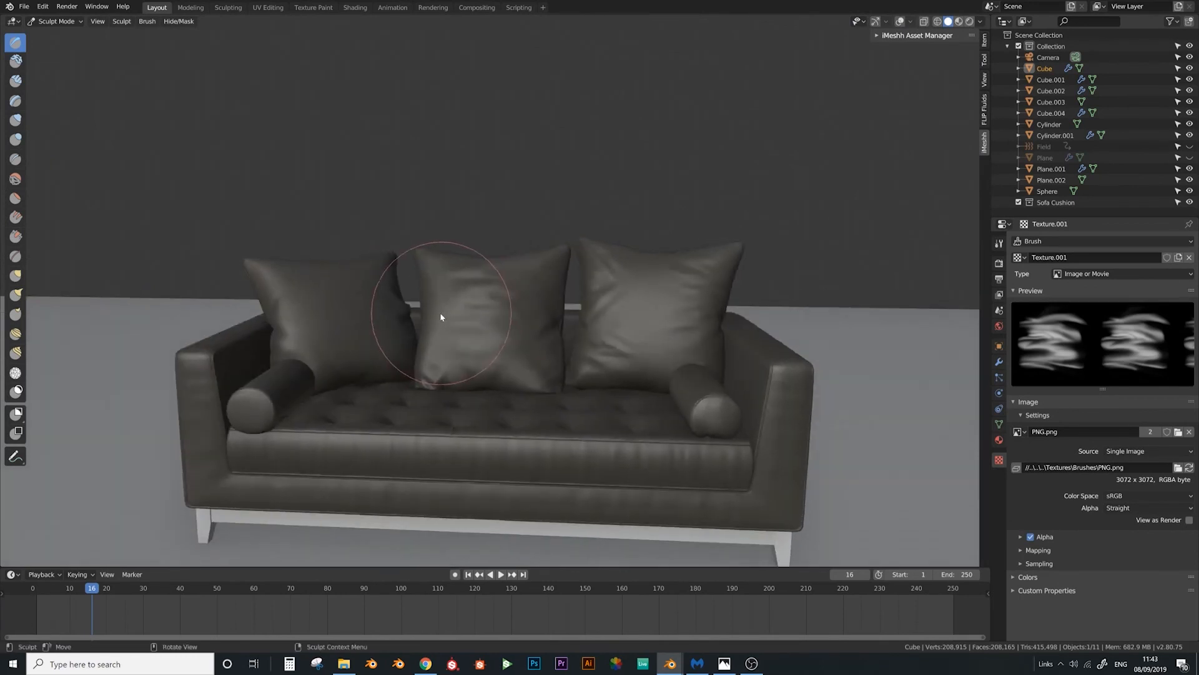
pyautogui.click(56, 22)
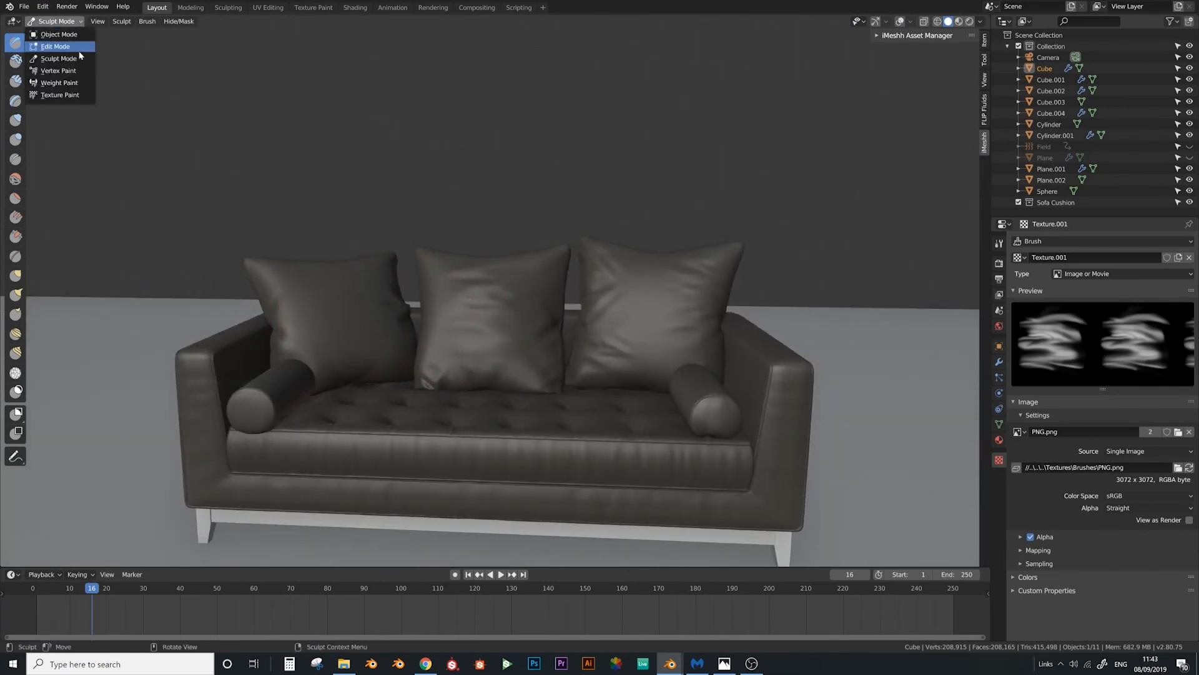
pyautogui.click(55, 35)
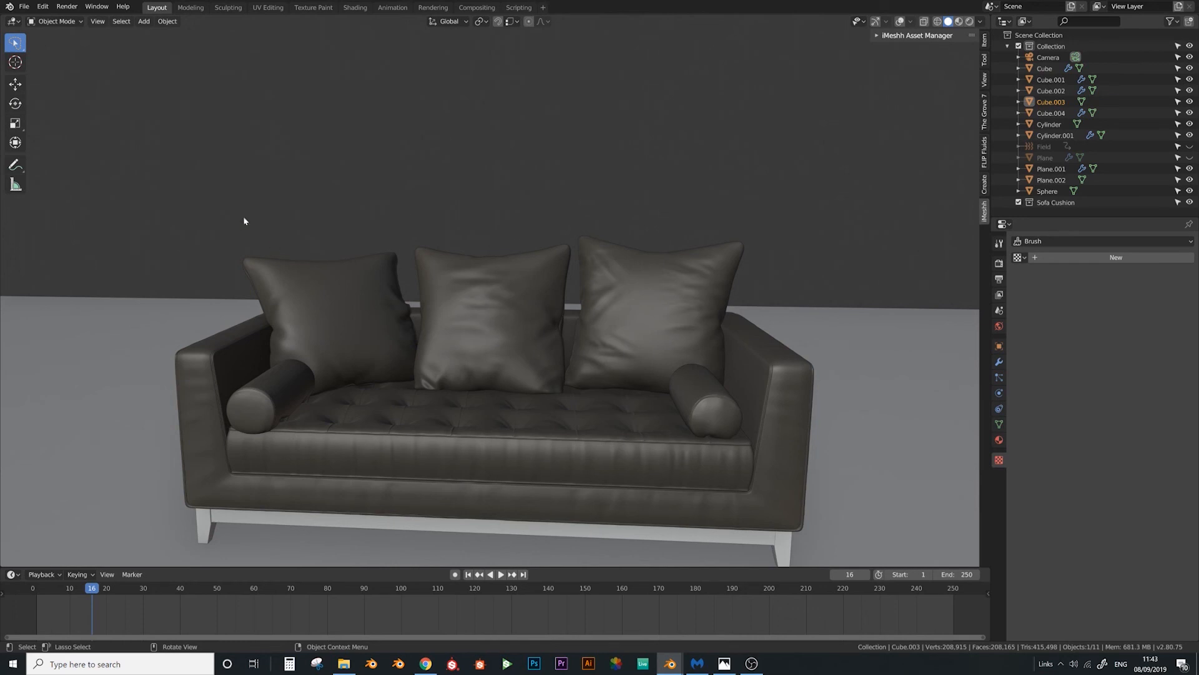
# Sculpt fabric wrinkles into the left back cushion with the textured brush and return to Object Mode
pyautogui.click(67, 24)
pyautogui.click(56, 60)
pyautogui.moveTo(410, 352)
pyautogui.mouseDown(button='middle')
pyautogui.moveTo(340, 332)
pyautogui.moveTo(383, 316)
pyautogui.moveTo(369, 331)
pyautogui.moveTo(407, 324)
pyautogui.moveTo(359, 378)
pyautogui.moveTo(396, 394)
pyautogui.moveTo(350, 360)
pyautogui.moveTo(412, 313)
pyautogui.moveTo(429, 321)
pyautogui.moveTo(415, 375)
pyautogui.moveTo(528, 367)
pyautogui.moveTo(337, 355)
pyautogui.moveTo(450, 274)
pyautogui.mouseUp(button='middle')
pyautogui.click(56, 22)
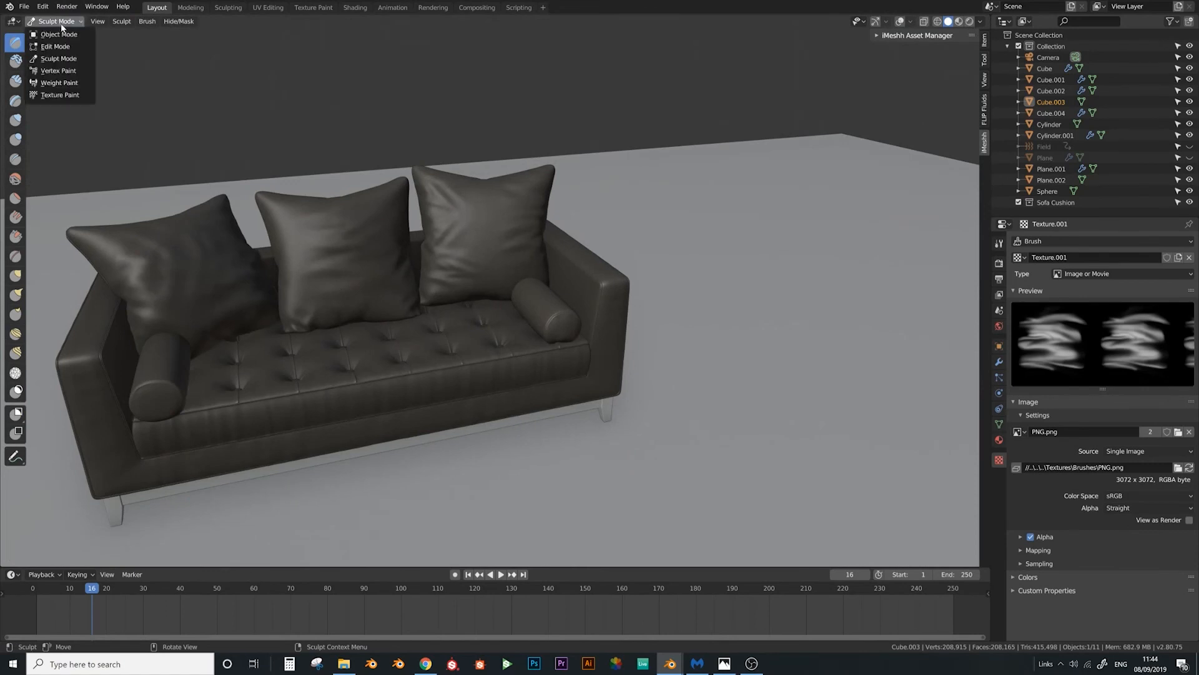
pyautogui.click(56, 34)
# Put the right bolster into Sculpt Mode and apply the wrinkle brush to it with reduced strength
pyautogui.click(56, 21)
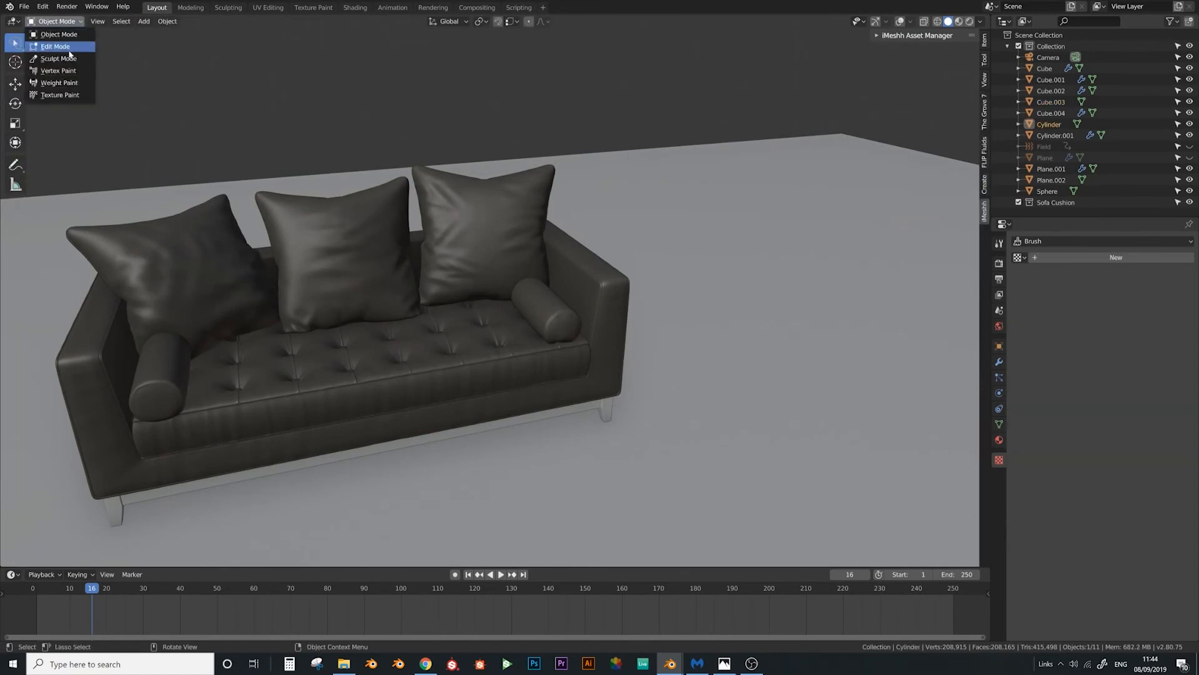
pyautogui.click(60, 59)
pyautogui.moveTo(655, 268)
pyautogui.mouseDown(button='middle')
pyautogui.moveTo(490, 234)
pyautogui.moveTo(522, 219)
pyautogui.moveTo(509, 287)
pyautogui.moveTo(500, 254)
pyautogui.moveTo(518, 230)
pyautogui.moveTo(479, 190)
pyautogui.moveTo(679, 252)
pyautogui.mouseUp(button='middle')
pyautogui.moveTo(736, 286)
pyautogui.mouseDown(button='middle')
pyautogui.moveTo(688, 324)
pyautogui.moveTo(198, 220)
pyautogui.mouseUp(button='middle')
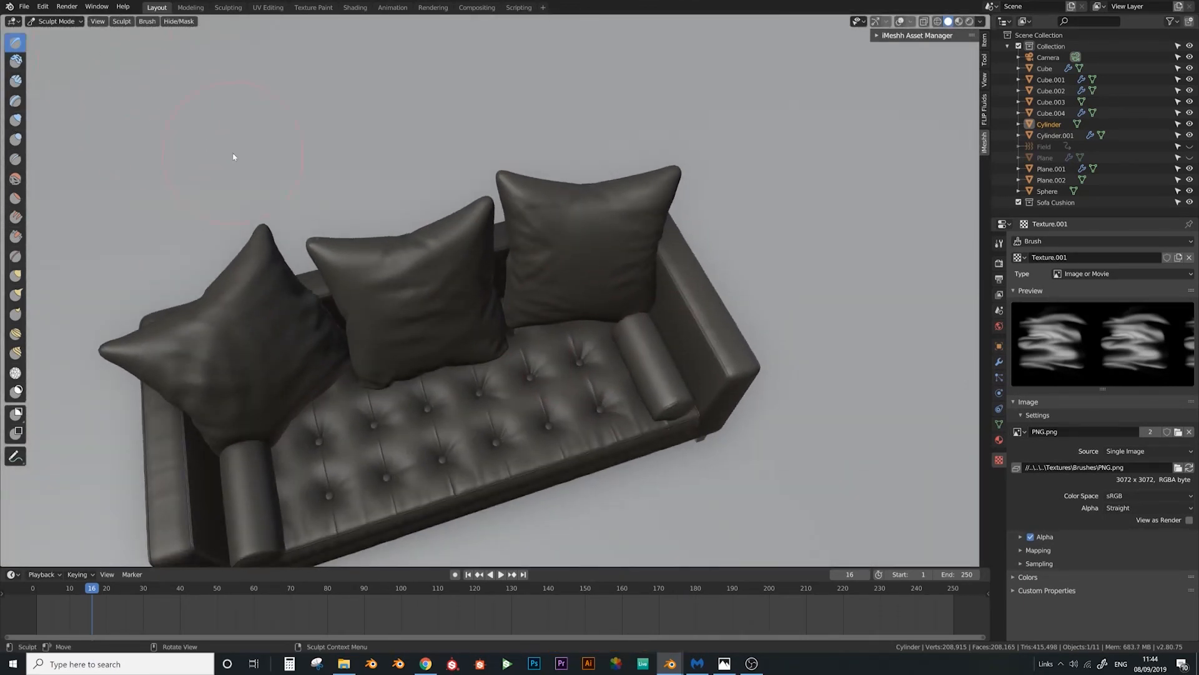
pyautogui.rightClick(282, 165)
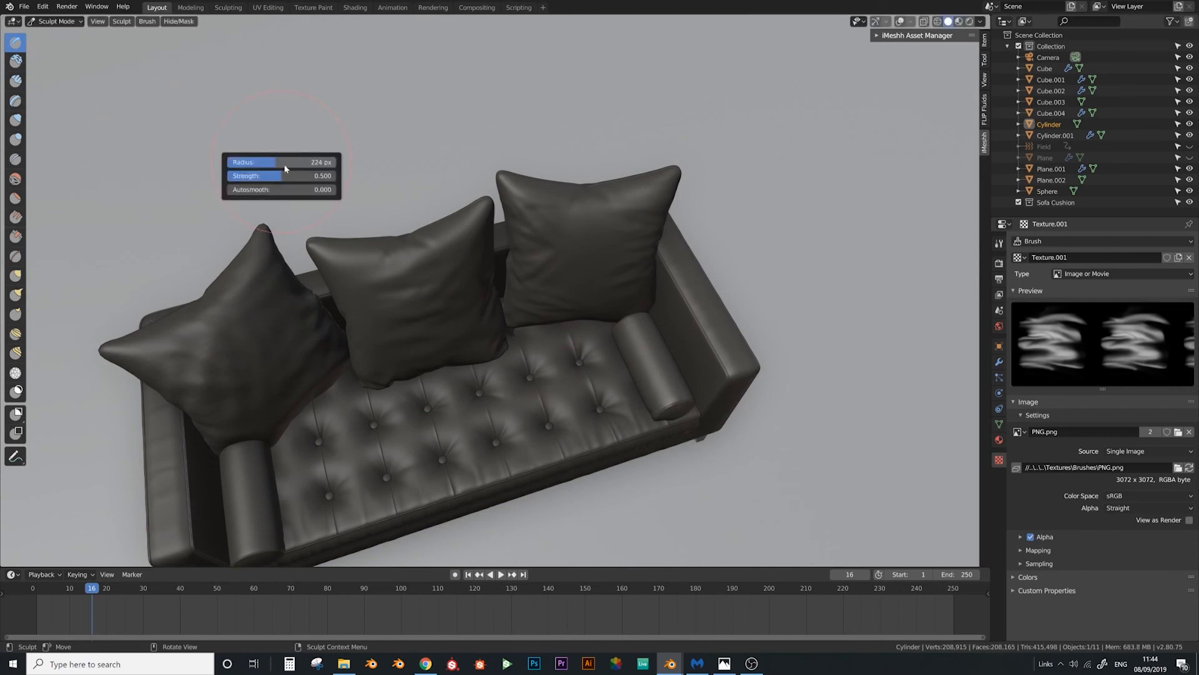
pyautogui.moveTo(283, 175); pyautogui.dragTo(279, 176)
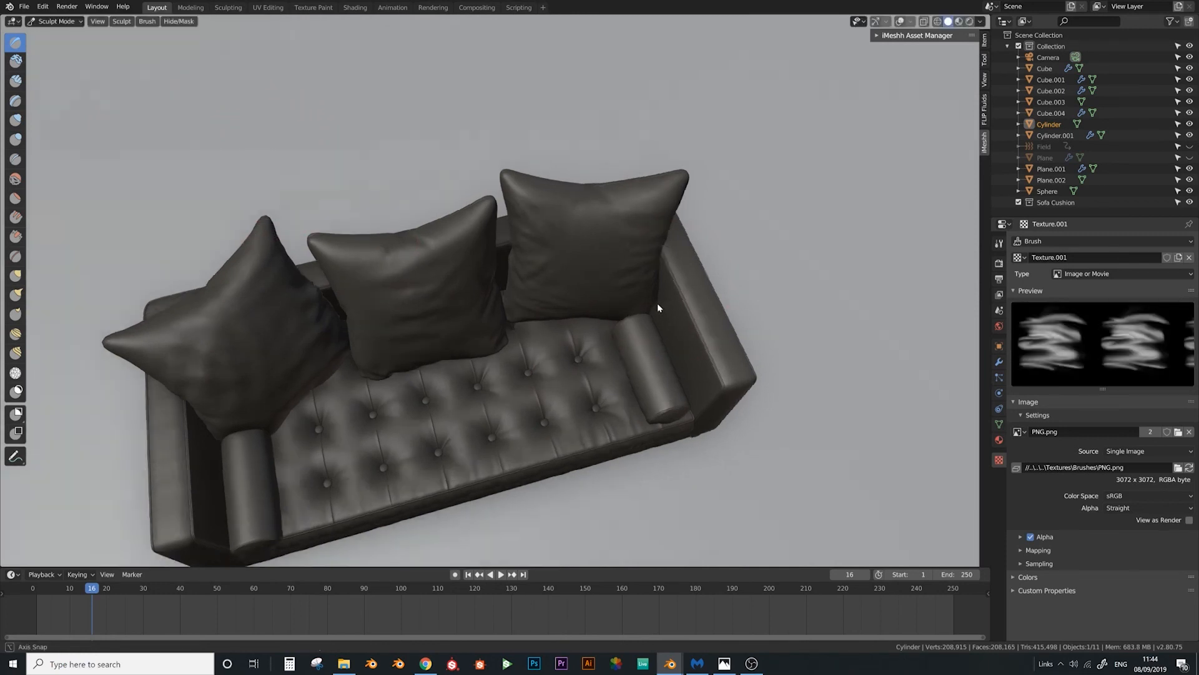
pyautogui.moveTo(657, 303); pyautogui.dragTo(638, 363, button='middle')
pyautogui.moveTo(620, 302); pyautogui.dragTo(632, 321, button='middle')
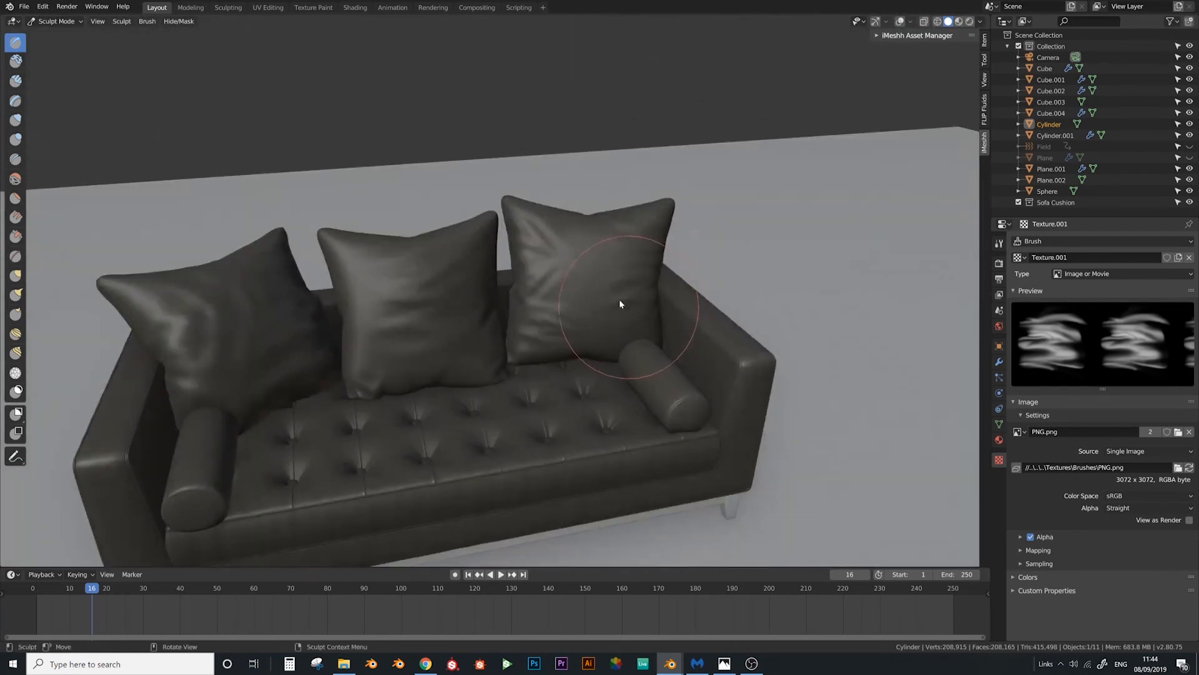
# Lower the brush strength to about 0.3, finish the right bolster's wrinkles, and return to Object Mode
pyautogui.rightClick(618, 278)
pyautogui.moveTo(604, 287)
pyautogui.mouseDown()
pyautogui.moveTo(545, 289)
pyautogui.moveTo(593, 288)
pyautogui.mouseUp()
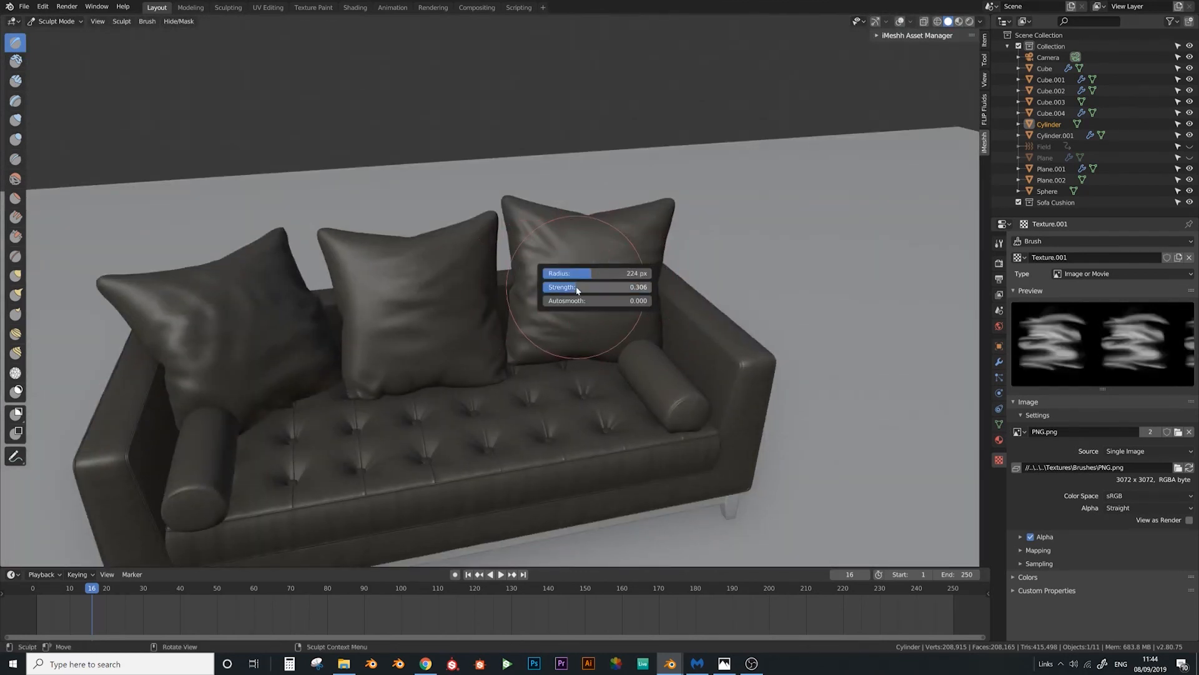
pyautogui.moveTo(654, 372)
pyautogui.mouseDown(button='middle')
pyautogui.moveTo(637, 415)
pyautogui.moveTo(615, 402)
pyautogui.moveTo(637, 354)
pyautogui.moveTo(365, 402)
pyautogui.moveTo(415, 415)
pyautogui.mouseUp(button='middle')
pyautogui.click(56, 21)
pyautogui.click(59, 34)
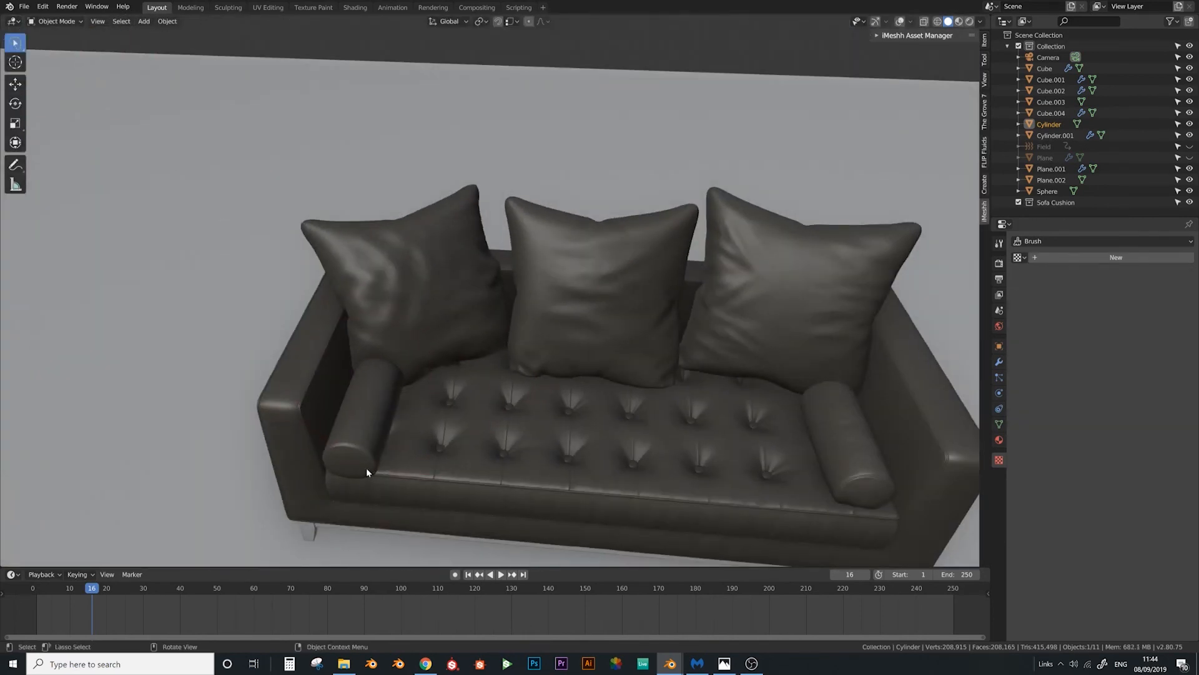
# Sculpt light wrinkles into the left bolster with the textured brush and return to Object Mode
pyautogui.click(366, 413)
pyautogui.click(57, 22)
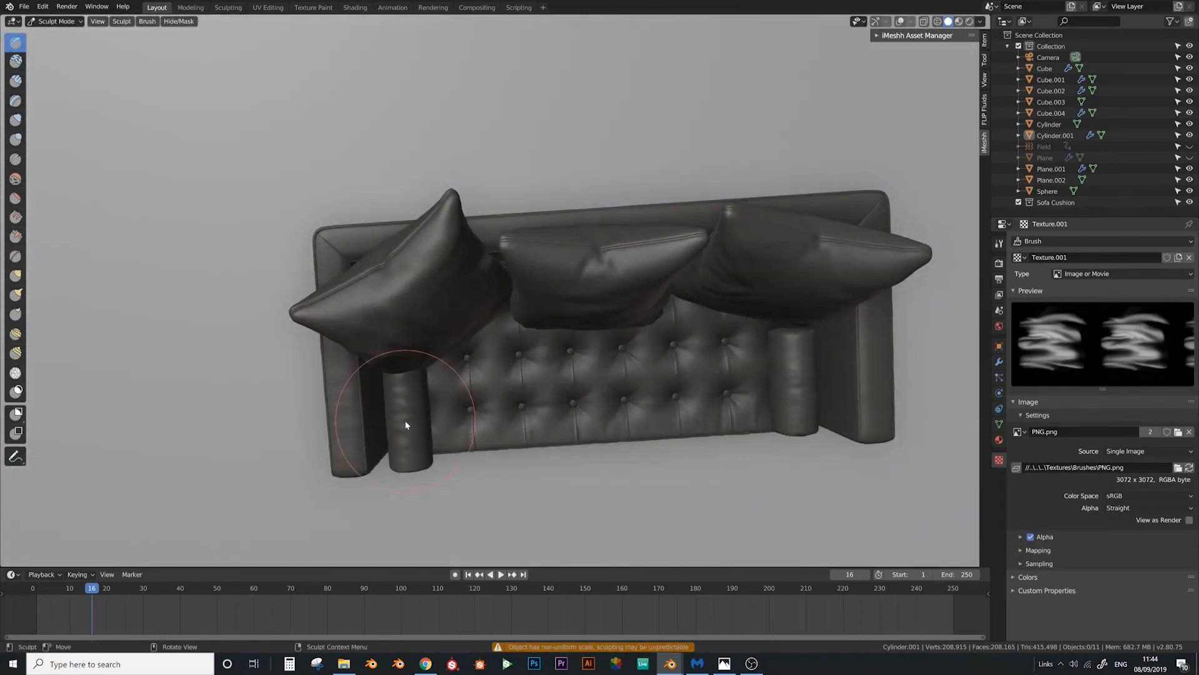
pyautogui.moveTo(405, 419); pyautogui.dragTo(455, 316, button='middle')
pyautogui.moveTo(271, 301)
pyautogui.mouseDown(button='middle')
pyautogui.moveTo(302, 264)
pyautogui.moveTo(513, 303)
pyautogui.moveTo(468, 317)
pyautogui.mouseUp(button='middle')
pyautogui.click(61, 21)
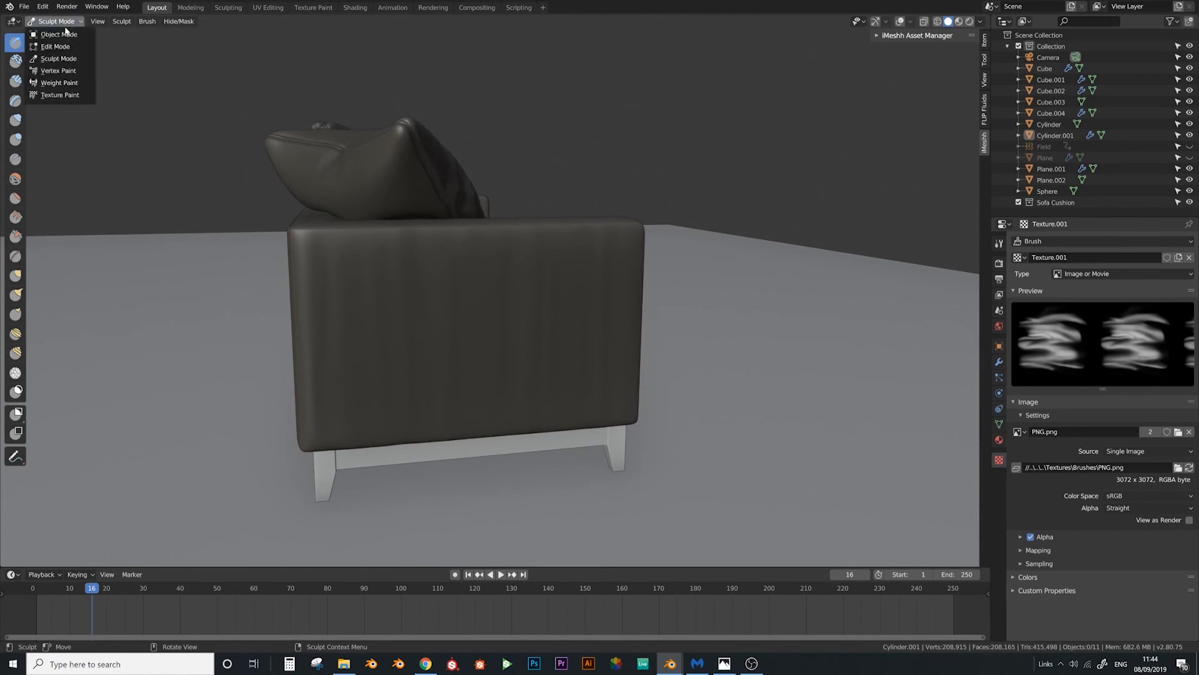
pyautogui.click(65, 33)
# Select the sofa's main body and put it into Sculpt Mode with the textured wrinkle brush, facing the arm's outer side
pyautogui.click(486, 358)
pyautogui.scroll(-2, 486, 358)
pyautogui.moveTo(487, 360); pyautogui.dragTo(442, 330, button='middle')
pyautogui.click(59, 21)
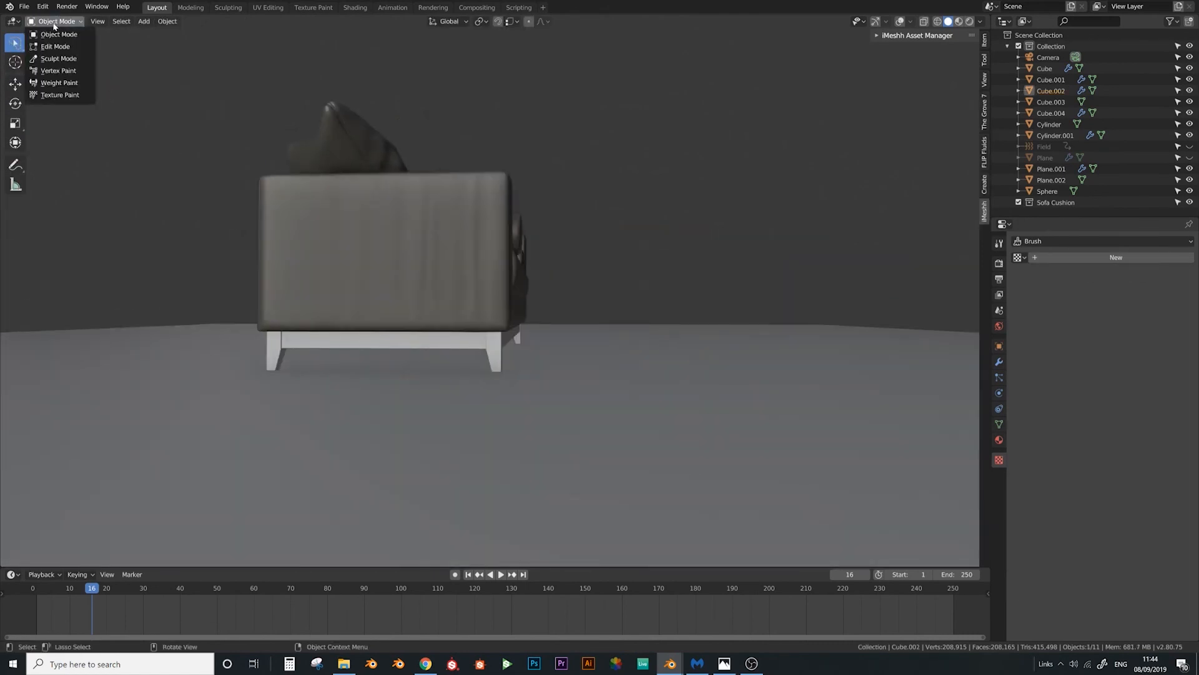
pyautogui.click(63, 60)
pyautogui.moveTo(396, 260)
pyautogui.mouseDown(button='middle')
pyautogui.moveTo(442, 284)
pyautogui.moveTo(402, 278)
pyautogui.mouseUp(button='middle')
pyautogui.scroll(2, 402, 278)
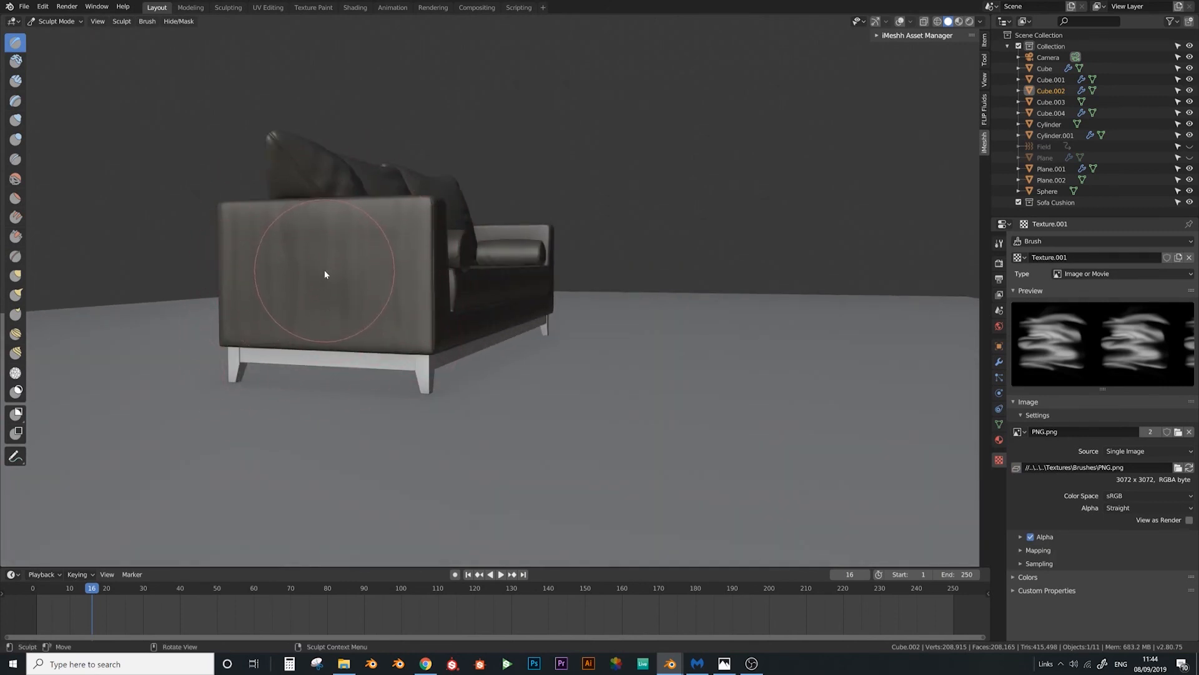
pyautogui.scroll(-3, 328, 275)
pyautogui.moveTo(329, 278)
pyautogui.mouseDown(button='middle')
pyautogui.moveTo(345, 293)
pyautogui.moveTo(544, 316)
pyautogui.moveTo(575, 276)
pyautogui.moveTo(405, 302)
pyautogui.mouseUp(button='middle')
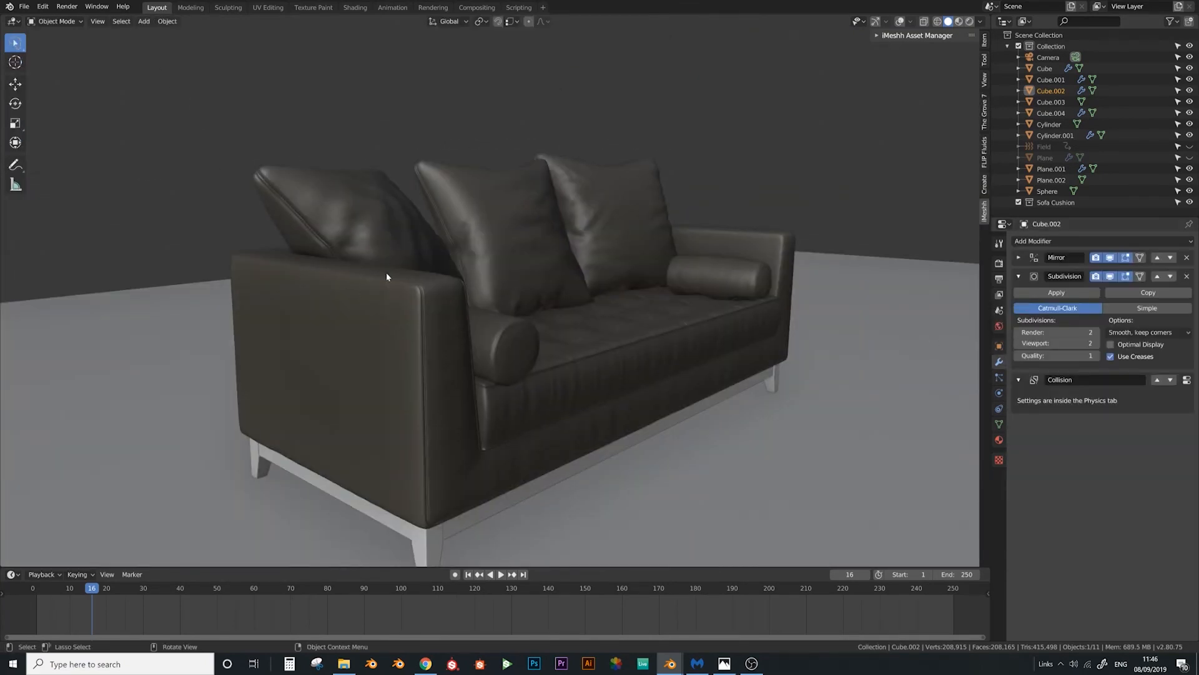
# Set the render engine to Eevee and switch the viewport to Rendered shading to check the fabric on the sofa arm
pyautogui.press('z')
pyautogui.click(1000, 264)
pyautogui.click(1149, 241)
pyautogui.click(1125, 251)
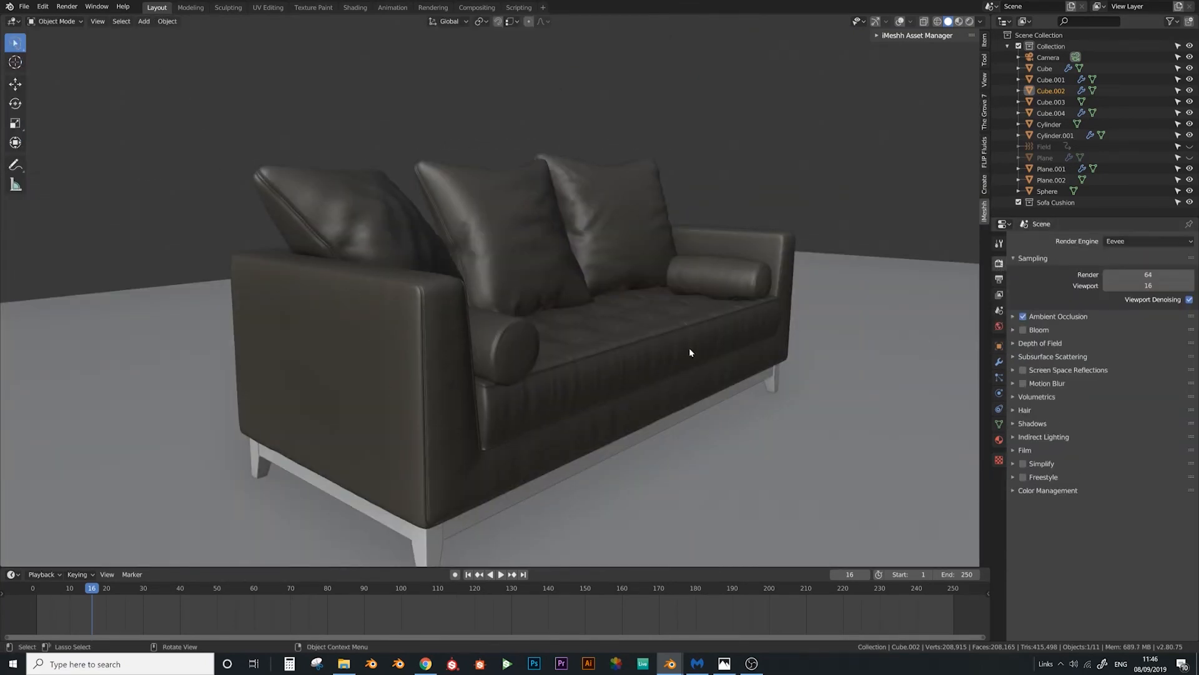
pyautogui.press('z')
pyautogui.click(391, 330)
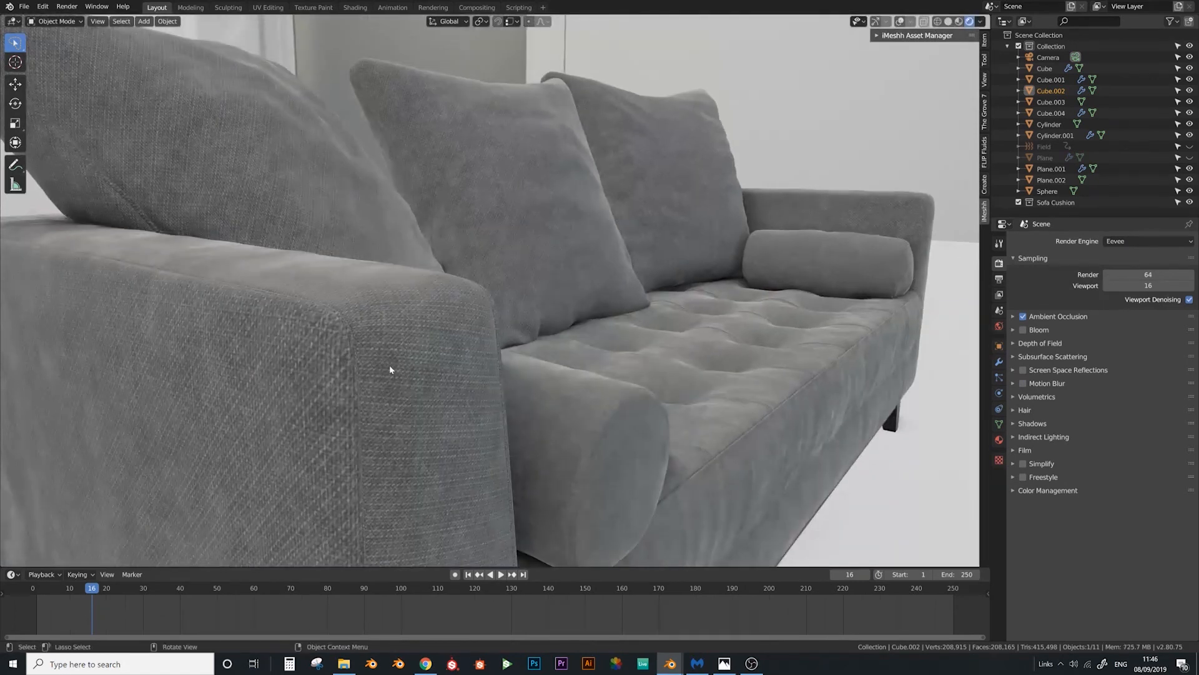
pyautogui.moveTo(364, 359); pyautogui.dragTo(372, 372, button='middle')
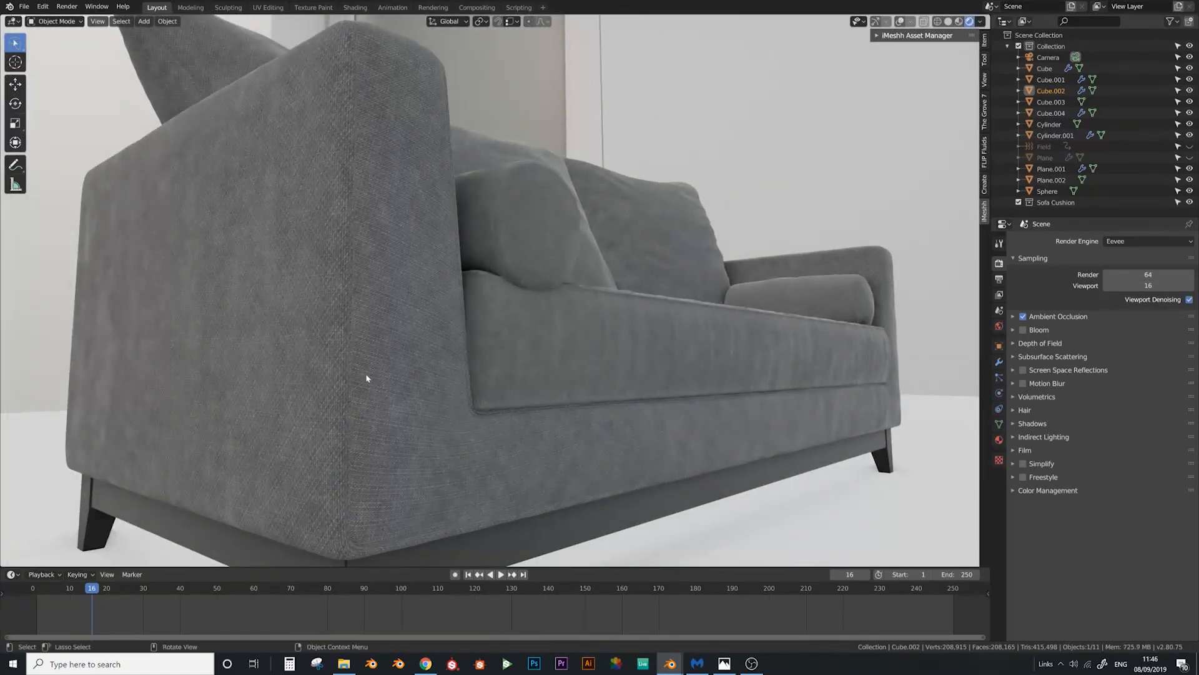
# Apply the Mirror and Subdivision modifiers of the sofa's main body
pyautogui.click(999, 362)
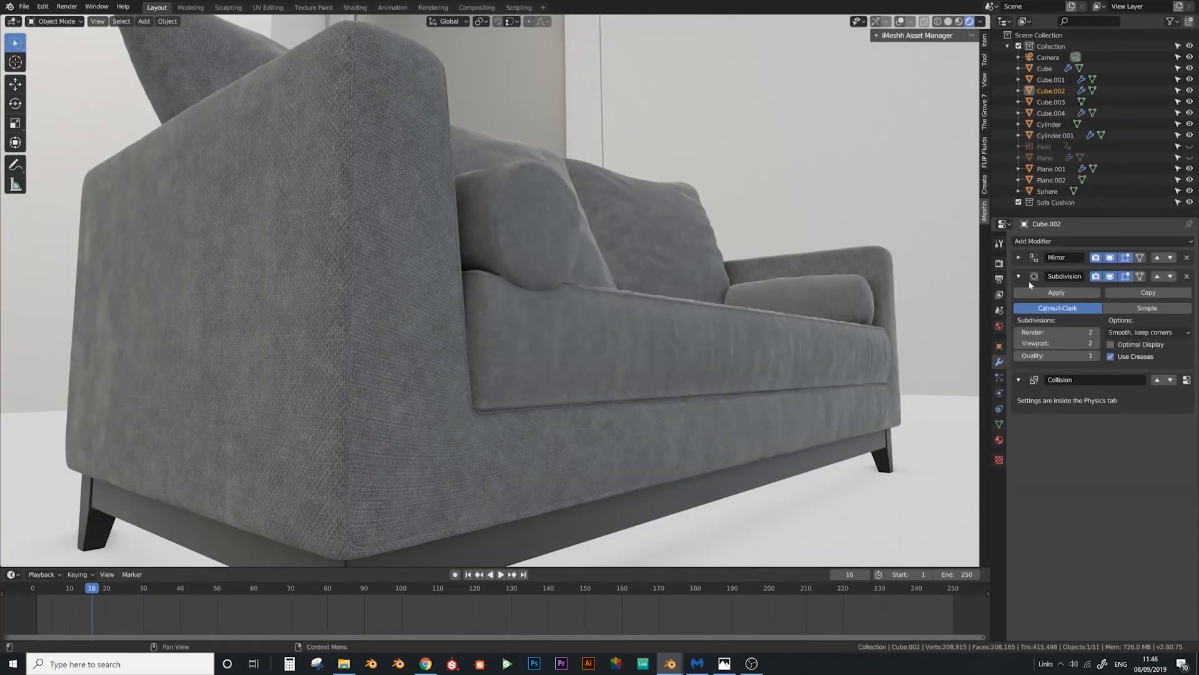
pyautogui.click(1020, 258)
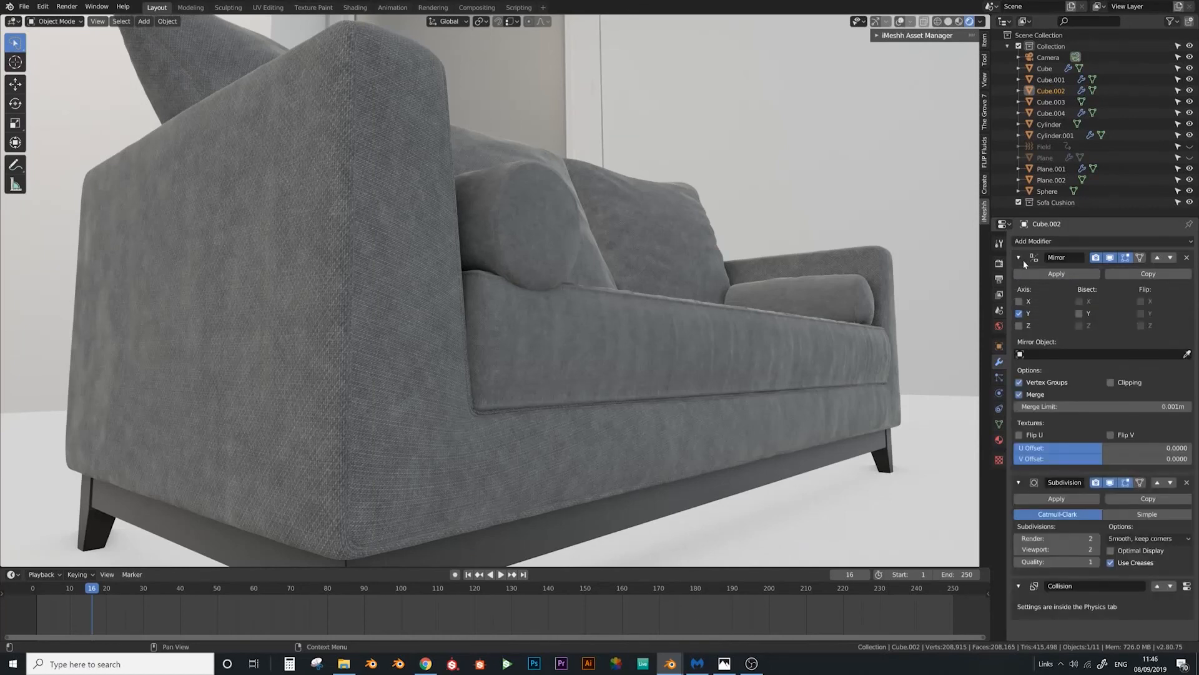
pyautogui.click(1057, 275)
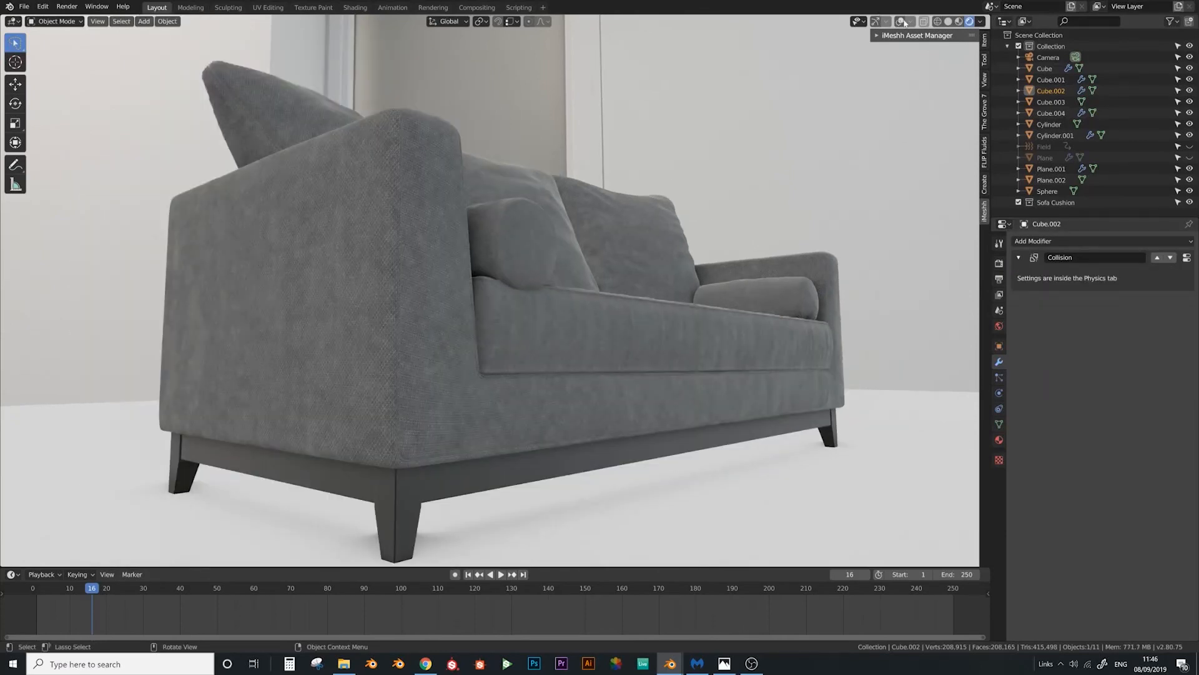
# Turn on the viewport overlays, select the sofa body's whole mesh in Edit Mode, and unwrap its UVs
pyautogui.click(900, 21)
pyautogui.press('Tab')
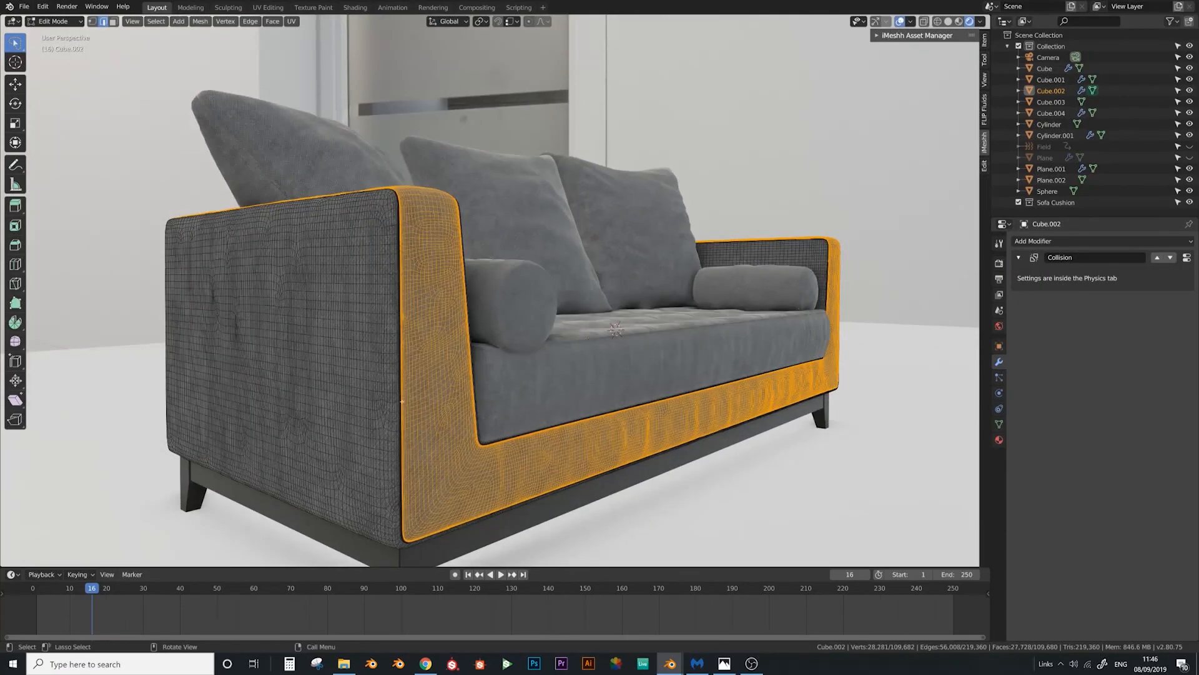
pyautogui.hotkey('alt', 'a')
pyautogui.press('a')
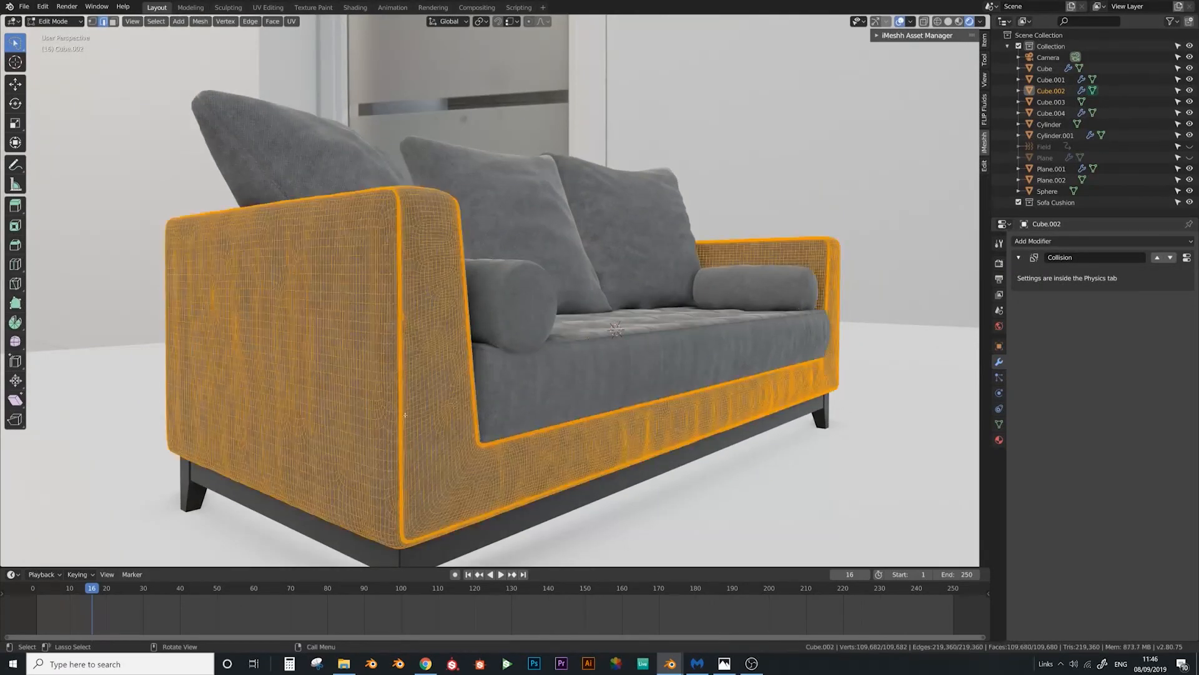
pyautogui.press('u')
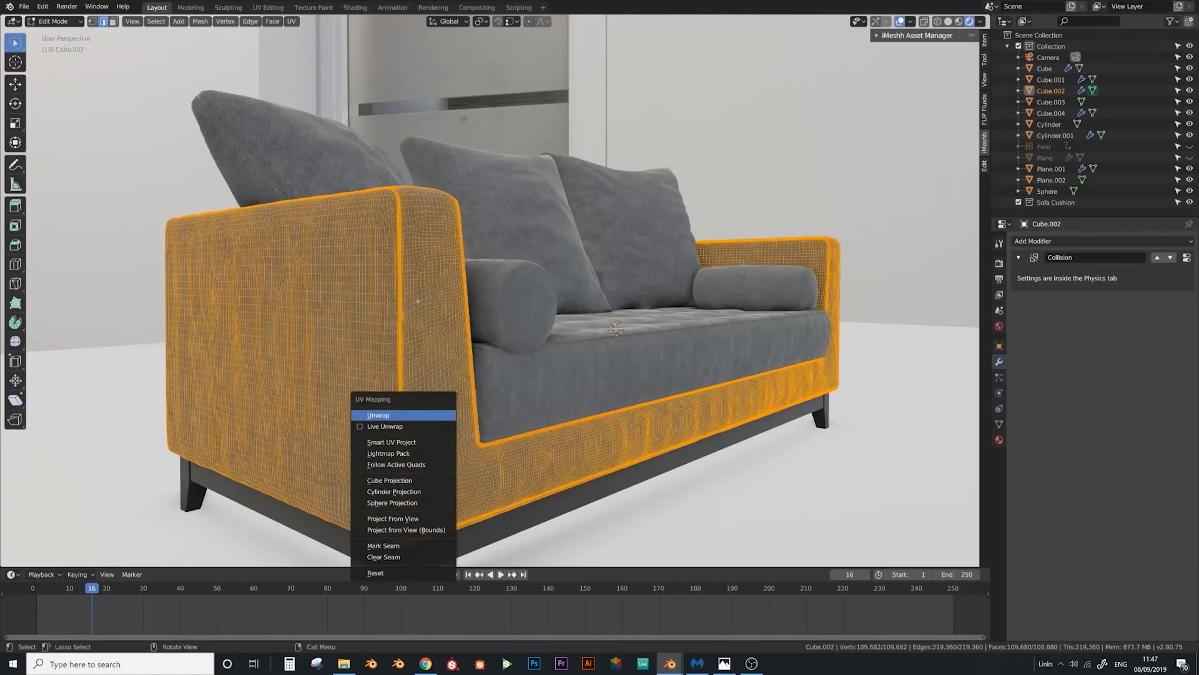
# Set the second viewport to the UV Editor, scale all of the body's UVs by 2, and return to Object Mode
pyautogui.click(597, 21)
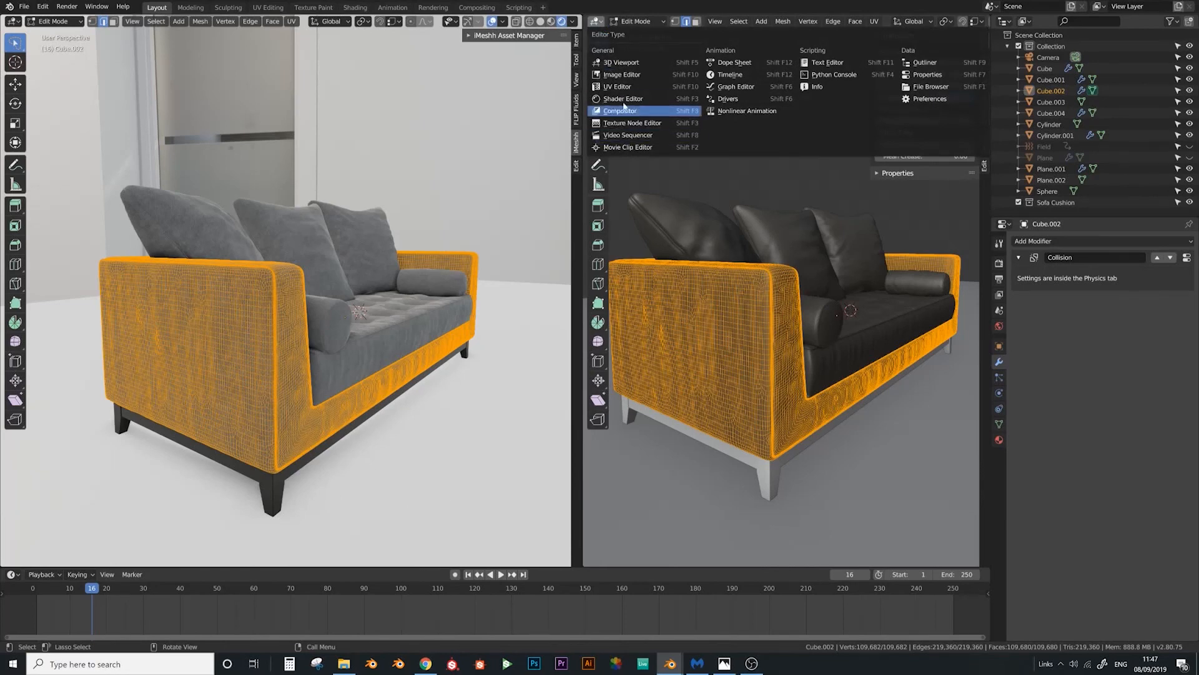
pyautogui.click(618, 87)
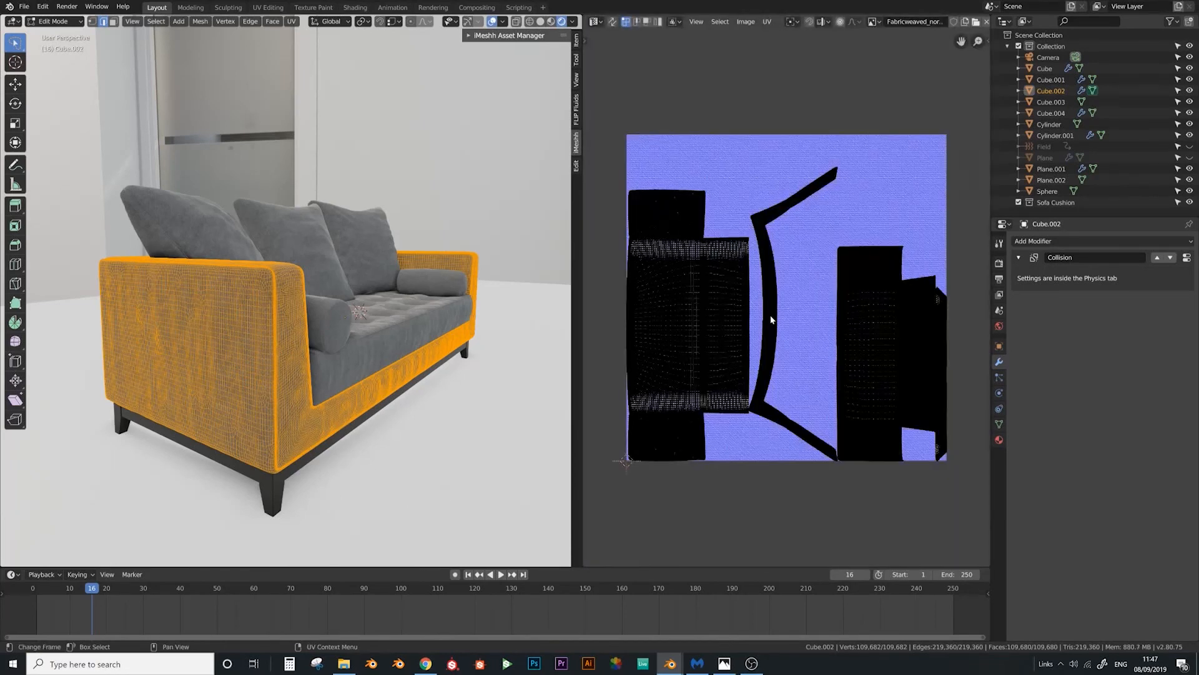
pyautogui.press('a')
pyautogui.press('s')
pyautogui.press('2')
pyautogui.press('Return')
pyautogui.press('Tab')
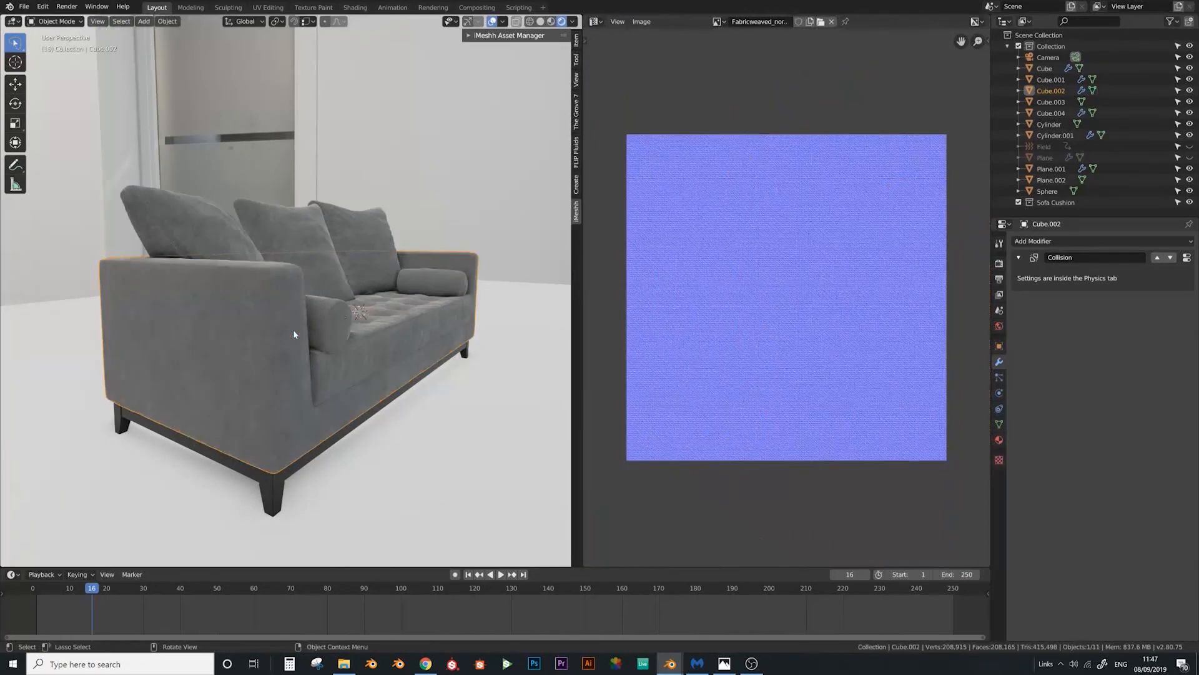
pyautogui.moveTo(295, 331)
pyautogui.mouseDown(button='middle')
pyautogui.moveTo(274, 323)
pyautogui.moveTo(347, 325)
pyautogui.moveTo(272, 325)
pyautogui.moveTo(283, 336)
pyautogui.moveTo(310, 325)
pyautogui.mouseUp(button='middle')
pyautogui.scroll(2, 347, 326)
pyautogui.scroll(-4, 282, 334)
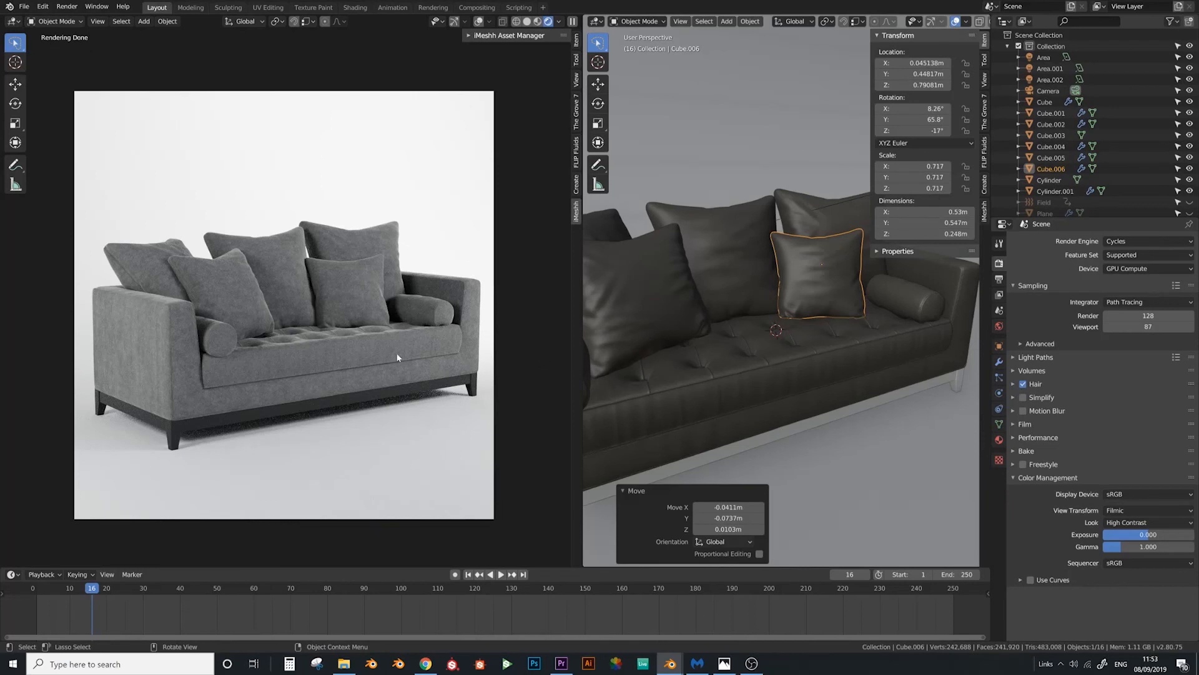
# Examine the arrangement and sizes of the back cushions and the smaller front cushion against the camera render
pyautogui.moveTo(820, 211); pyautogui.dragTo(787, 240, button='middle')
pyautogui.click(739, 232)
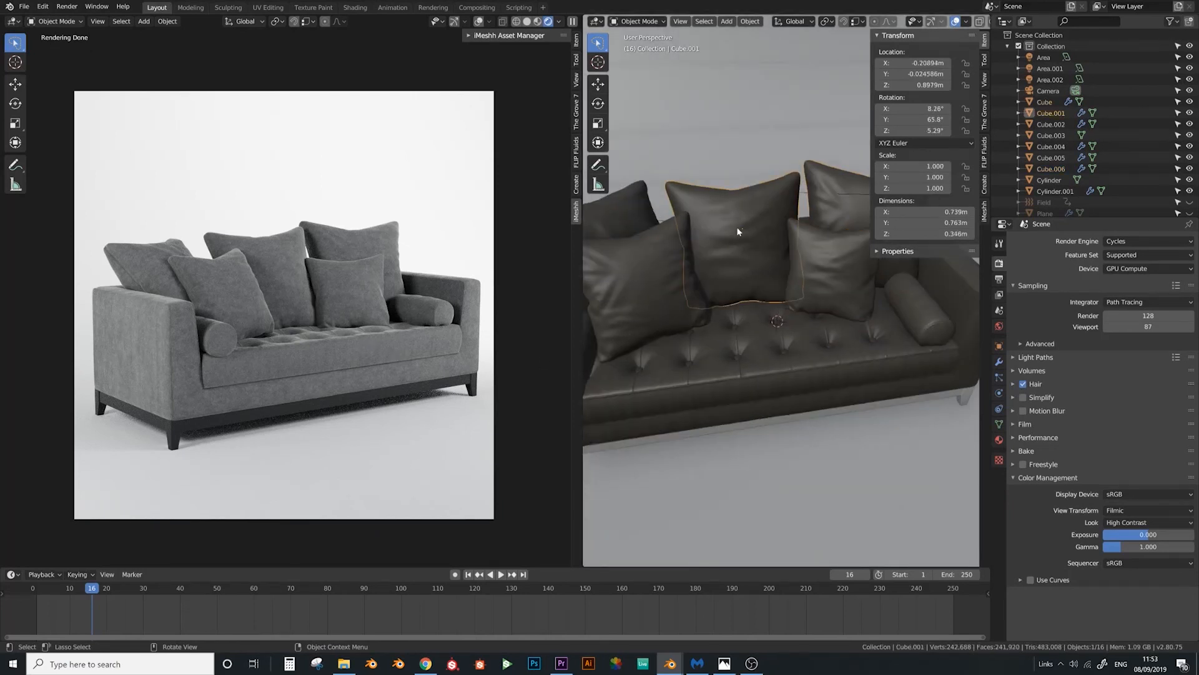
pyautogui.moveTo(813, 281); pyautogui.dragTo(841, 267, button='middle')
pyautogui.click(841, 267)
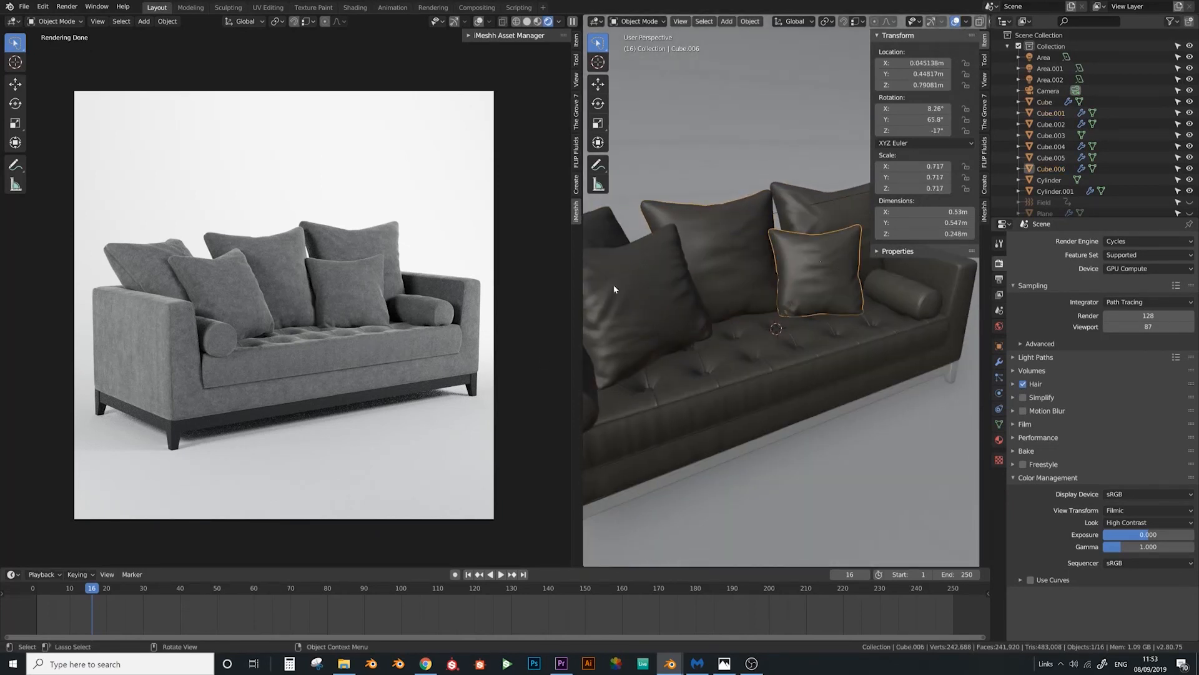
pyautogui.click(802, 210)
pyautogui.moveTo(803, 215); pyautogui.dragTo(693, 272, button='middle')
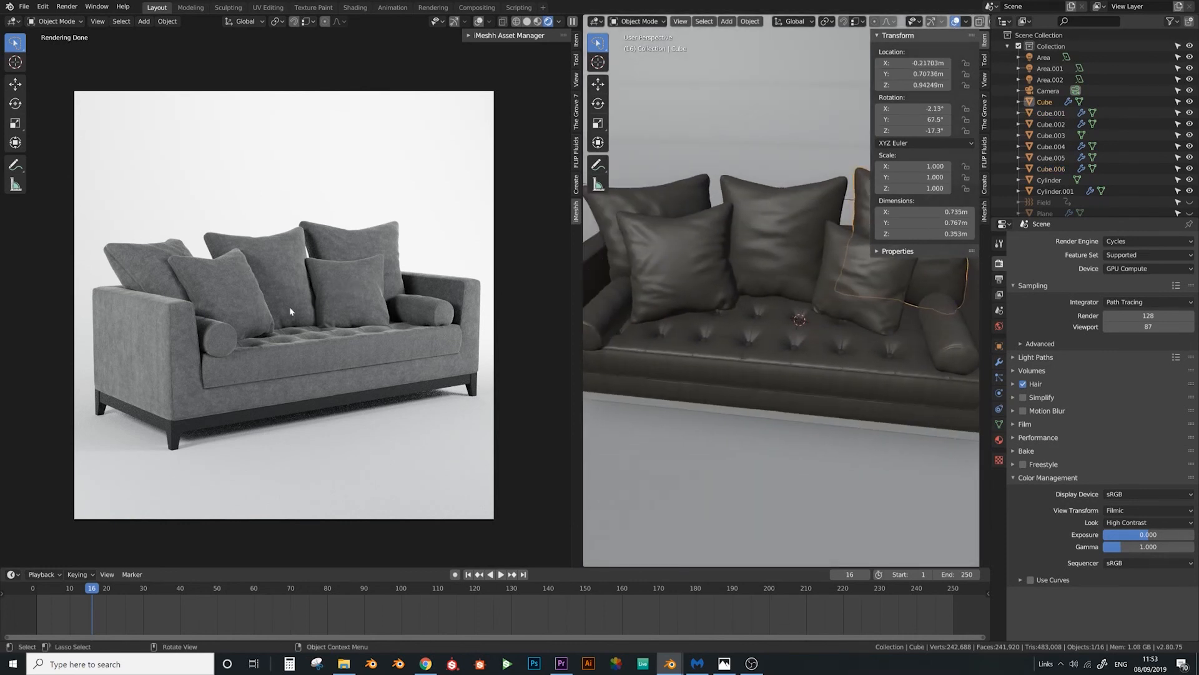
pyautogui.click(864, 269)
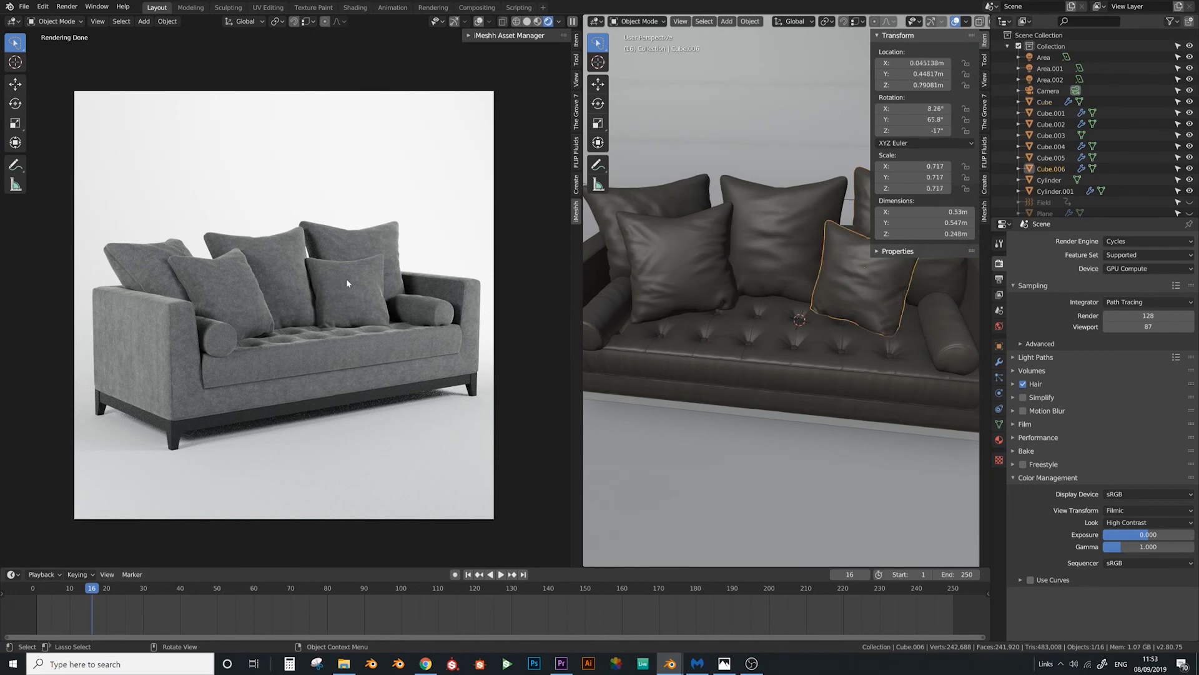
# Inspect the curved backdrop plane behind the sofa, including its mesh in Edit Mode
pyautogui.scroll(-10, 705, 332)
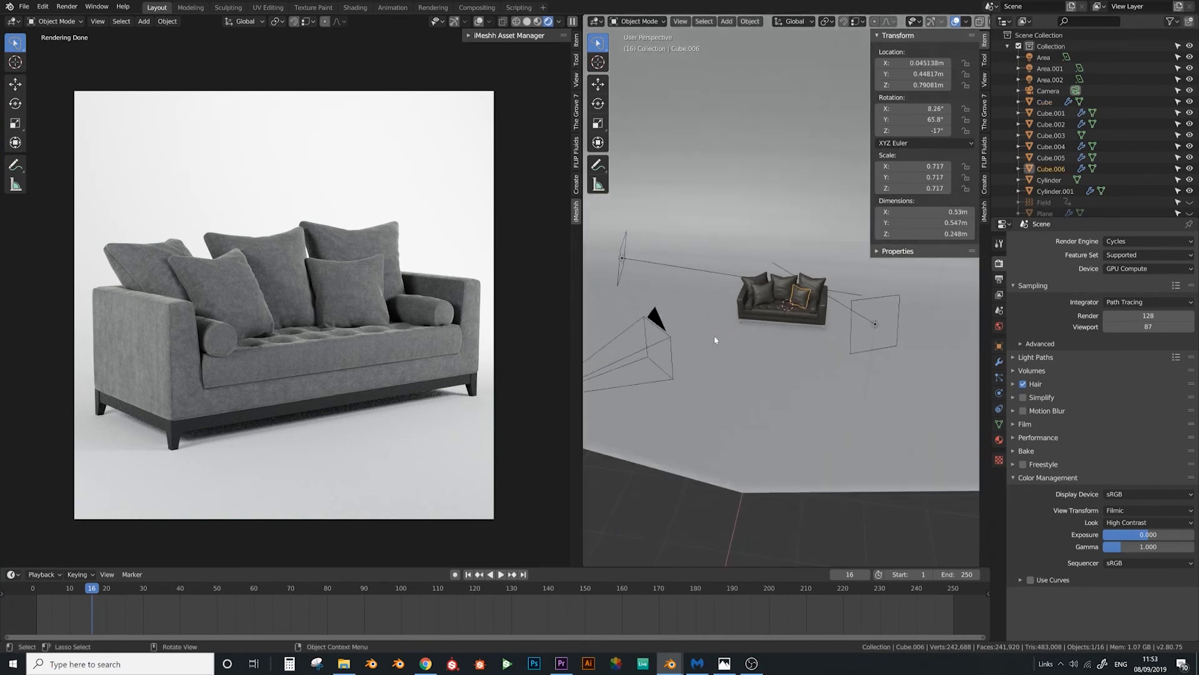
pyautogui.moveTo(714, 335); pyautogui.dragTo(761, 281, button='middle')
pyautogui.click(741, 252)
pyautogui.scroll(-3, 742, 254)
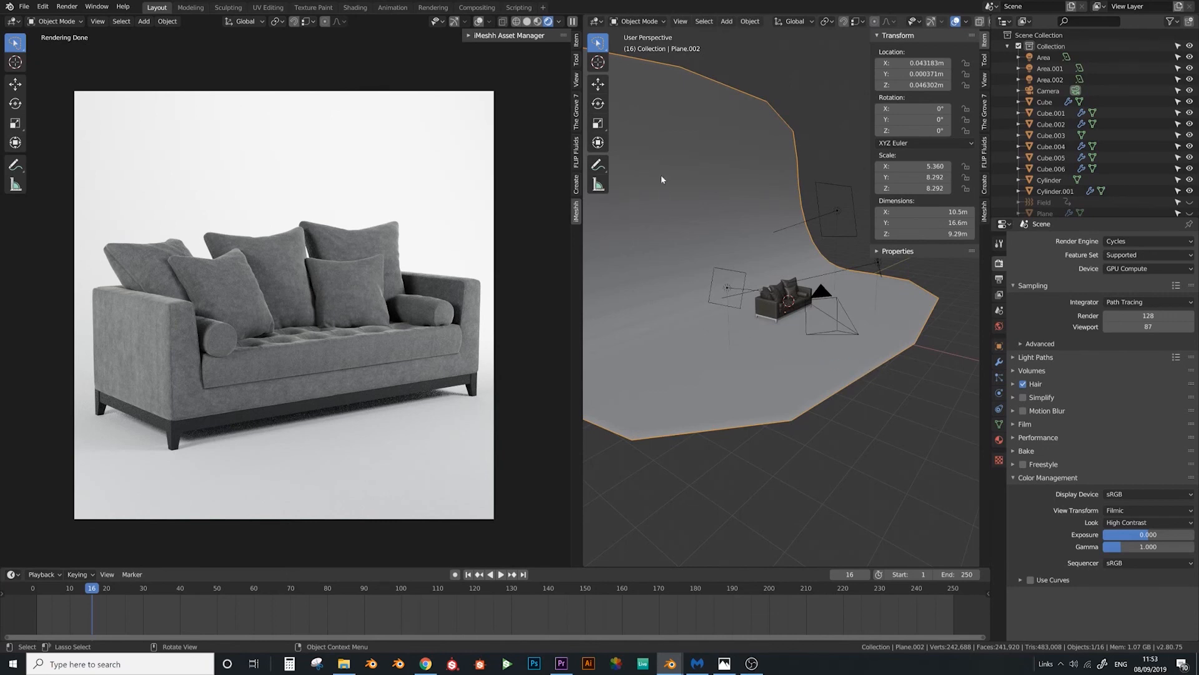
pyautogui.press('Tab')
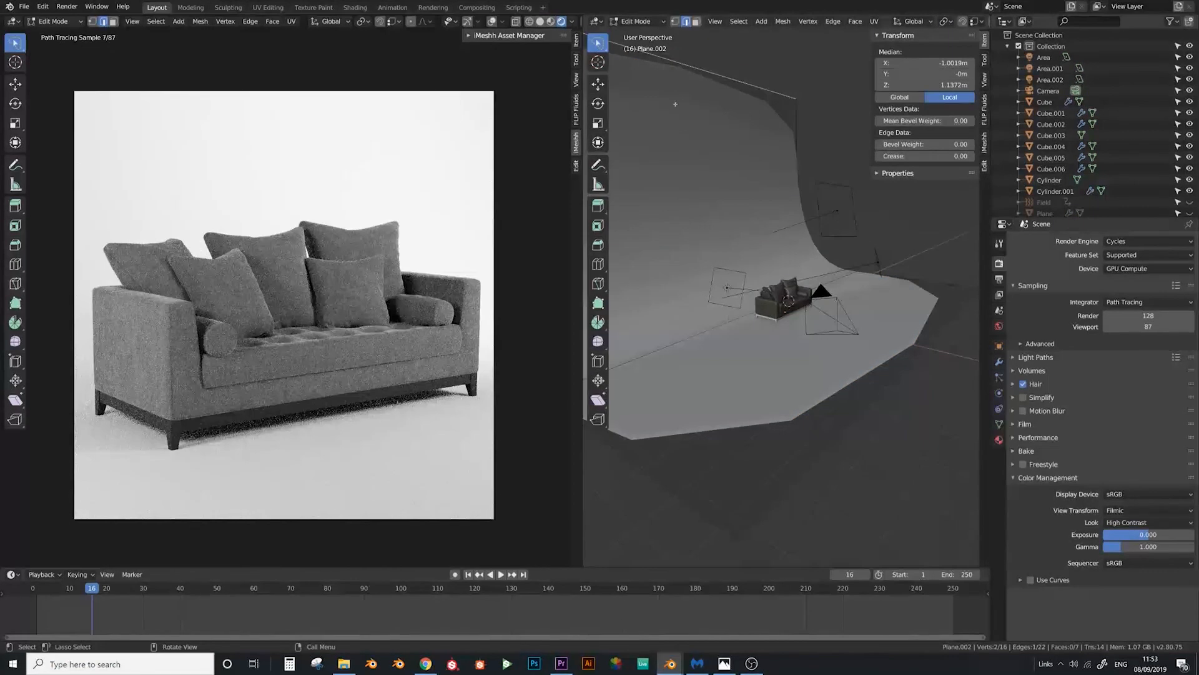
pyautogui.press('Tab')
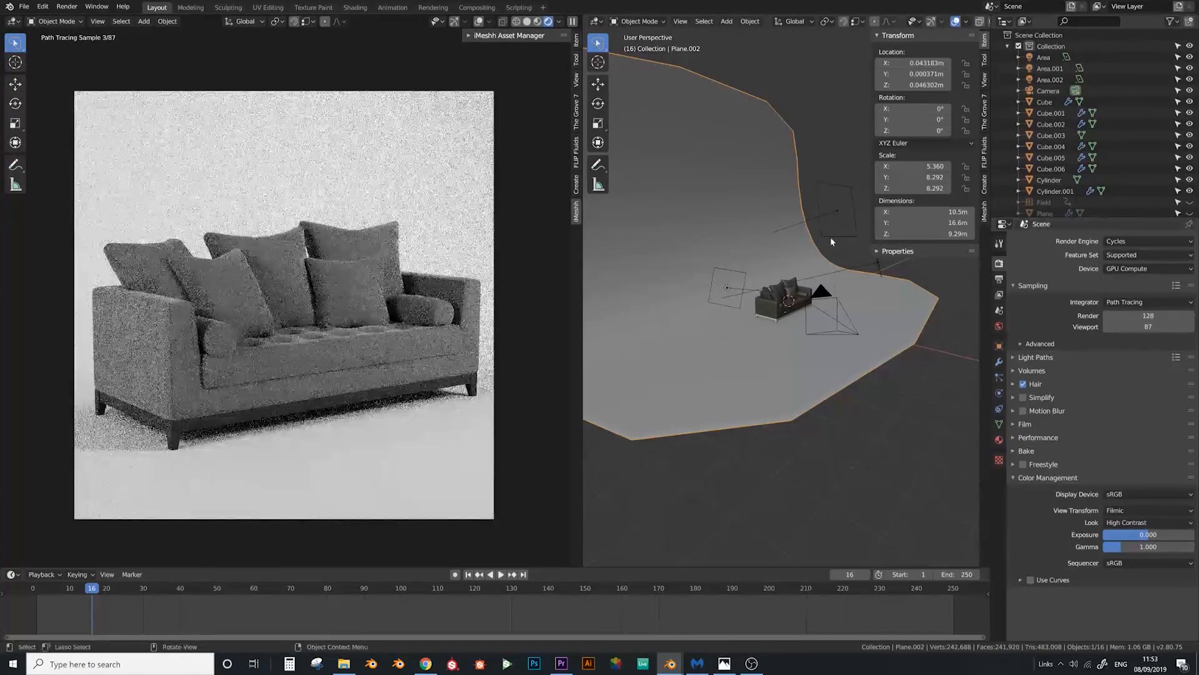
# Examine the placement of the area lights around the sofa, selecting the upper light and the two side lights
pyautogui.click(838, 210)
pyautogui.moveTo(837, 210); pyautogui.dragTo(804, 222, button='middle')
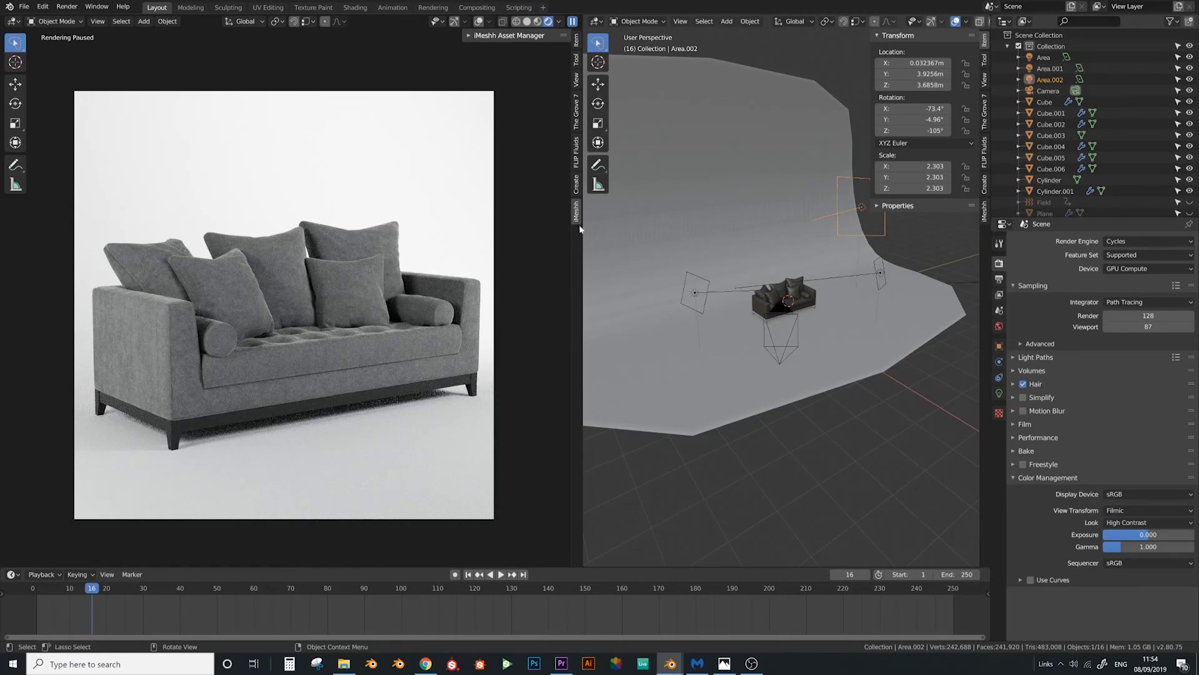
pyautogui.click(877, 273)
pyautogui.keyDown('shift'); pyautogui.click(695, 293); pyautogui.keyUp('shift')
pyautogui.moveTo(695, 292); pyautogui.dragTo(647, 283, button='middle')
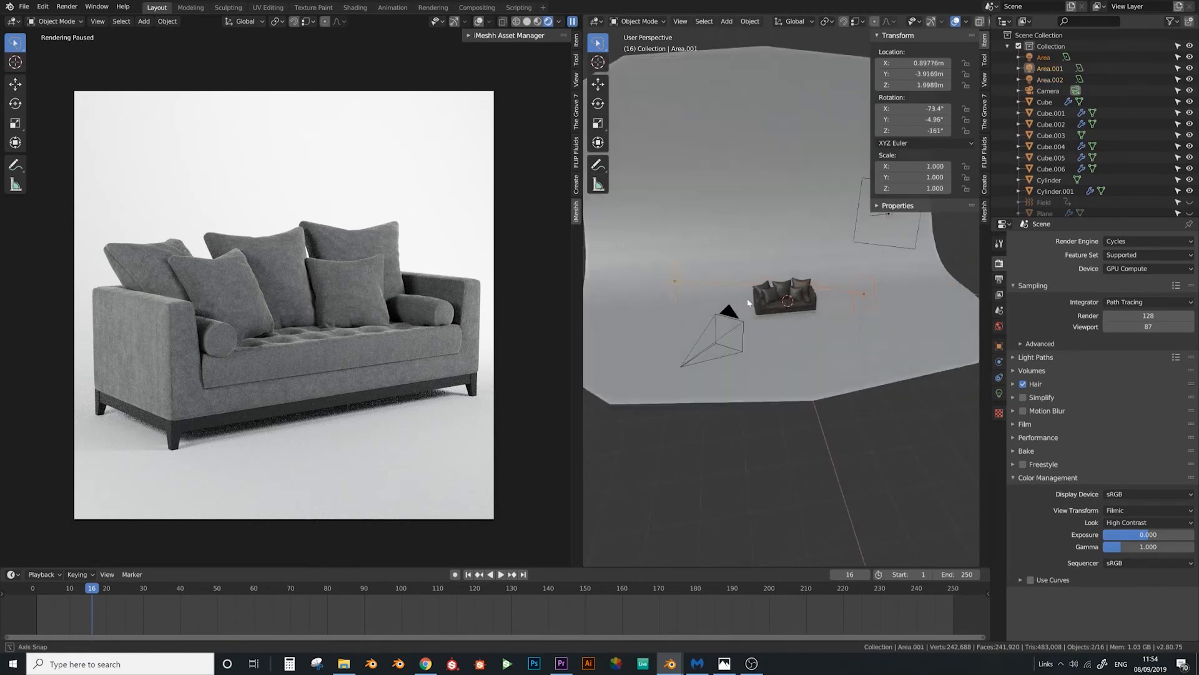
pyautogui.click(469, 36)
pyautogui.click(470, 37)
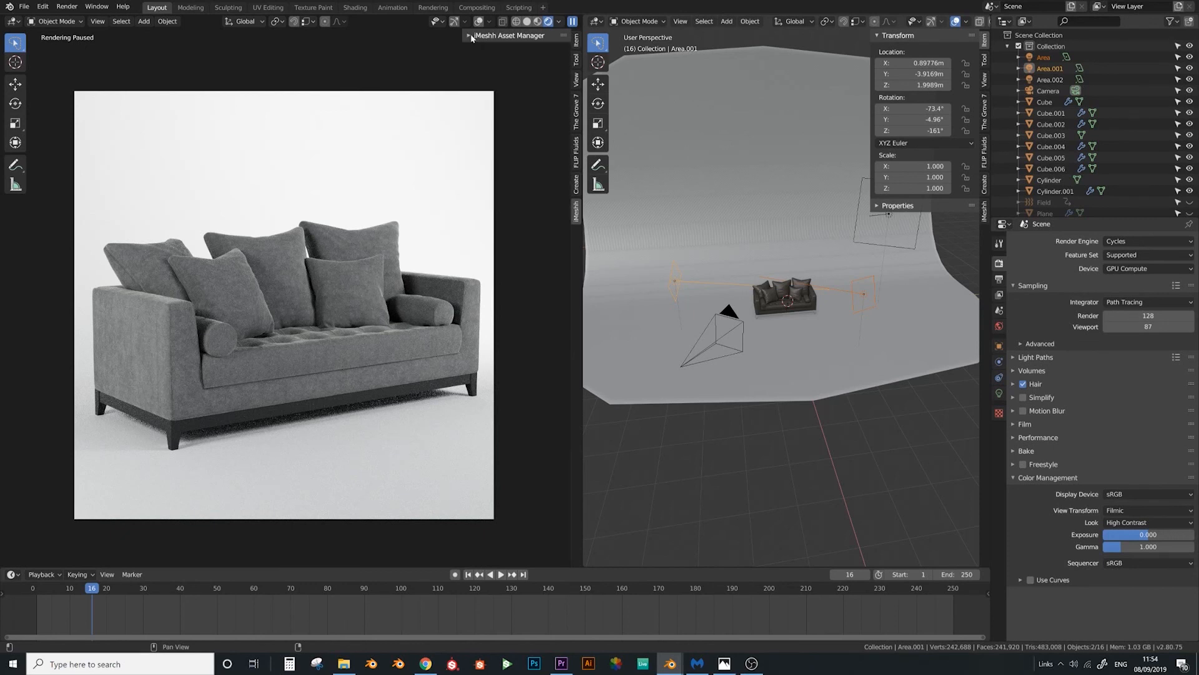